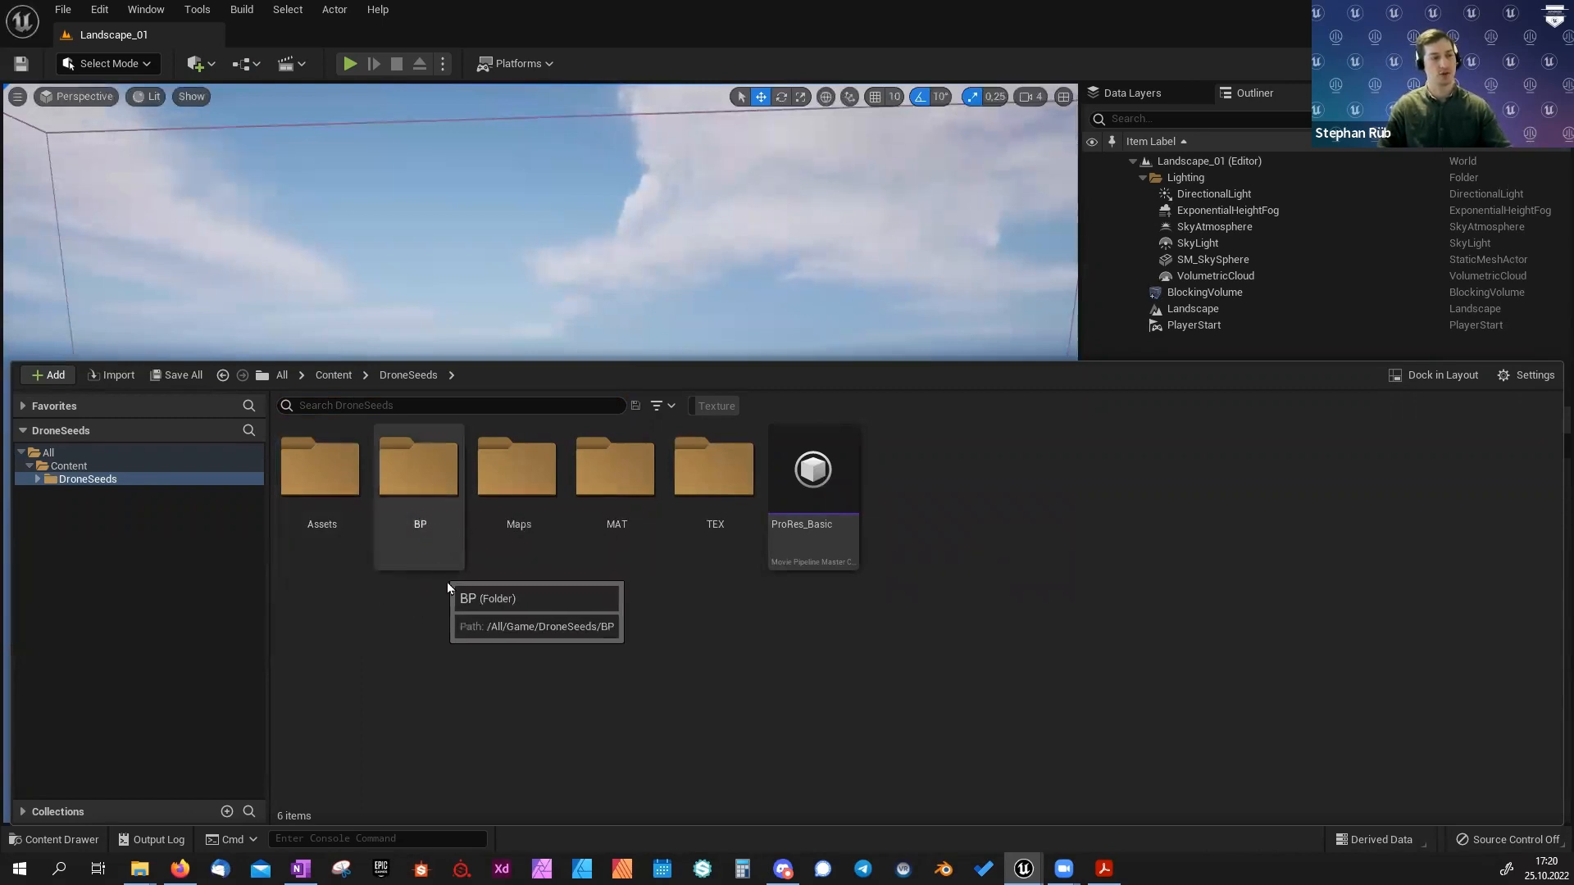
Look through the DroneSeeds project folders and examine the materials in the MAT folder, including M_Landscape and M_Tree.
click(520, 485)
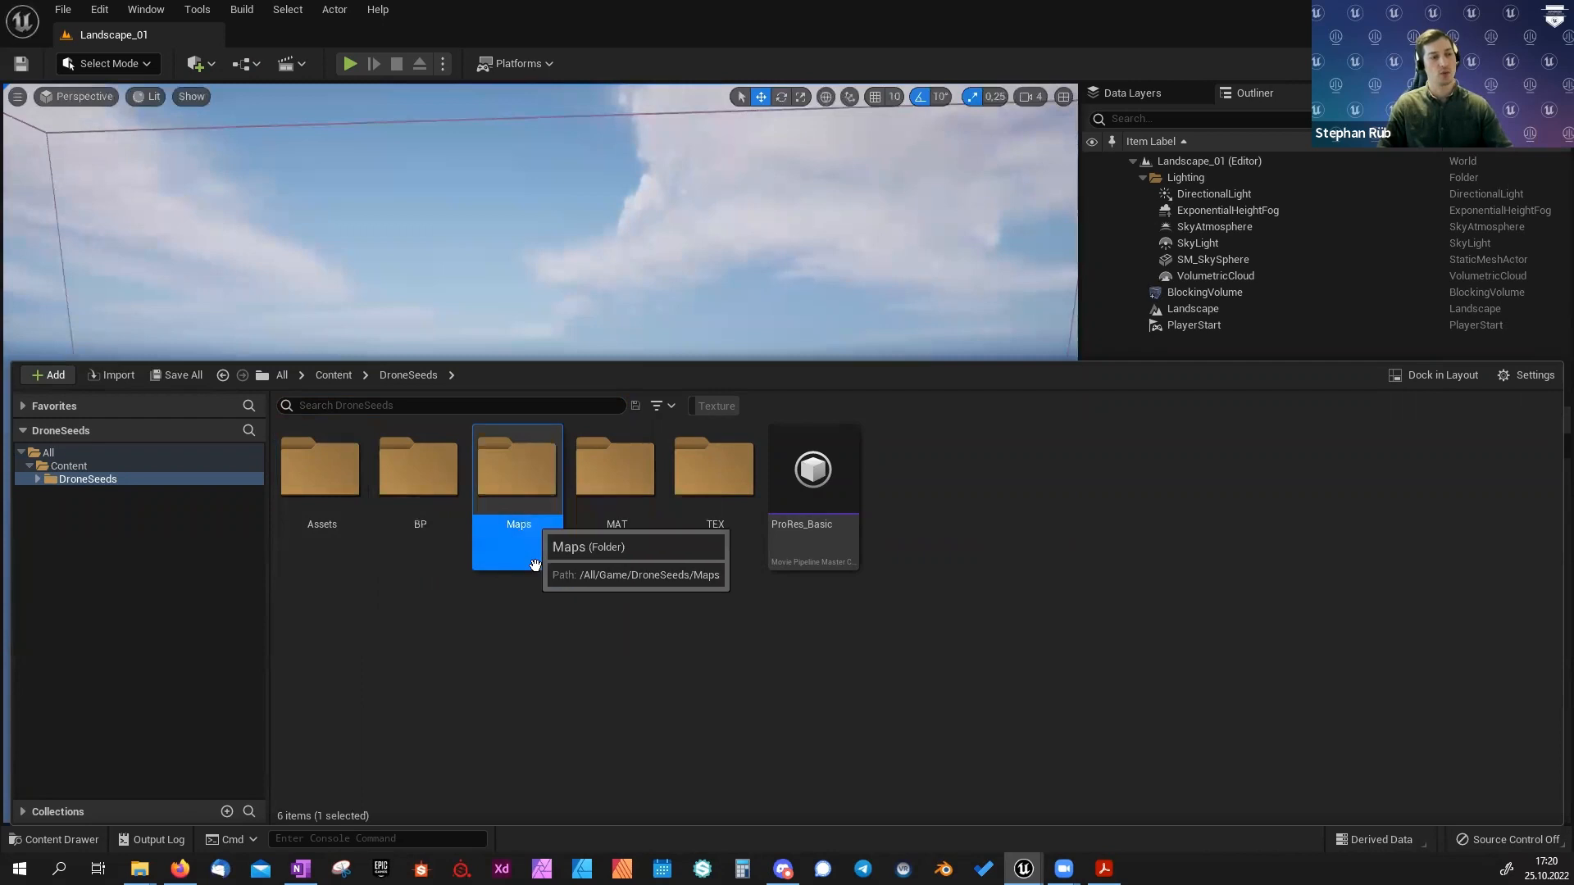
click(602, 517)
click(713, 467)
click(607, 492)
double_click(606, 491)
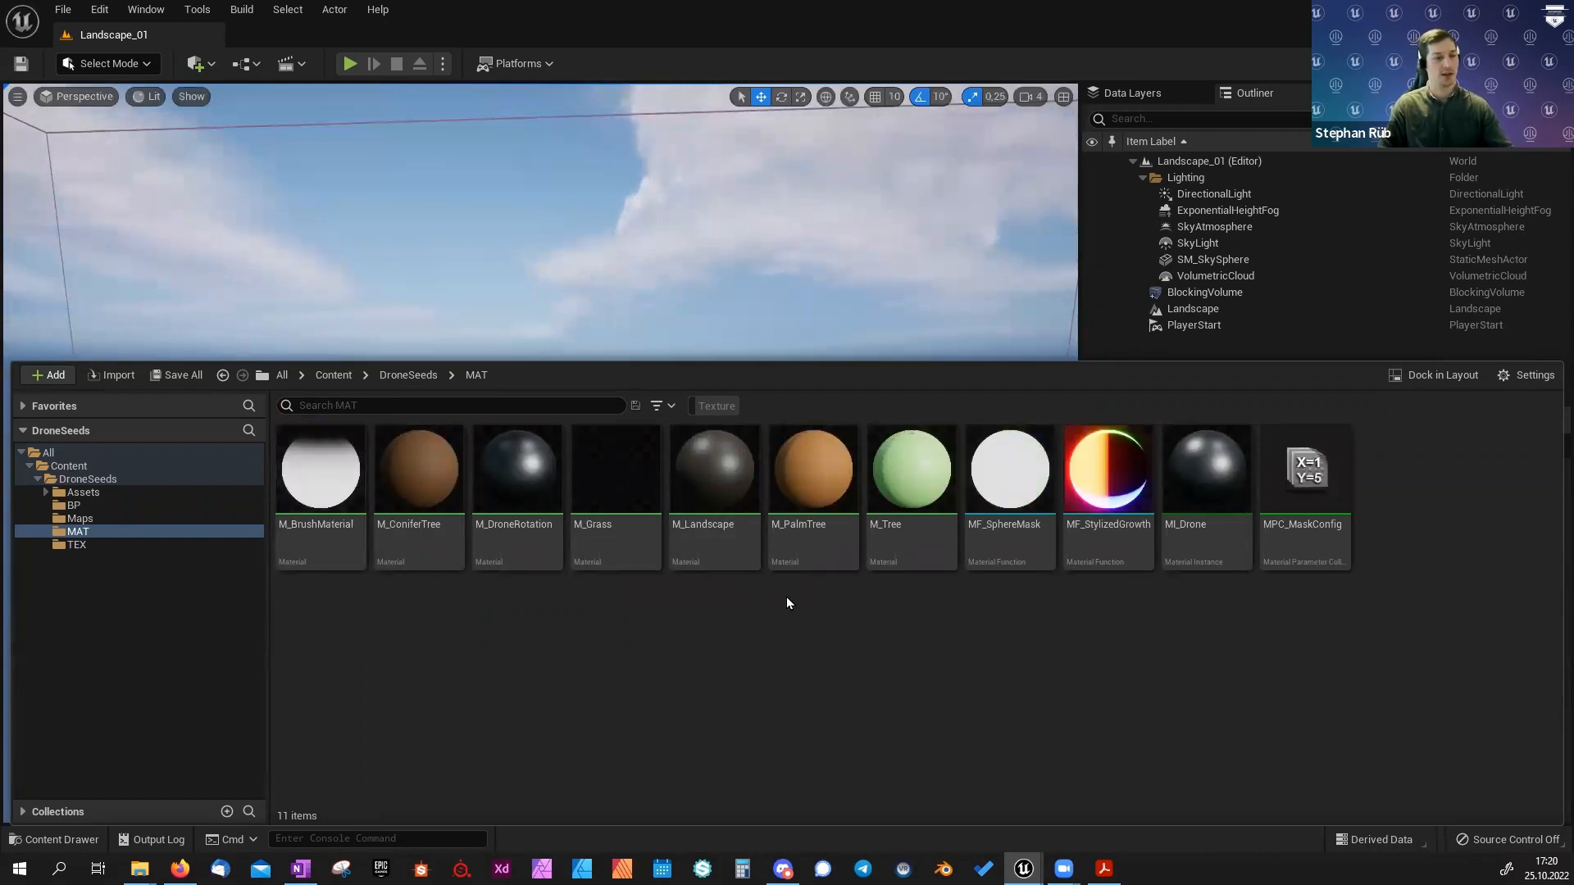
click(711, 533)
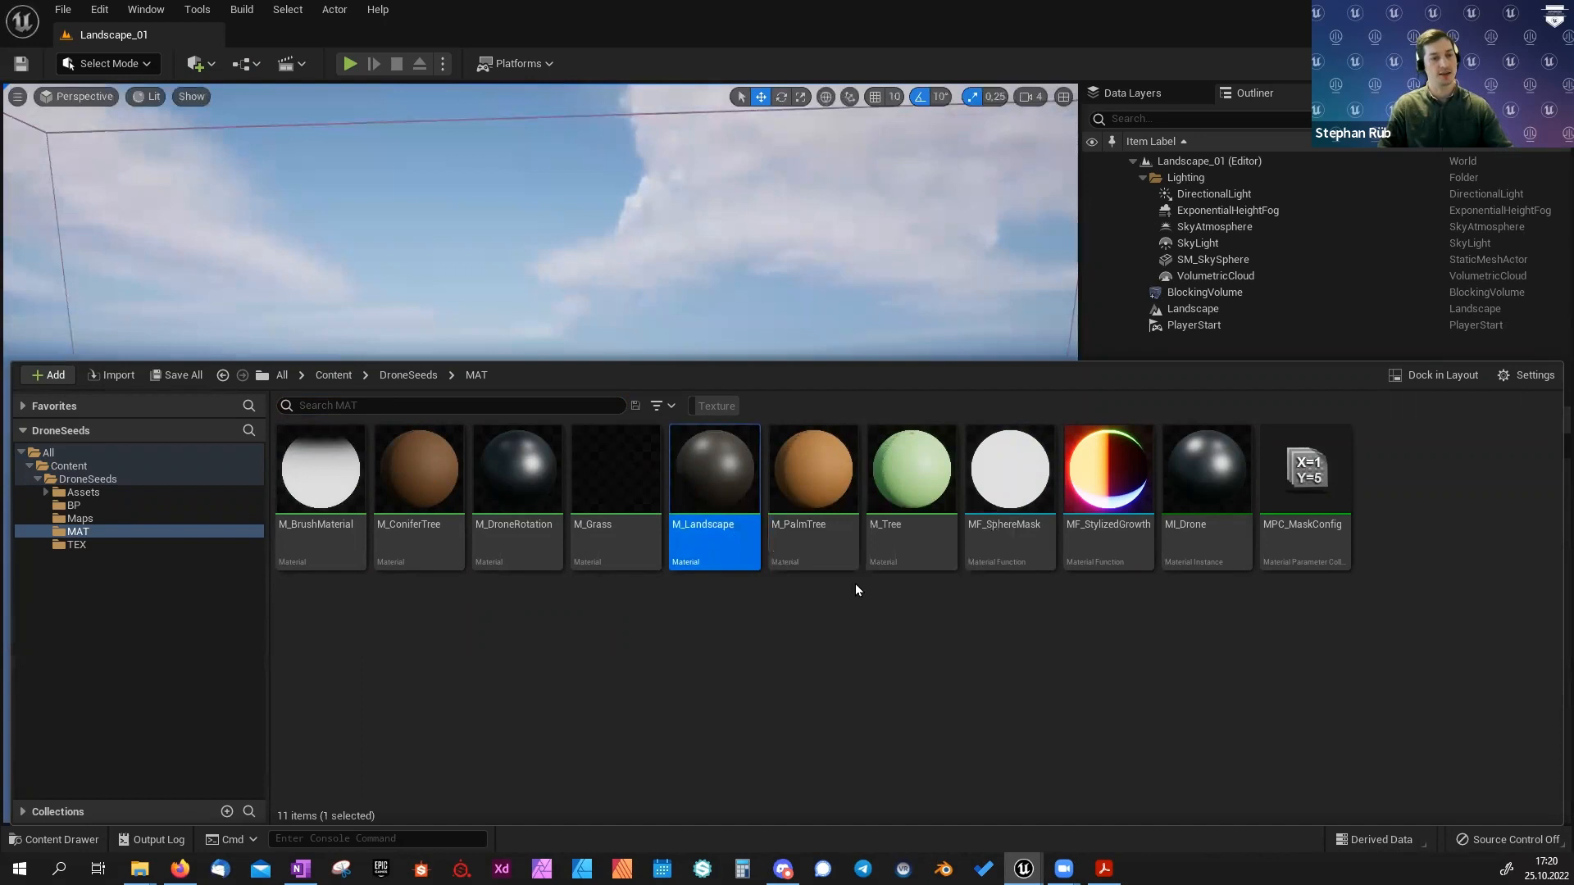
click(872, 510)
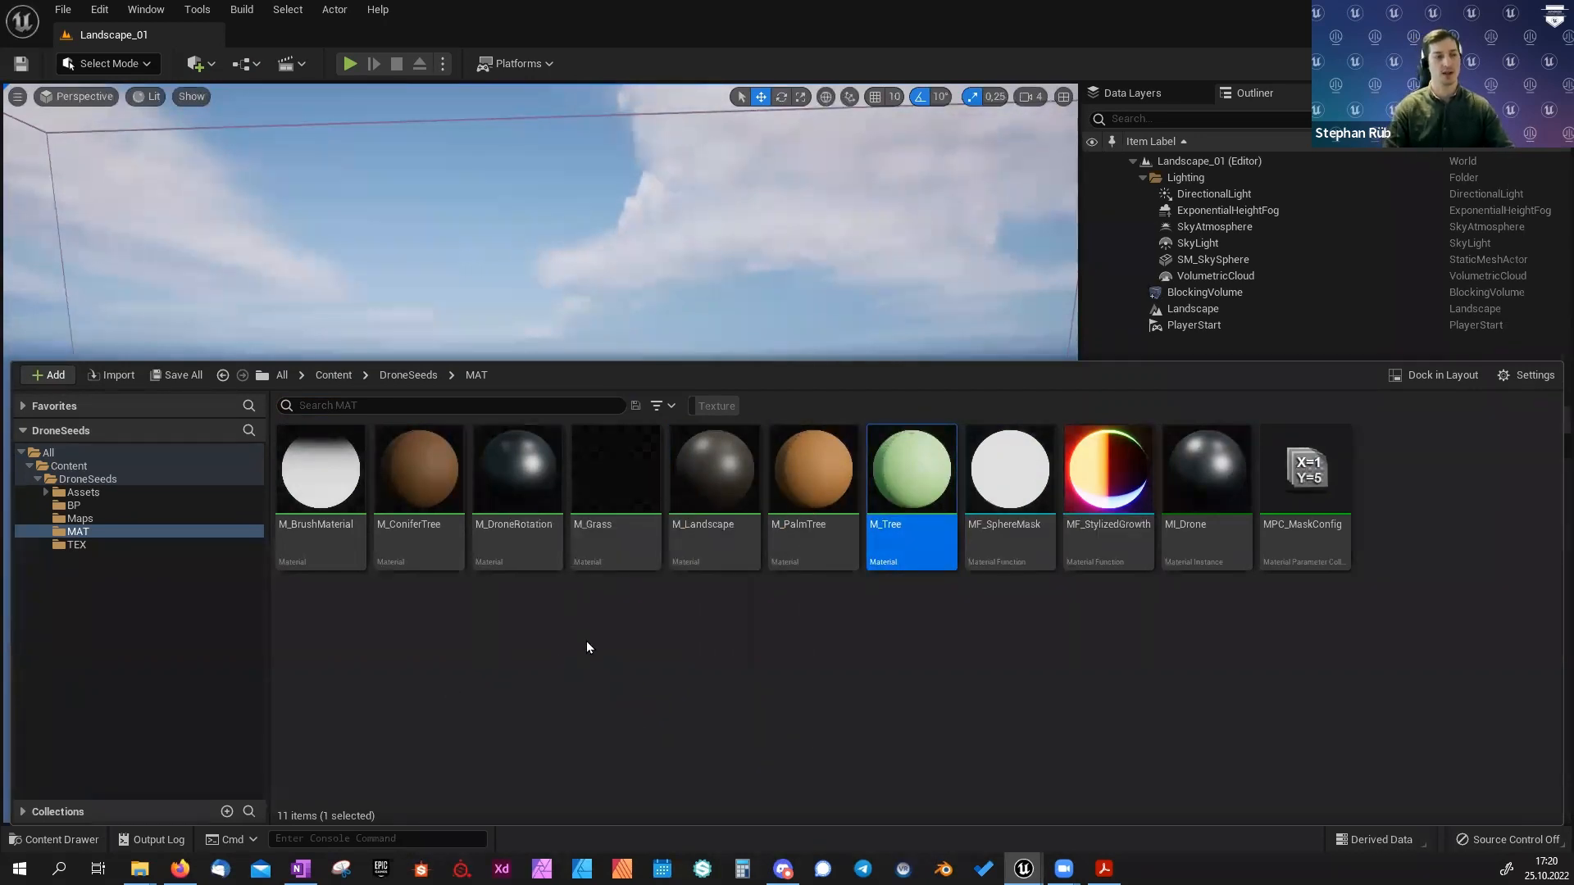
Create a Blueprint class based on Game Mode Base in the DroneSeeds BP folder and name it BP_GameMode_Drone.
click(396, 377)
click(402, 547)
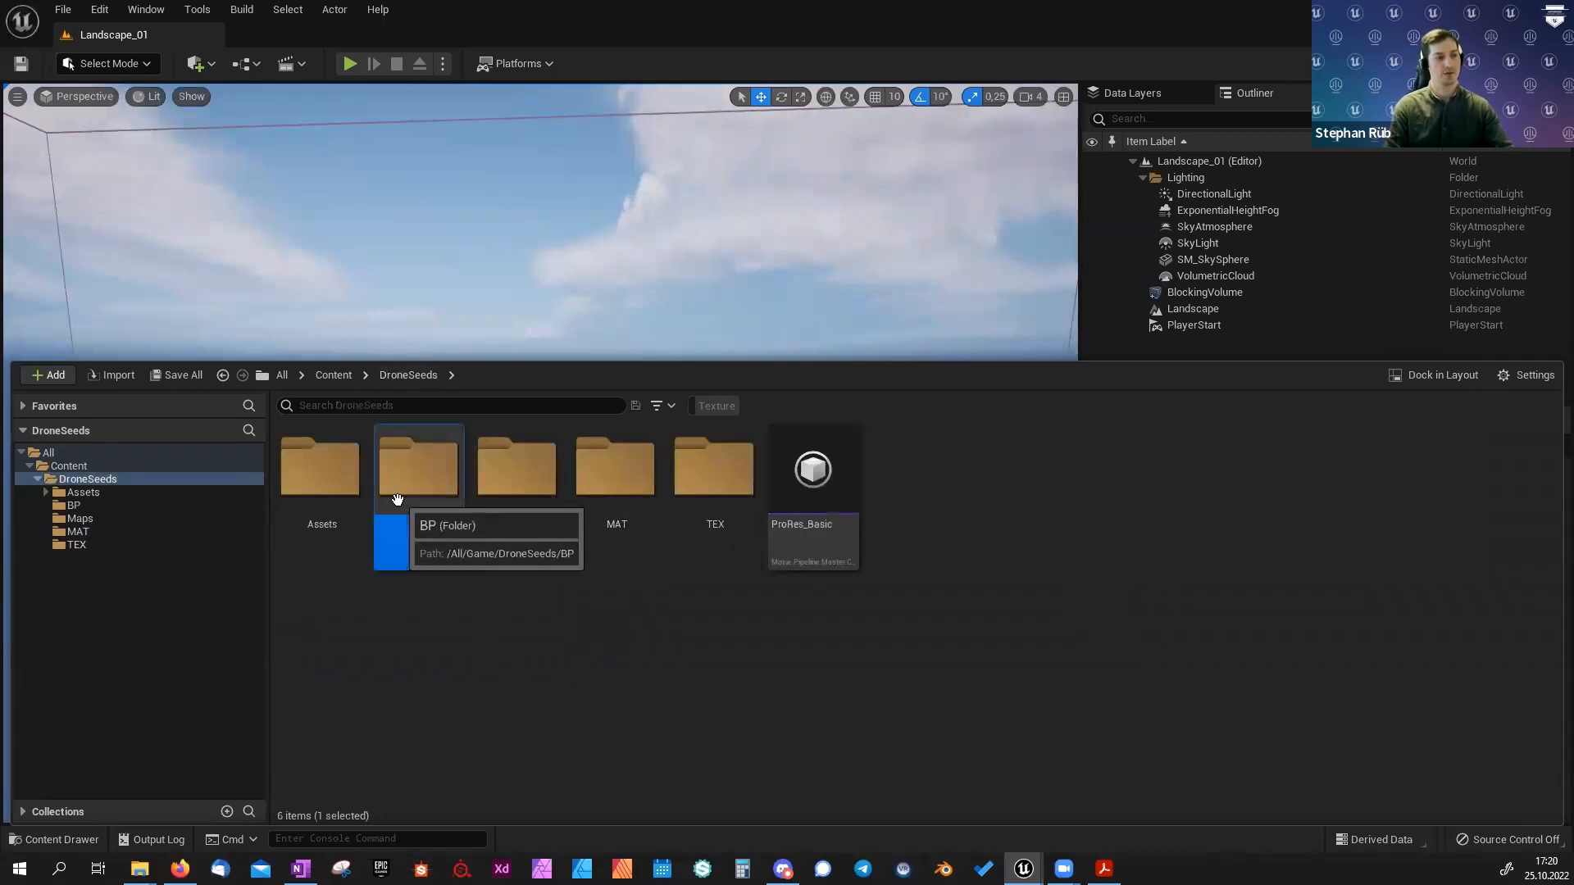
double_click(402, 548)
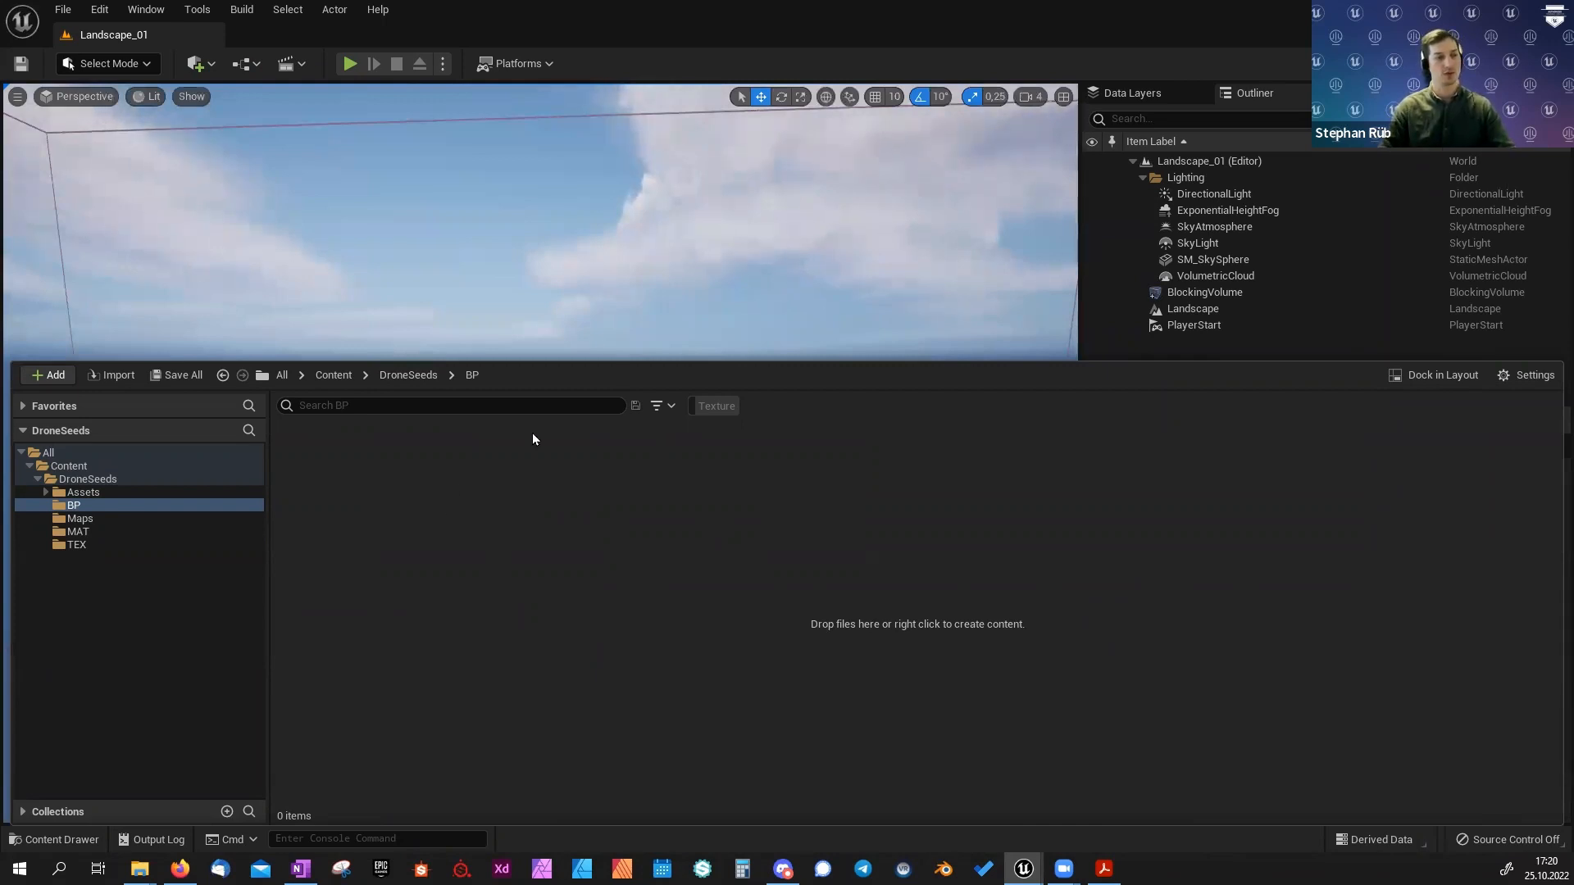
right_click(507, 501)
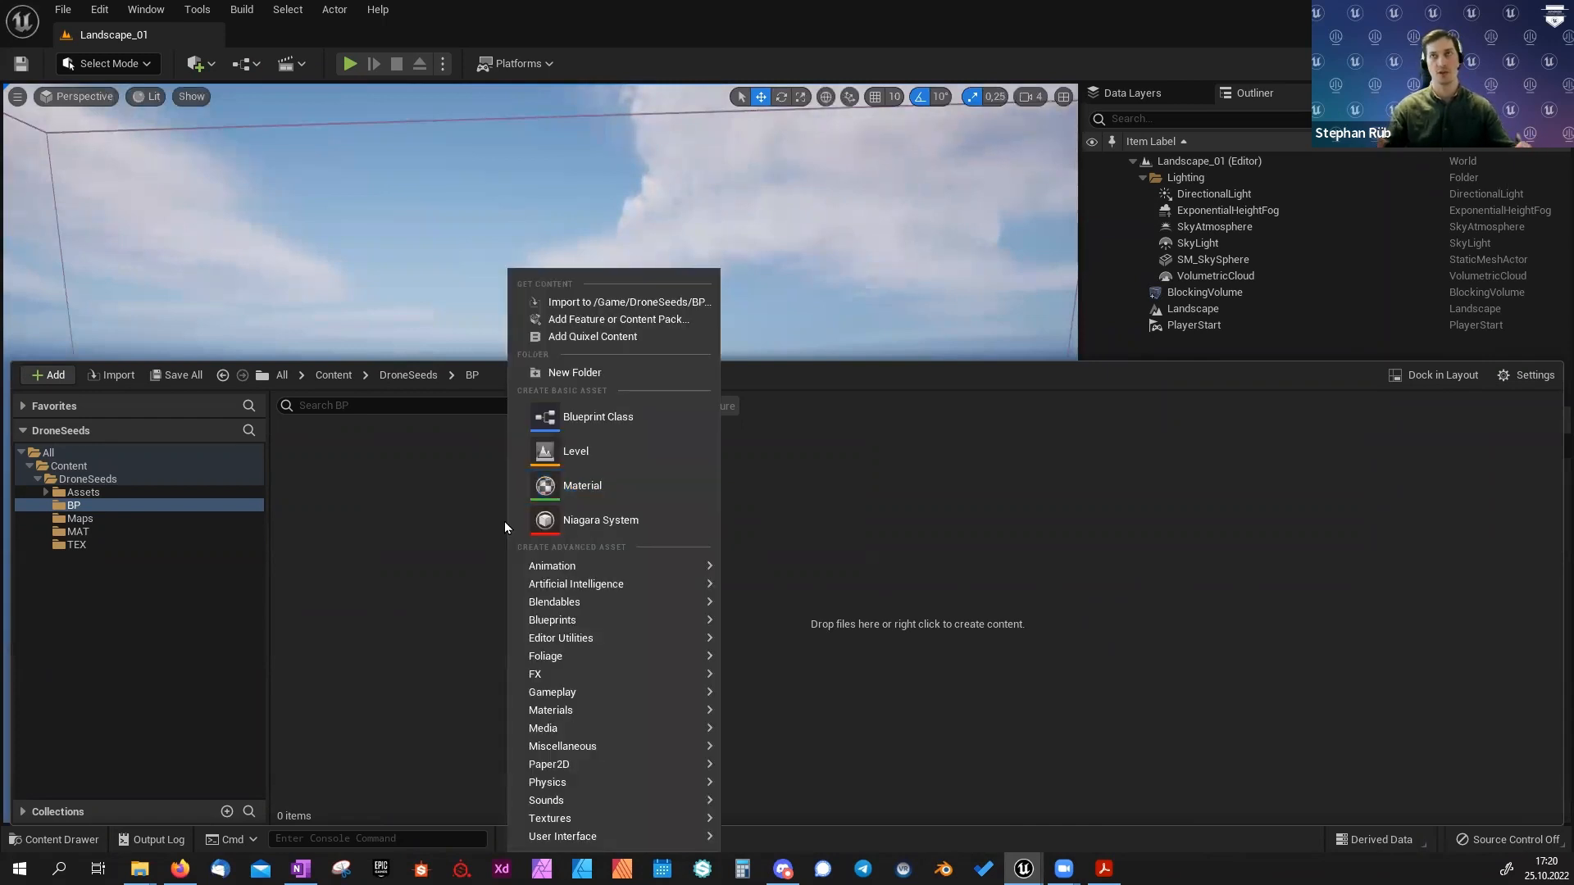
click(598, 418)
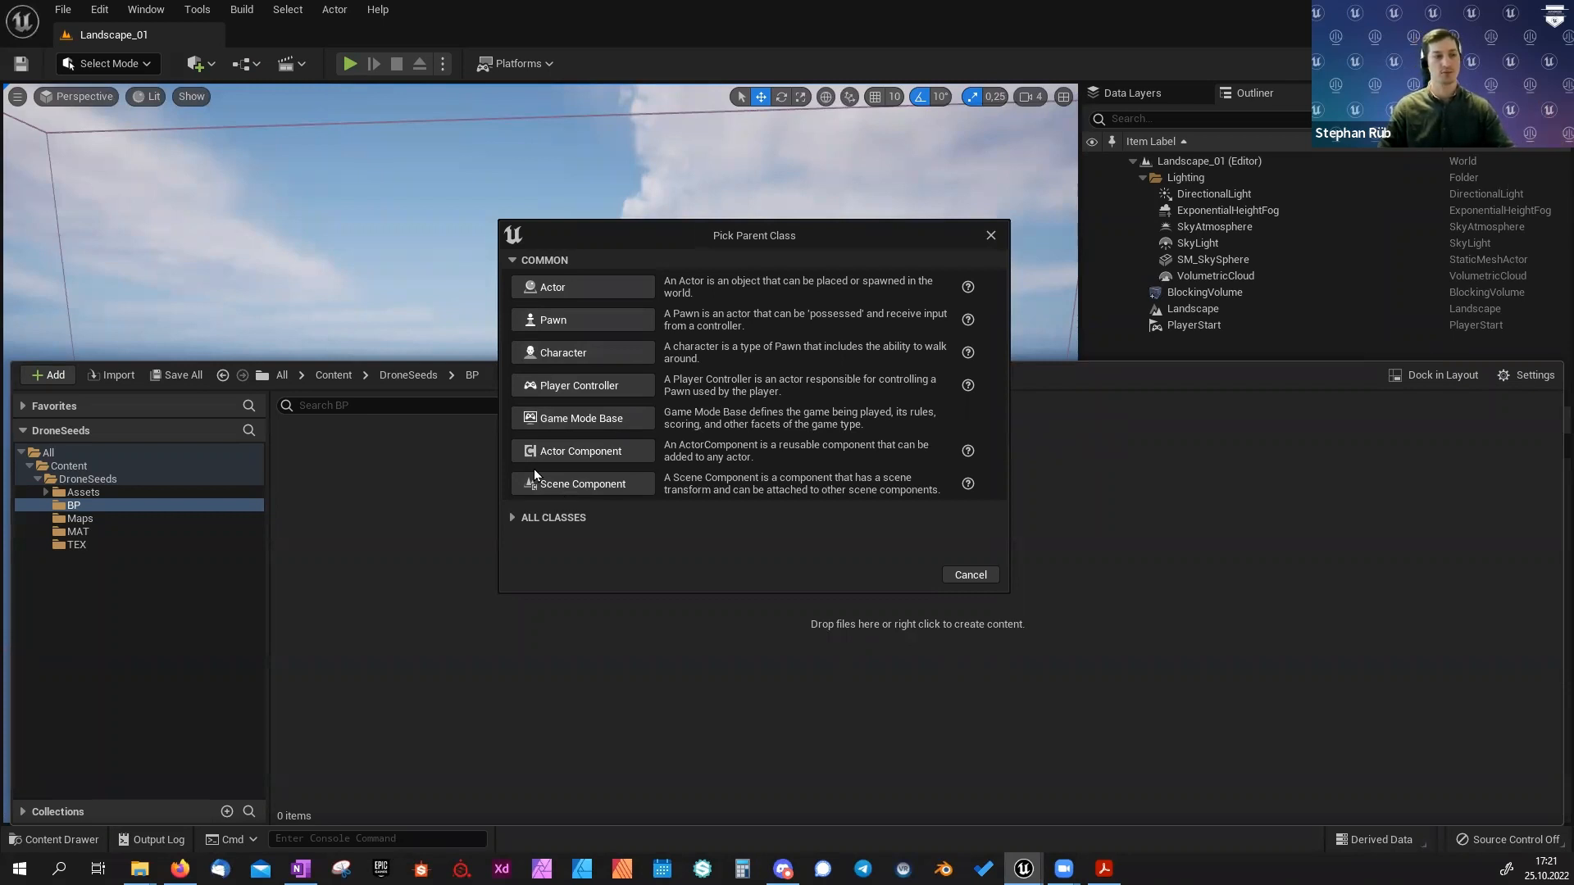
click(576, 419)
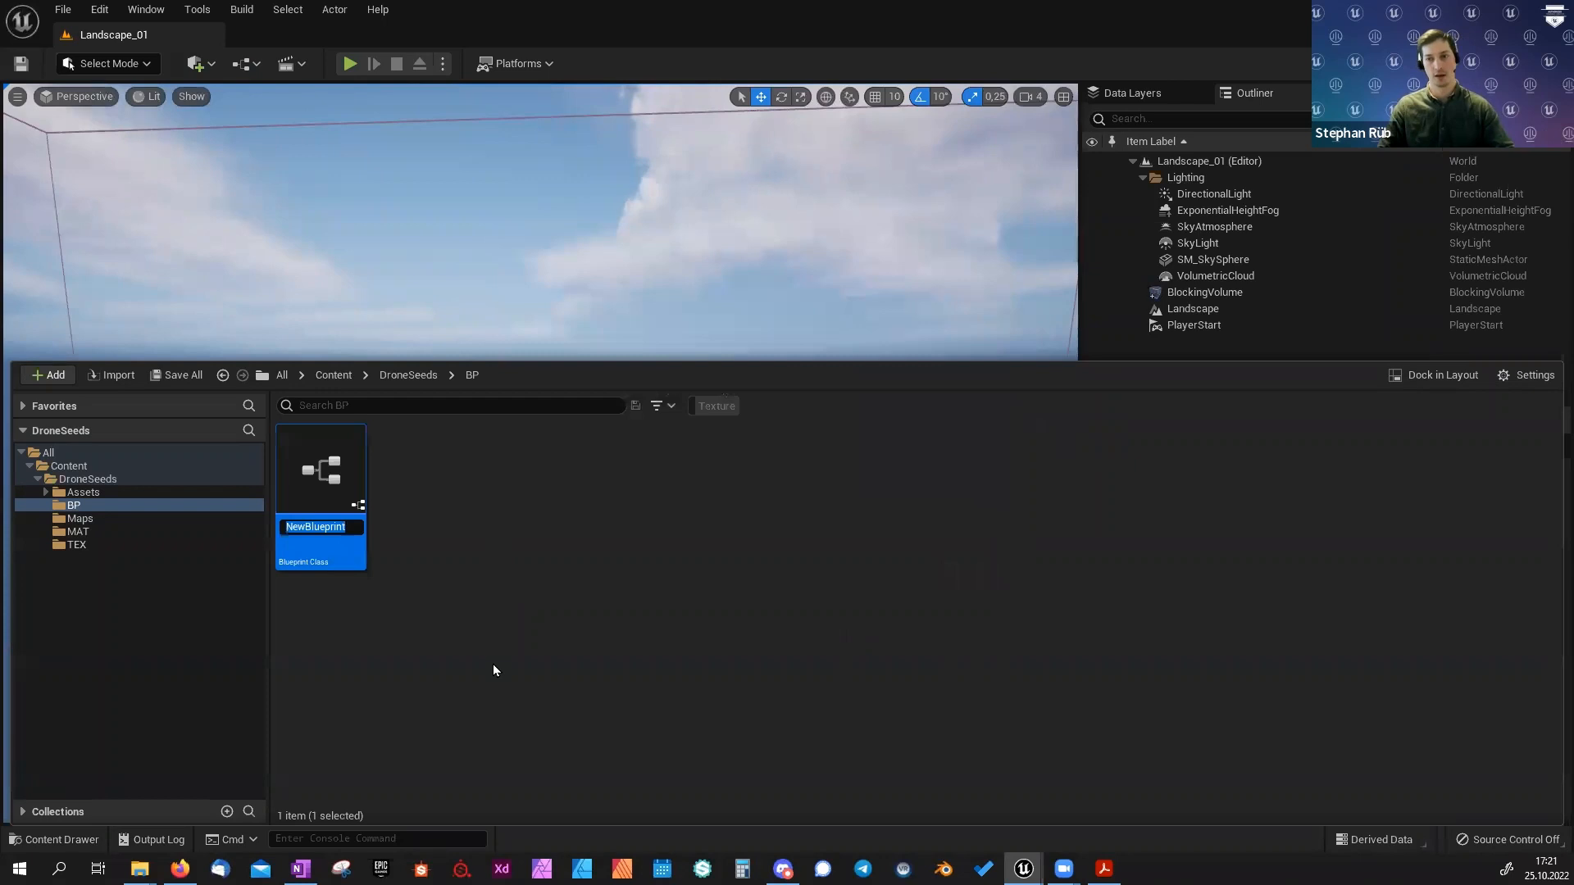
text(BP)
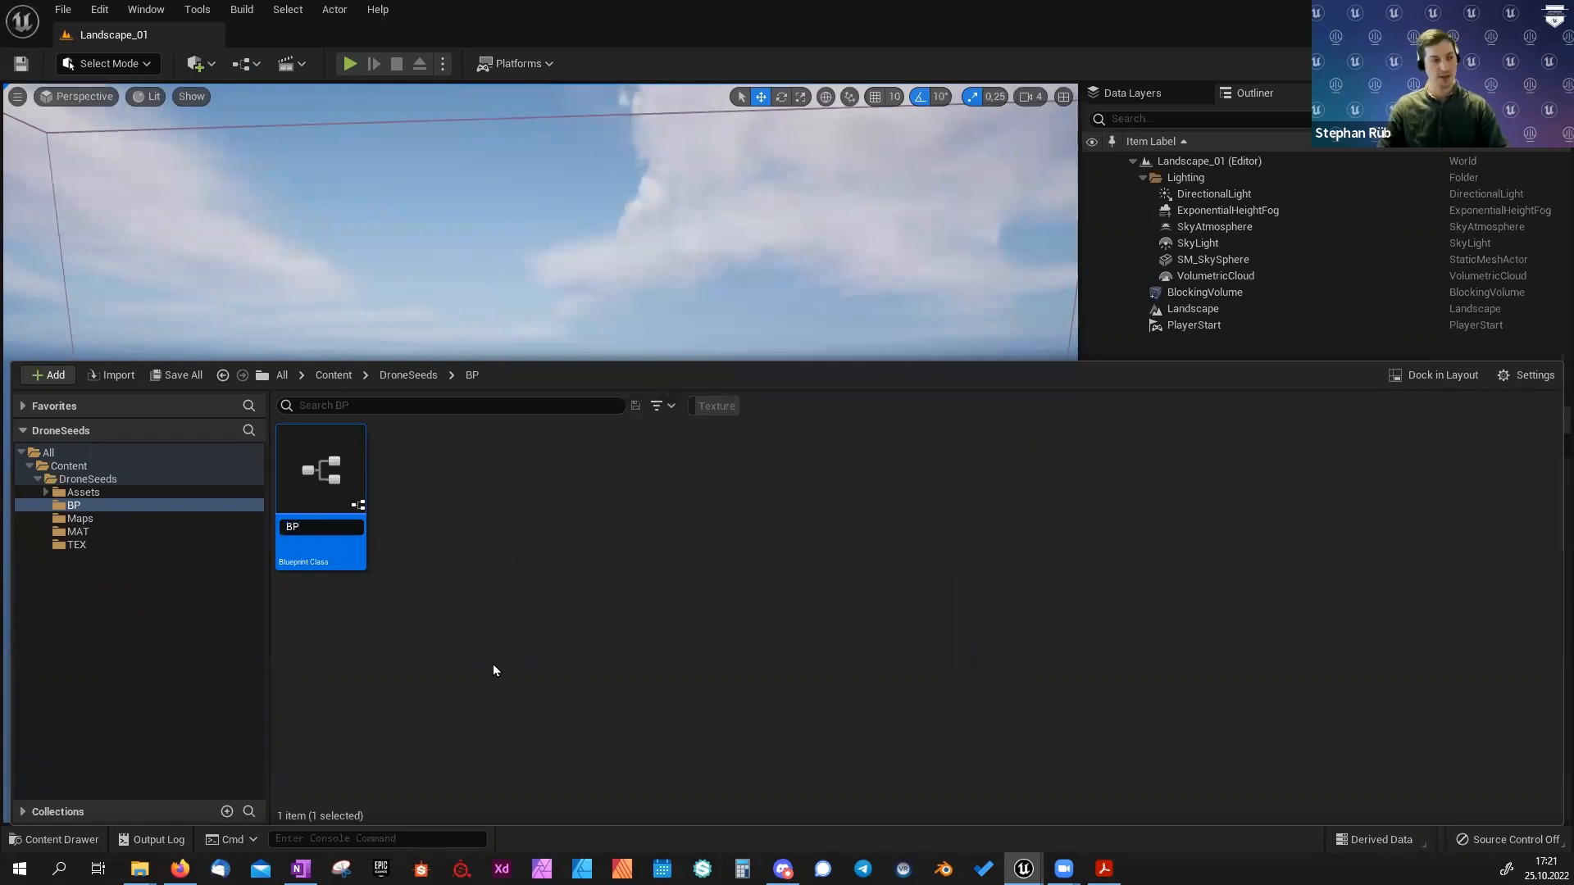
text(_Game)
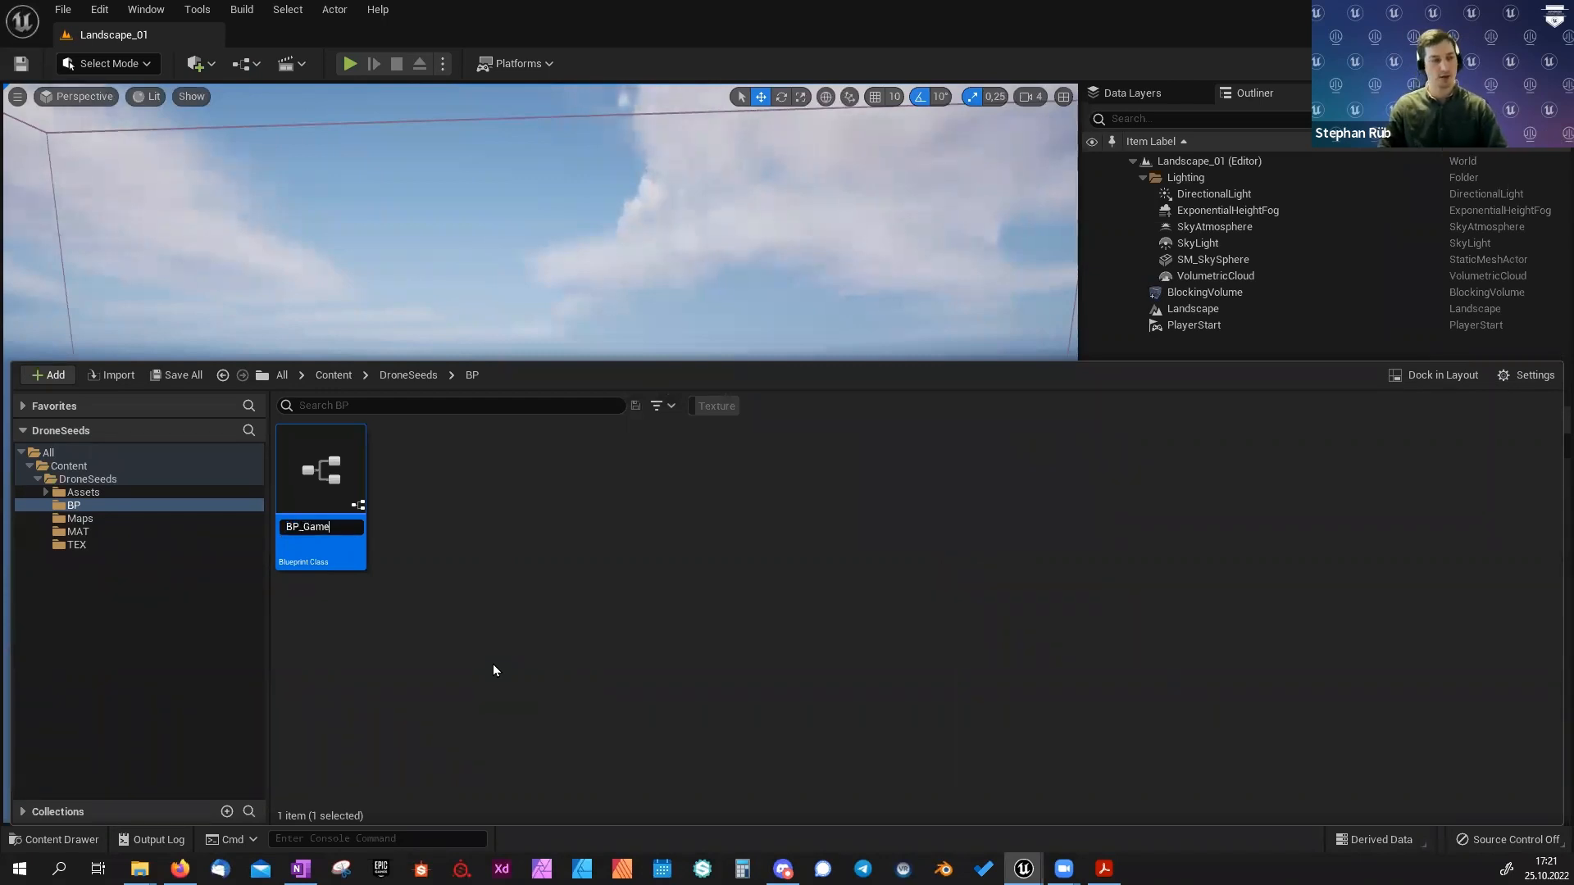
text(Mode_Dron)
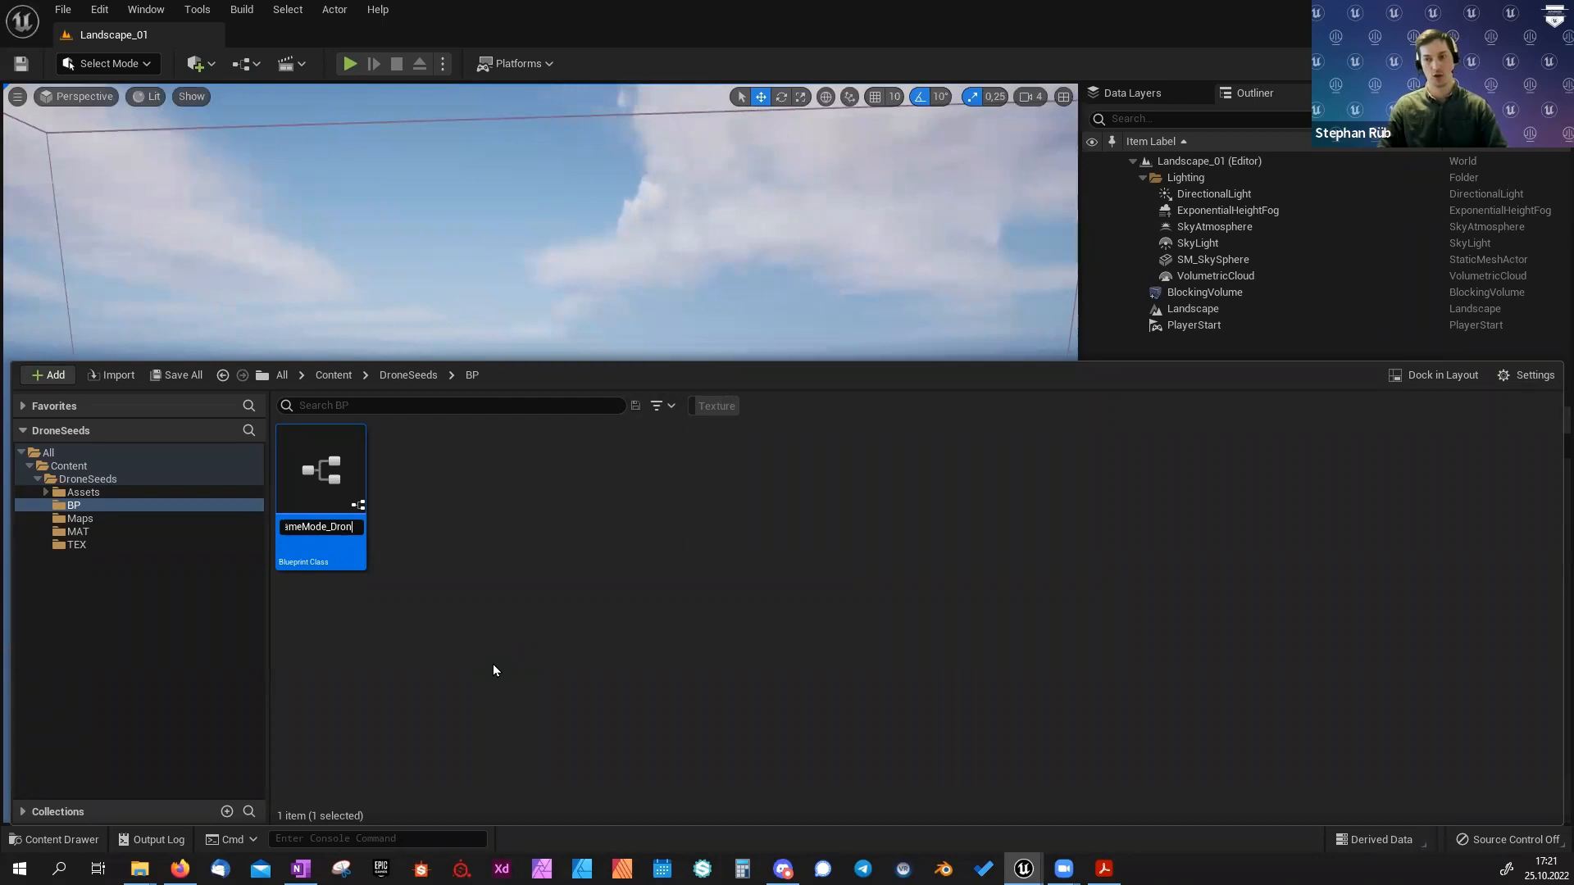
text(e)
key(Return)
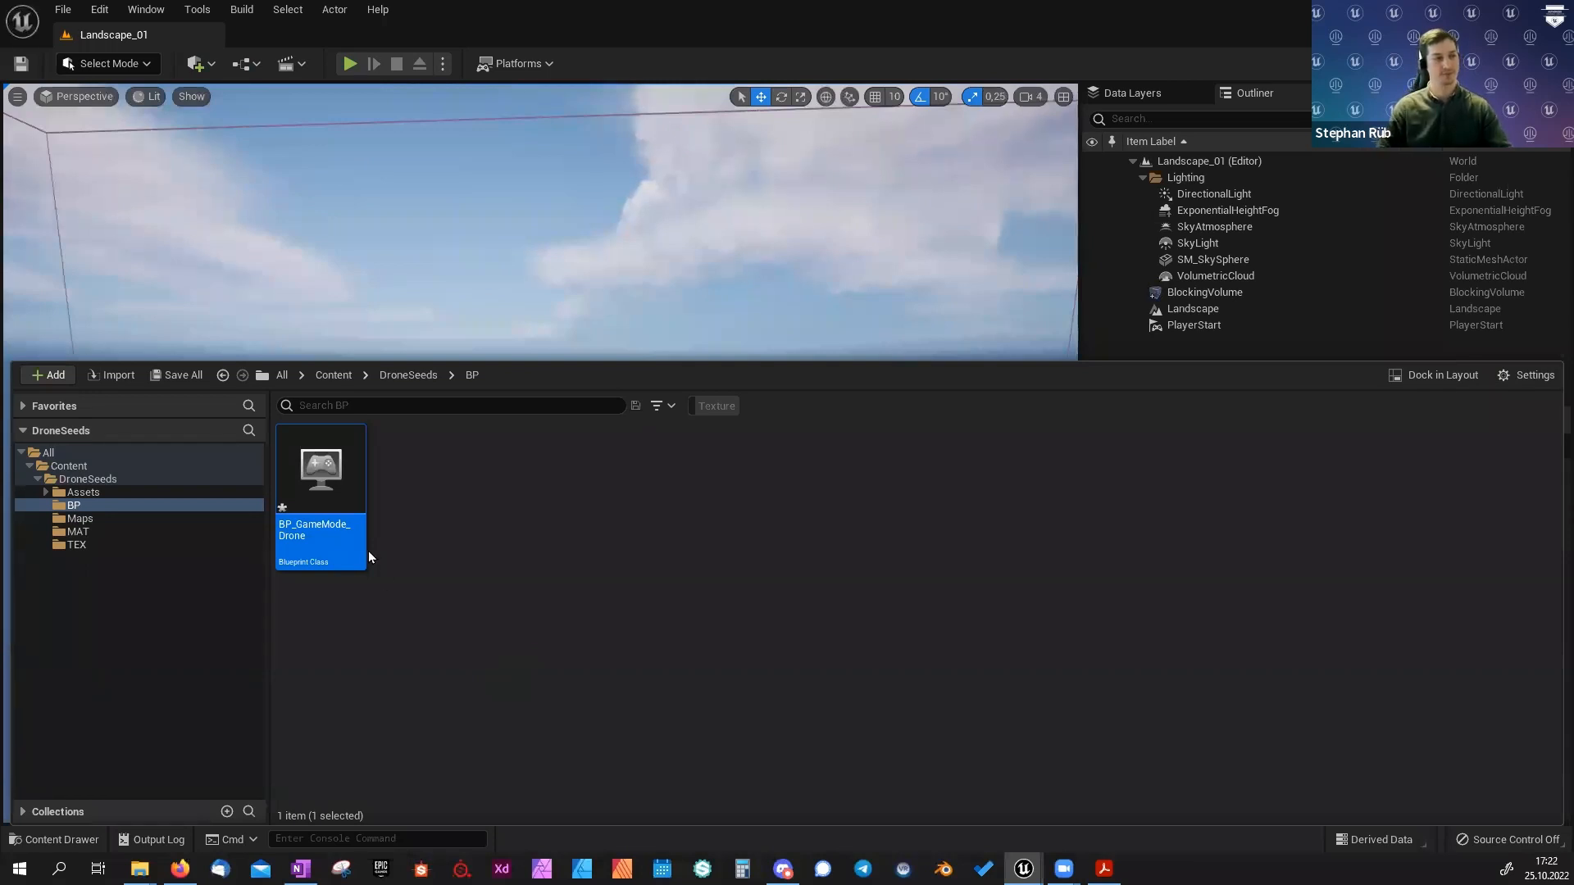
Open BP_GameMode_Drone, close and reopen it, and examine its default classes, such as the Default Pawn Class.
double_click(311, 474)
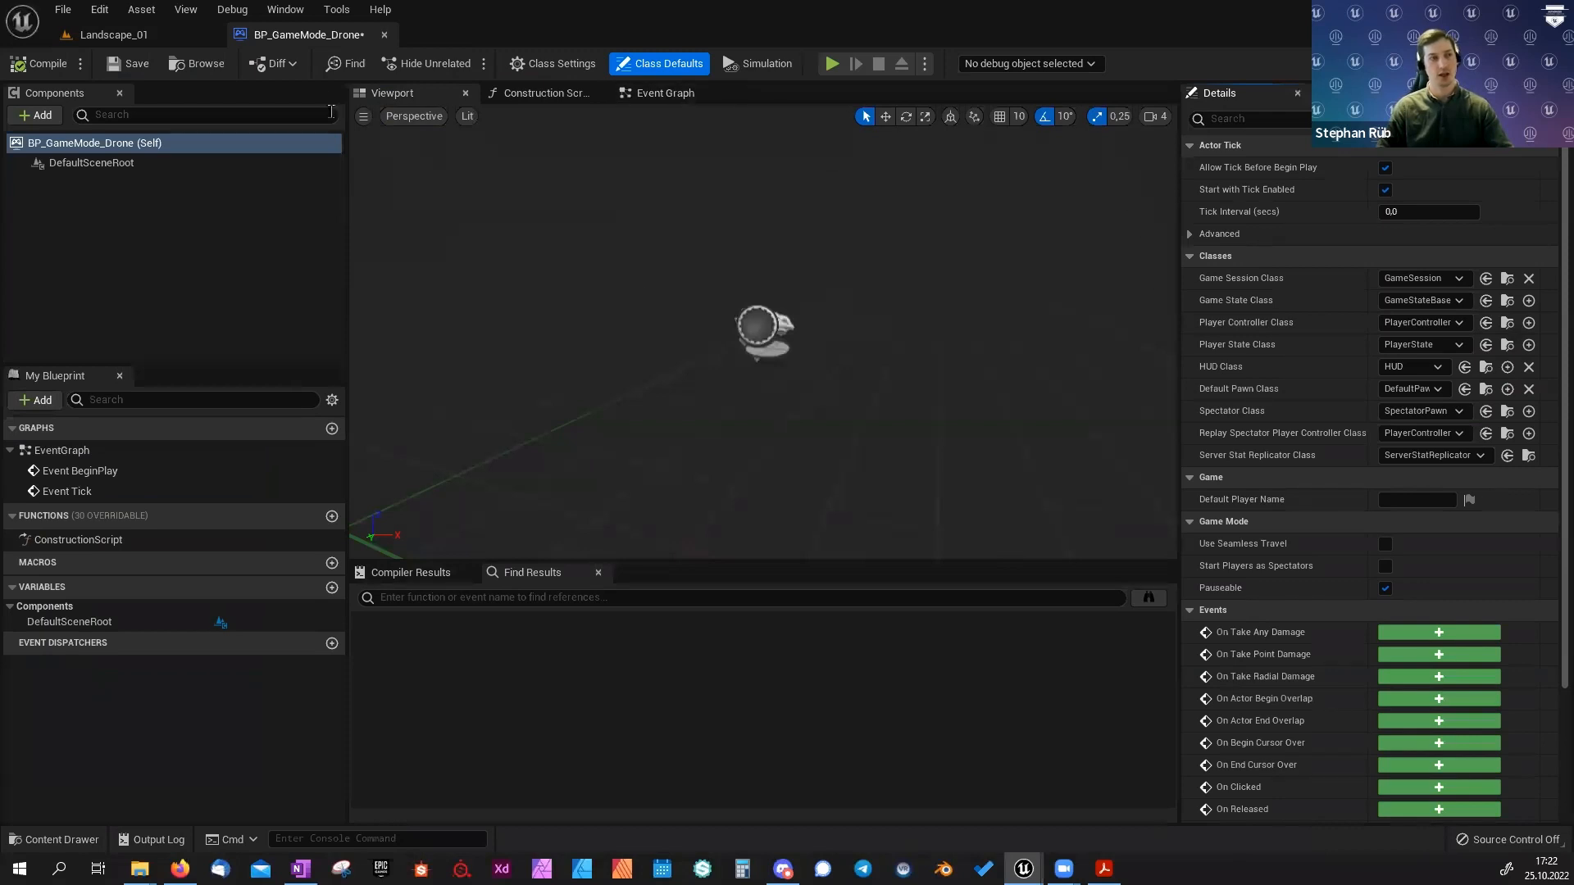
click(385, 35)
key(ctrl+space)
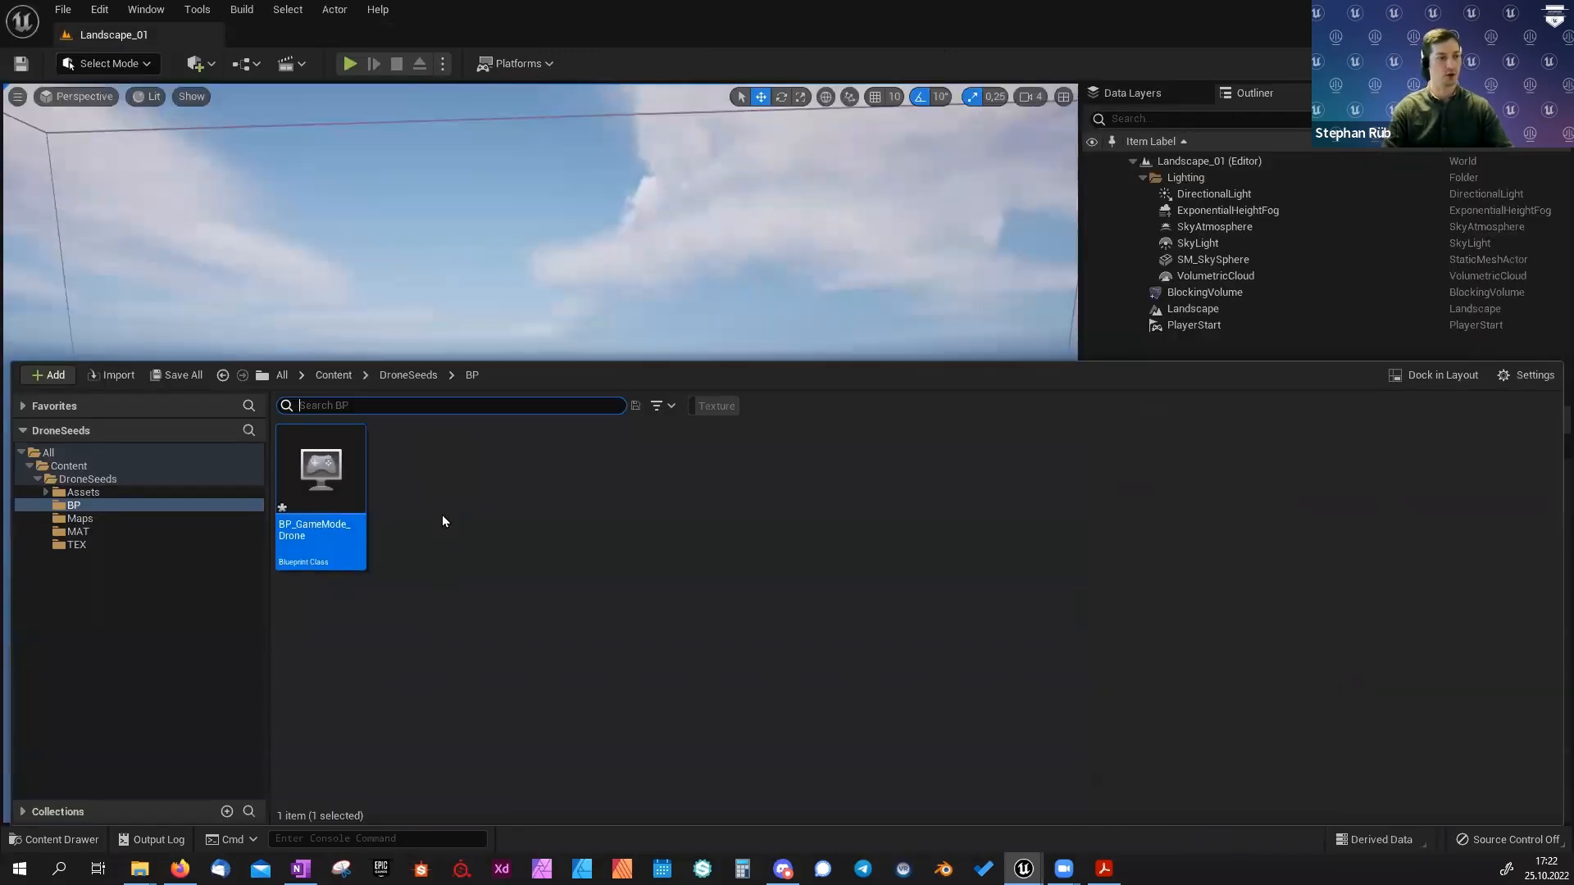
double_click(329, 484)
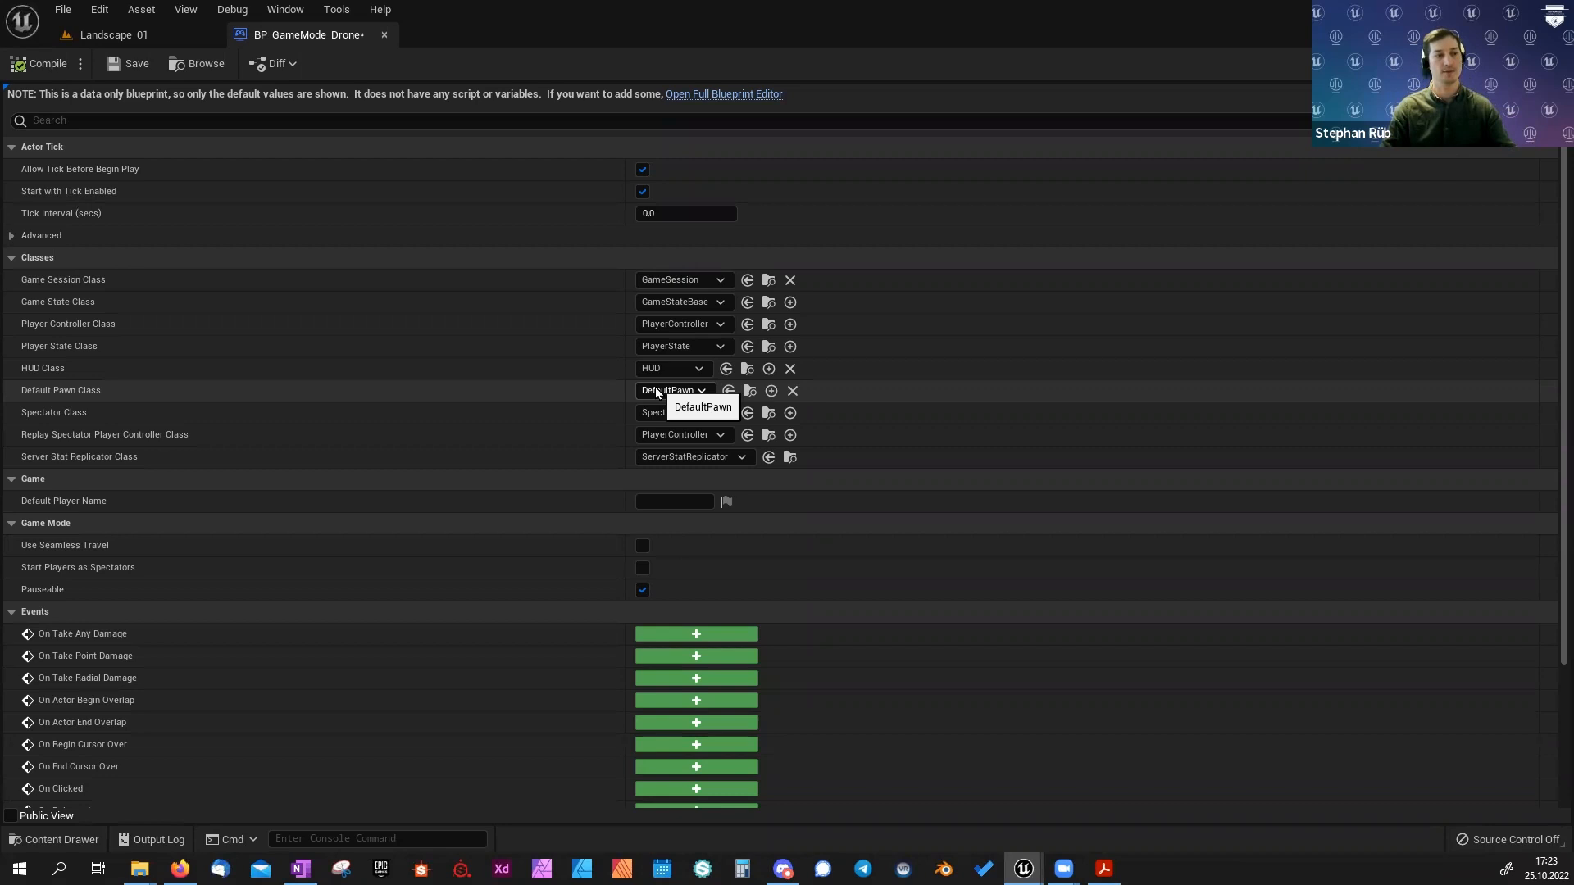
Return to the Landscape_01 level and select the PlayerStart actor in the scene.
click(119, 38)
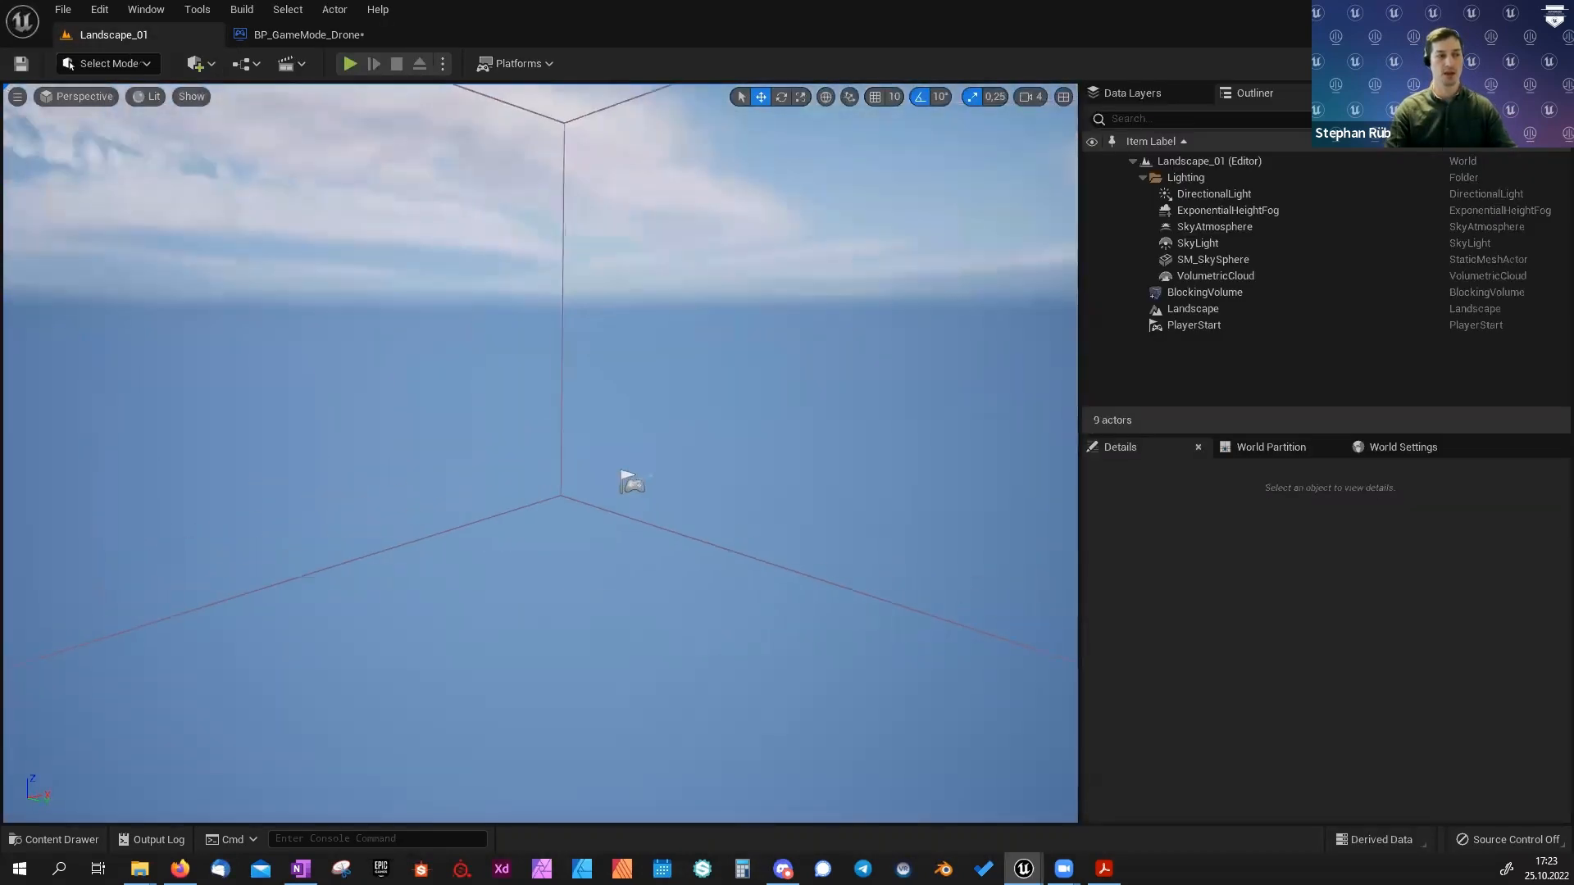
right_drag(361, 525, 431, 477)
right_drag(616, 372, 607, 257)
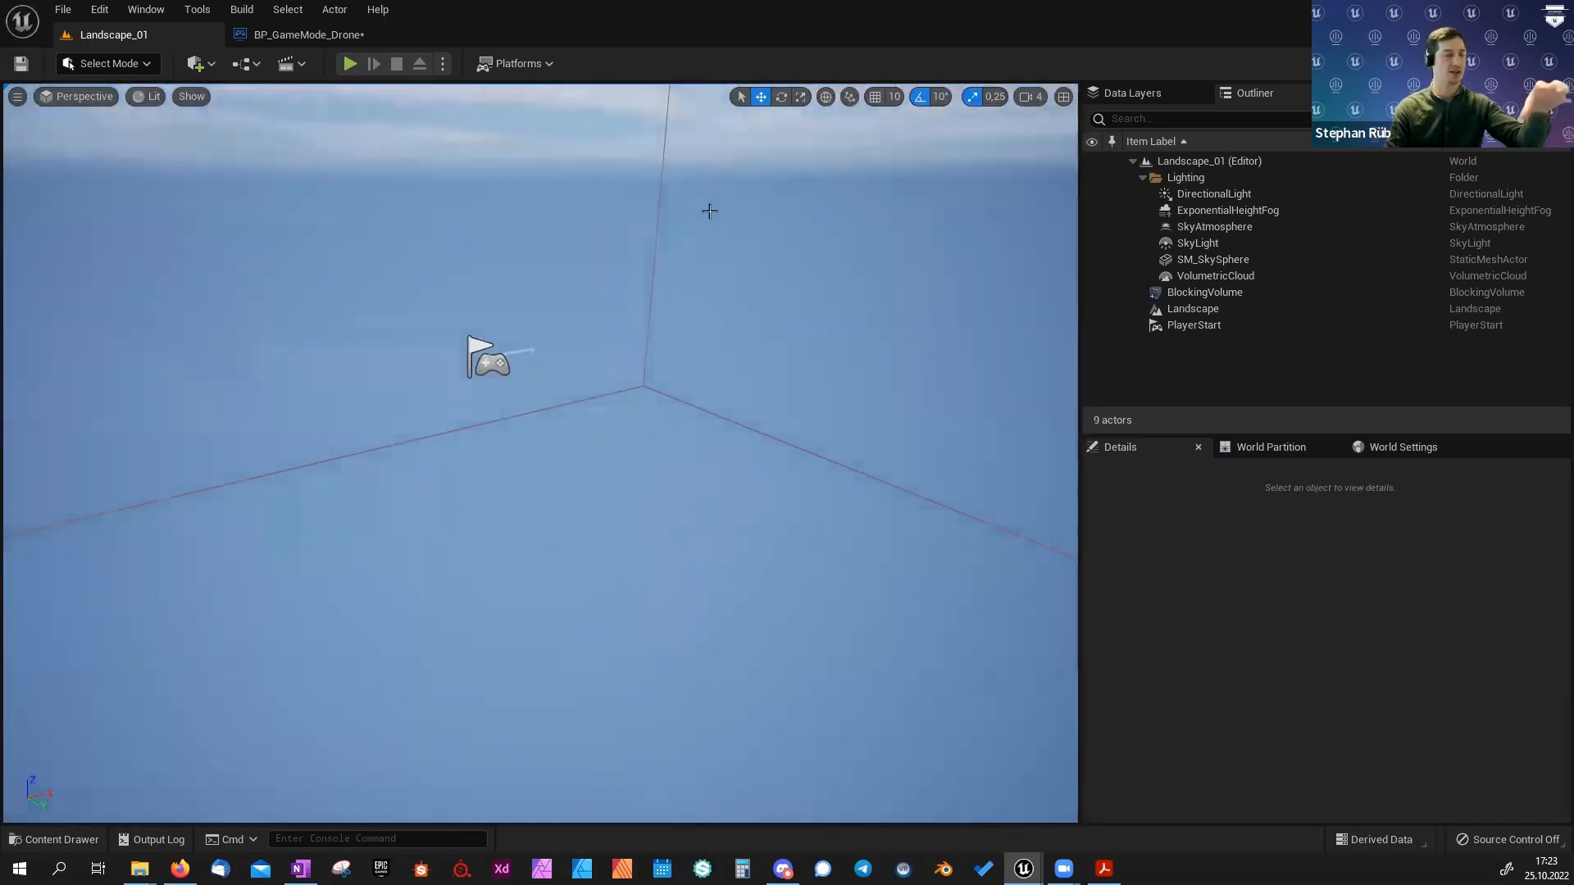
right_drag(710, 212, 604, 278)
key(a)
key(w)
key(d)
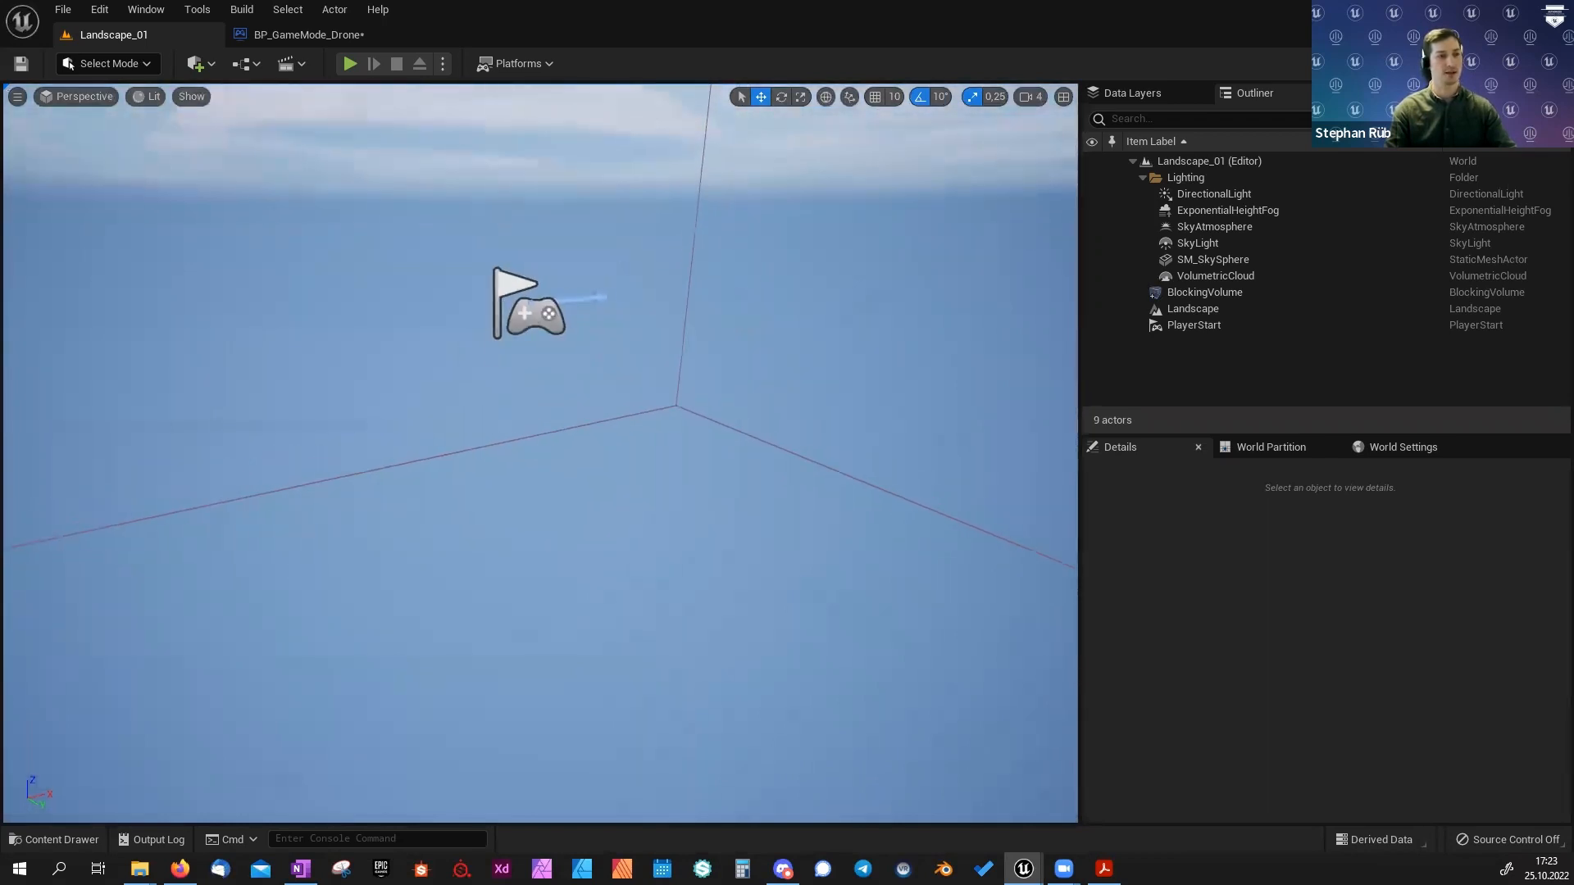
click(489, 307)
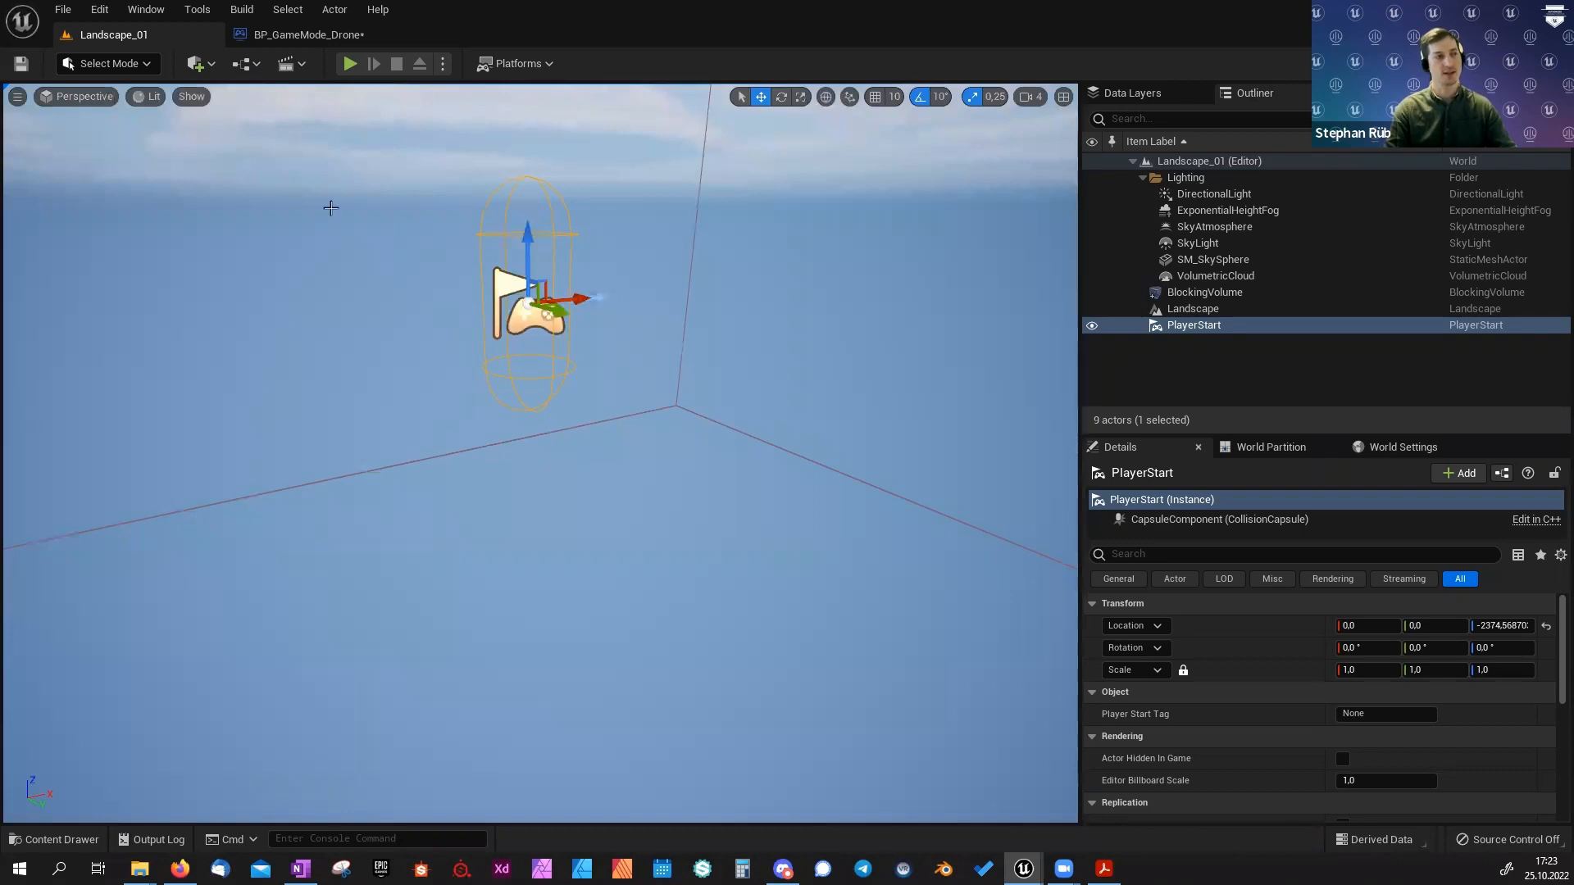
Review the class settings of BP_GameMode_Drone alongside the PlayerStart in the Landscape_01 level.
click(277, 32)
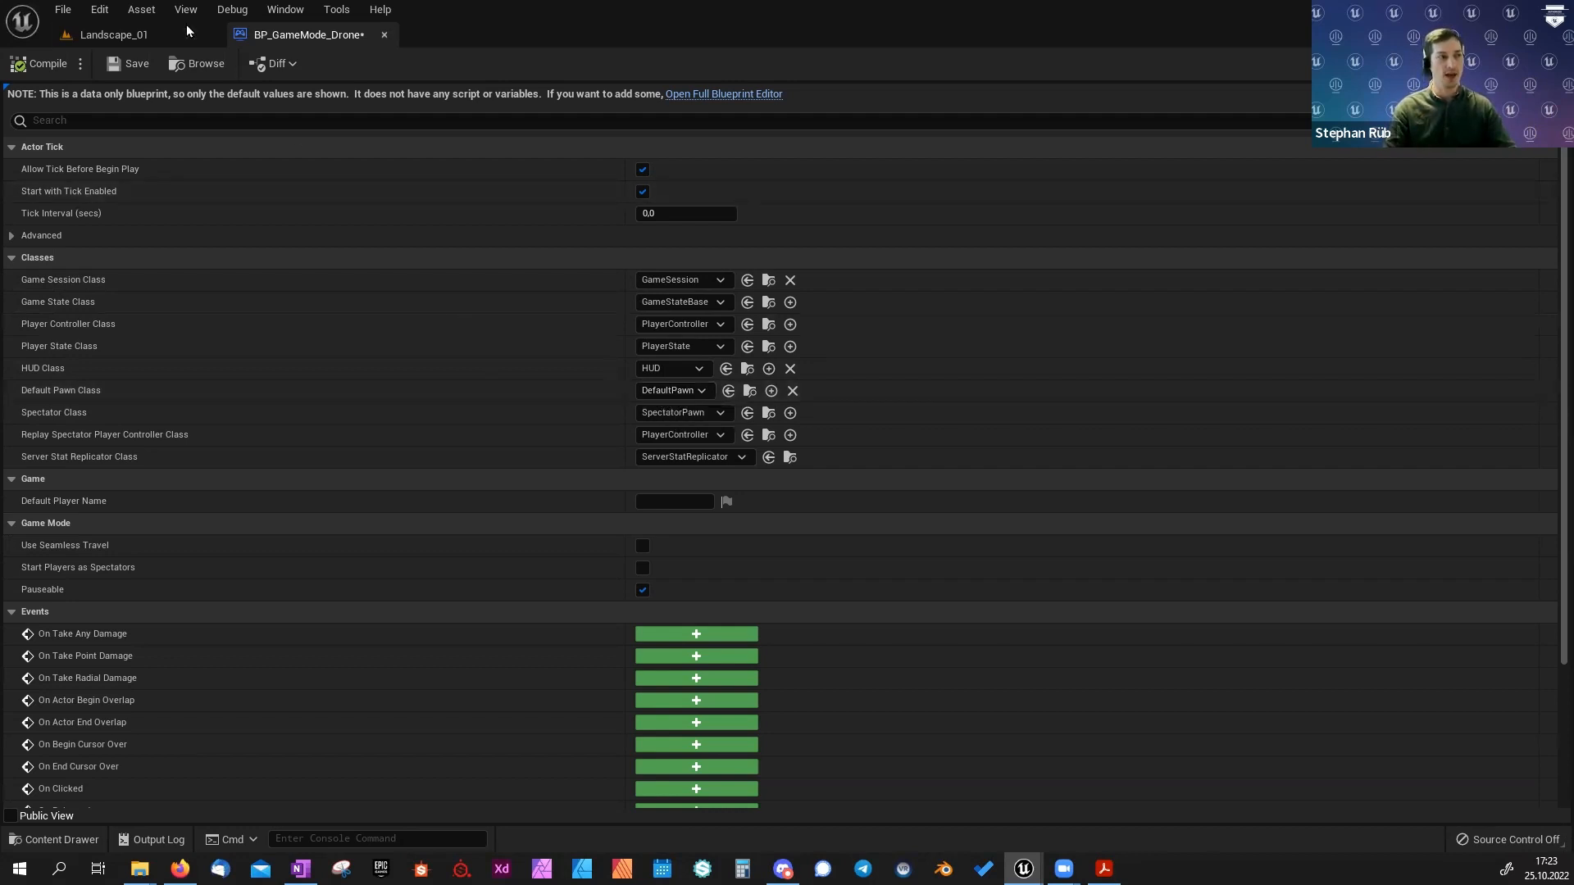
click(164, 33)
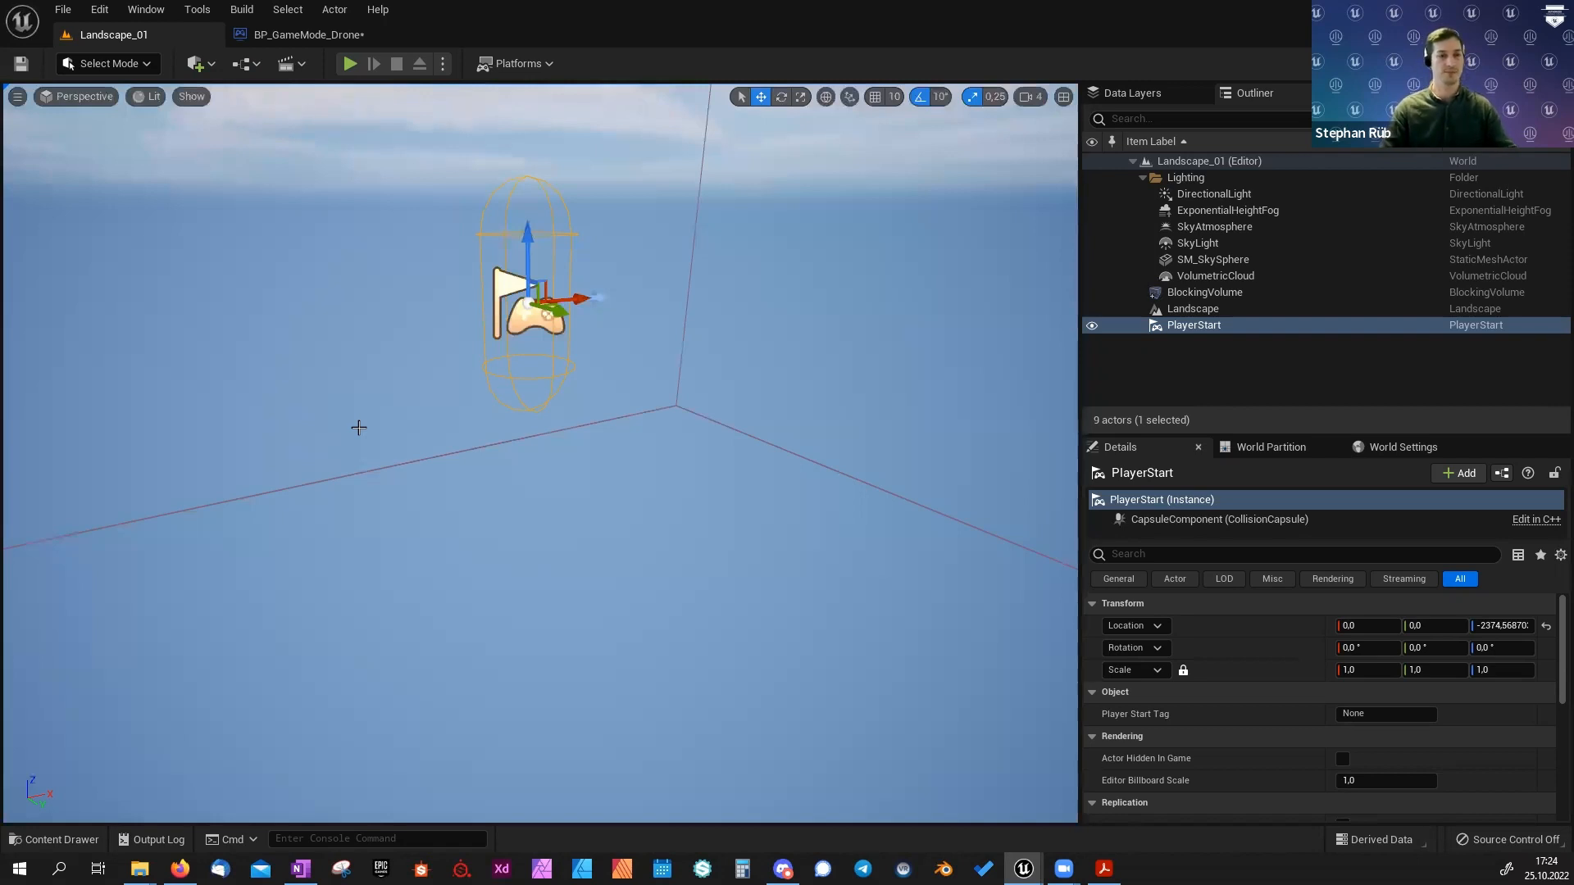
click(255, 37)
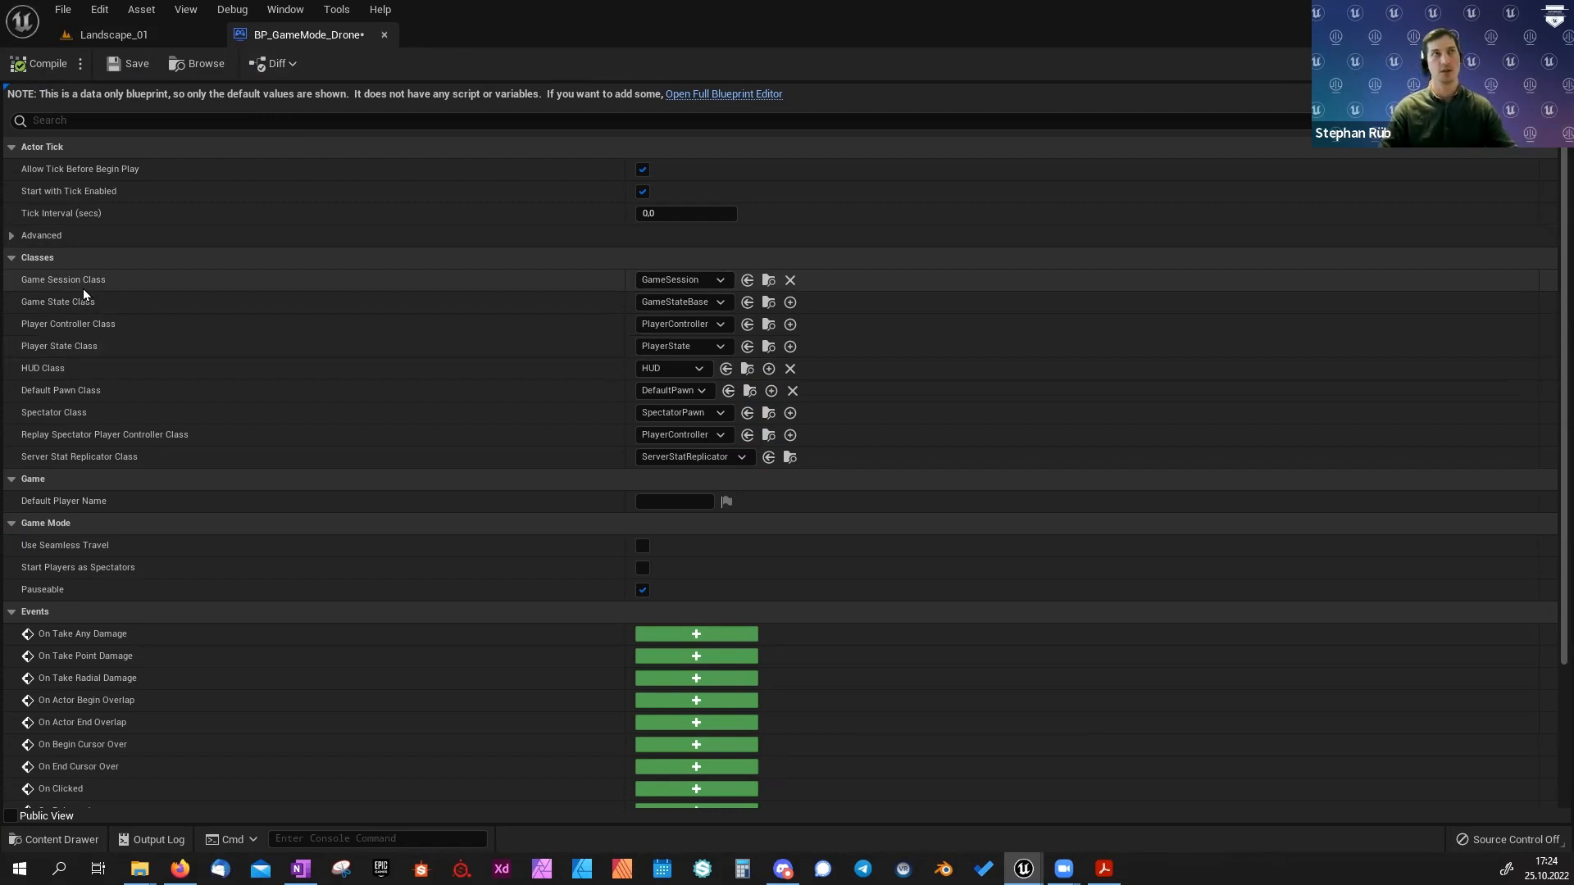
click(93, 31)
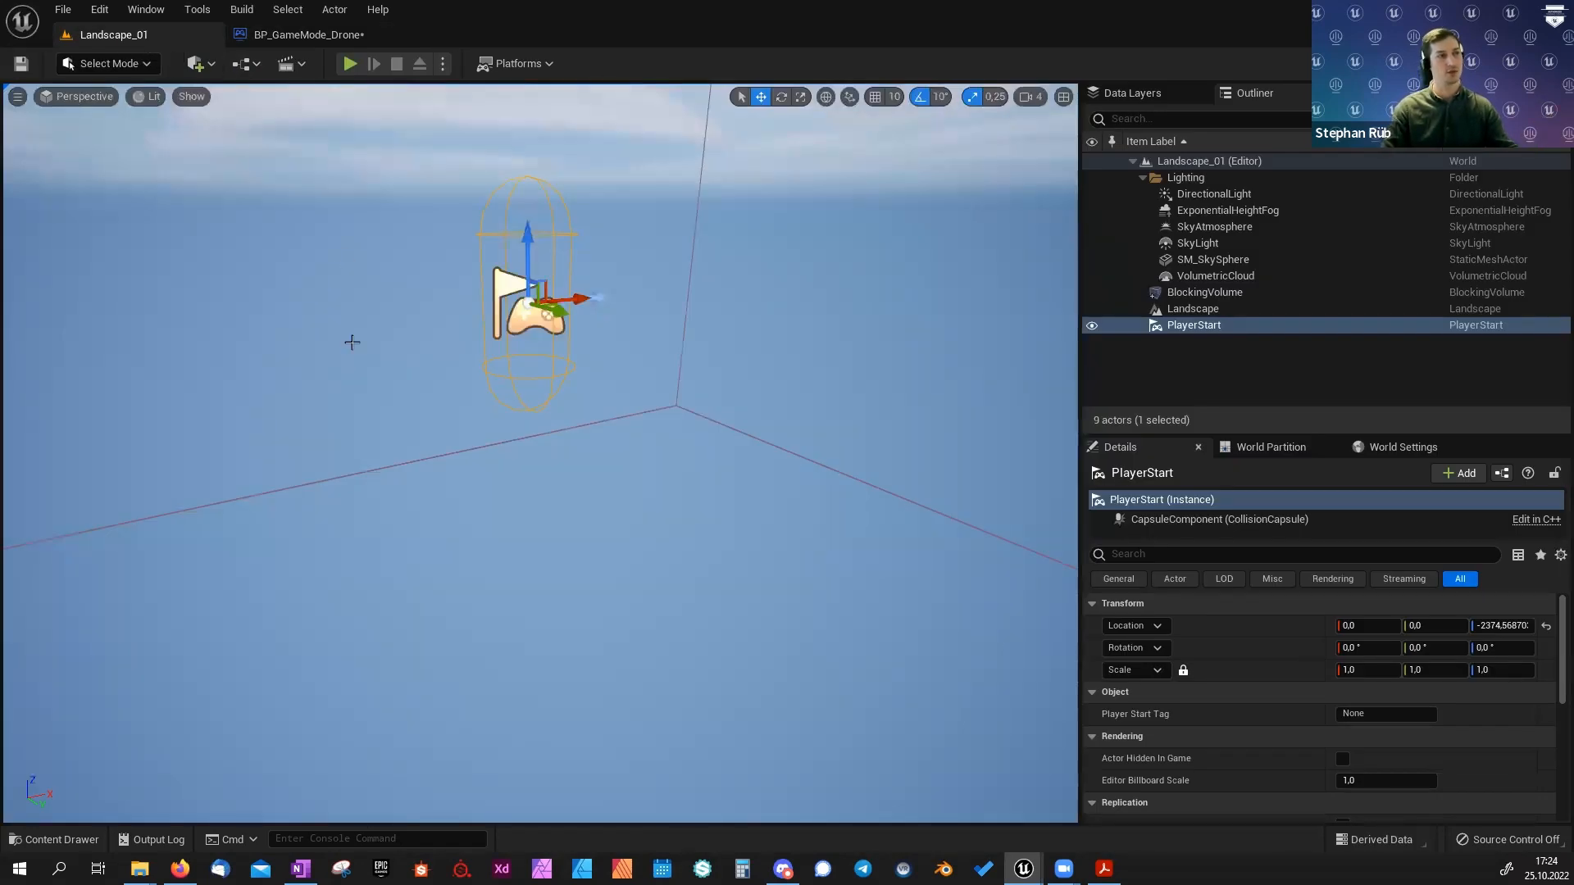
click(270, 34)
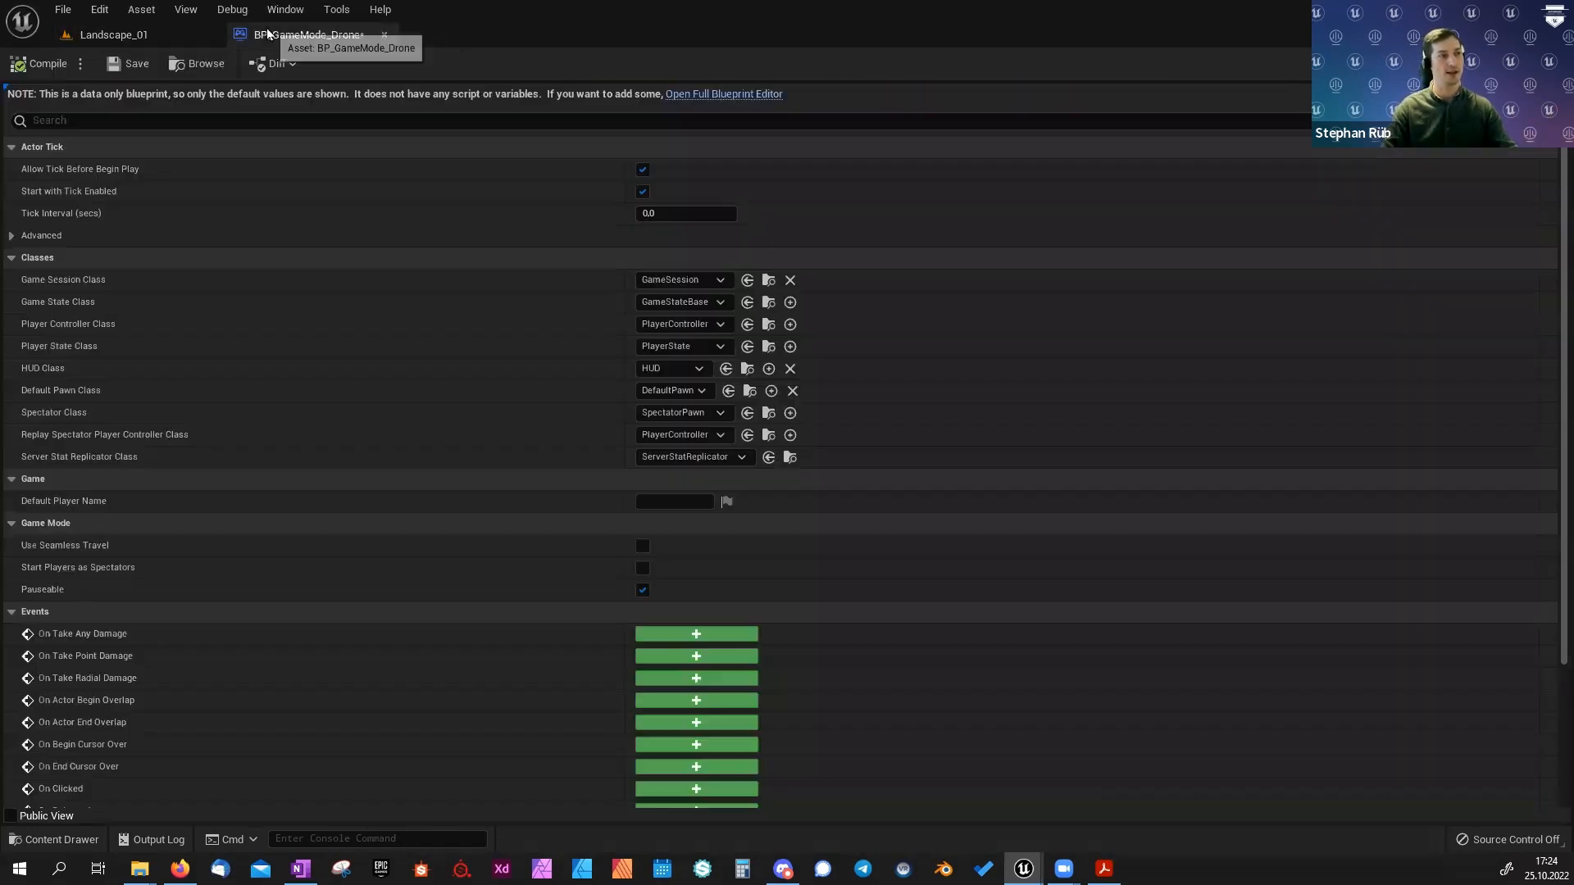
click(108, 36)
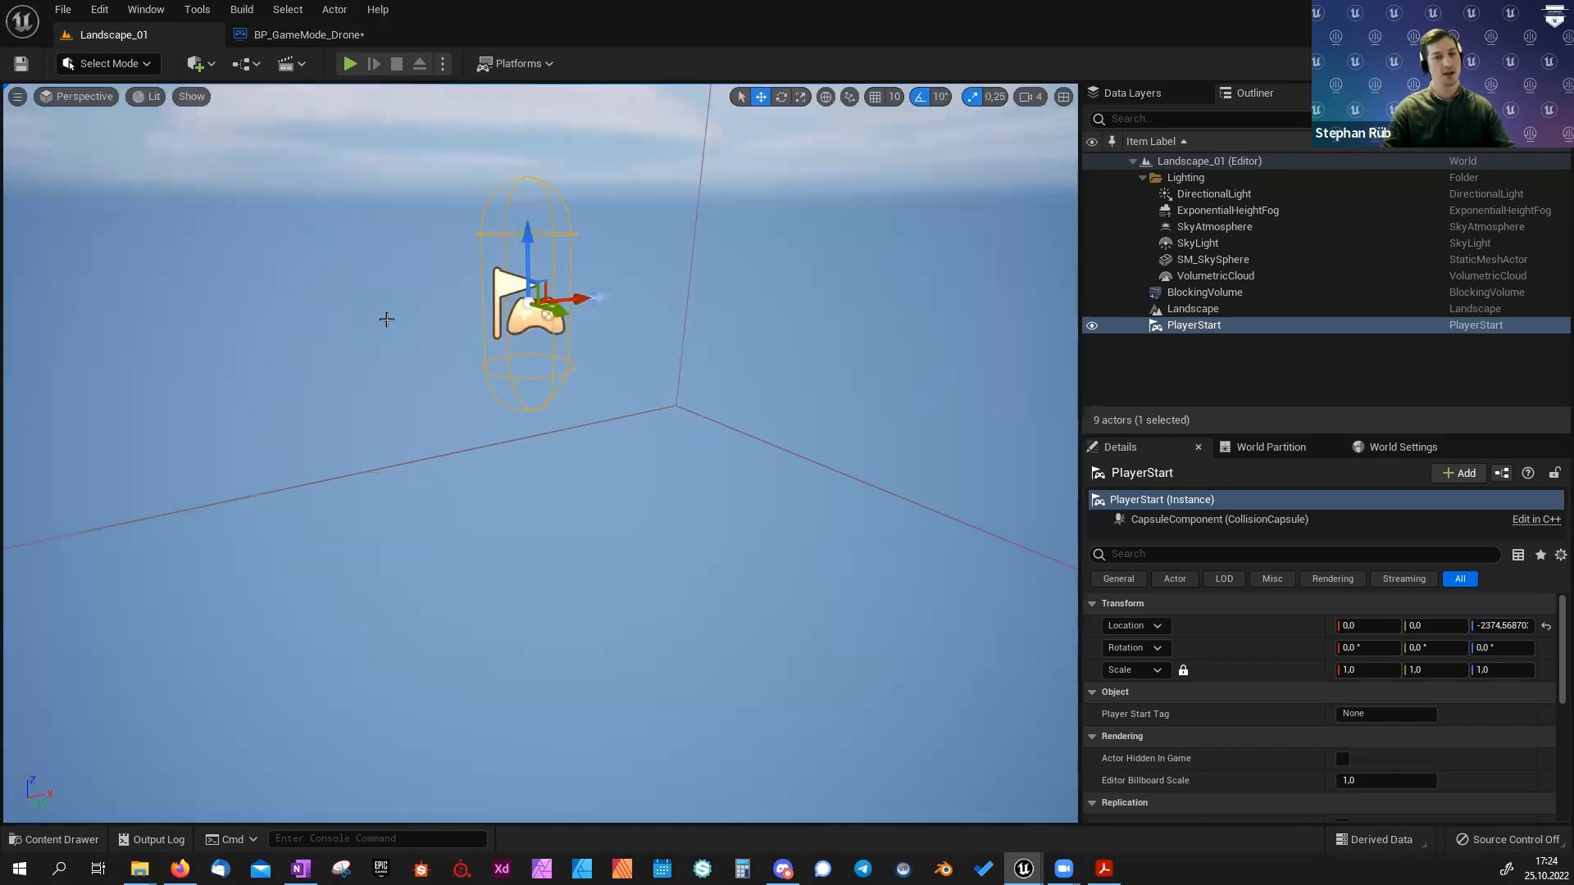
Set the GameMode Override in the level's World Settings to BP_GameMode_Drone.
click(1393, 447)
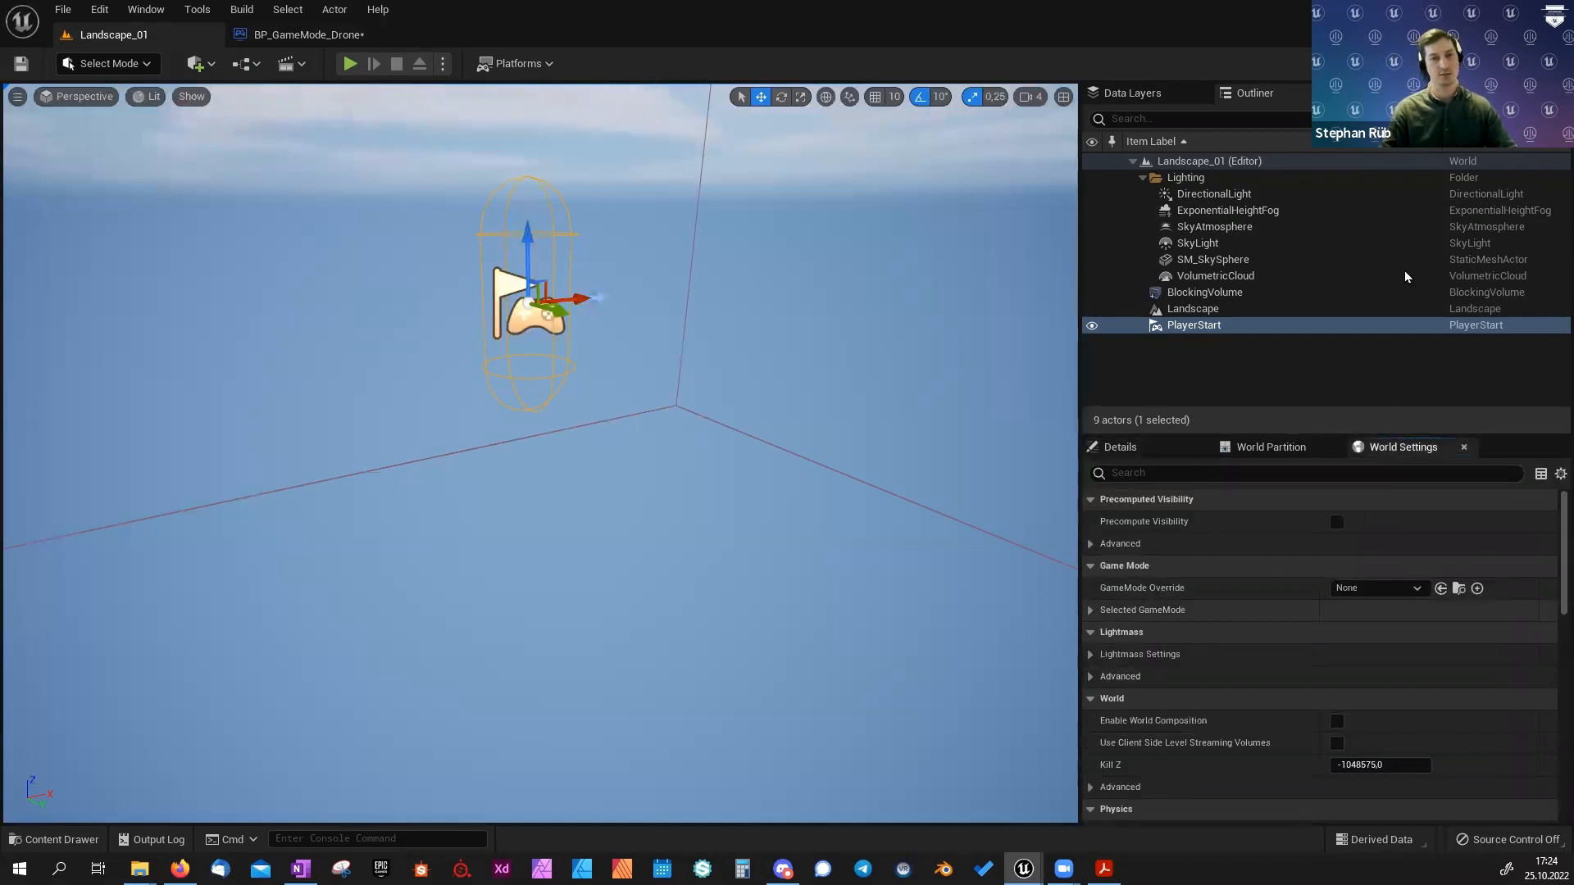
click(1534, 63)
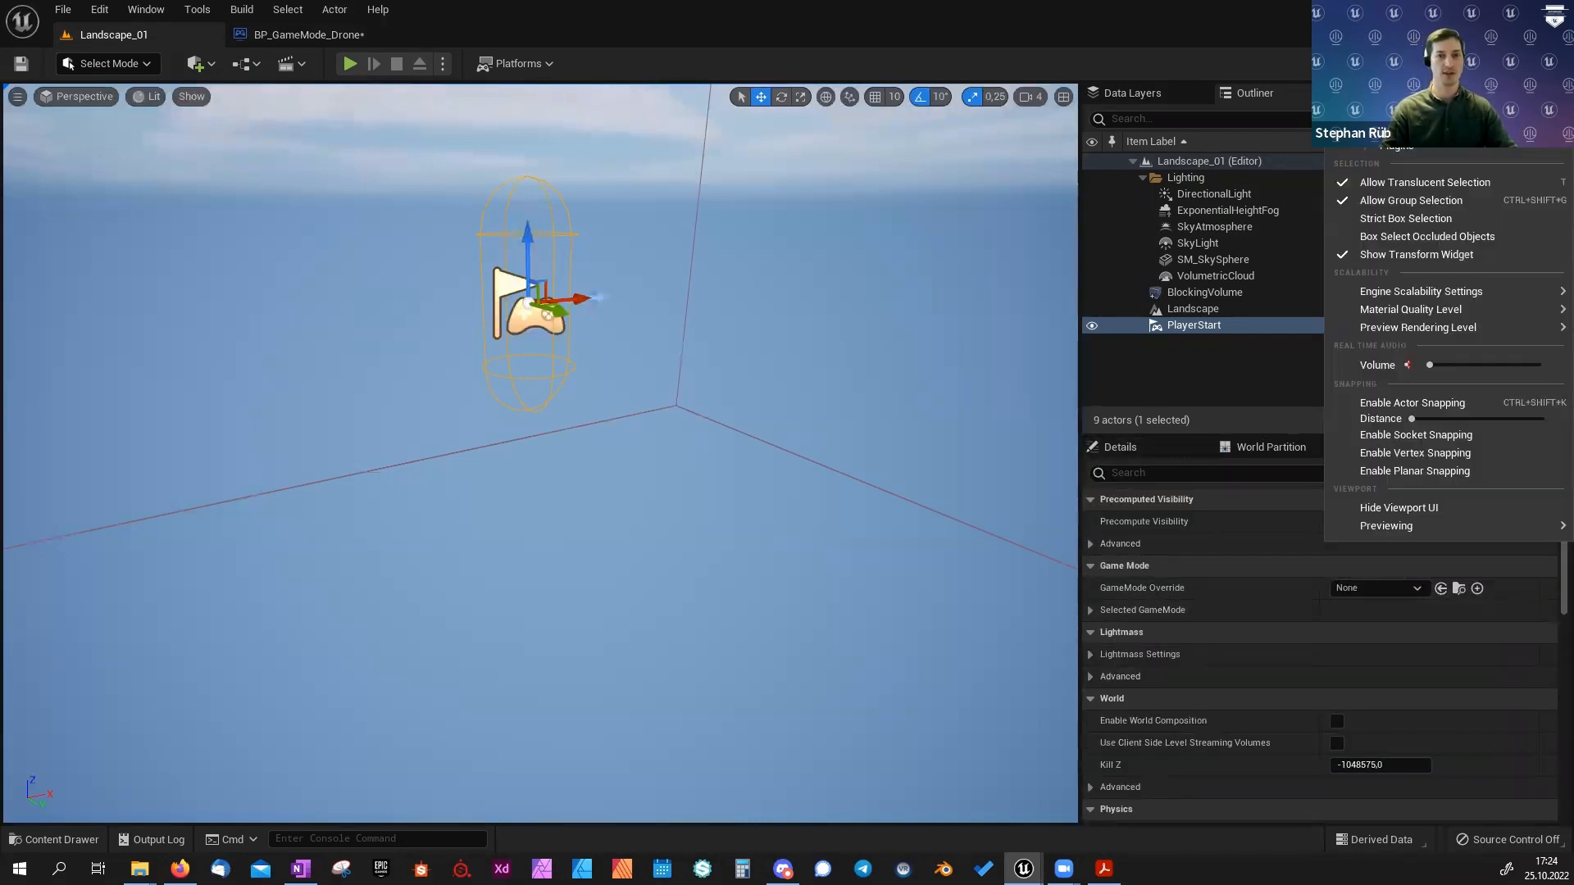
click(1158, 547)
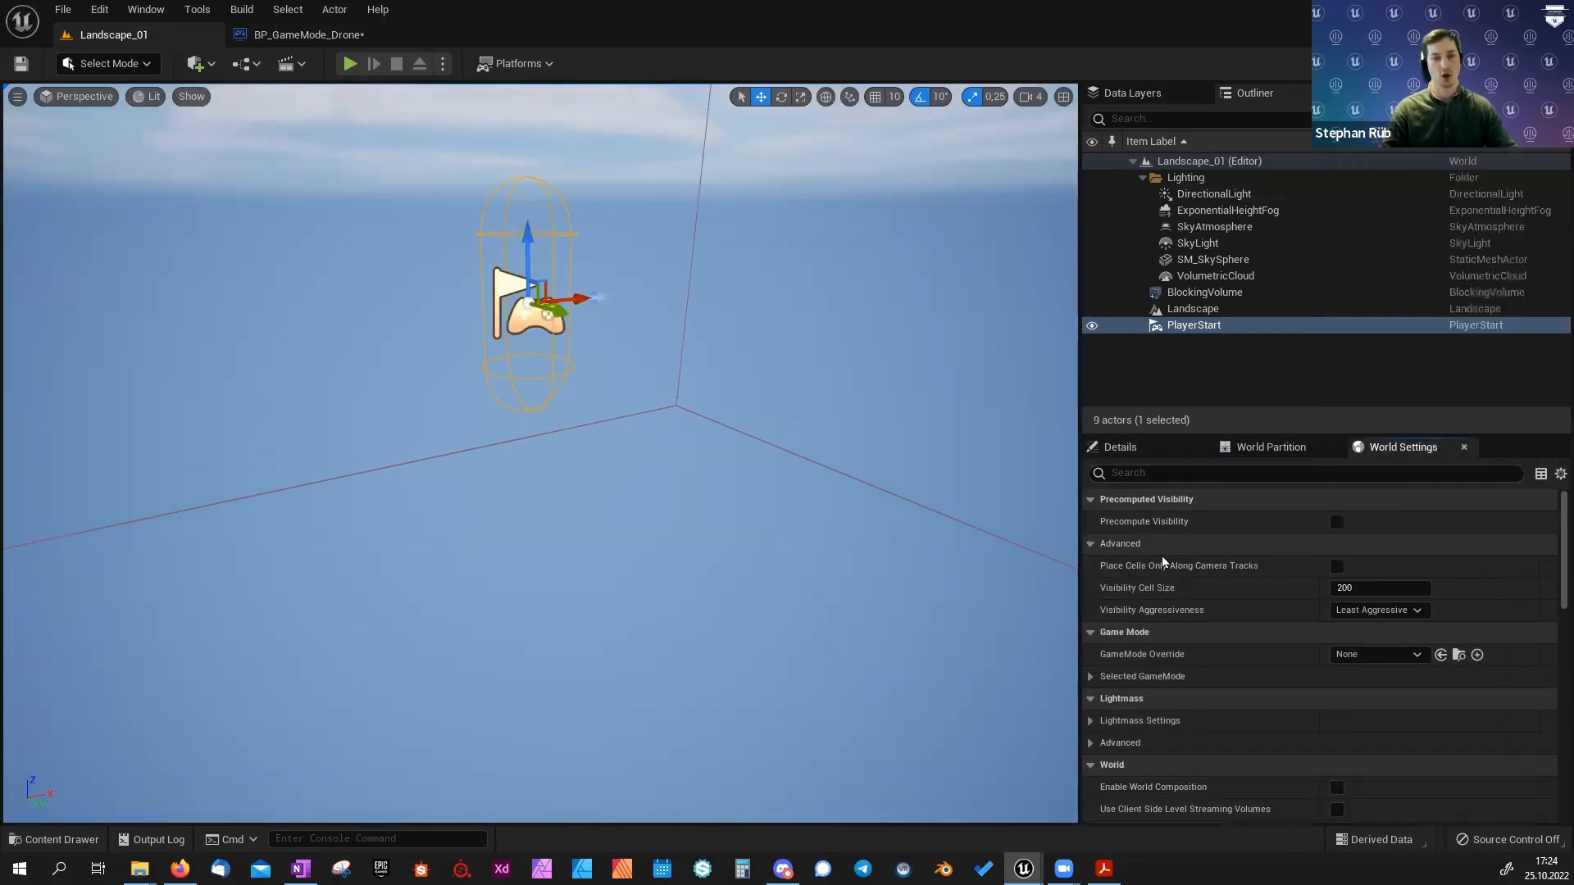
click(1091, 543)
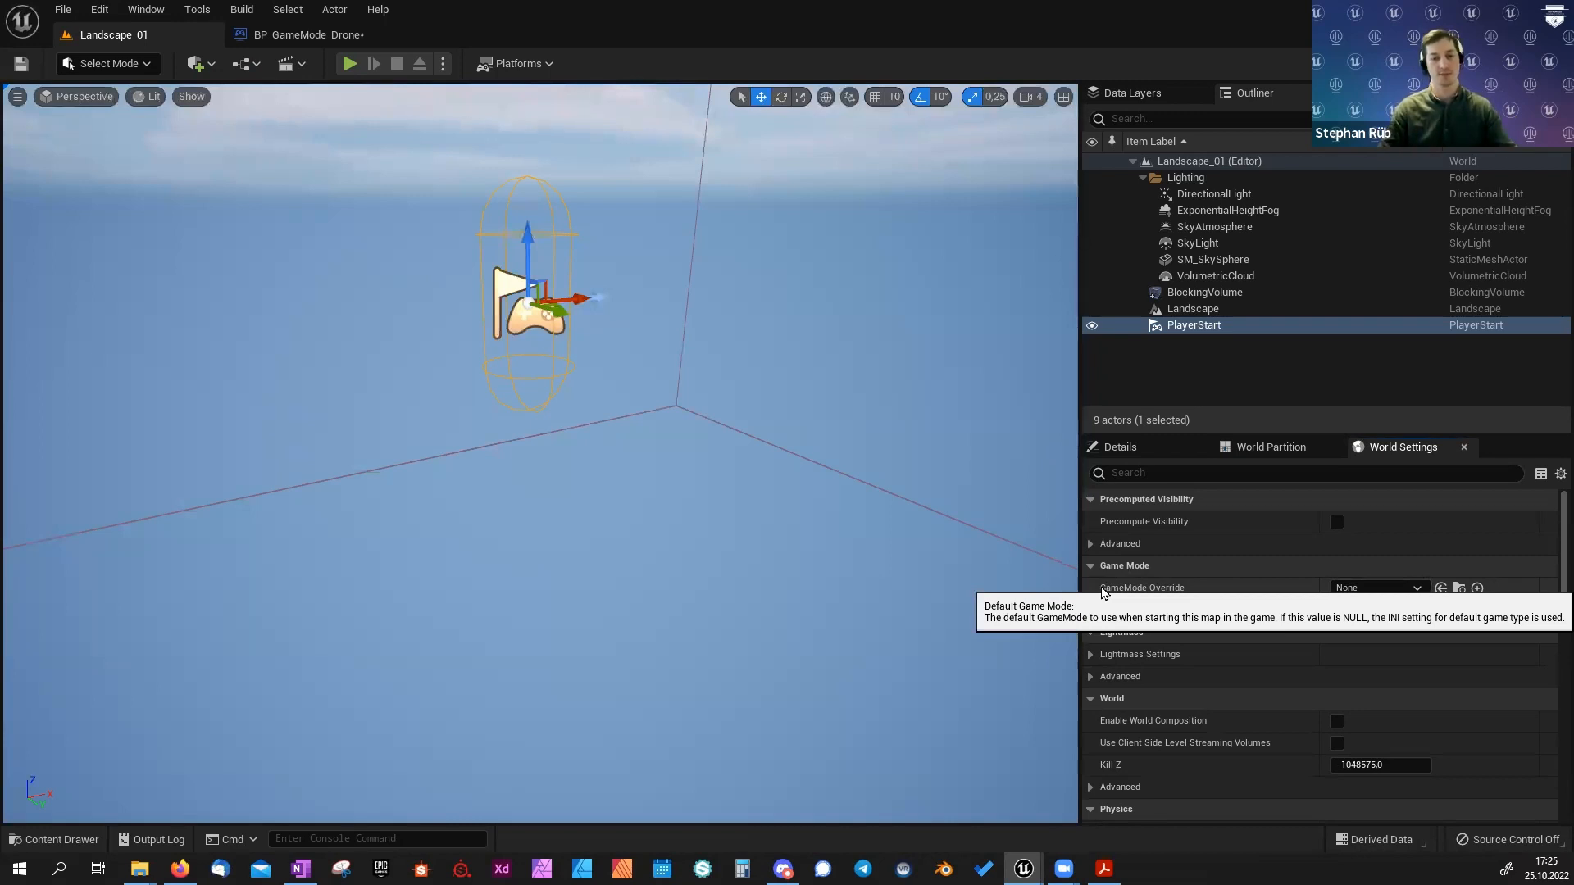
click(1375, 590)
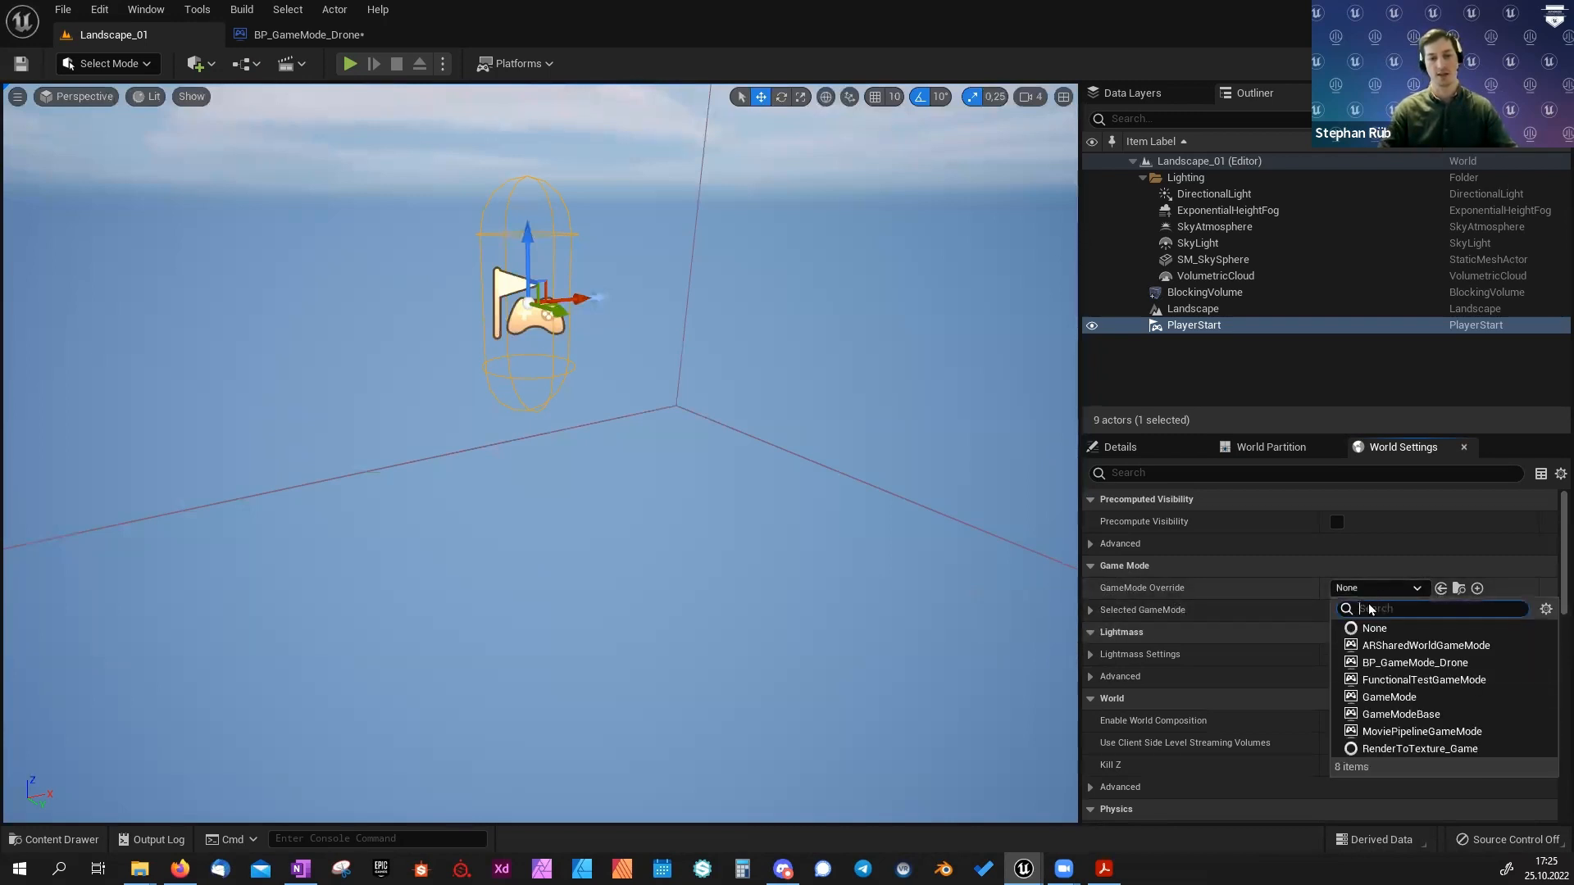
click(1413, 663)
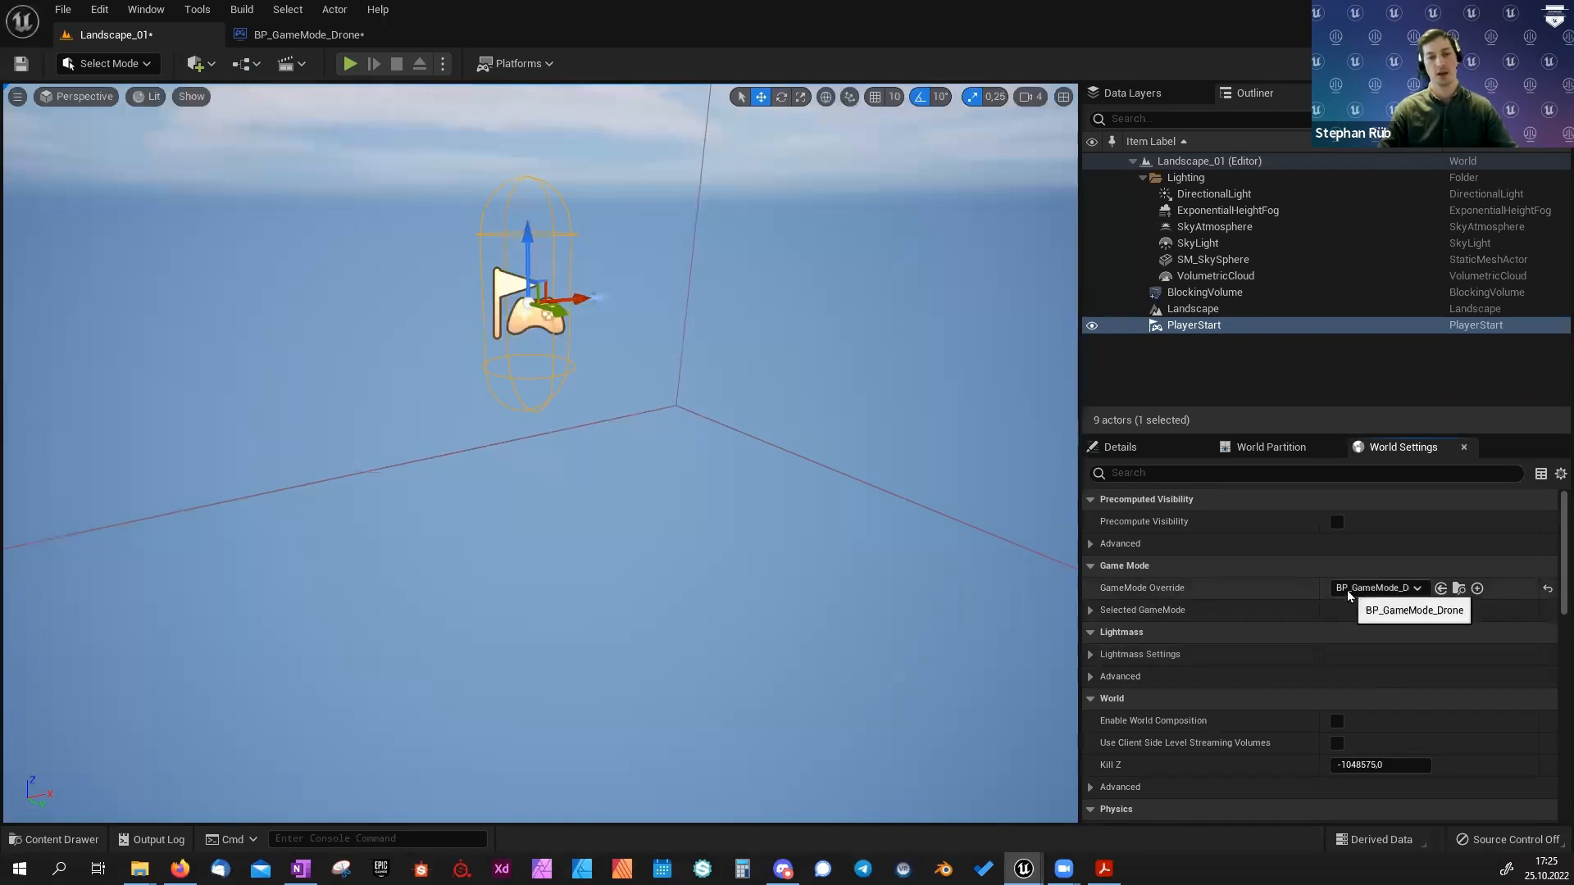
Examine the classes listed under Selected GameMode in the World Settings and collapse the section again.
click(1091, 611)
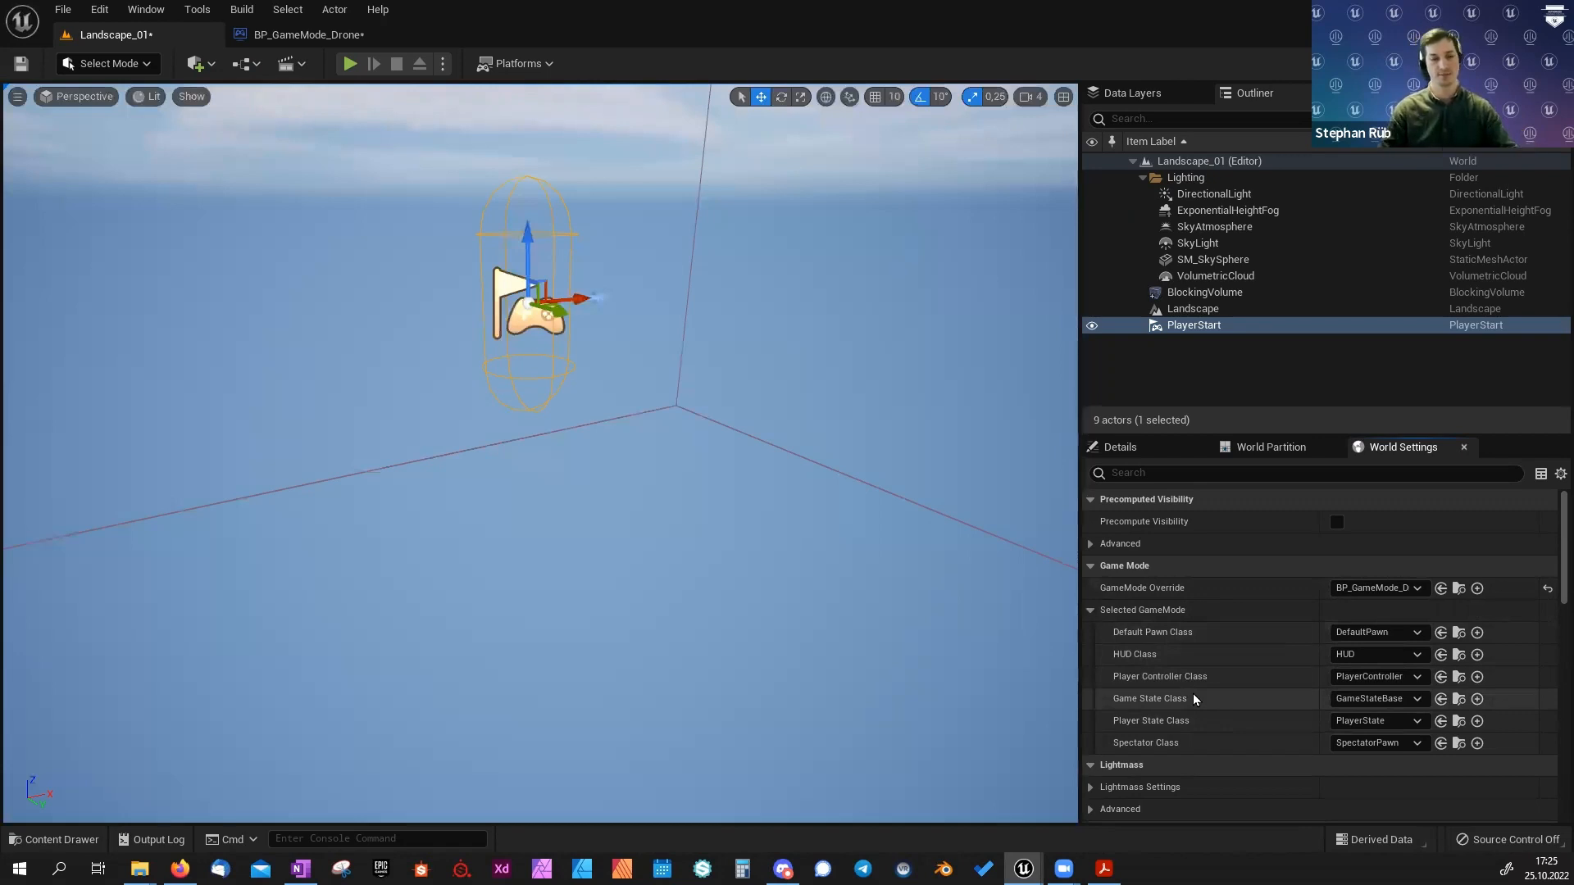
click(1091, 611)
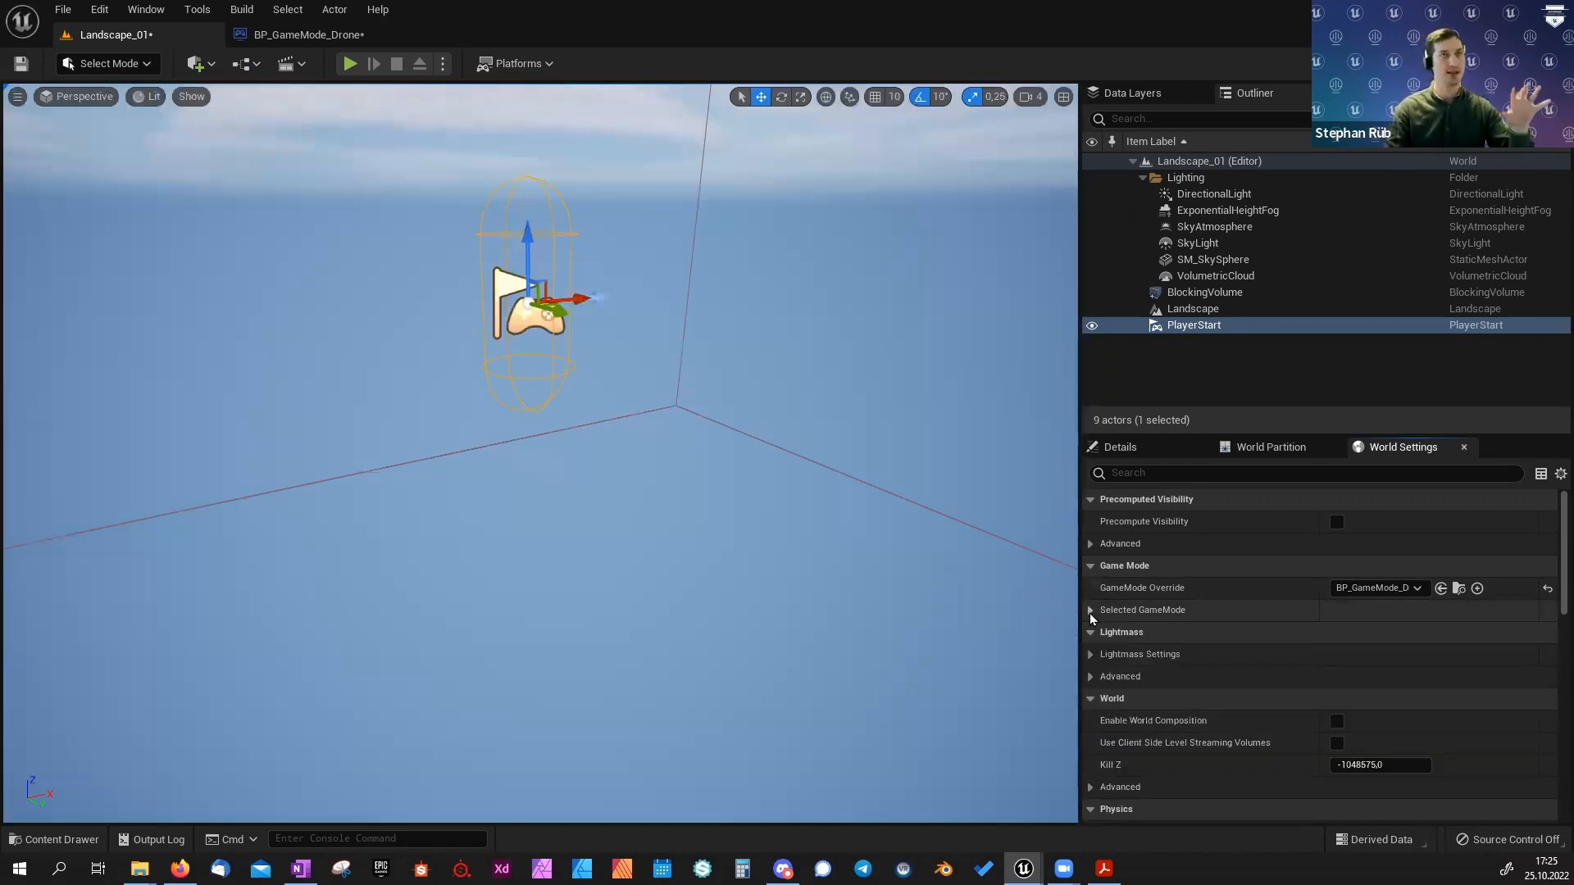
right_drag(575, 510, 581, 514)
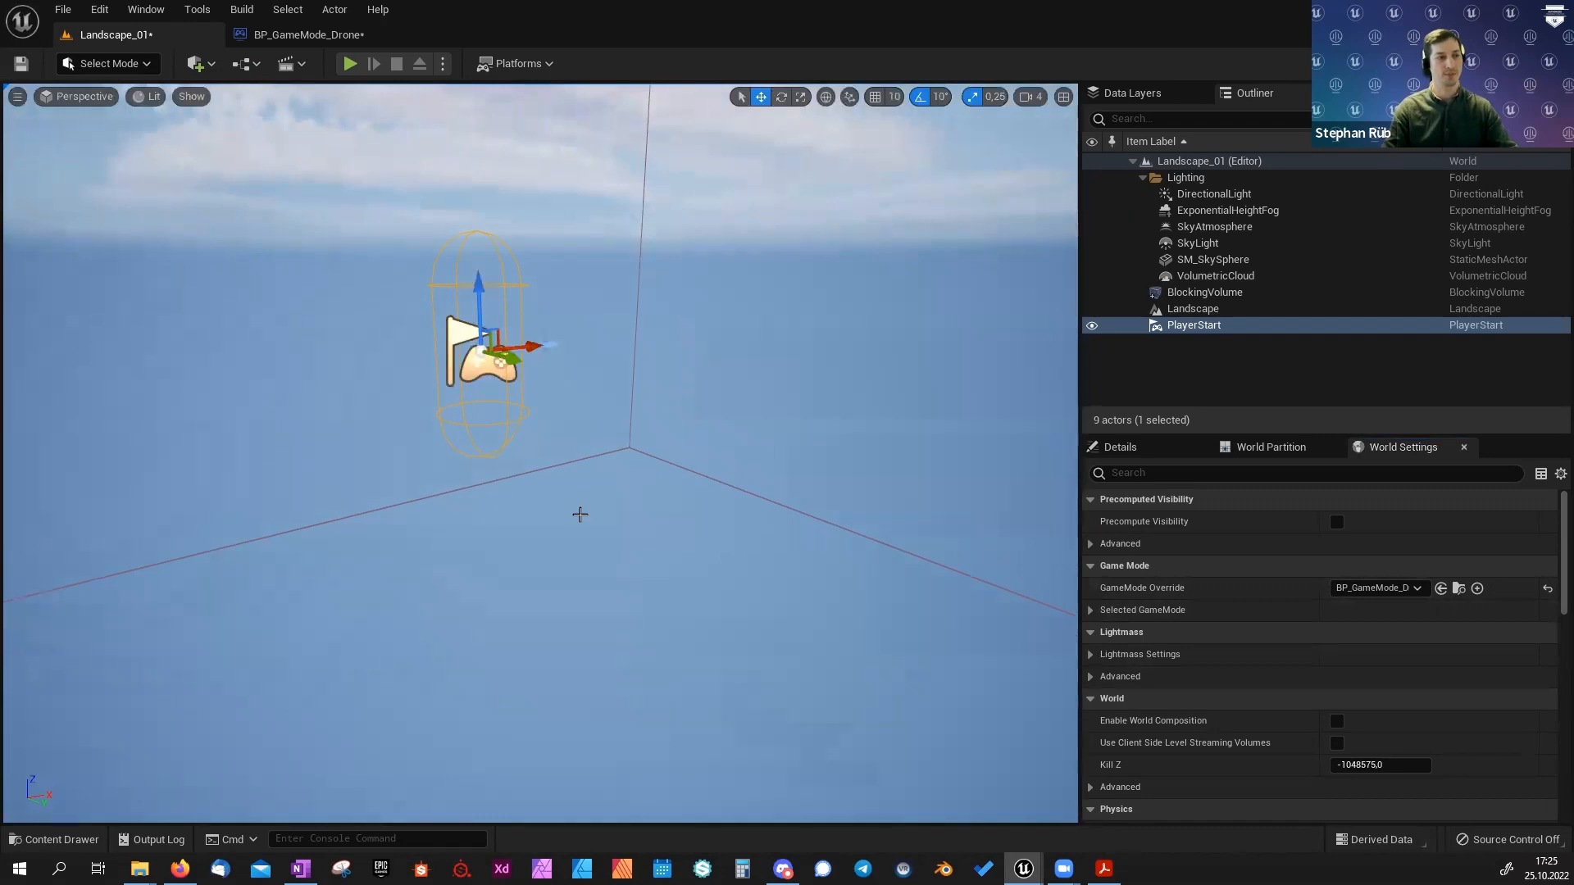
Create a Player Controller blueprint class named BP_Drone_PC in the DroneSeeds BP folder.
key(ctrl+space)
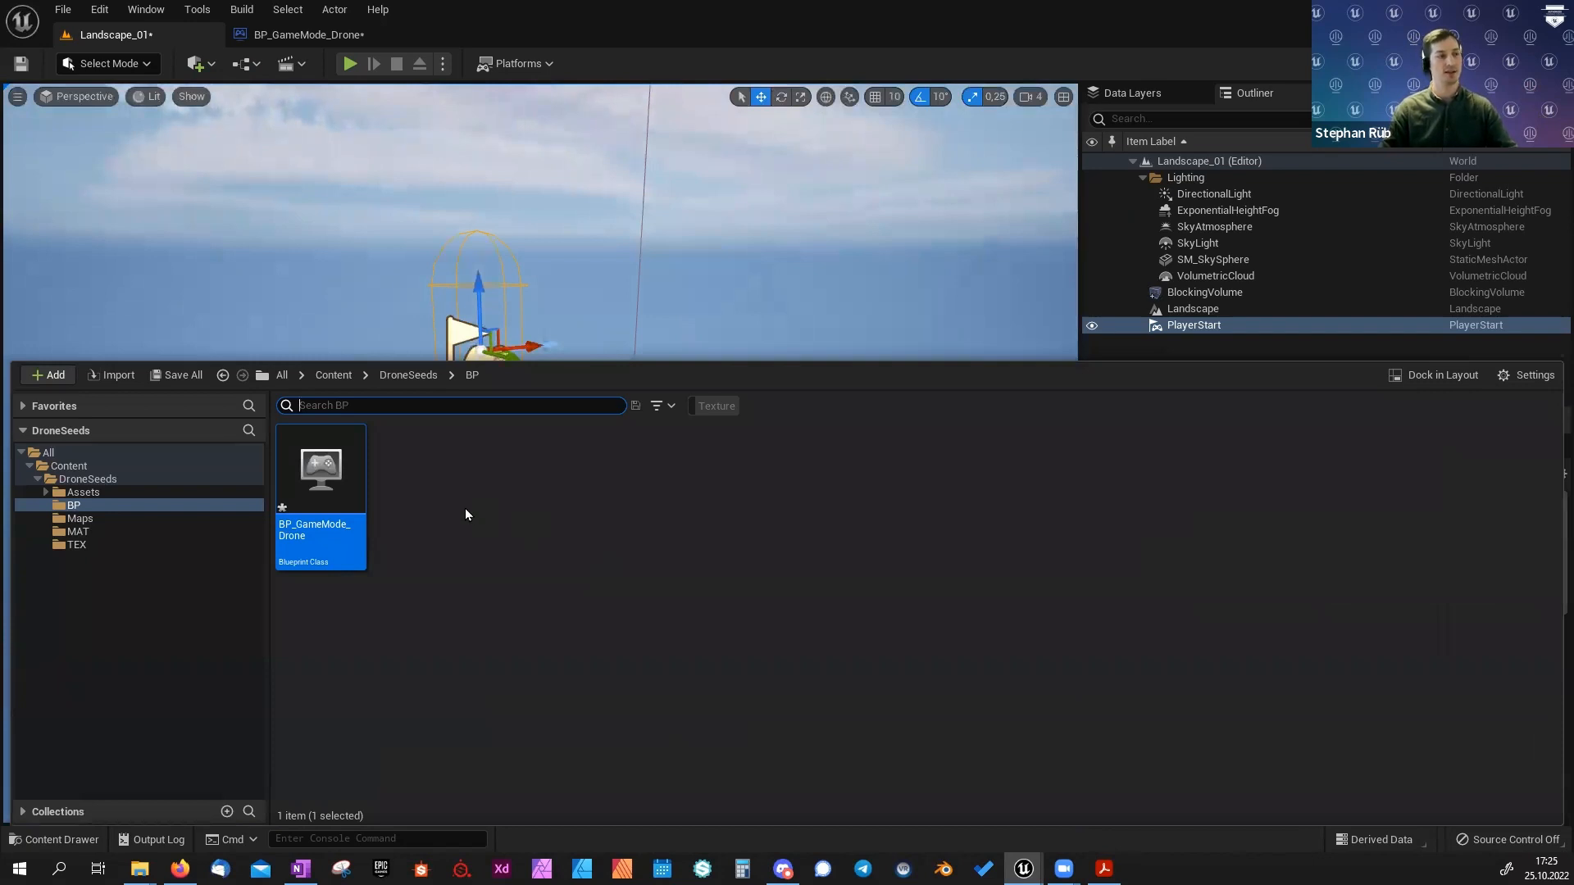
right_click(435, 472)
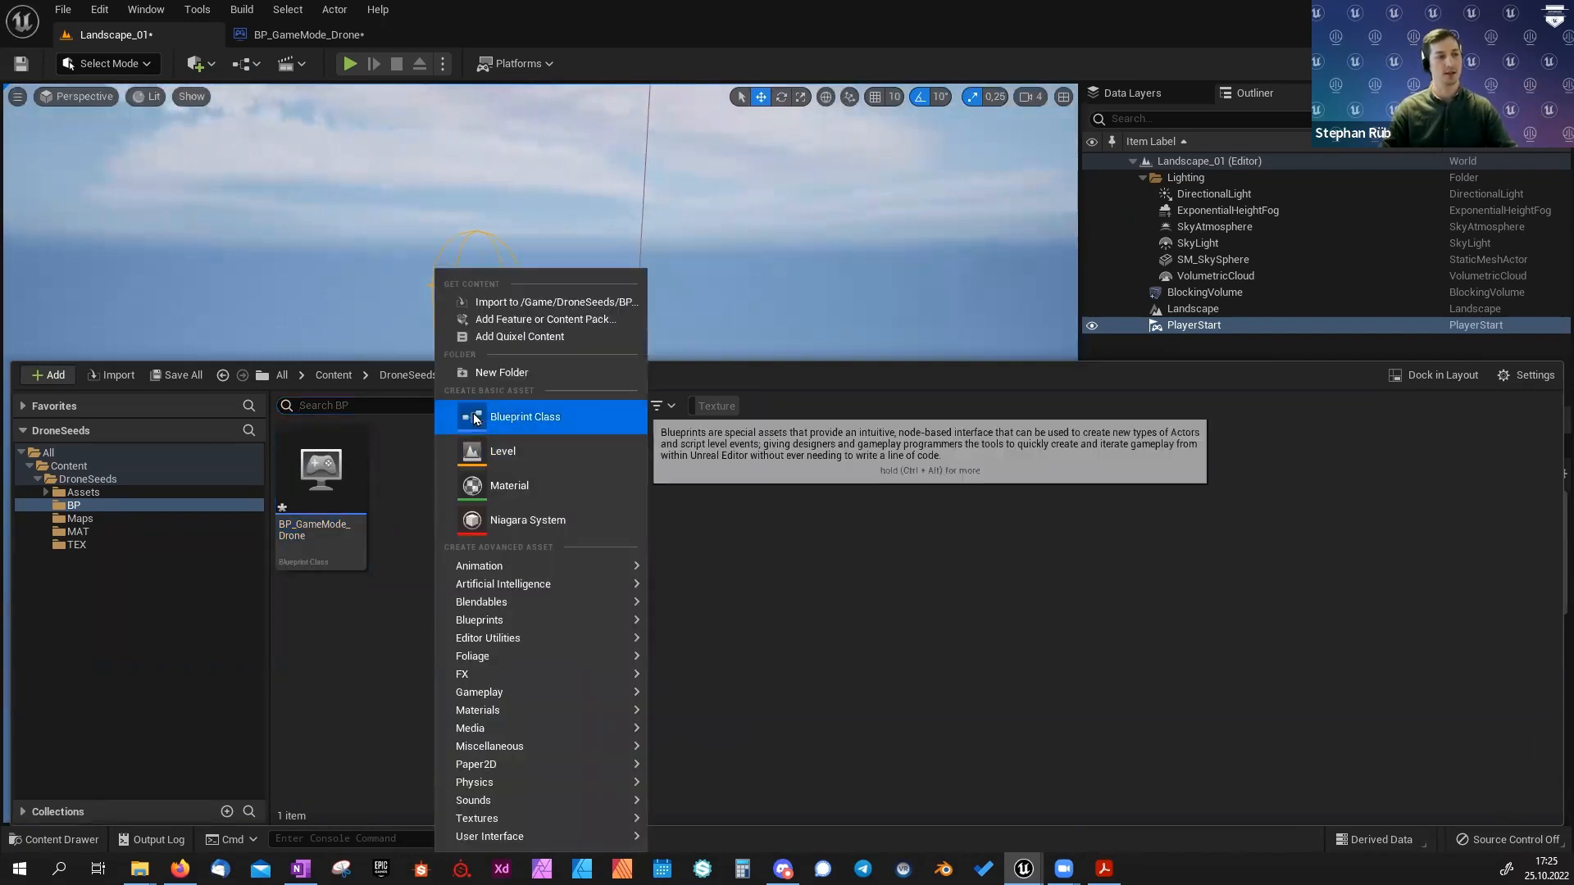
click(516, 416)
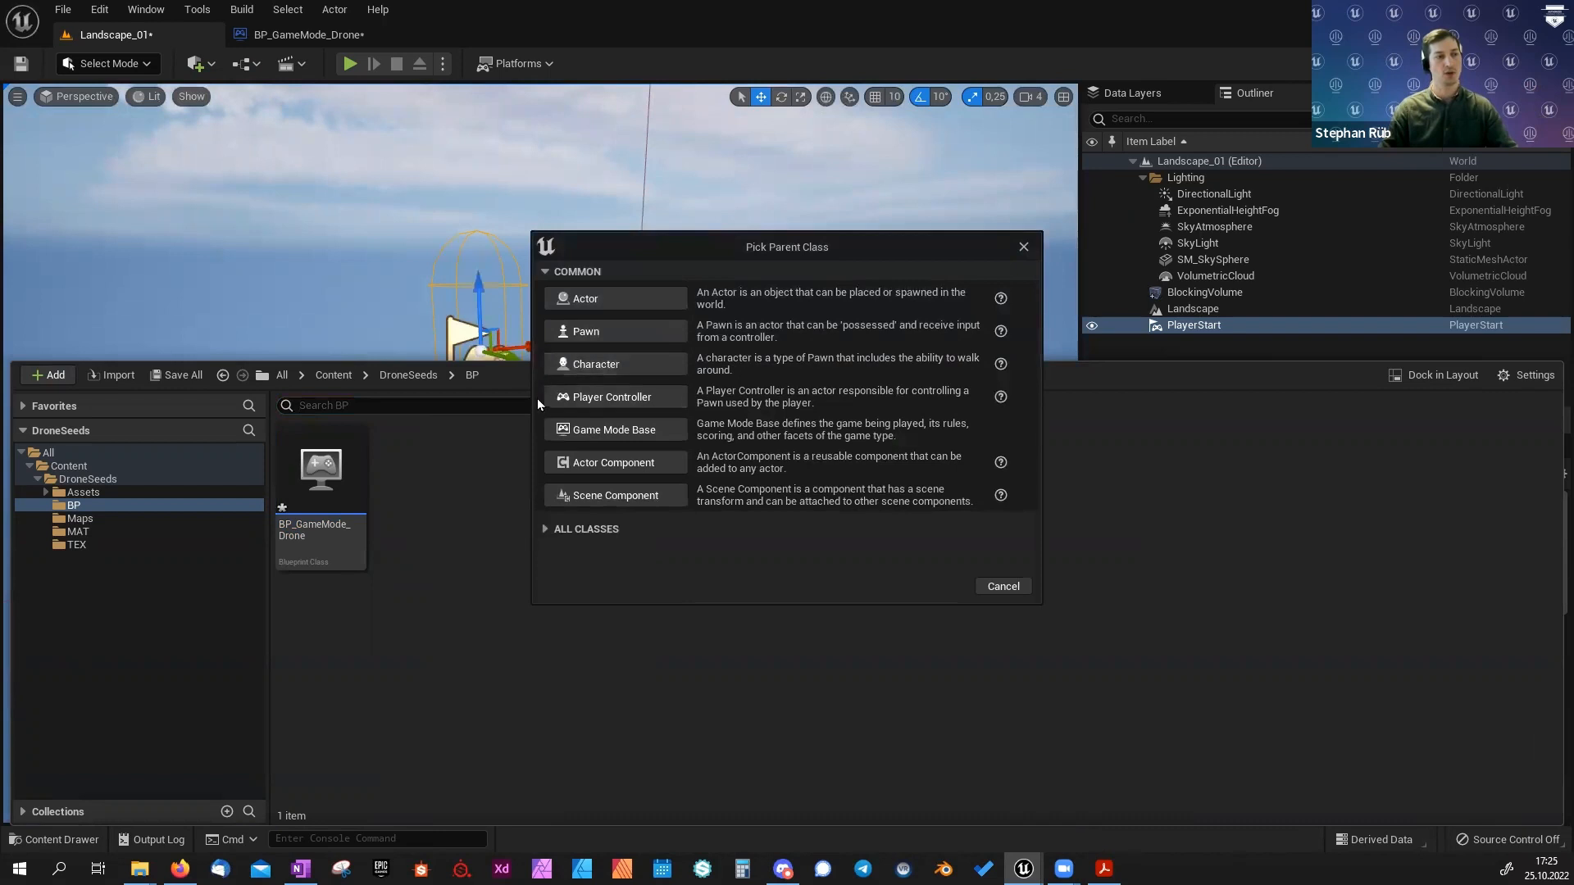
click(607, 399)
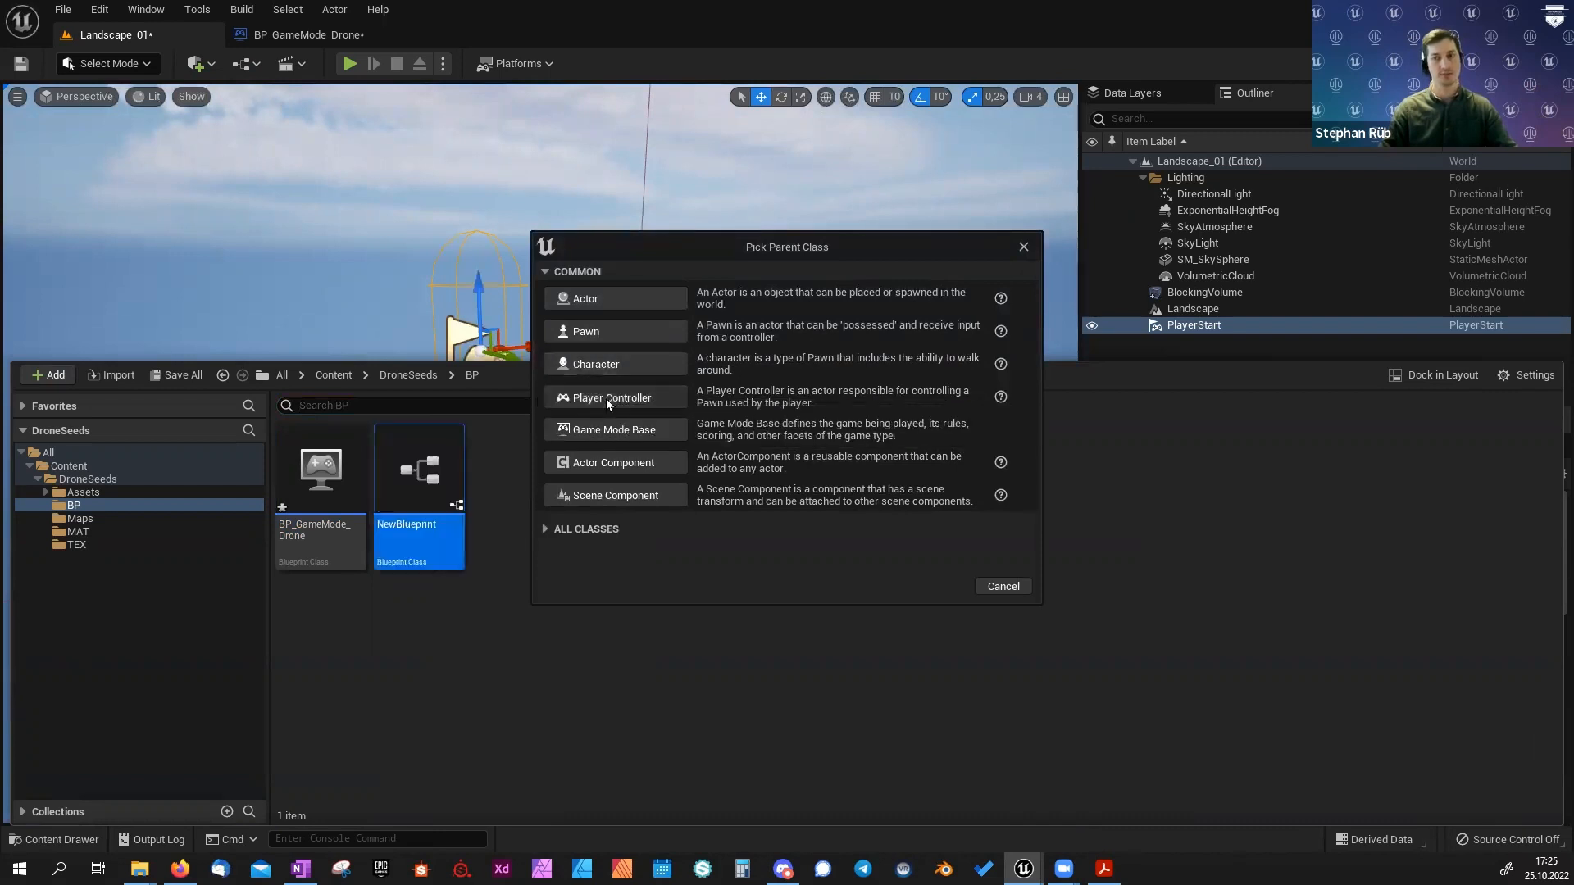
text(BP_Drone_PC)
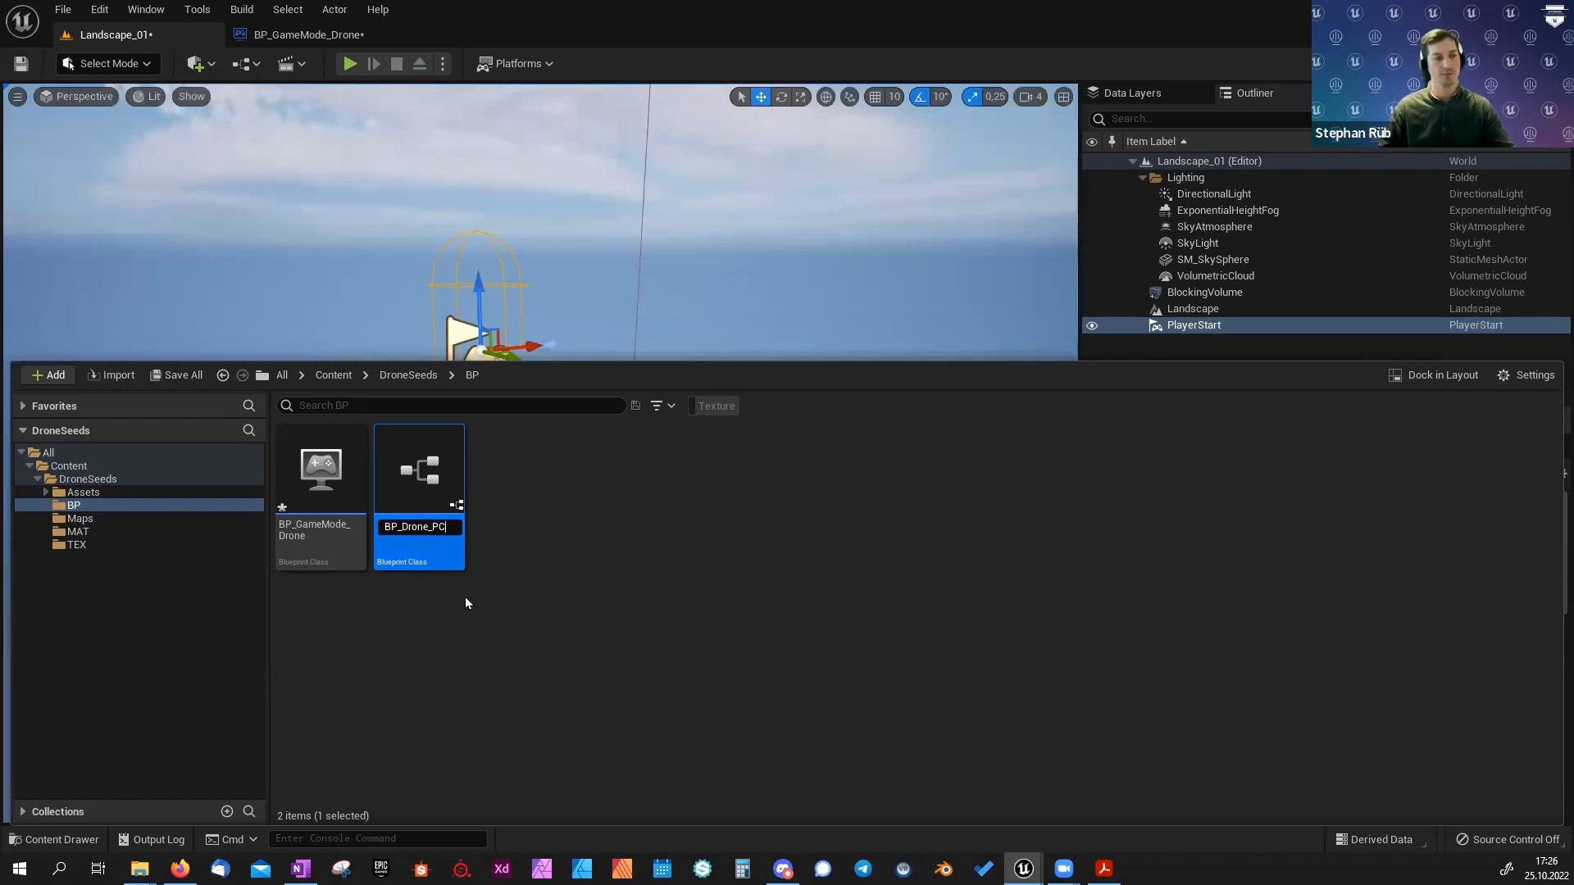
key(Return)
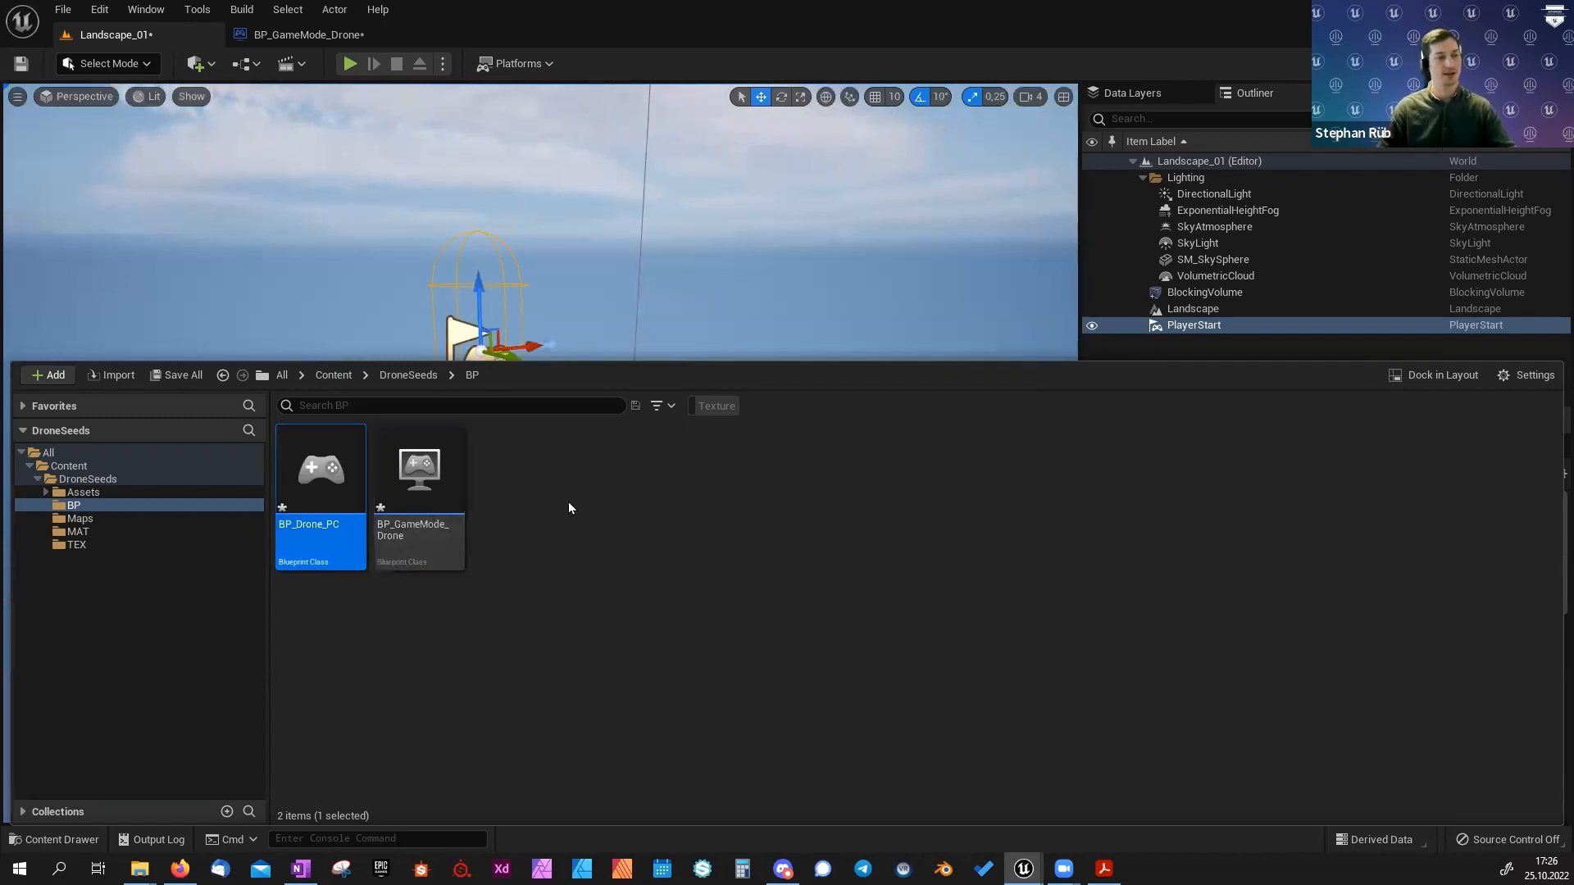
Create a Pawn blueprint class named BP_DronePawn in the BP folder and save all modified content.
right_click(537, 486)
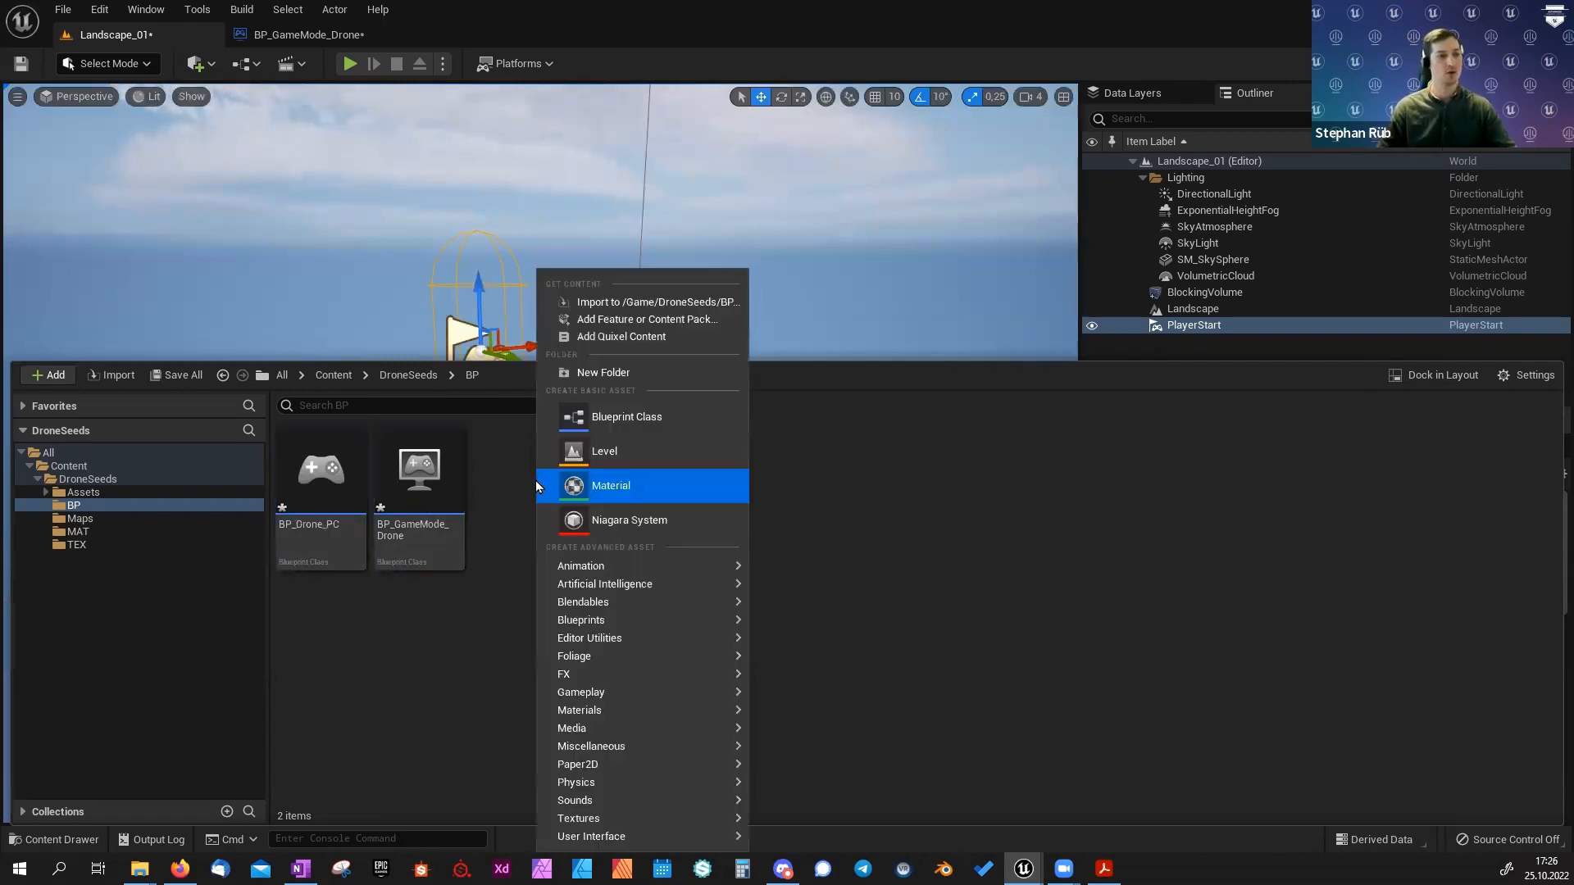
click(574, 417)
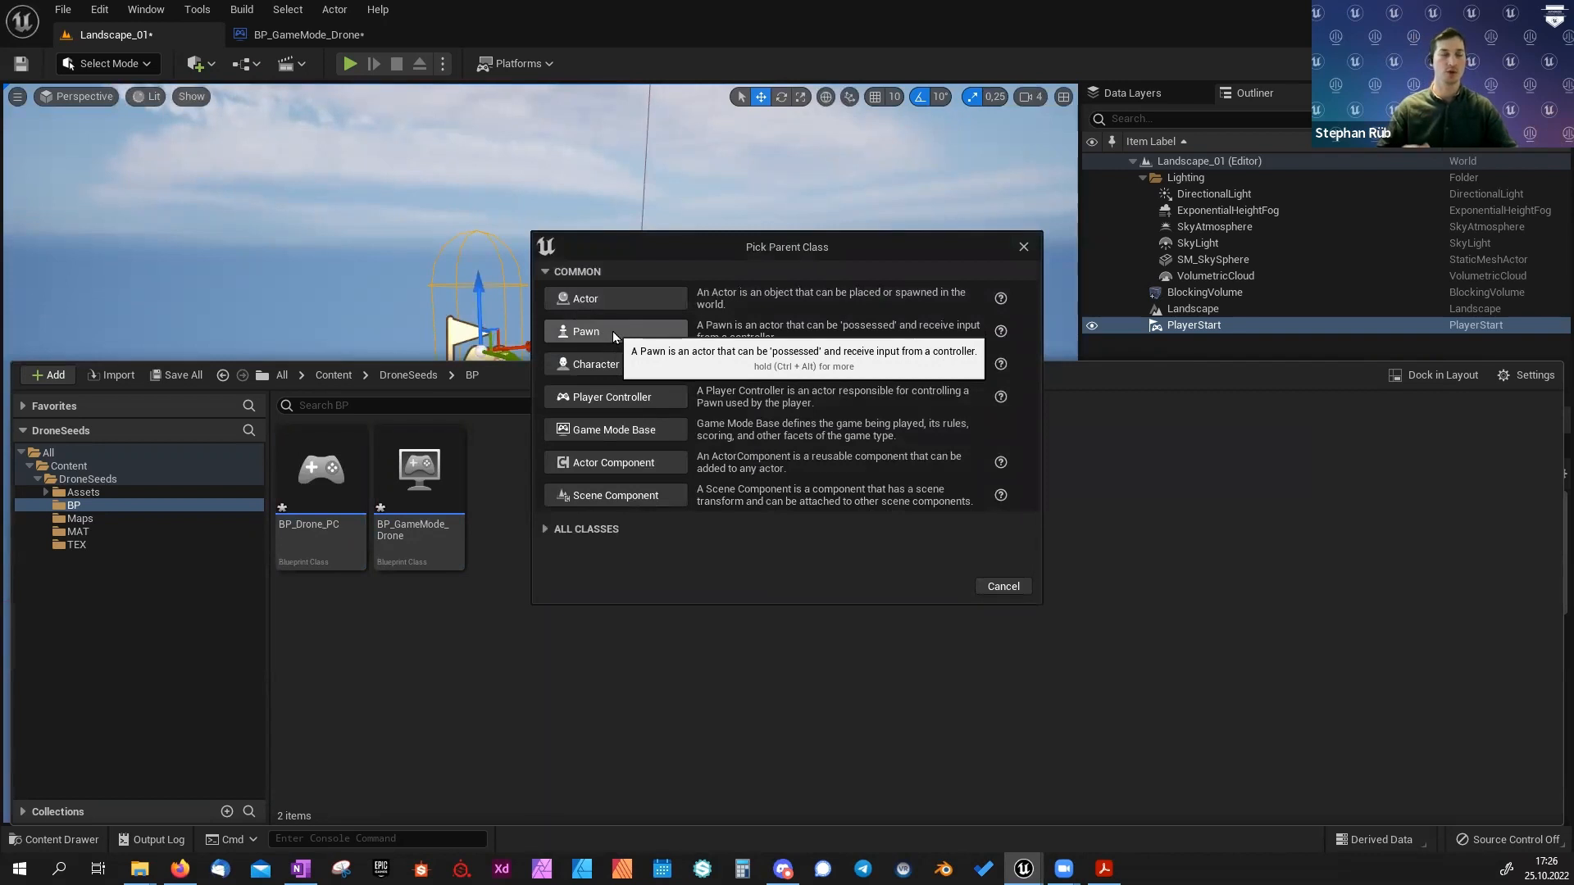
click(612, 331)
text(BP_Dr)
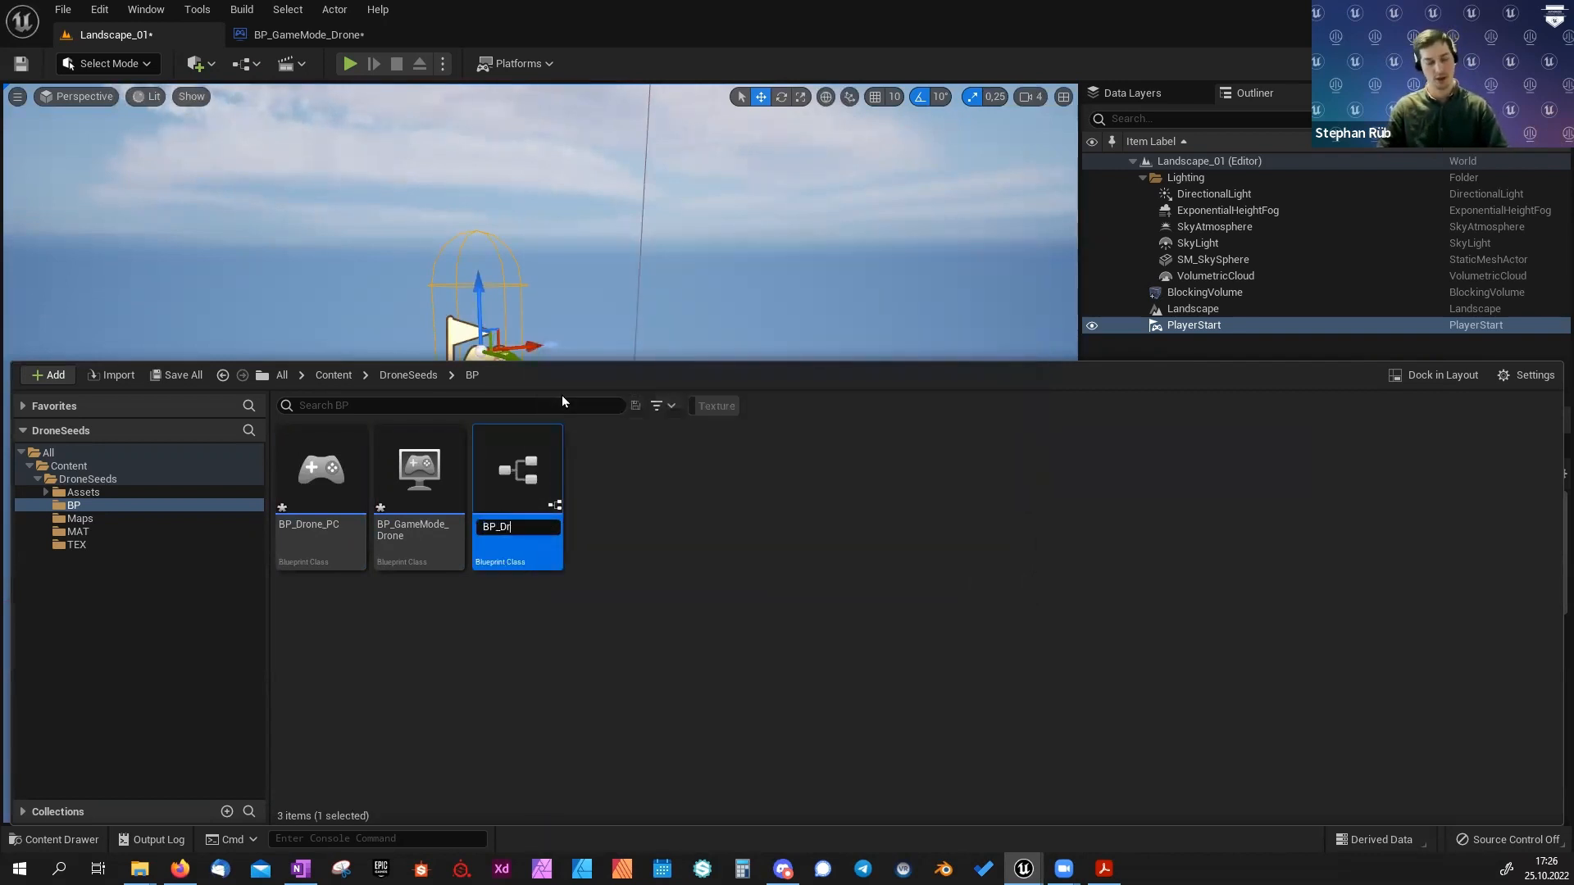
text(onePawn)
key(Return)
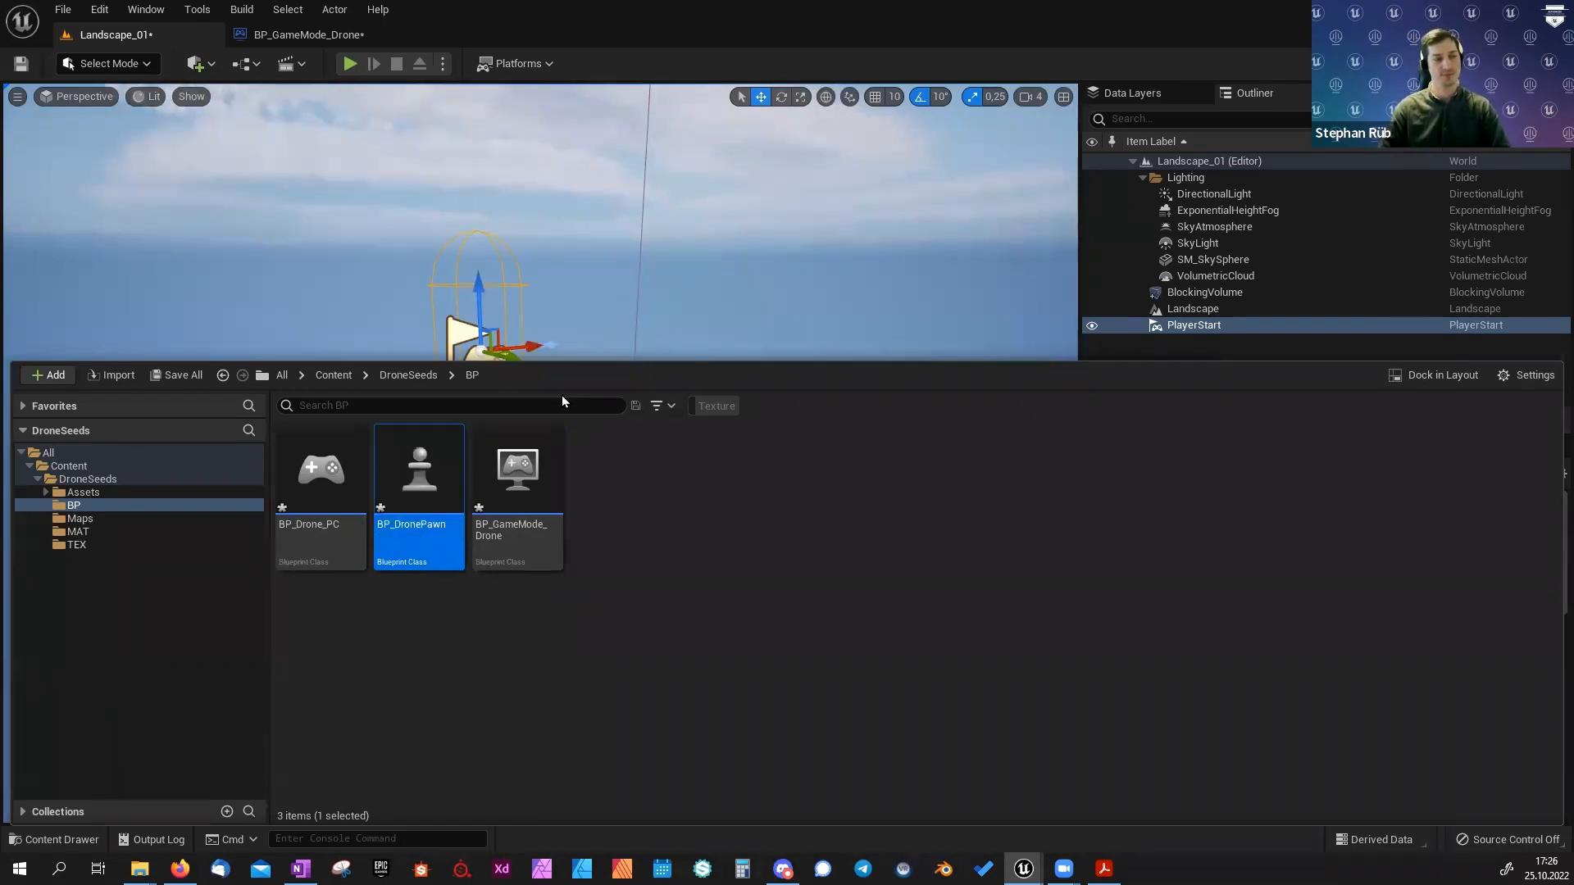
click(176, 376)
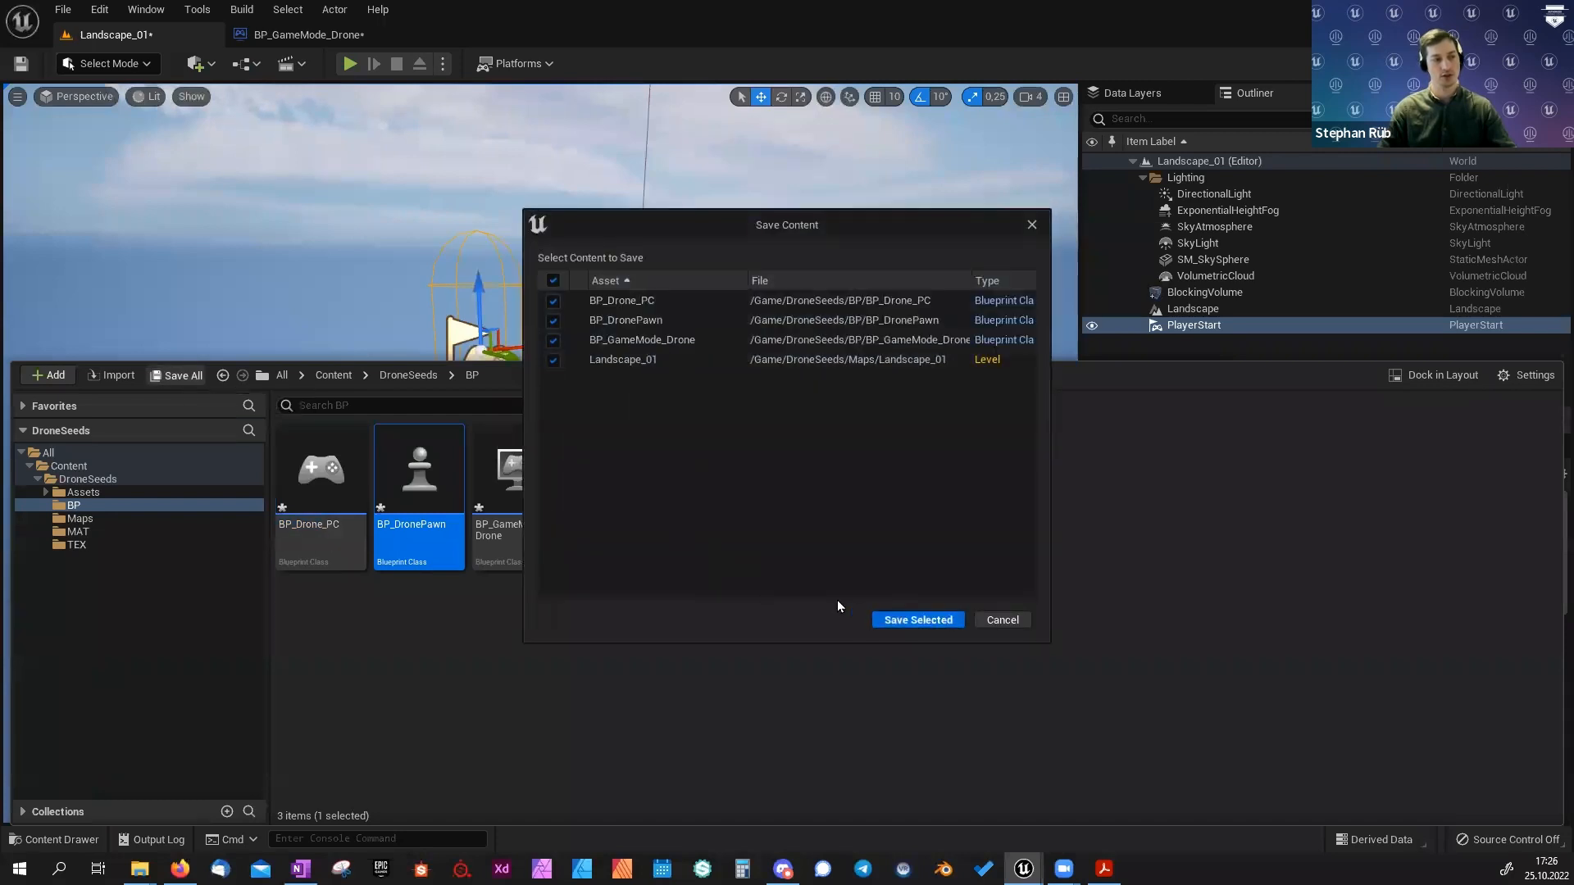
click(897, 620)
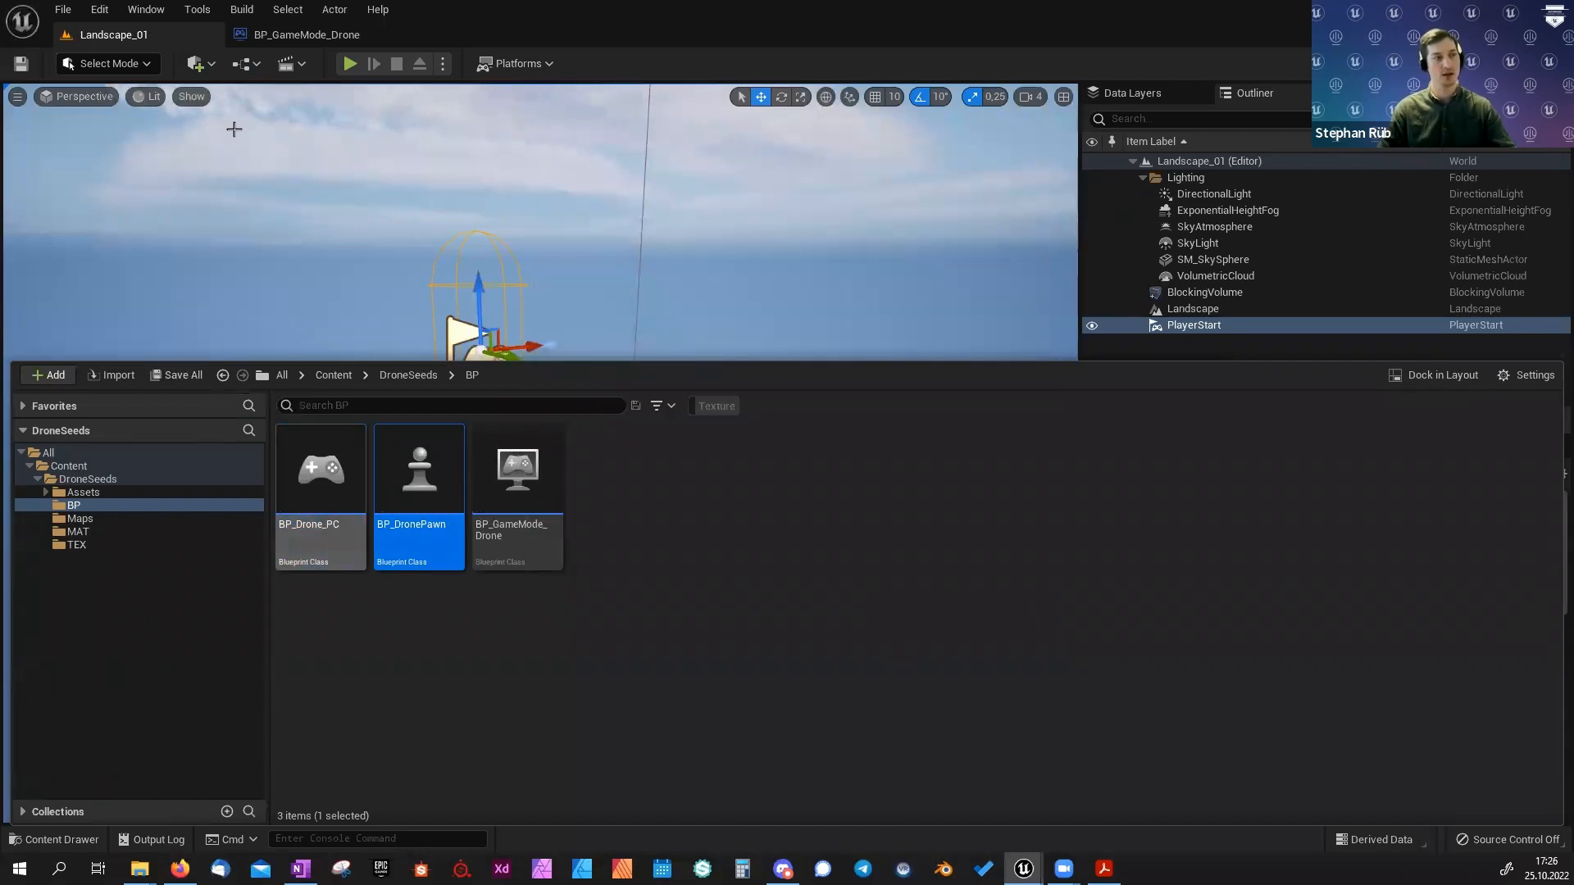
Set the Player Controller Class of BP_GameMode_Drone to BP_Drone_PC.
click(255, 45)
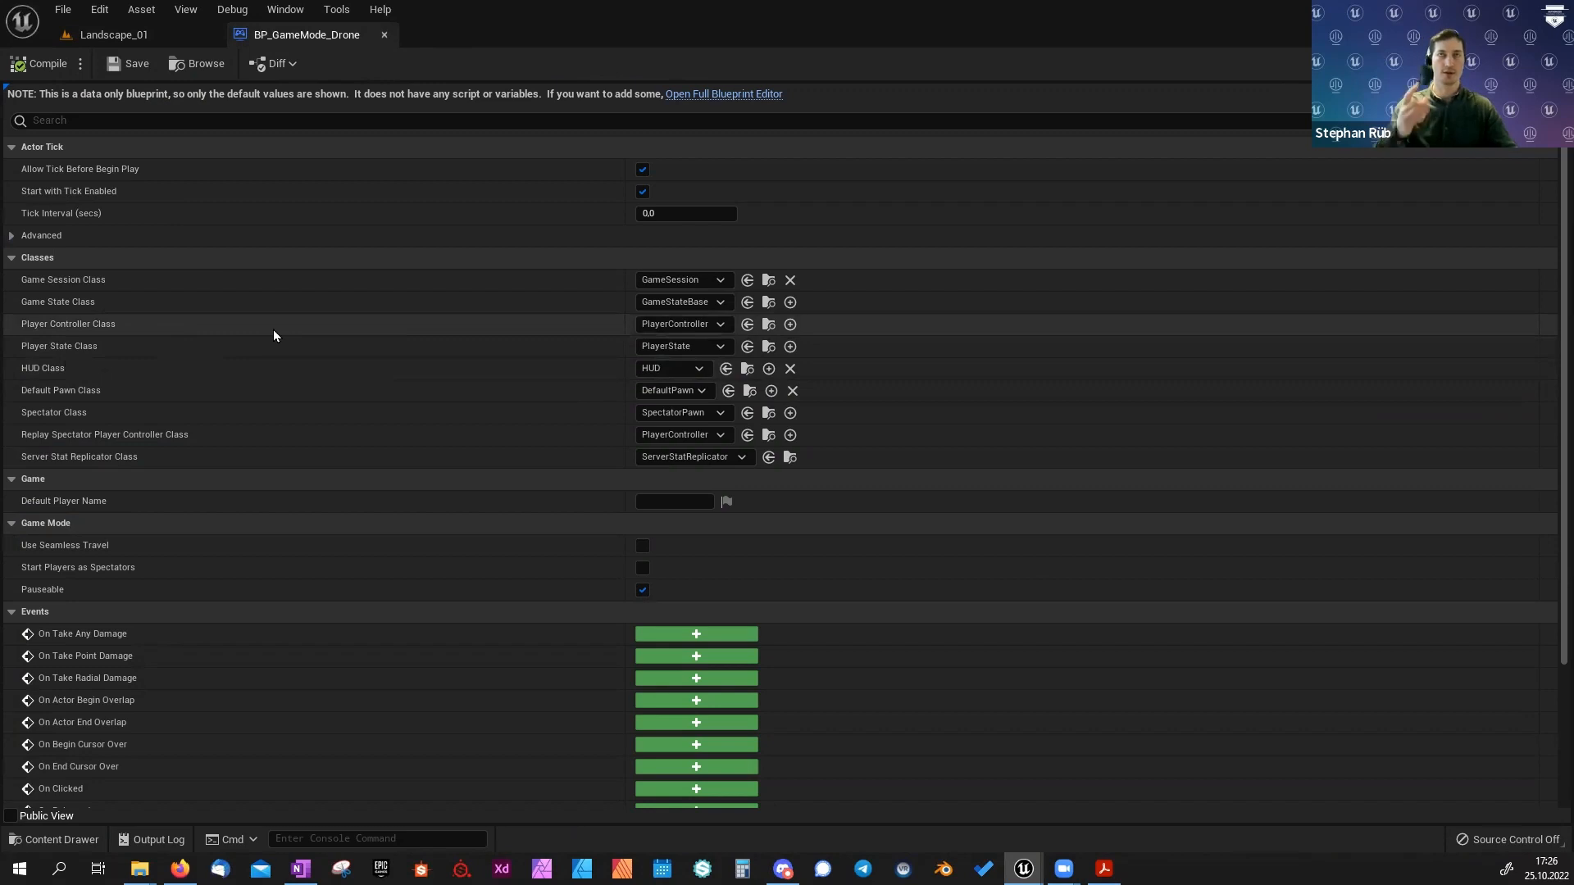
click(667, 323)
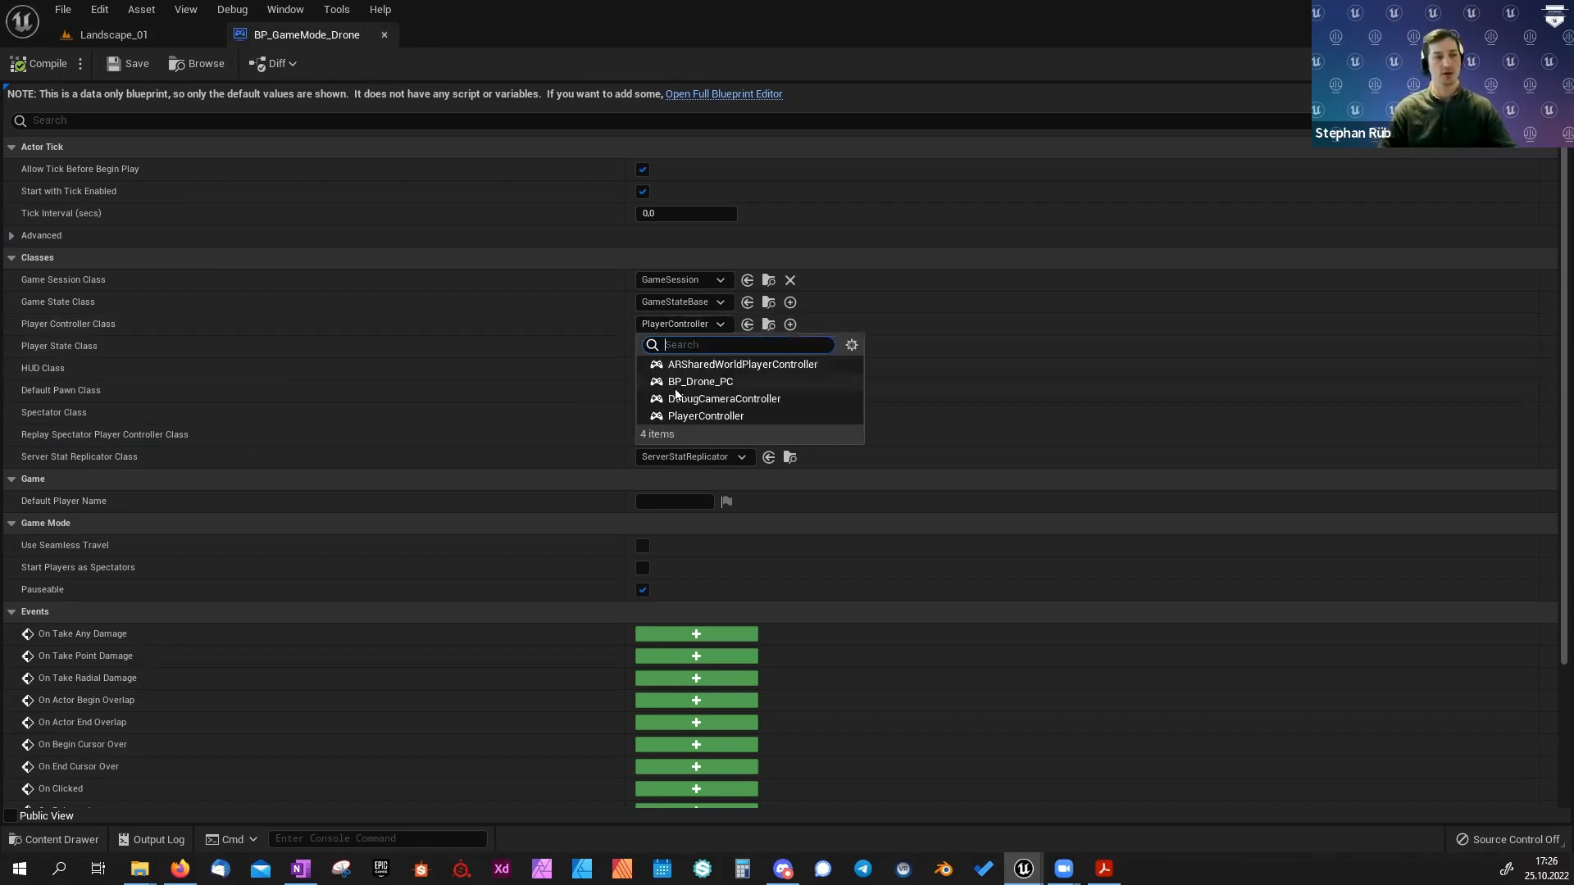
click(721, 382)
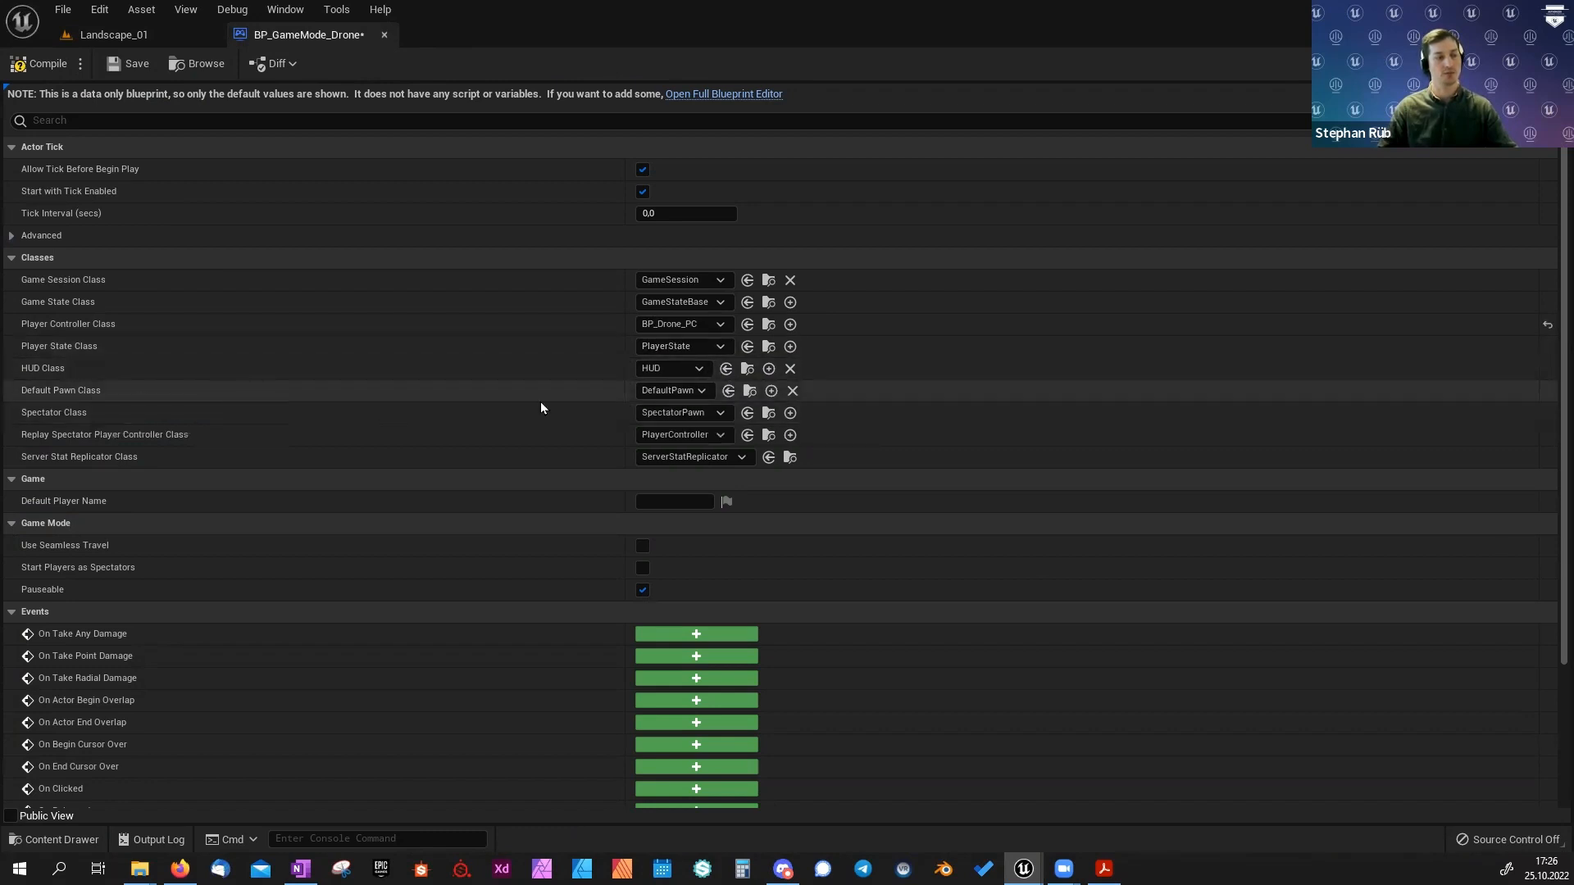
Set the Default Pawn Class of BP_GameMode_Drone to BP_DronePawn, then compile, save and close the blueprint.
click(670, 391)
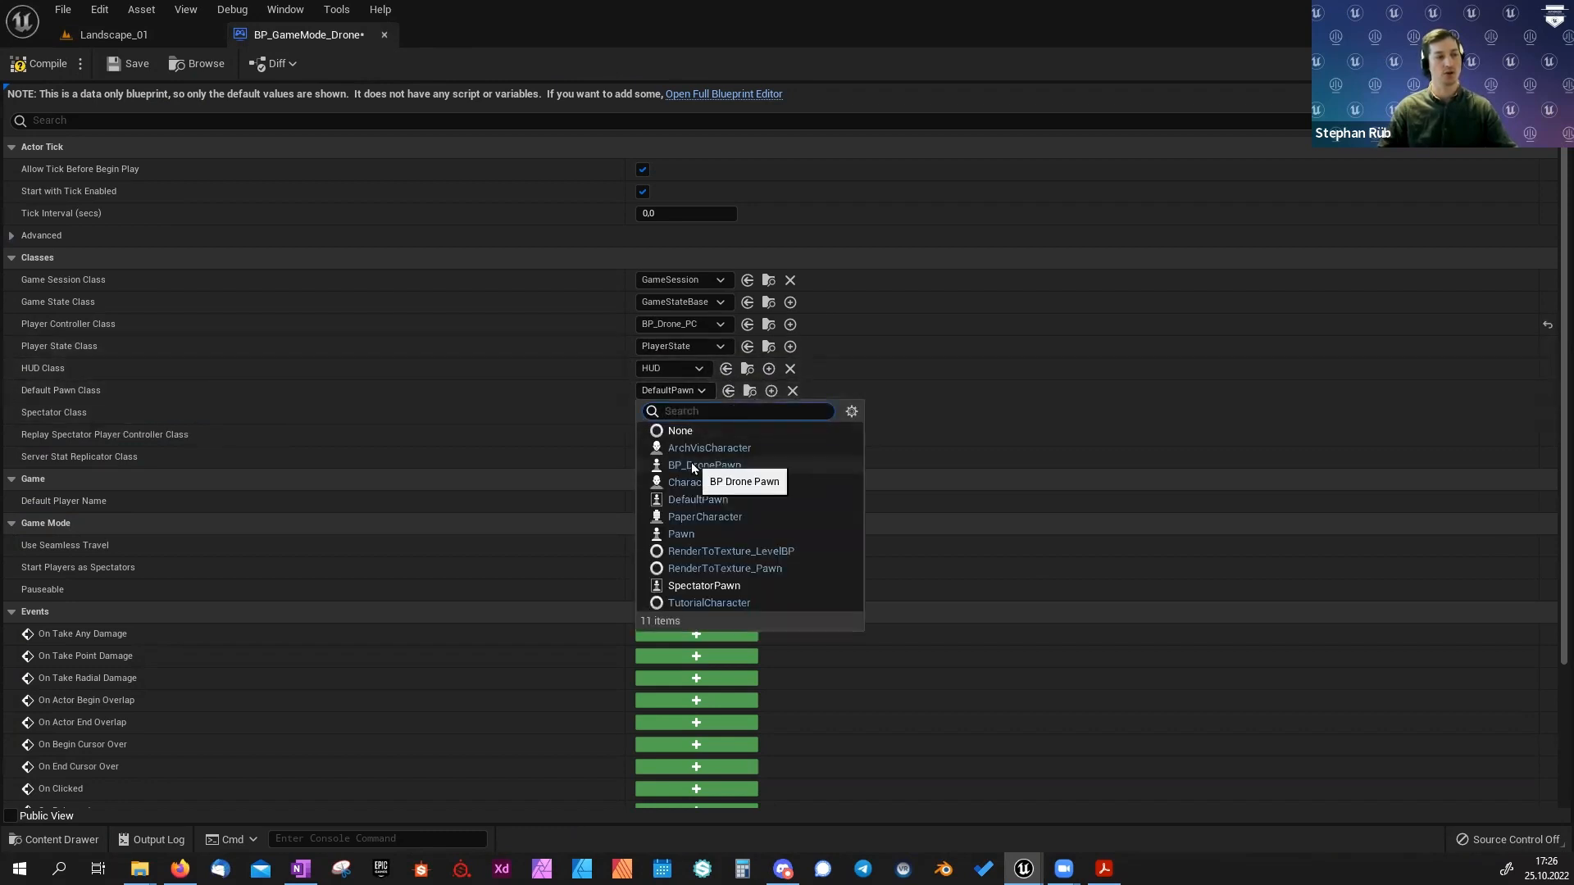
click(693, 465)
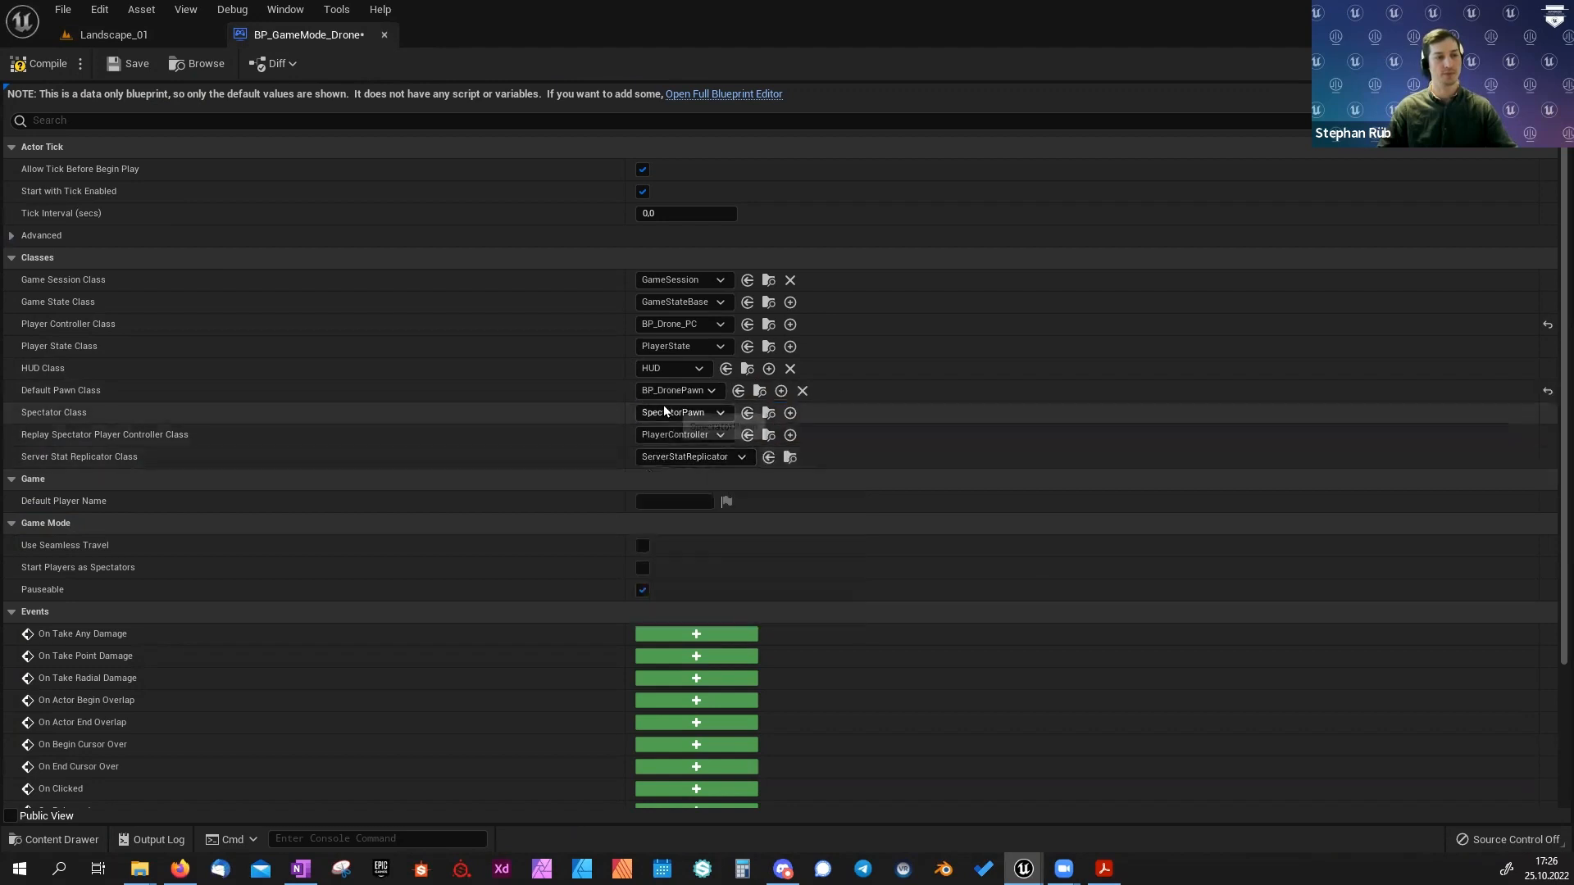
click(33, 70)
click(131, 64)
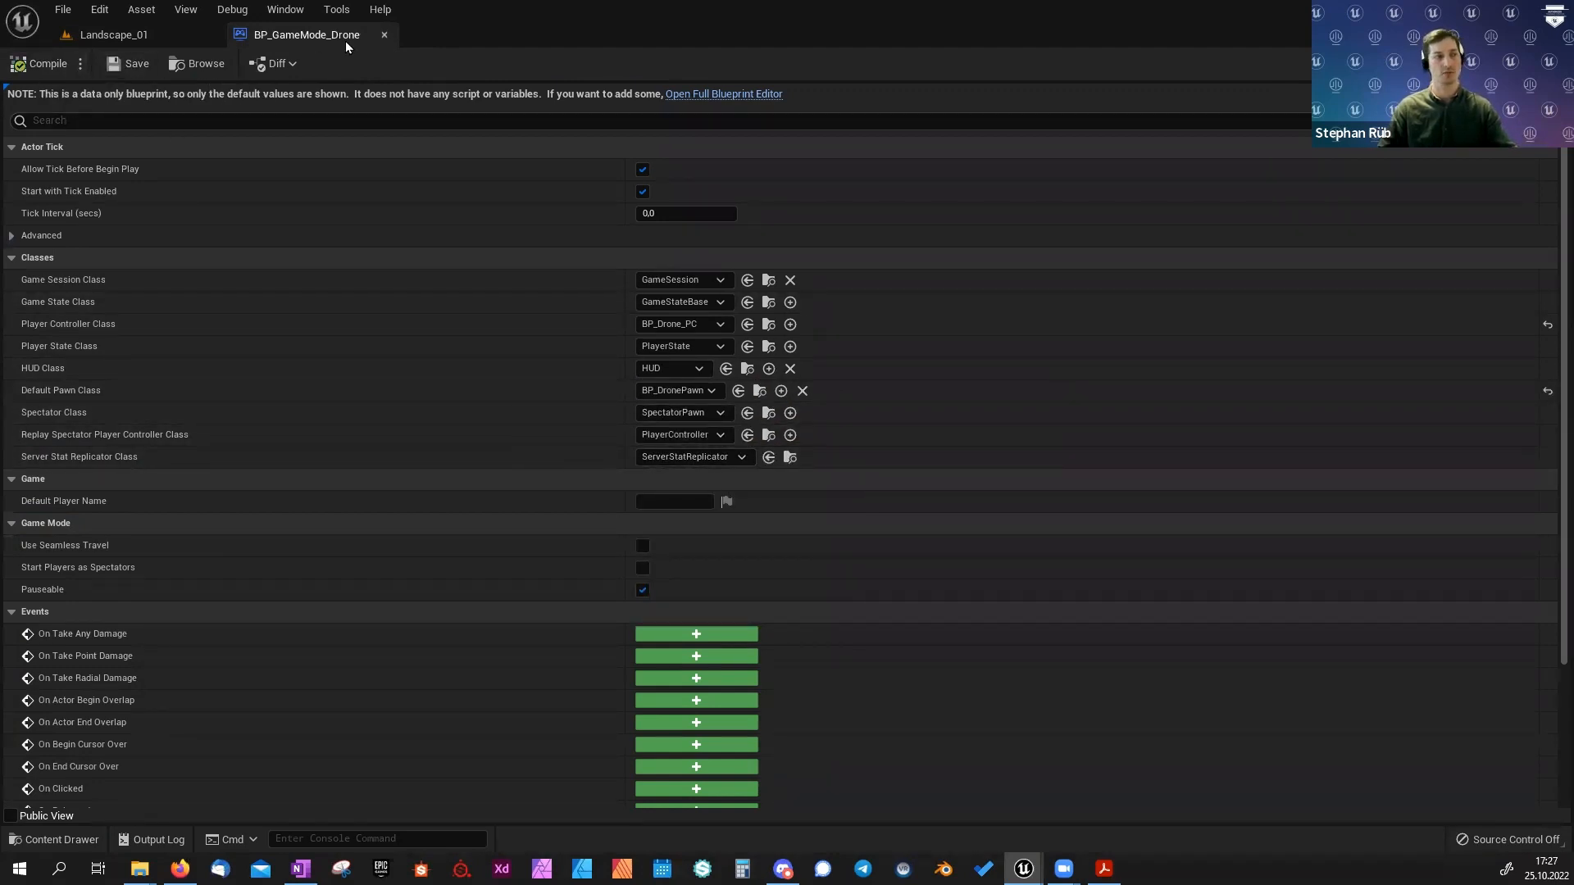
click(385, 34)
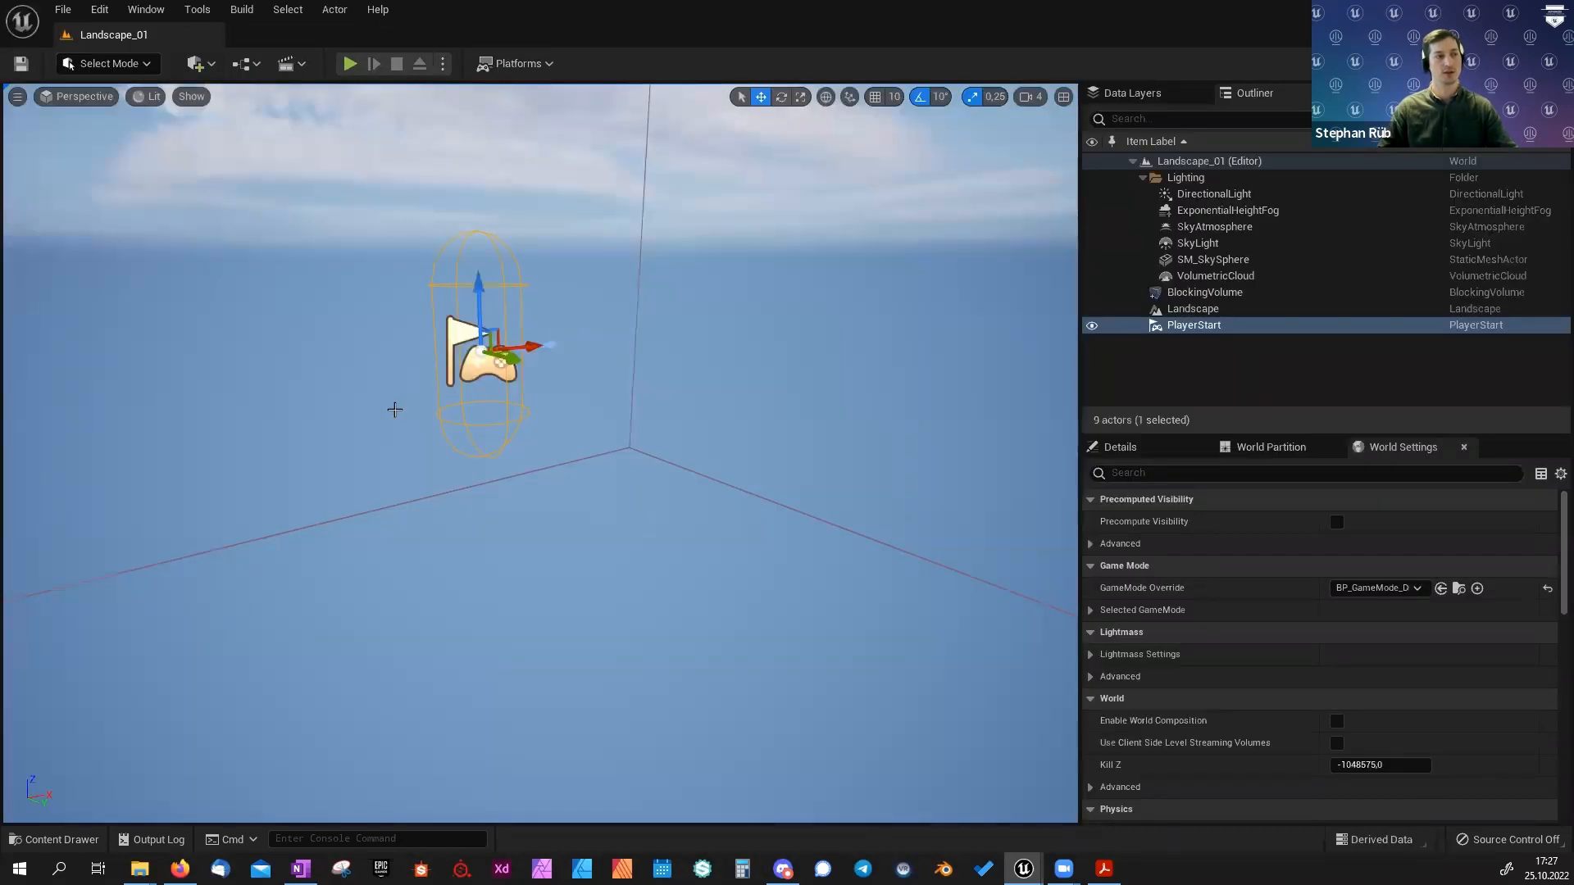
Open the BP_DronePawn blueprint from the BP folder for editing.
right_drag(351, 366, 348, 358)
key(ctrl+space)
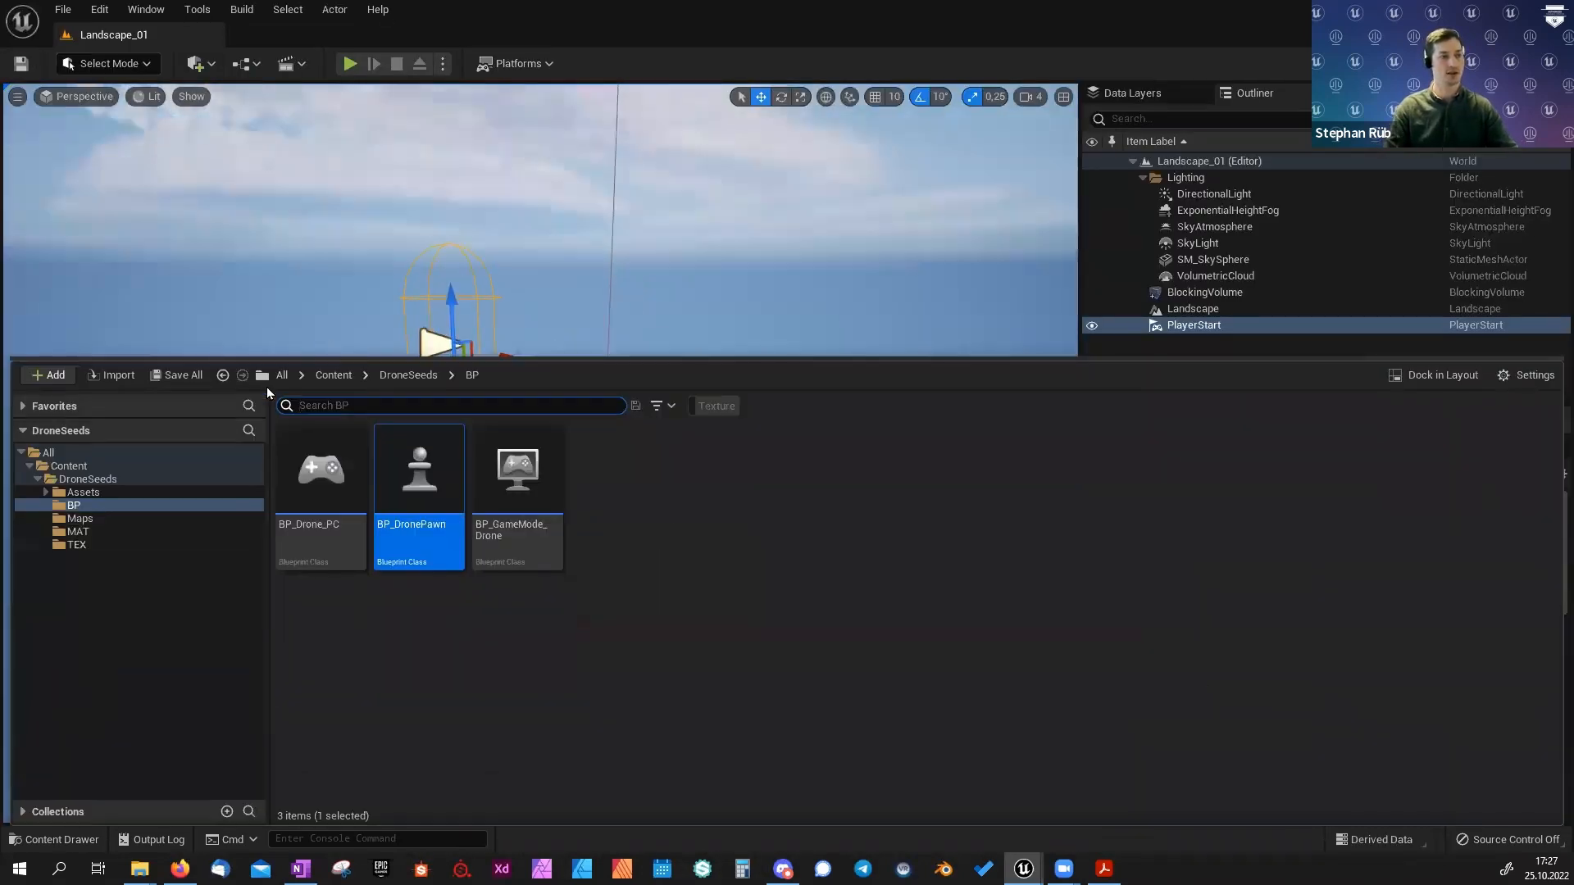
double_click(418, 541)
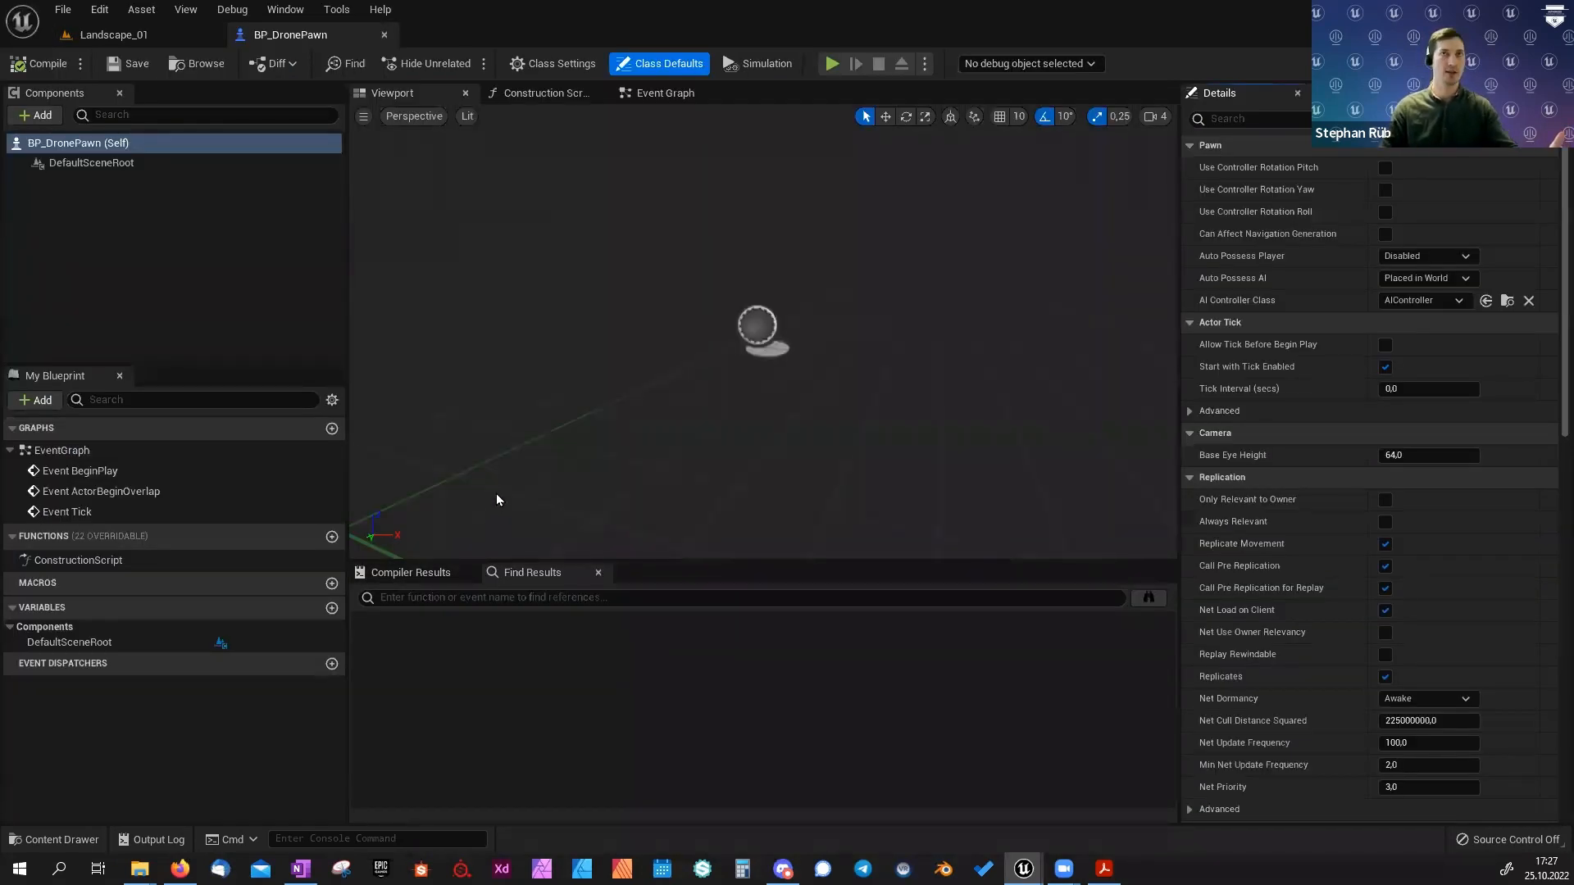
click(114, 35)
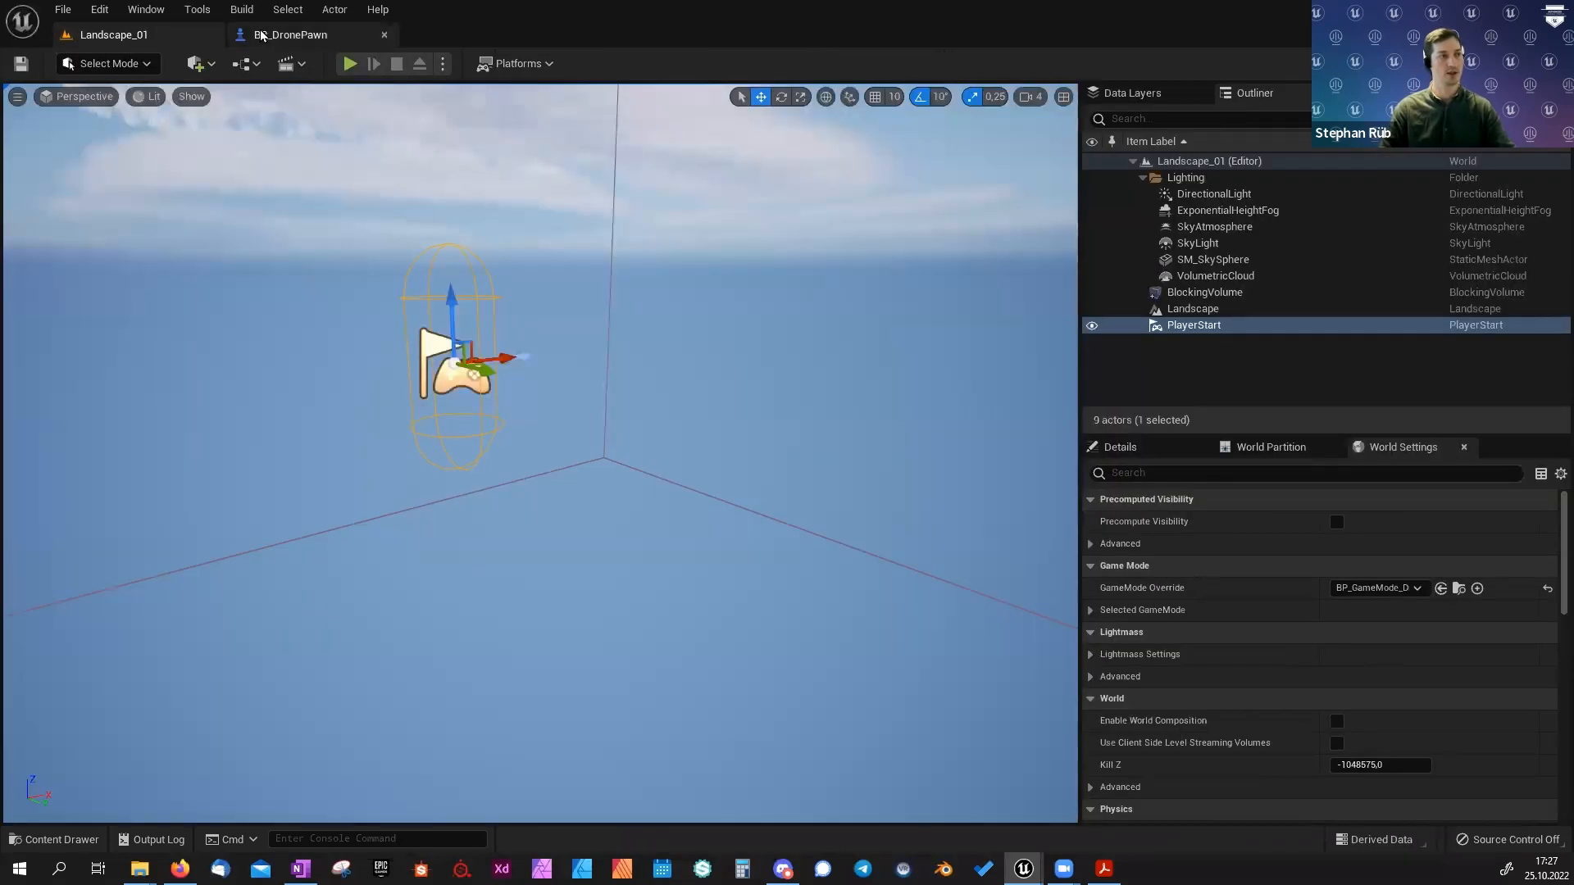
click(259, 31)
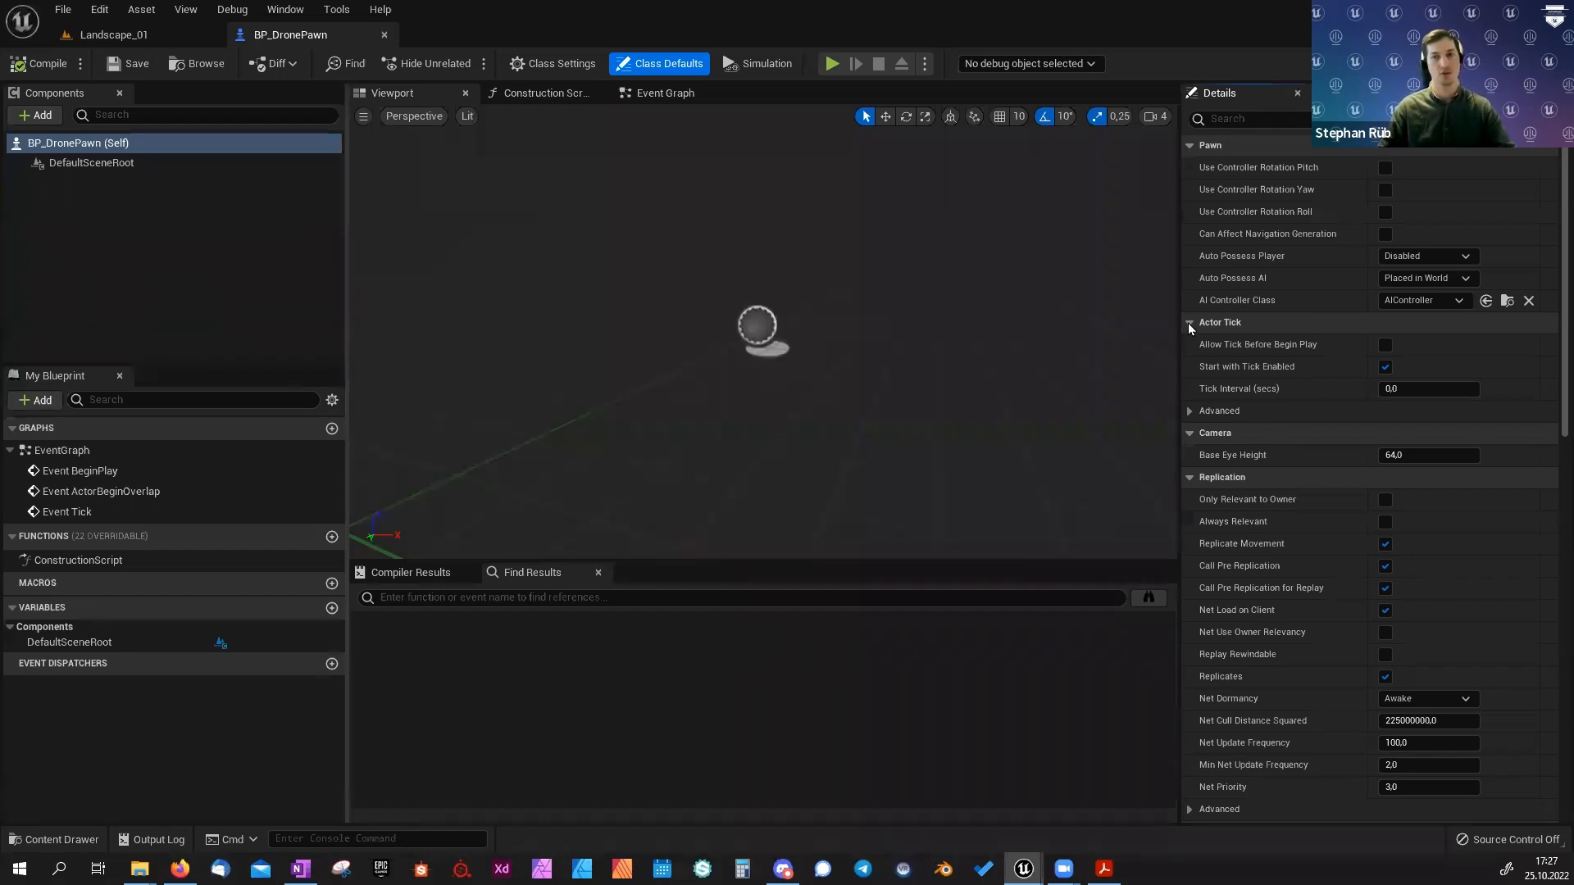
Add a Static Mesh component named Drone under the DefaultSceneRoot of BP_DronePawn.
click(33, 116)
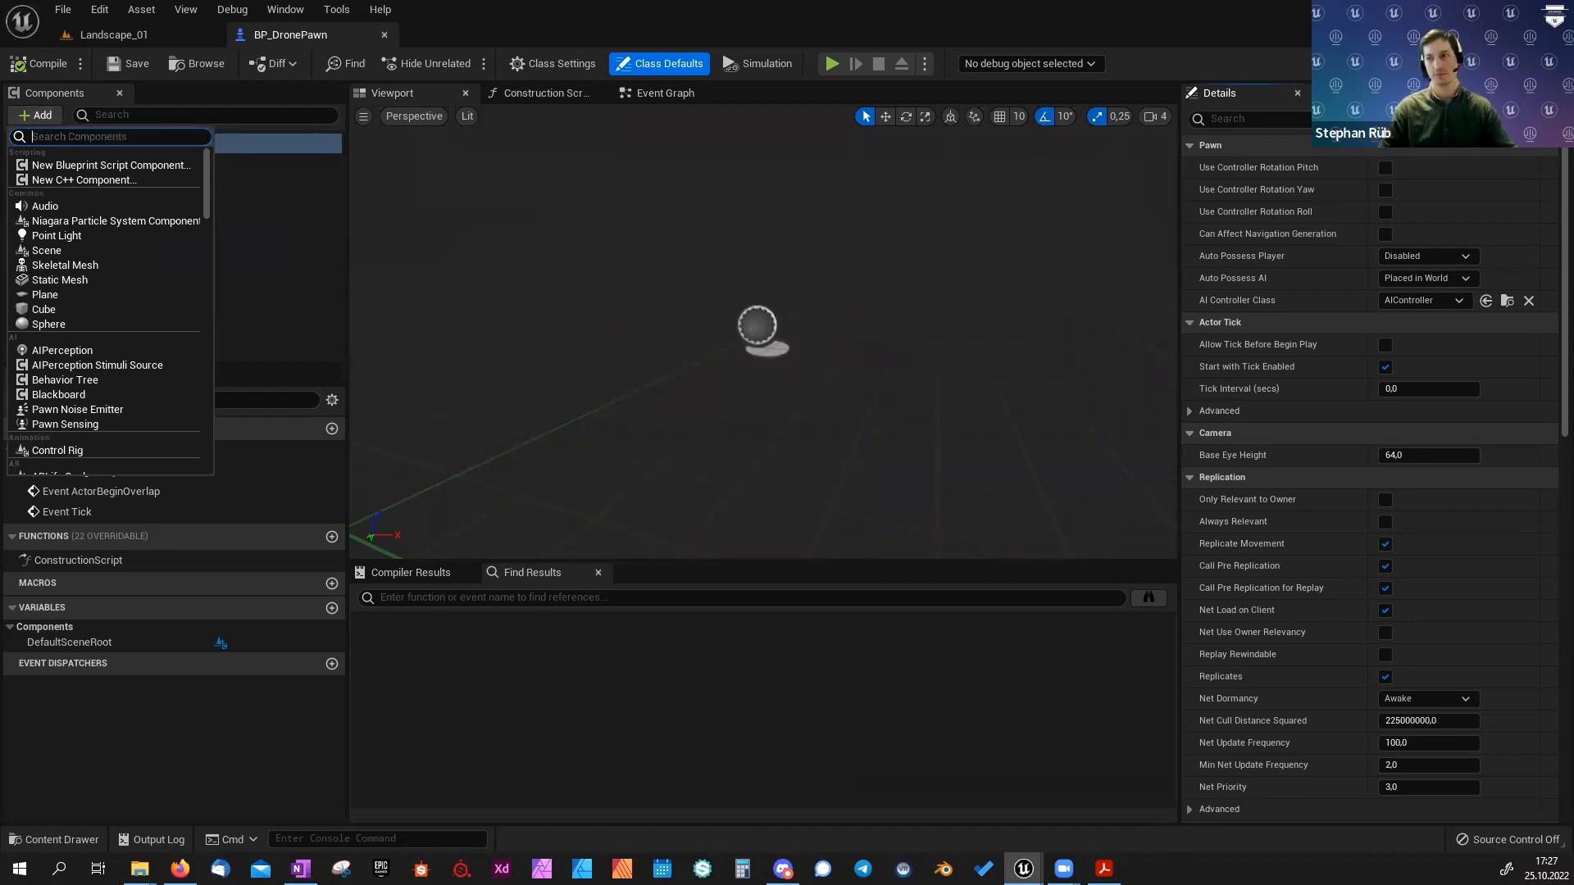
key(Escape)
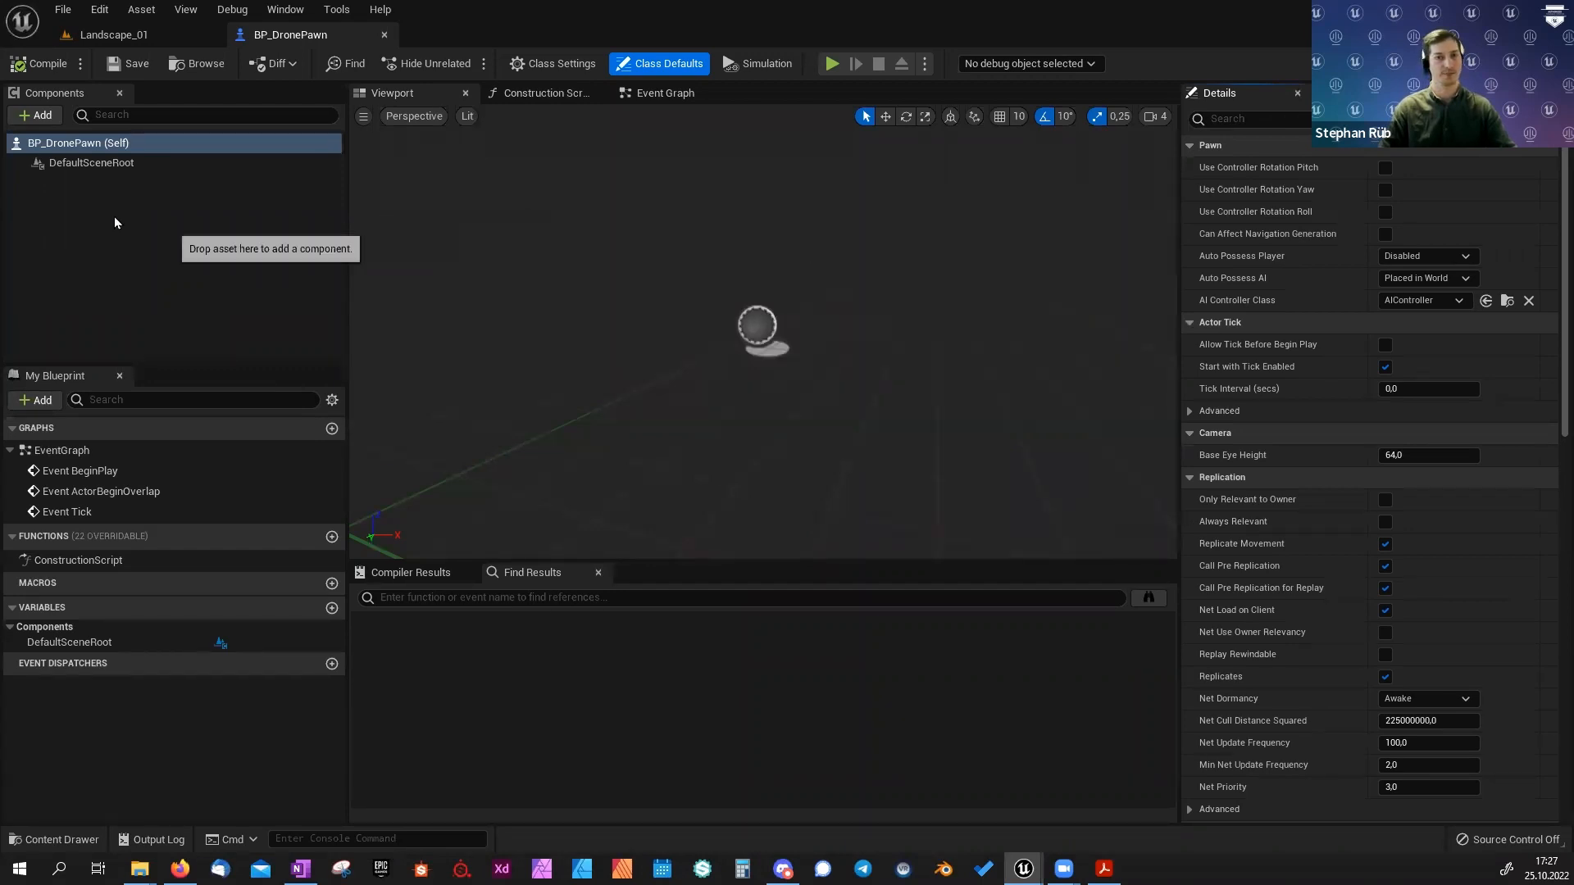
click(72, 164)
click(36, 117)
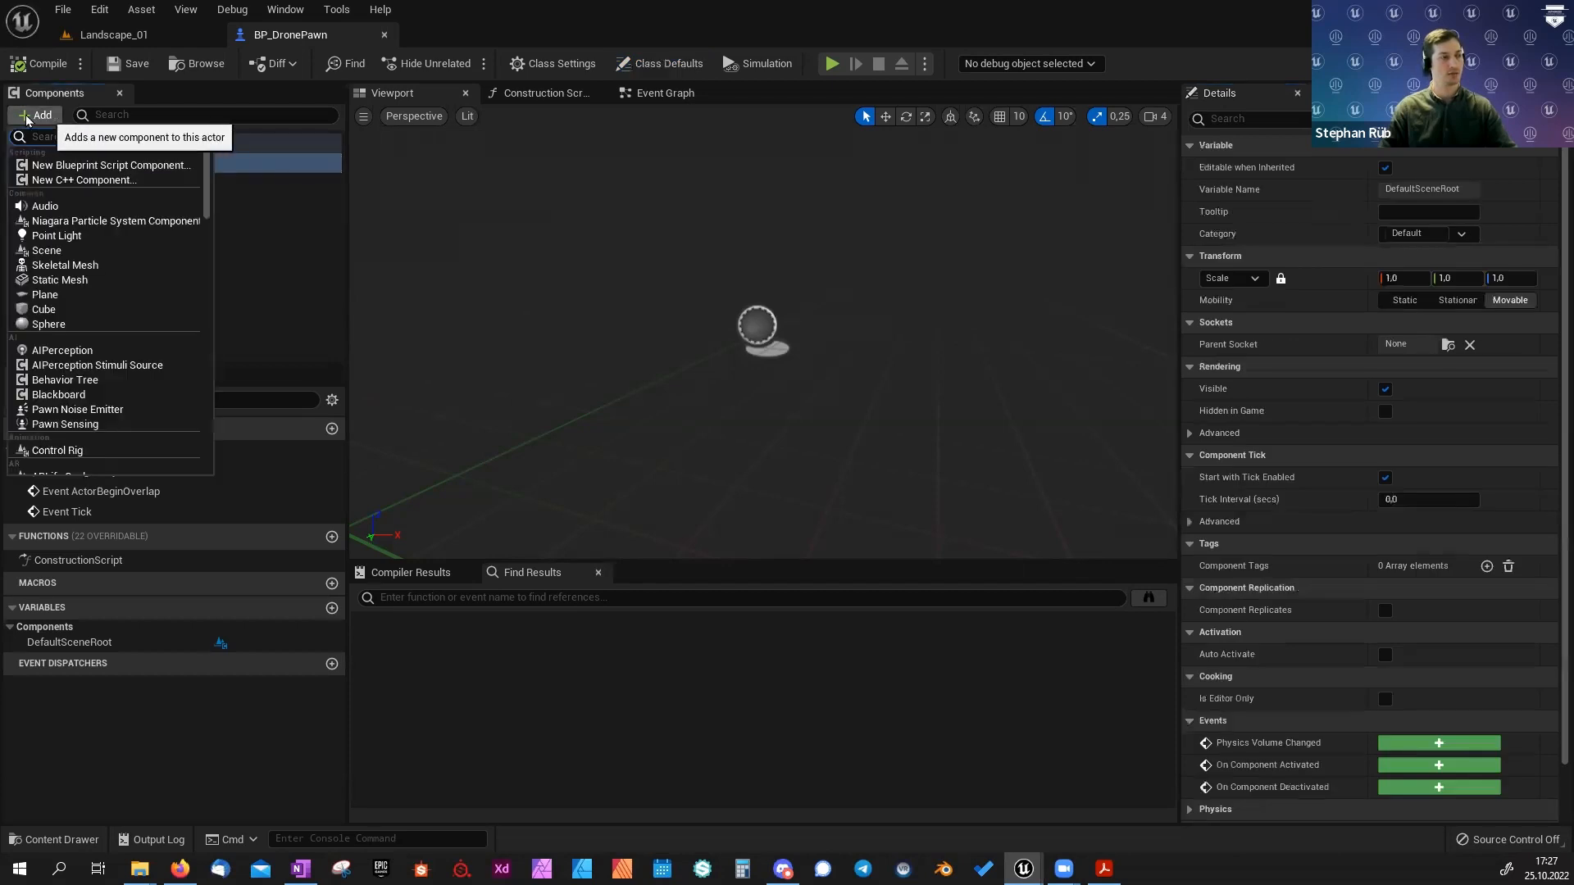
click(49, 279)
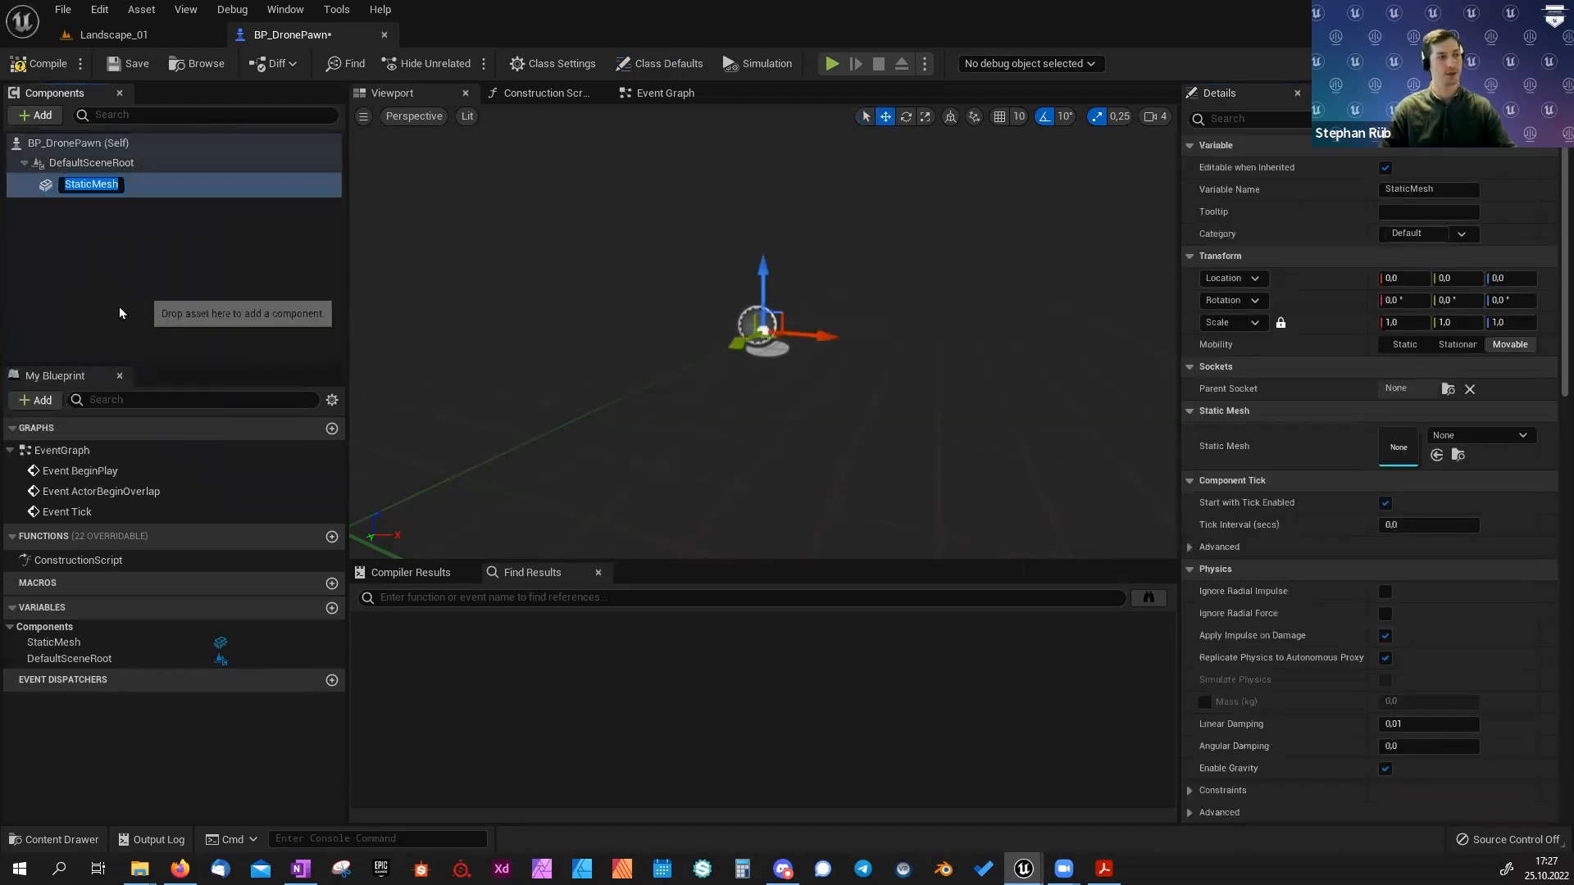
text(Drone)
key(Return)
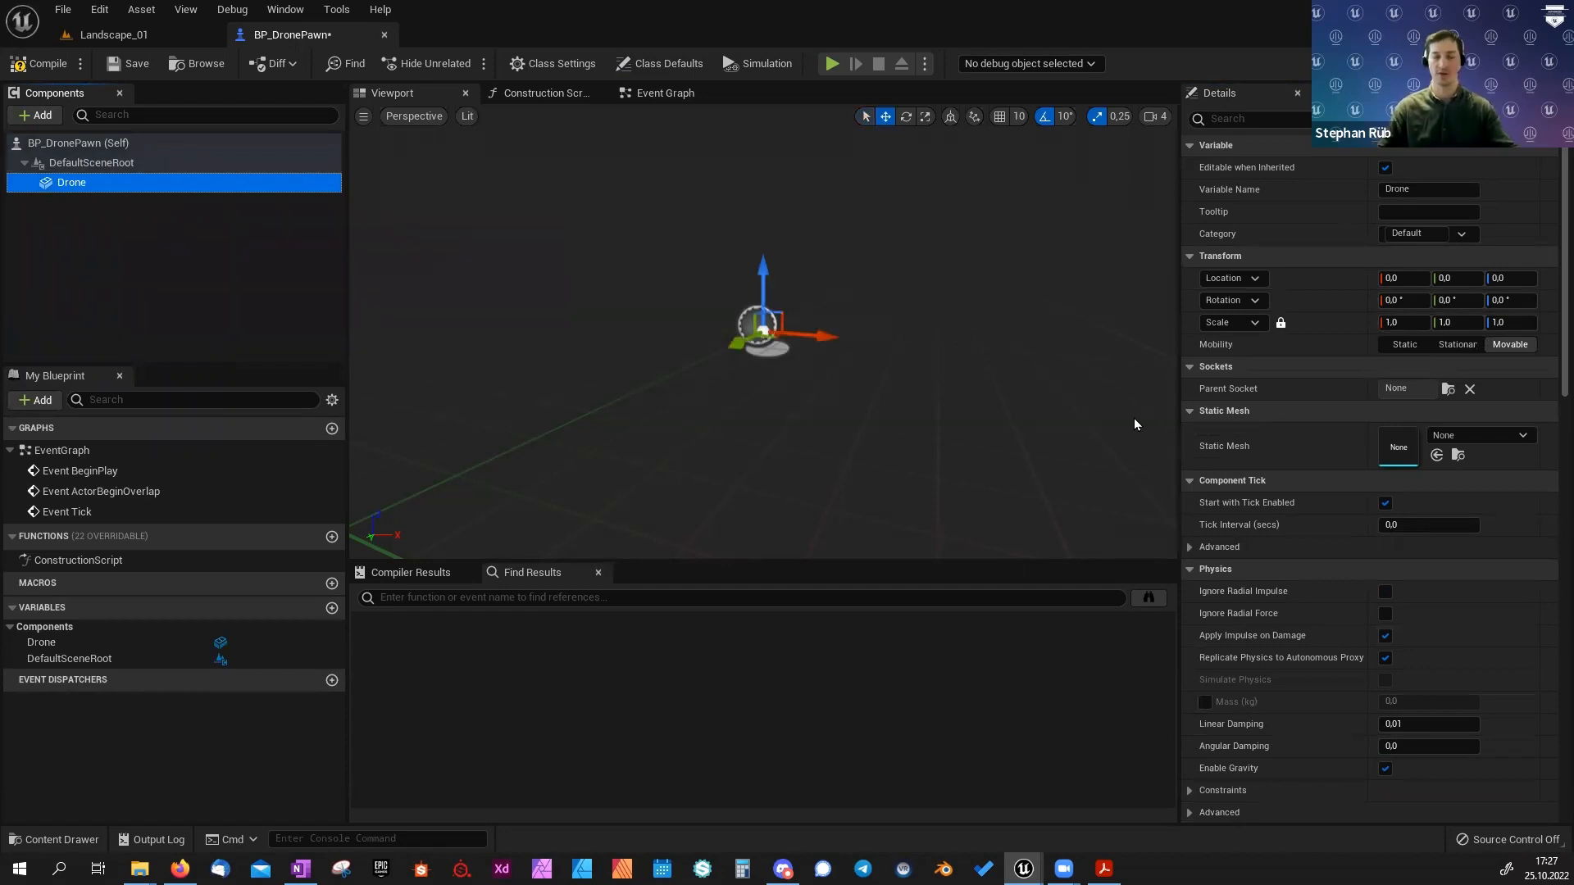
Assign the SM_Drone_UVpacked_02 mesh to the Drone component, compile the blueprint and inspect the model up close.
click(1440, 439)
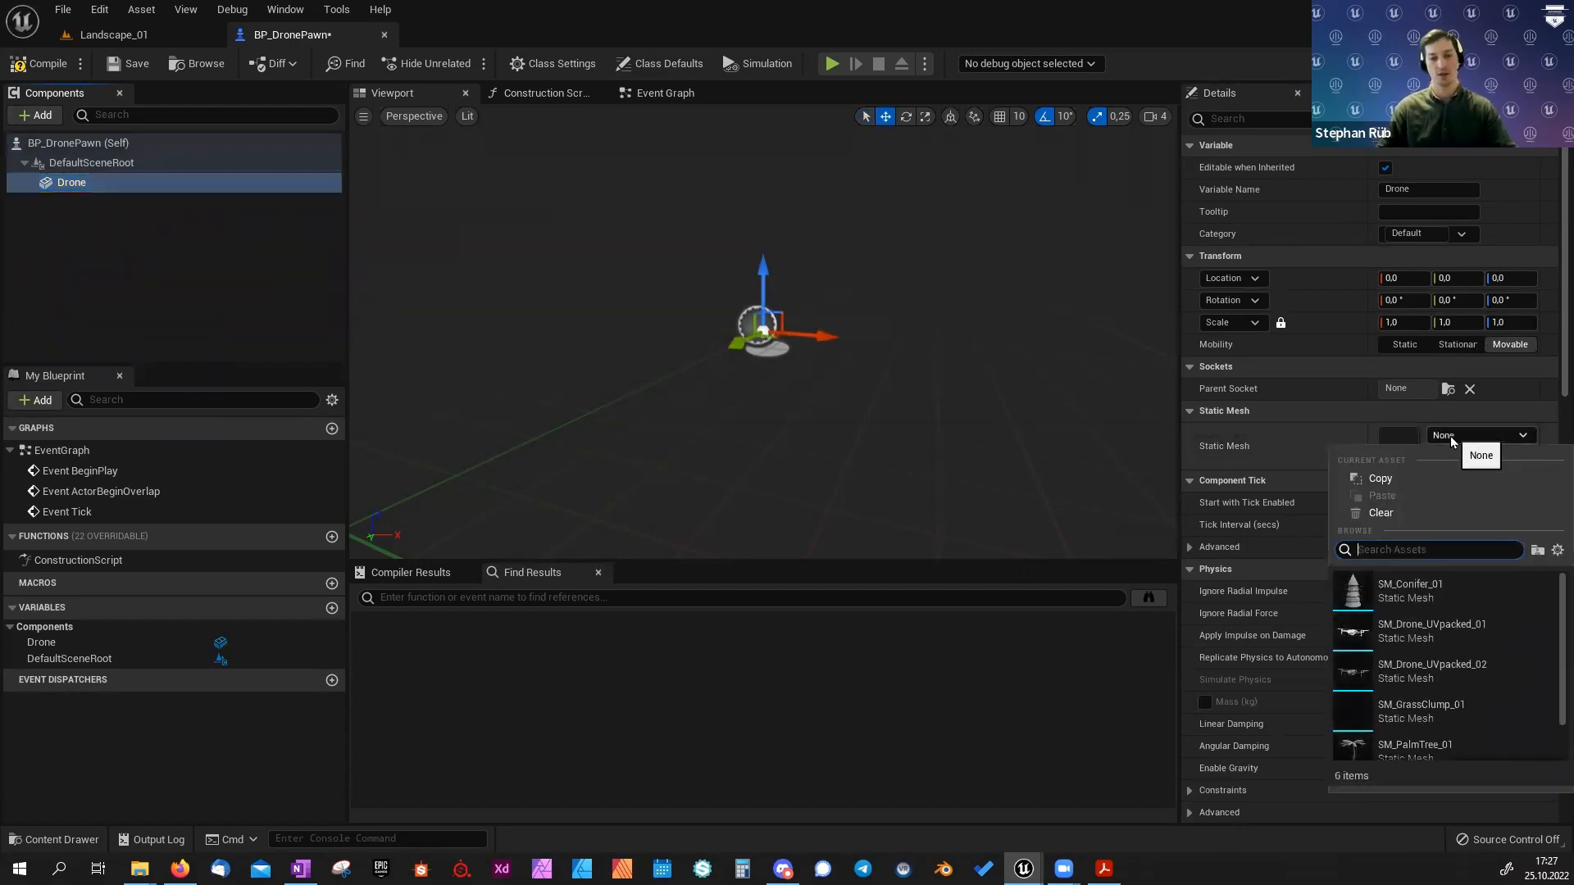
text(drone)
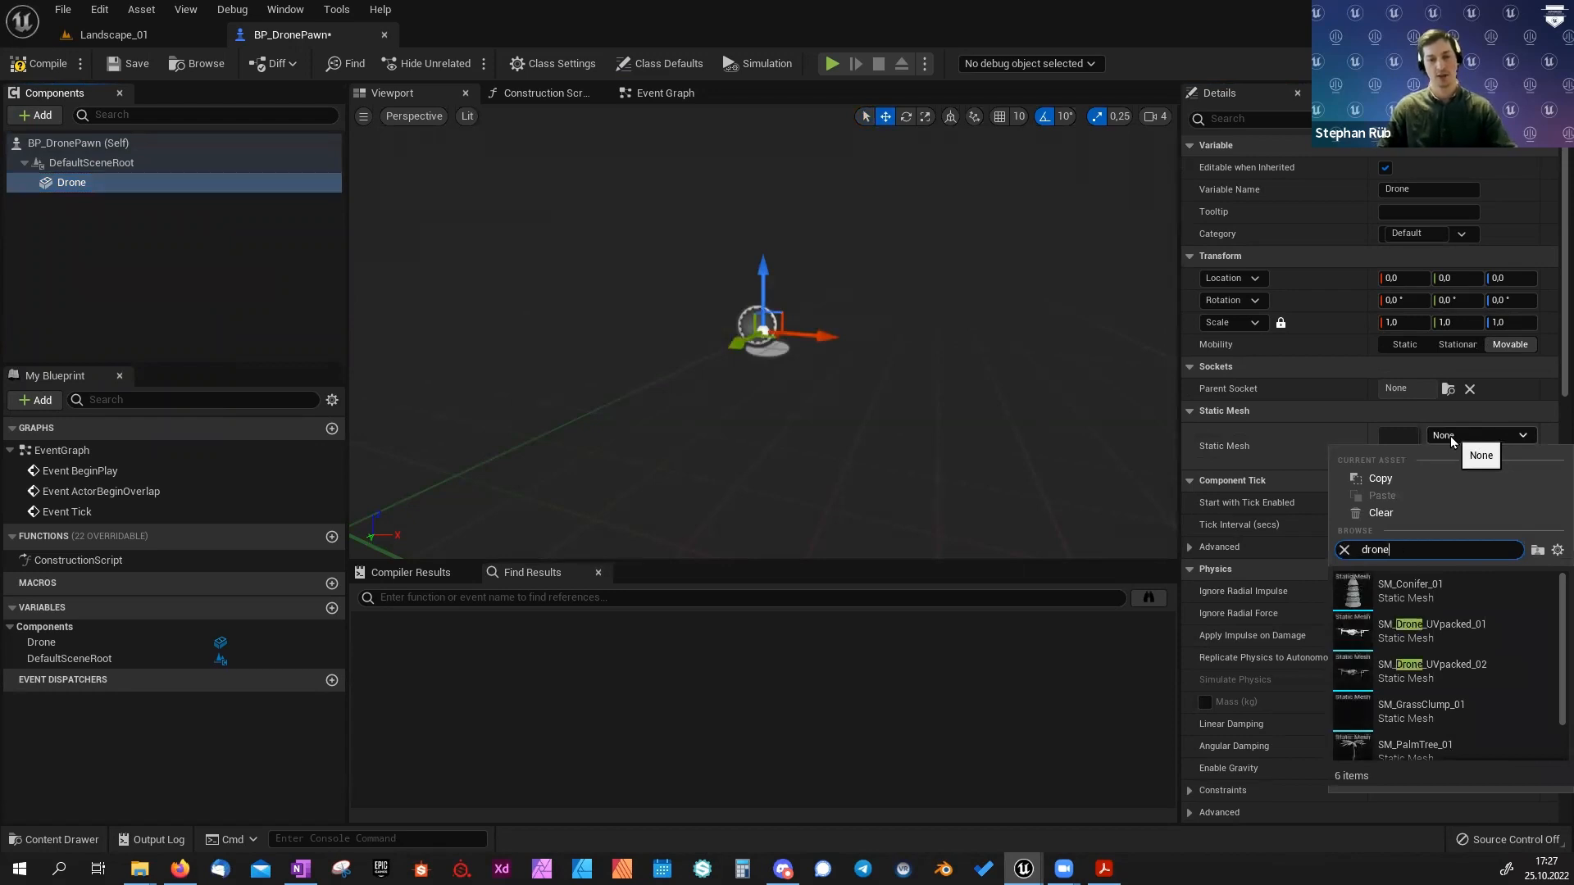
click(1415, 671)
click(39, 63)
alt+drag(661, 309, 754, 312)
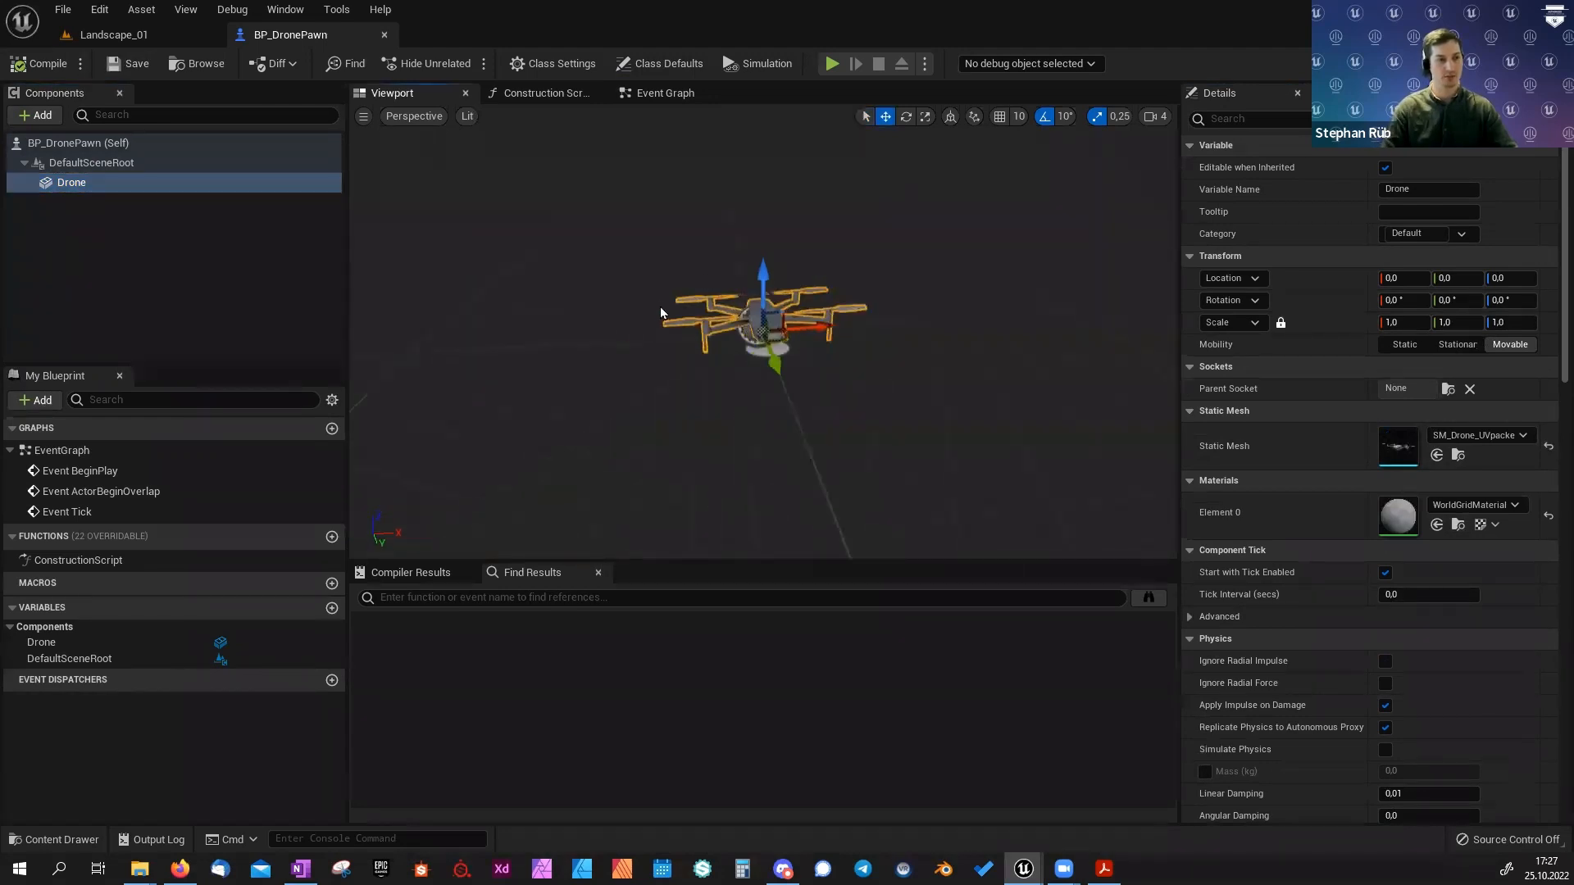
scroll(753, 304, up, 3)
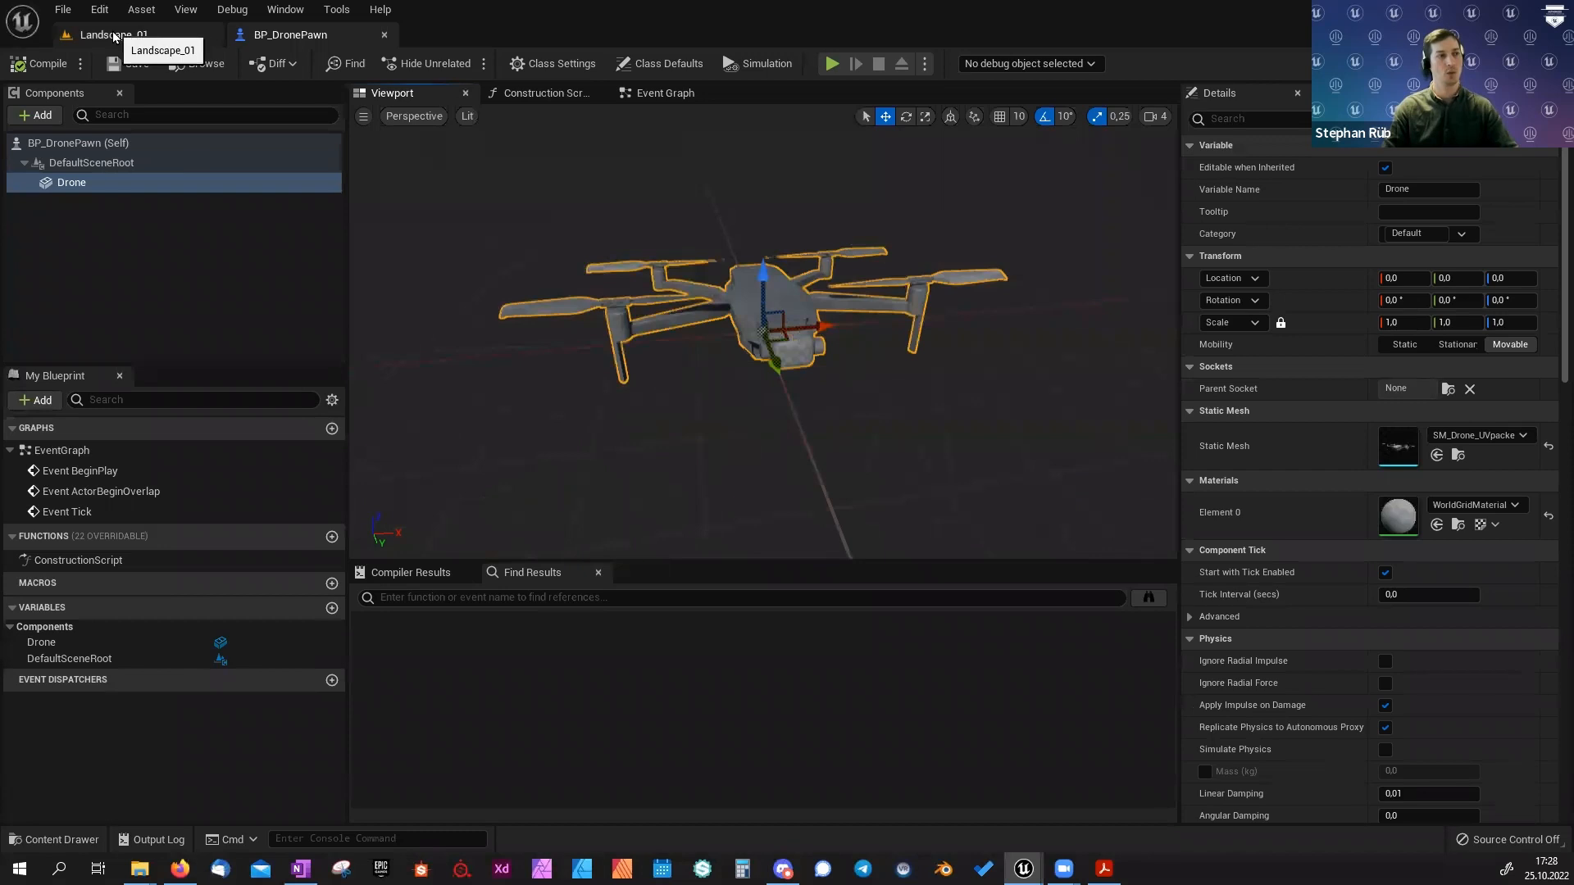
Play the Landscape_01 level, examine the spawned actors in the Outliner, including BP_DronePawn and BP_Drone_PC, and stop the session.
click(41, 38)
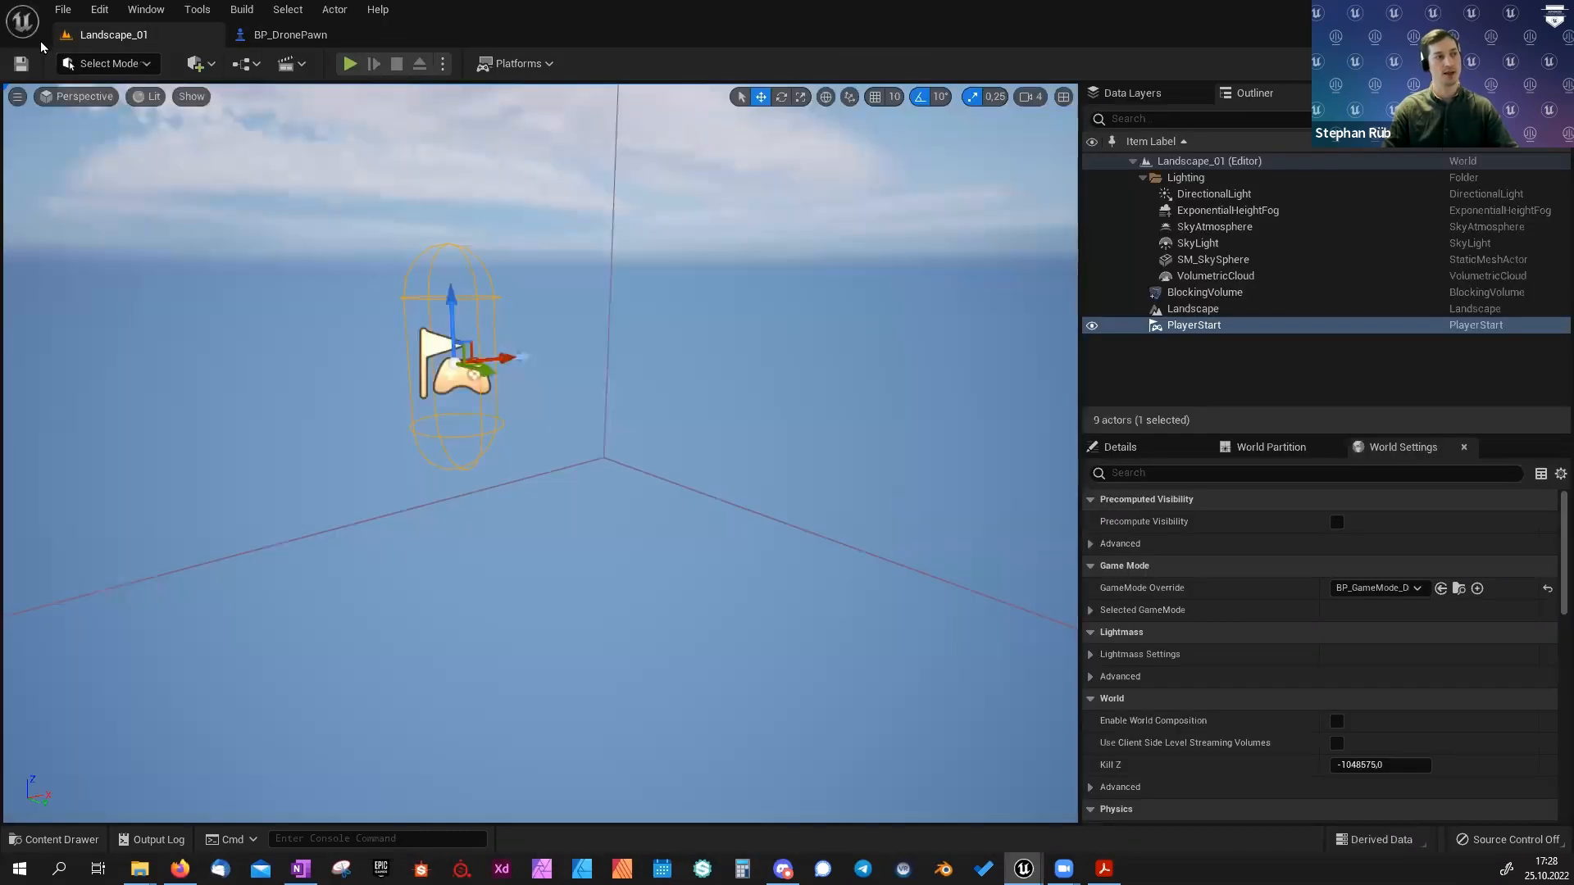
click(282, 40)
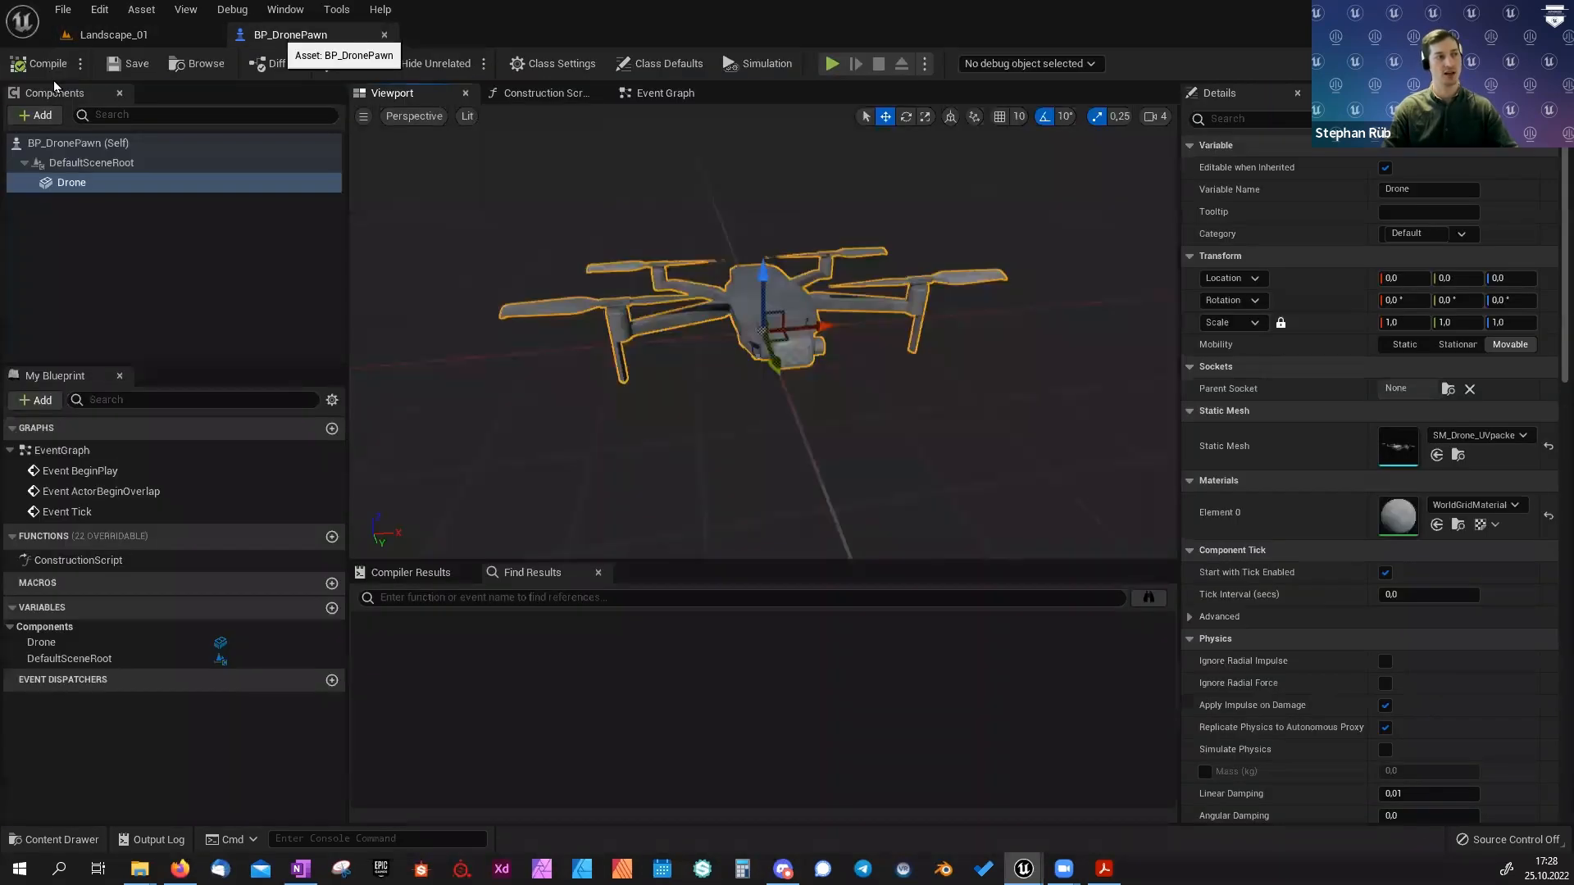
click(130, 41)
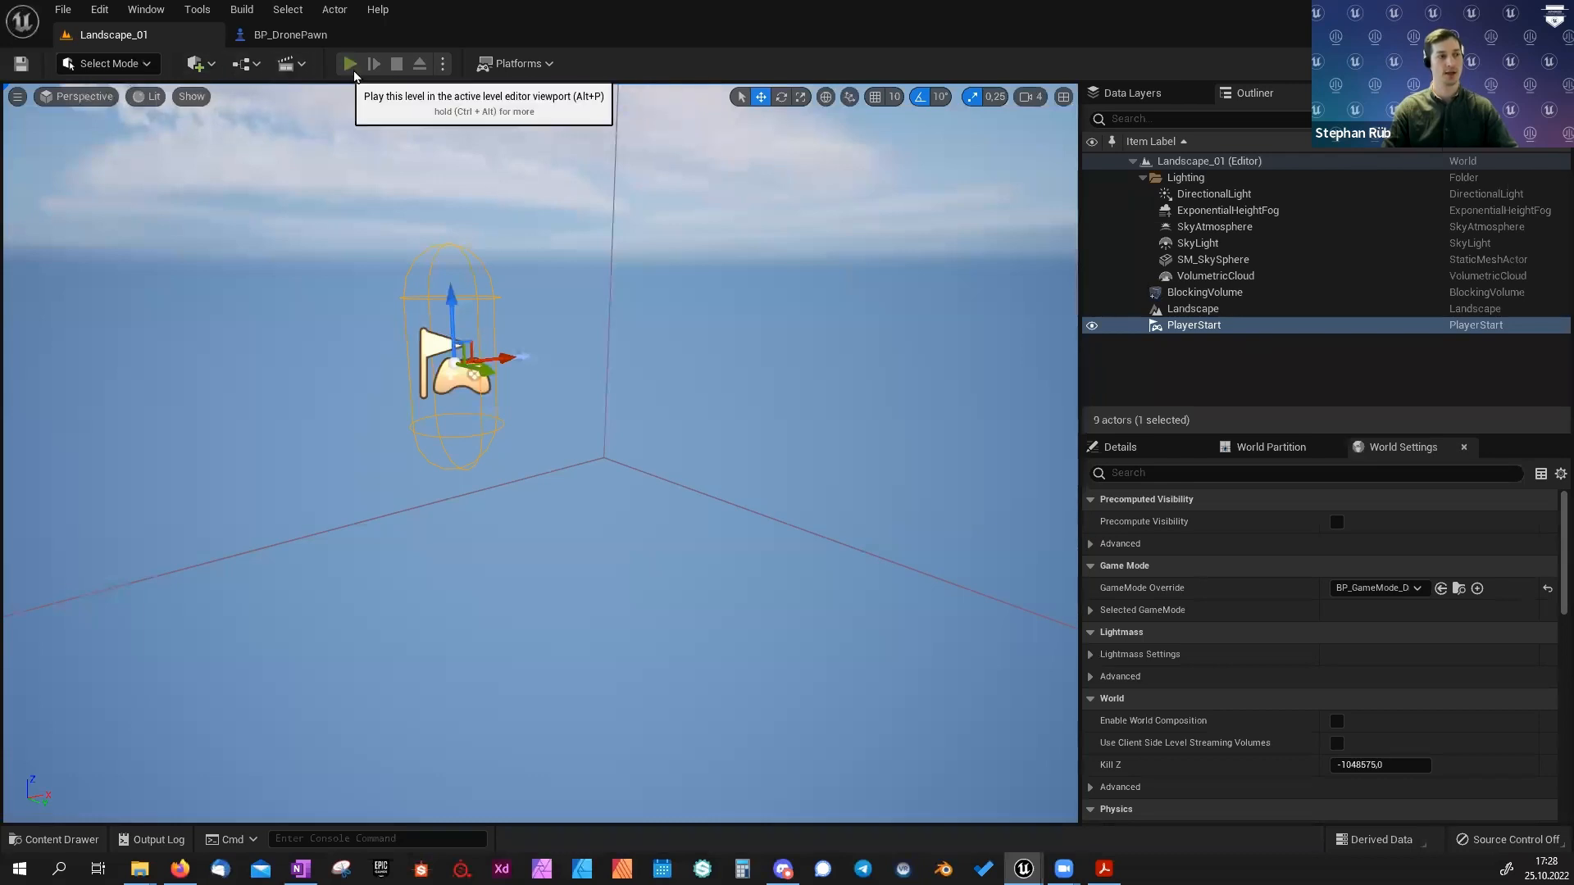
click(350, 64)
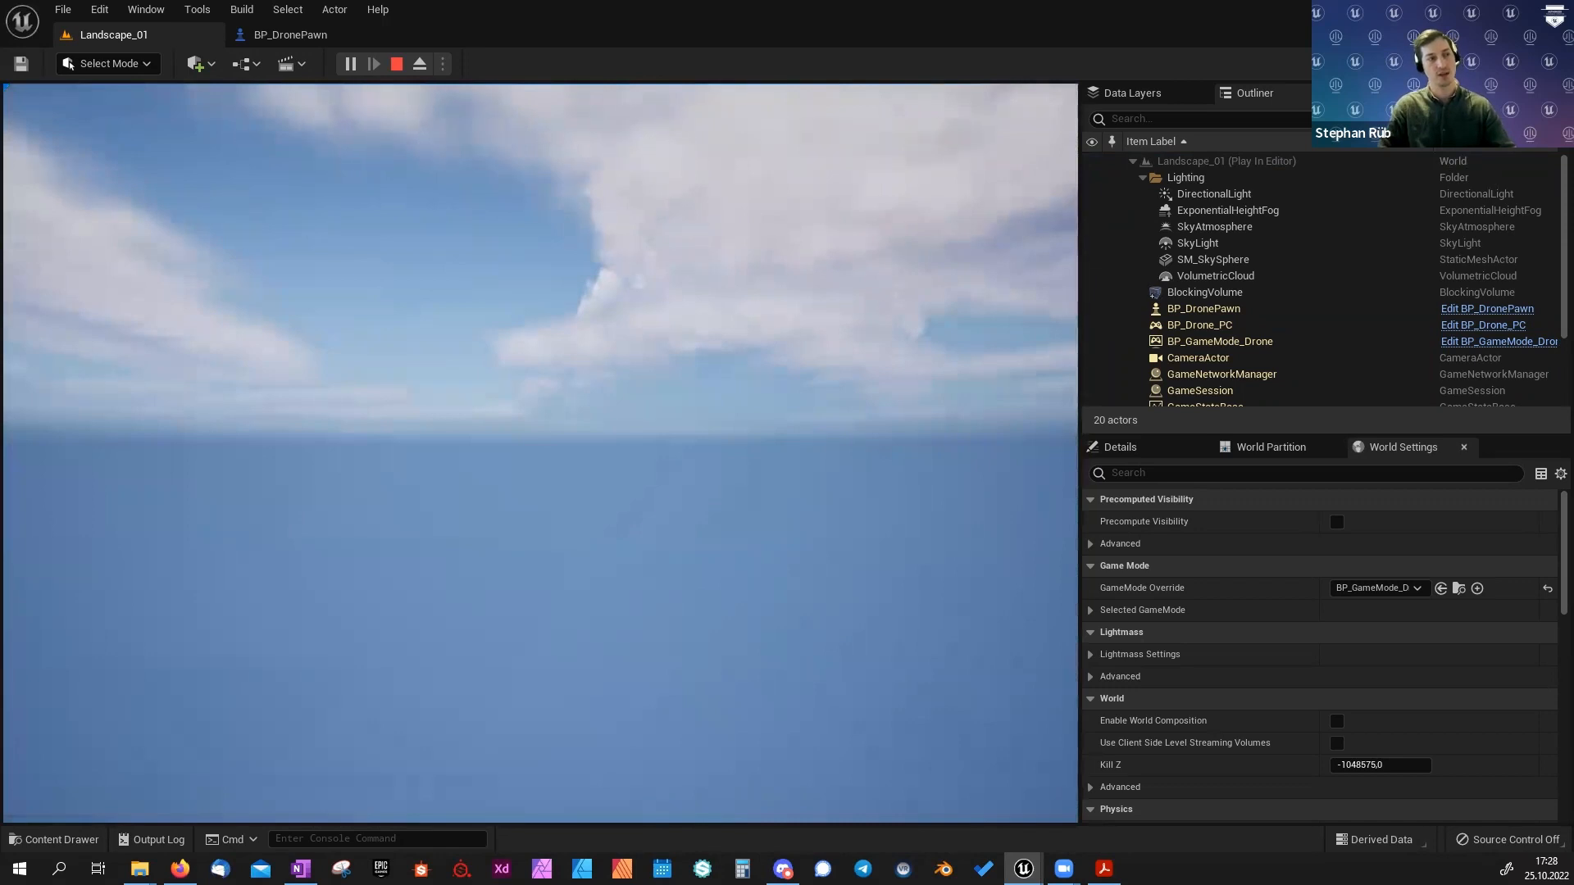
key(shift+F1)
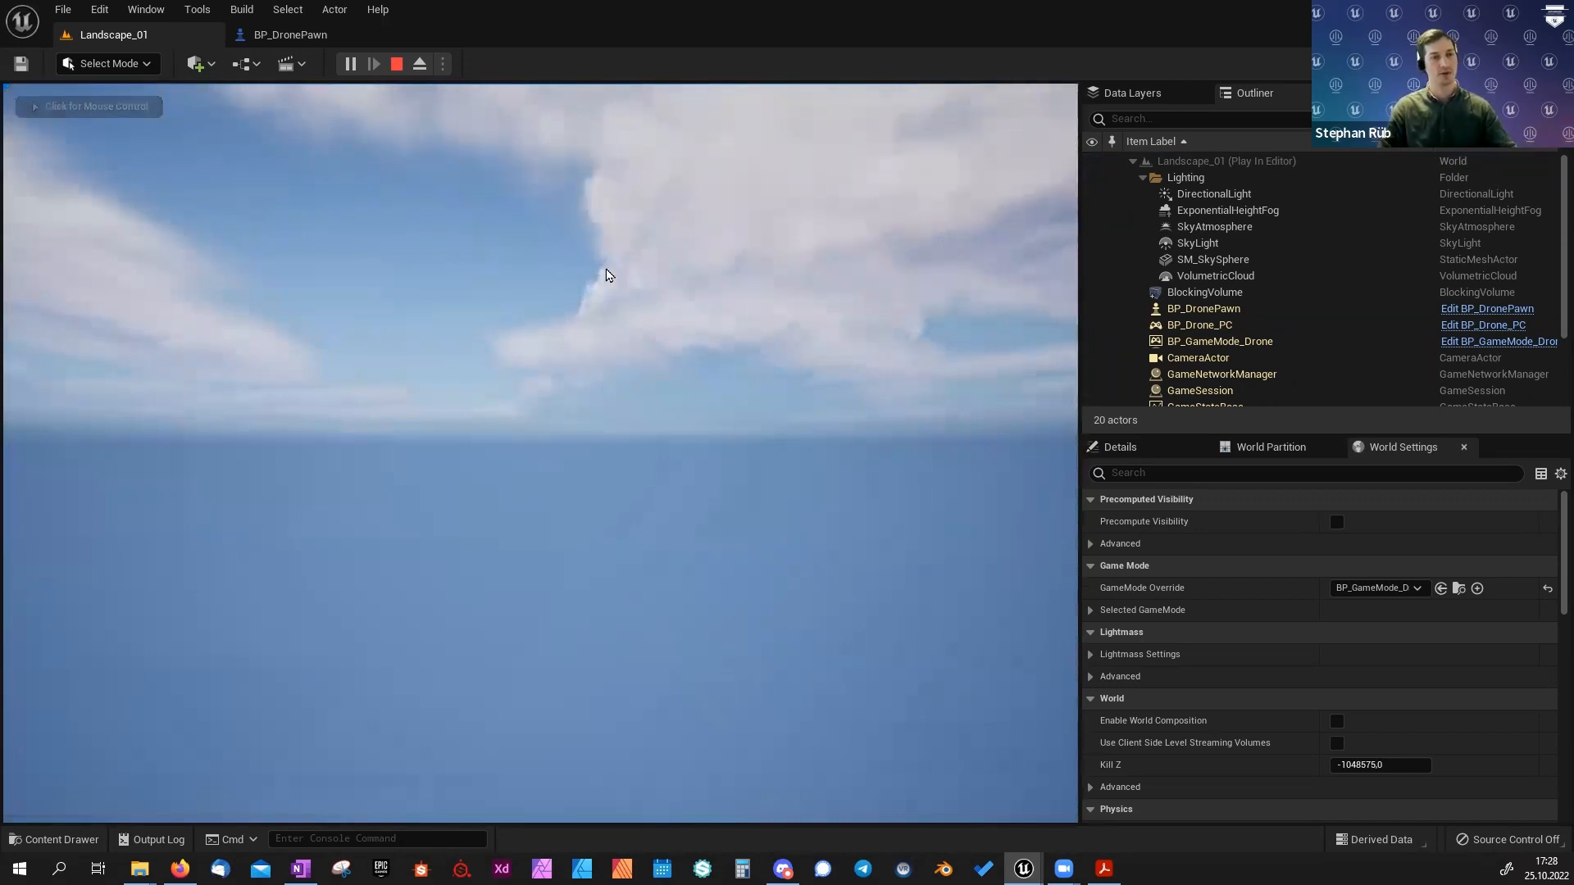
scroll(1237, 176, down, 3)
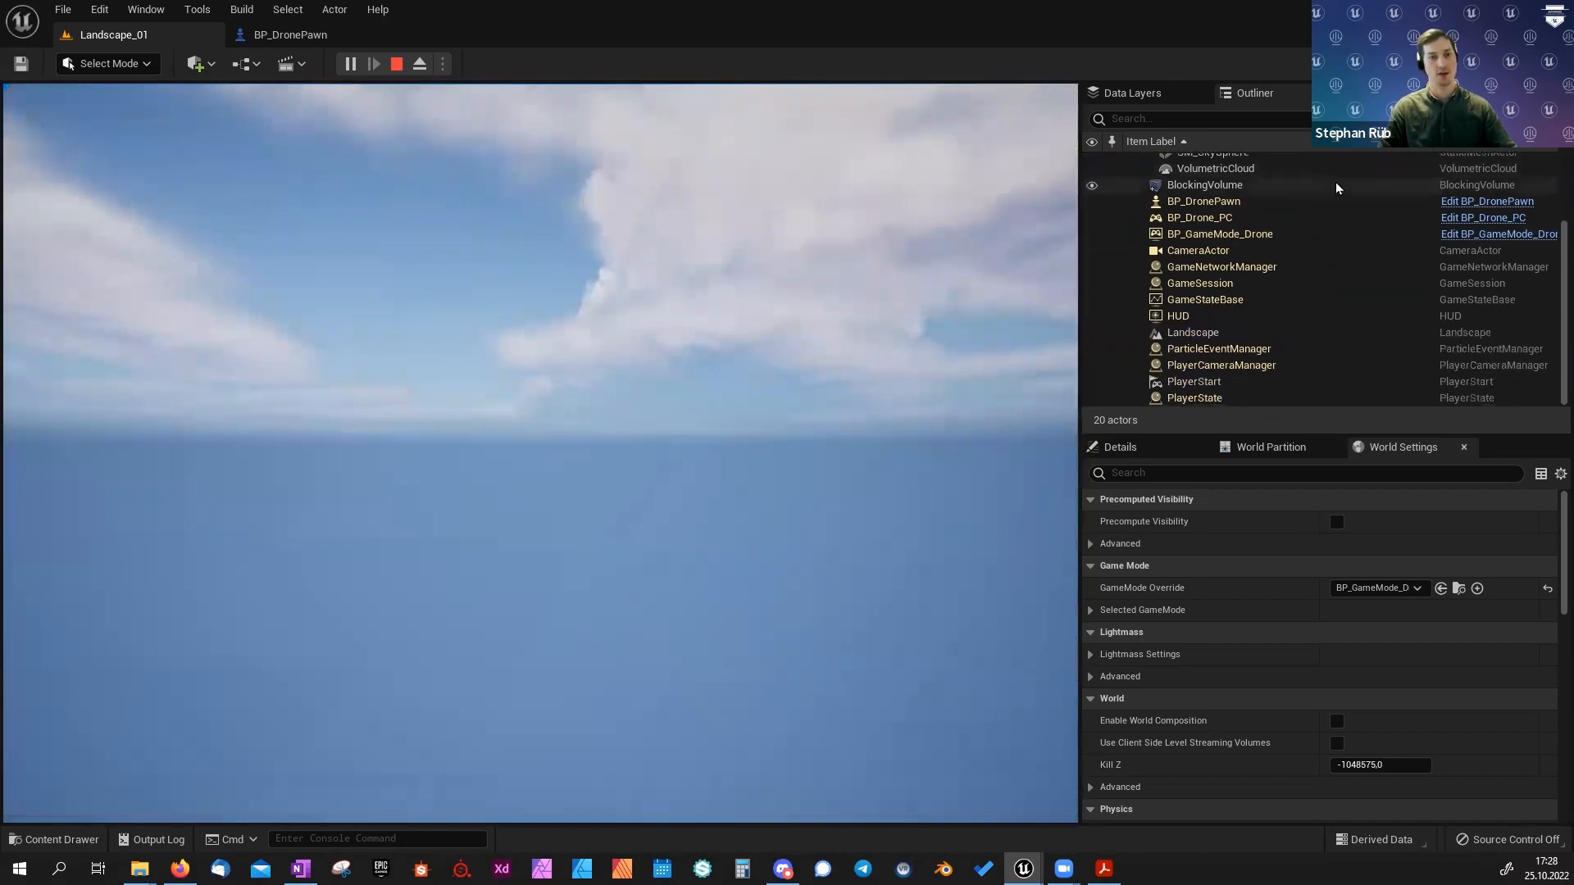
scroll(1301, 328, up, 4)
scroll(1307, 336, down, 3)
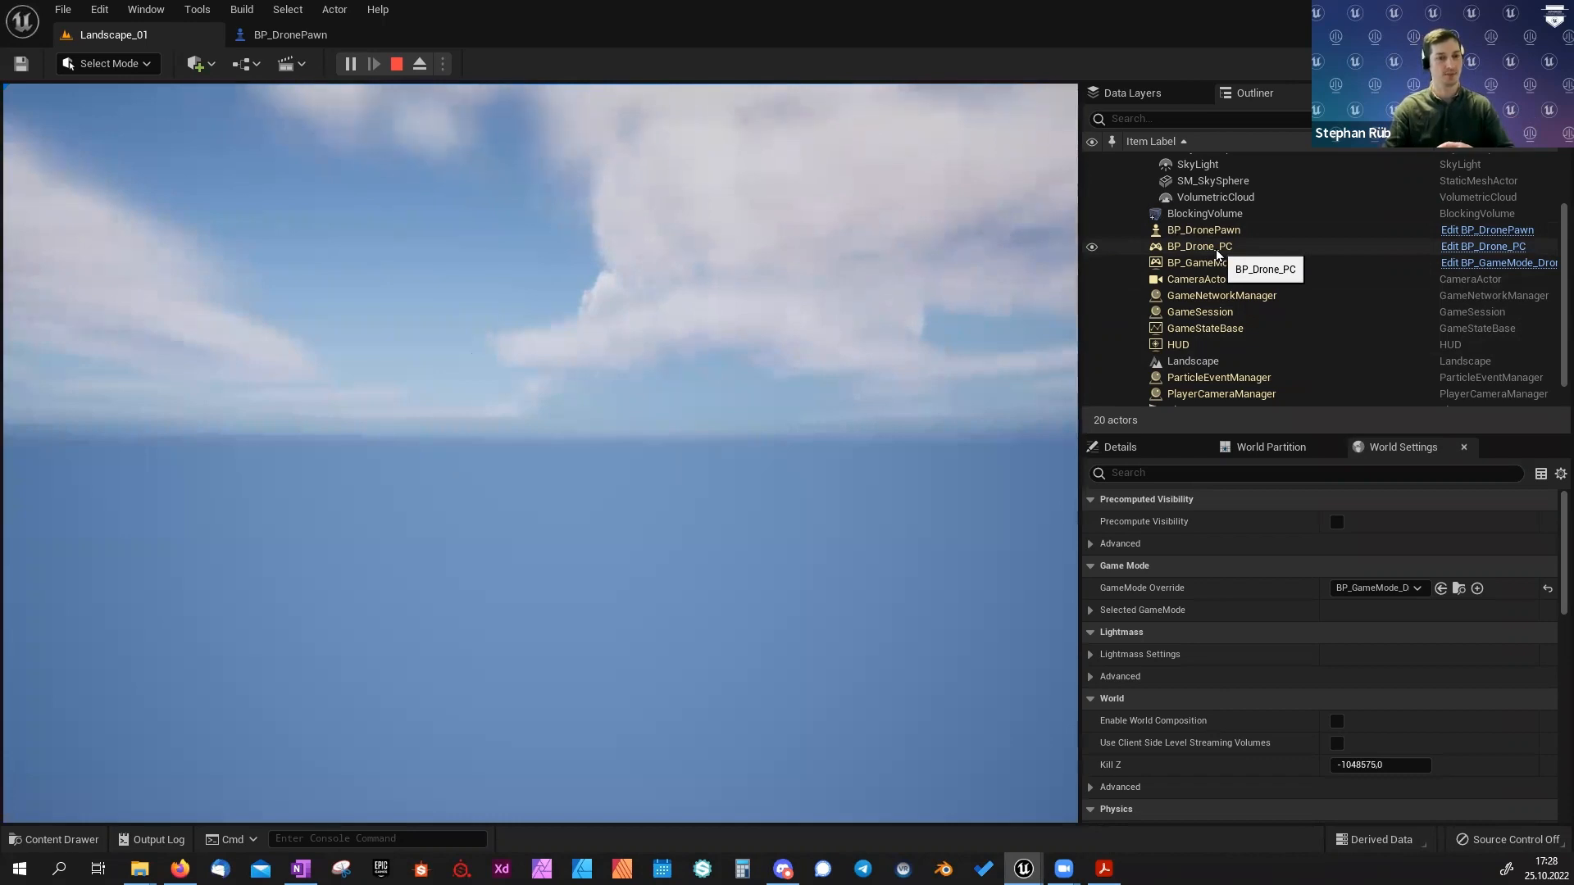
key(Escape)
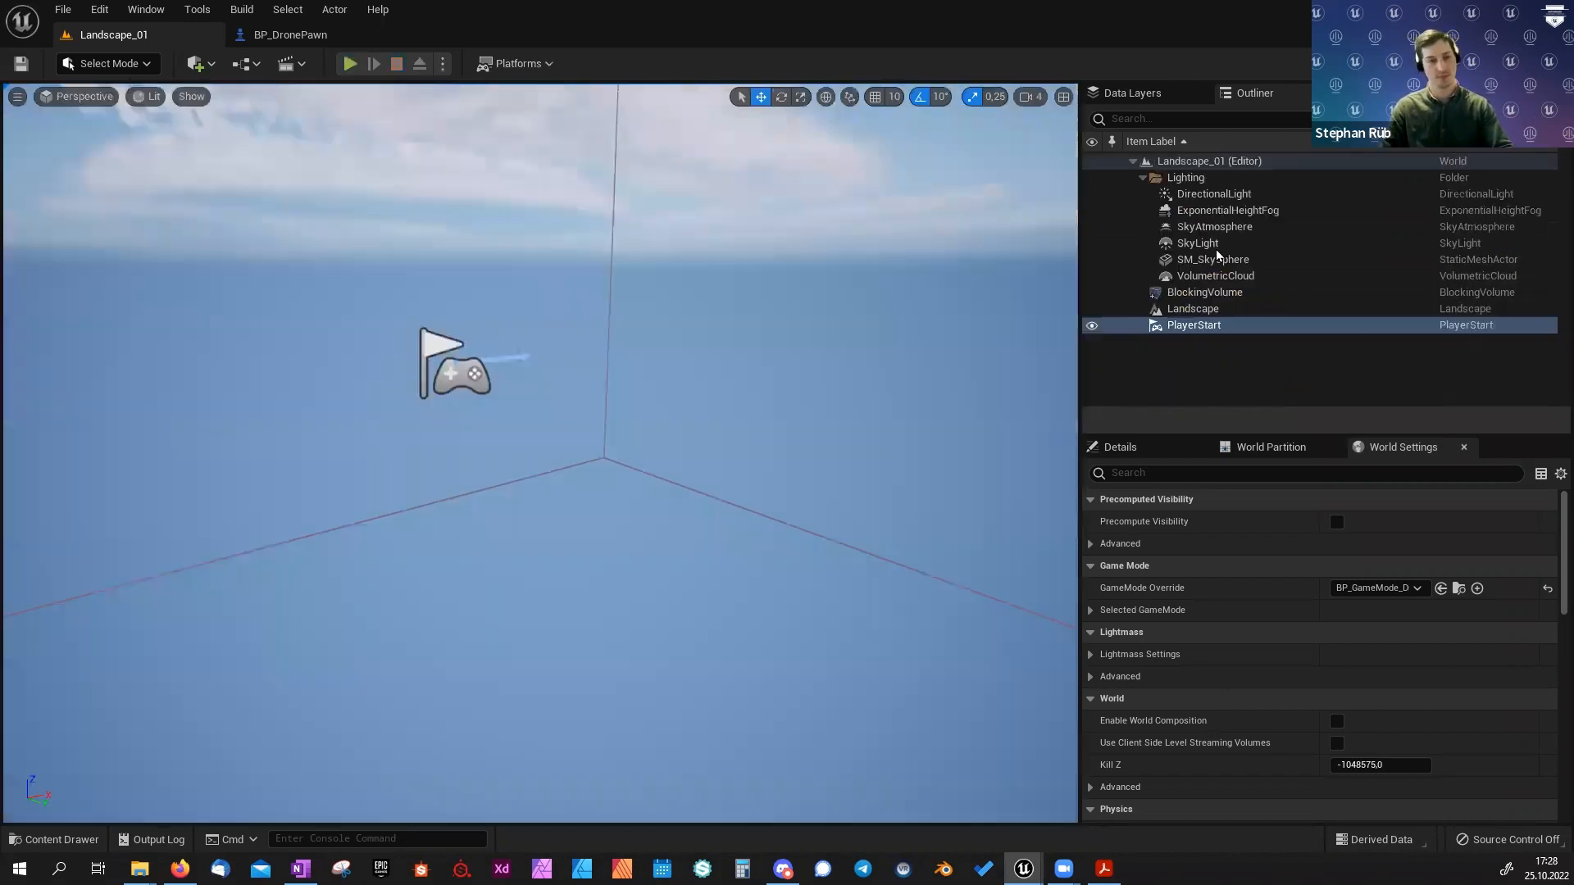
key(f)
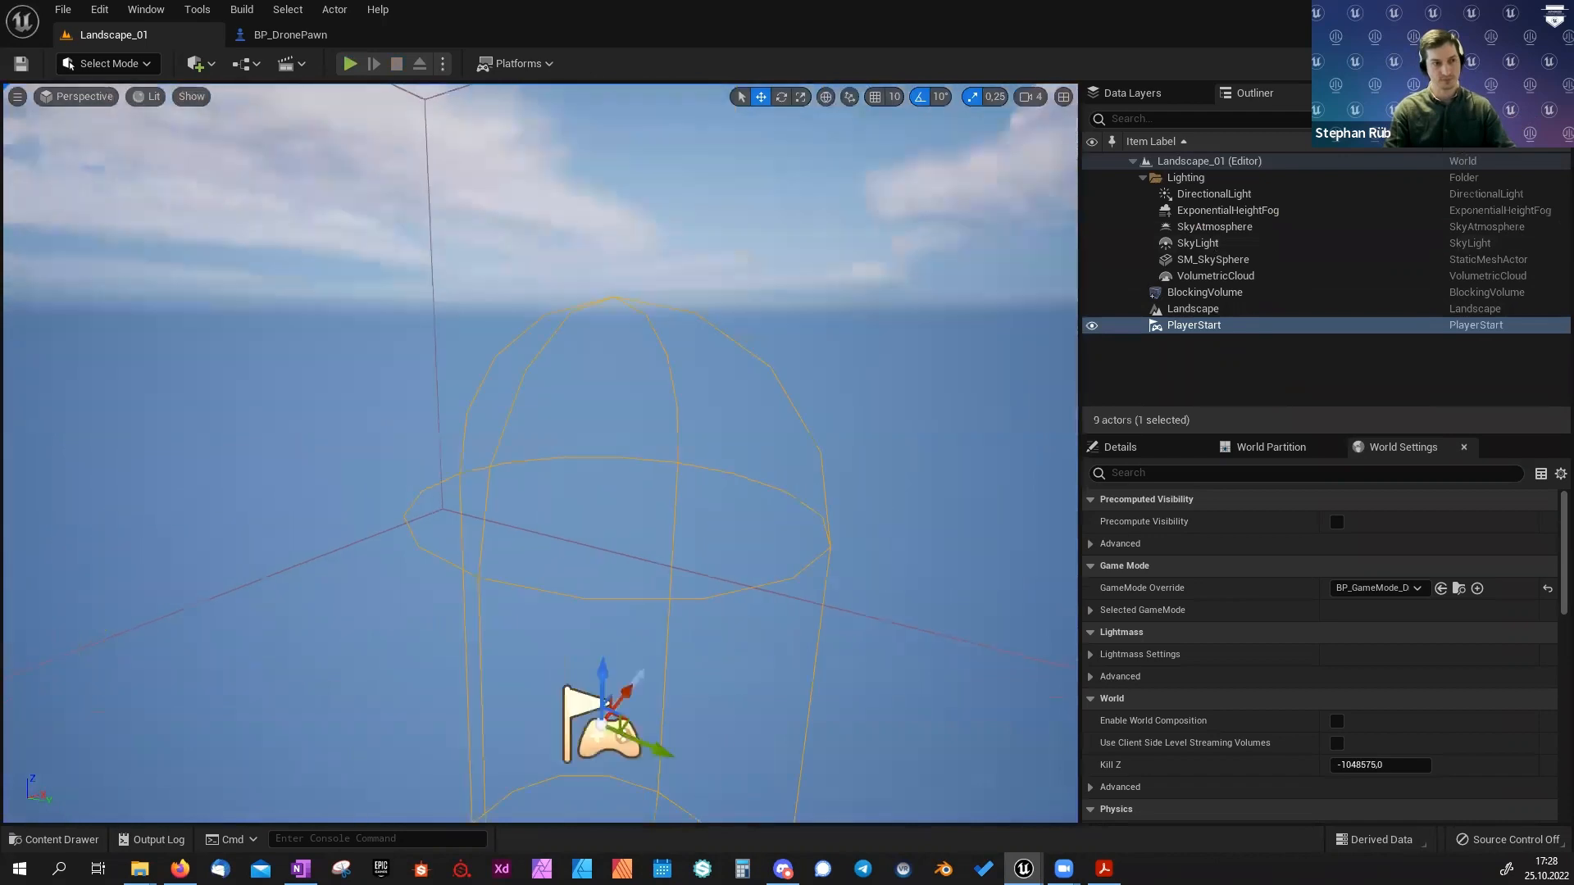
Add a Create Dynamic Material Instance node after the Construction Script entry node of BP_DronePawn.
click(290, 35)
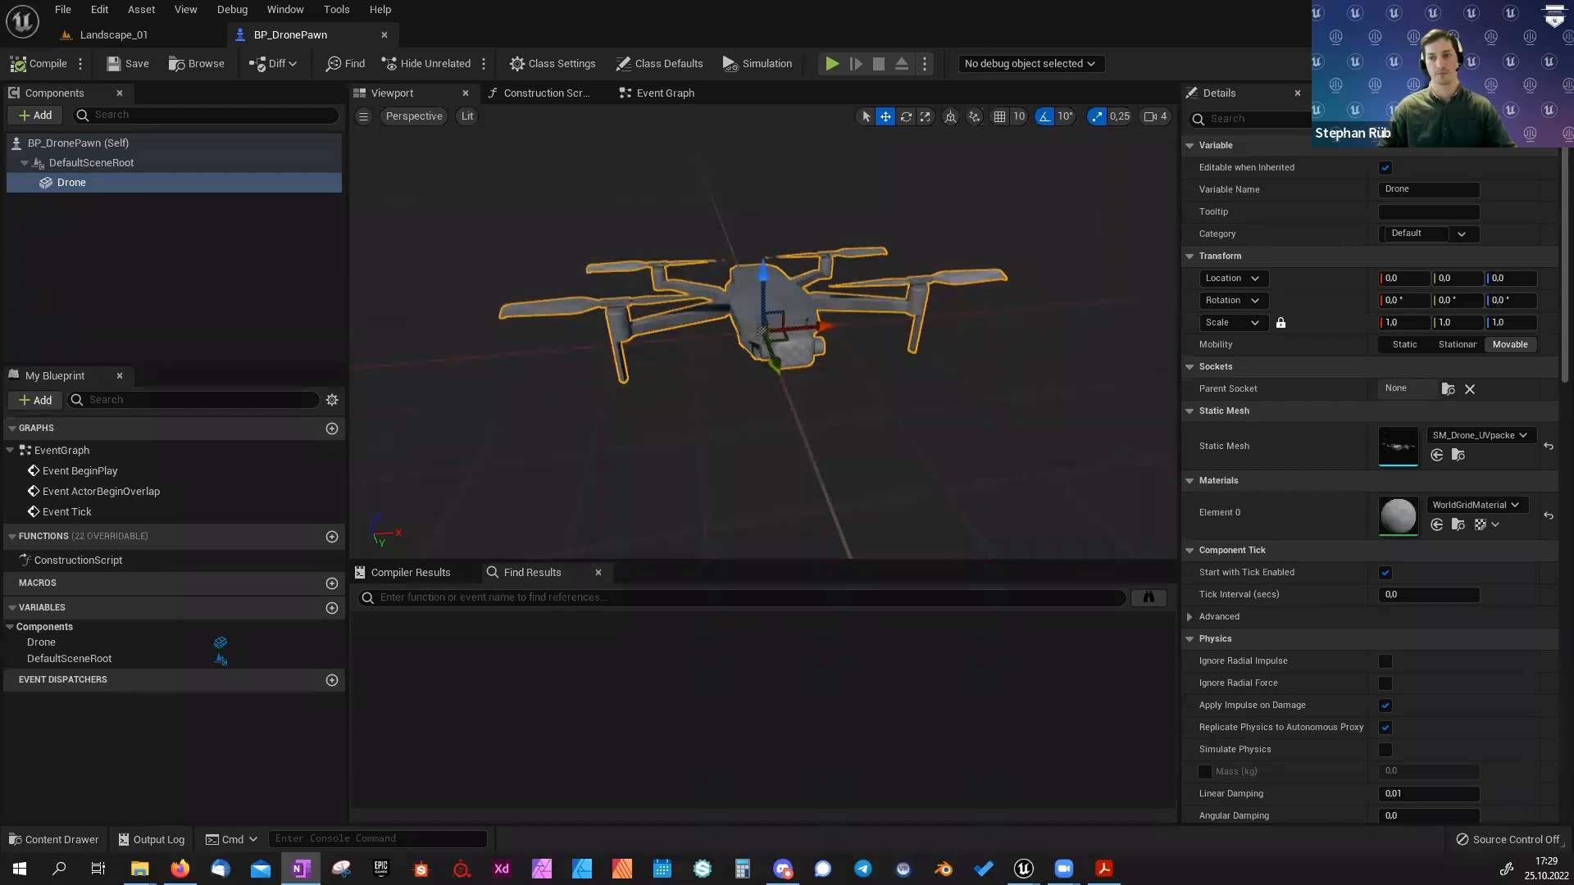
click(82, 183)
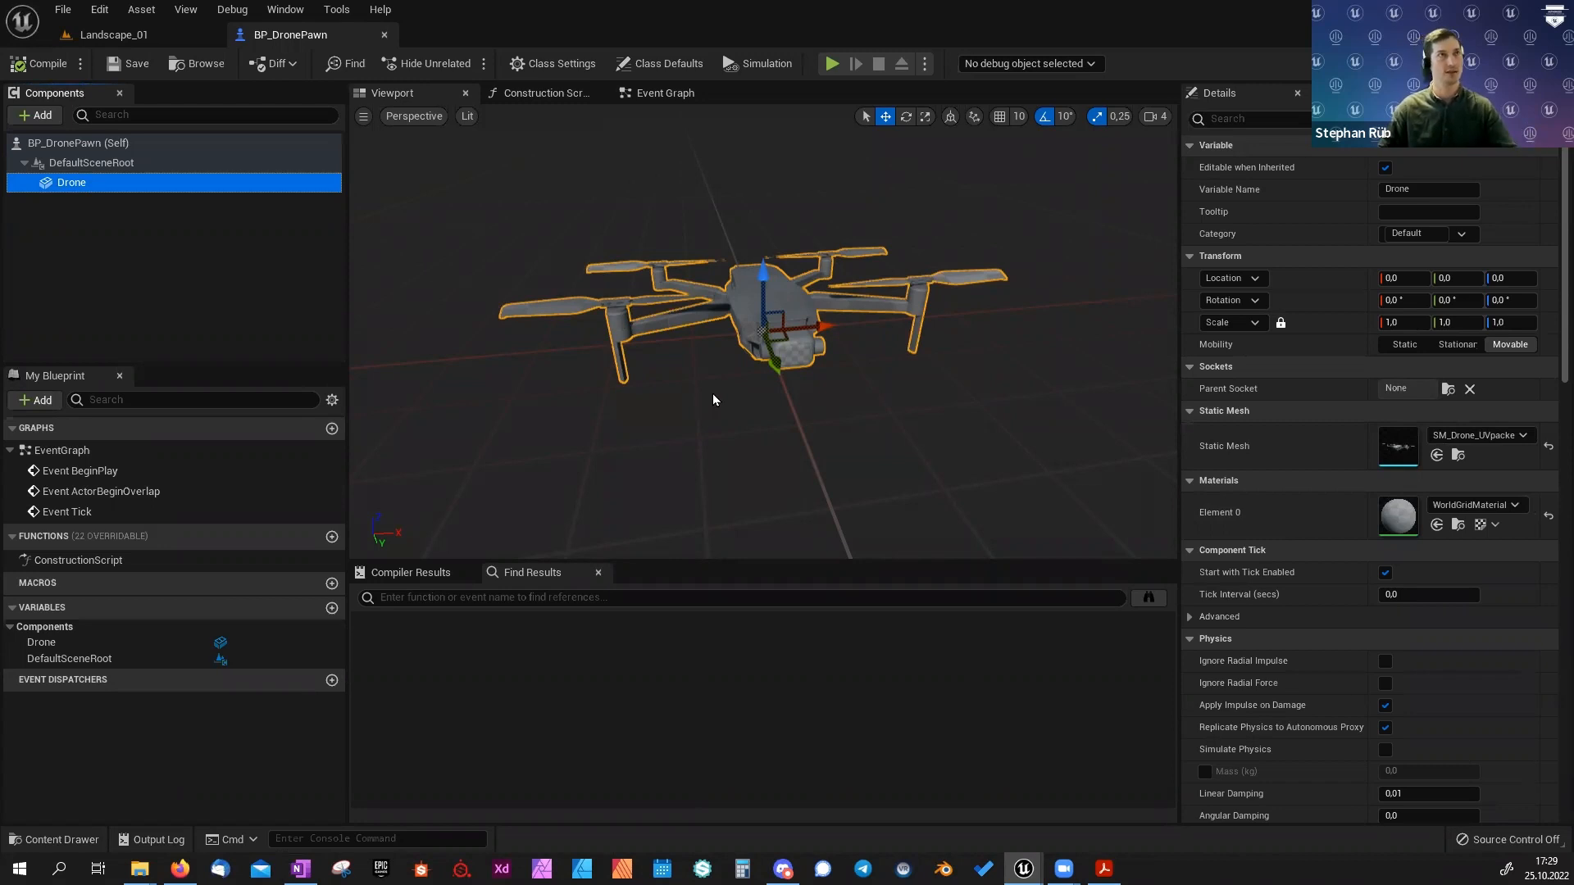
click(537, 92)
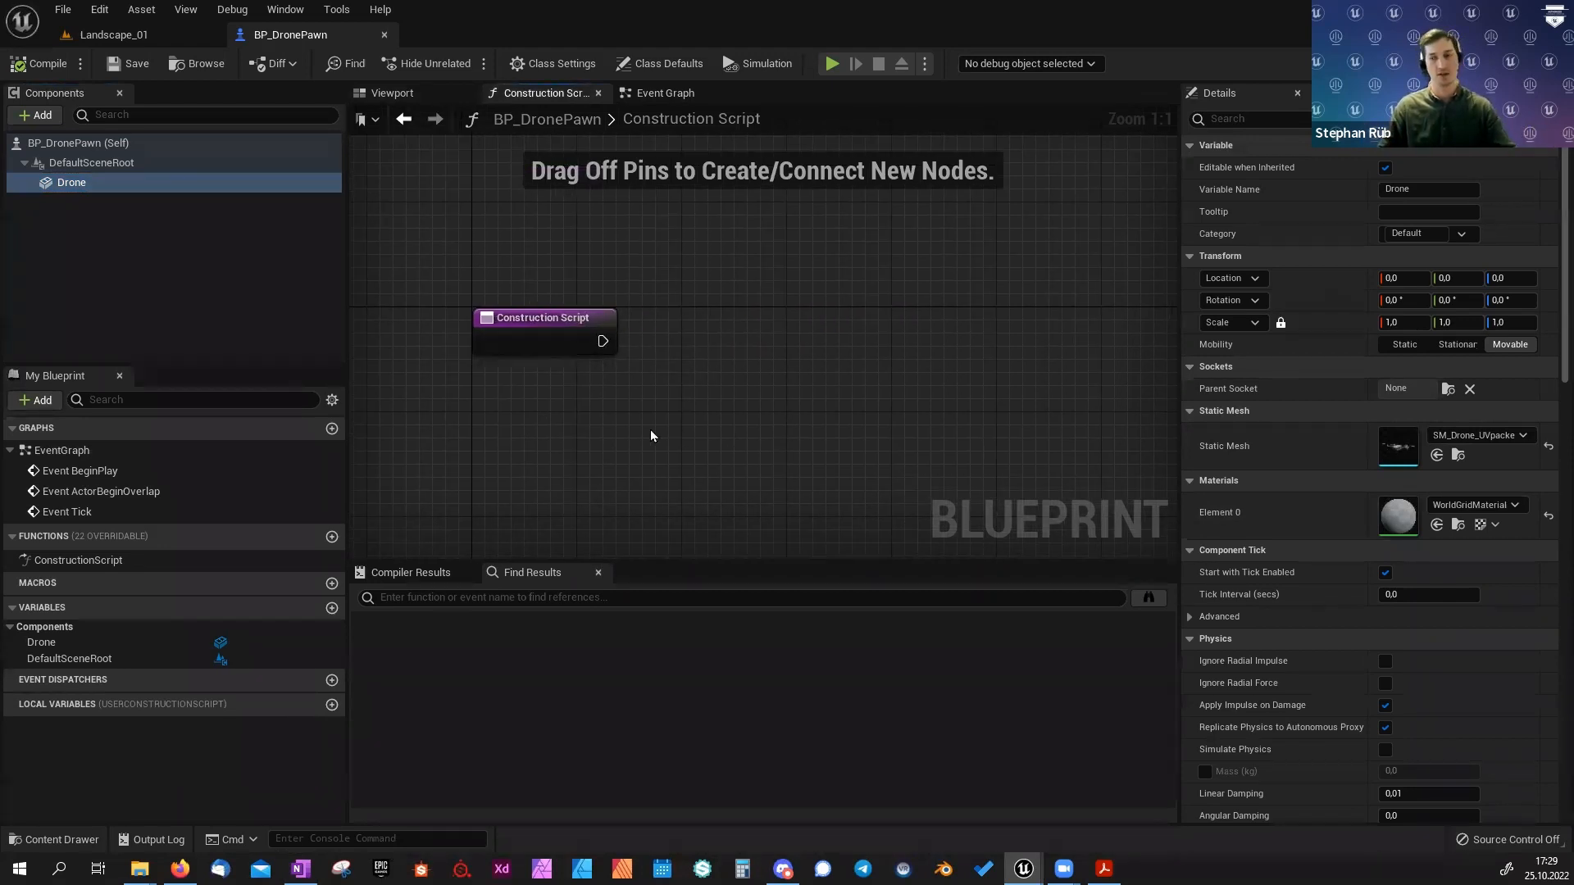
right_drag(625, 403, 649, 377)
drag(627, 311, 775, 277)
text(creat)
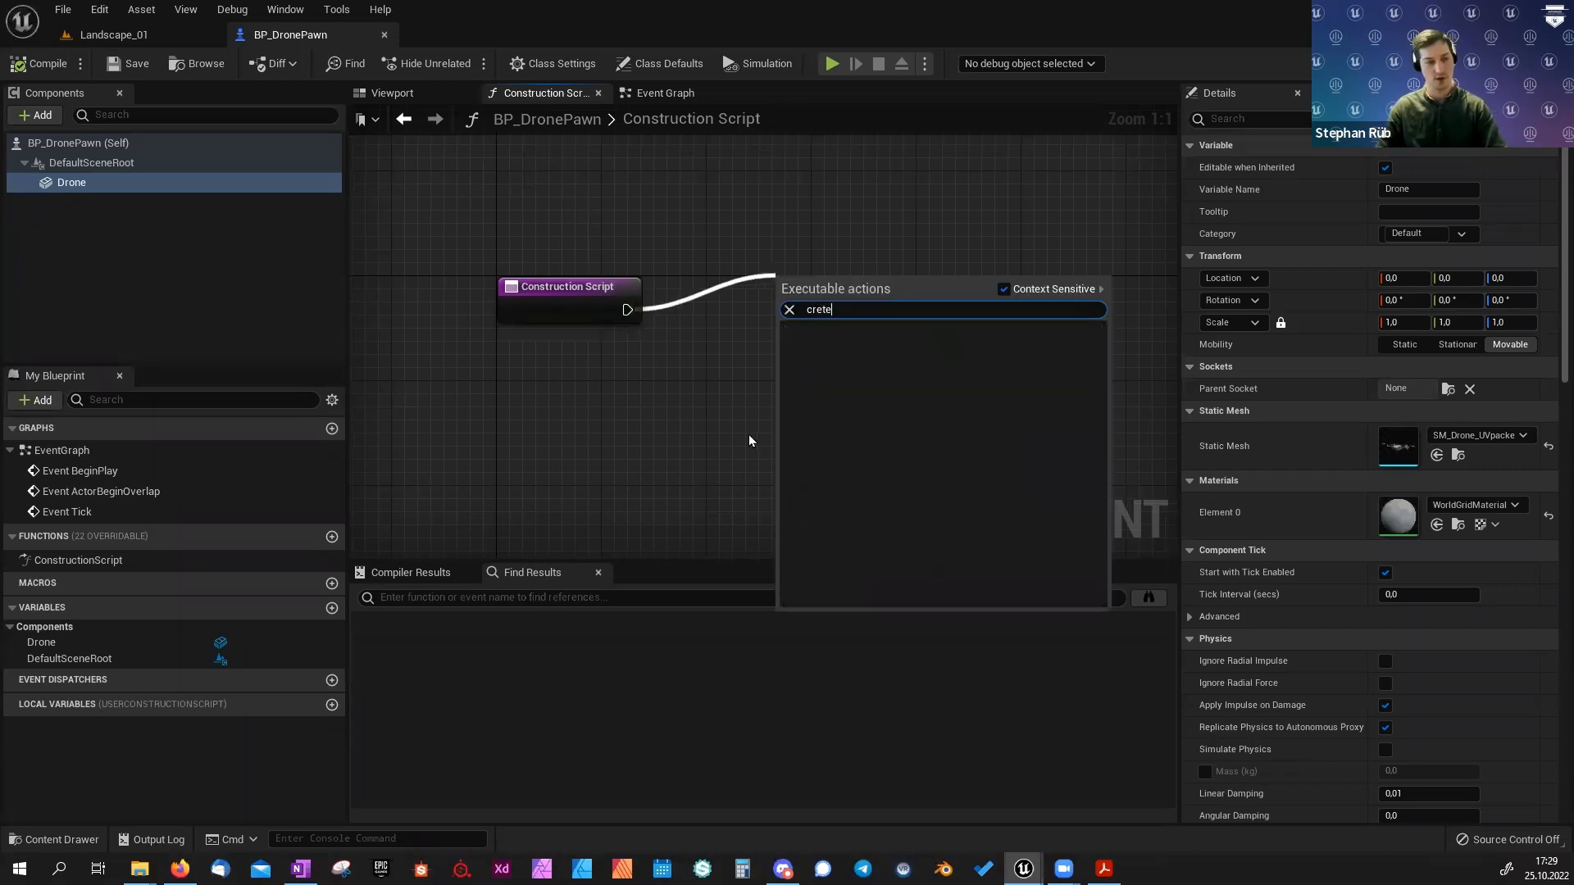
text(e dyn)
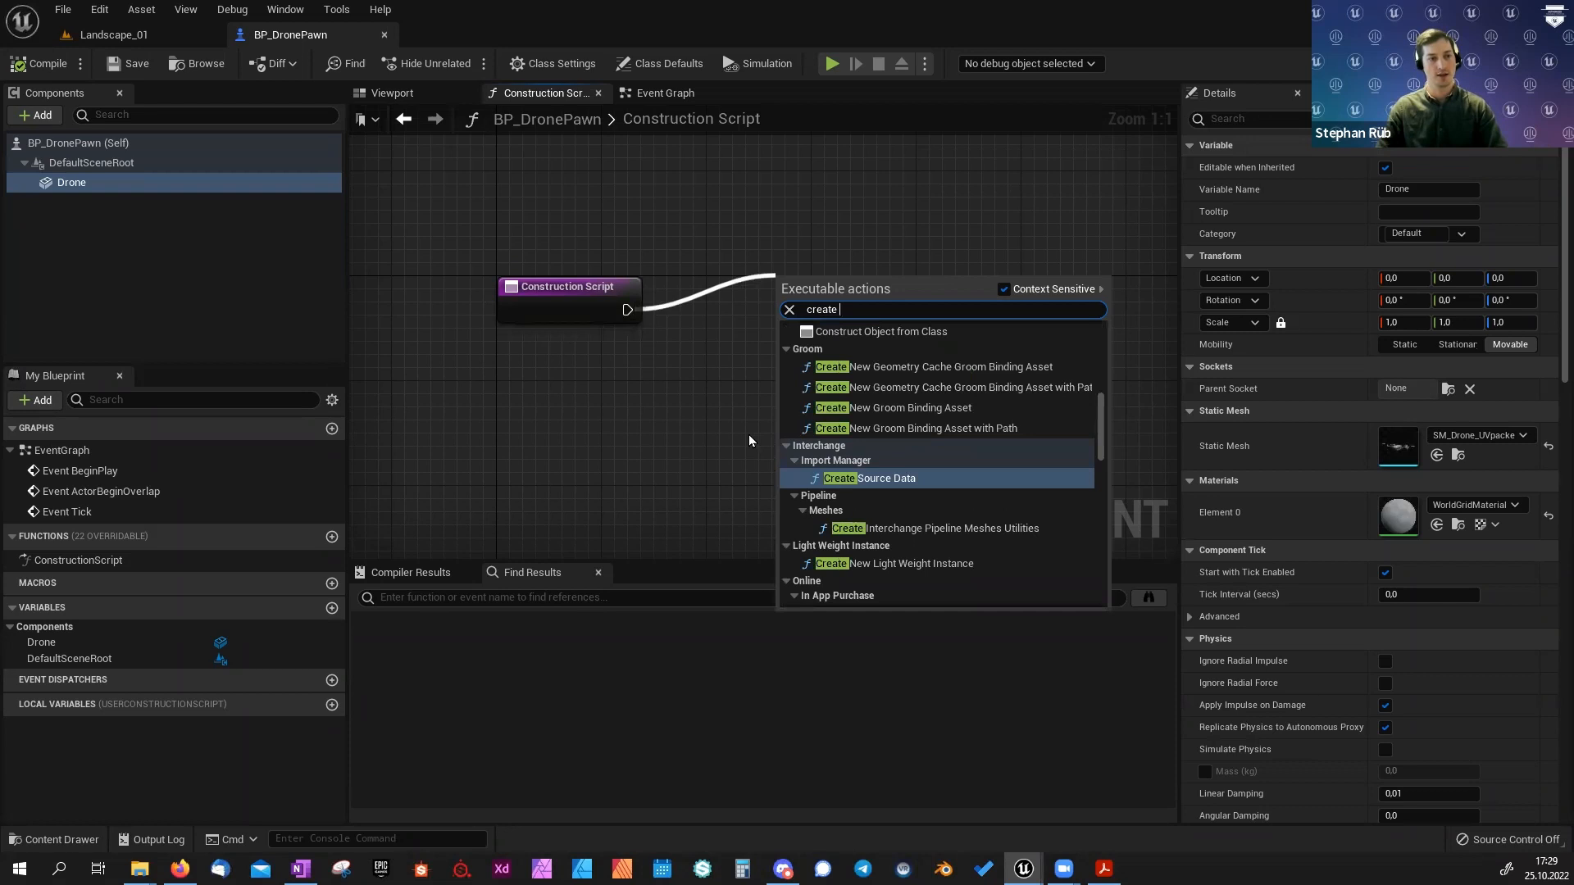
key(Return)
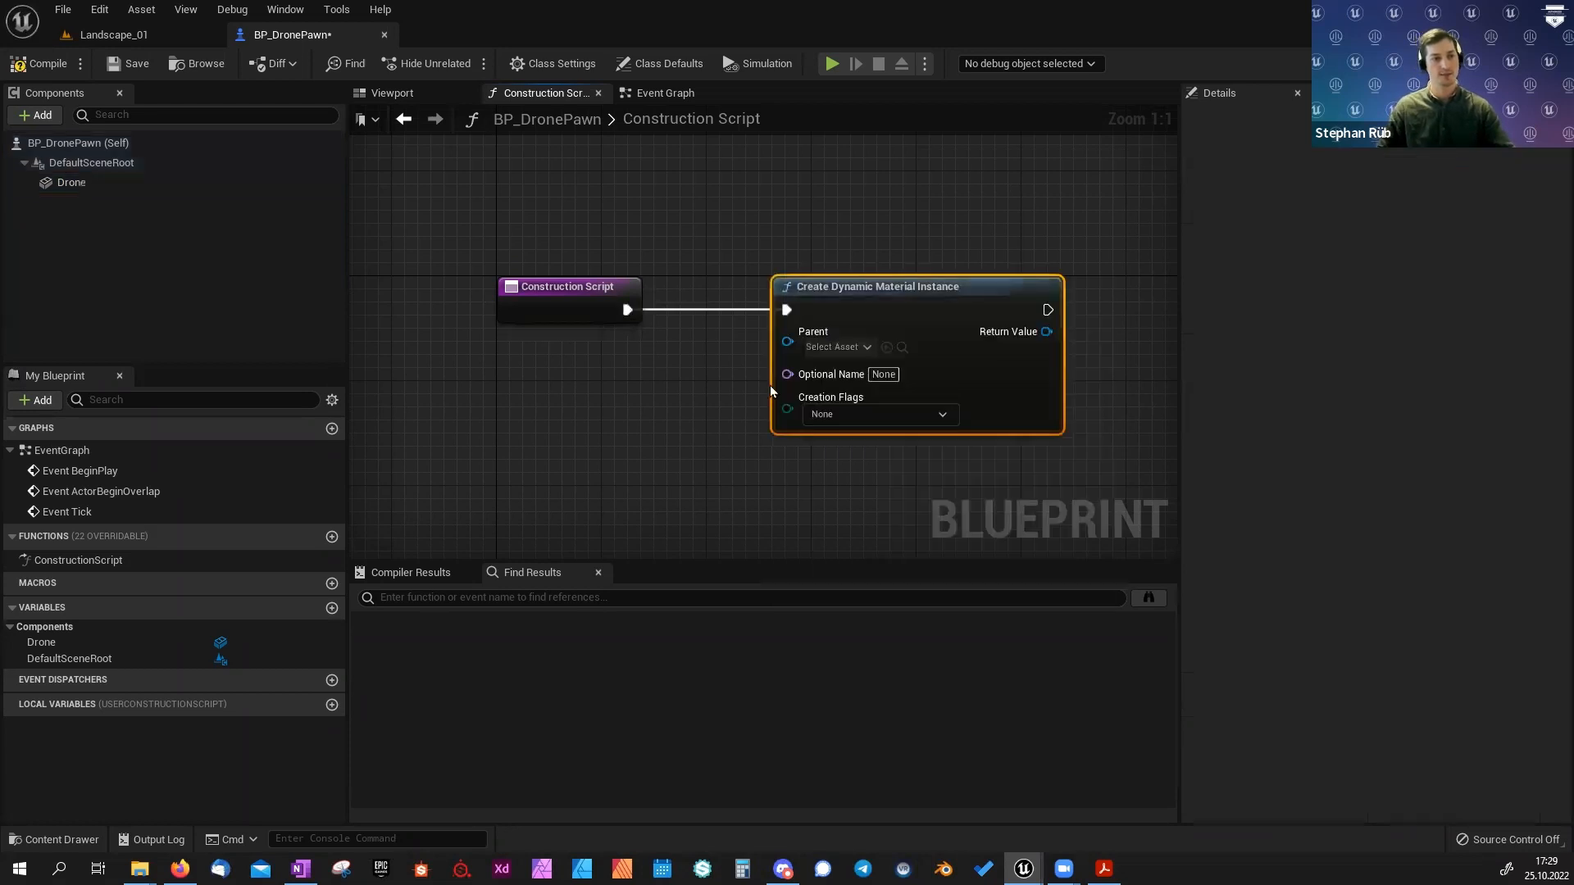
drag(810, 300, 747, 300)
Set the Parent of the Create Dynamic Material Instance node to M_DroneRotation.
click(783, 346)
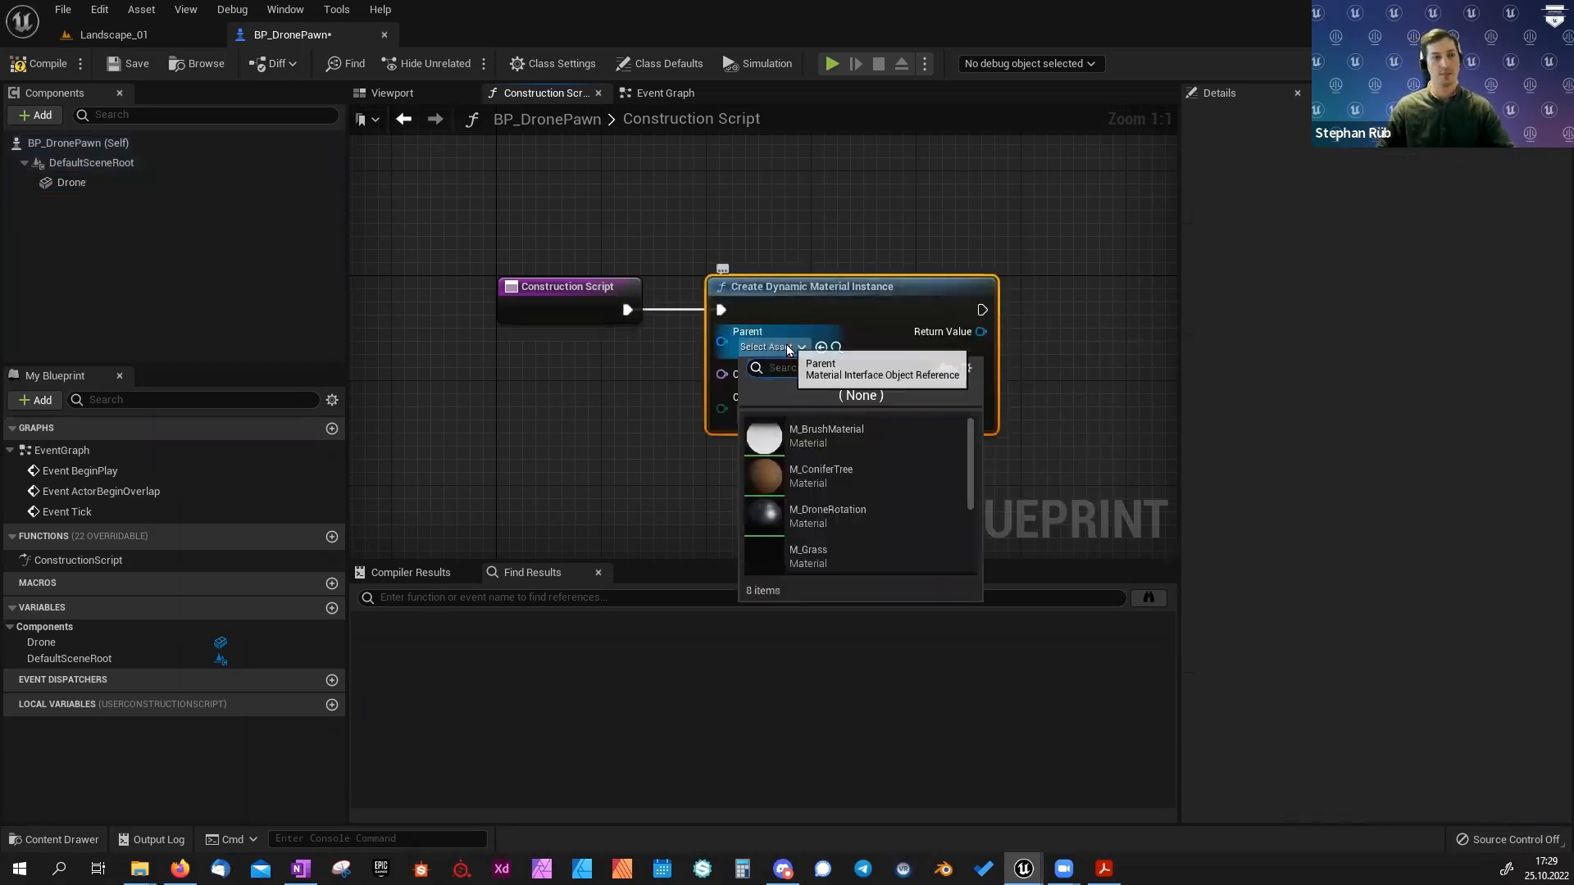
text(drone)
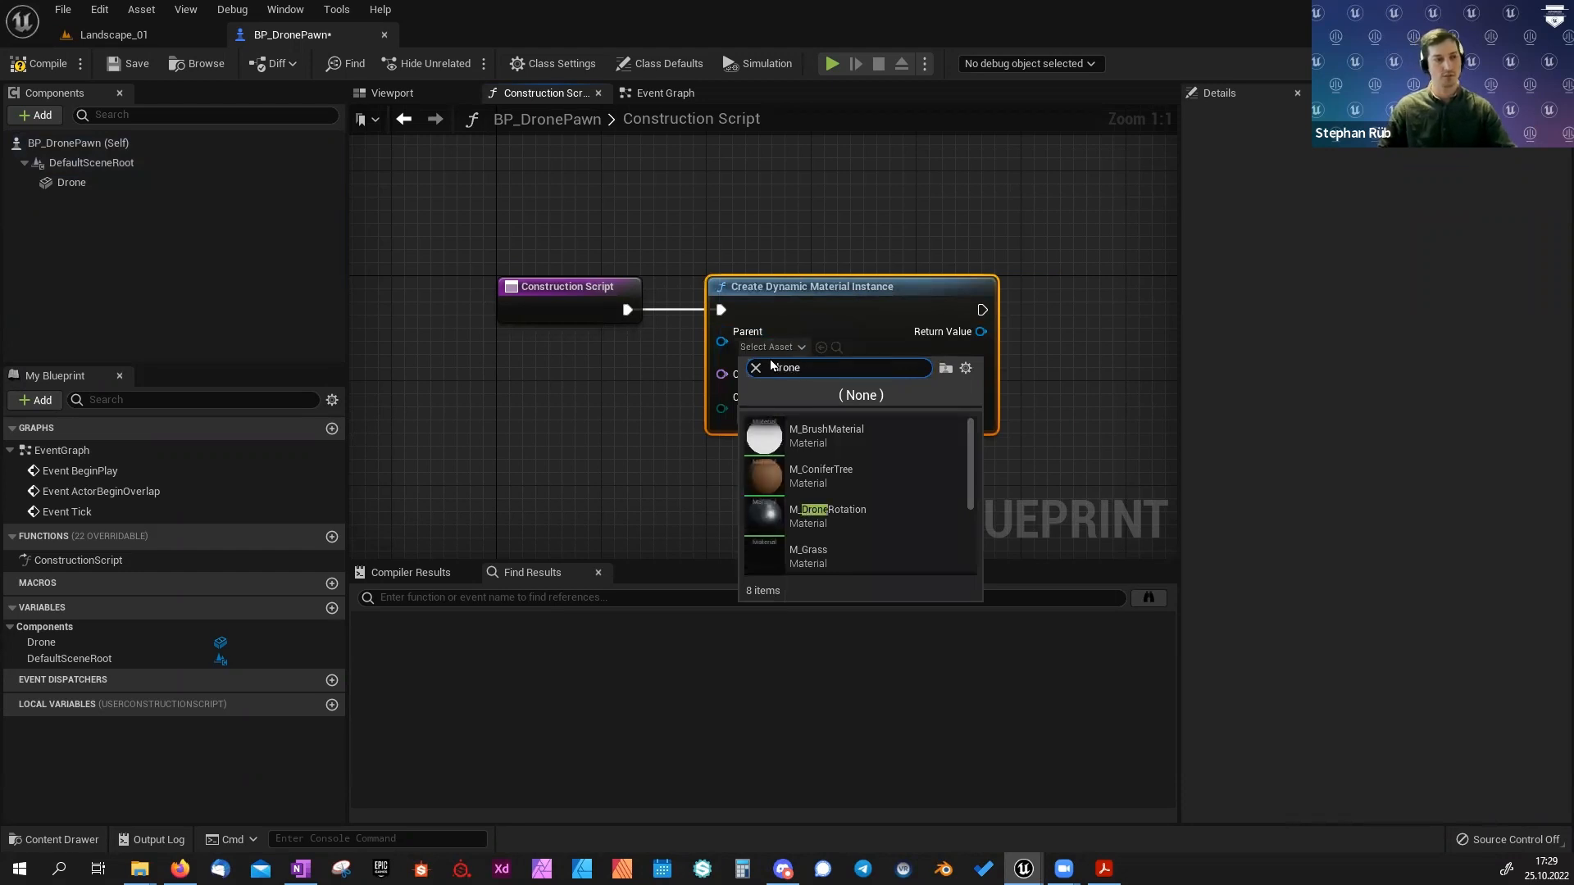
click(837, 518)
Promote the material instance's Return Value to a variable named Drone_DynMAT and align its SET node with the execution line.
right_drag(953, 448, 796, 433)
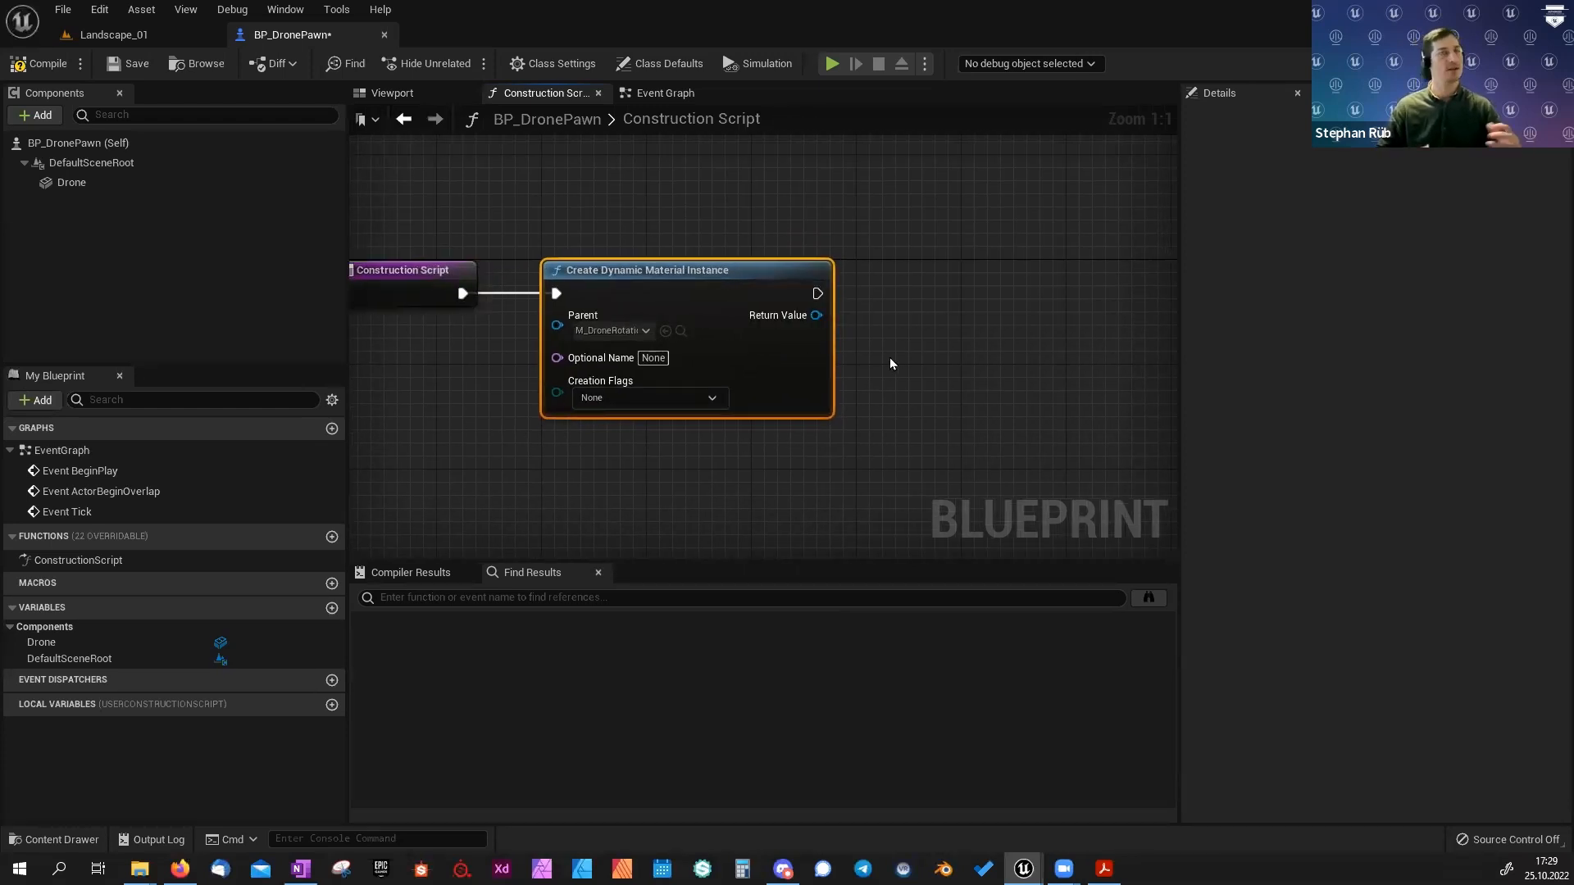
right_click(816, 318)
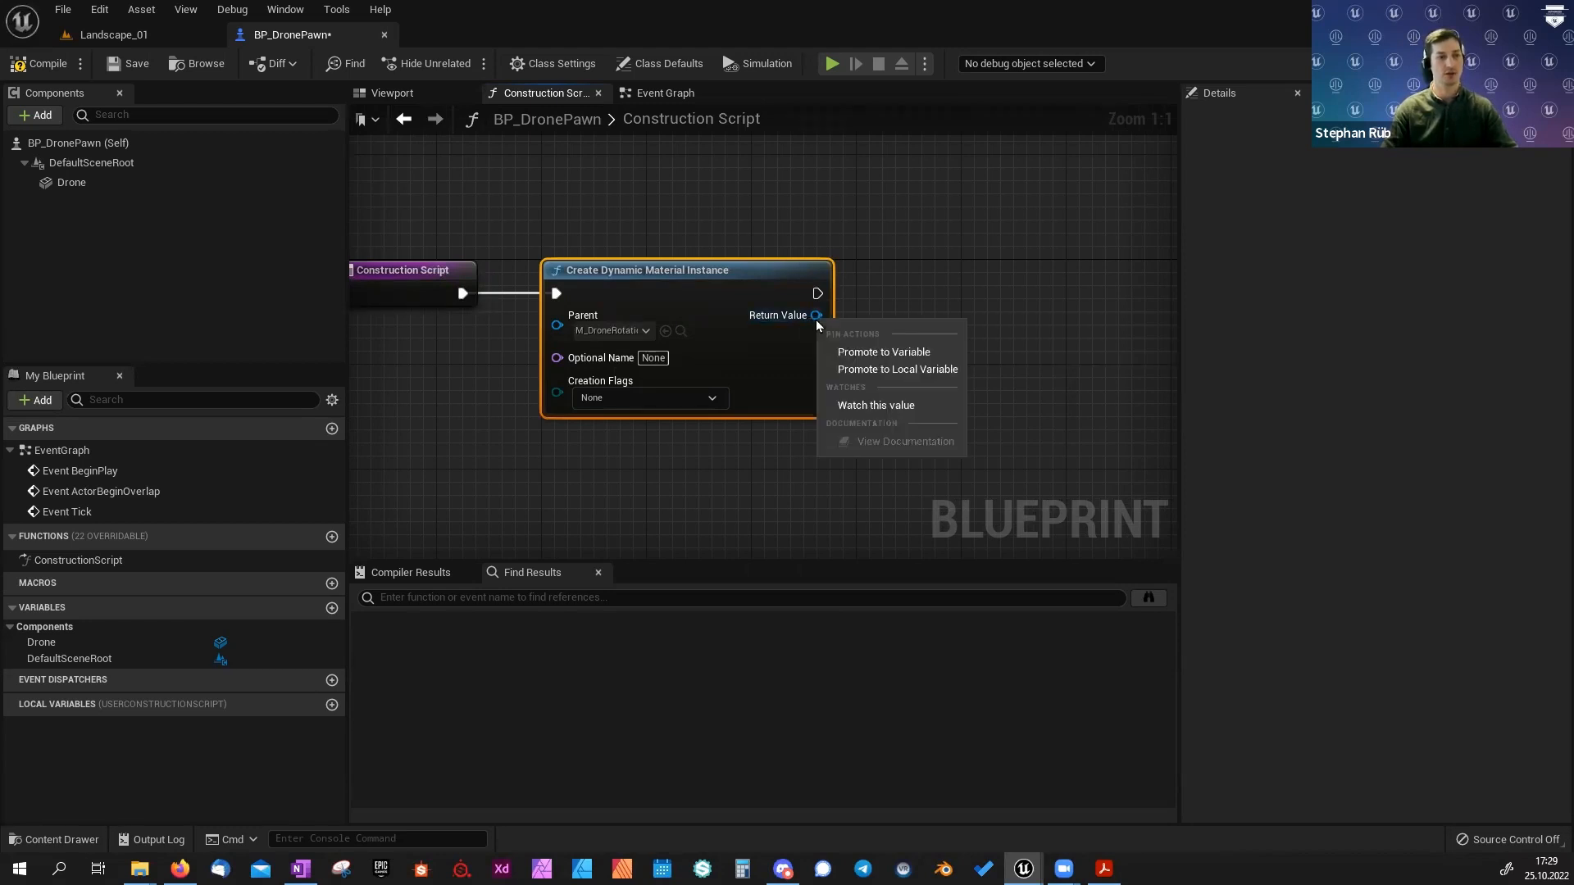
click(873, 351)
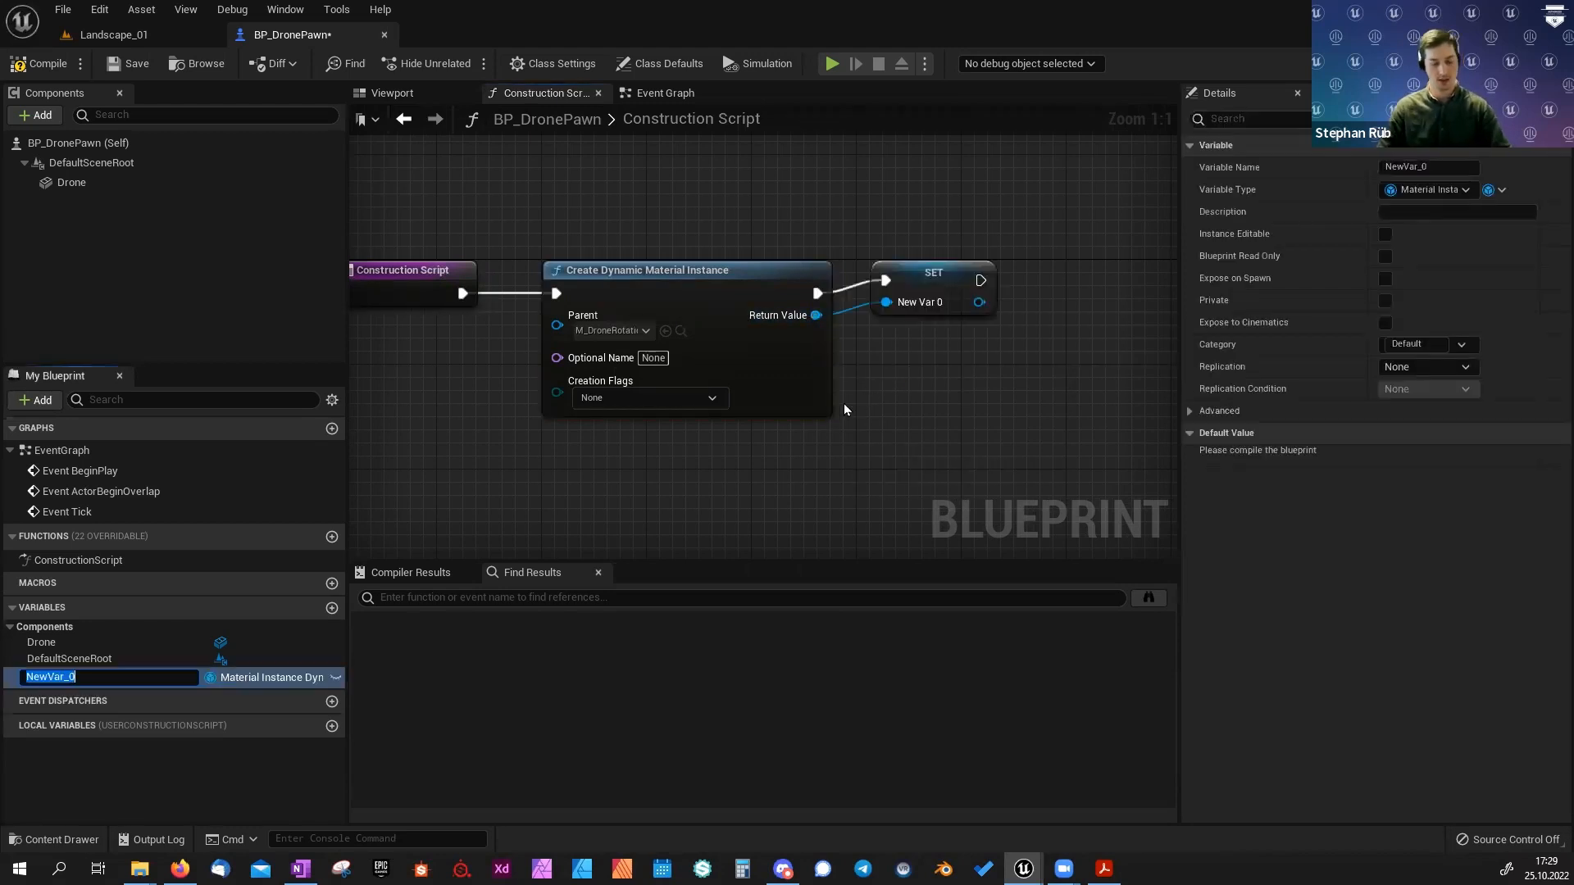
text(Drone_Dy)
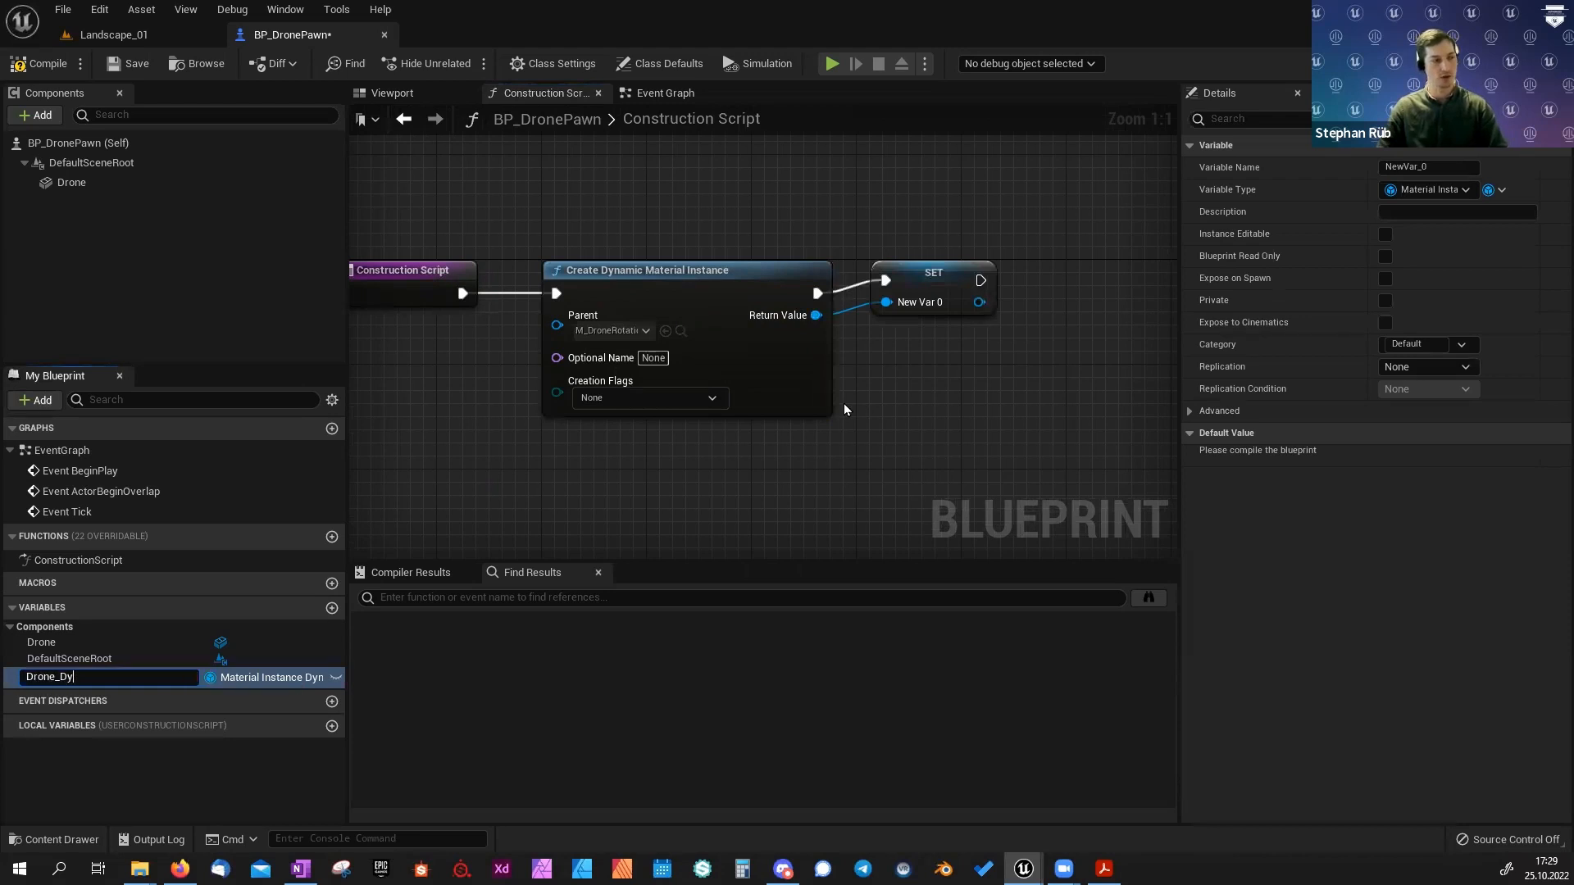
text(nMAt)
key(Return)
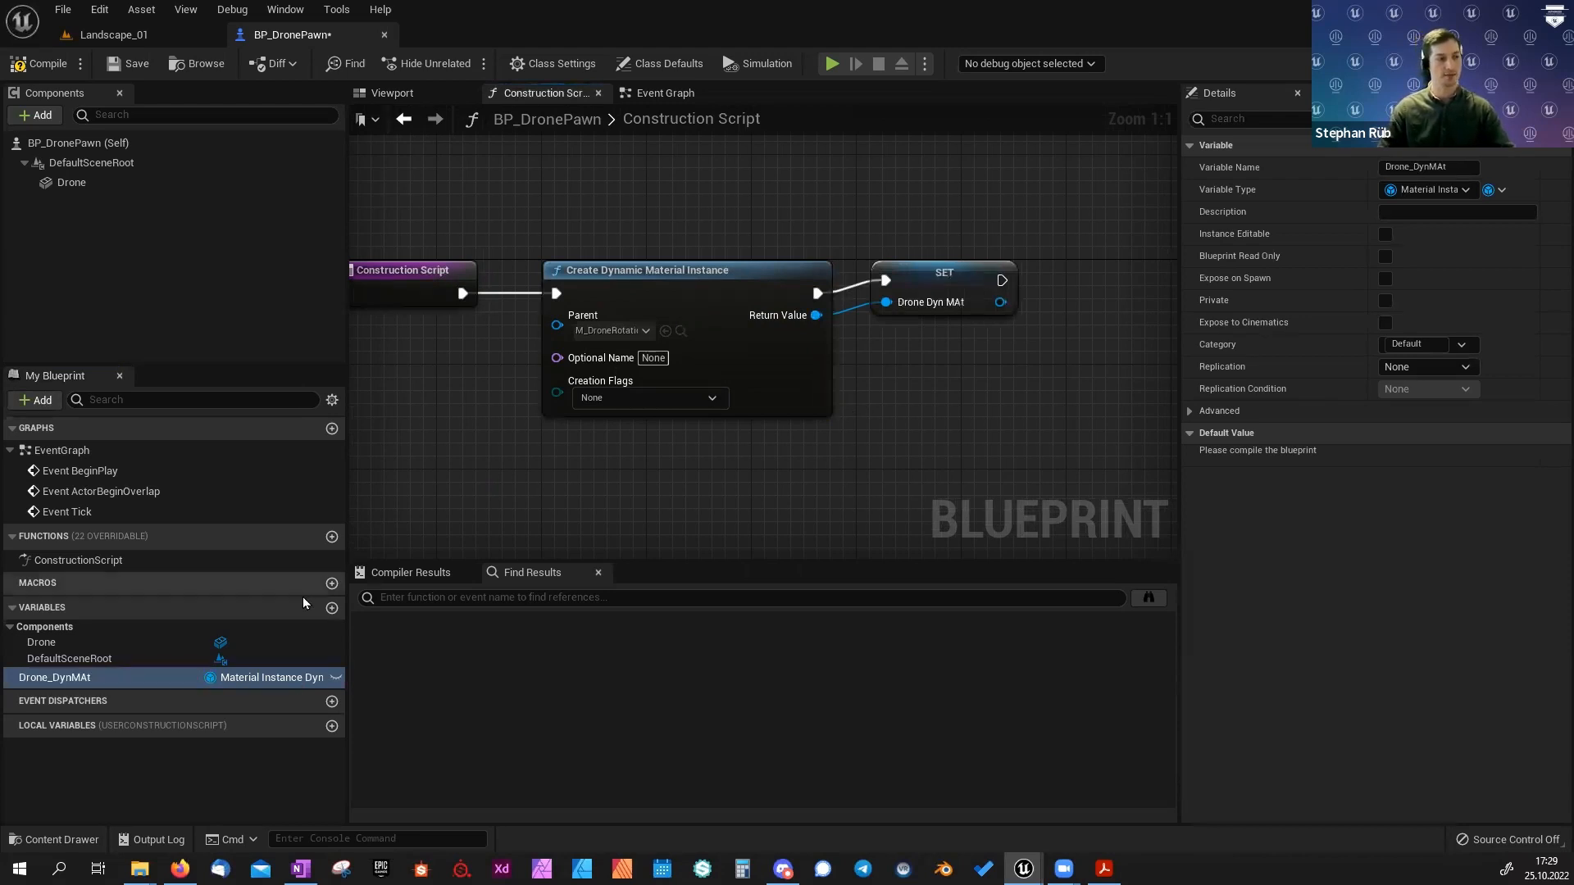
click(98, 677)
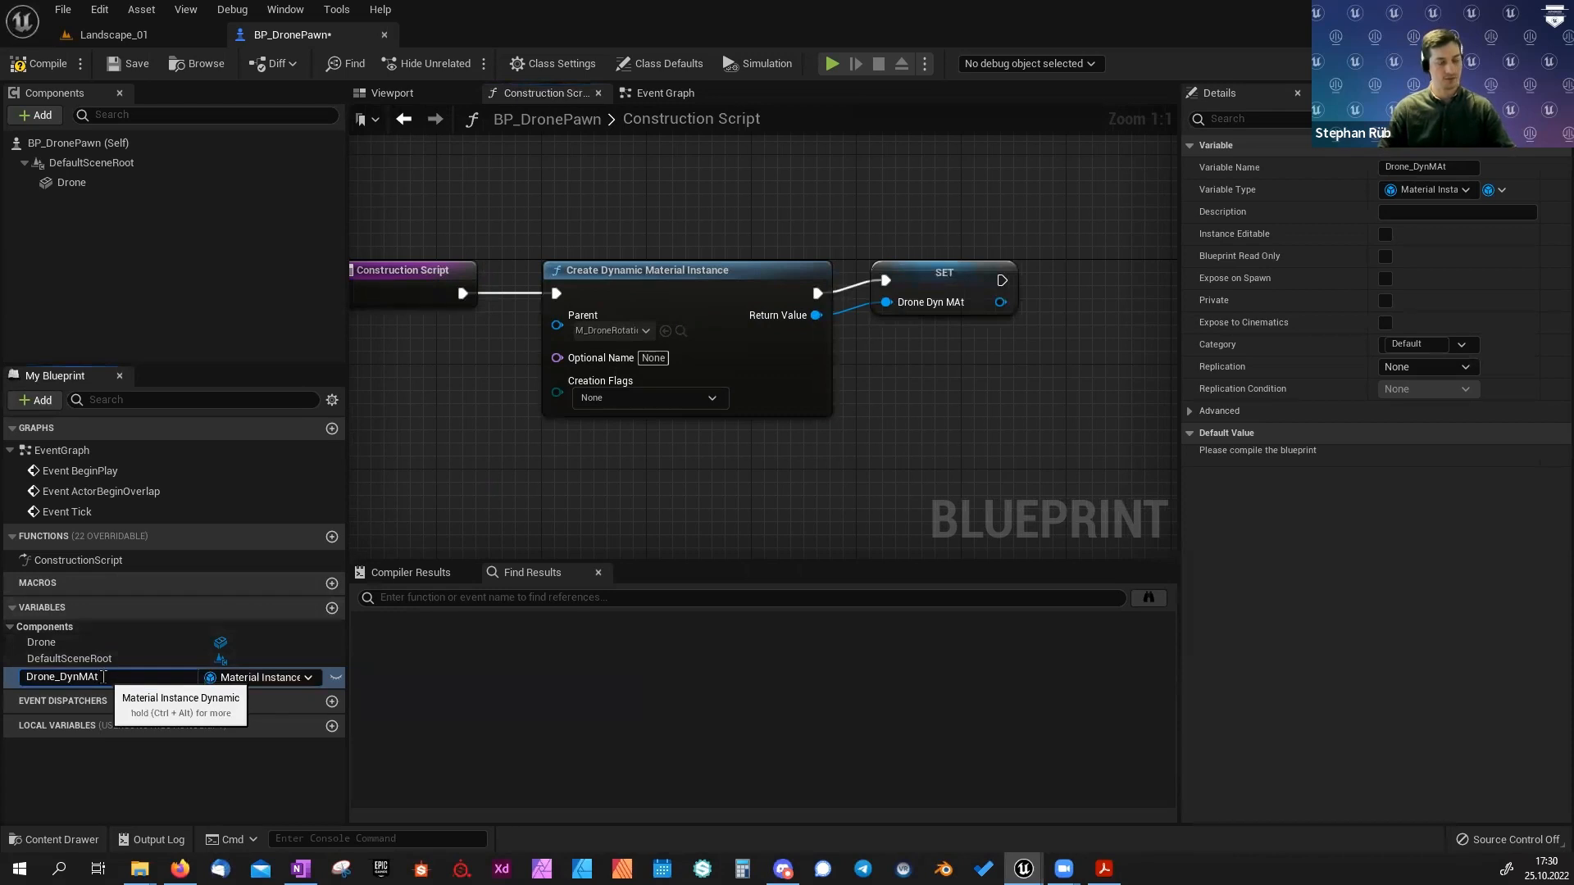
key(BackSpace)
text(T)
key(Return)
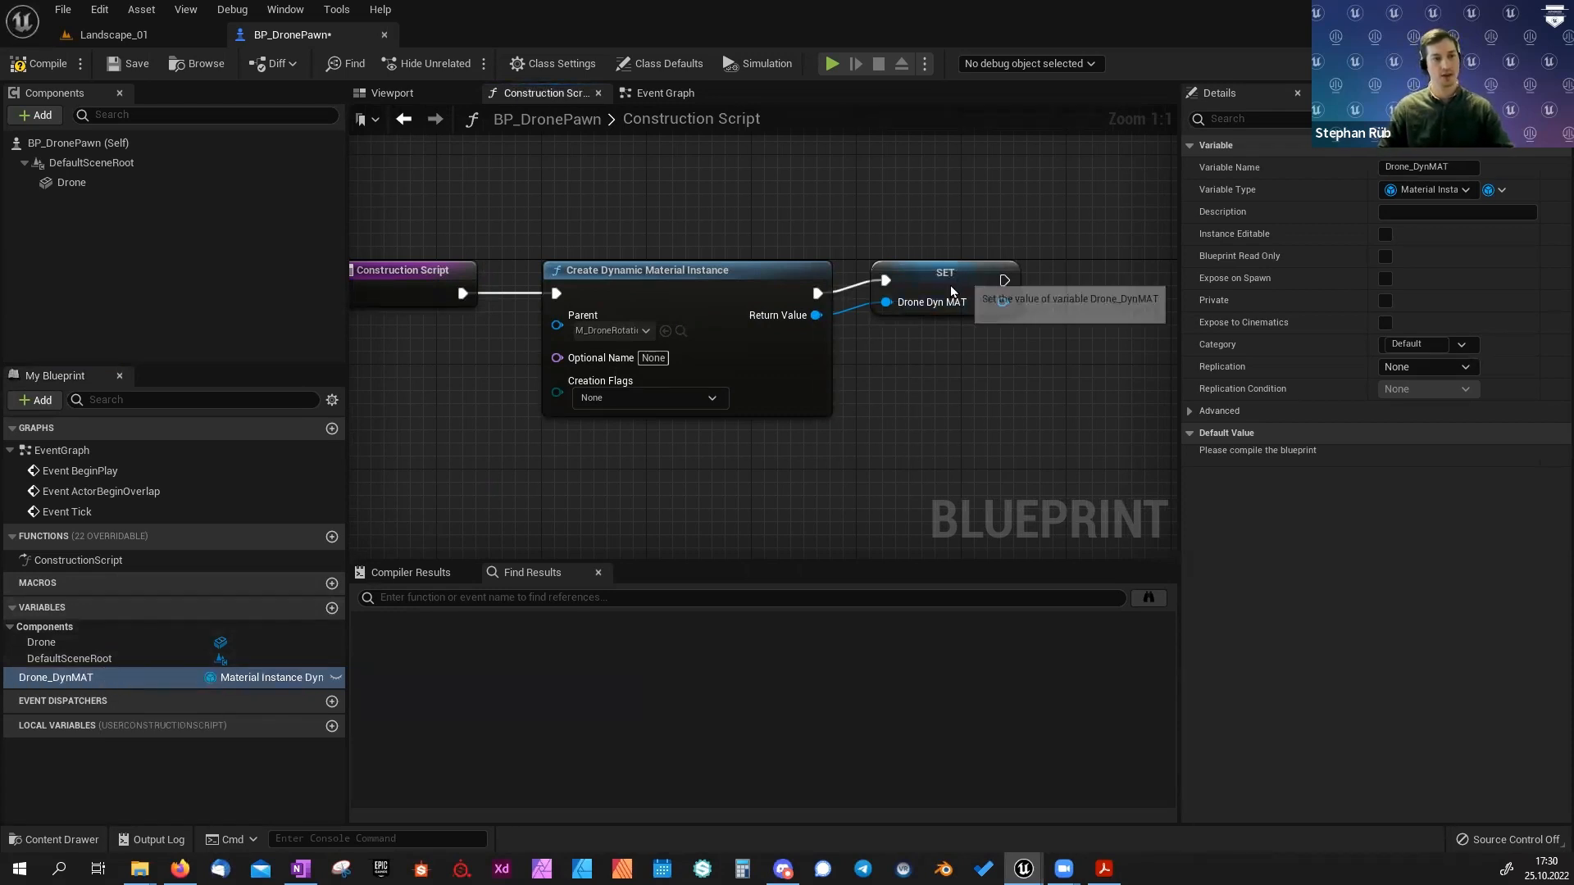
drag(951, 291, 938, 304)
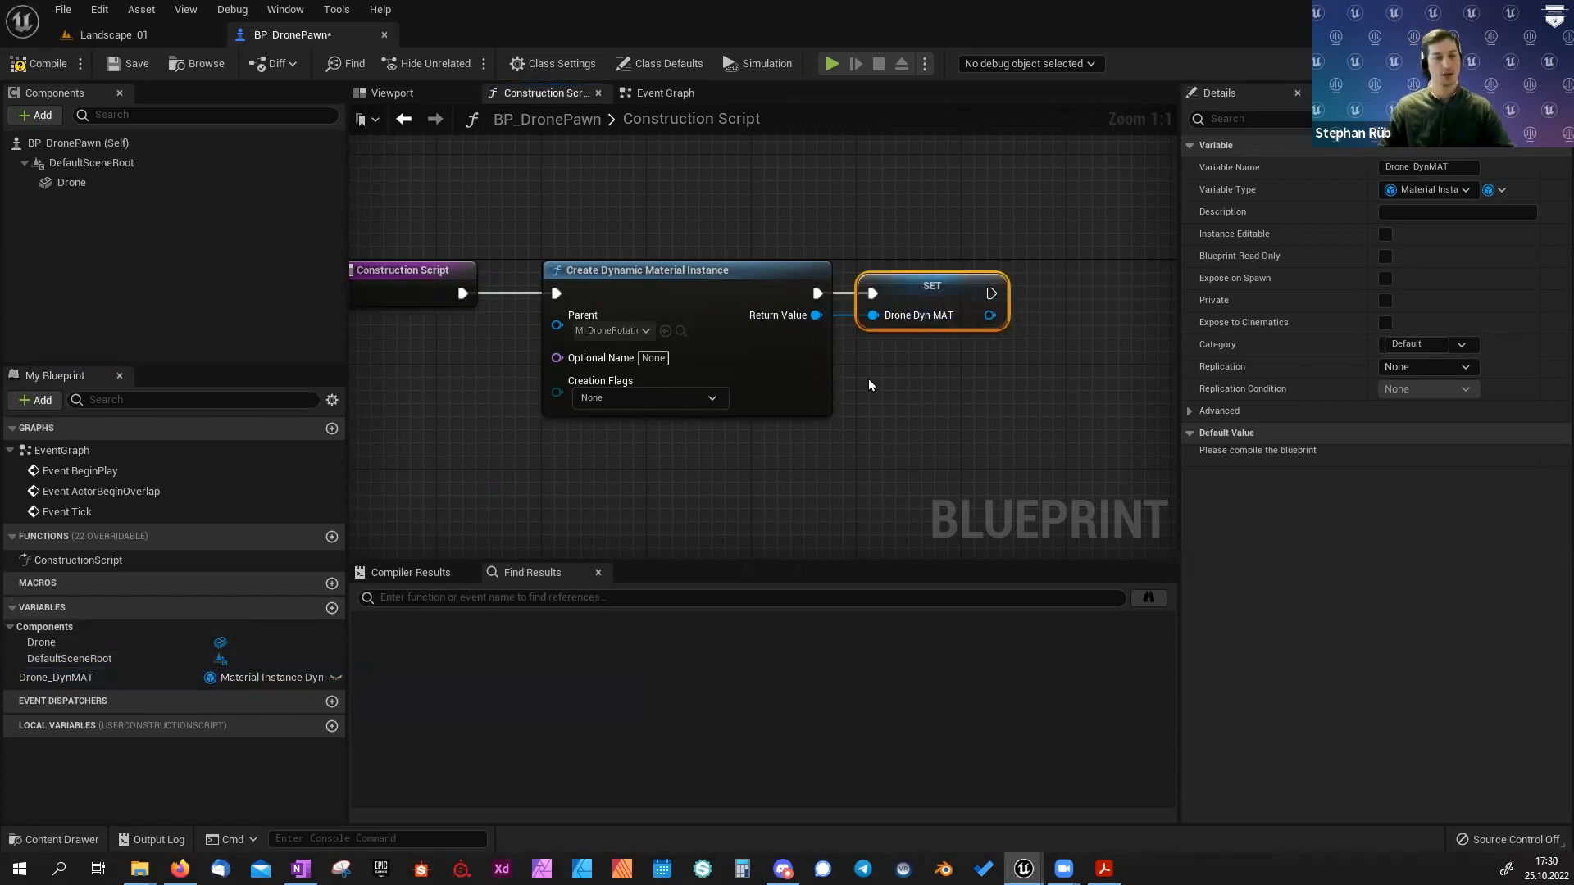
Add a Set Material node targeting the Drone component after the SET node, feed it Drone_DynMAT, and check the drone in the viewport.
right_drag(870, 385, 815, 384)
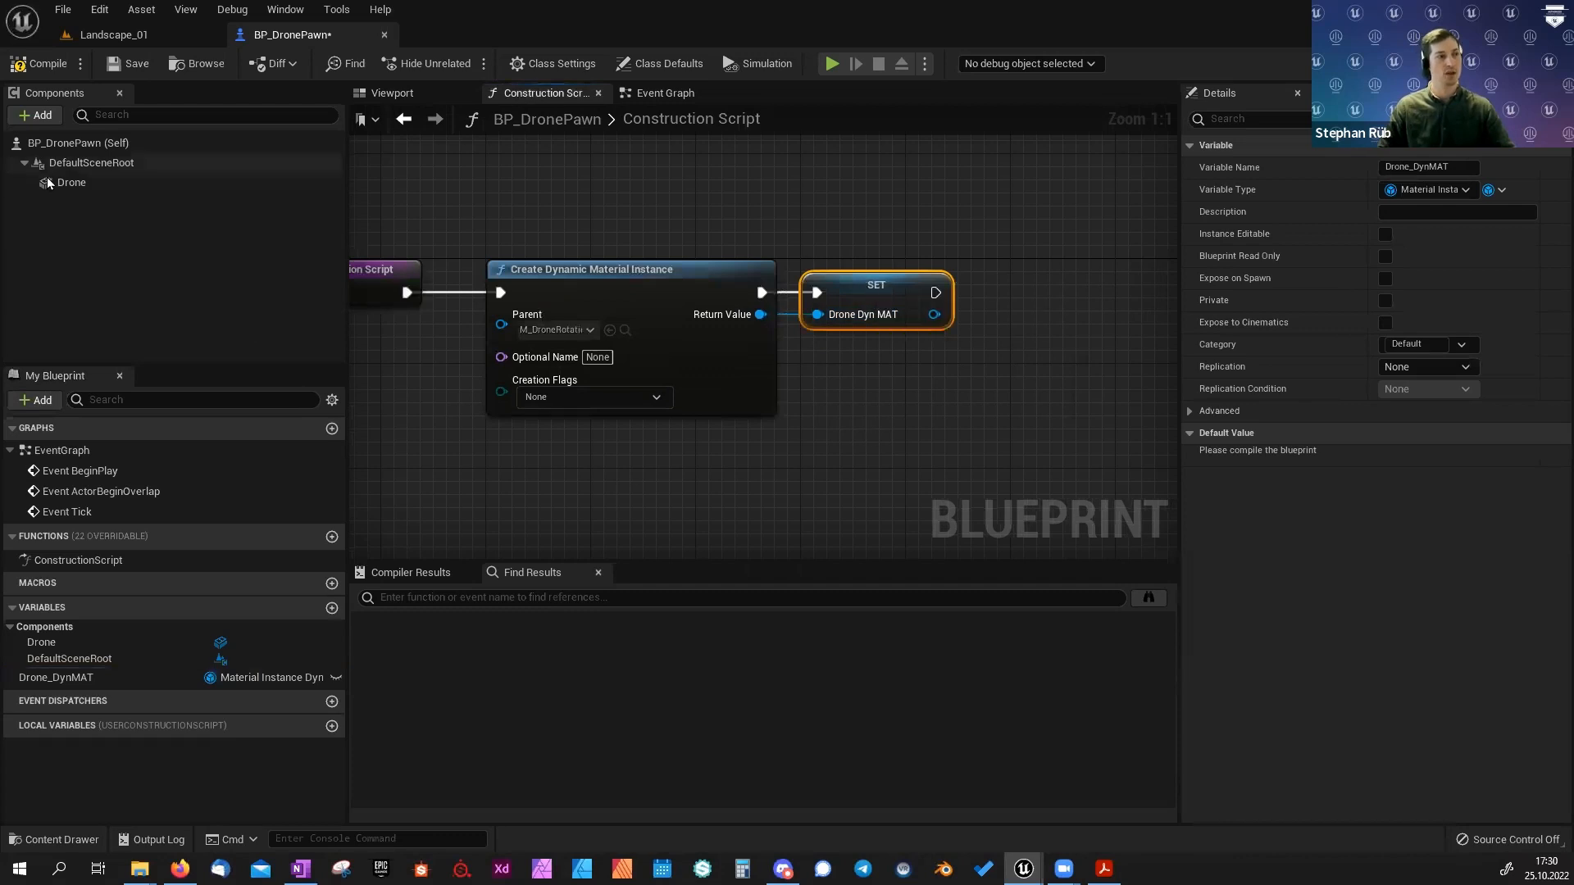
drag(76, 184, 763, 437)
drag(842, 367, 844, 369)
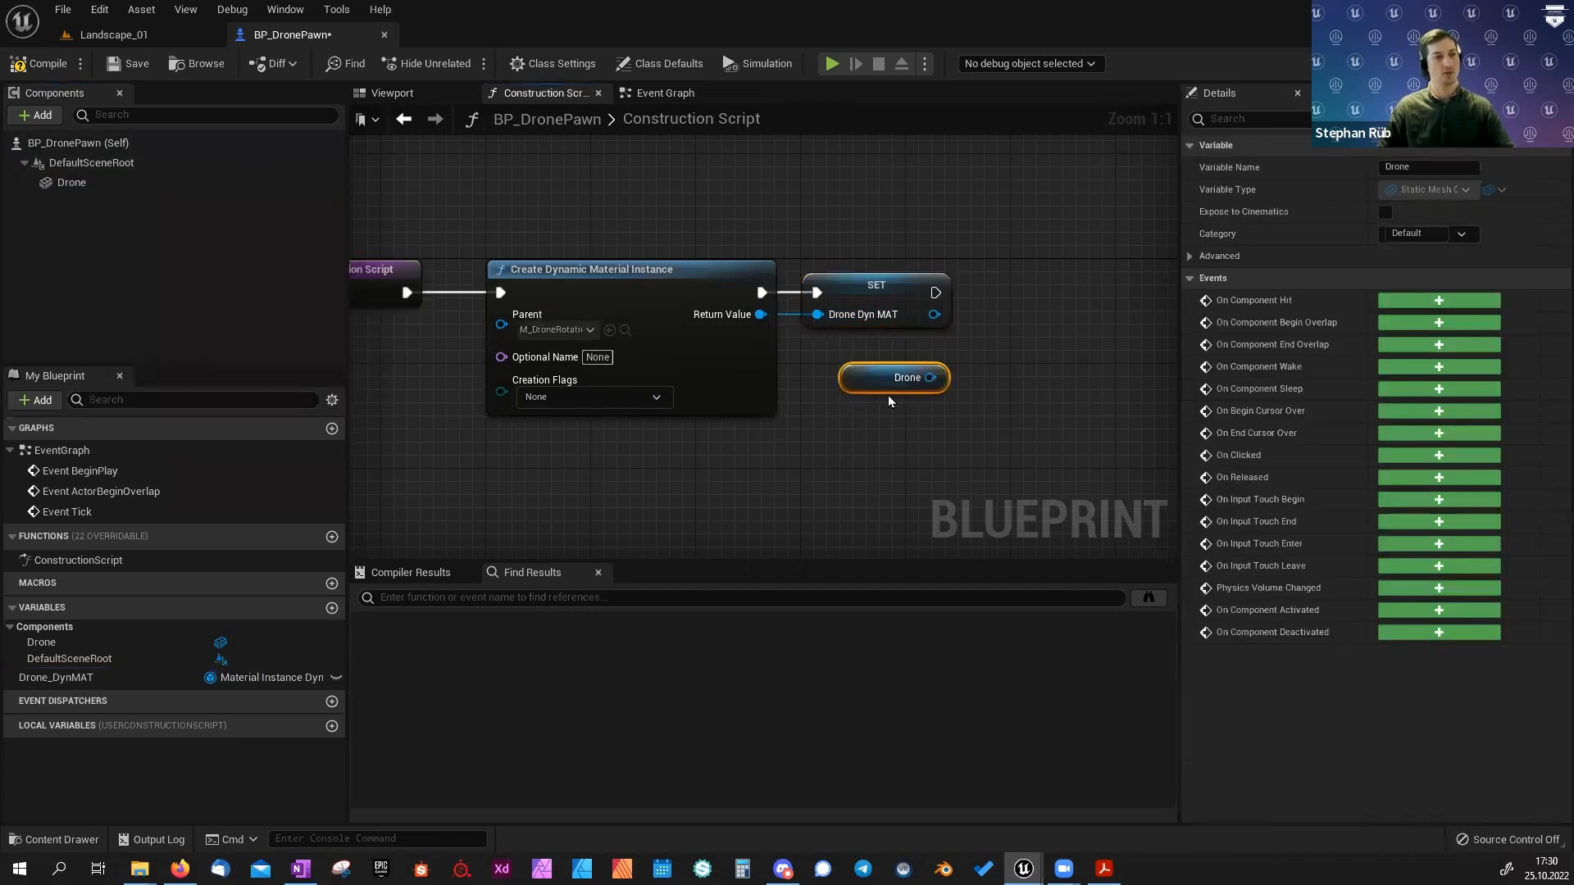
drag(938, 373, 1025, 374)
text(set materi)
key(Return)
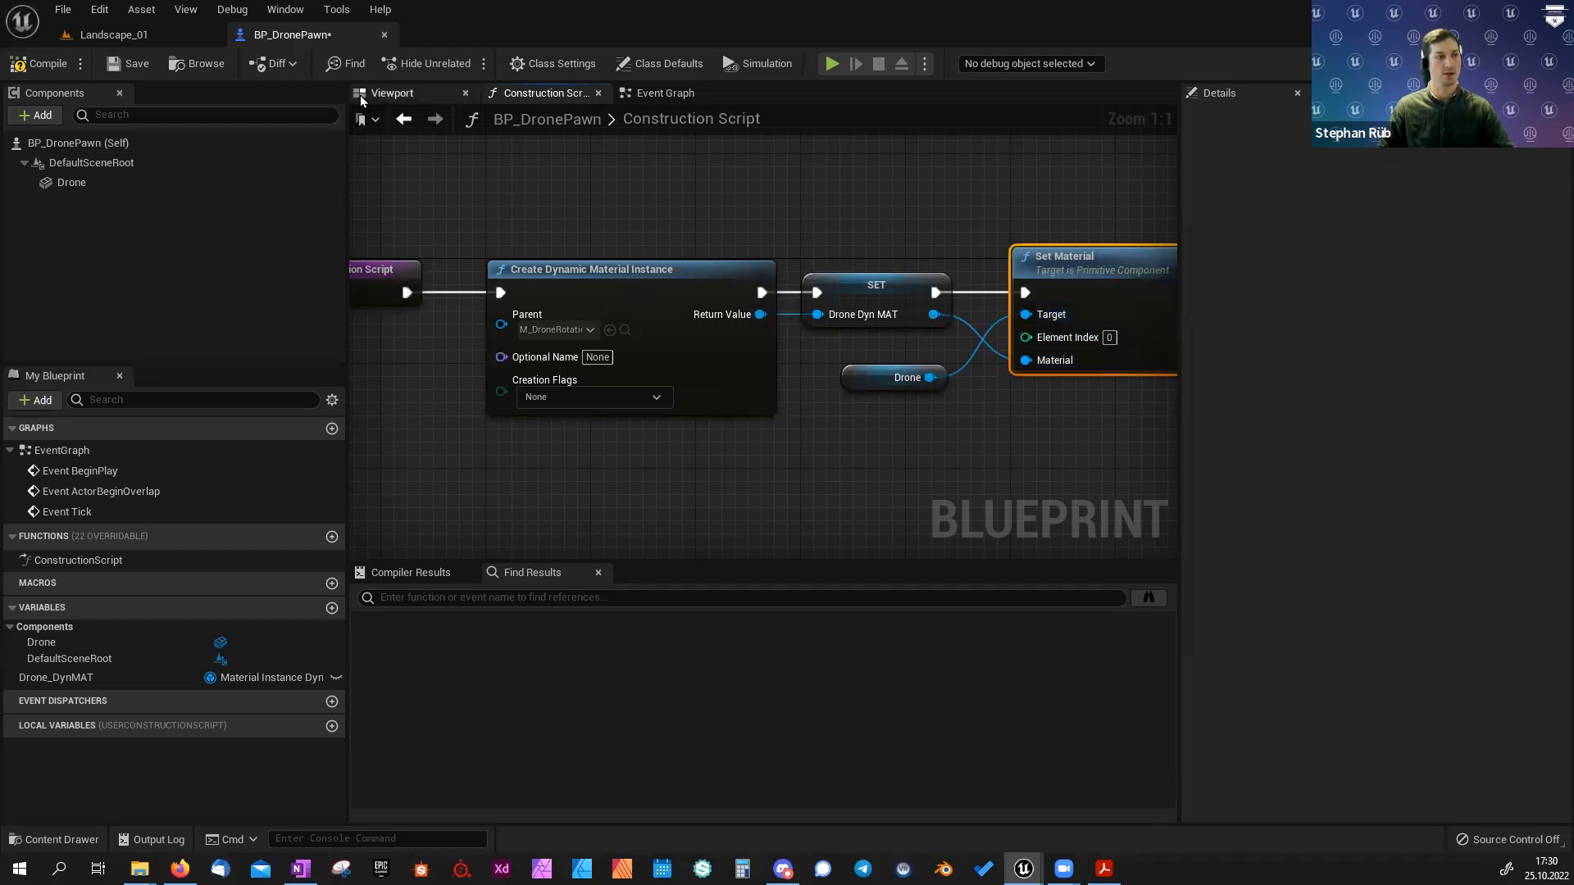
right_drag(1051, 315, 913, 308)
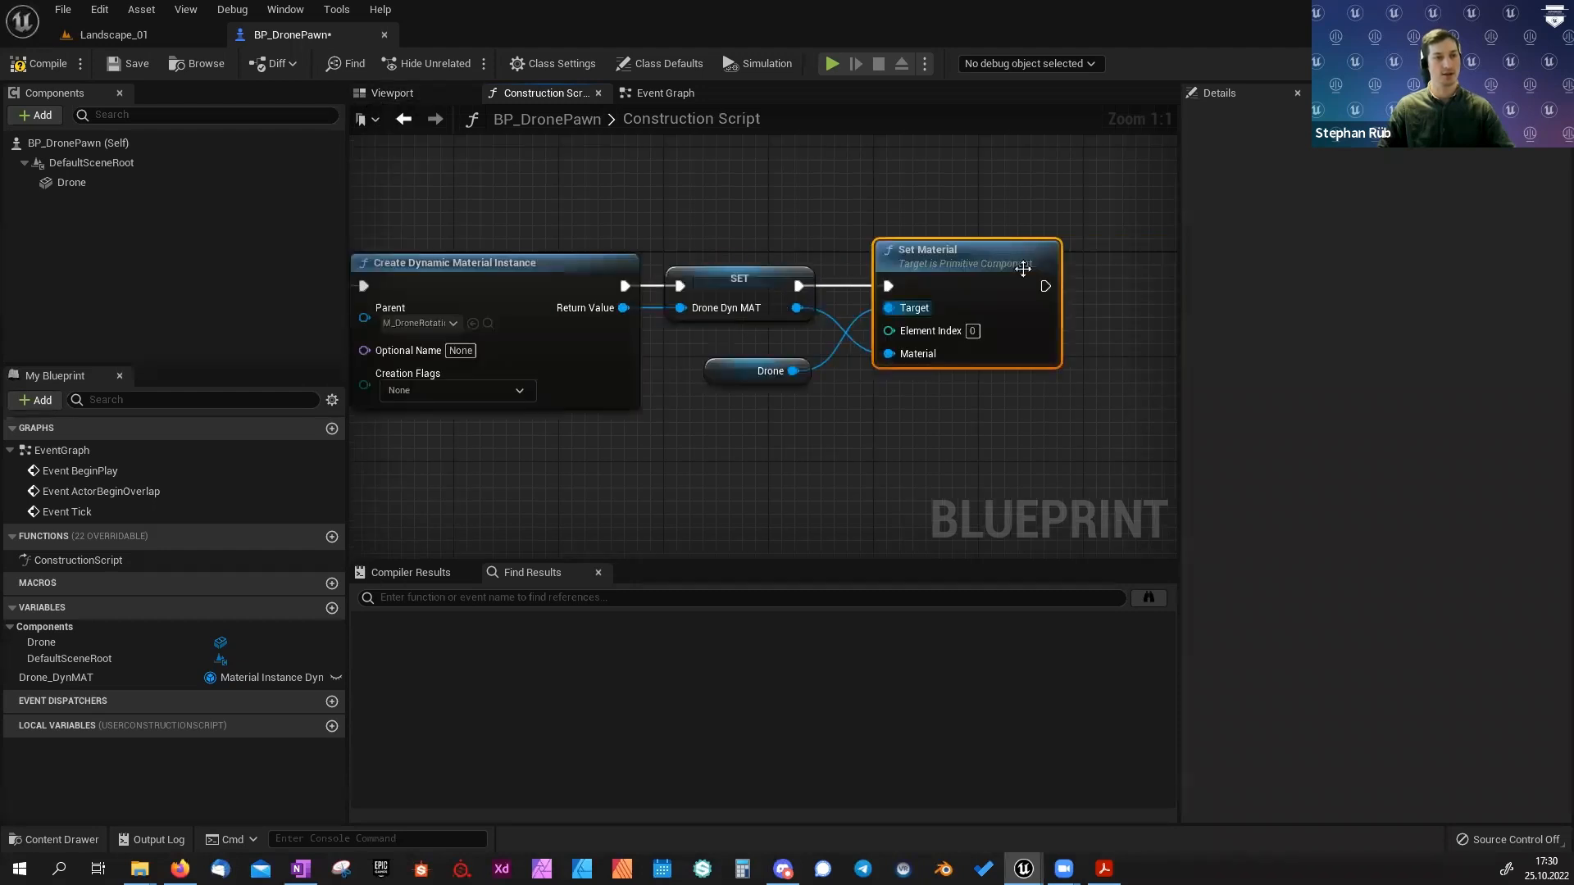
click(406, 96)
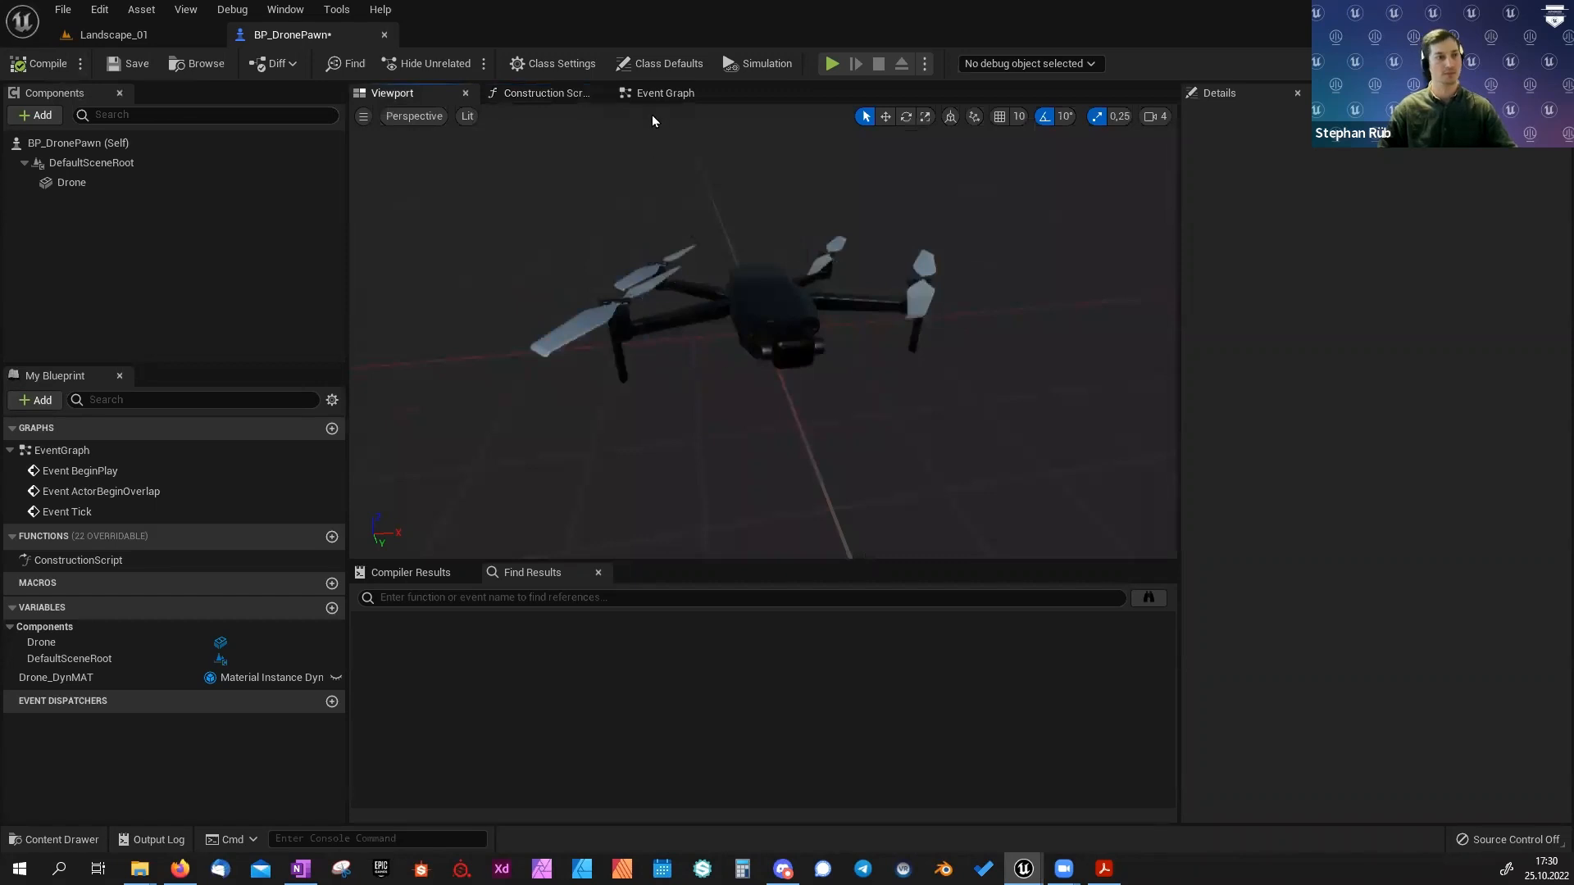
click(660, 94)
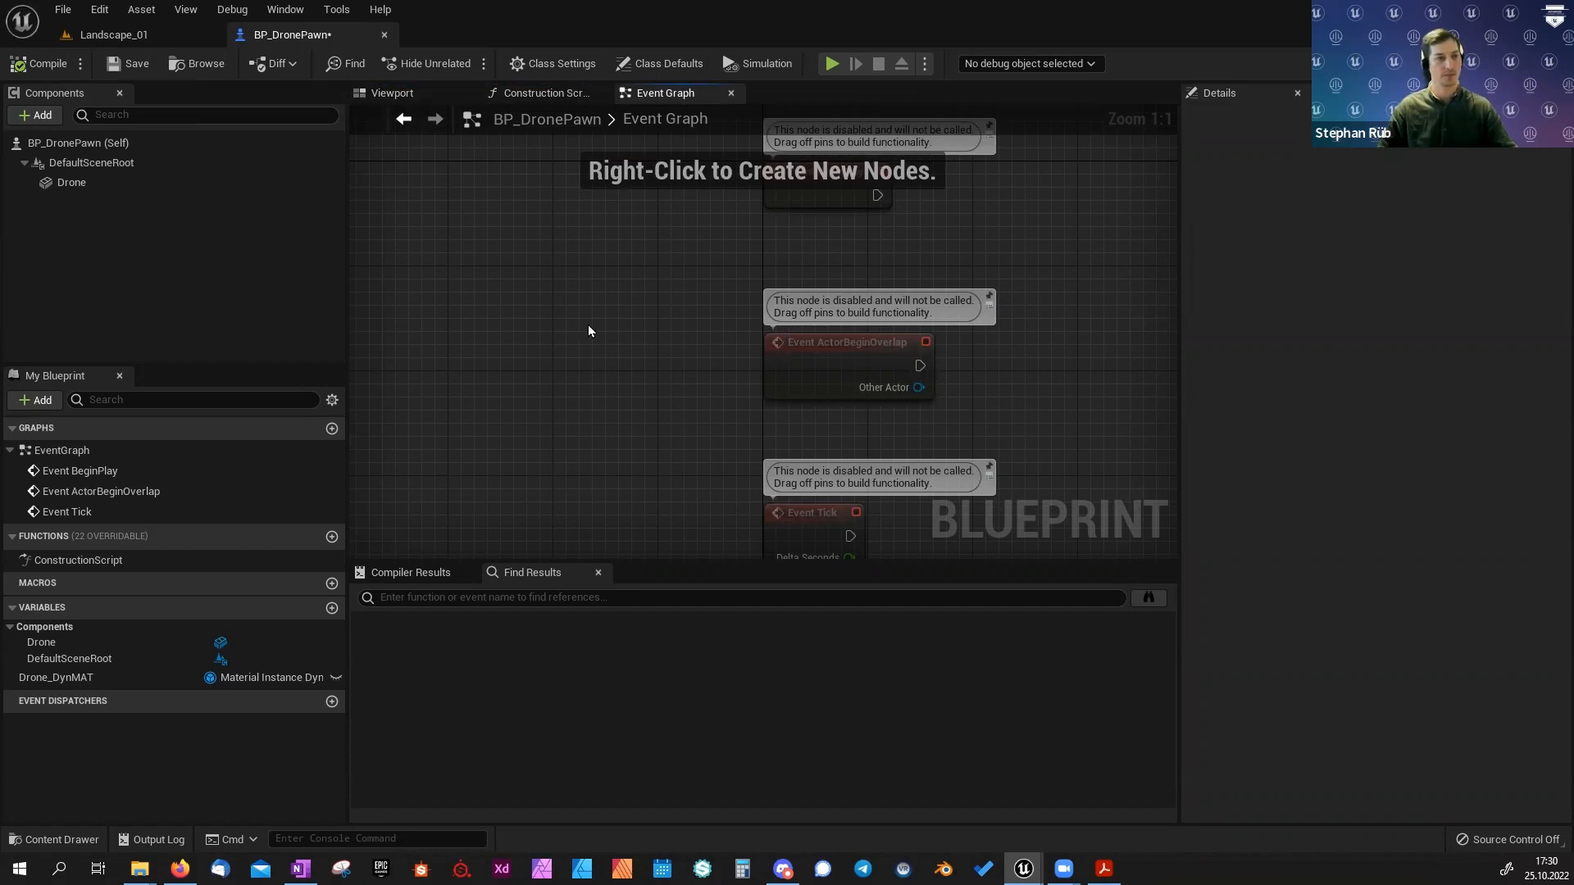
right_drag(463, 221, 395, 227)
Add a Box Collision component under the DefaultSceneRoot of BP_DronePawn.
click(416, 95)
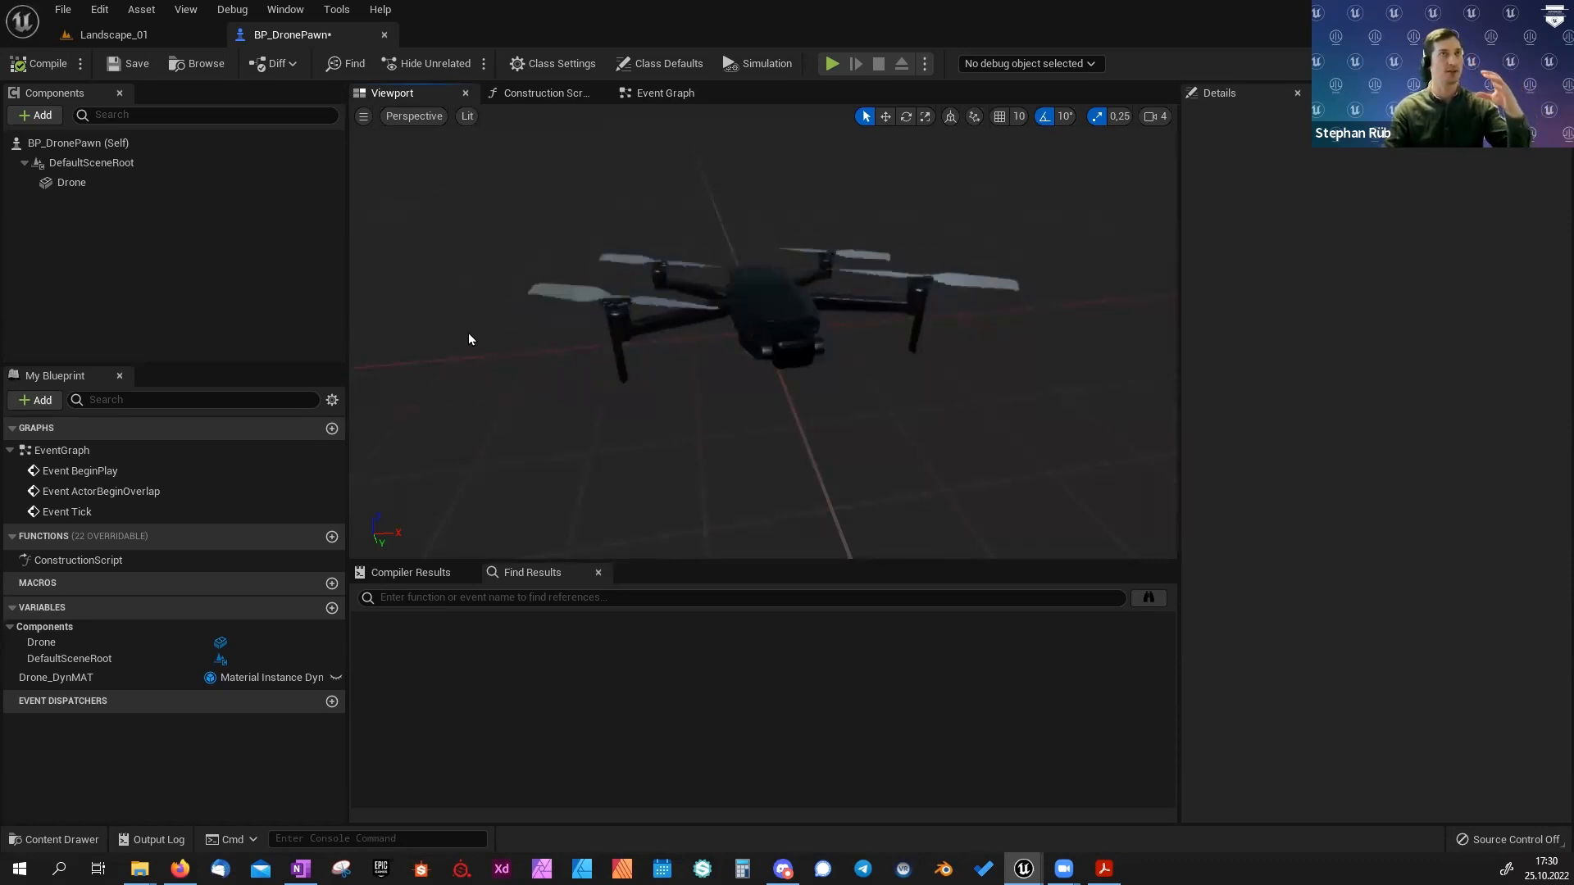
click(55, 184)
click(82, 163)
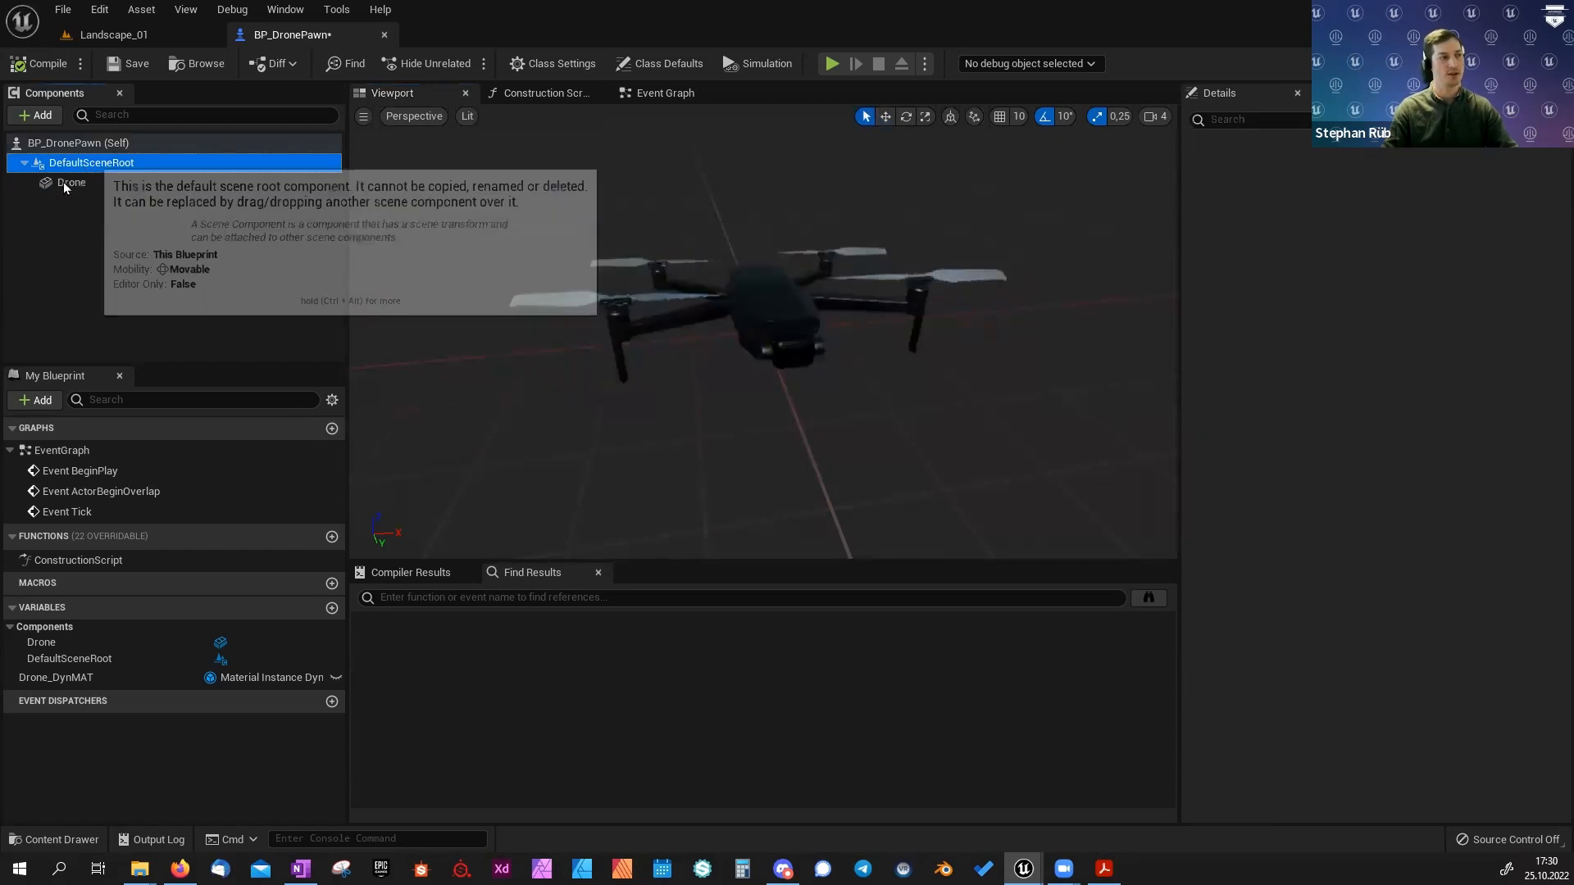
click(41, 116)
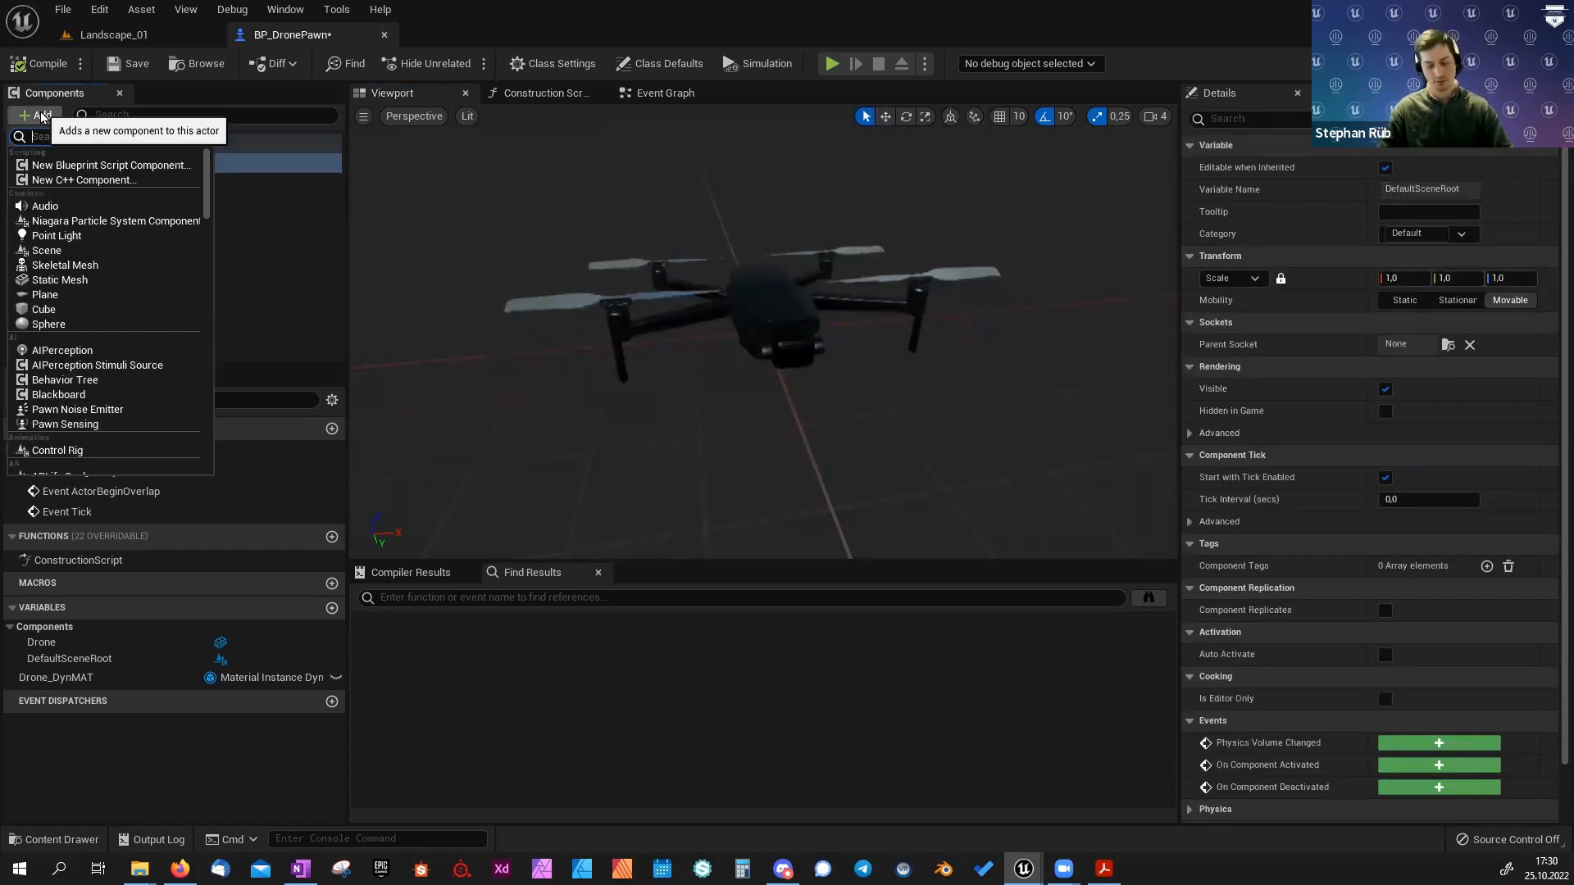
text(box)
key(Return)
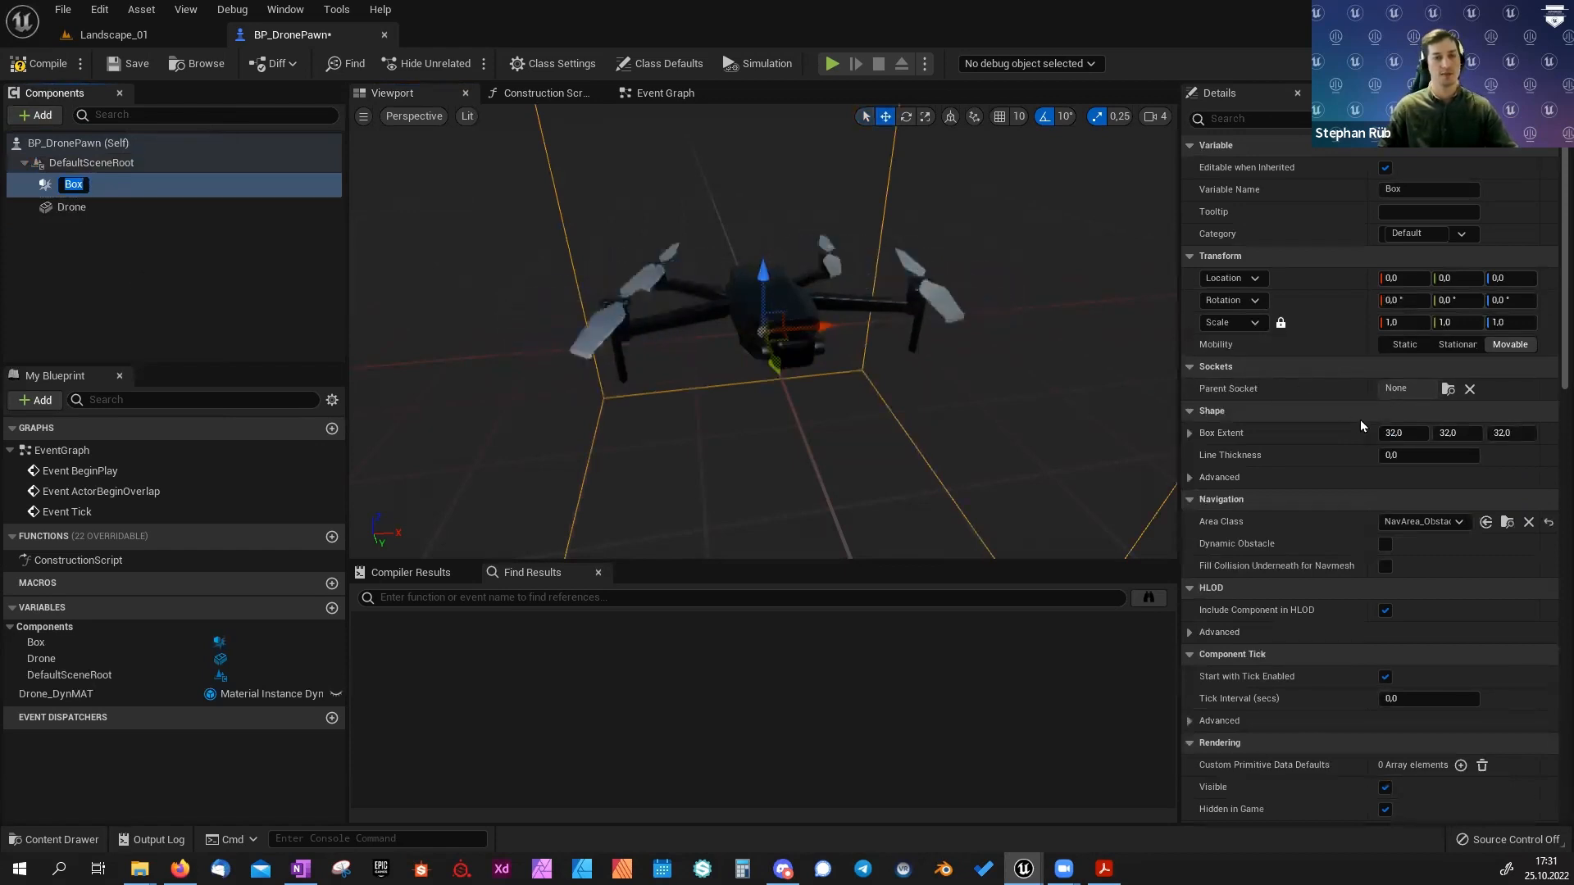
Set the Box component's Box Extent to 18 in X, 28.5 in Y and 6 in Z.
click(1390, 434)
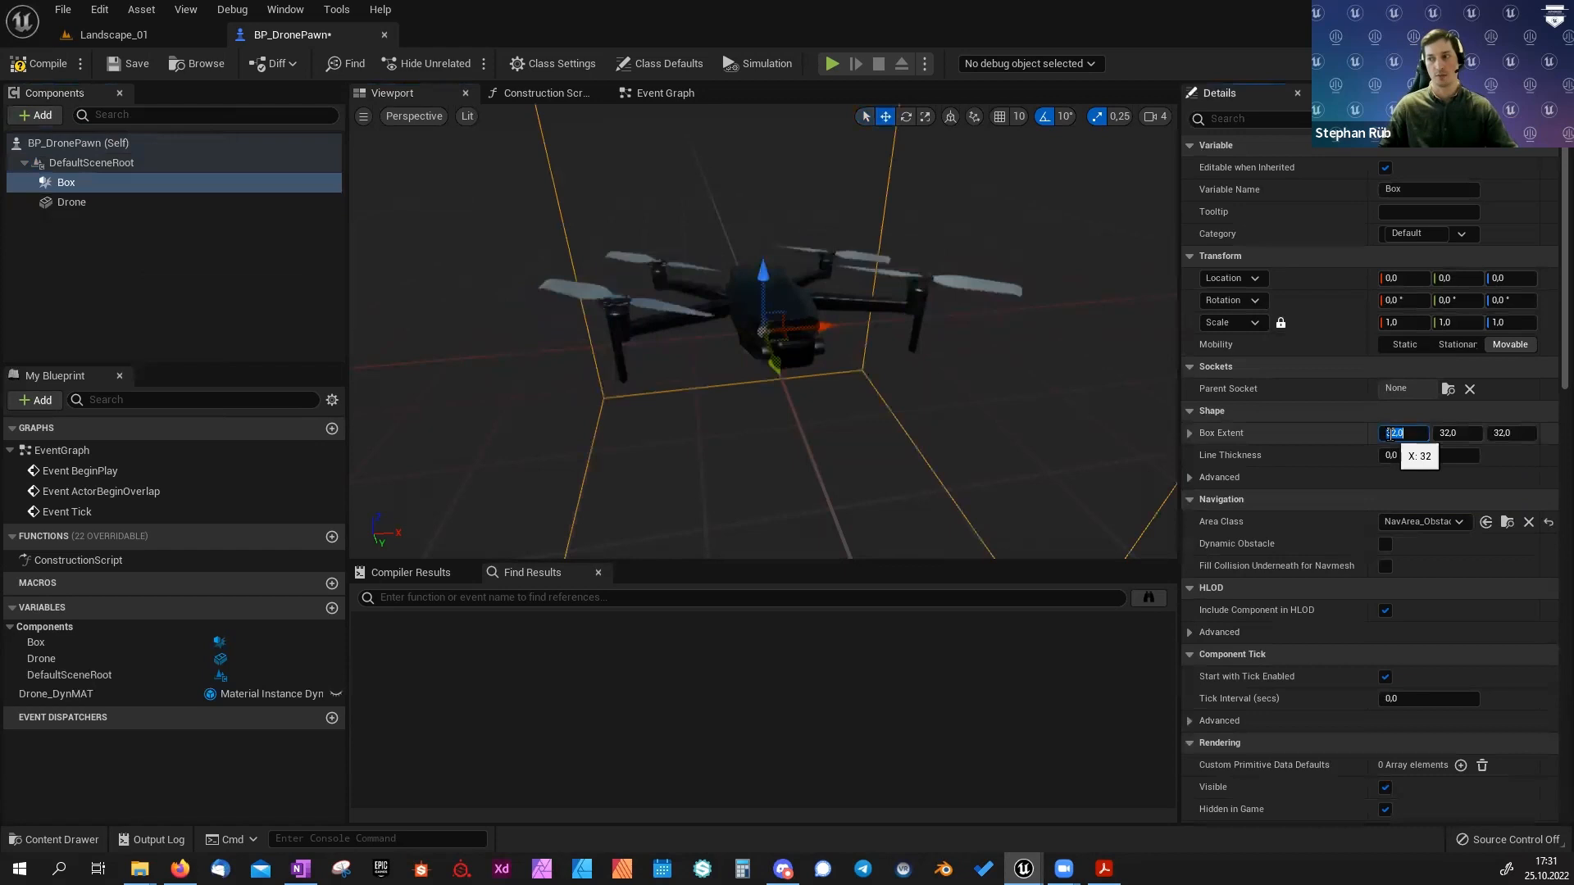
text(18)
click(1447, 433)
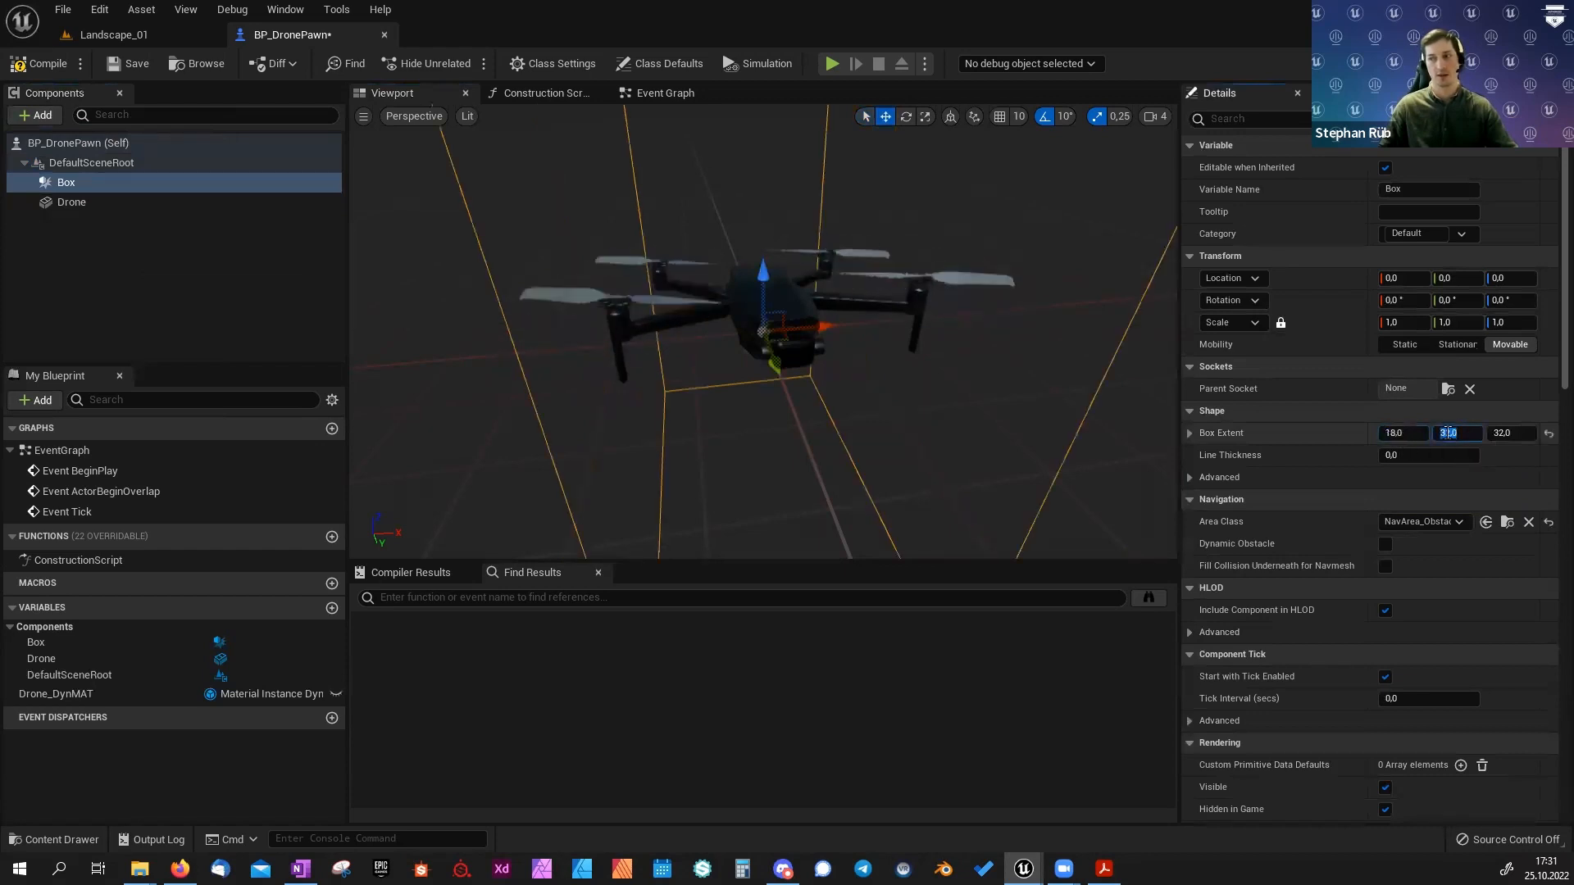
text(28,5)
click(1505, 433)
text(6)
key(Return)
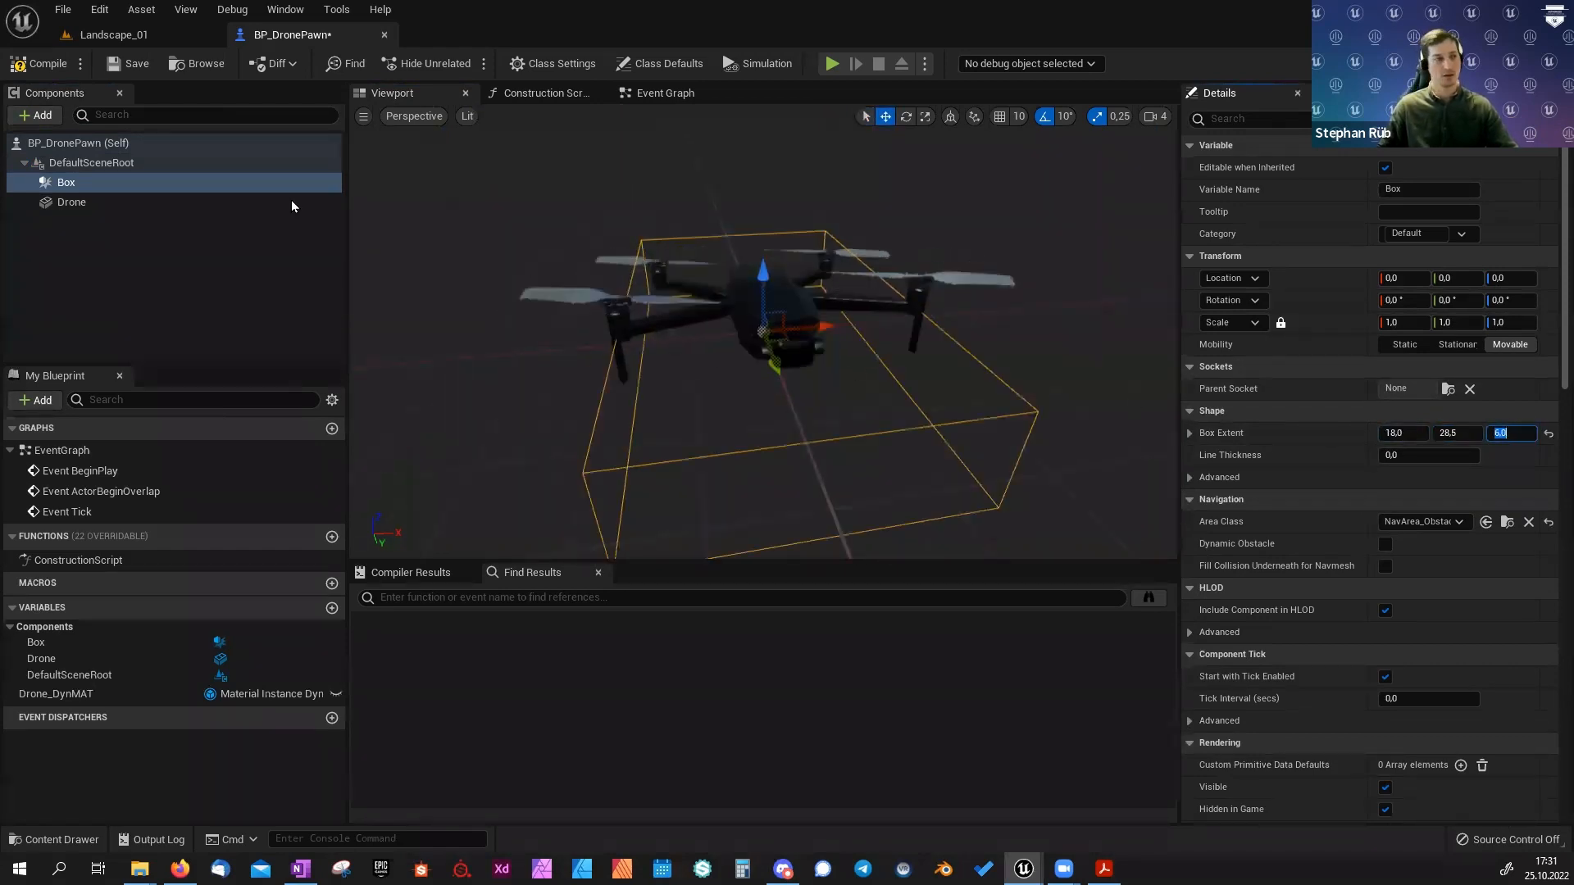
Make the Box component the root of BP_DronePawn in place of DefaultSceneRoot, keeping its name as Box.
click(70, 184)
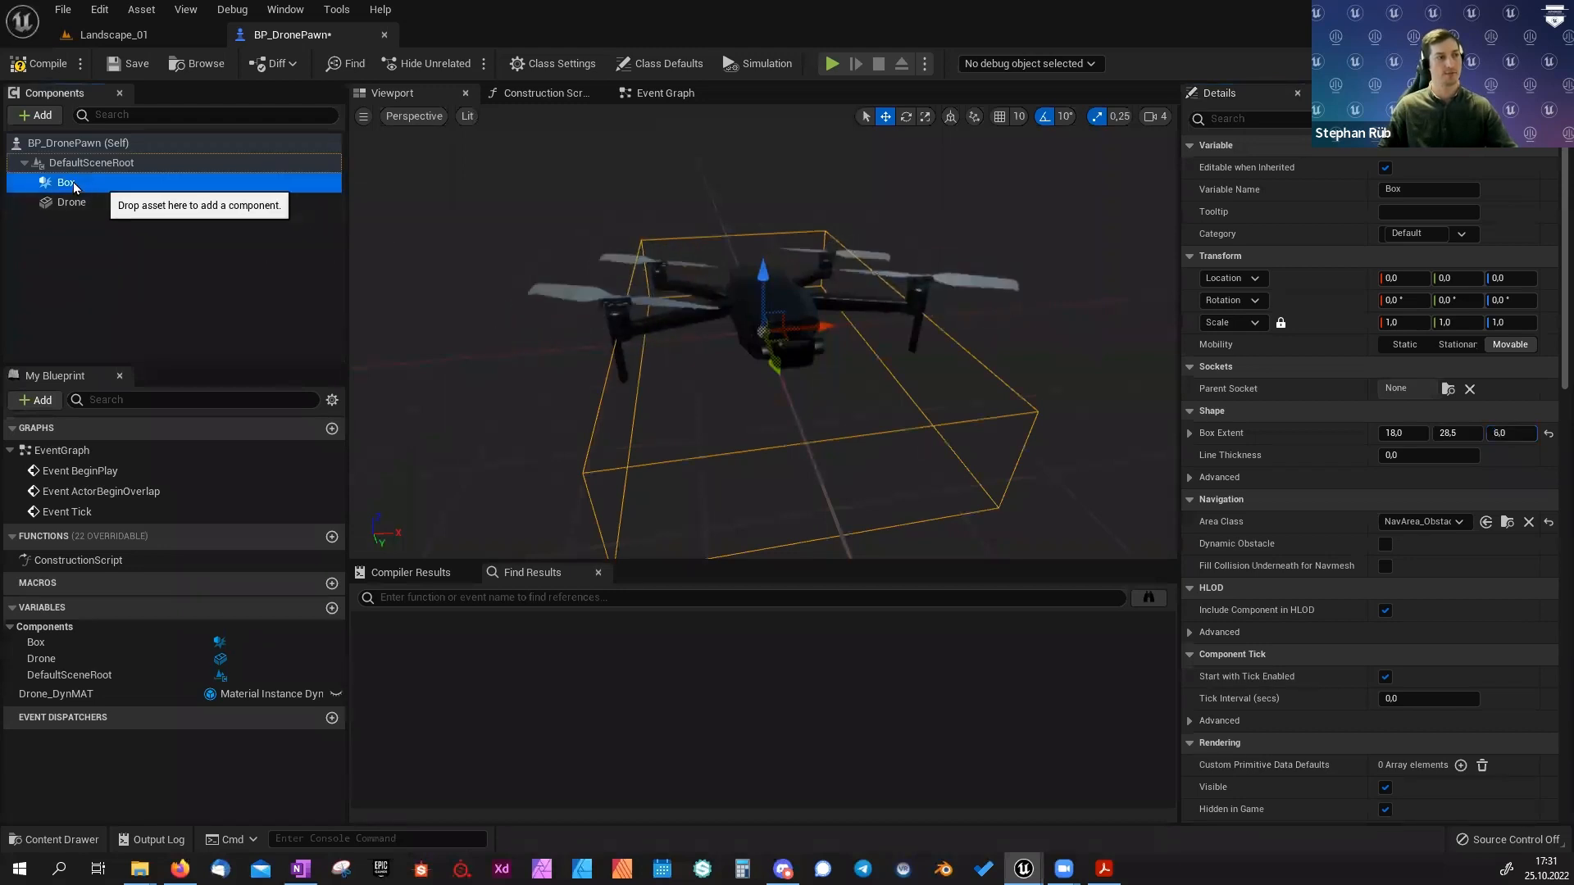
drag(62, 202, 77, 164)
click(58, 163)
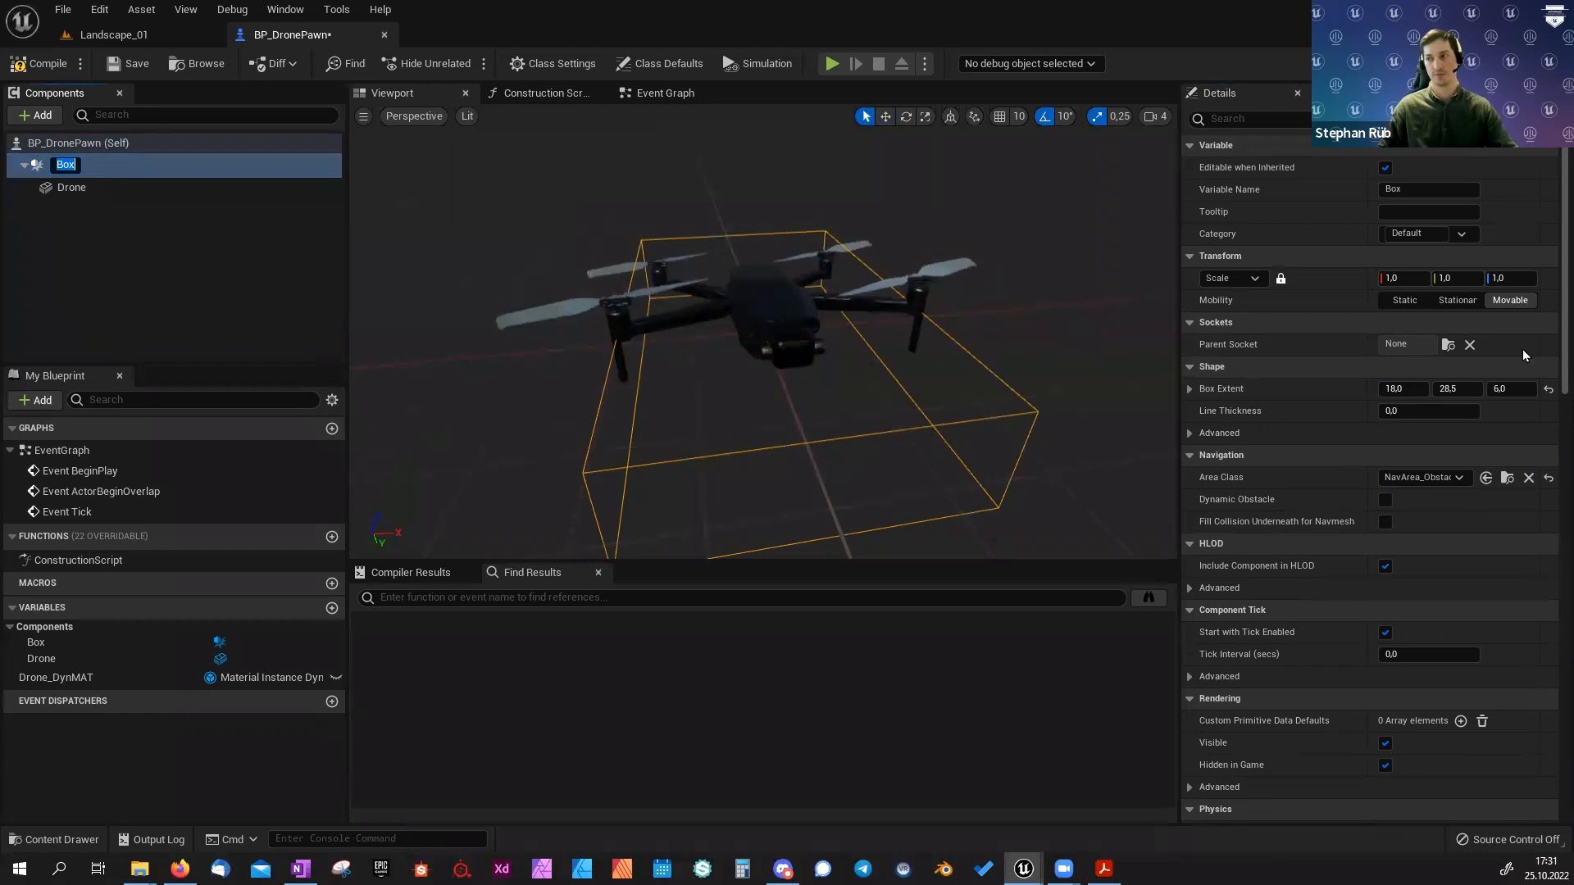
key(Escape)
Set the Drone component's Z rotation to 90°.
alt+drag(638, 299, 860, 274)
click(62, 183)
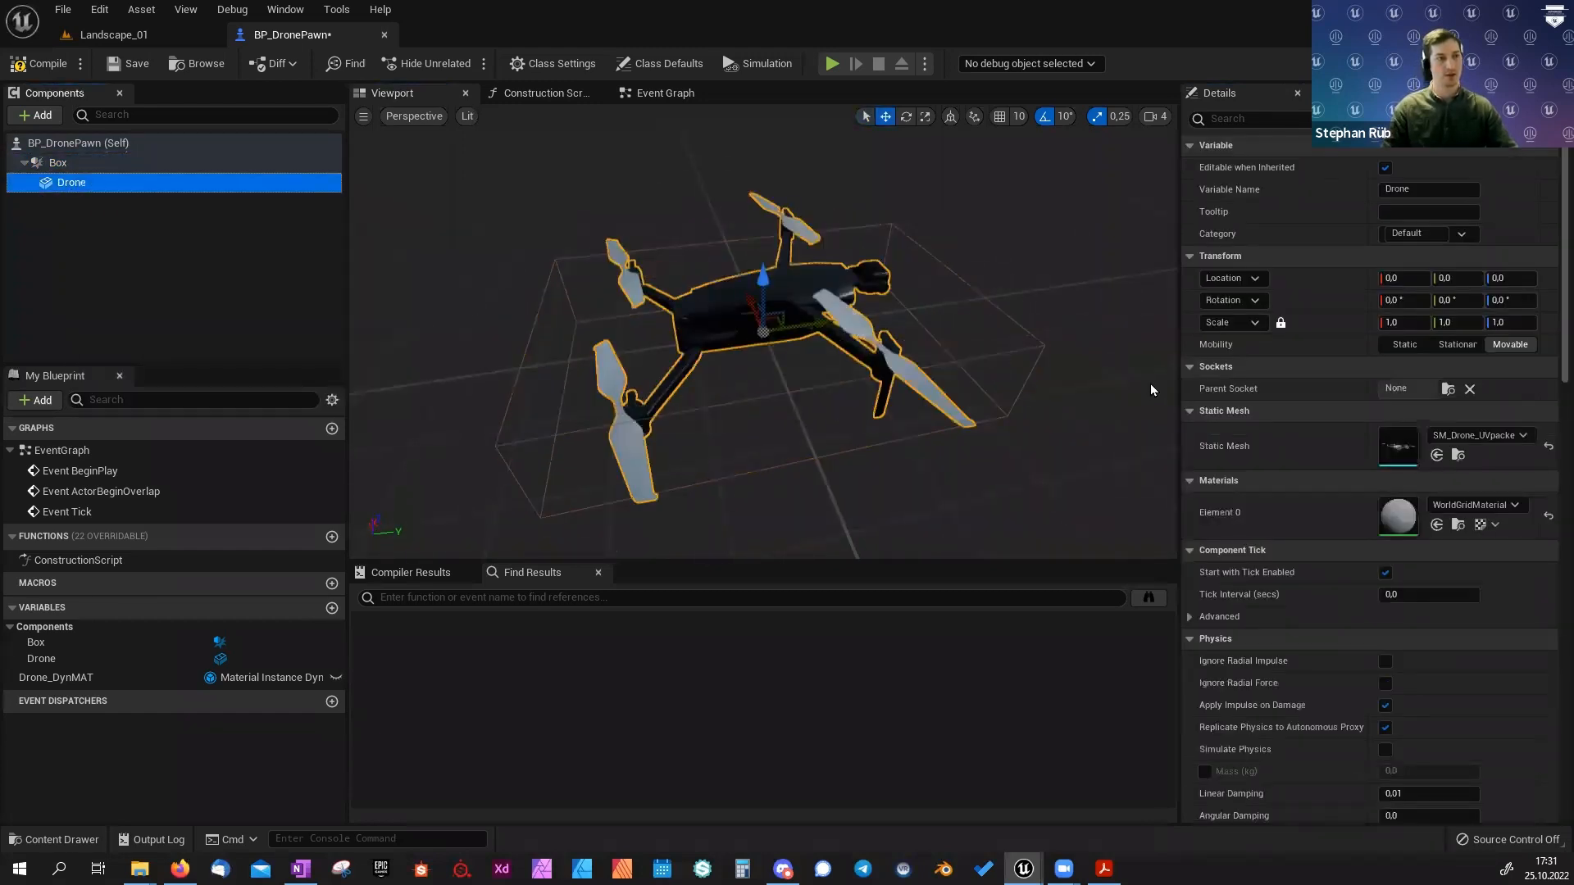
click(1511, 300)
text(90)
key(Return)
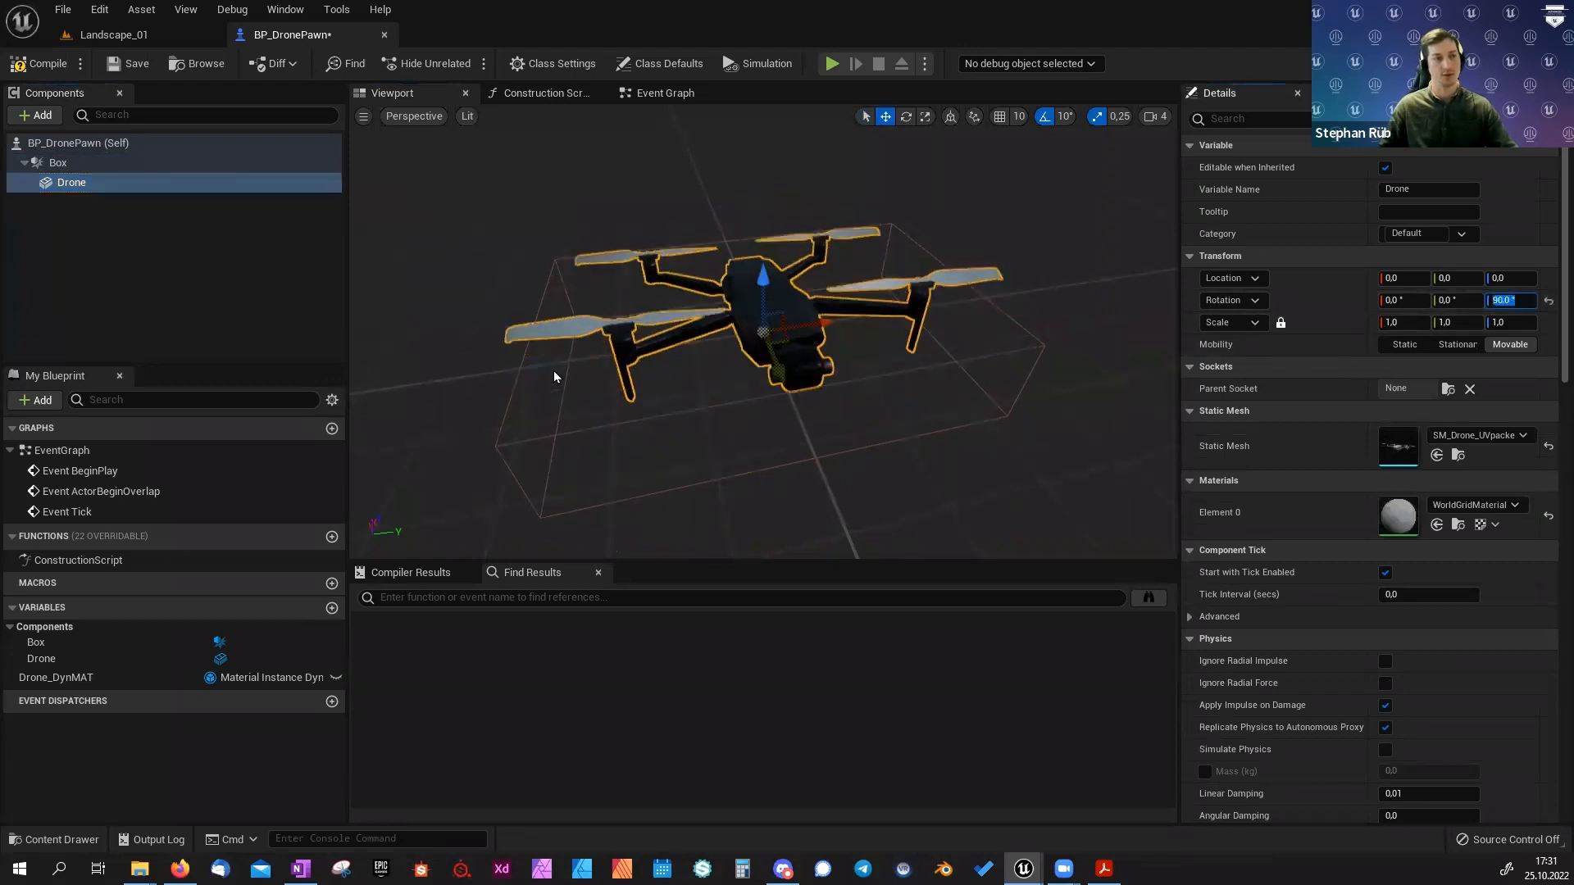
Lower the Drone mesh inside the collision box by about 5 units along Z and save the blueprint.
alt+drag(511, 333, 567, 319)
drag(768, 259, 763, 293)
alt+drag(636, 302, 663, 328)
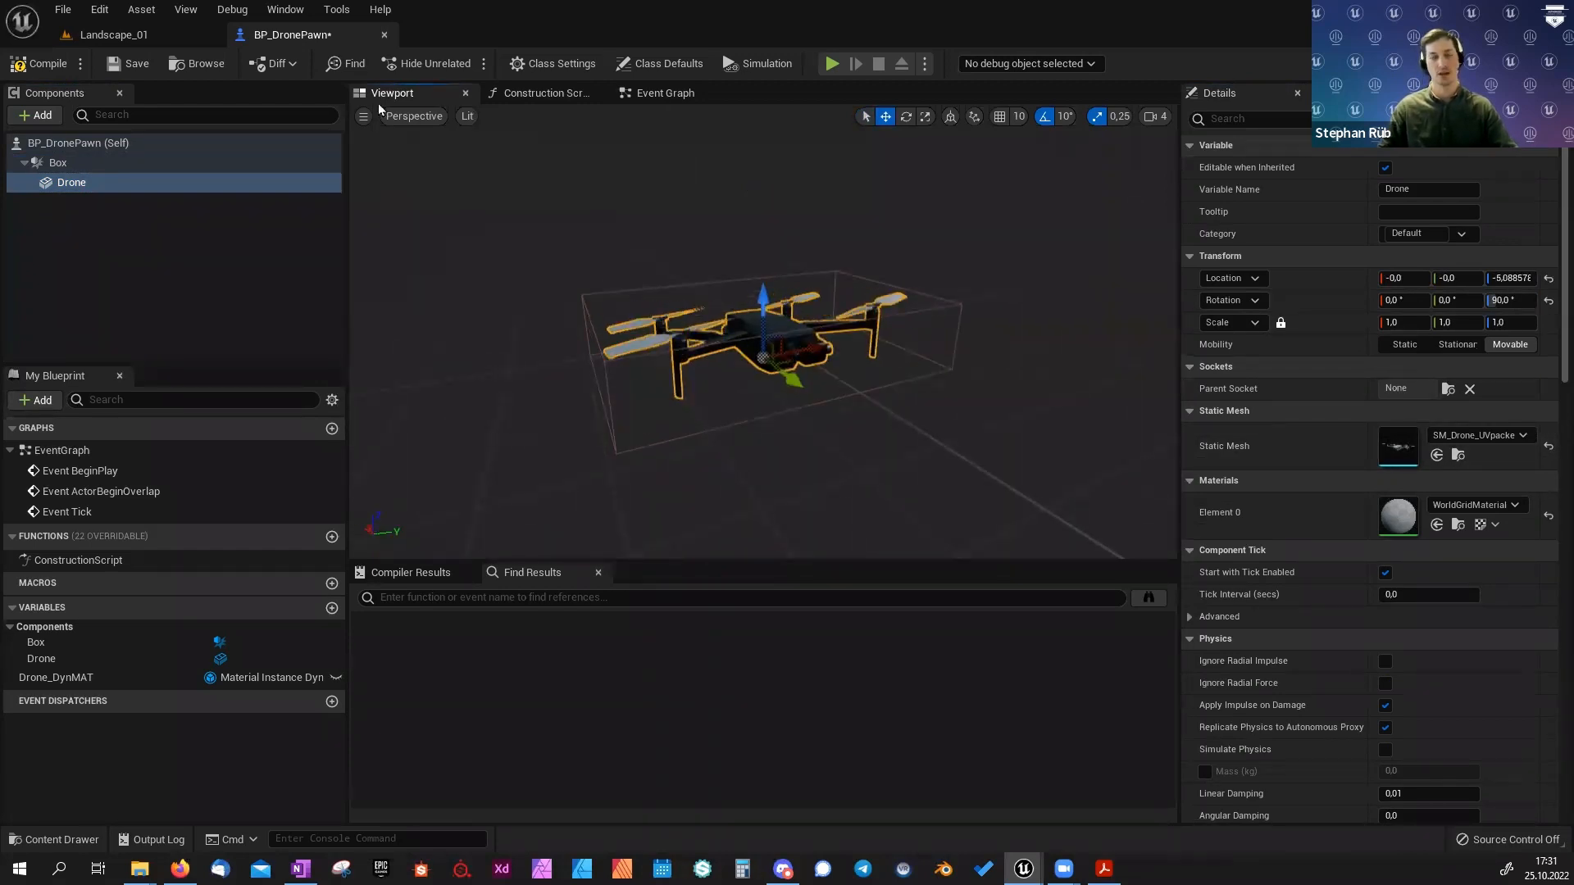
key(ctrl+s)
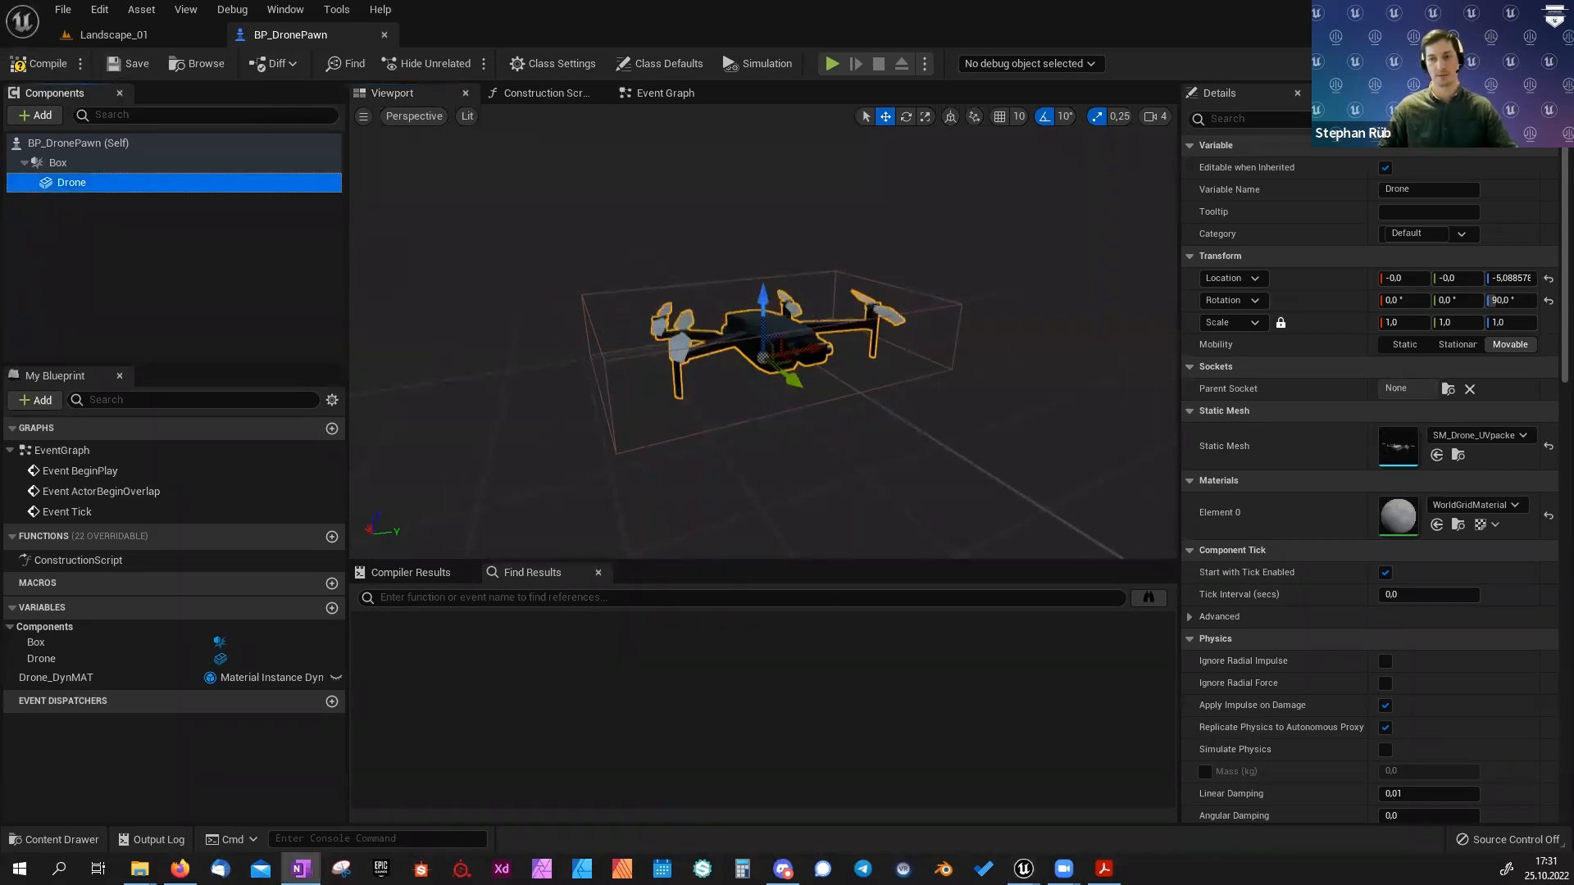
Add a Spring Arm component under the Box root of BP_DronePawn.
click(90, 303)
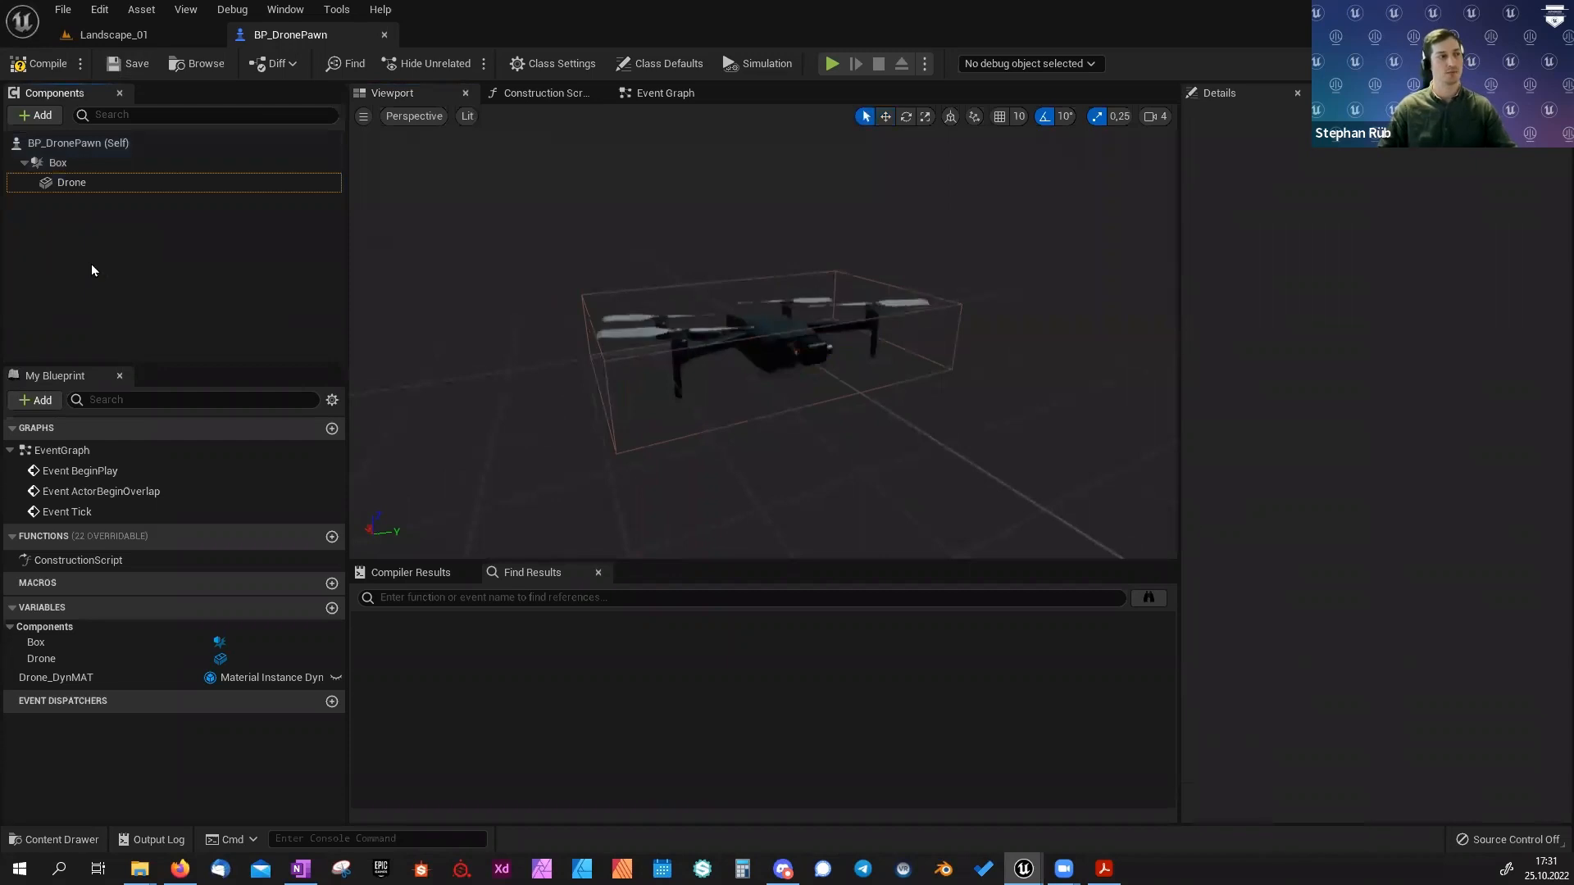
click(71, 167)
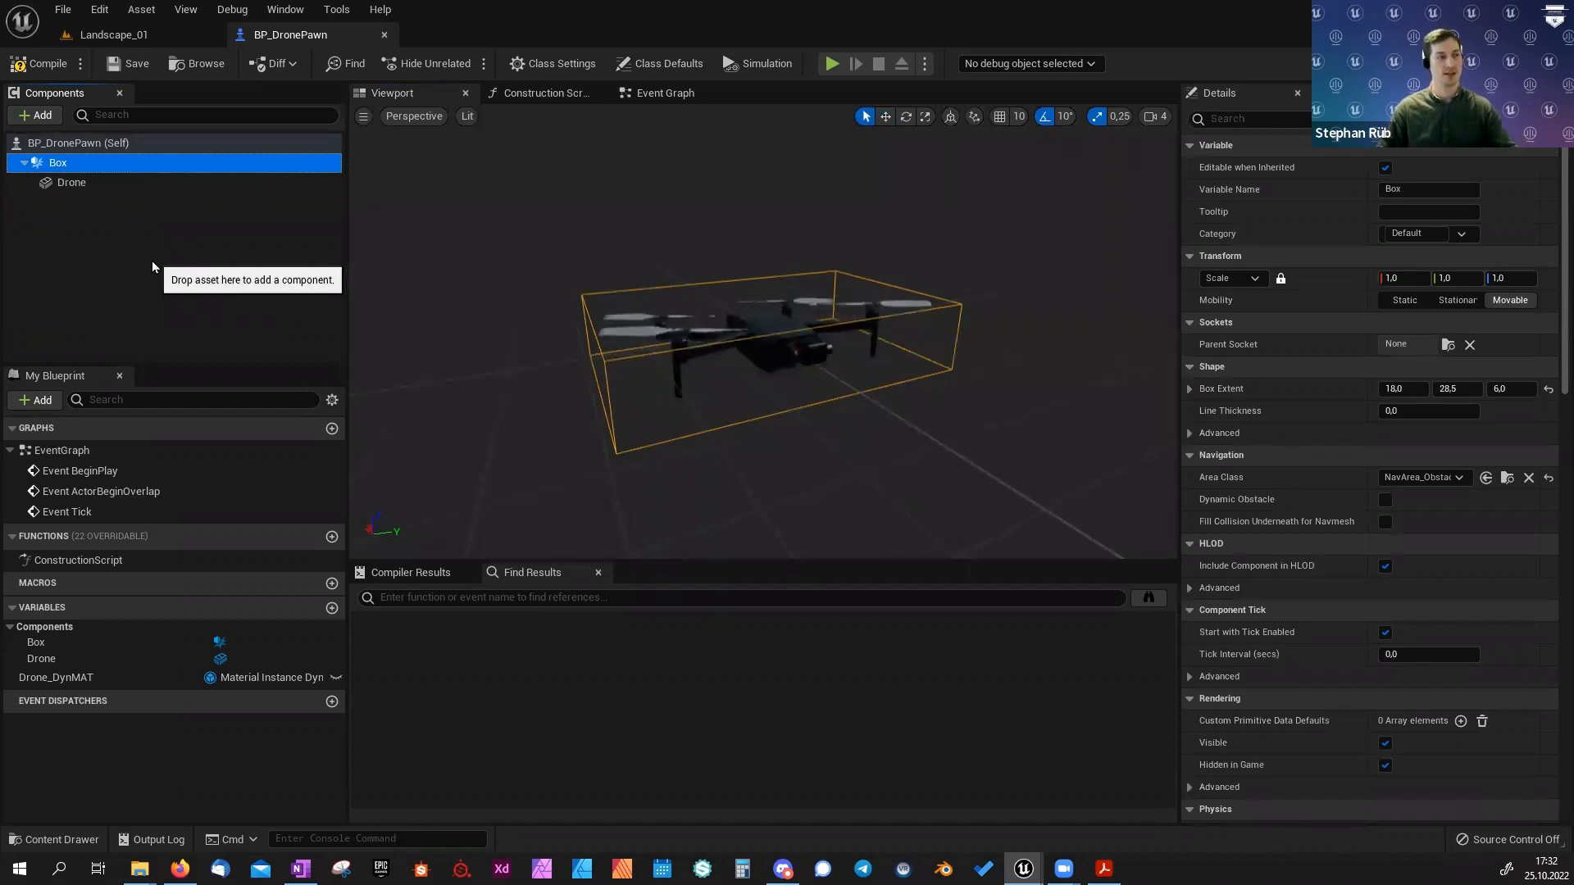
click(47, 114)
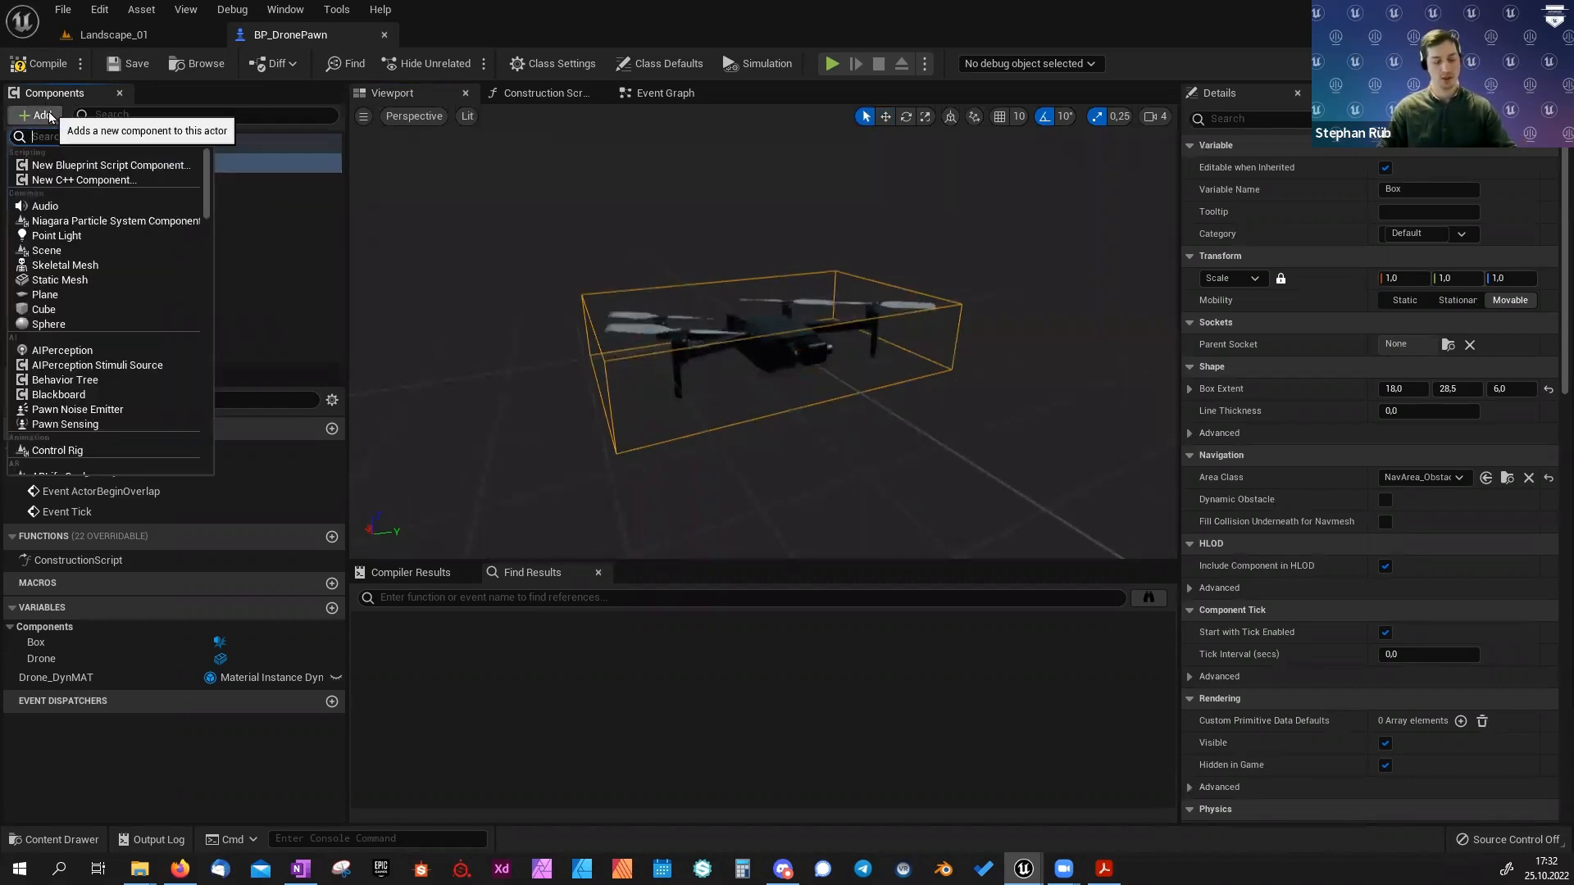
key(Return)
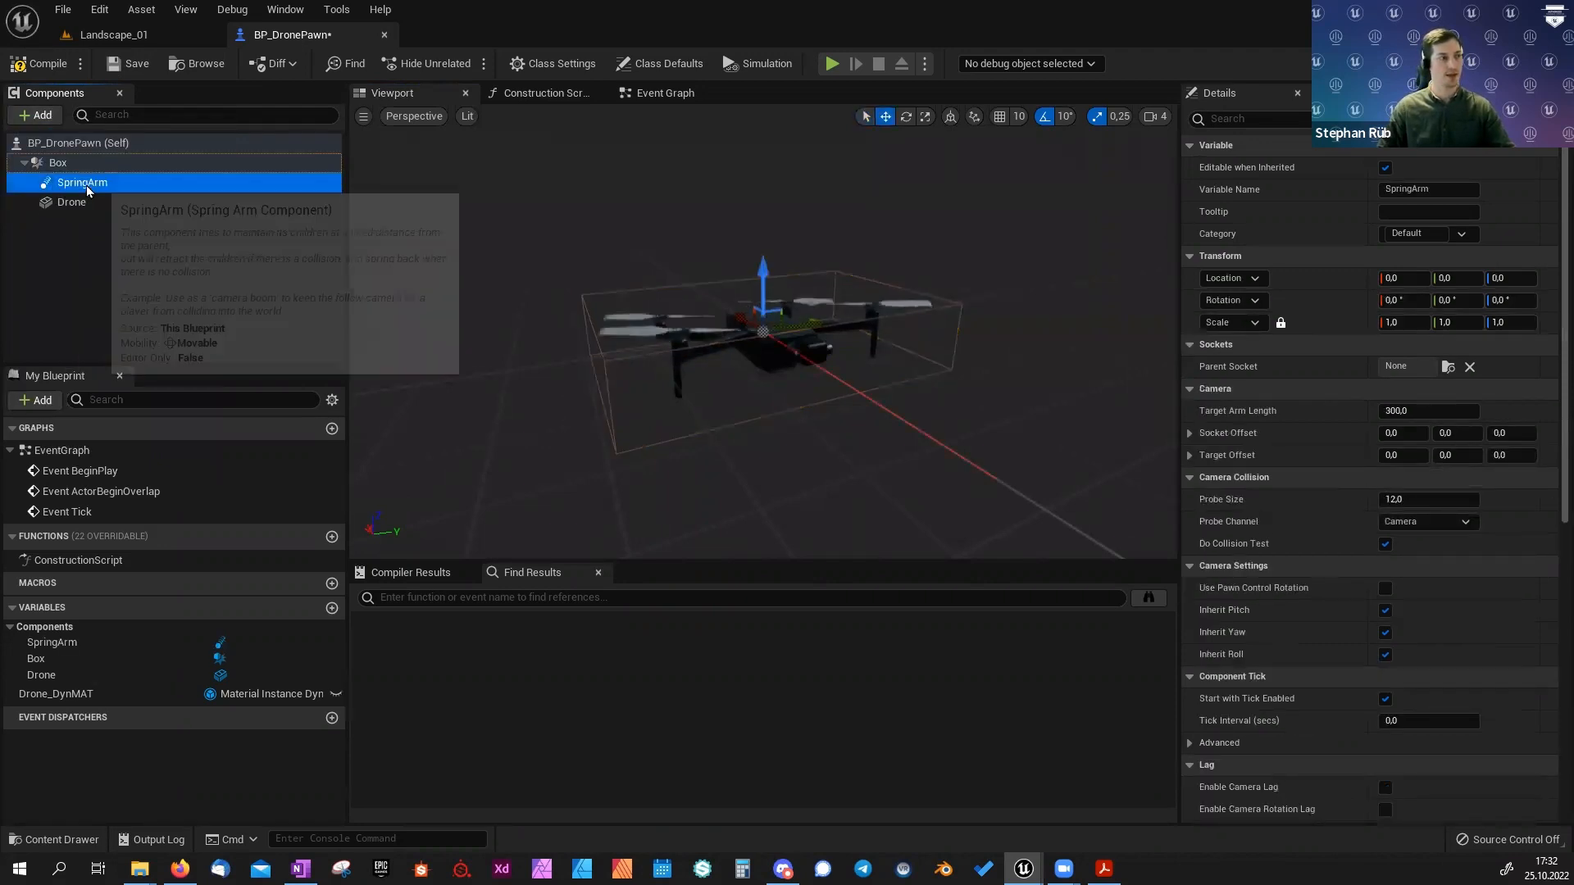
Add a Camera component as a child of the SpringArm, keeping the name Camera.
click(38, 117)
text(ca)
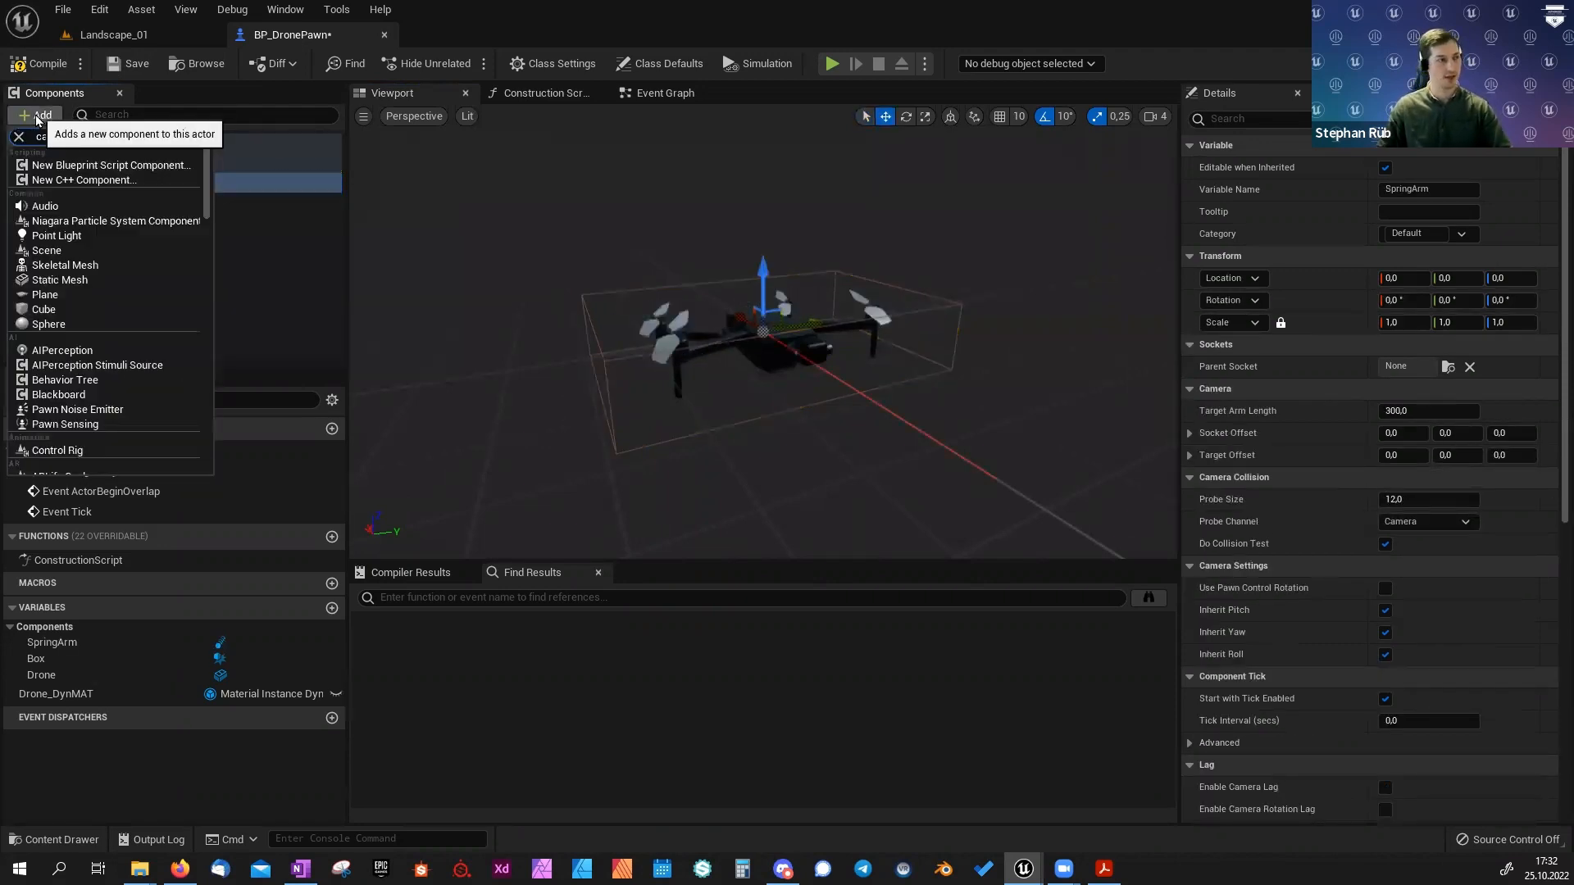
text(mera)
click(35, 166)
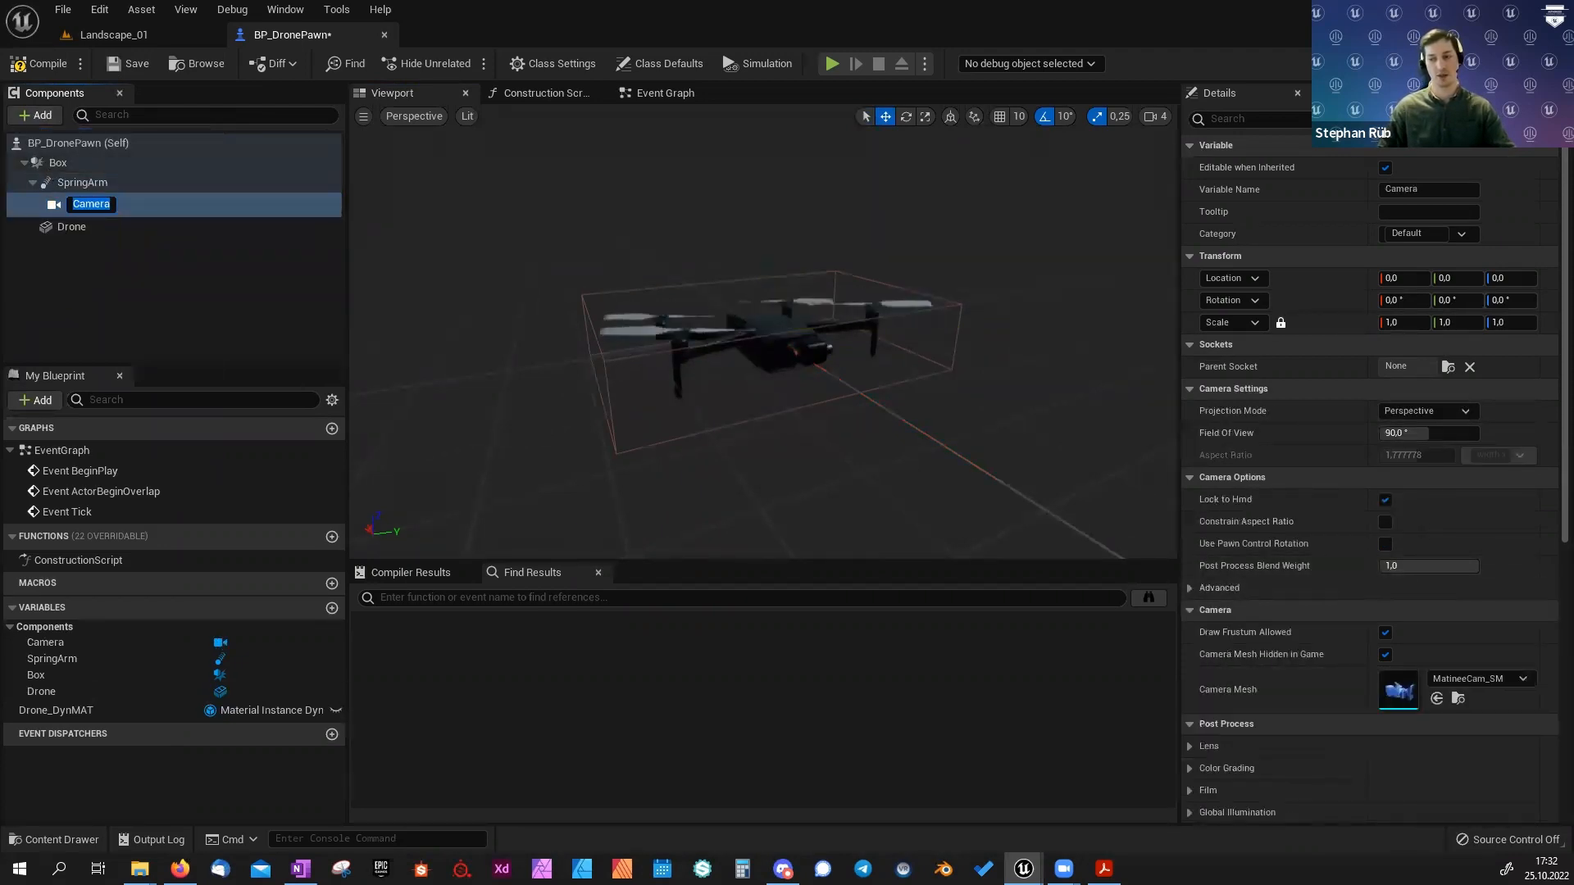
key(Return)
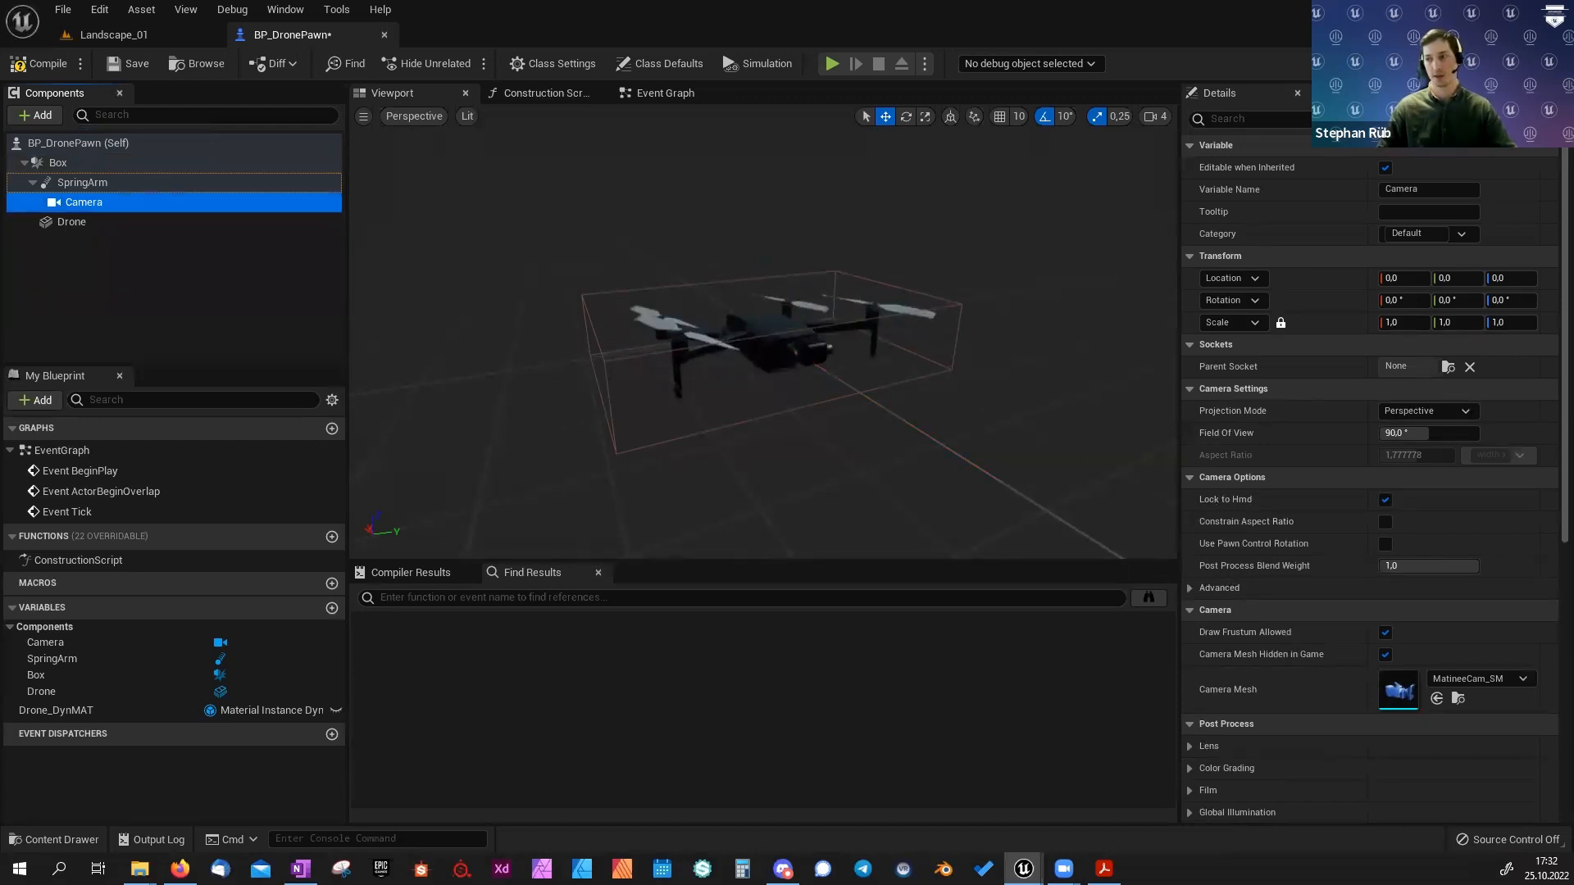
Set the SpringArm's Target Arm Length to 250.
click(62, 187)
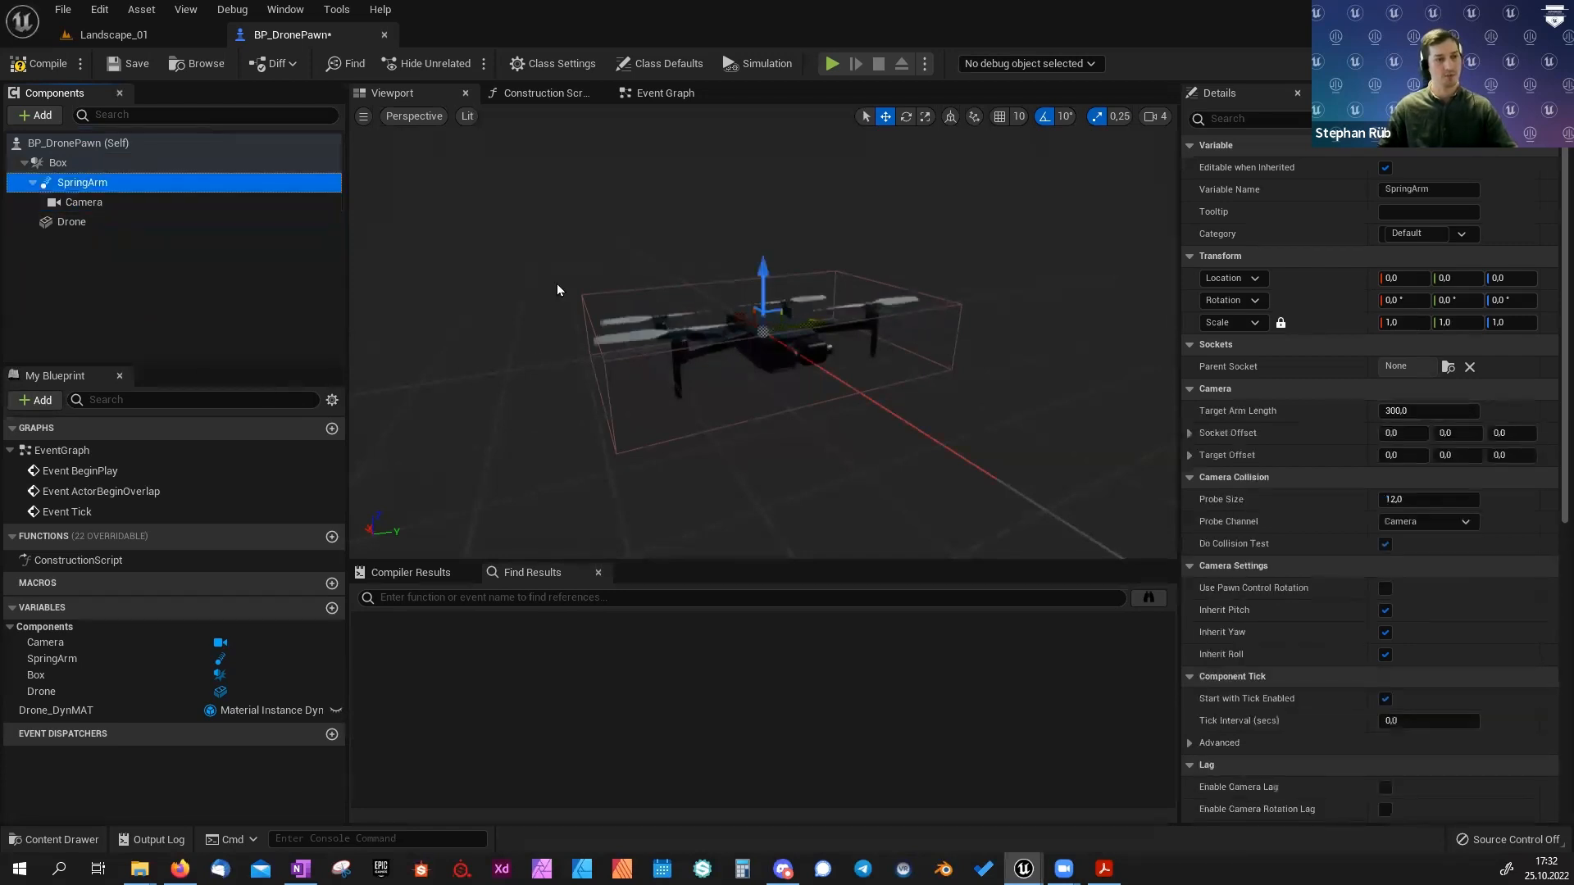
scroll(514, 232, down, 5)
alt+drag(513, 232, 705, 237)
middle_drag(723, 275, 951, 299)
middle_drag(645, 306, 727, 366)
scroll(727, 366, down, 2)
scroll(727, 365, down, 1)
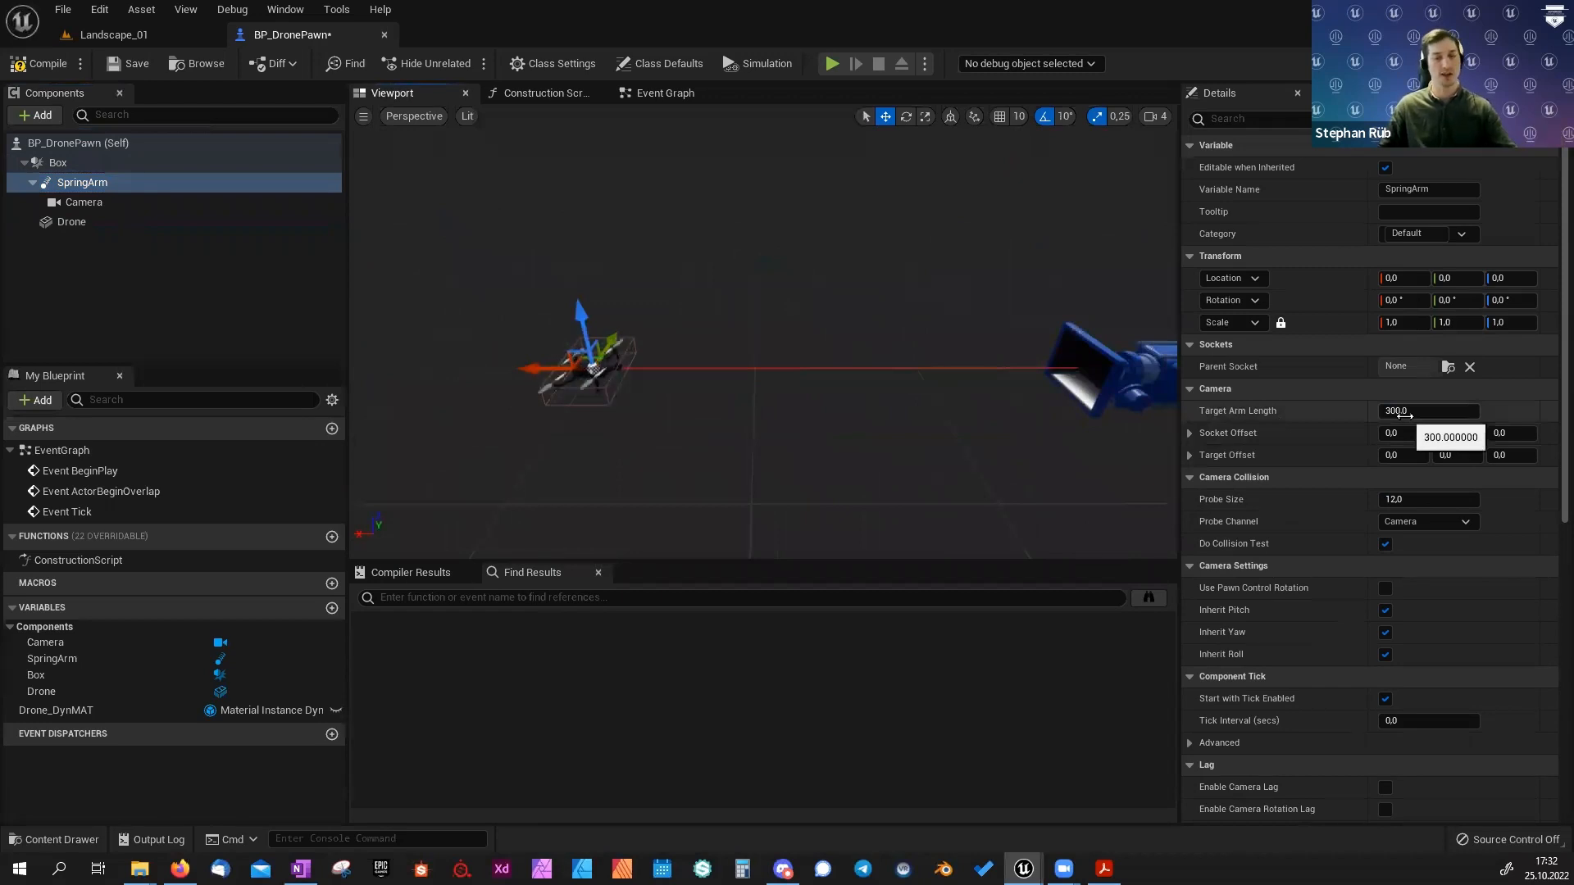
click(1404, 412)
text(250)
key(Return)
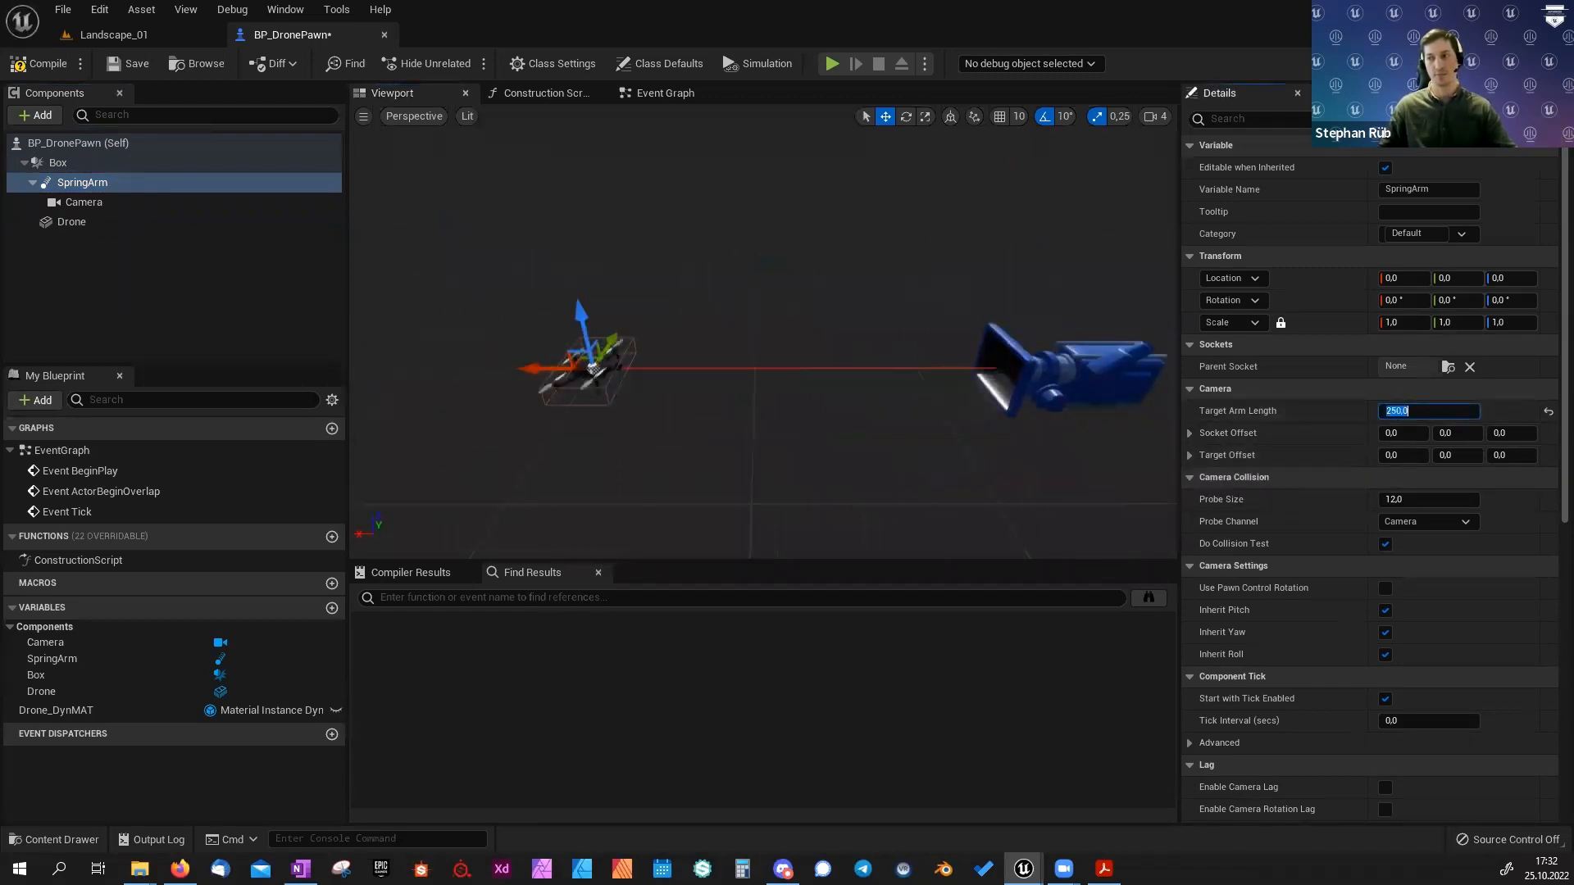
Enable Use Pawn Control Rotation and disable Do Collision Test on the SpringArm, and save the blueprint.
scroll(1238, 465, down, 2)
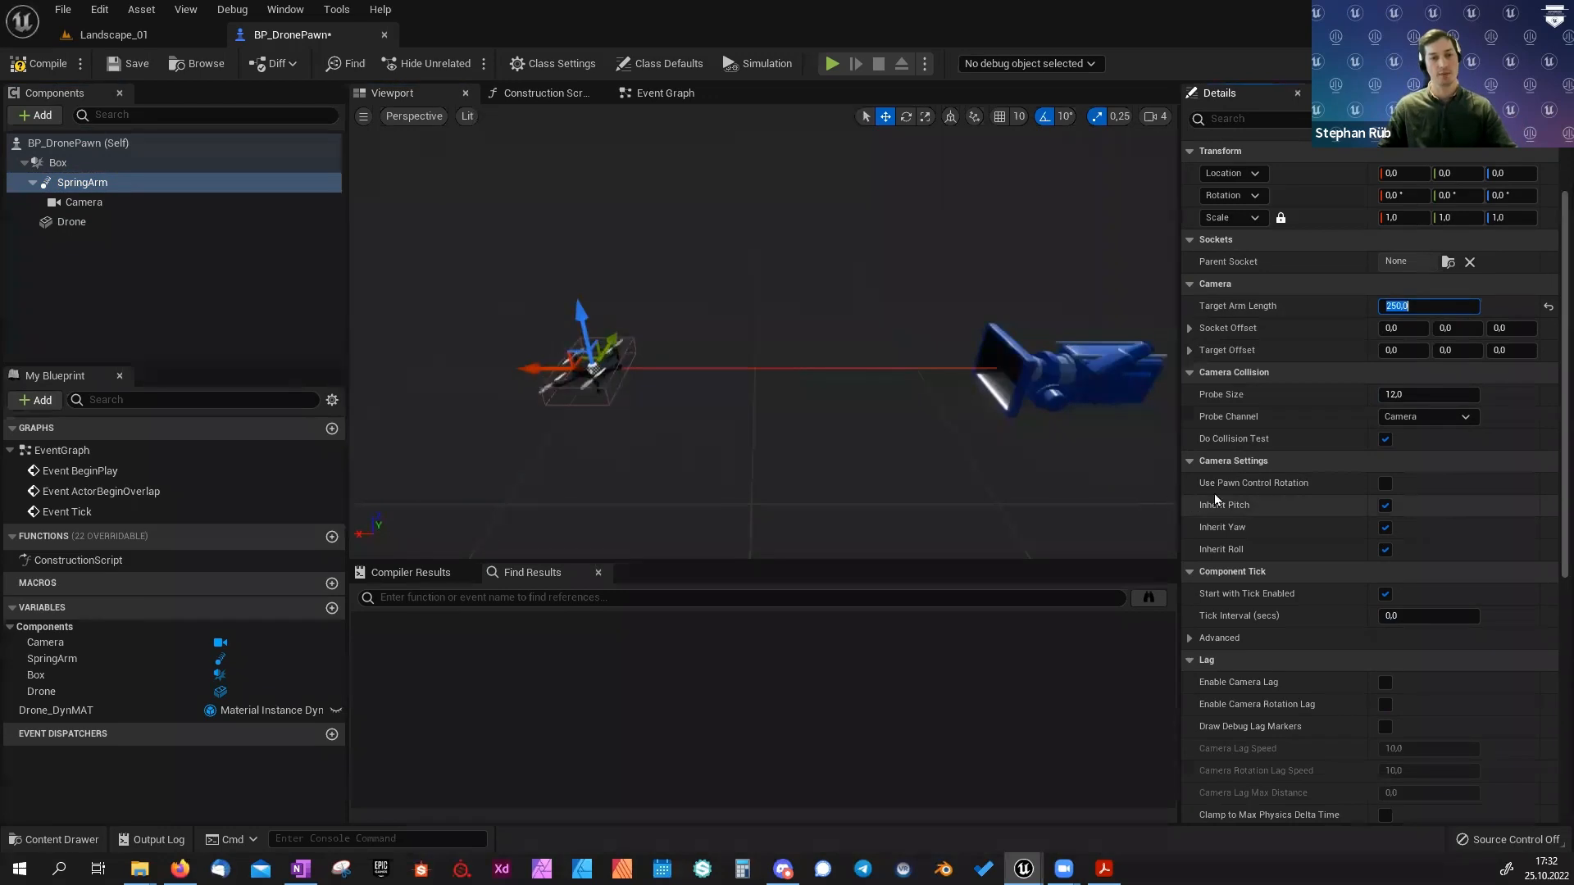
mouse_move(1237, 494)
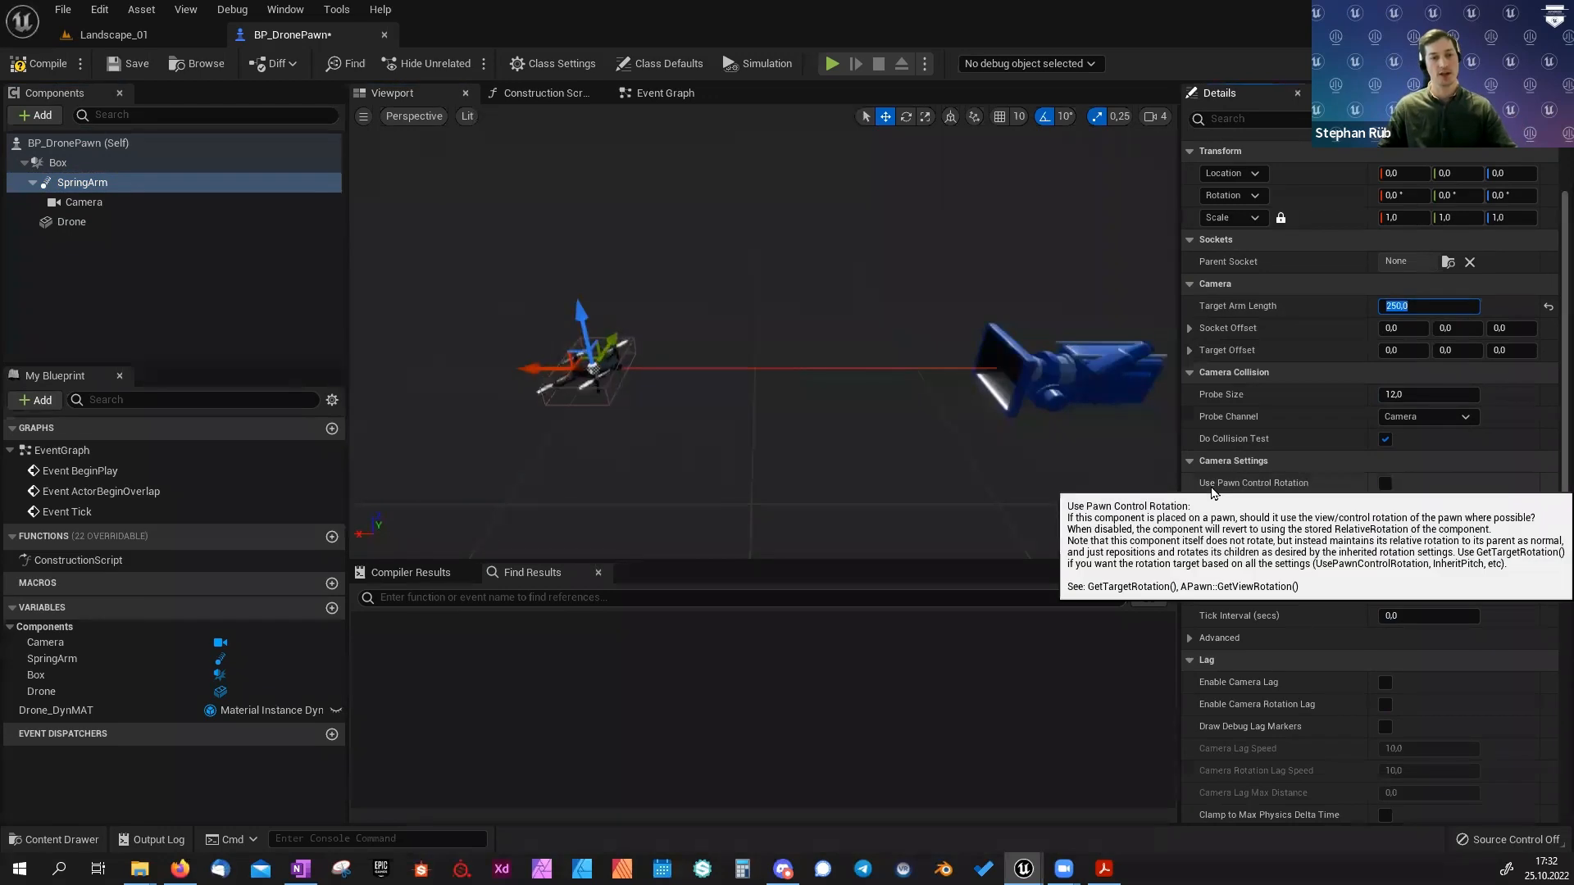
click(1385, 484)
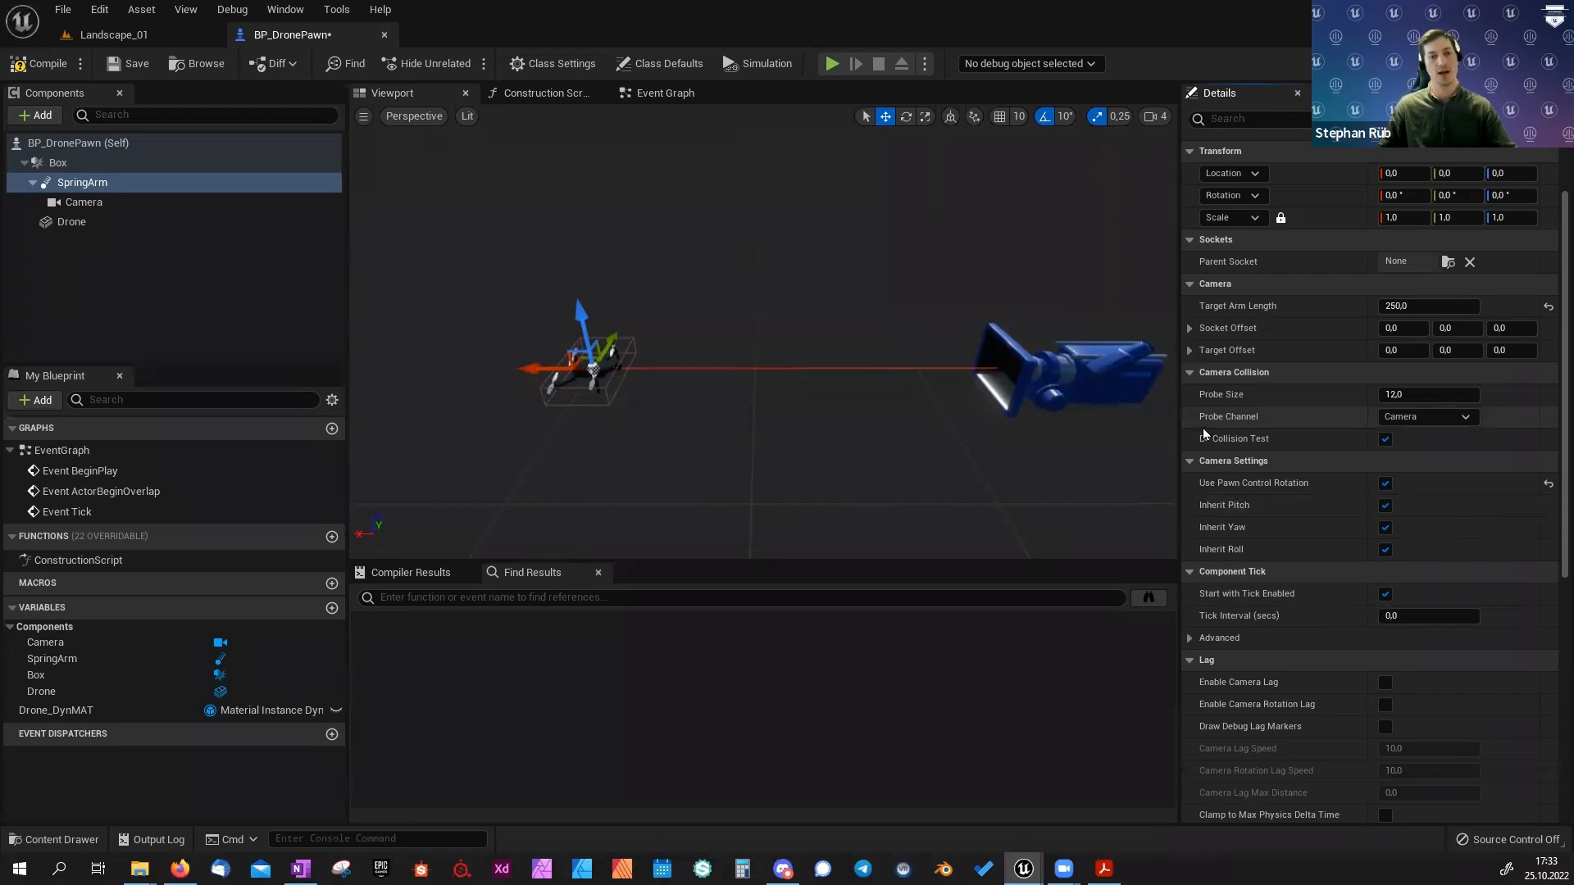
click(1385, 440)
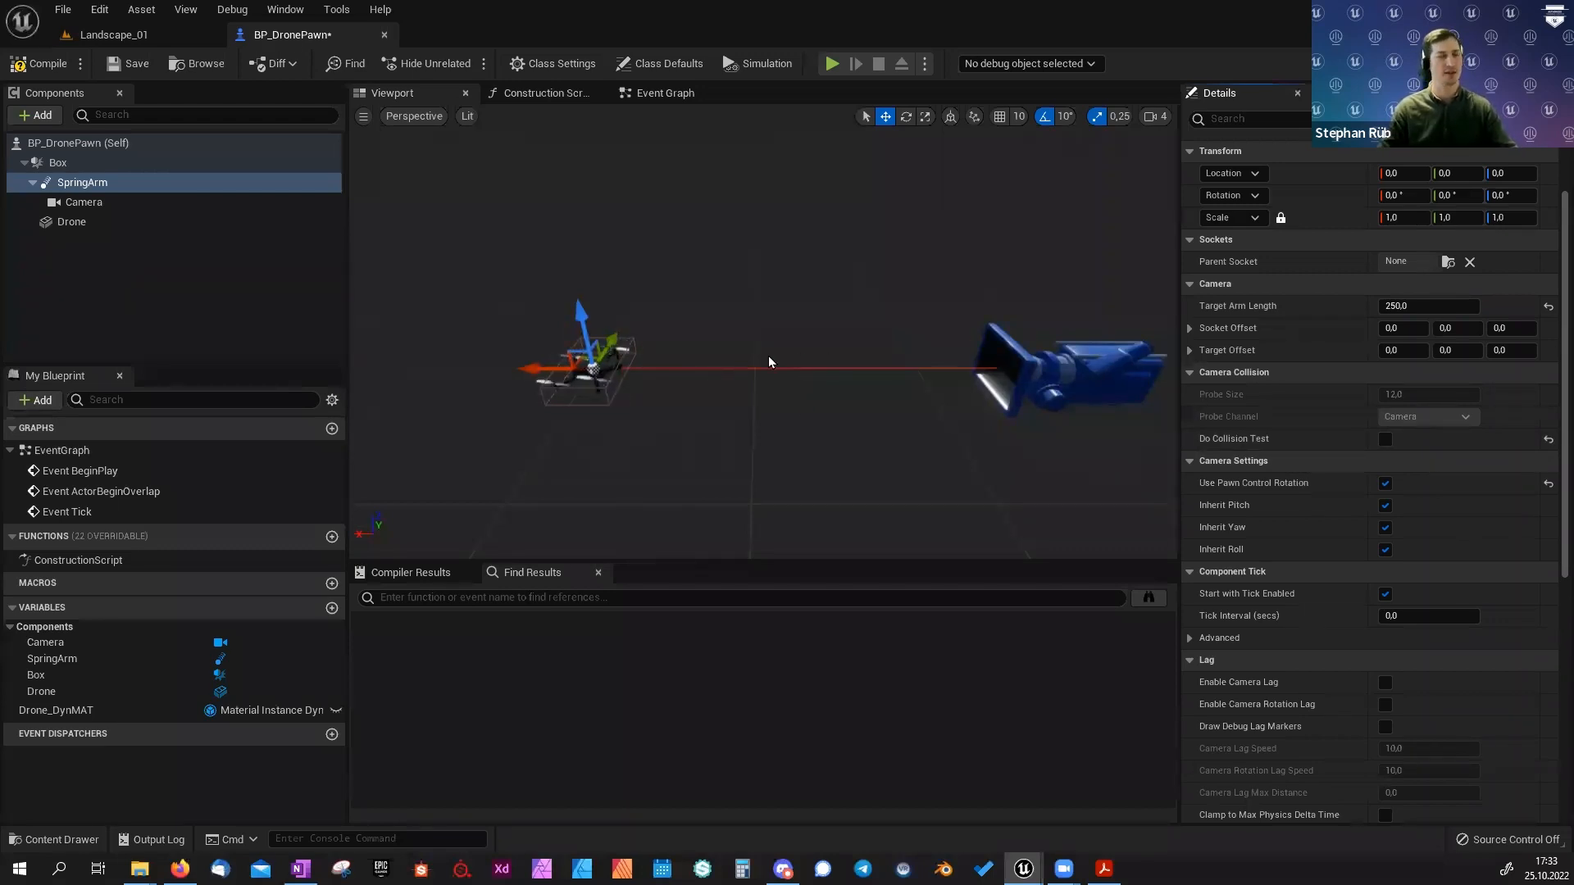
click(130, 64)
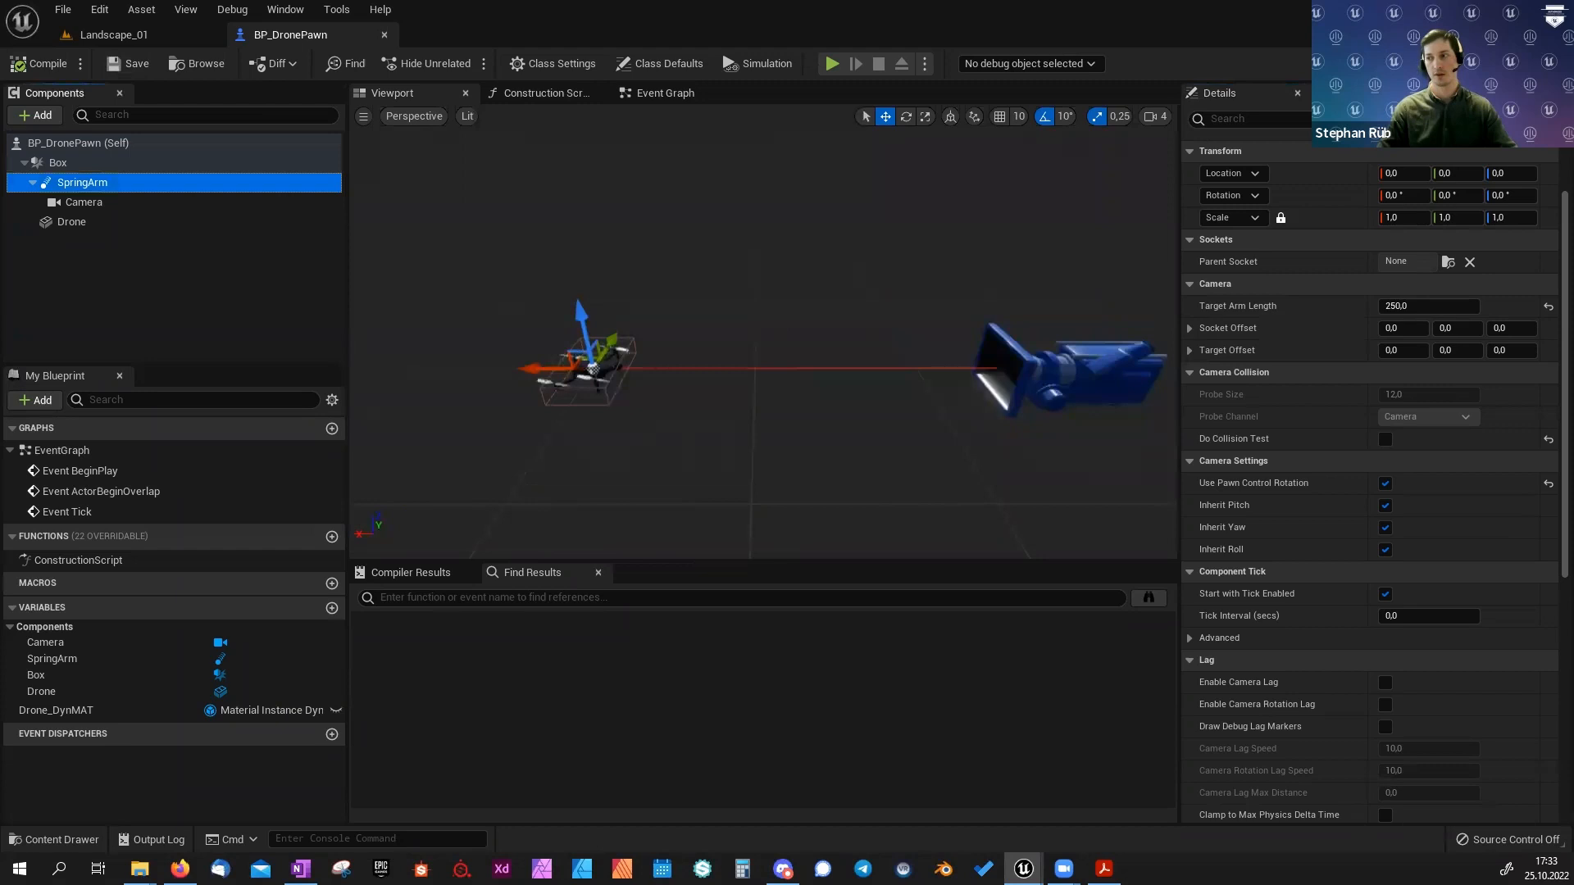
Set the Drone component's Z rotation to -90° so the drone faces away from the camera.
click(66, 221)
click(1496, 196)
text(-90)
key(Return)
right_drag(823, 377, 783, 377)
key(w)
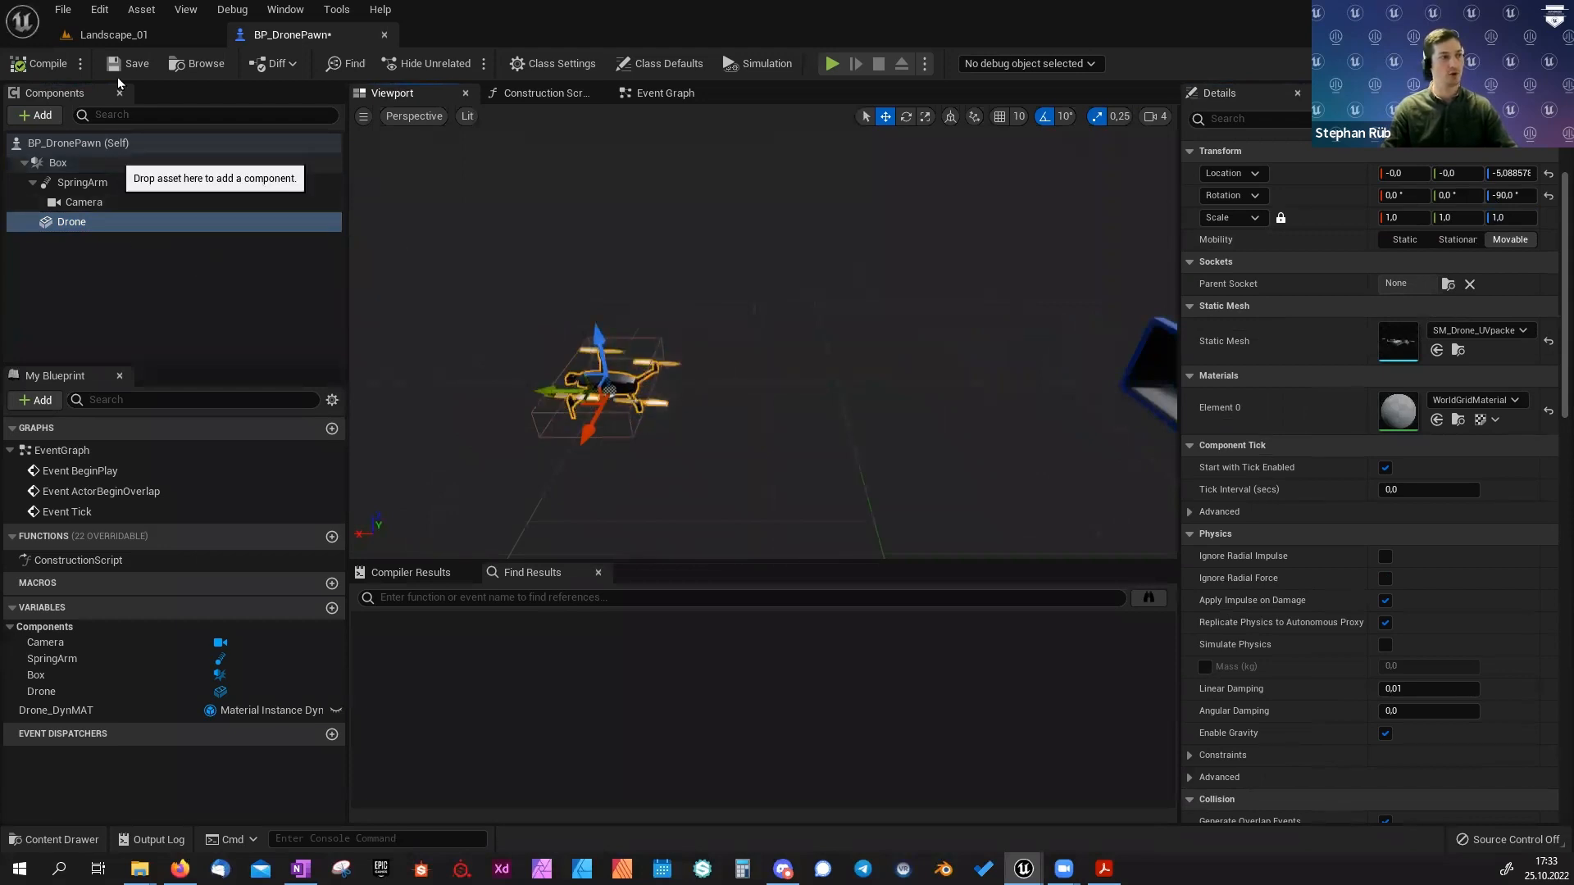
Play the Landscape_01 level to check the drone from its follow camera, and stop the session.
click(114, 35)
click(351, 64)
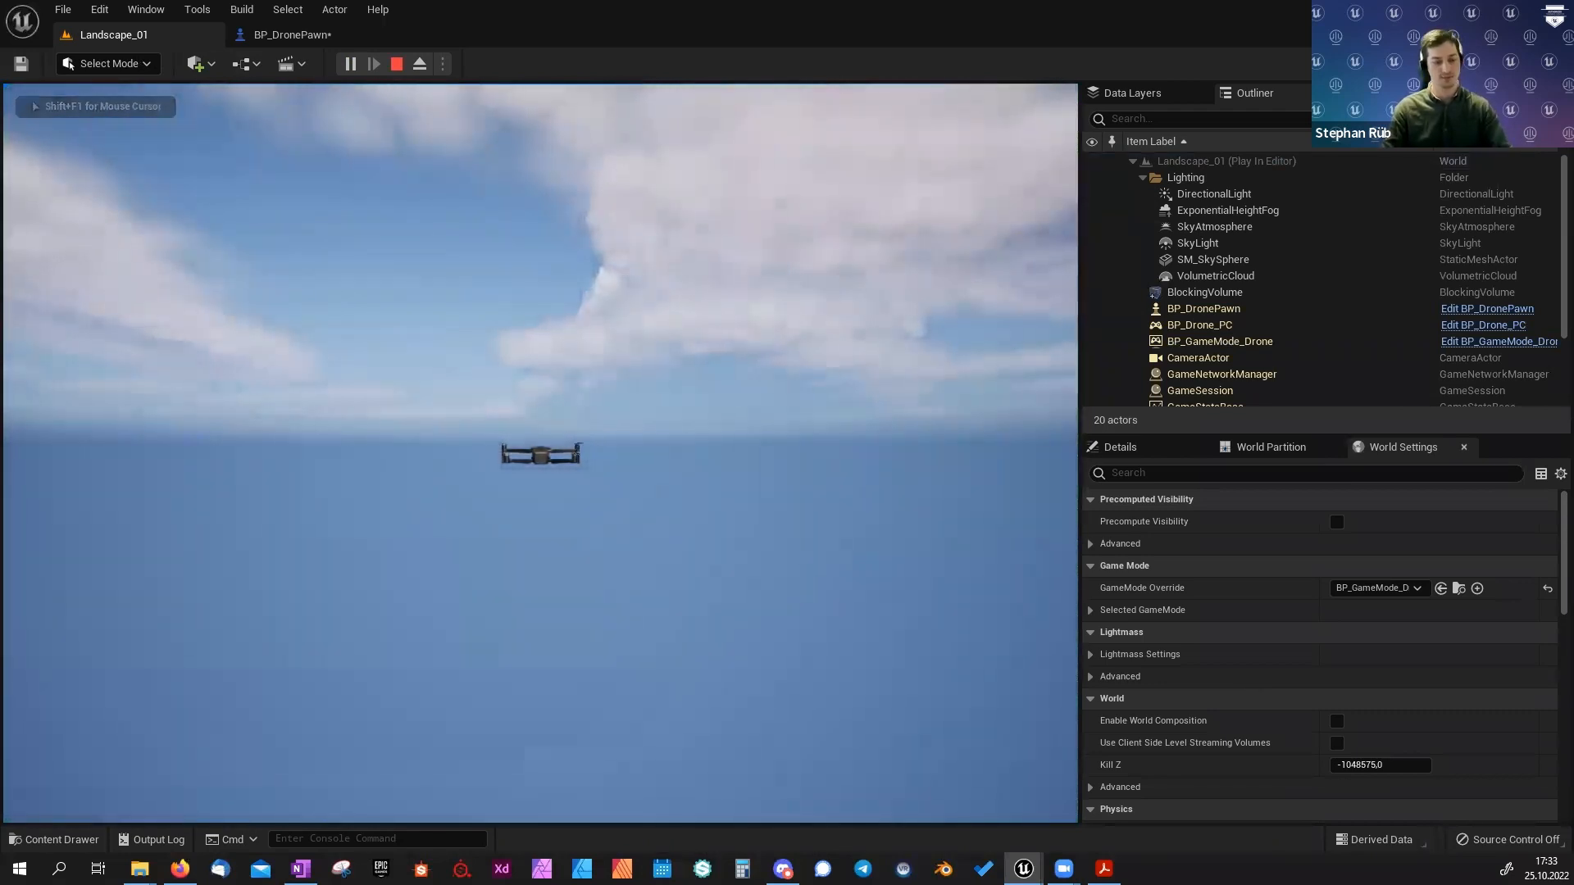
key(Escape)
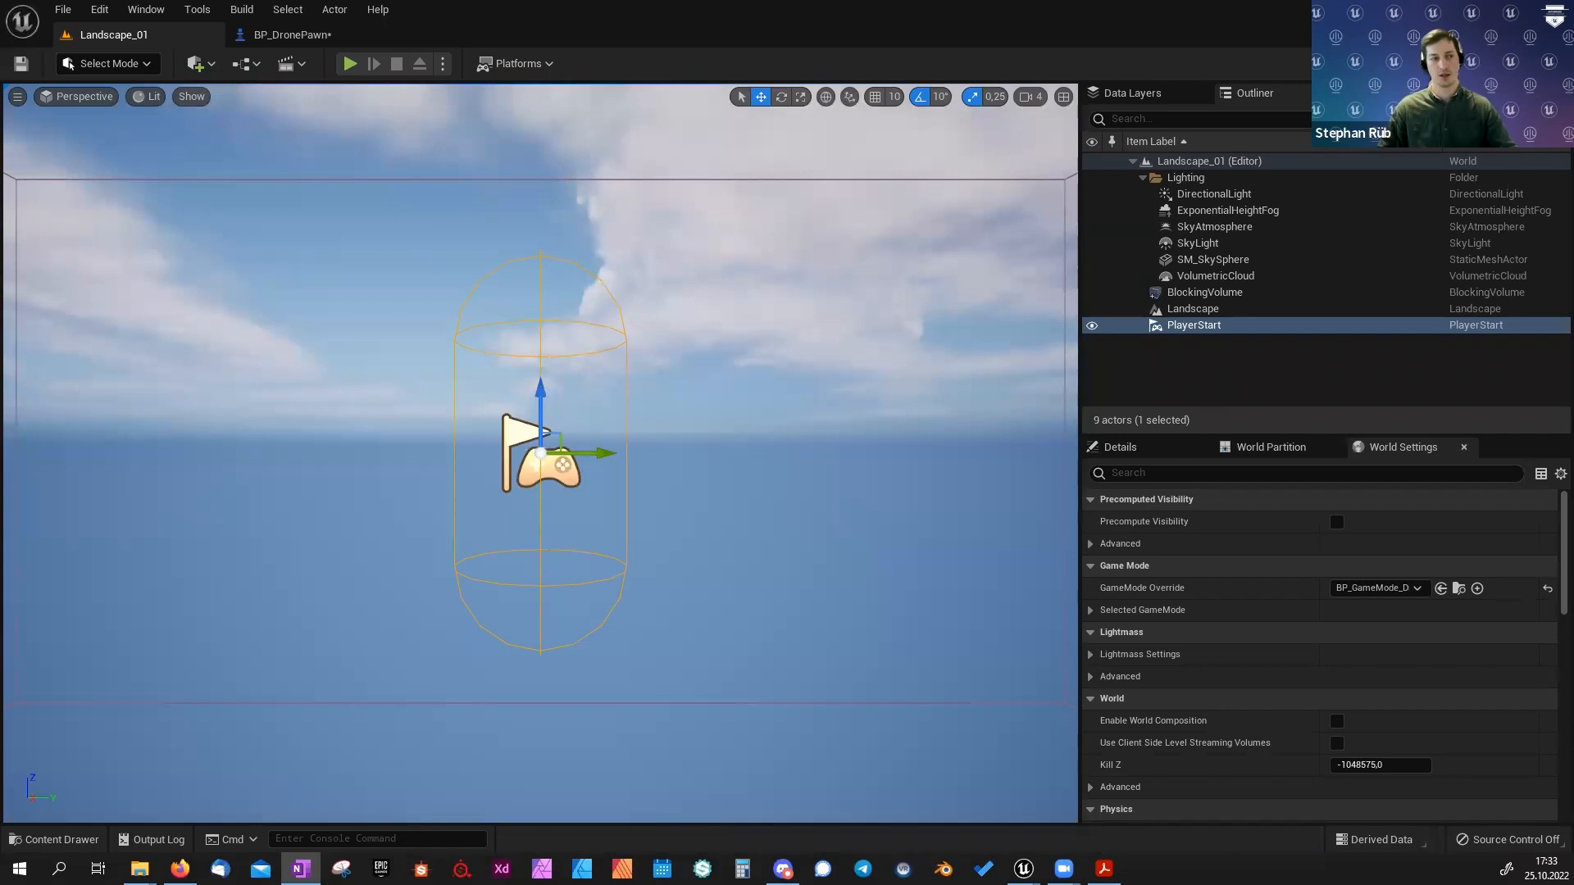
key(alt+Tab)
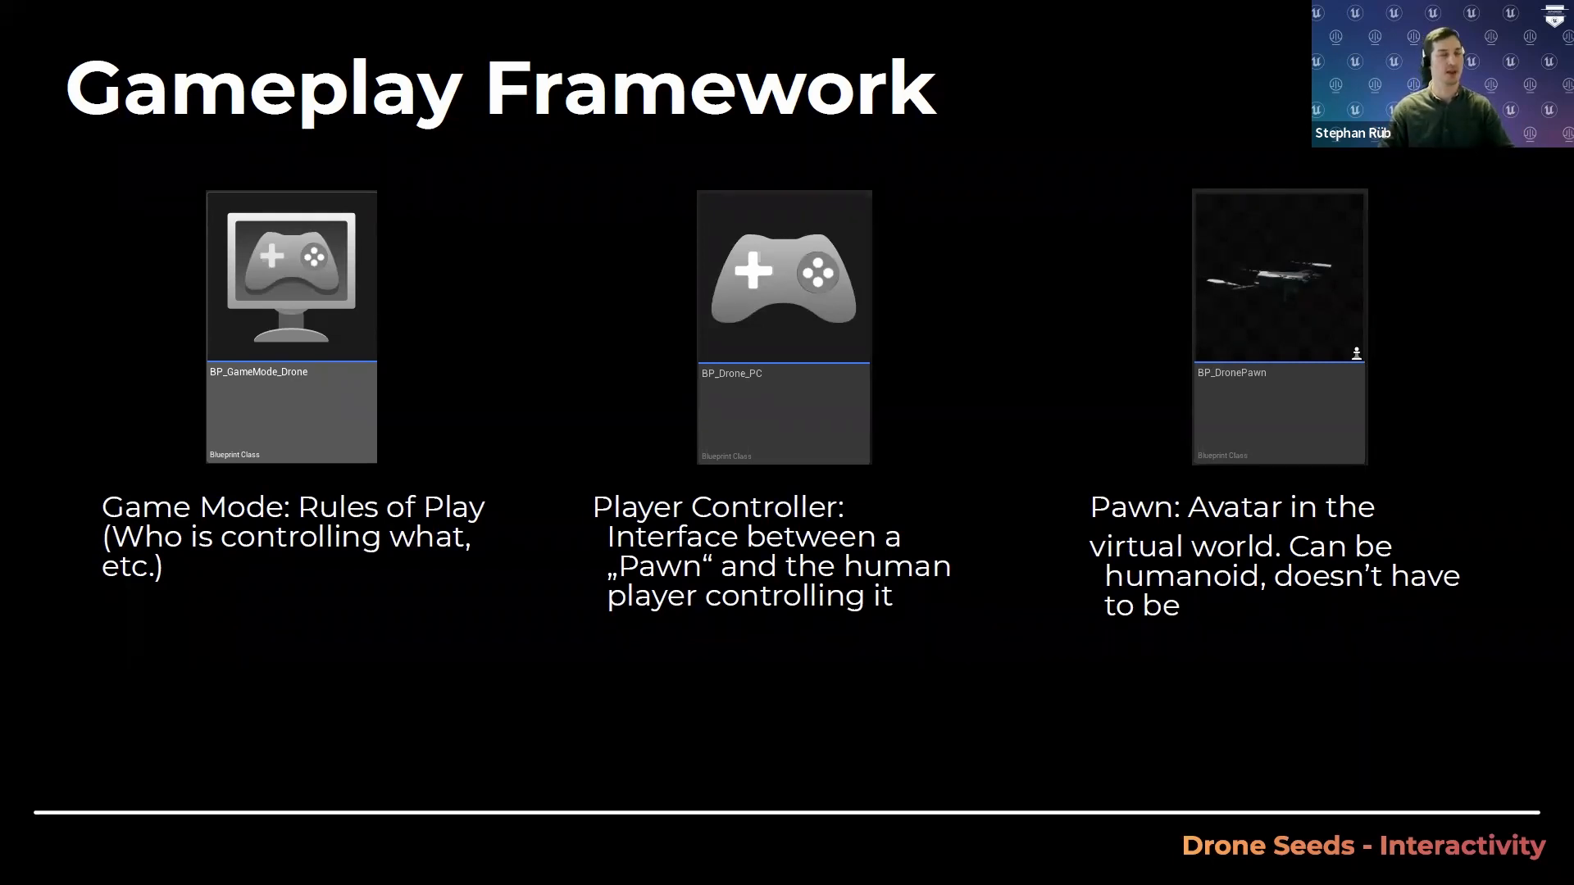
click(993, 353)
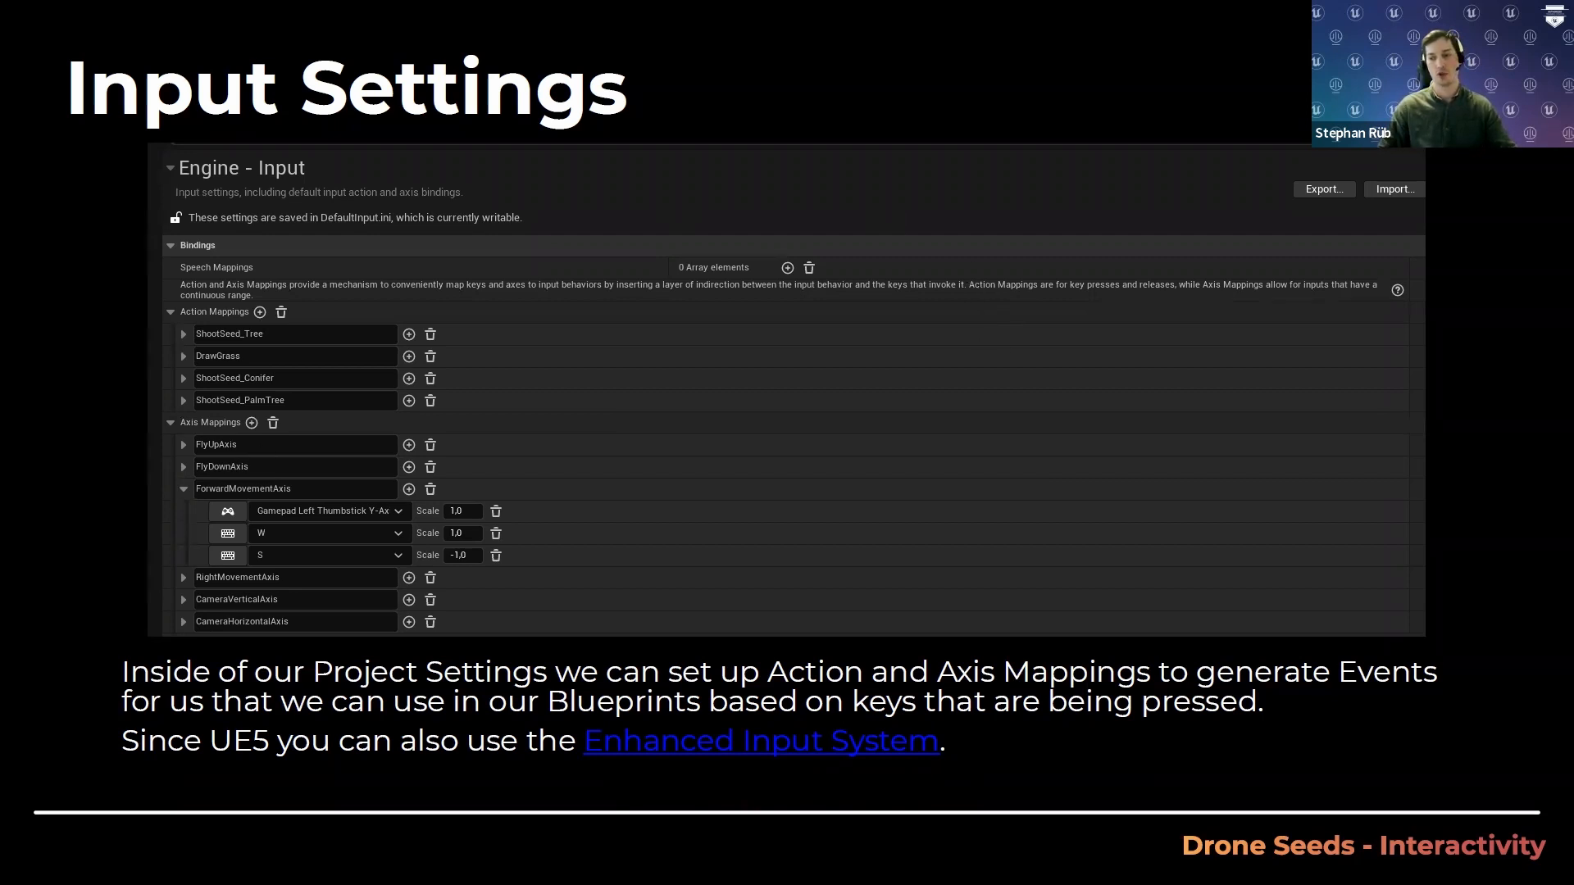
key(alt+Tab)
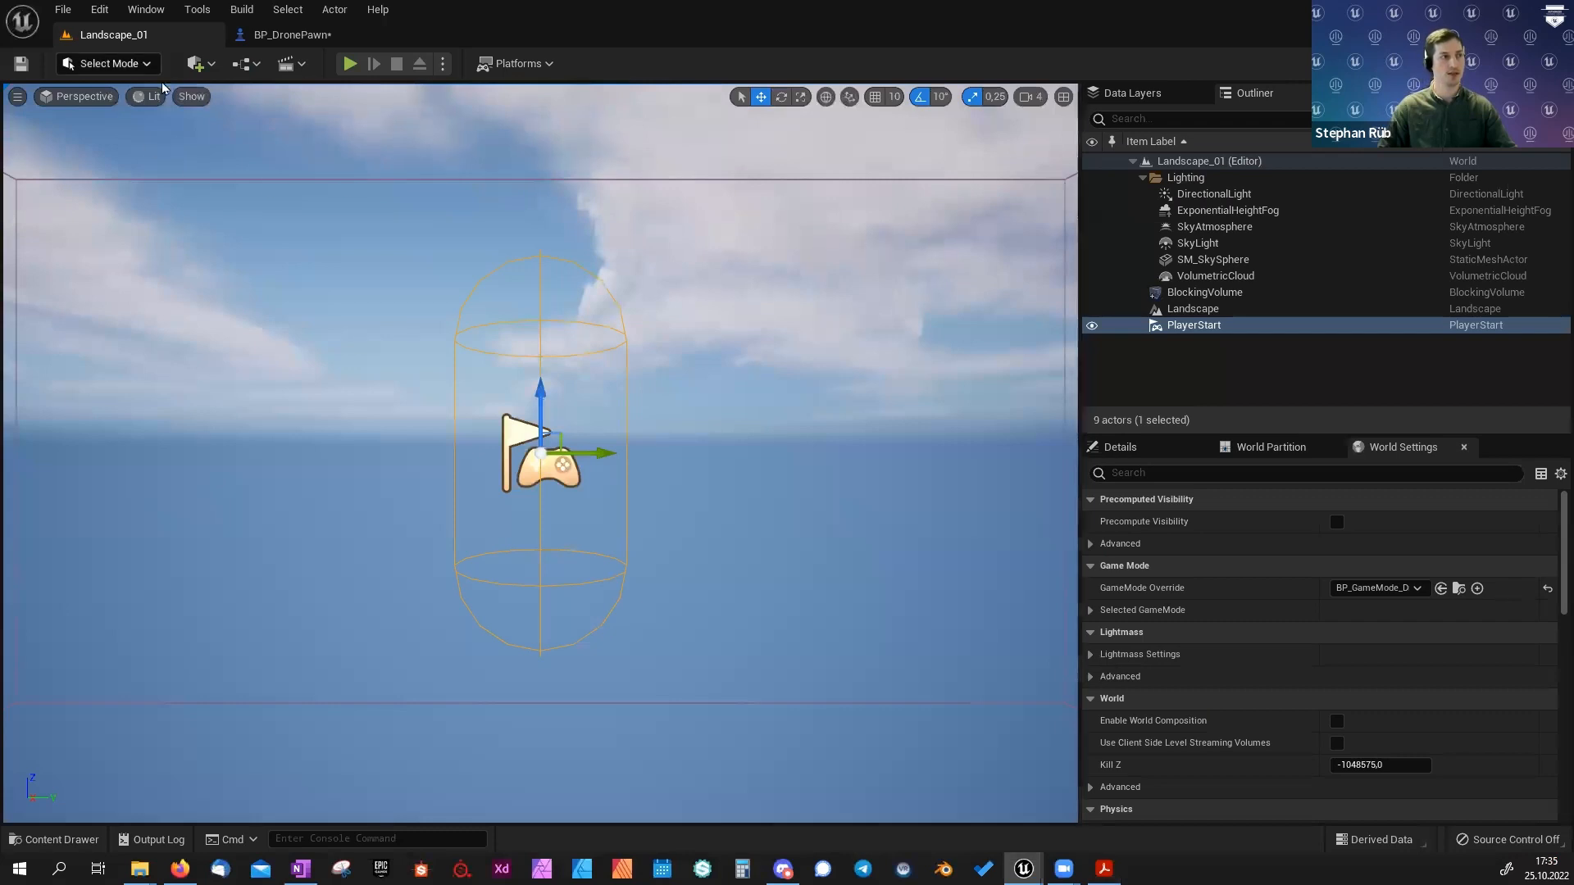
Save BP_DronePawn and, from Landscape_01, open the Engine Input page of the Project Settings.
click(280, 41)
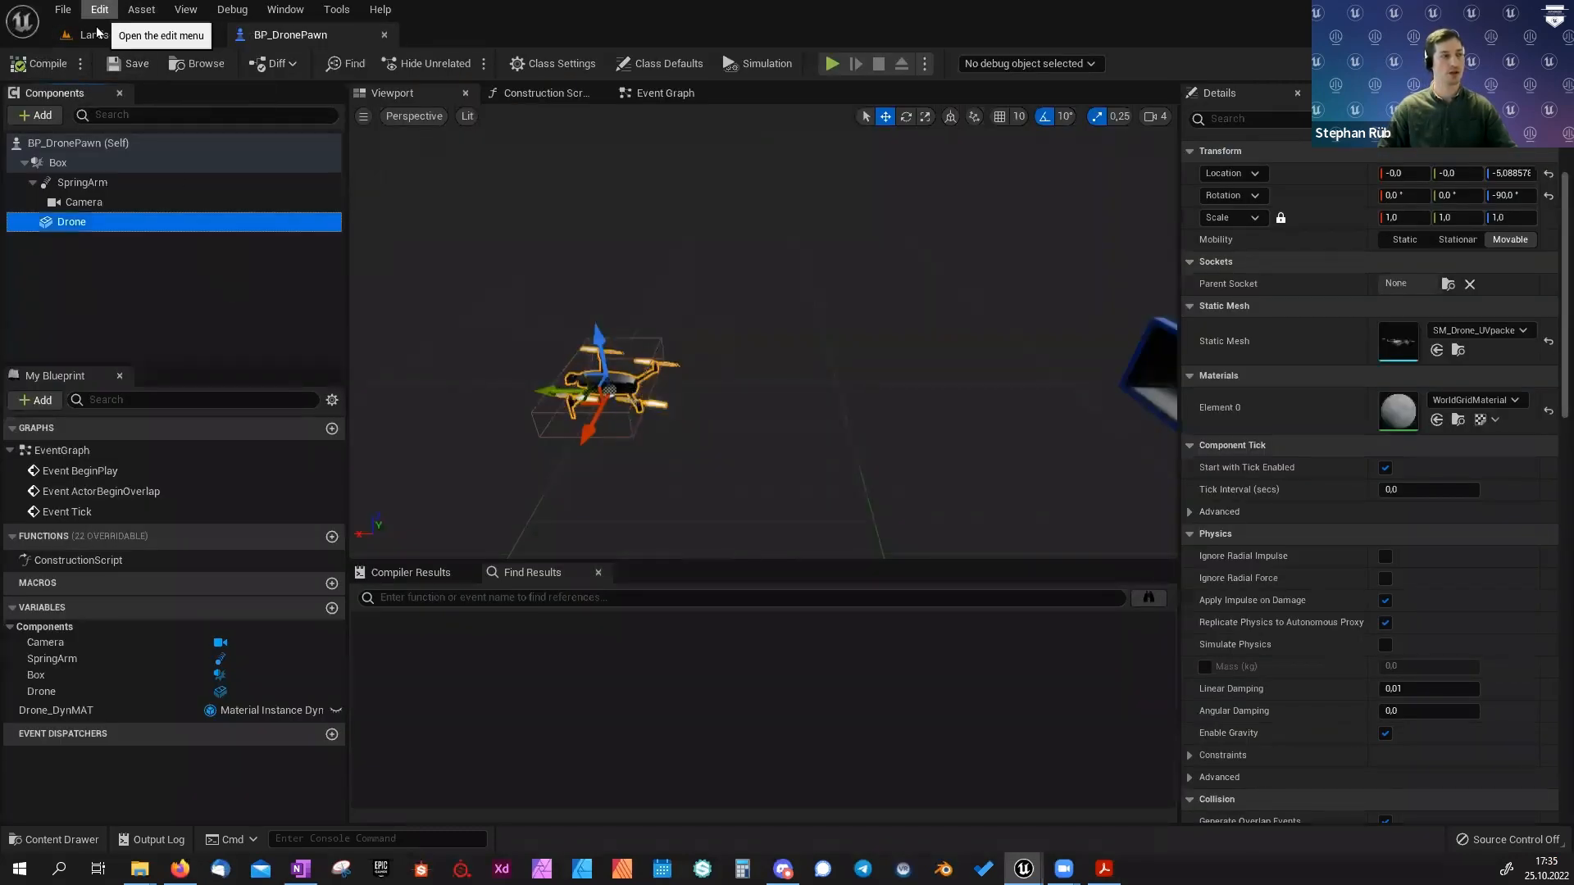
click(114, 35)
click(110, 13)
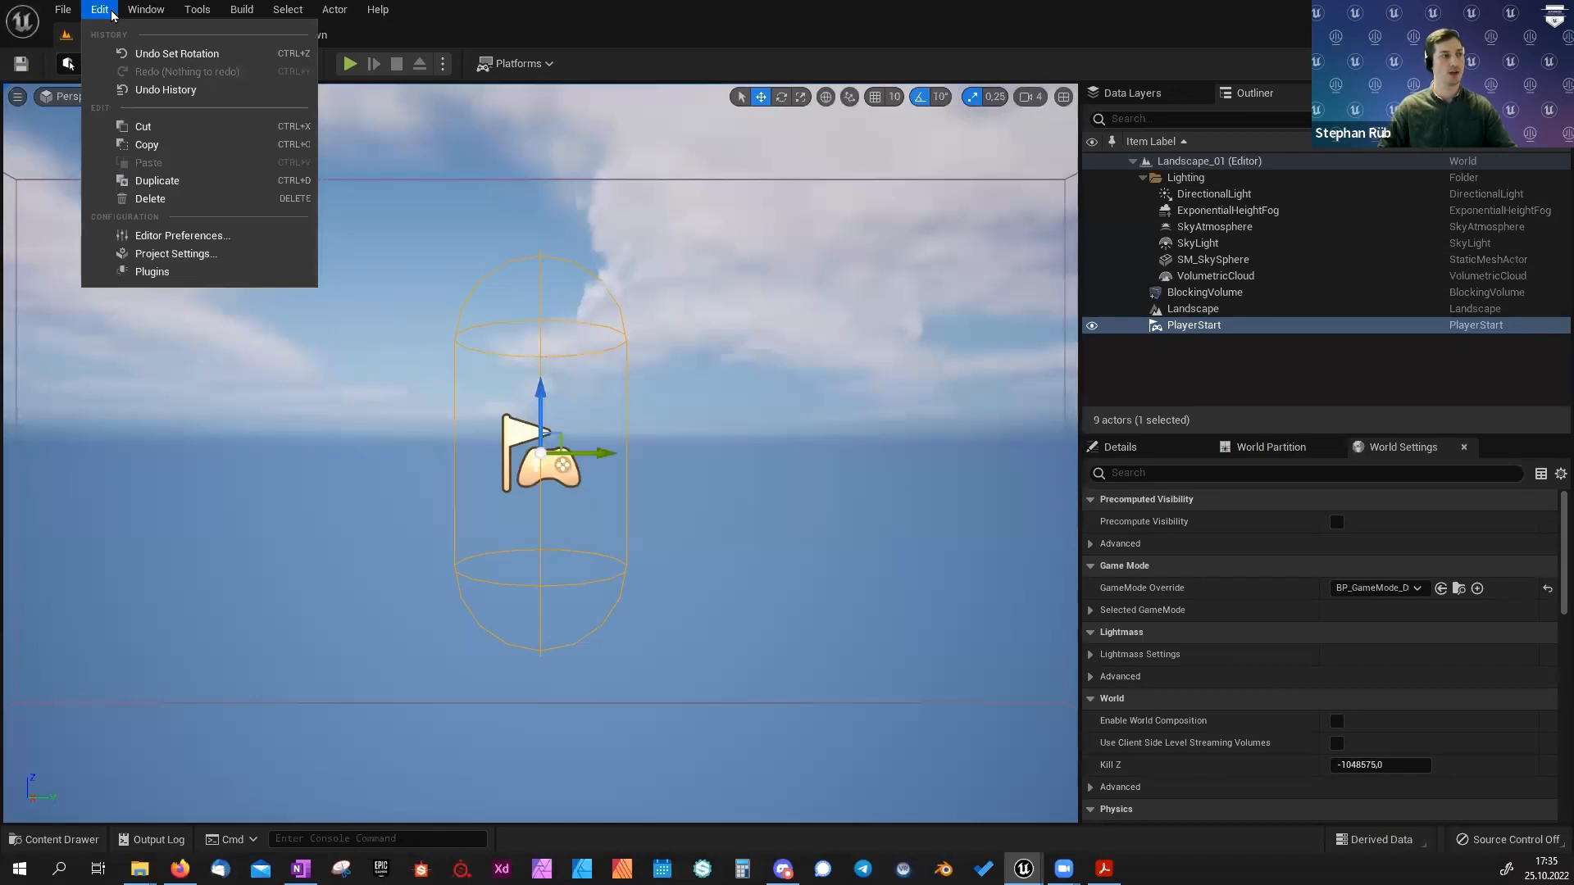
click(161, 256)
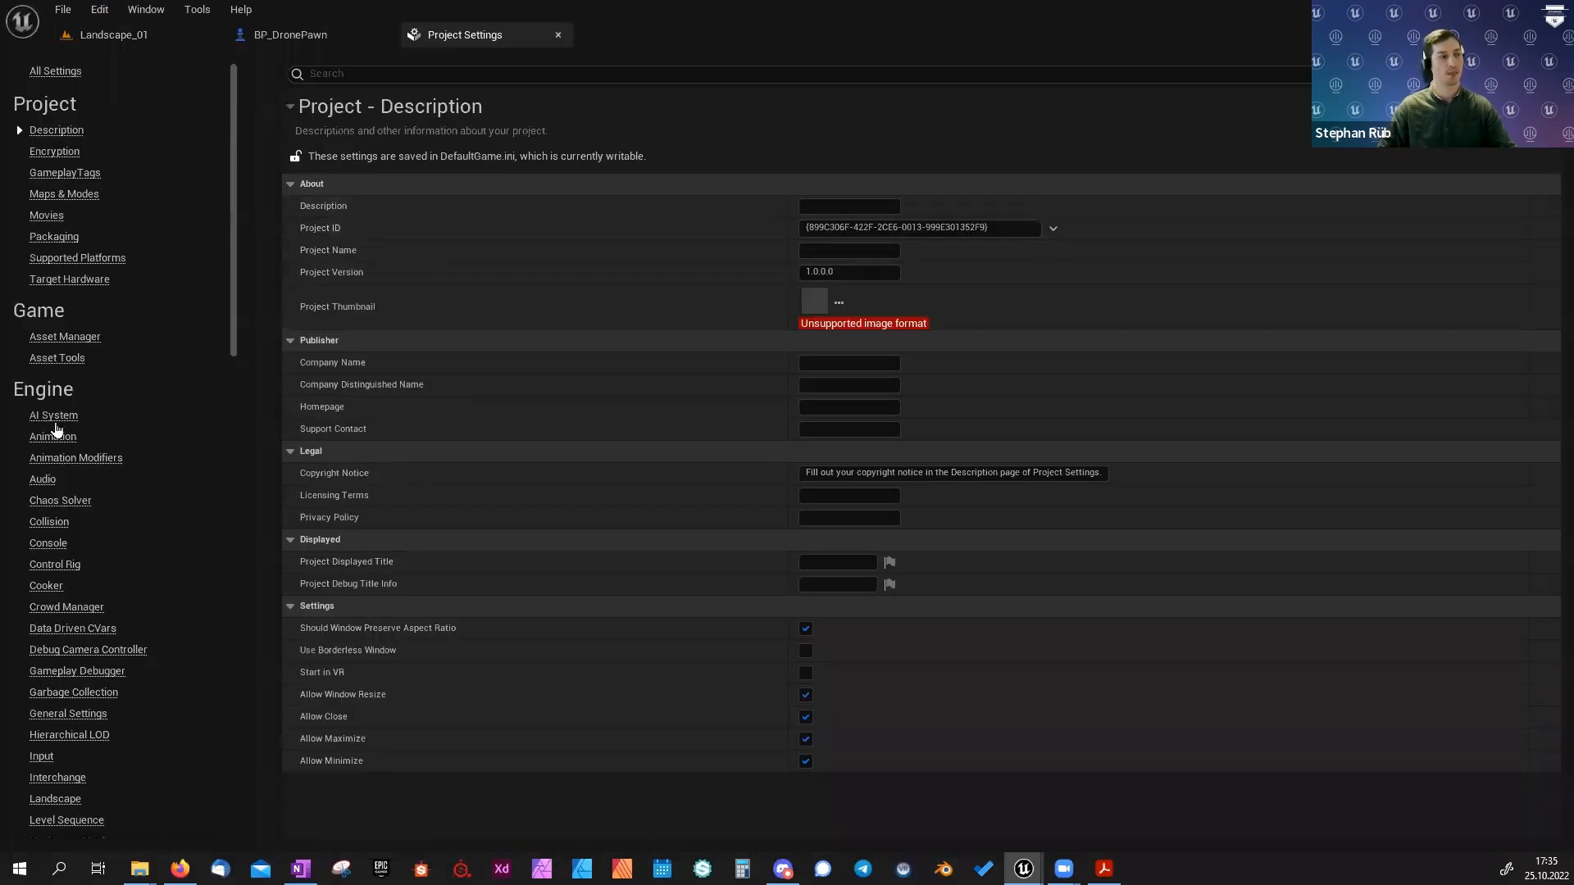
scroll(87, 400, down, 3)
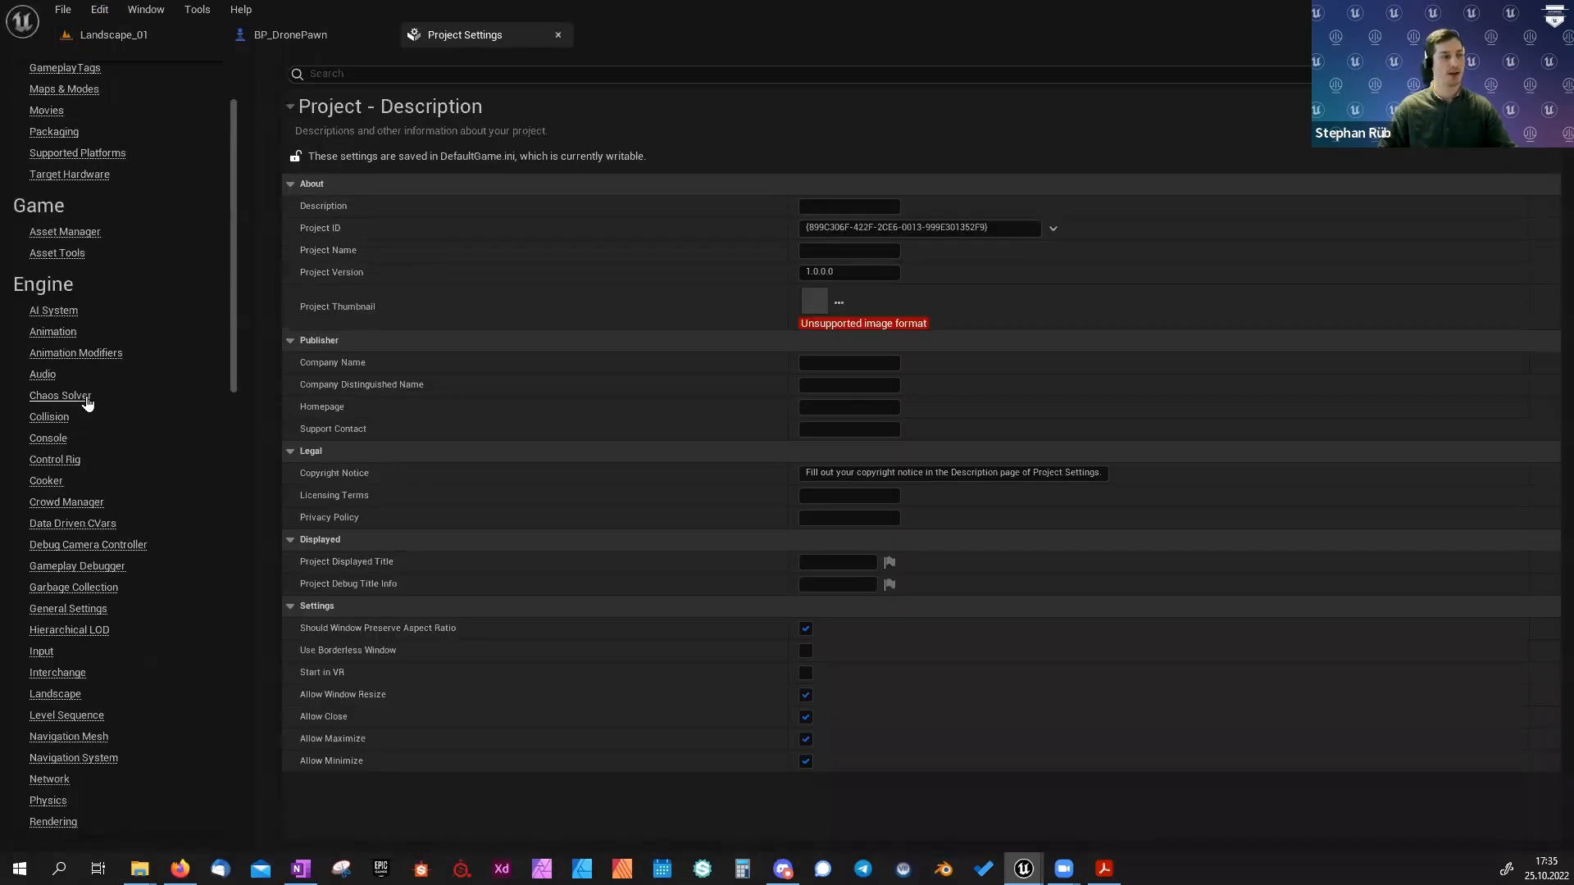
click(41, 653)
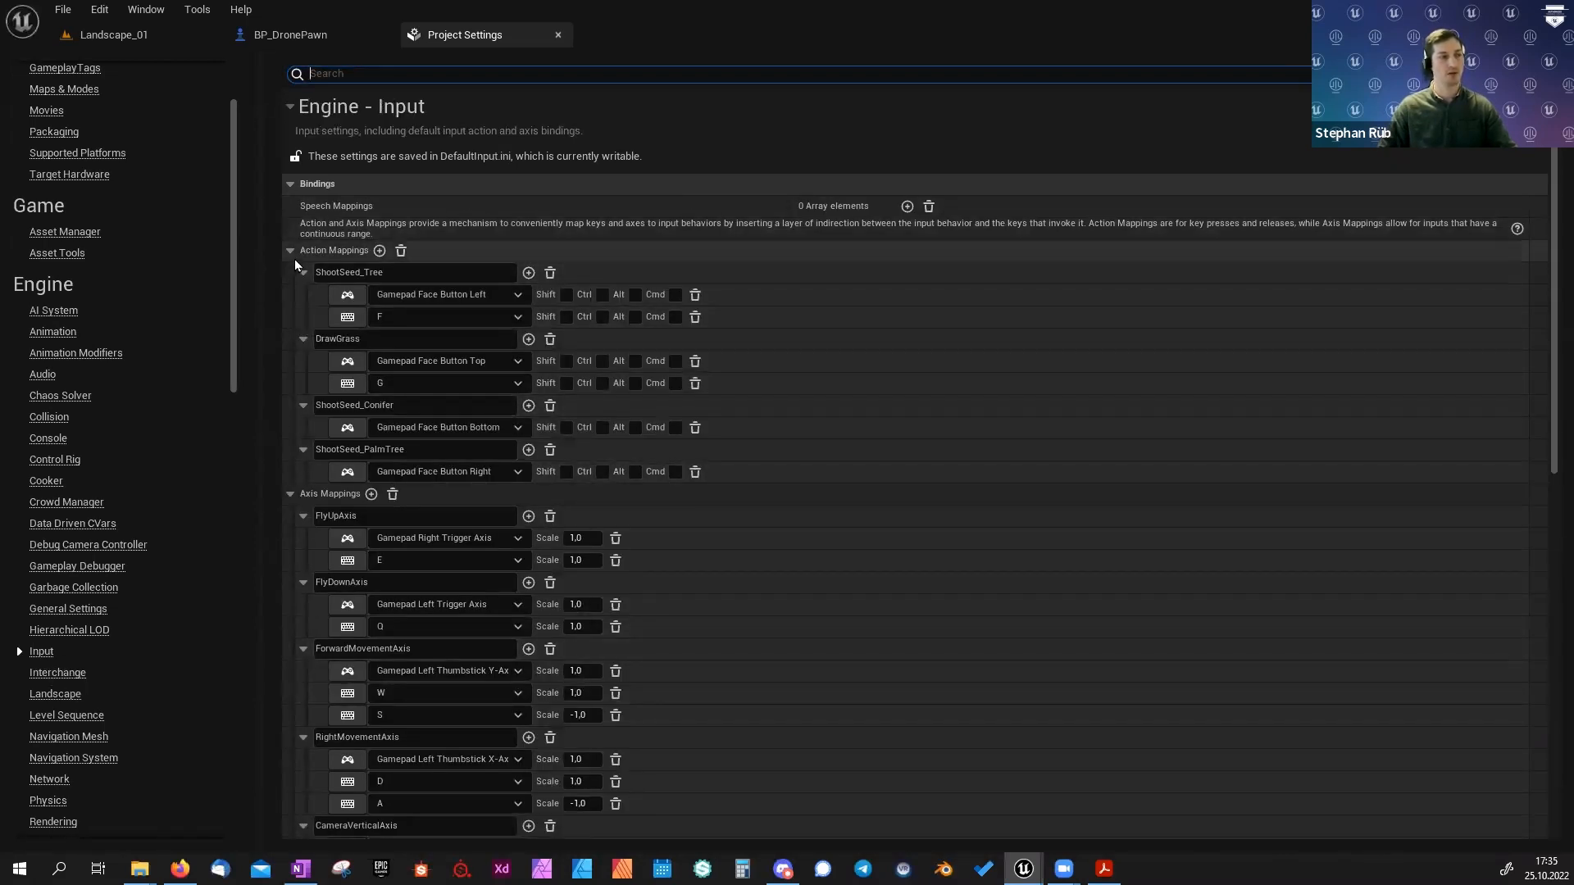
Review the action and axis mappings in the project's Input settings and look over BP_DronePawn's Event Graph.
scroll(353, 254, down, 3)
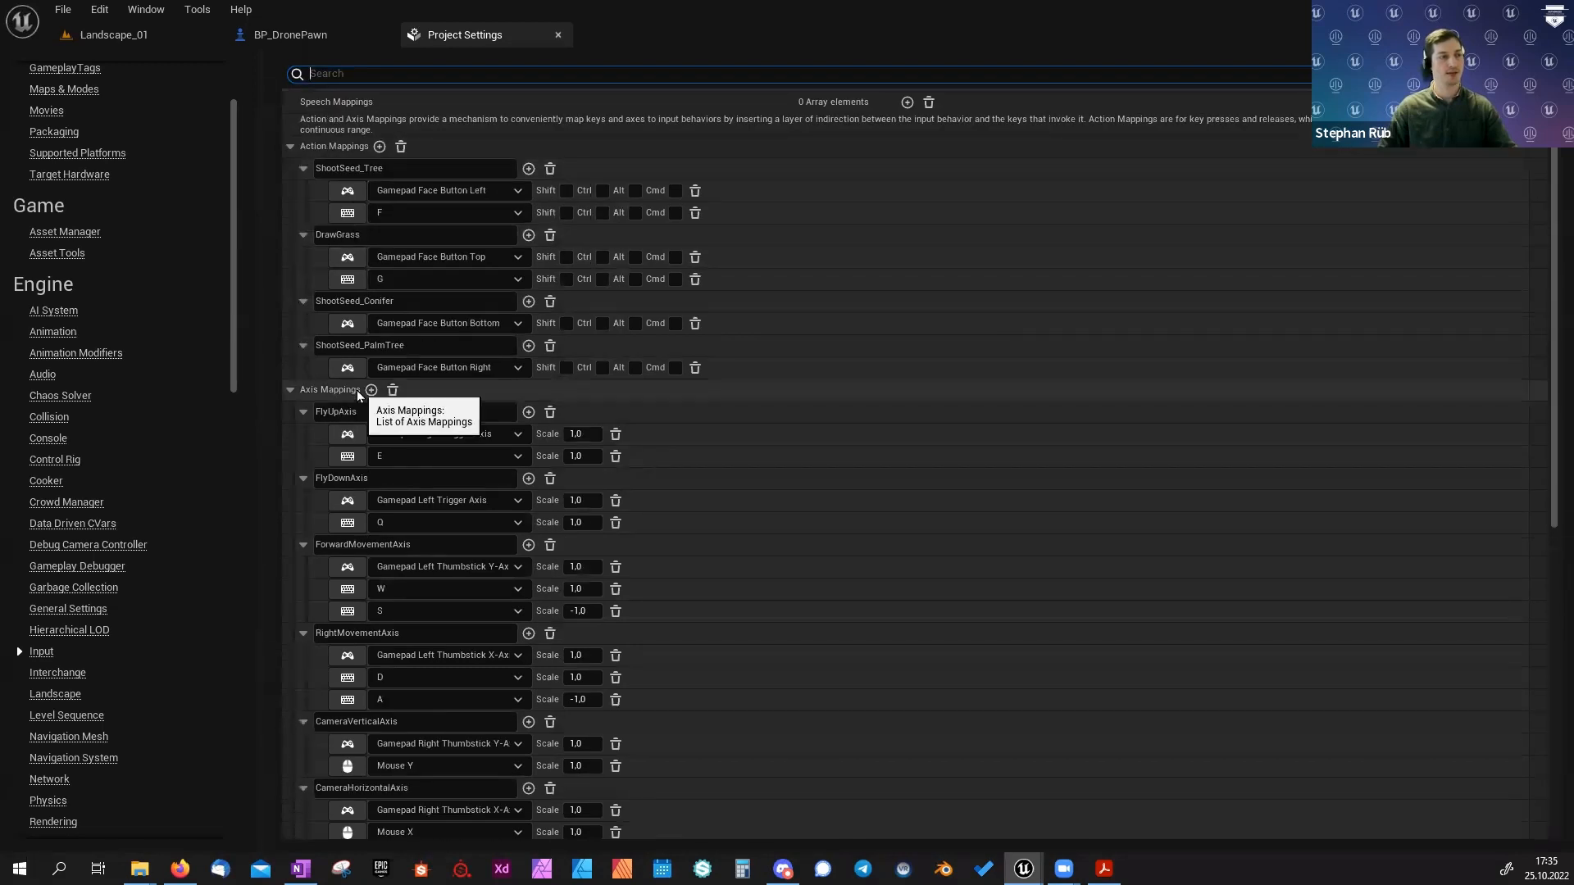
scroll(702, 475, up, 3)
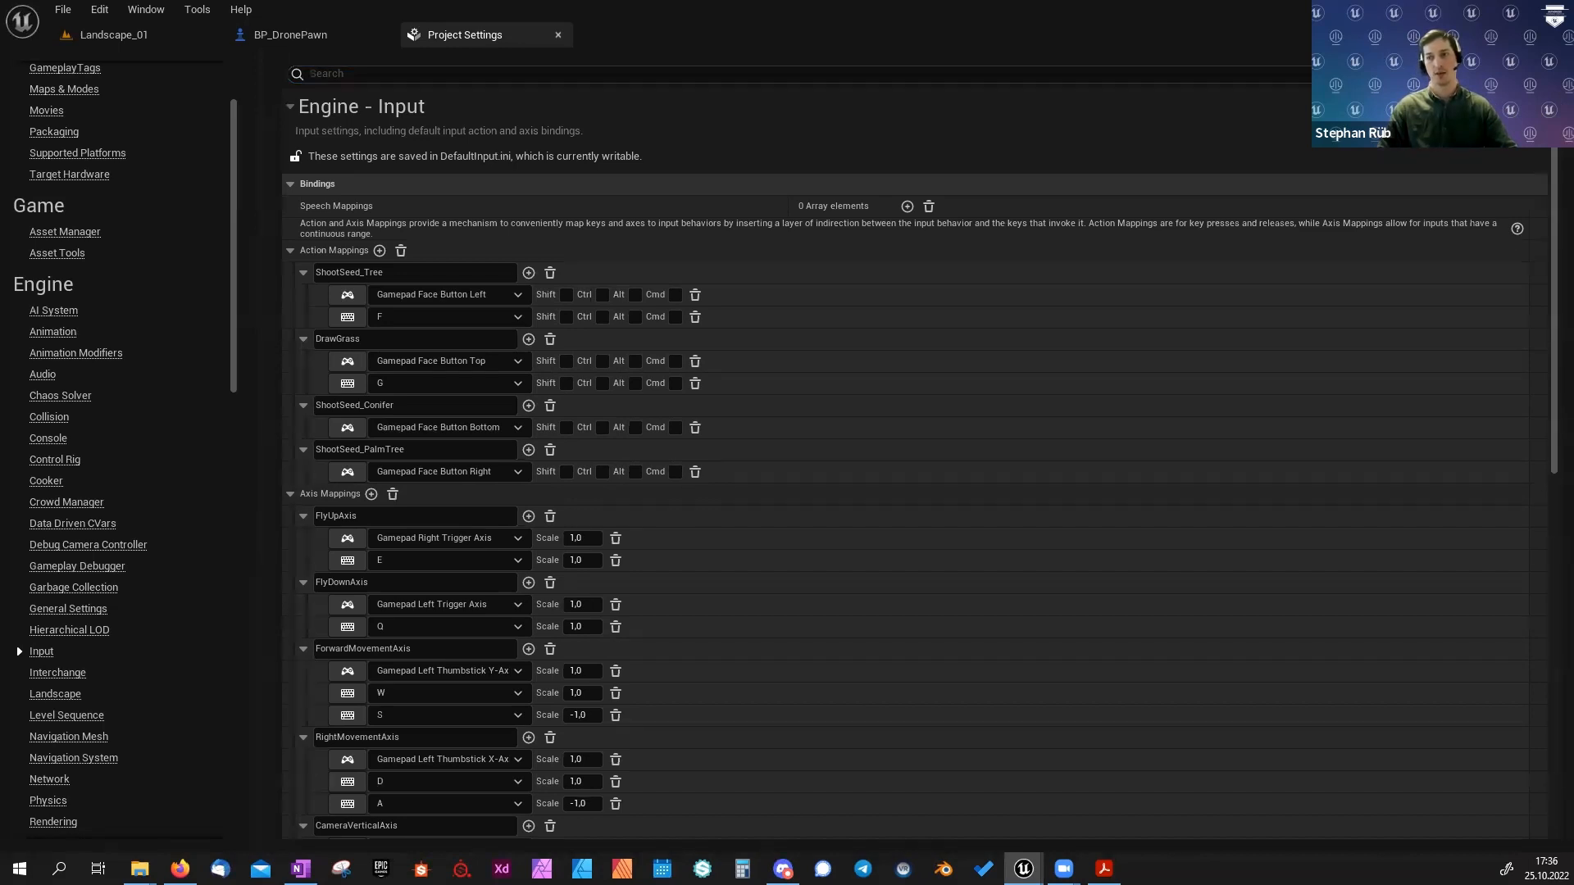
click(281, 42)
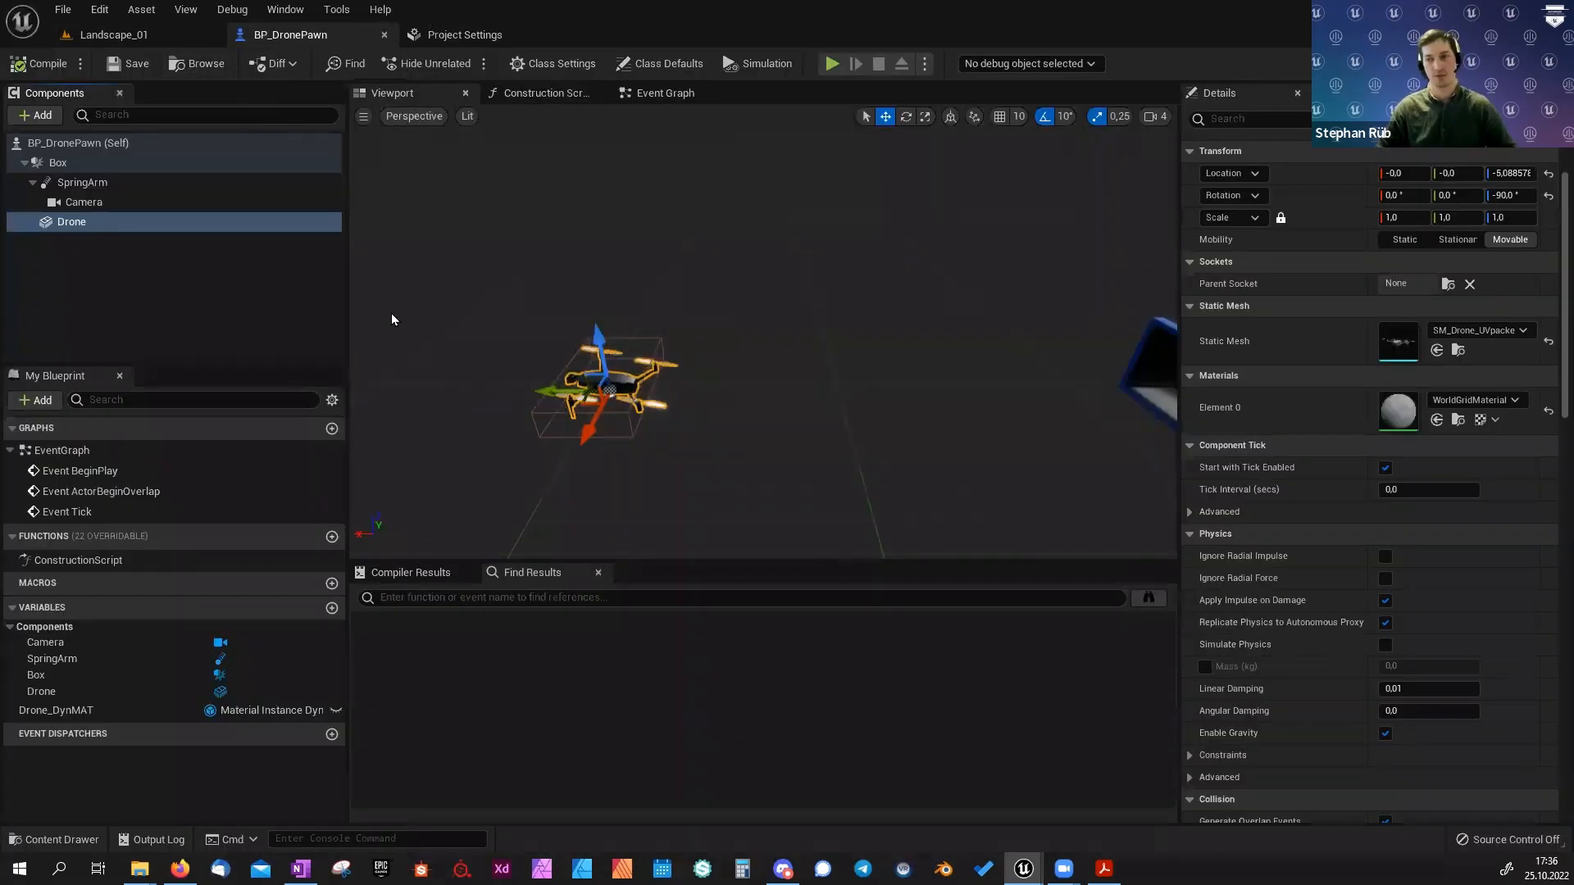
click(656, 94)
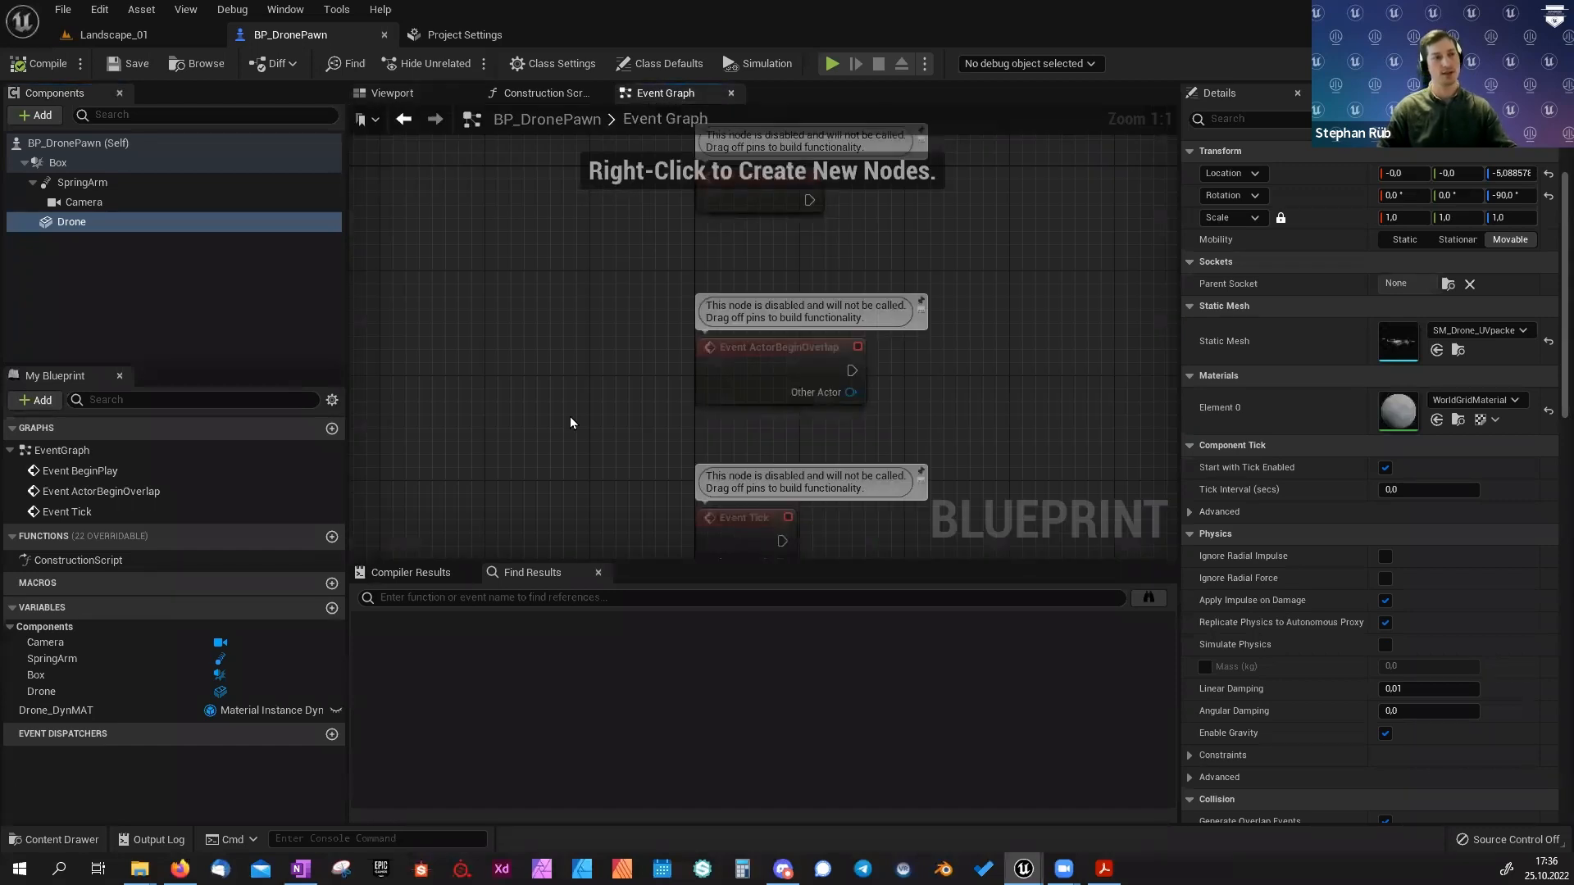
scroll(569, 417, down, 2)
right_drag(591, 404, 509, 328)
scroll(509, 329, down, 1)
mouse_move(514, 427)
right_down()
mouse_move(499, 369)
mouse_move(495, 415)
right_up()
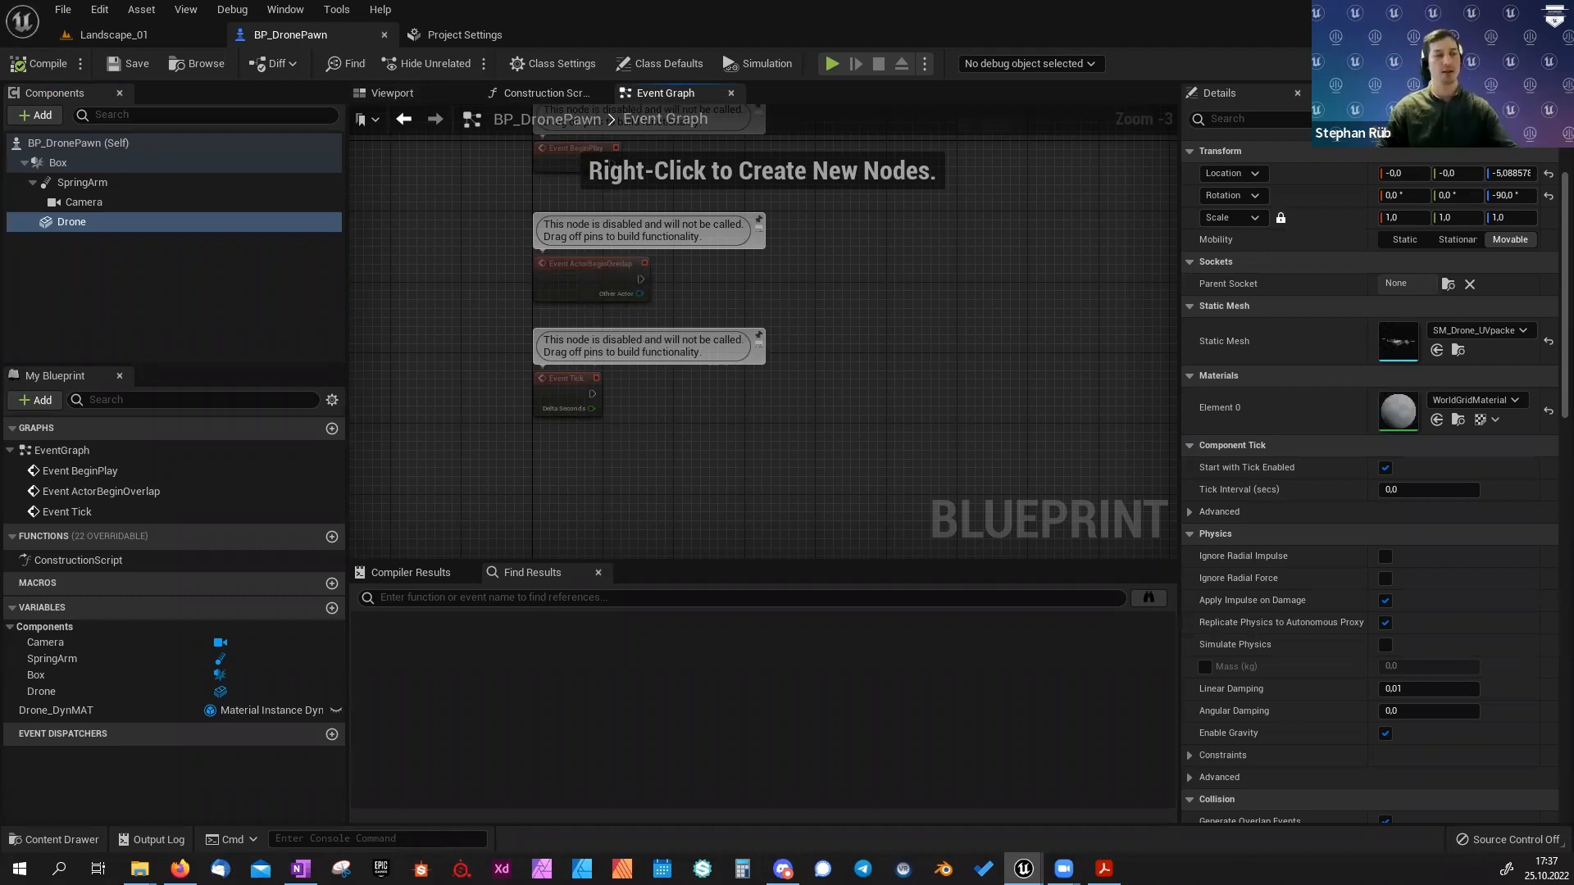
right_drag(524, 433, 534, 388)
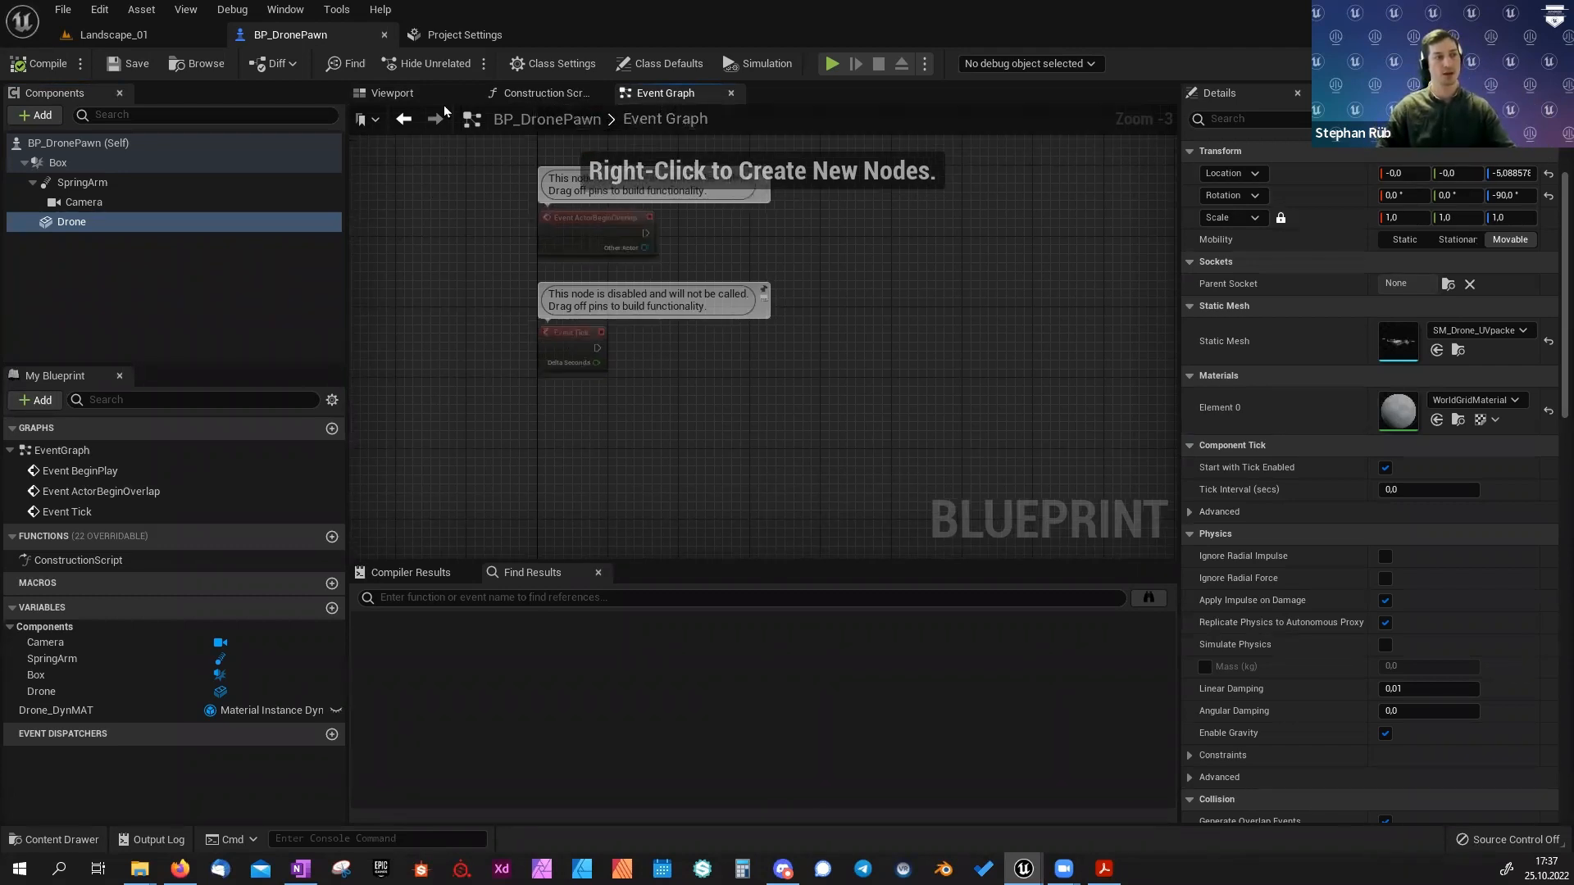
click(435, 37)
scroll(413, 428, down, 8)
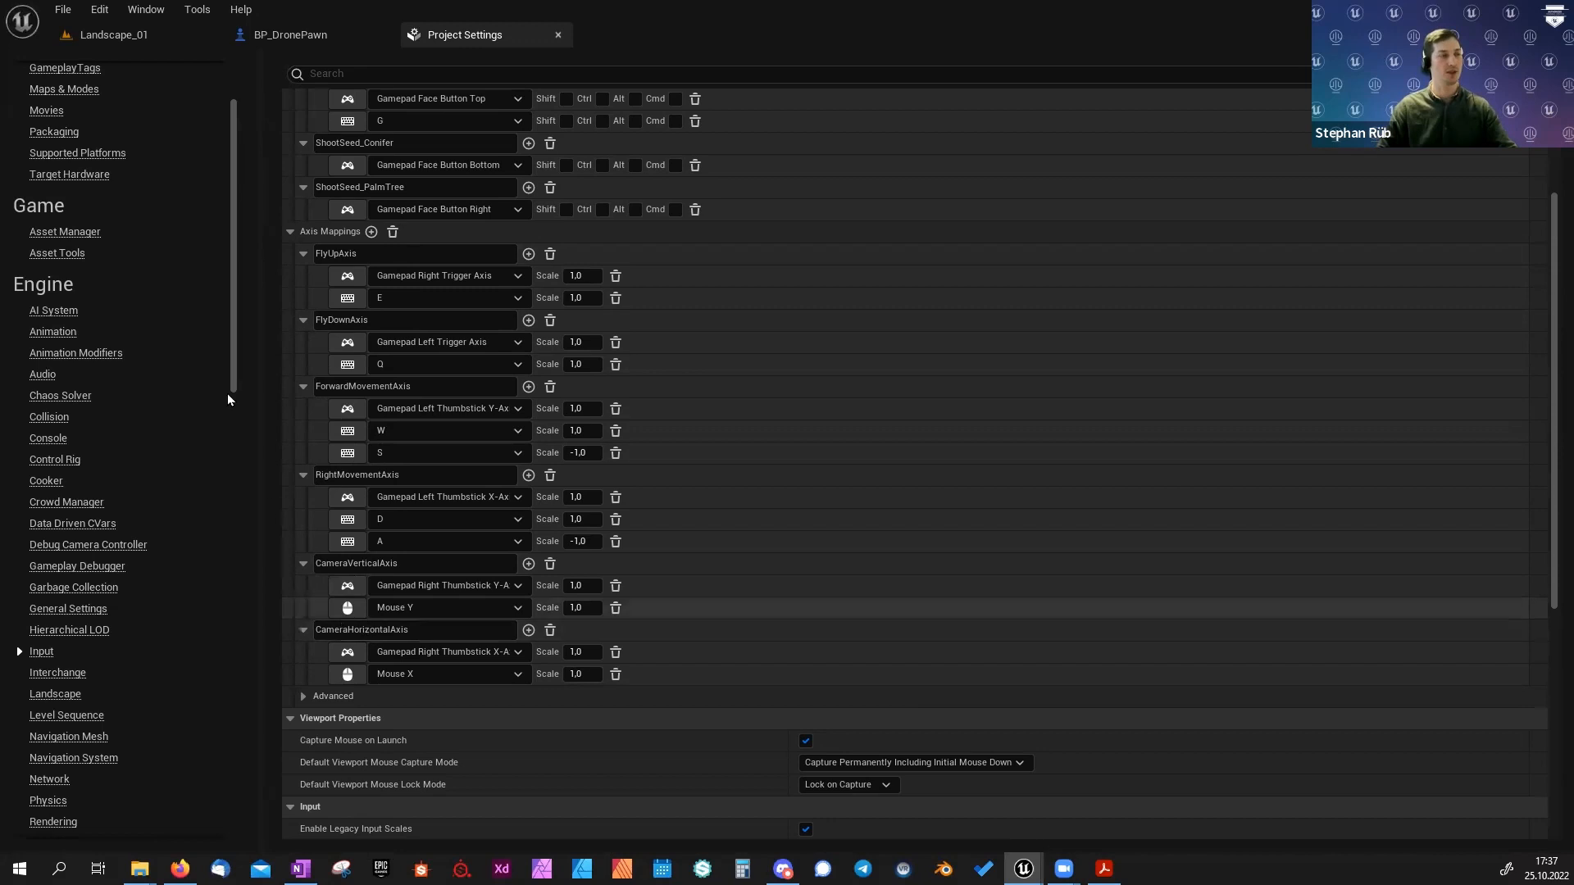
Add a Floating Pawn Movement component to BP_DronePawn.
click(305, 34)
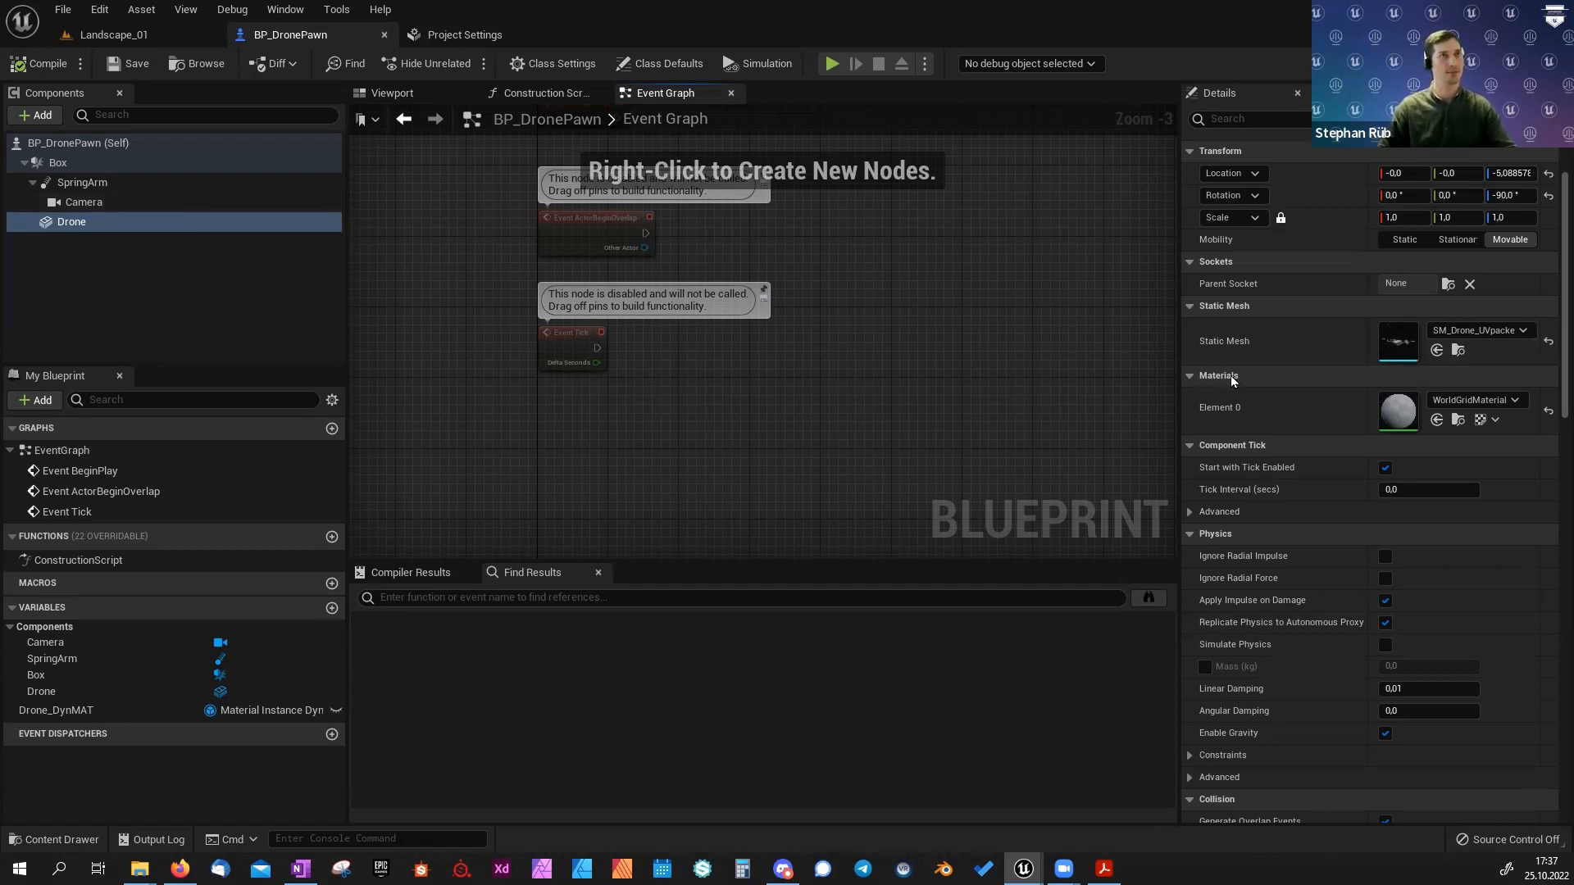
click(36, 116)
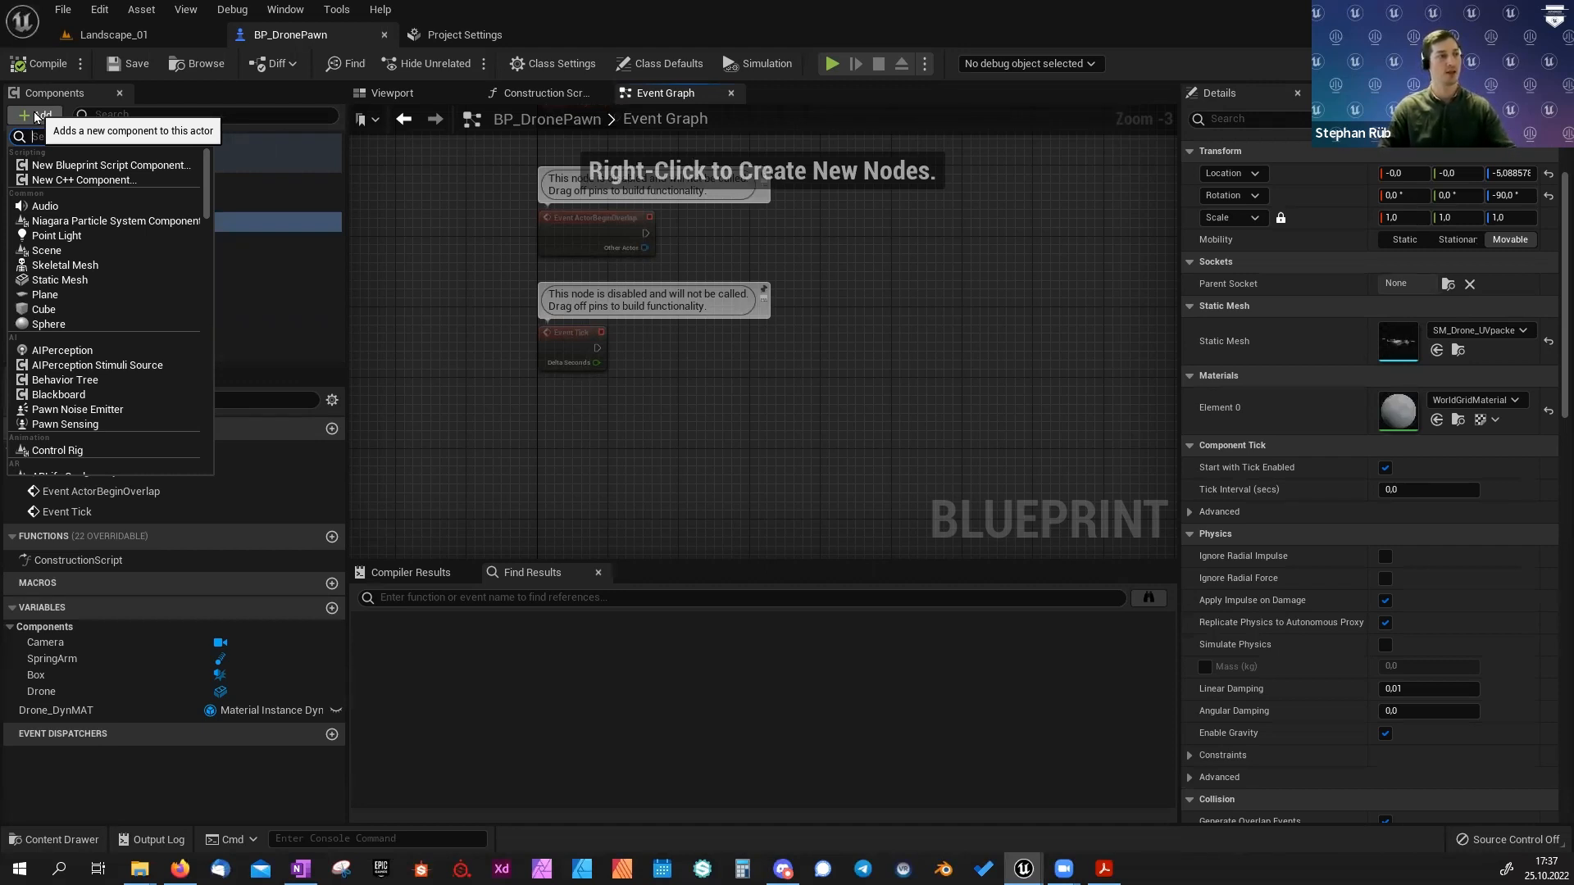
text(floating)
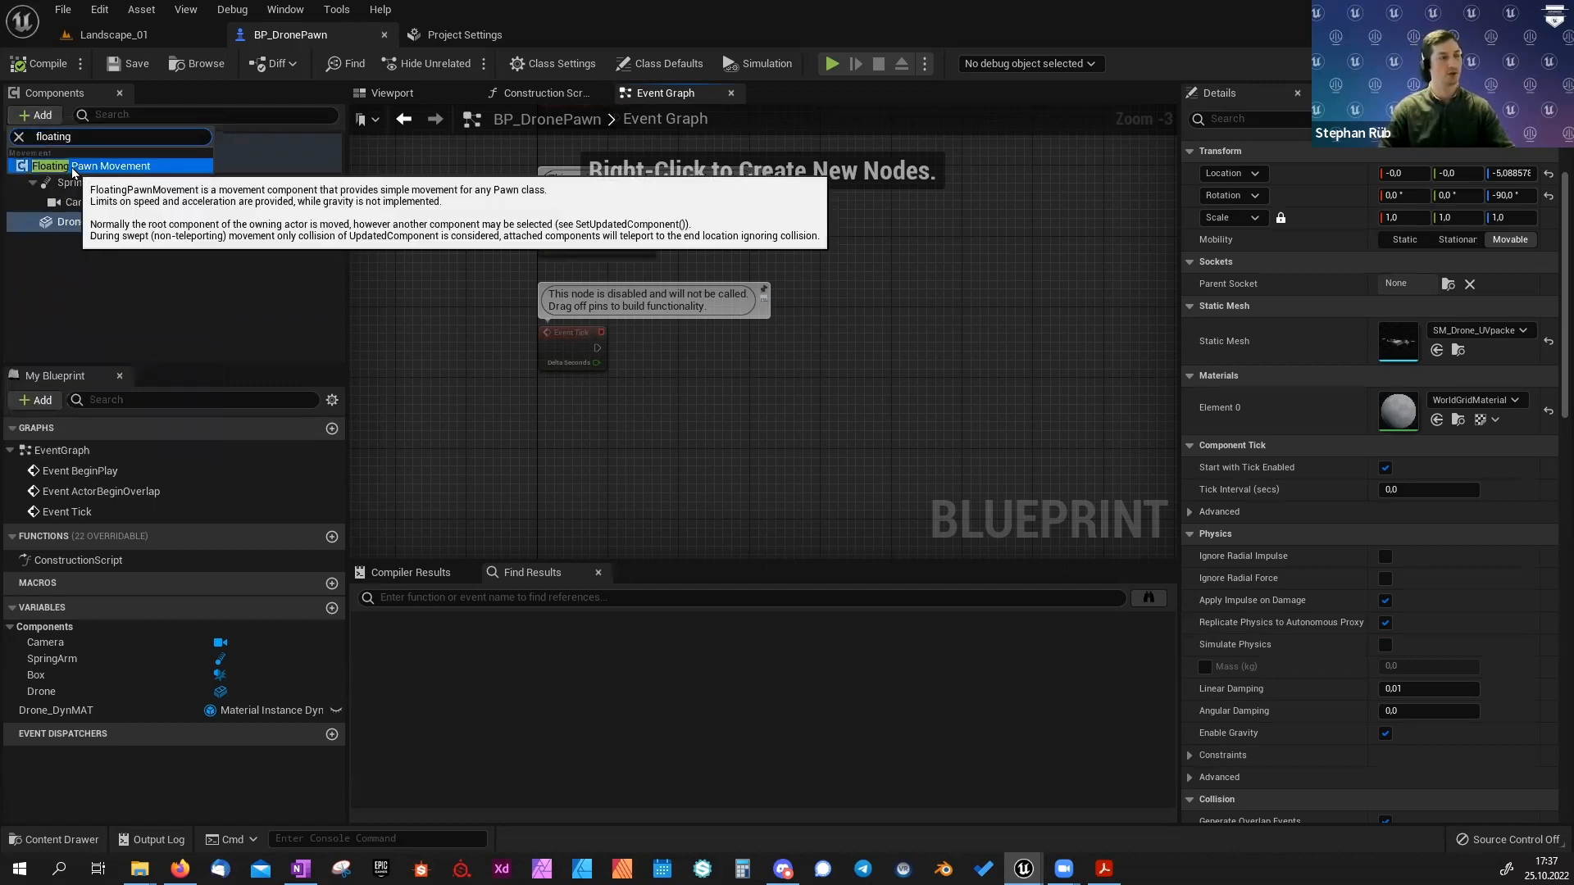
click(73, 168)
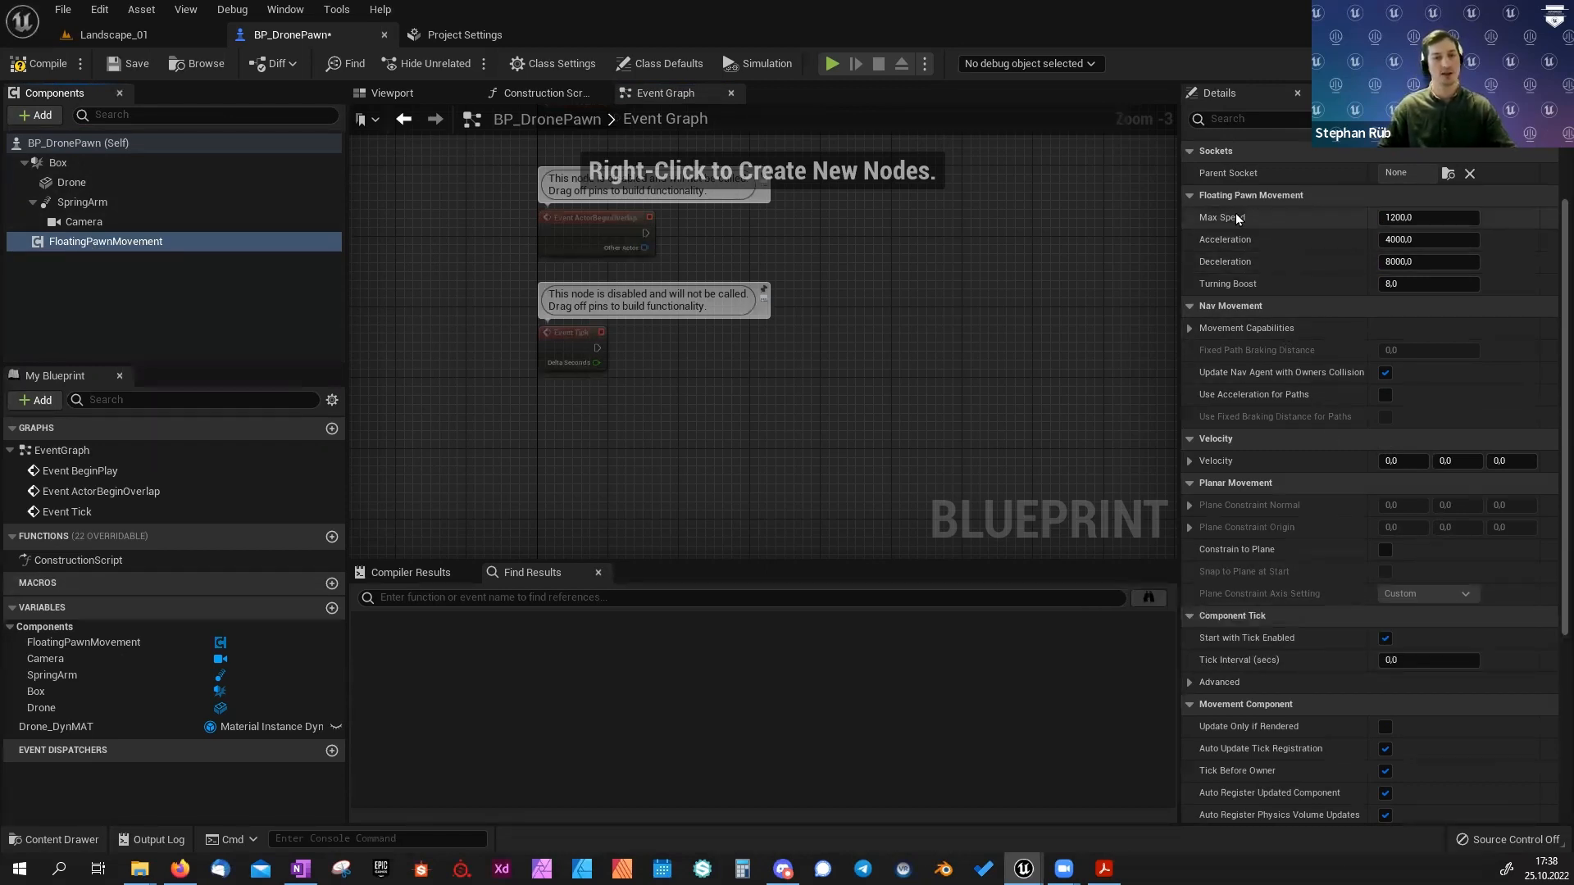
Set the FloatingPawnMovement component's Acceleration and Deceleration to 1000.
mouse_move(1221, 216)
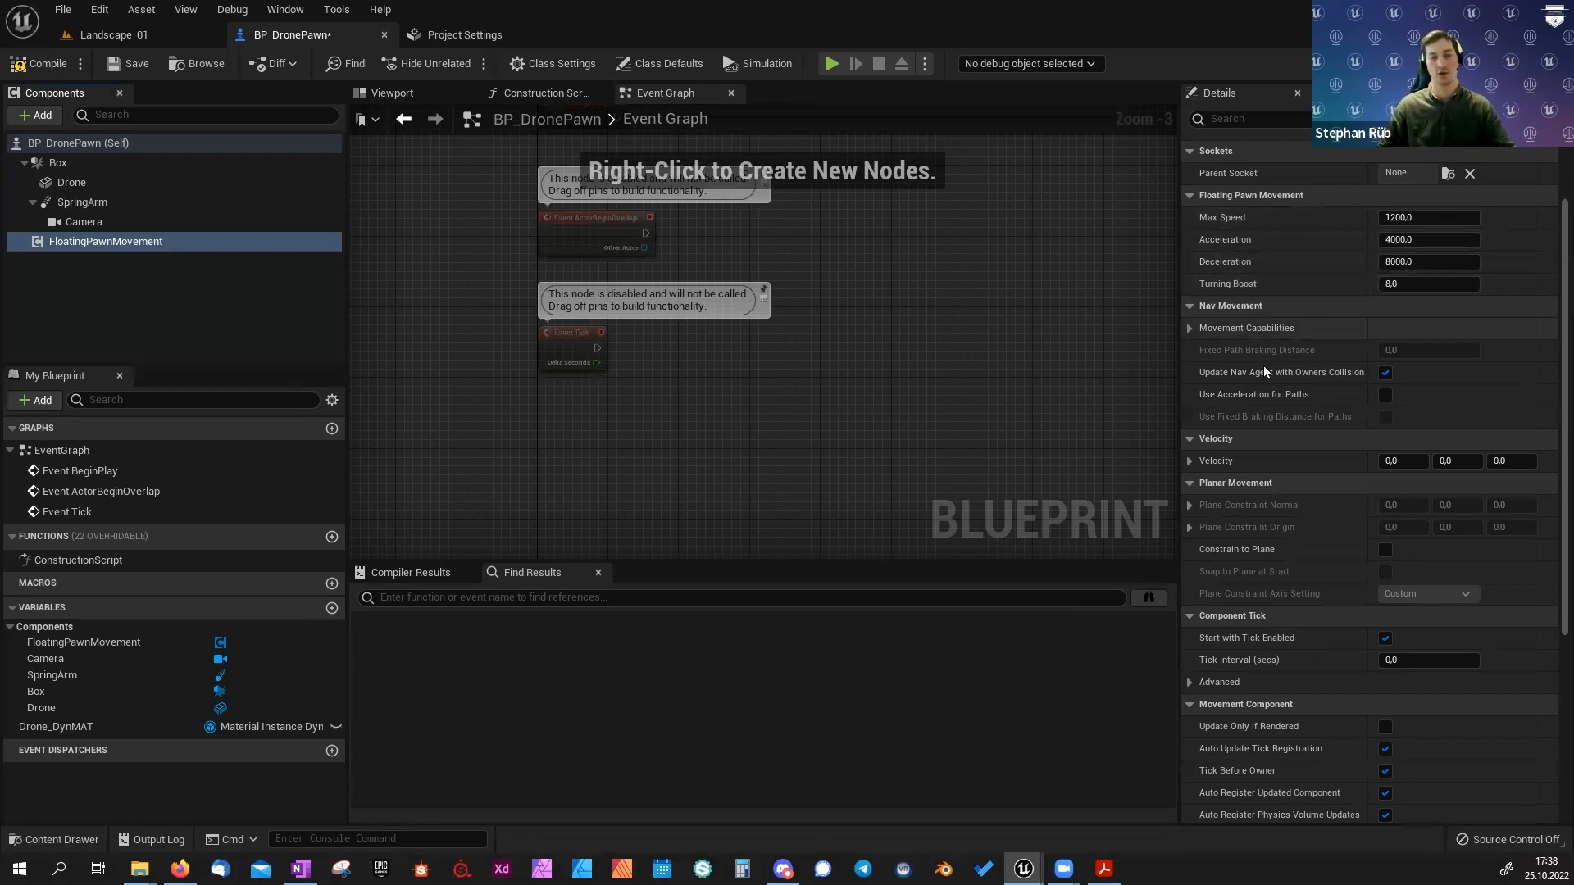
mouse_move(1267, 374)
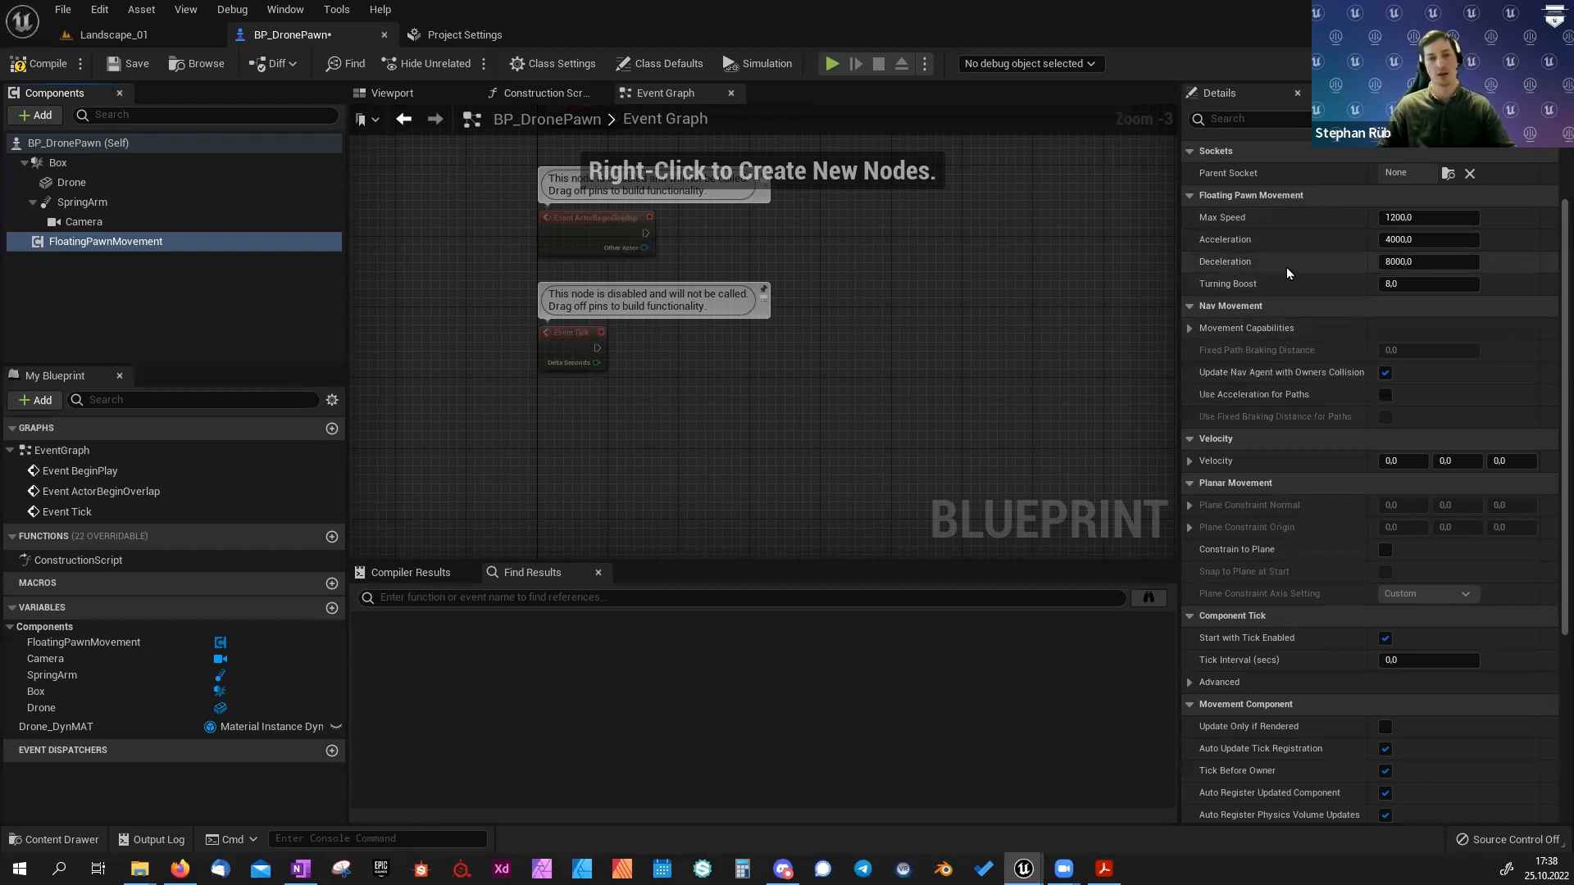
click(1393, 239)
text(1000)
click(1400, 260)
text(1000)
key(Return)
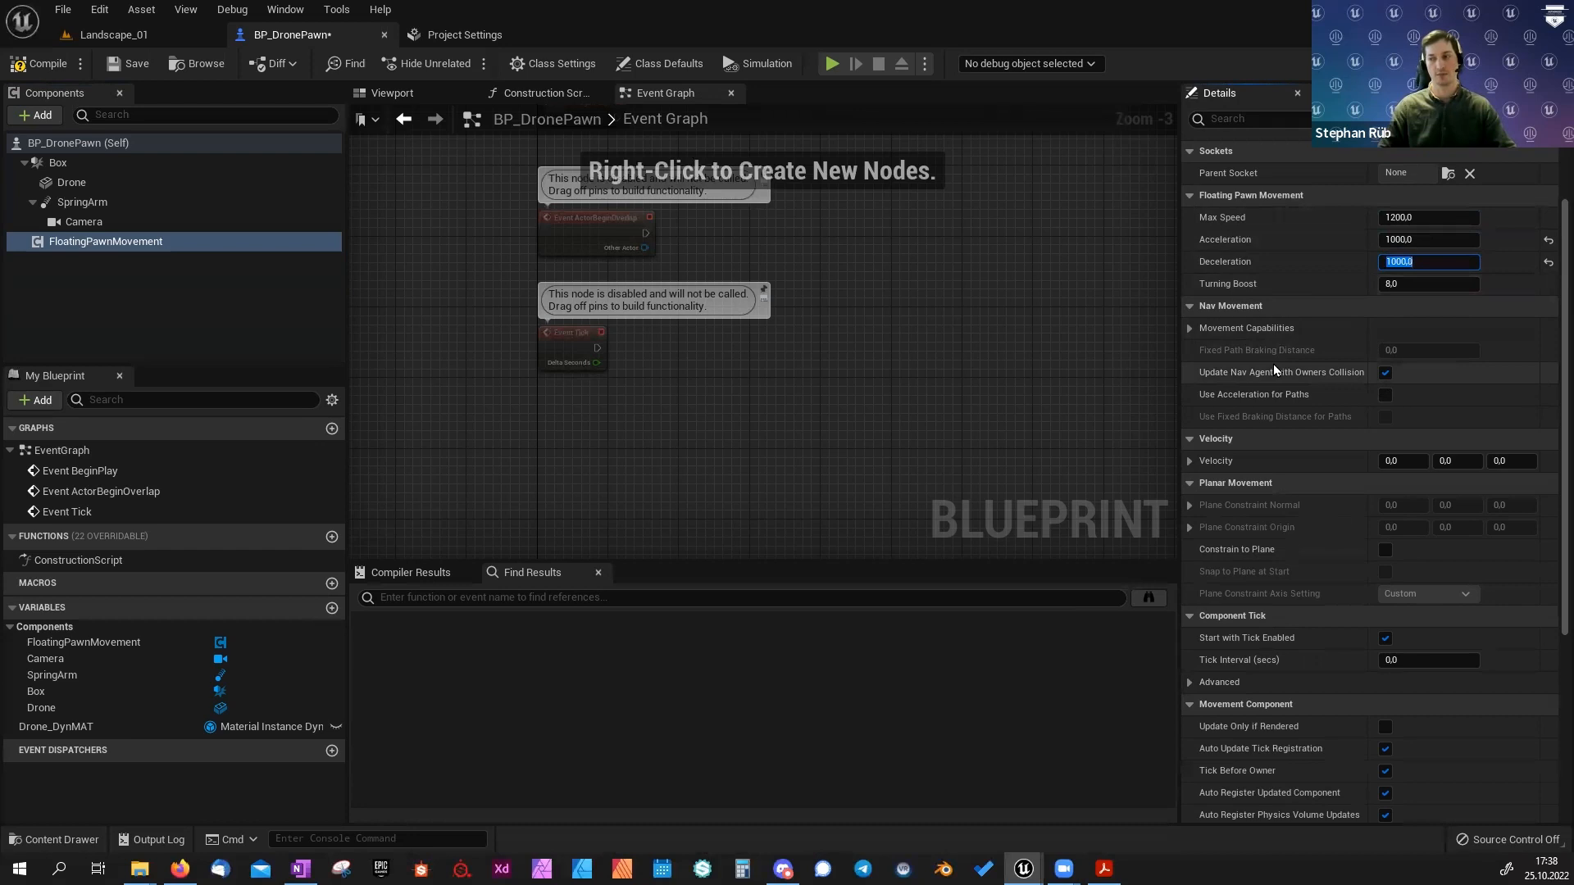
Add the ForwardMovementAxis input axis event to the Event Graph, placed below Event Tick.
right_drag(710, 422, 759, 379)
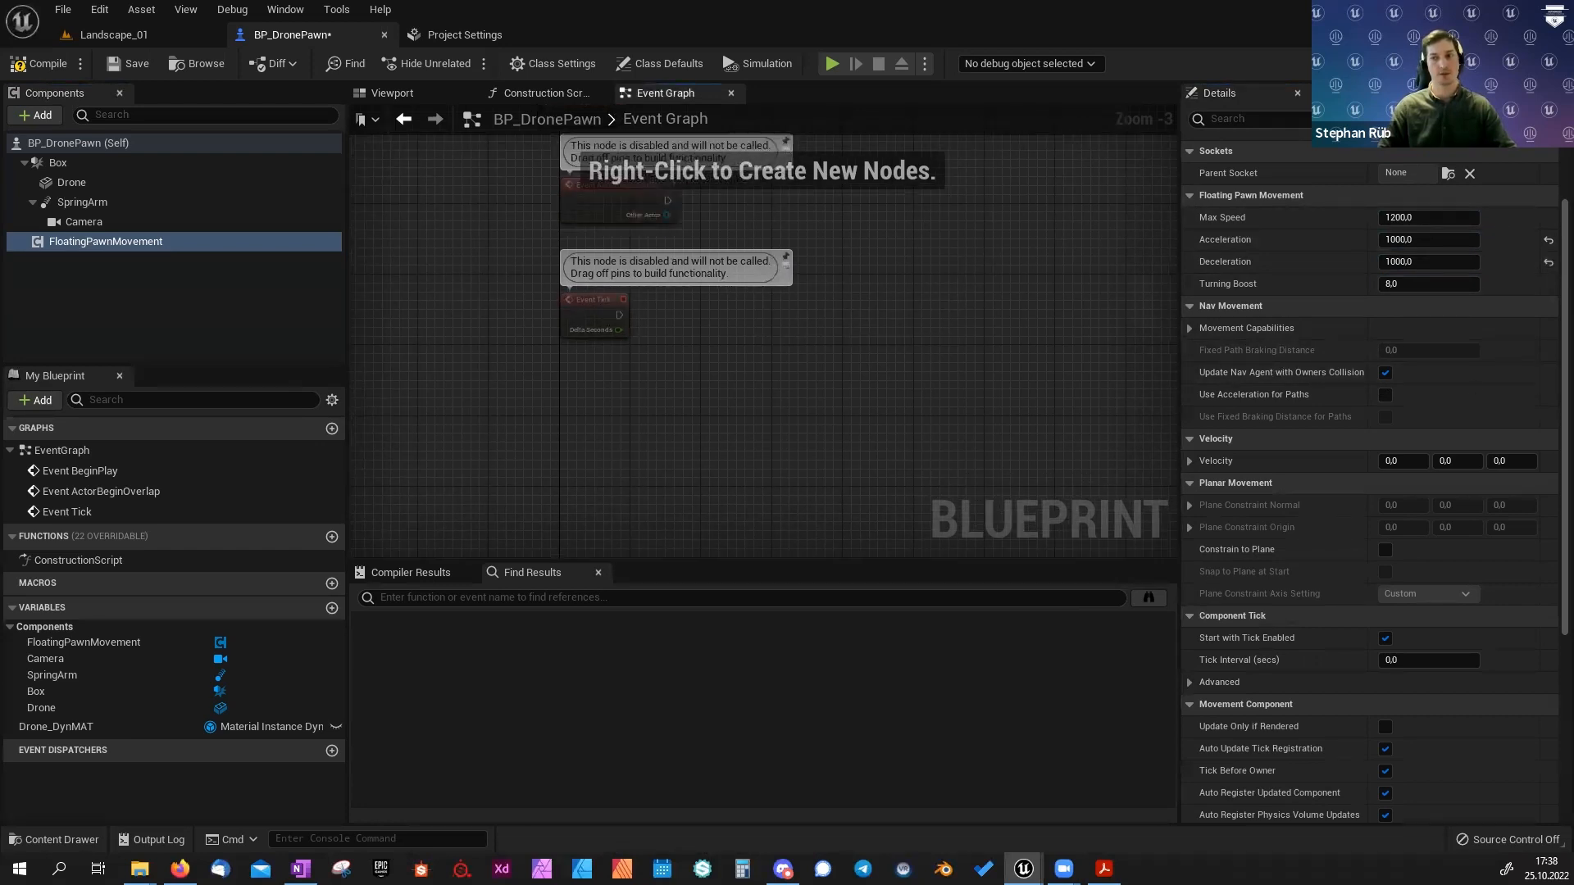
right_drag(754, 362, 815, 371)
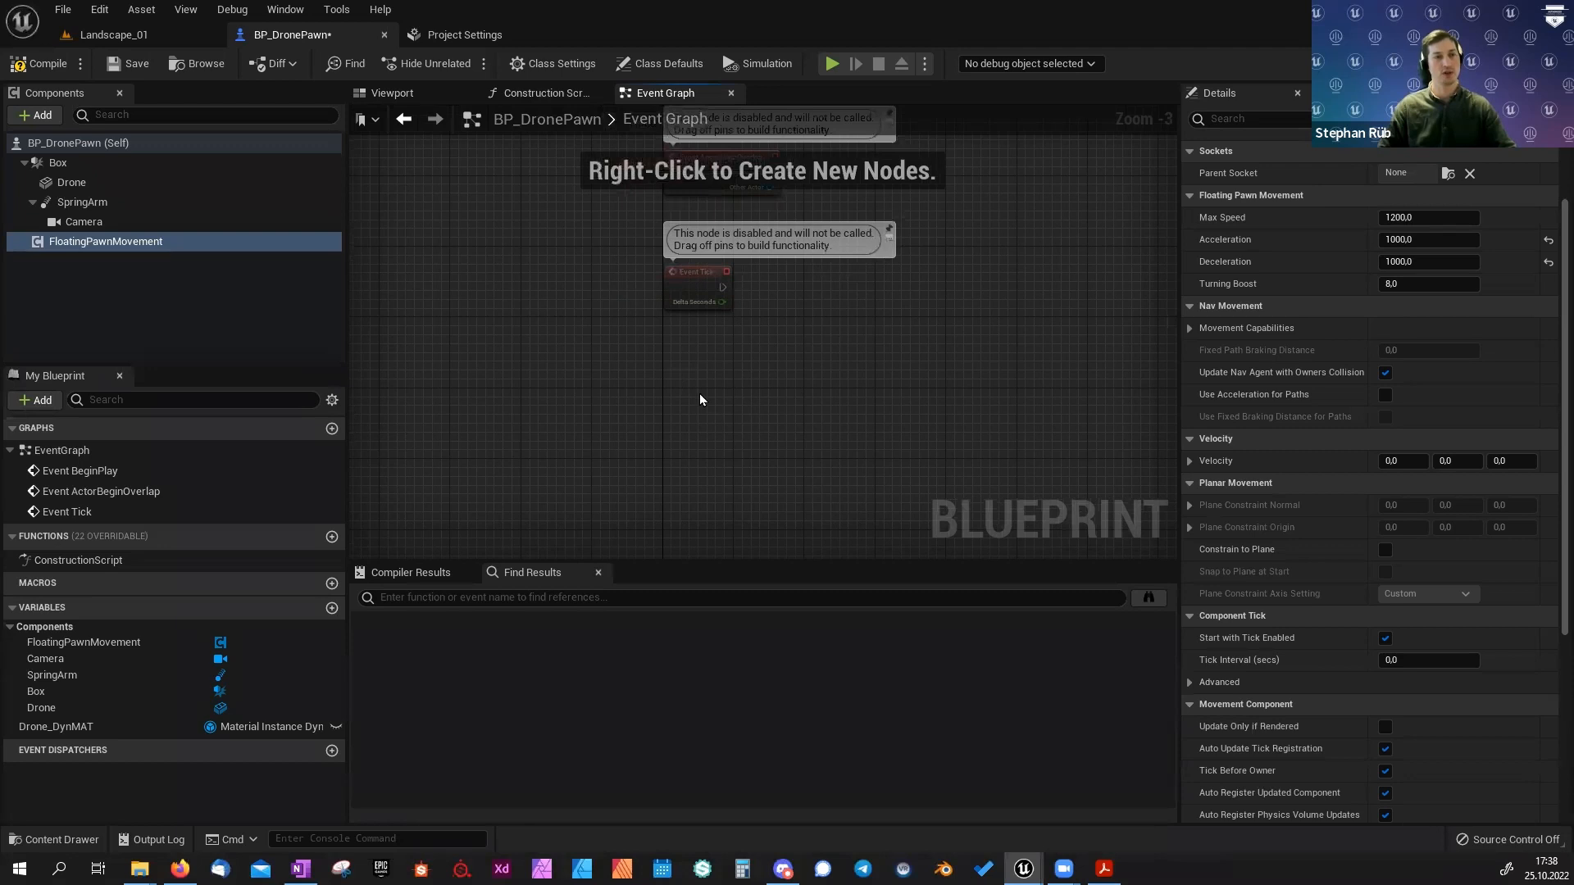
right_drag(720, 381, 656, 380)
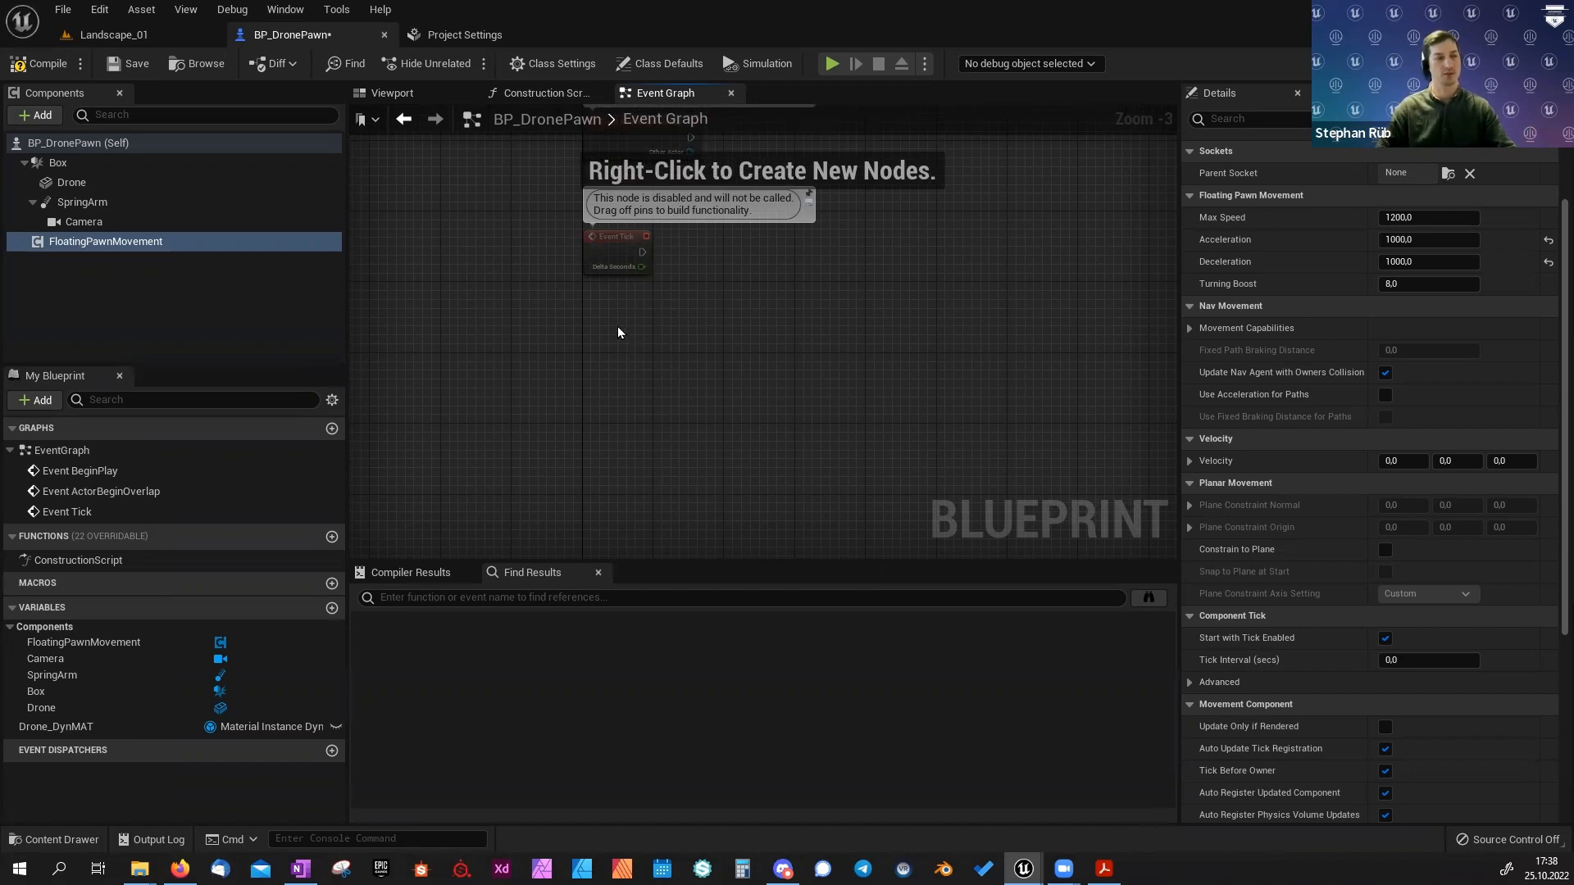
right_click(618, 418)
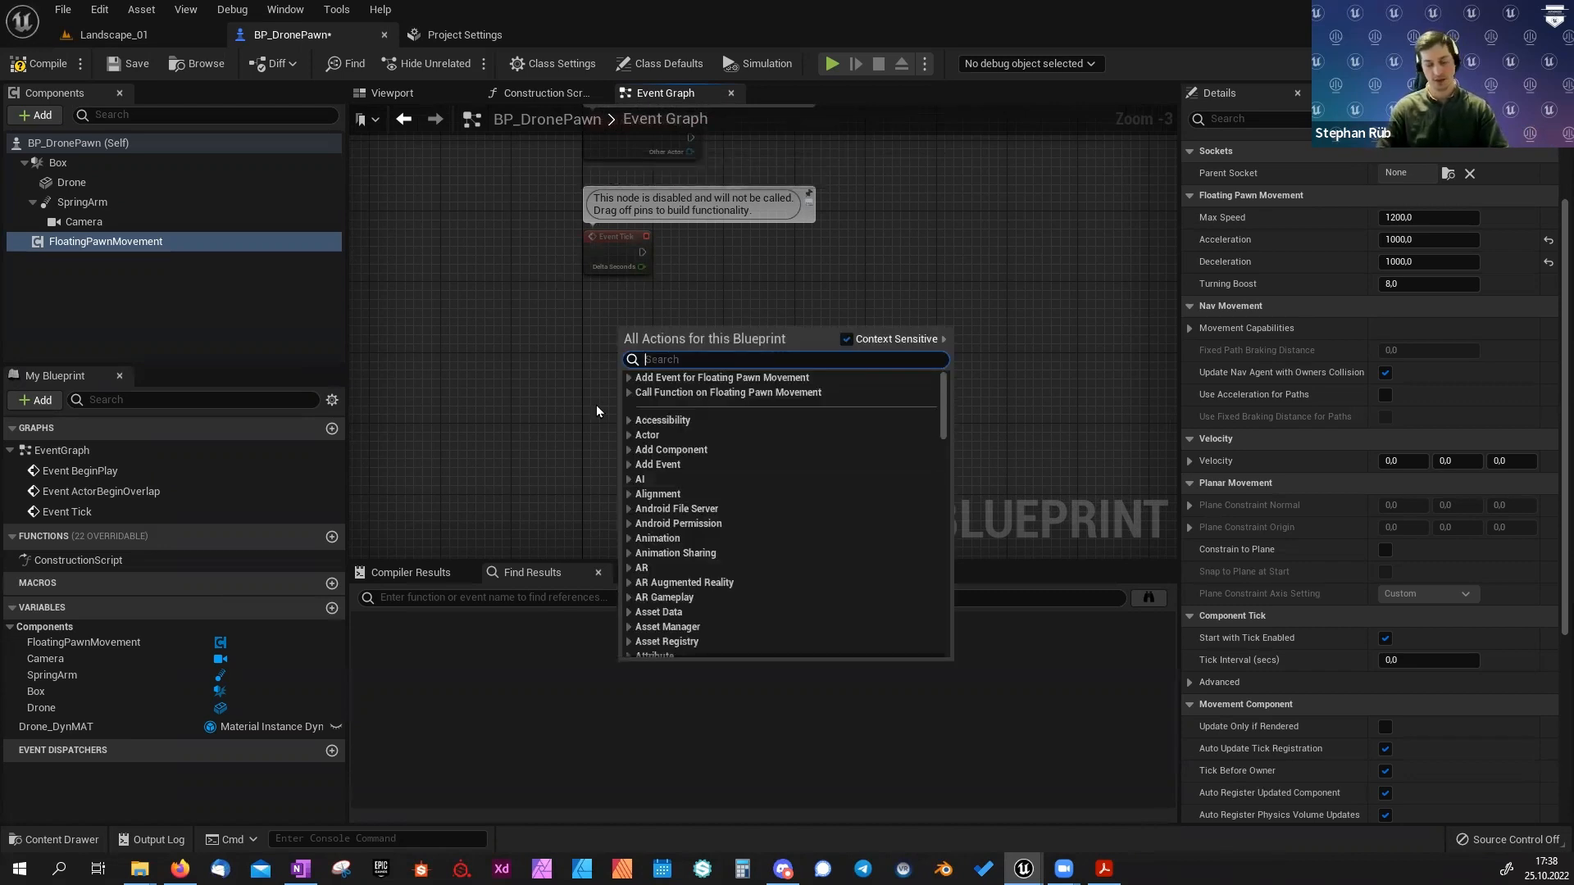
text(input axis)
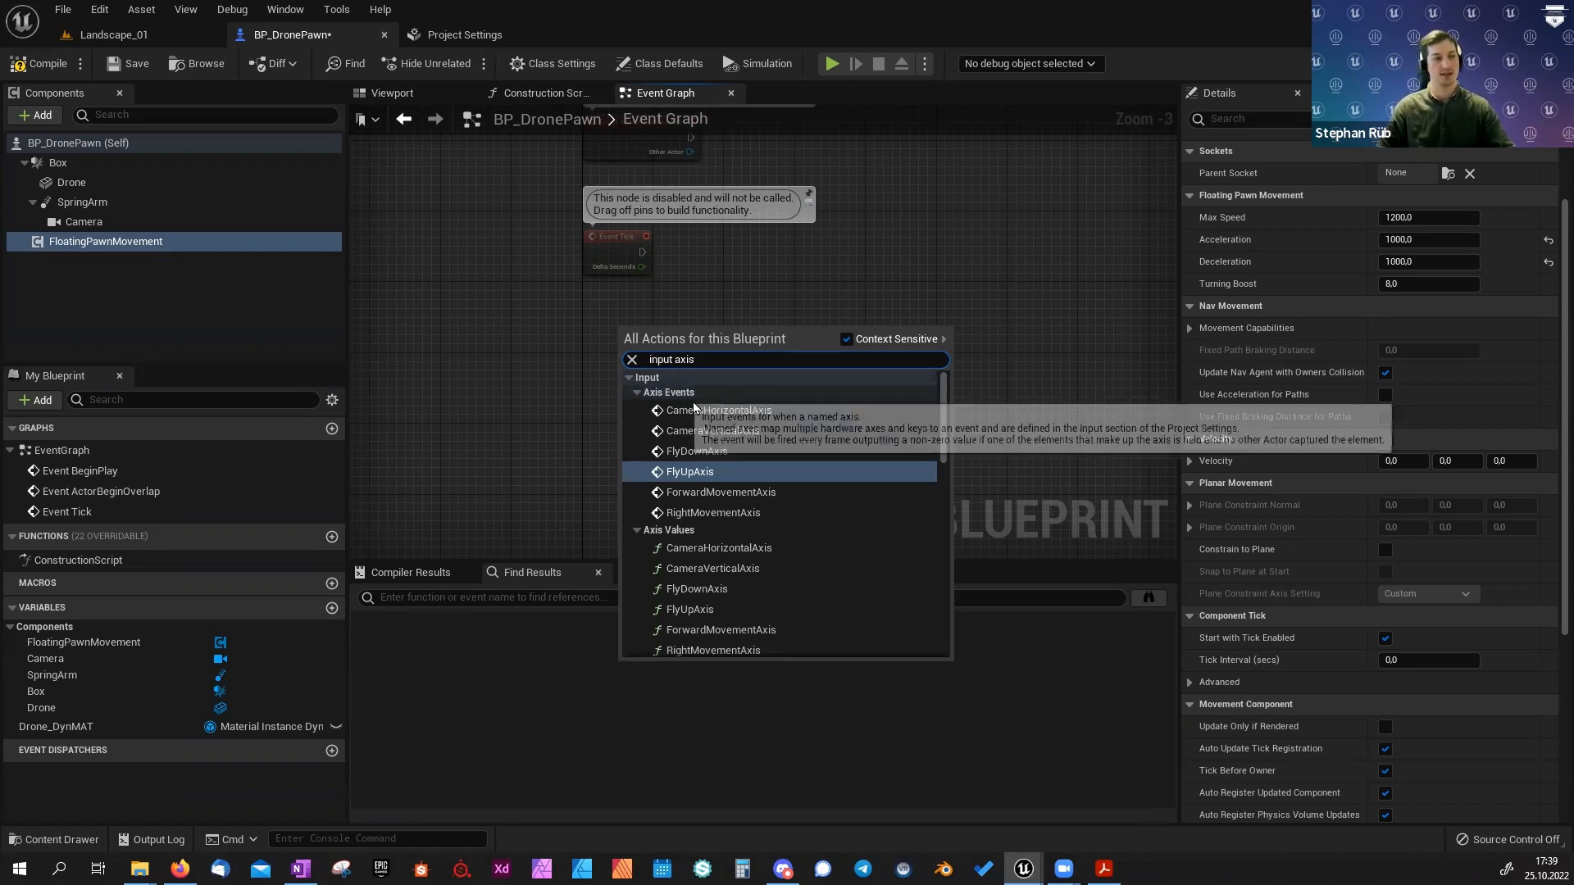
click(705, 492)
drag(648, 369, 603, 371)
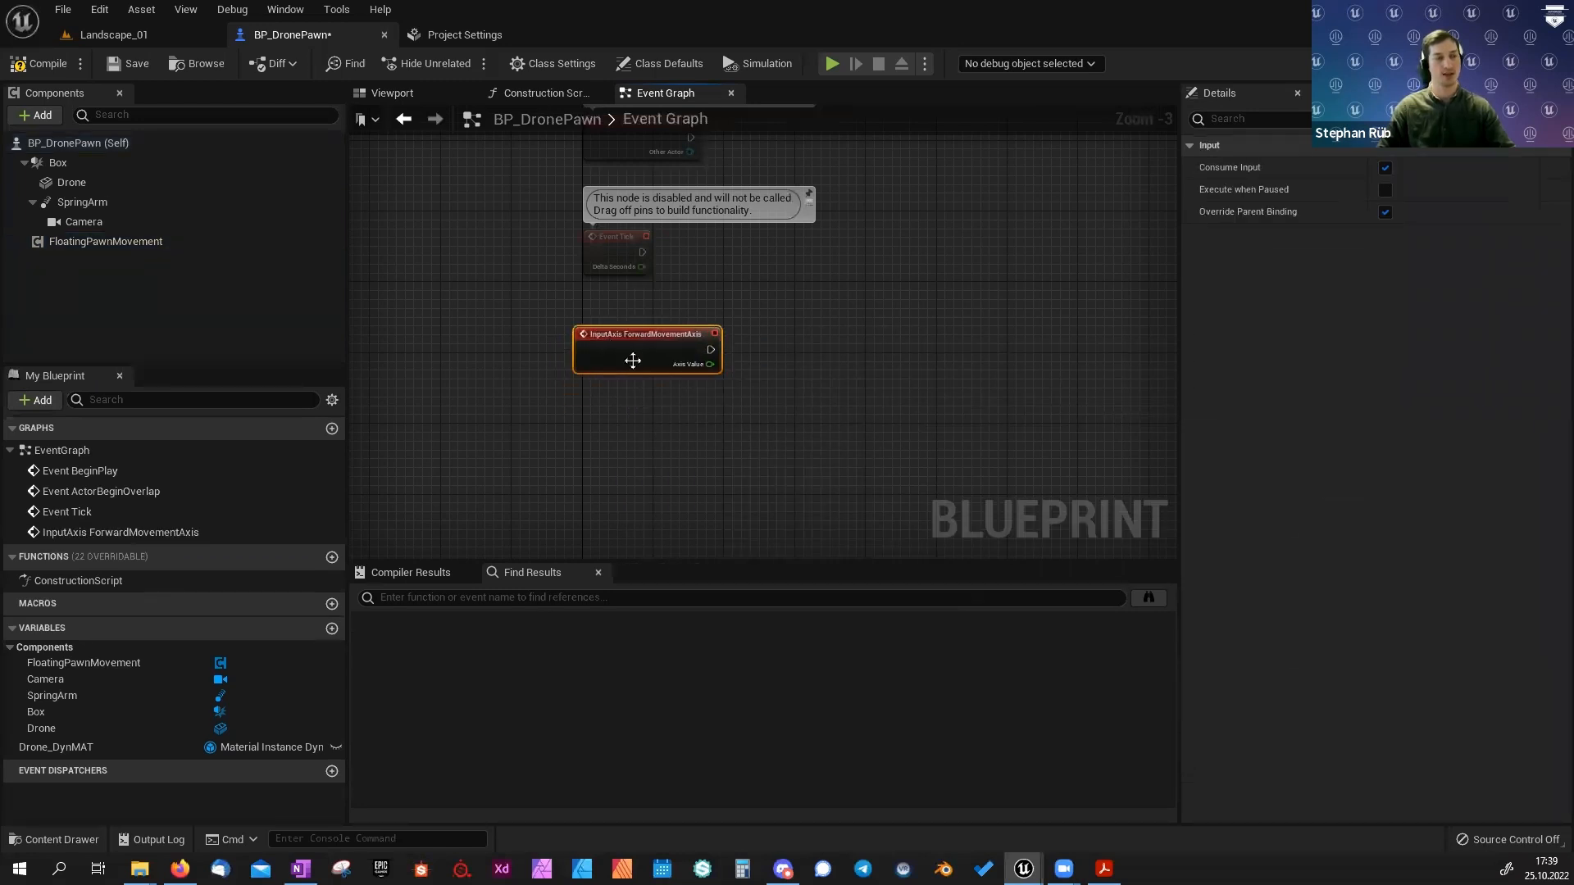
scroll(633, 361, up, 3)
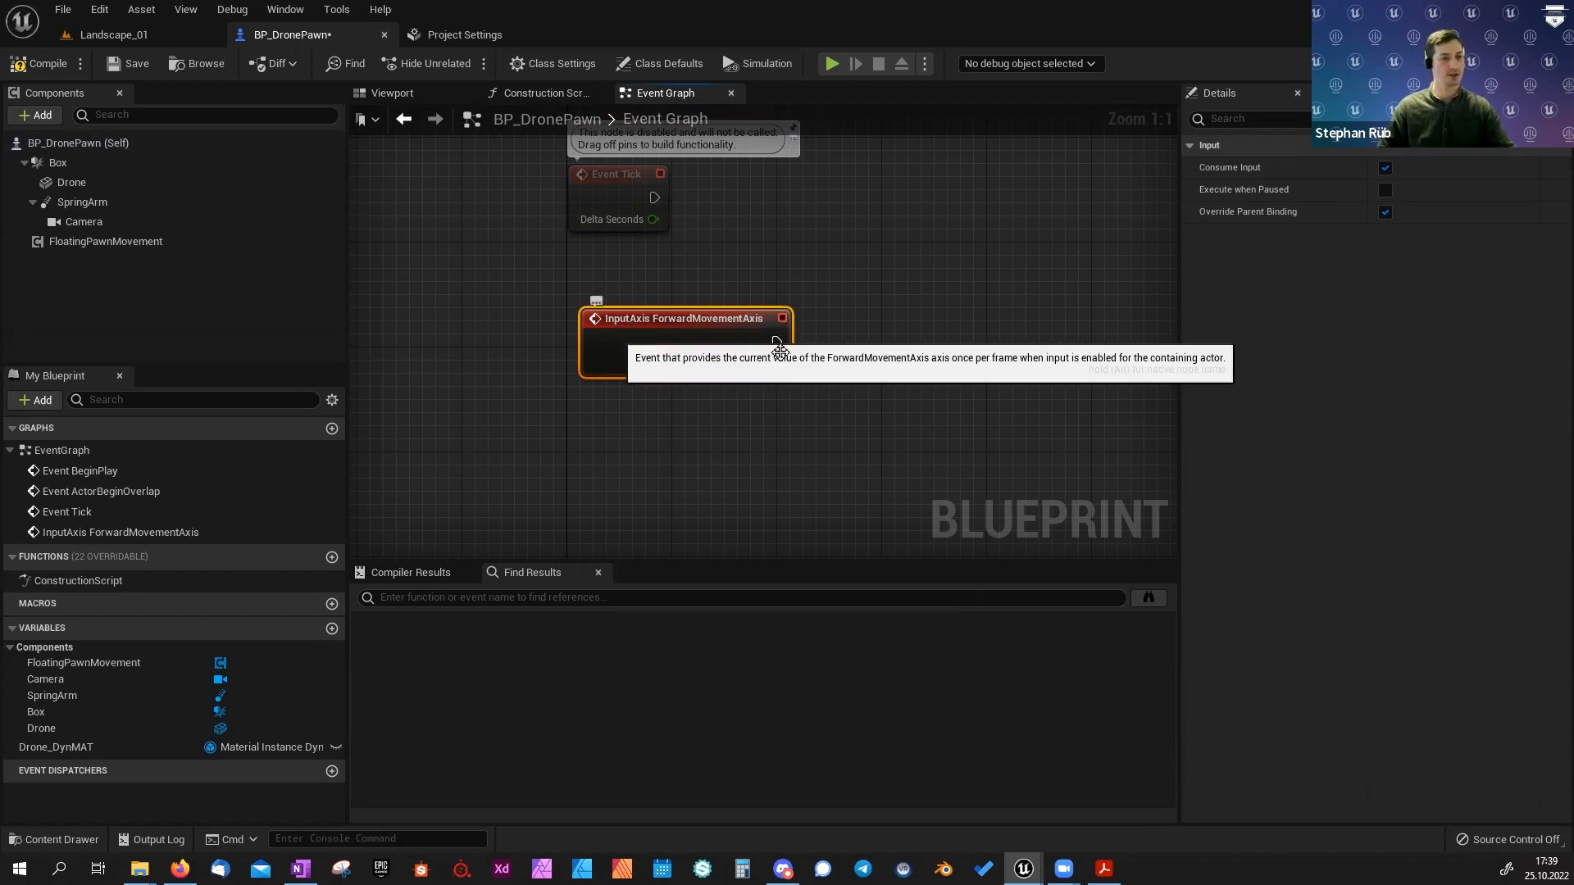
drag(776, 341, 852, 287)
click(681, 349)
drag(681, 333, 736, 362)
key(ctrl+z)
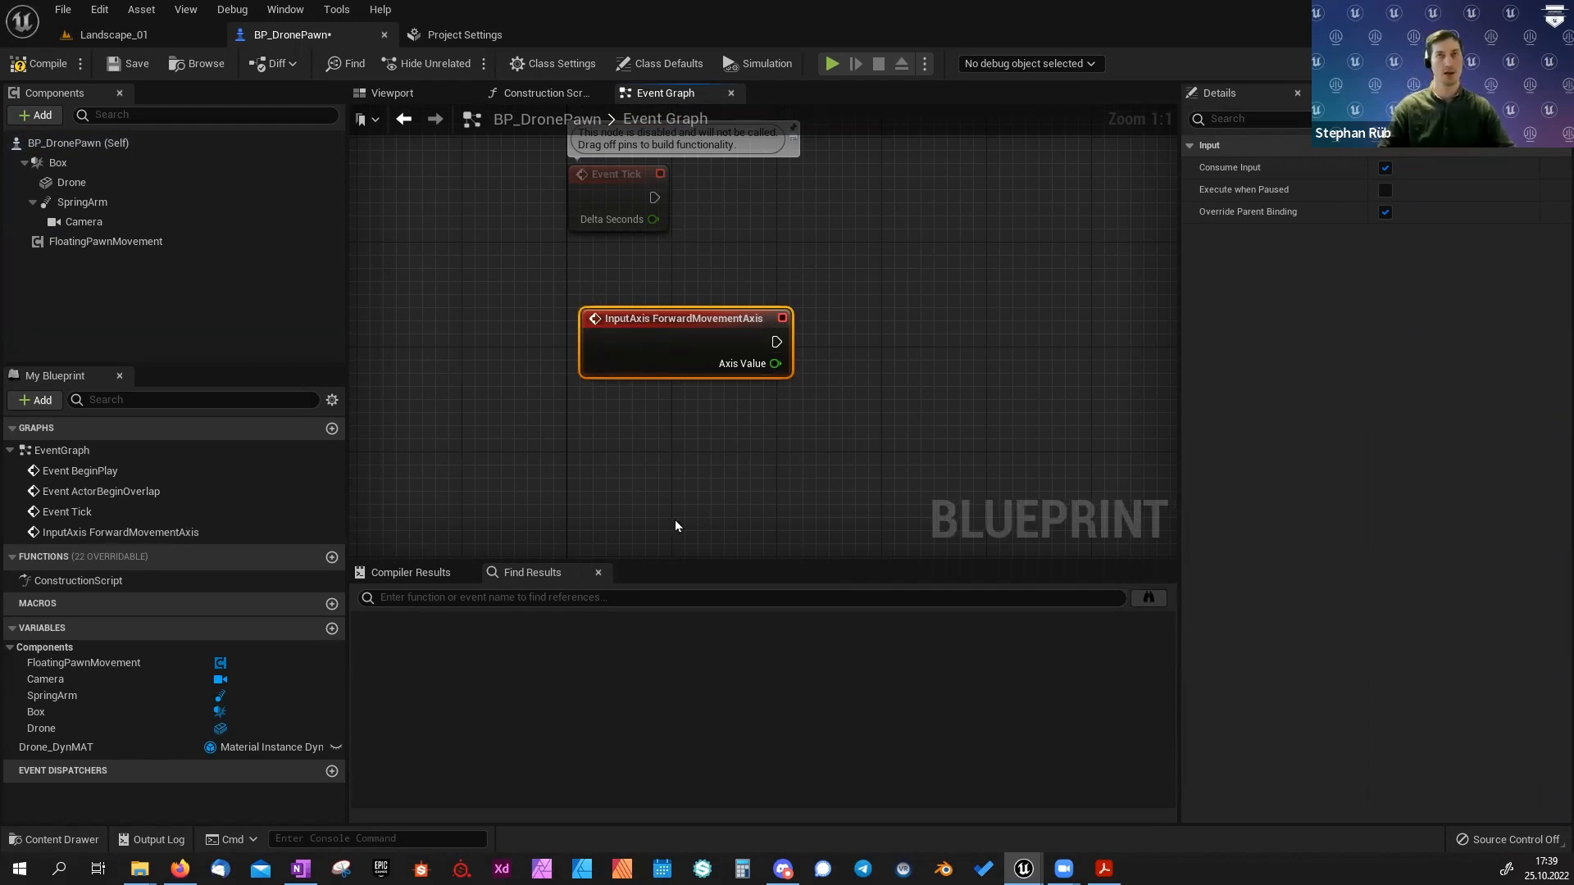
Check the ForwardMovementAxis keys and scale values in the project's Input settings, and return to BP_DronePawn's Event Graph.
click(463, 34)
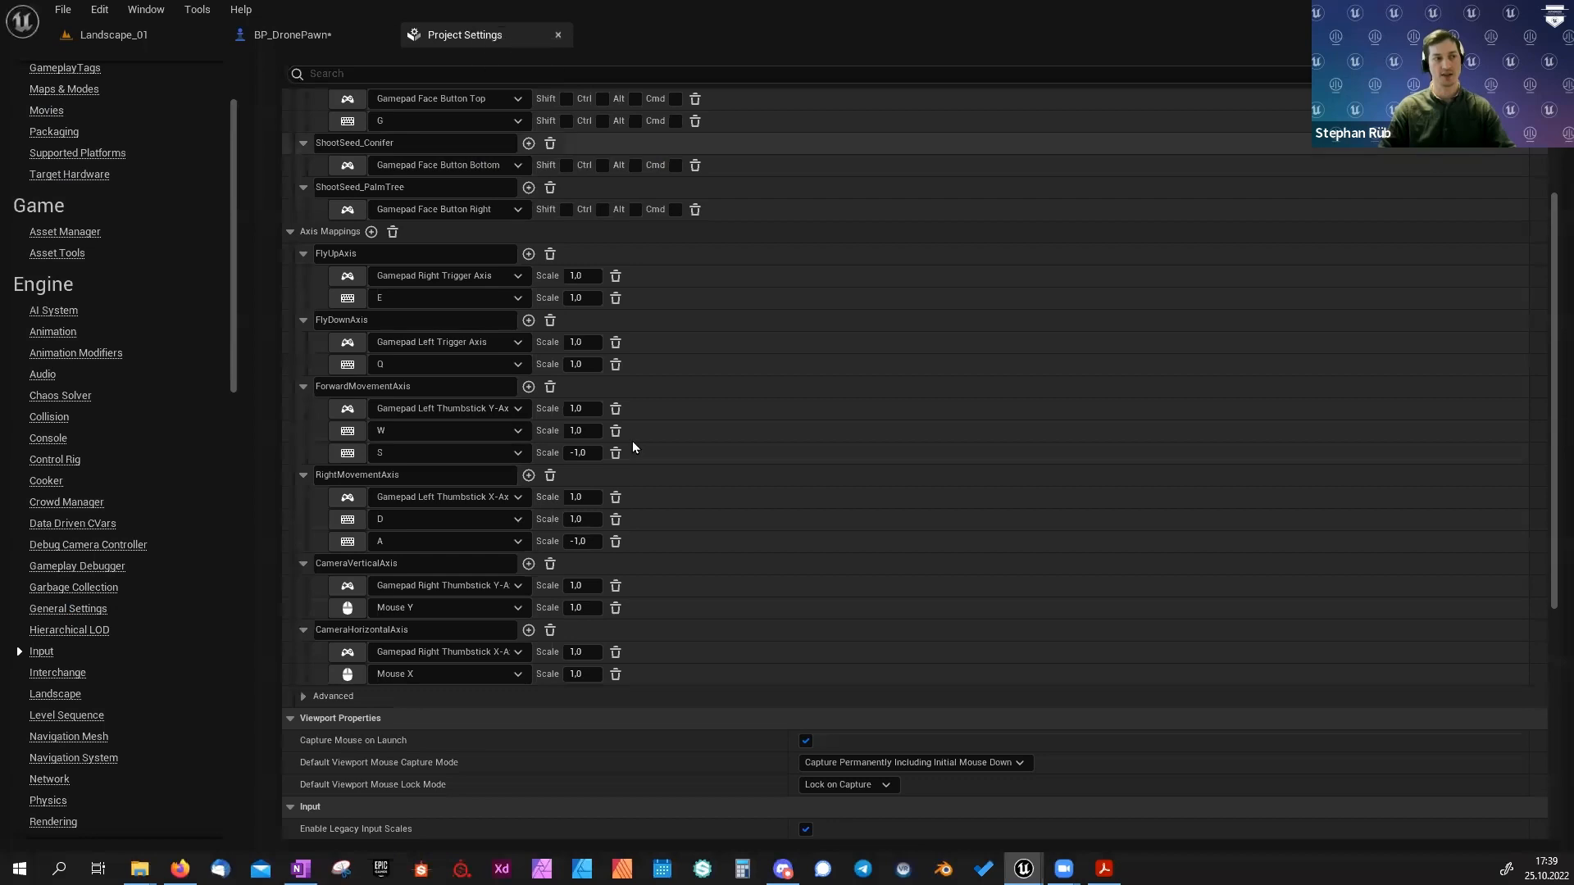
scroll(361, 451, up, 3)
scroll(331, 366, down, 1)
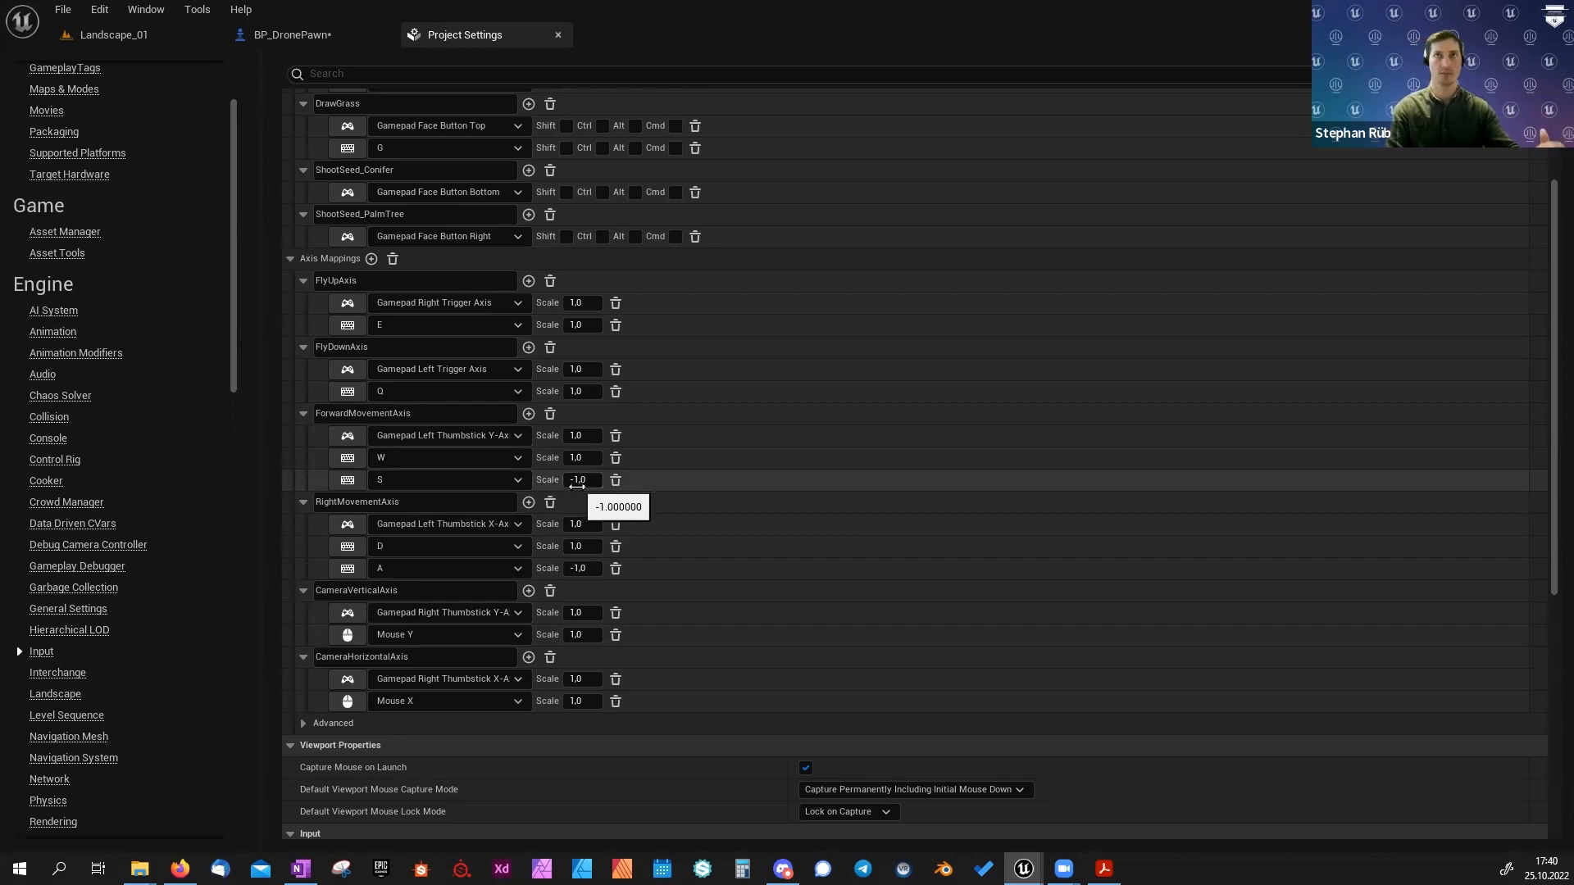
click(295, 35)
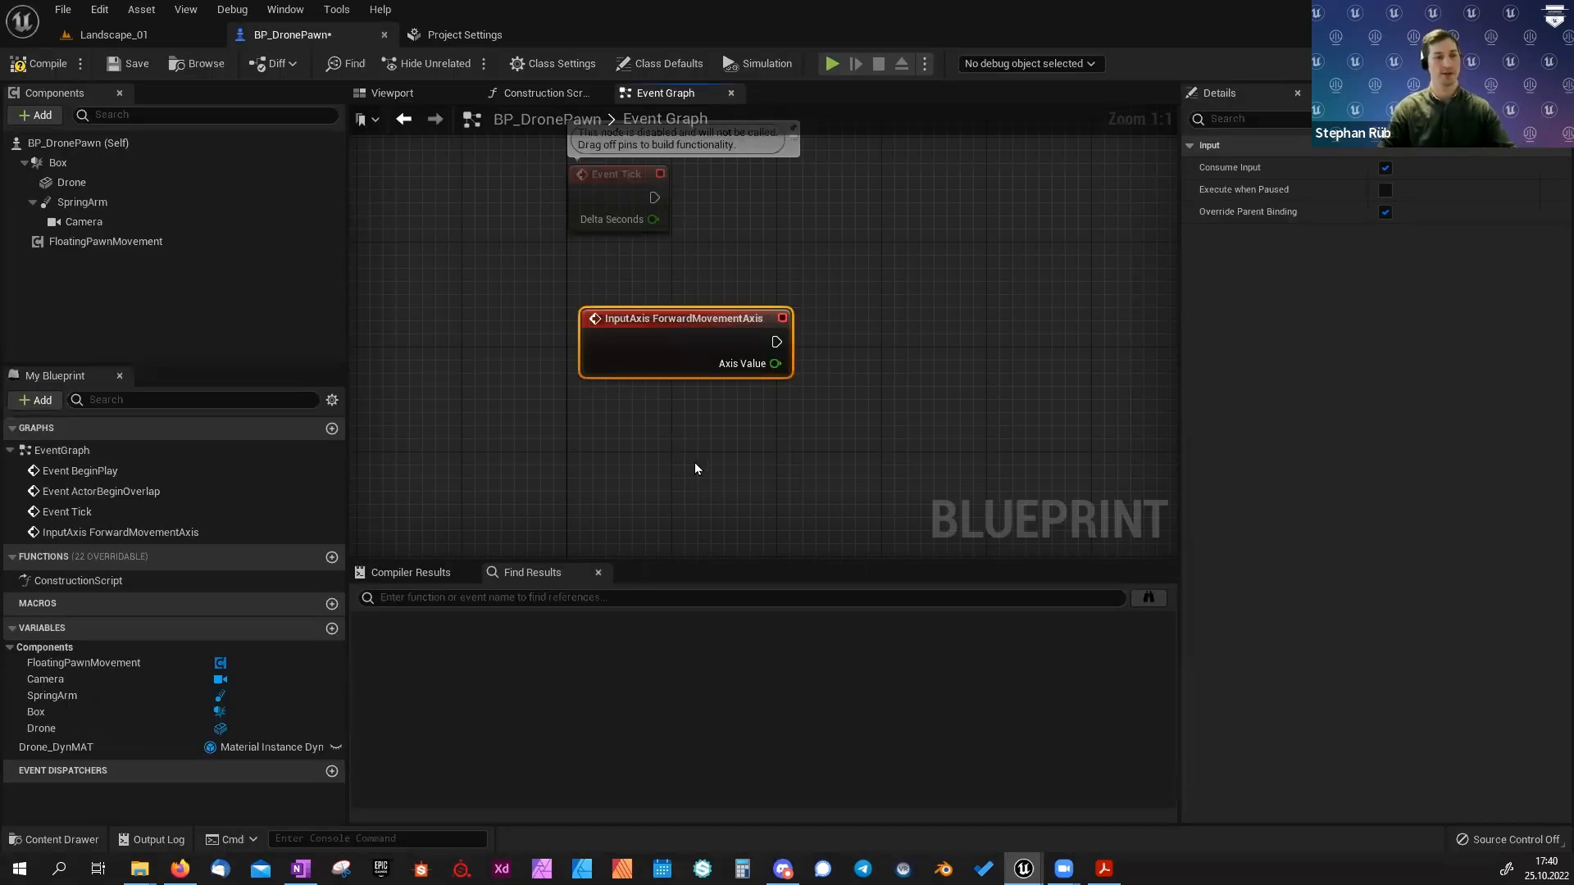
Add an Add Movement Input node executed by the InputAxis ForwardMovementAxis event and align it in line with the event.
right_drag(695, 464, 602, 465)
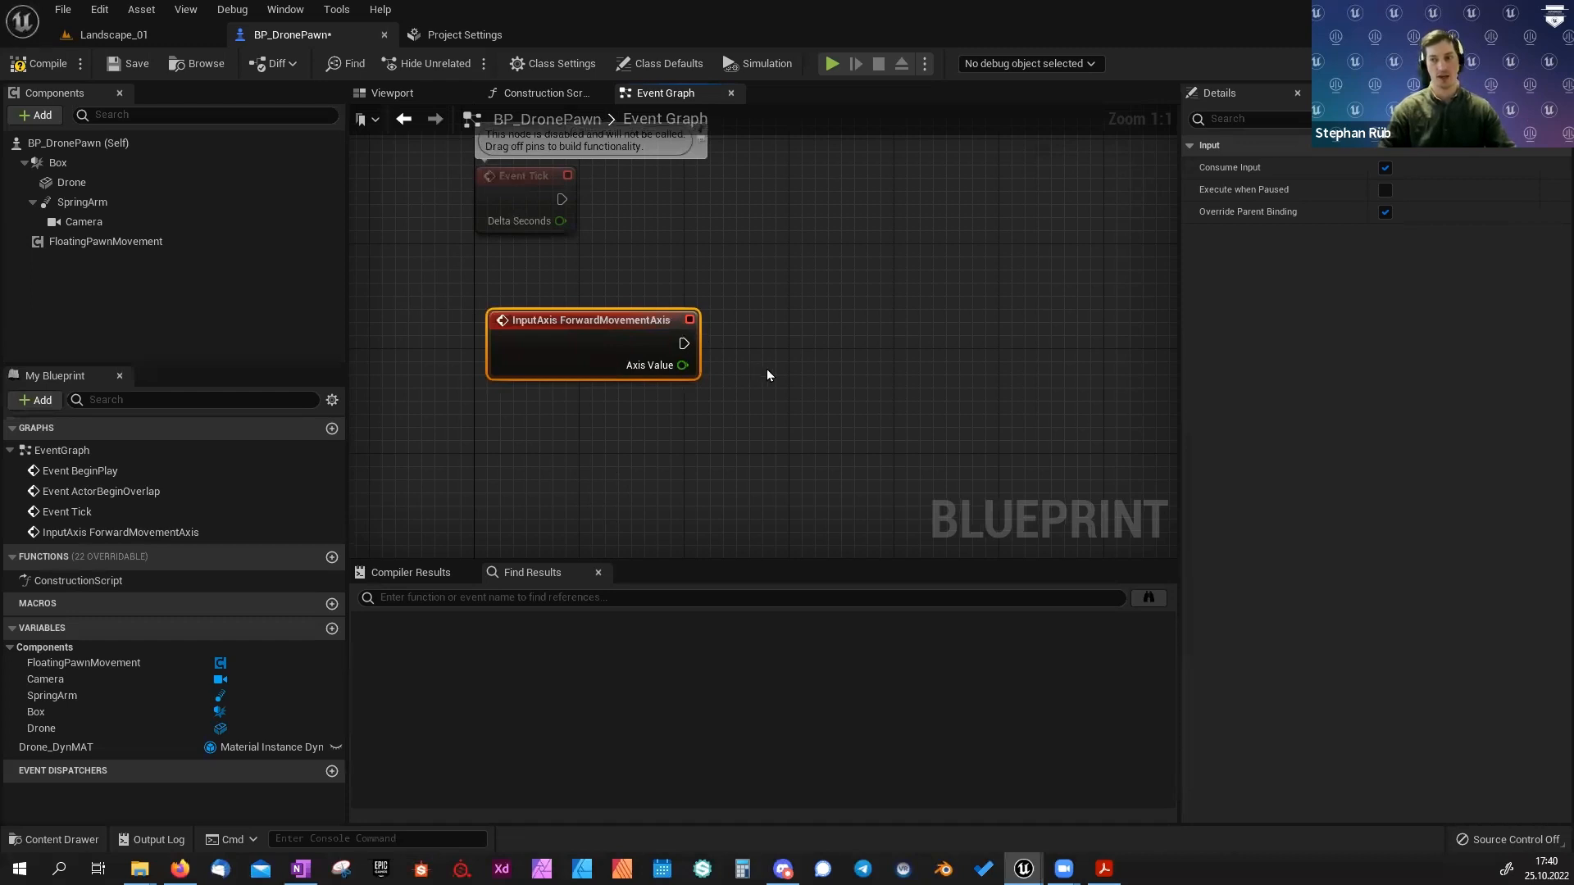
right_drag(630, 340, 554, 337)
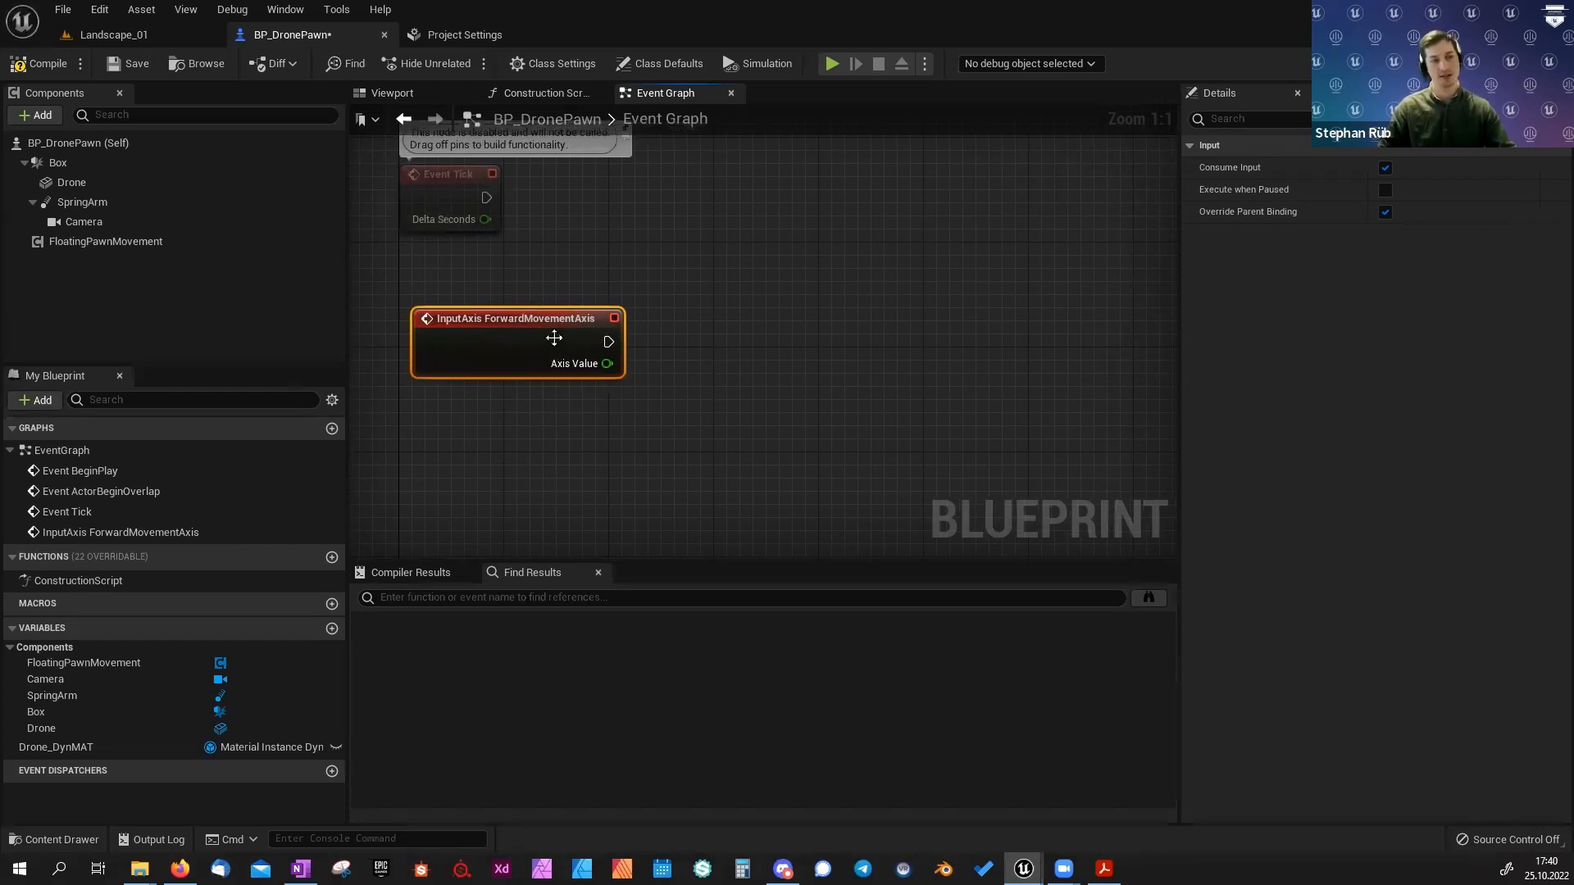
drag(608, 341, 740, 339)
text(add movement)
key(Return)
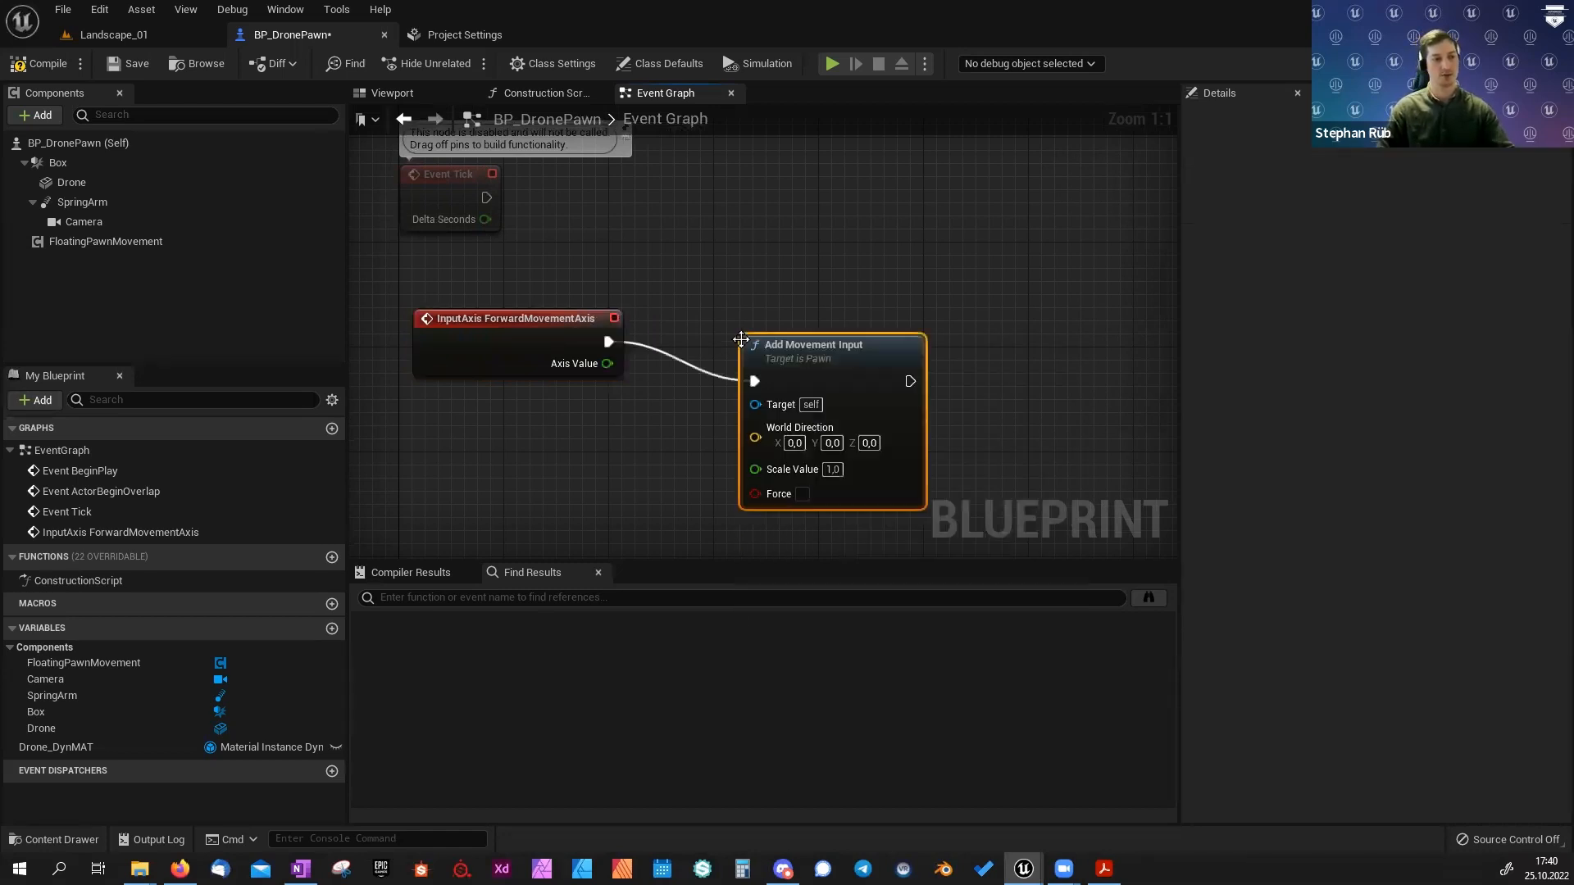
drag(773, 351, 891, 311)
right_drag(741, 501, 693, 441)
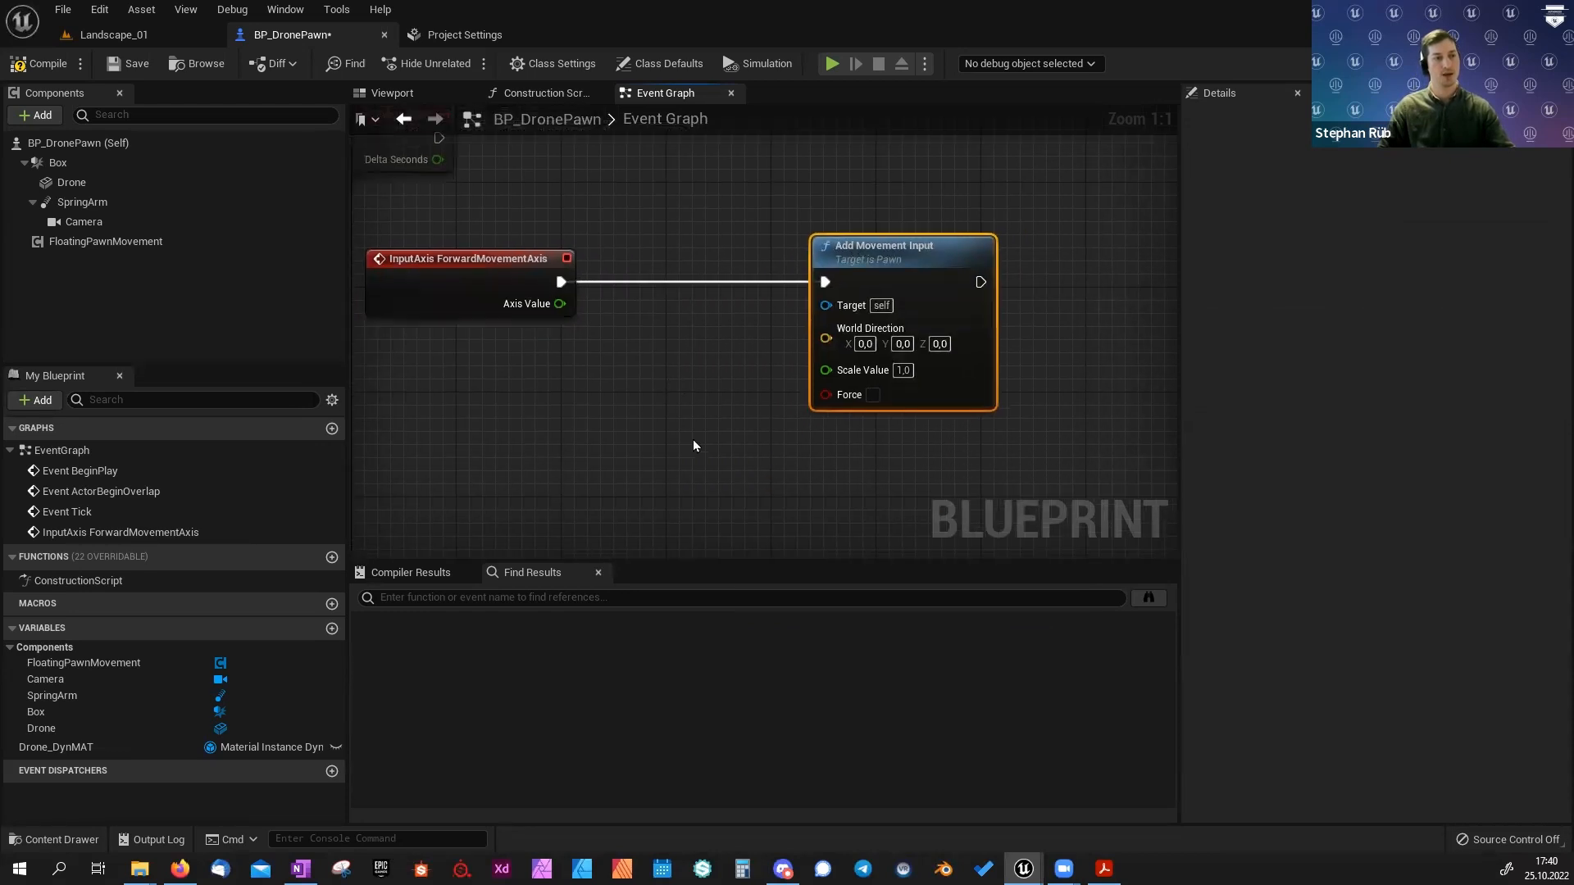
mouse_move(877, 262)
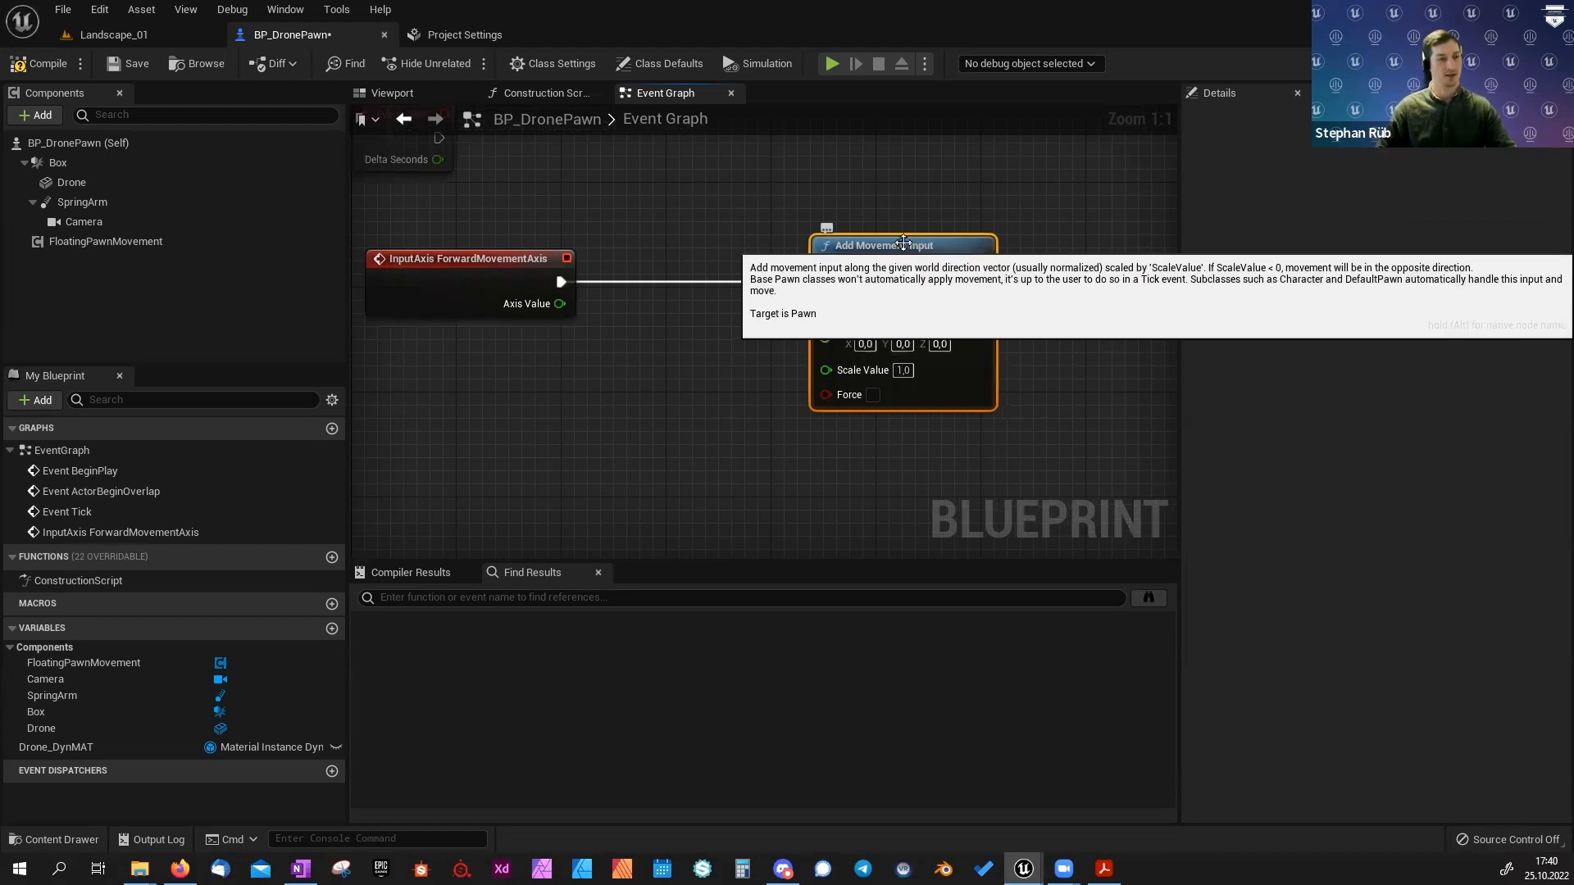
right_drag(788, 368, 782, 329)
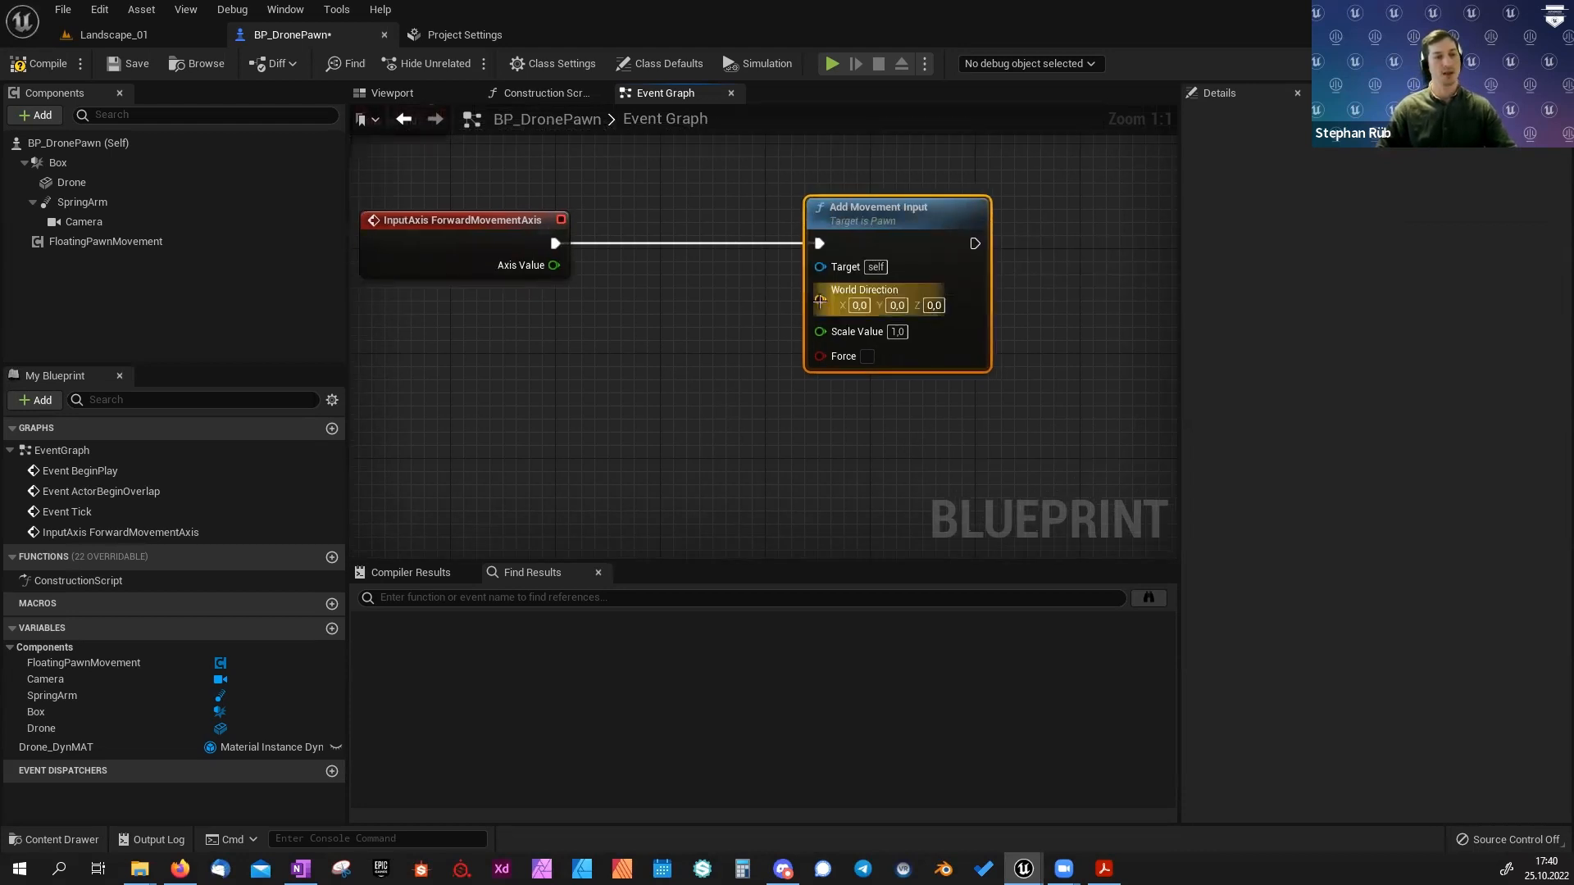
Add a Get Actor Forward Vector node and connect its Return Value to World Direction on Add Movement Input.
mouse_move(837, 302)
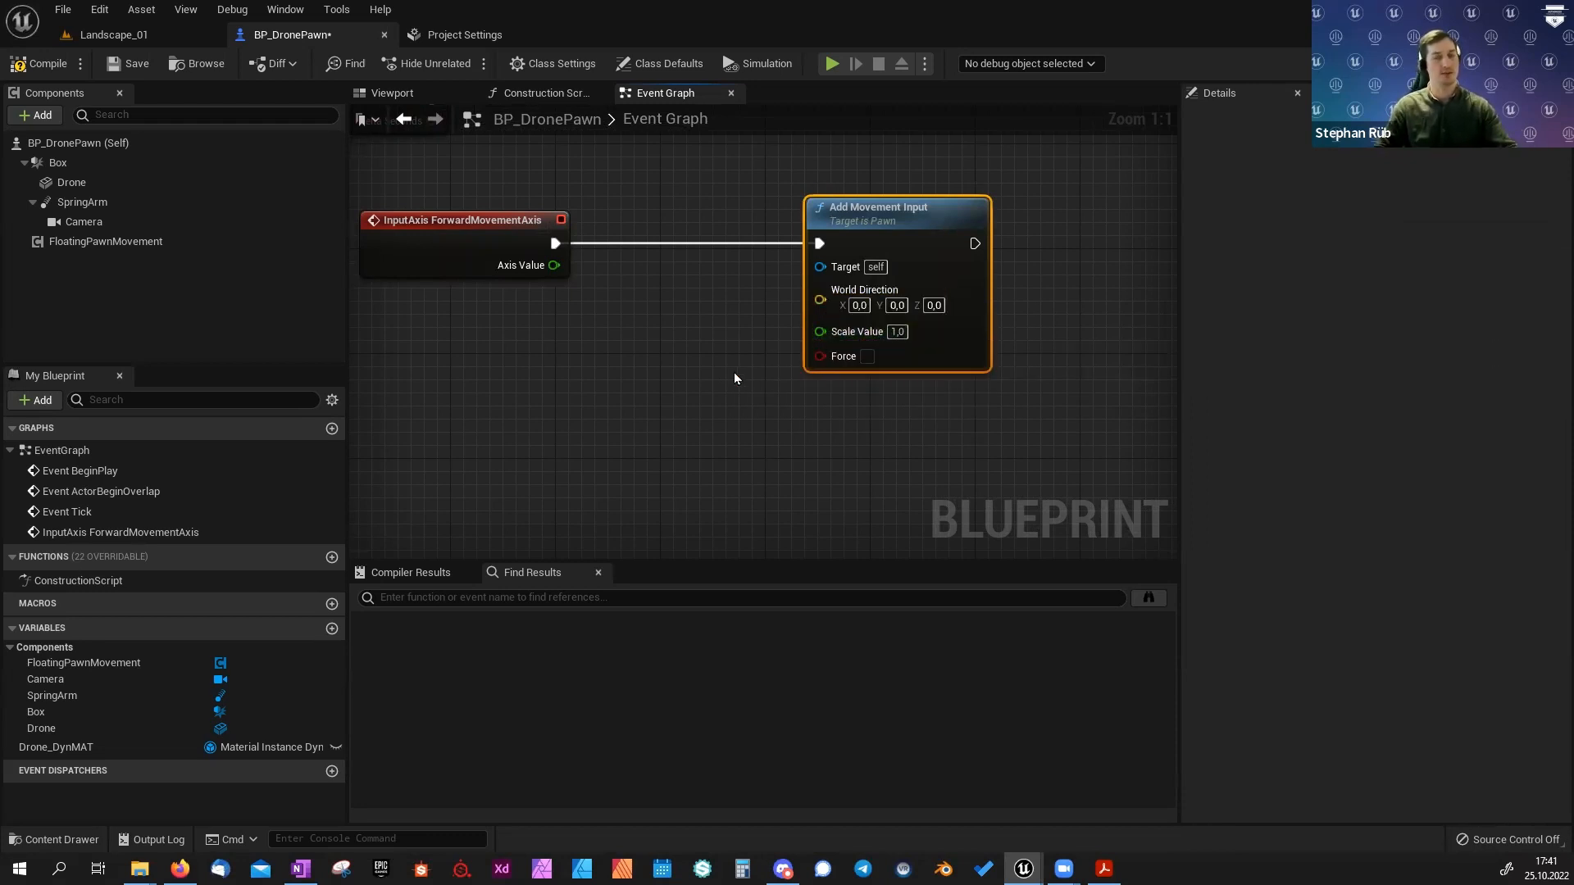
right_click(592, 379)
text(get actor)
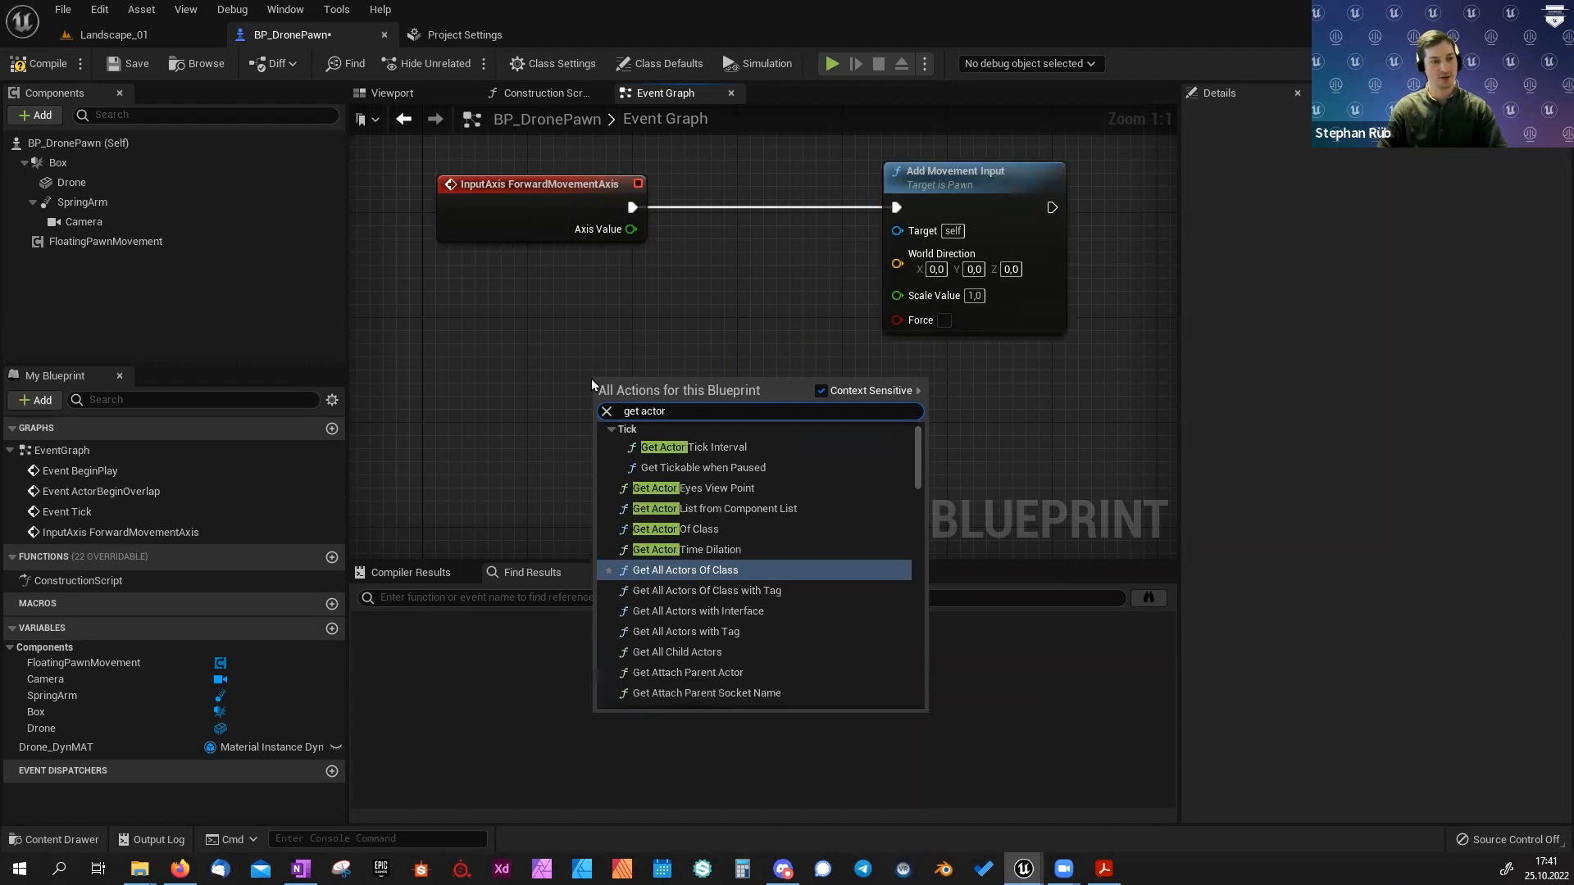
text( forwa)
key(Return)
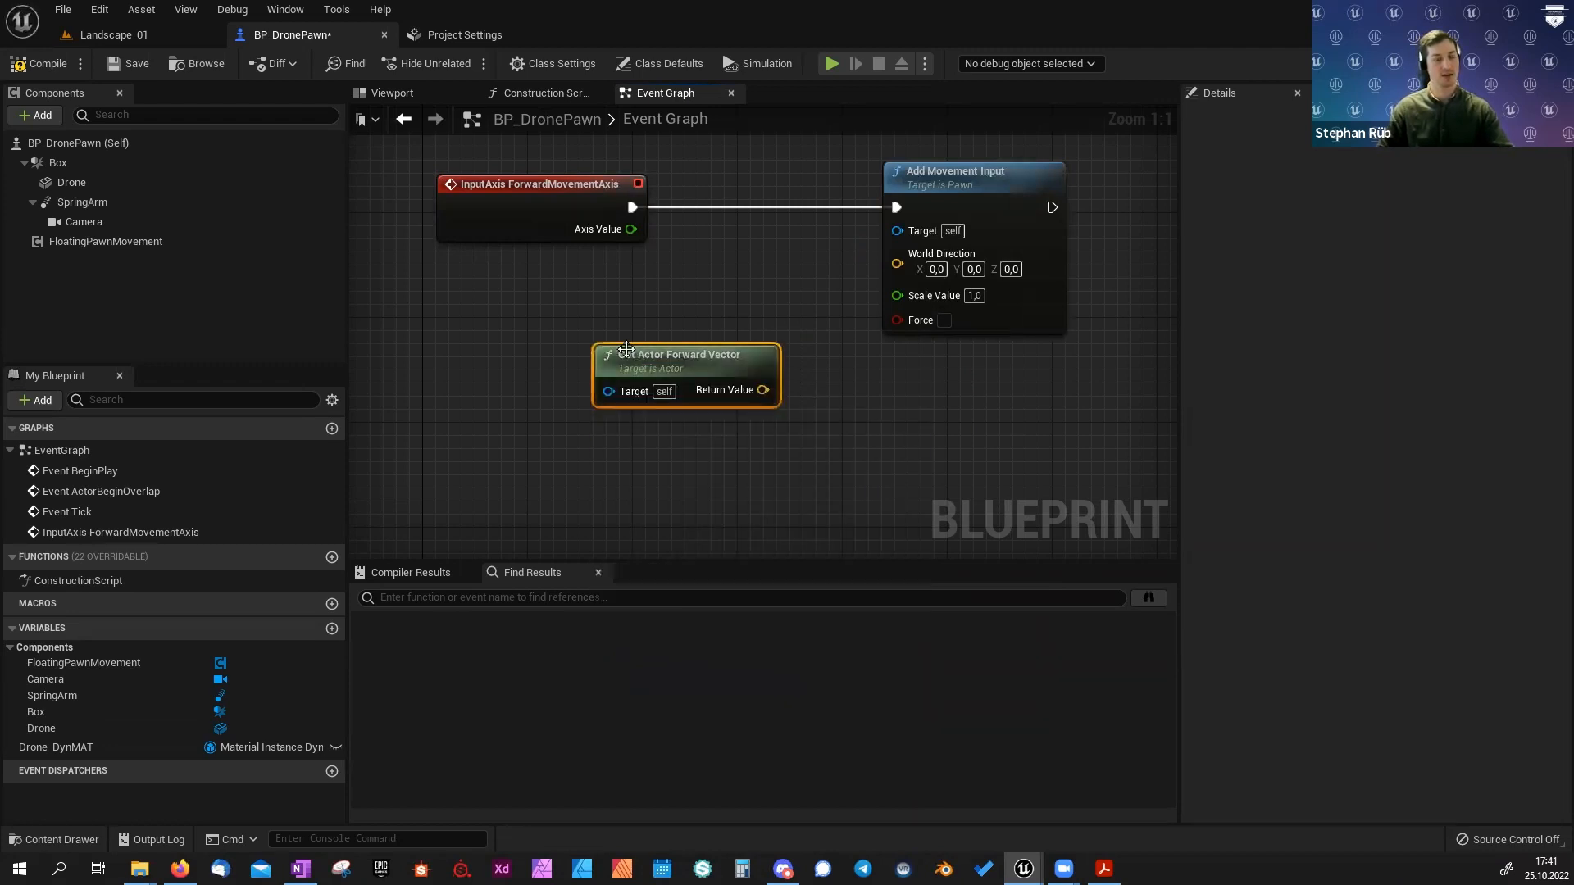
drag(762, 390, 897, 263)
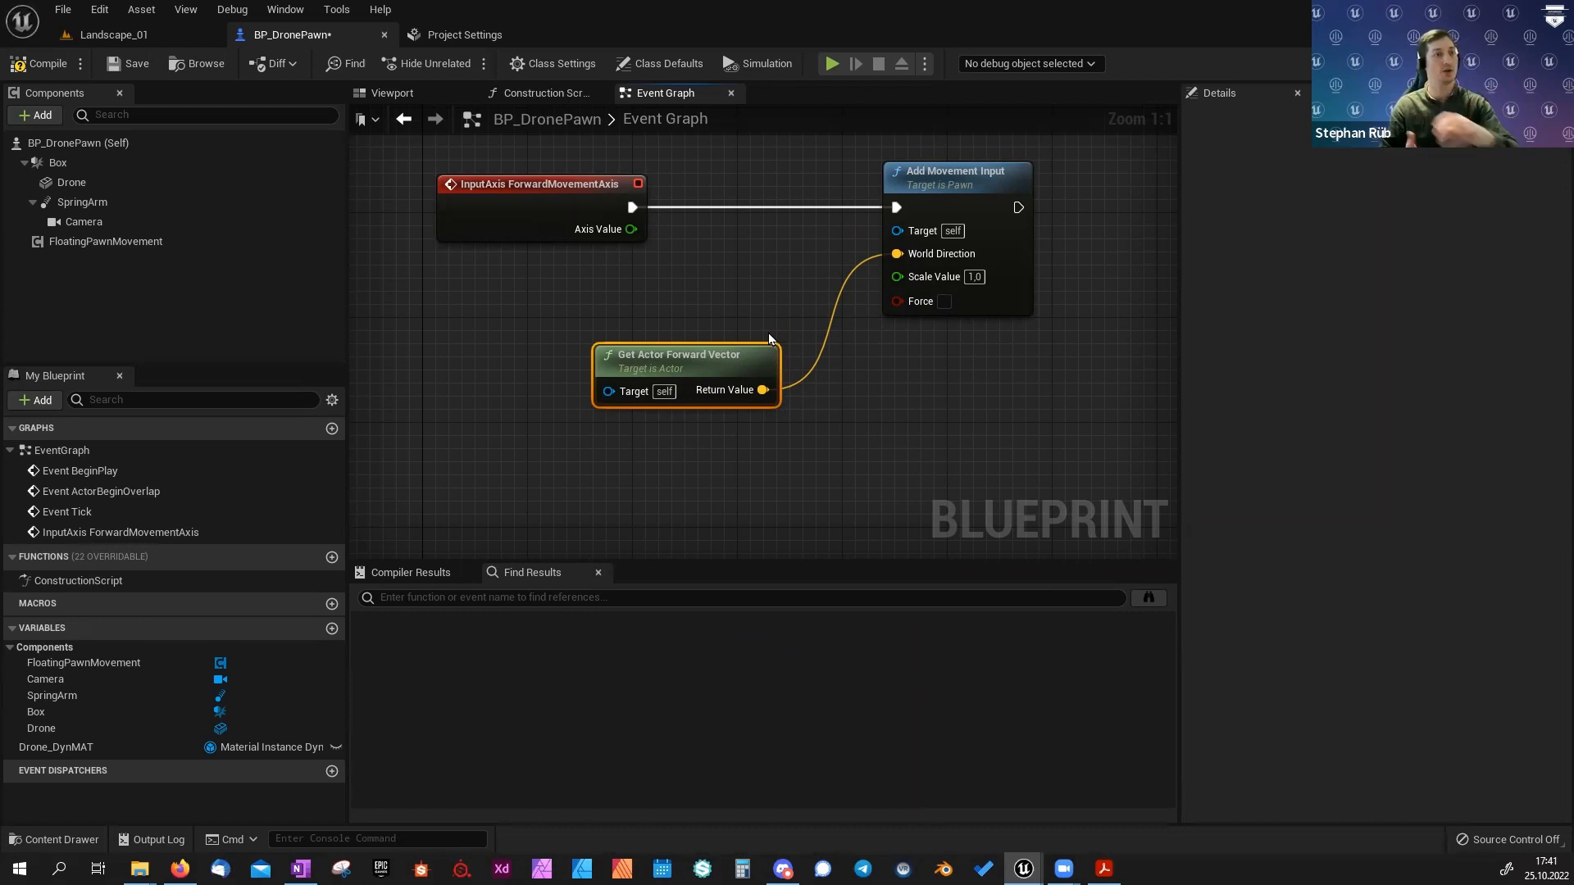
Connect the Axis Value of InputAxis ForwardMovementAxis to Scale Value on Add Movement Input and compile the Blueprint.
drag(719, 347, 682, 354)
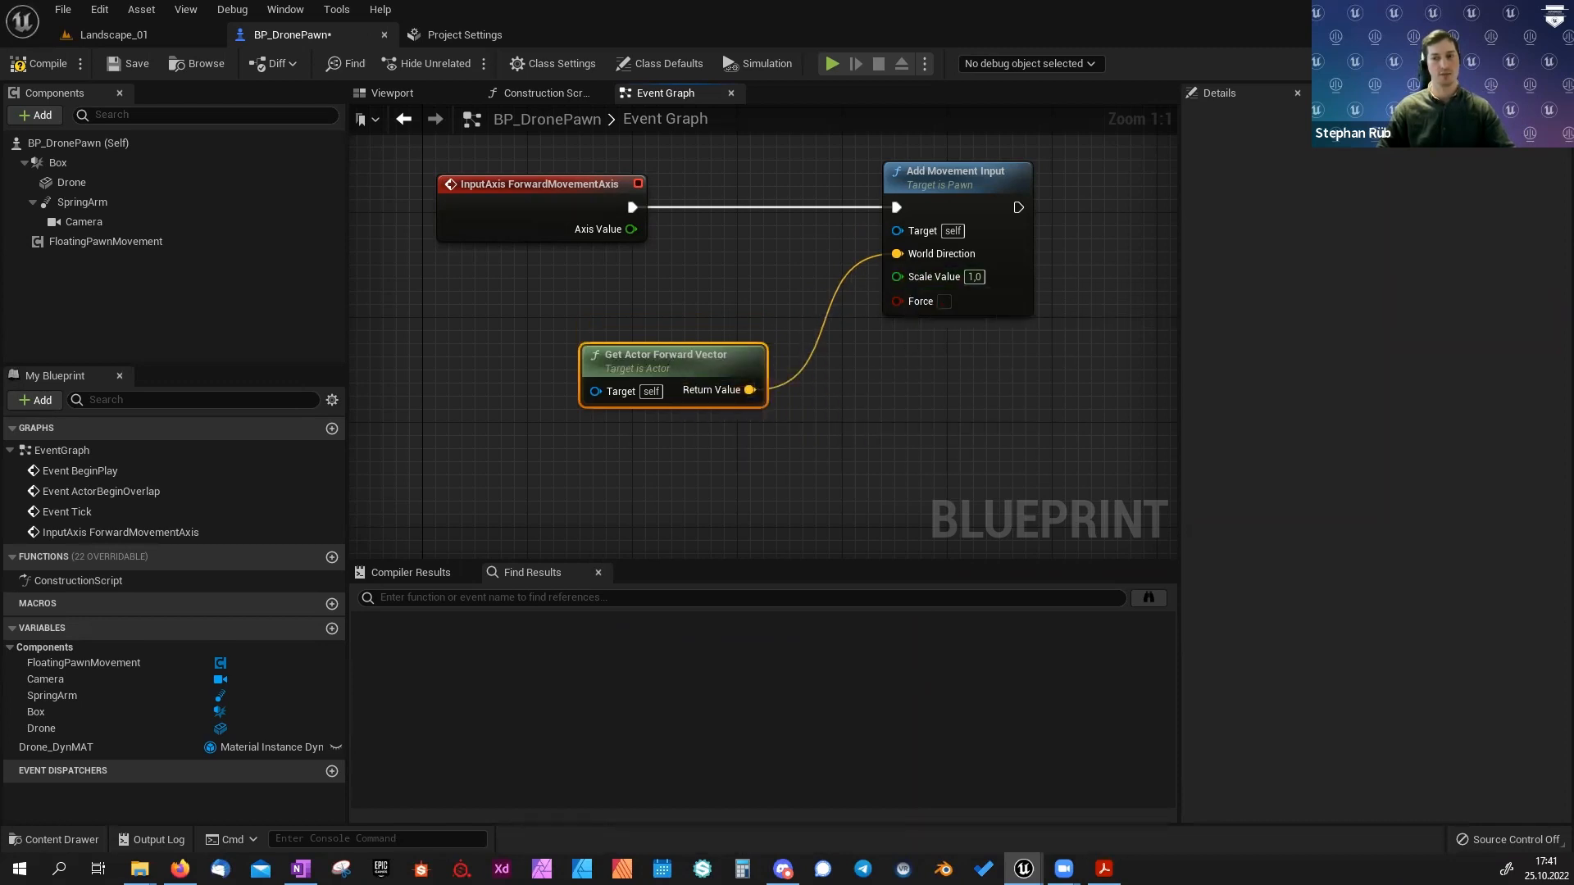
drag(897, 276, 627, 230)
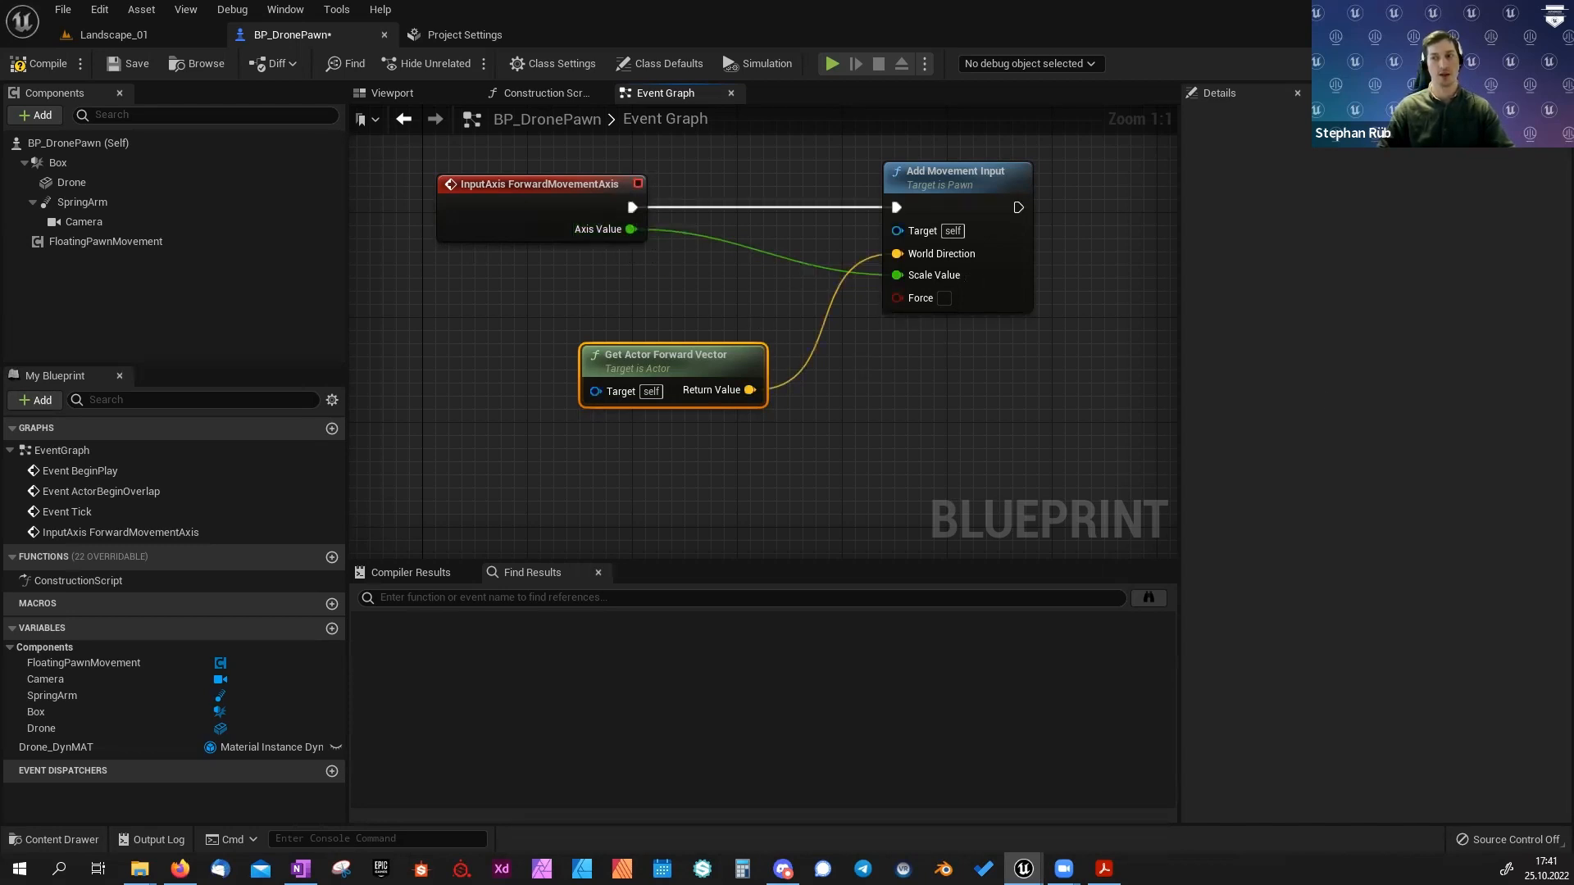
click(47, 69)
Play-test the drone's forward movement in the Landscape_01 level and end the play session.
click(140, 34)
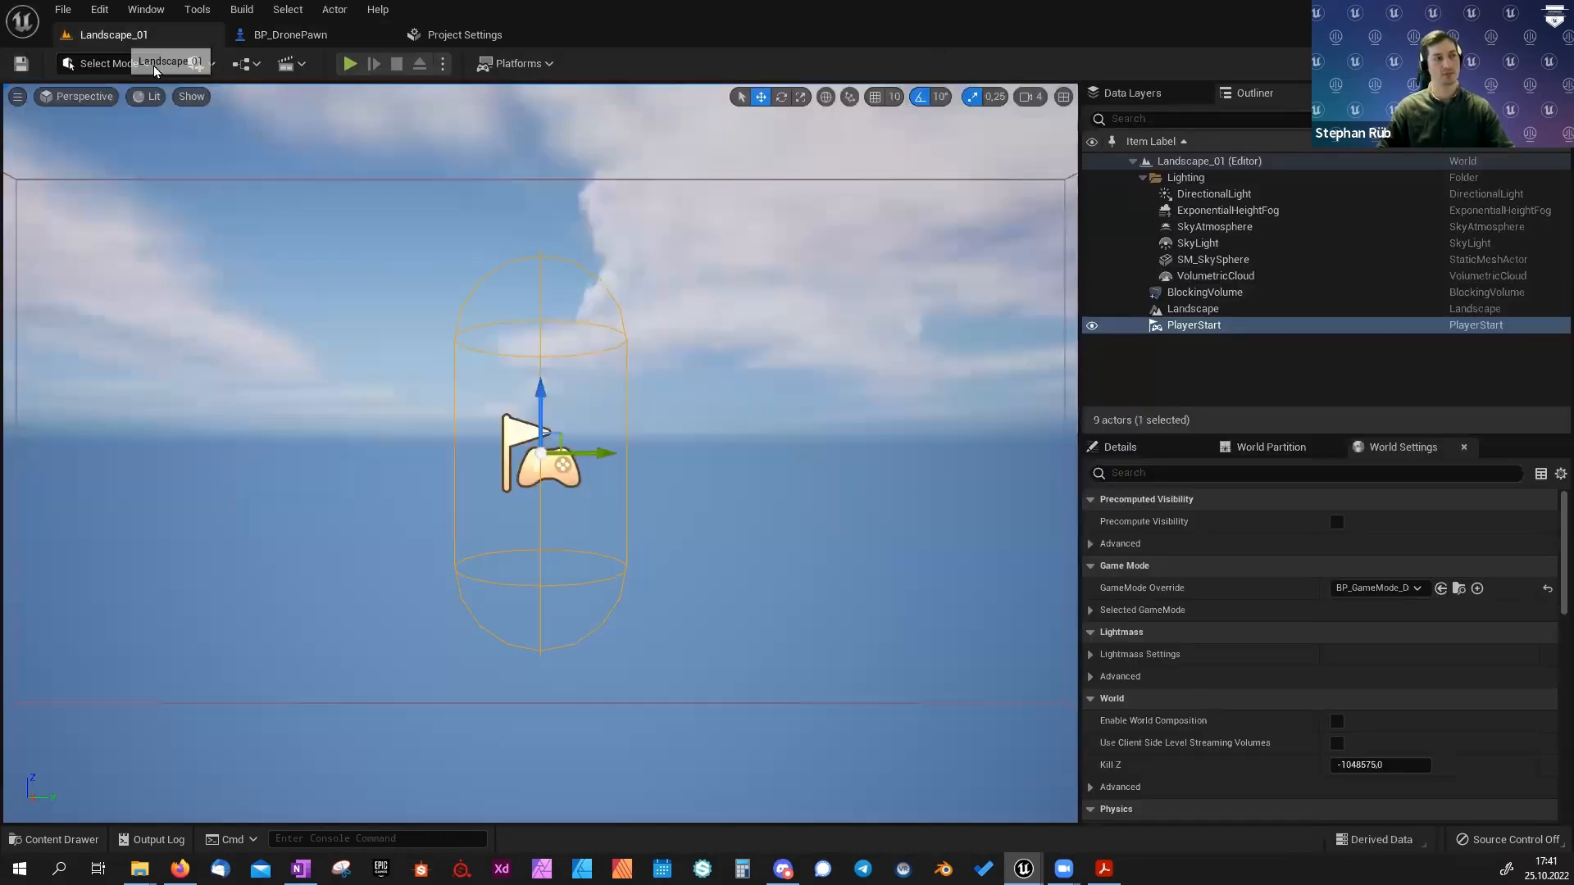
click(349, 63)
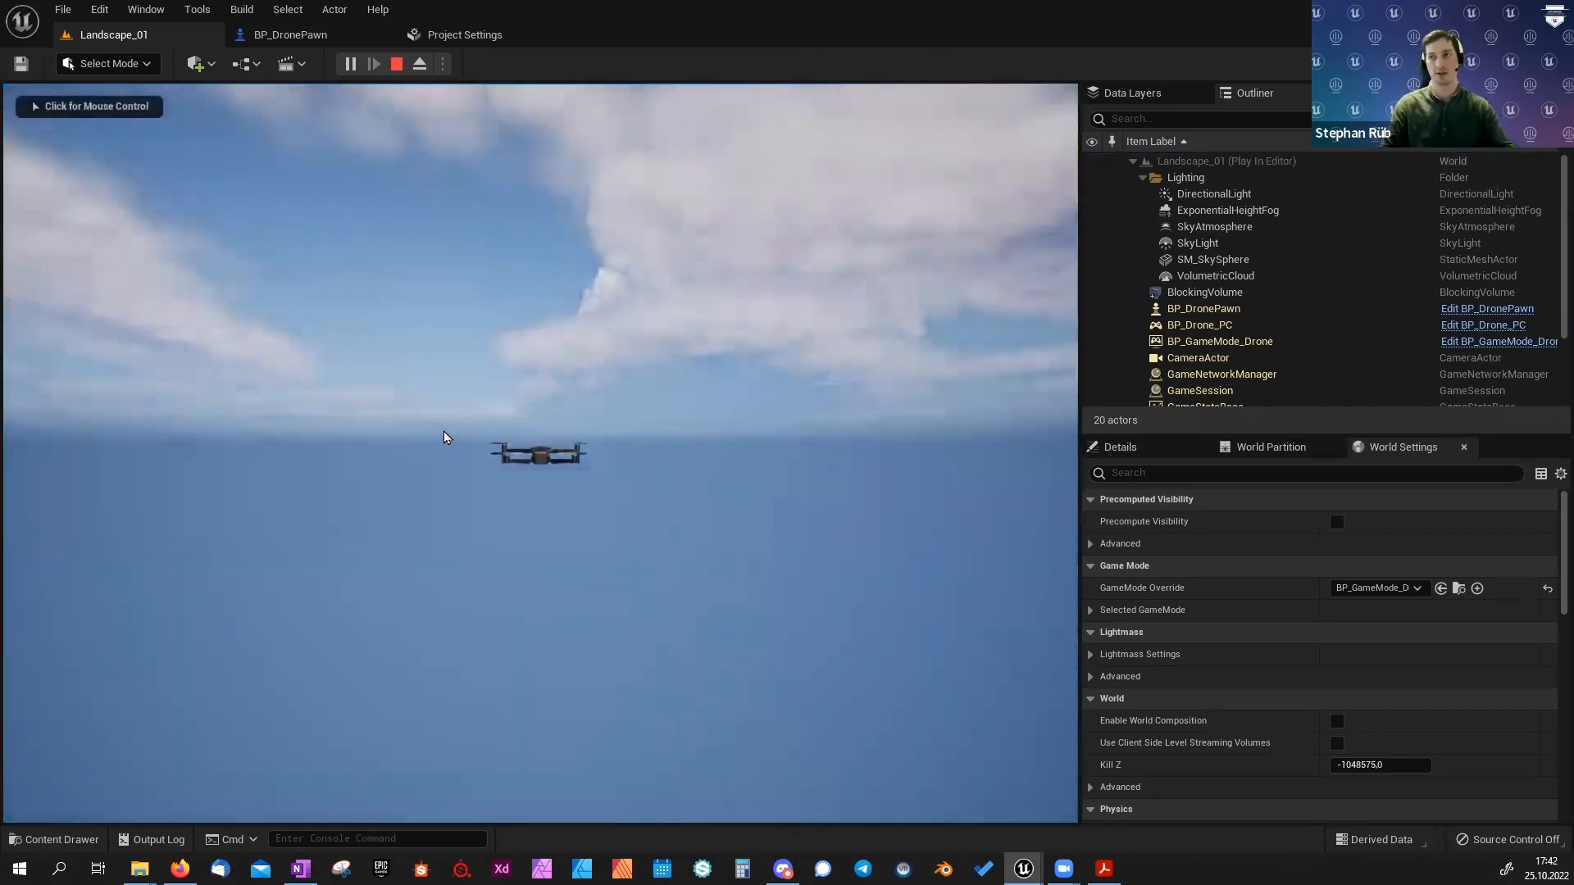
click(252, 590)
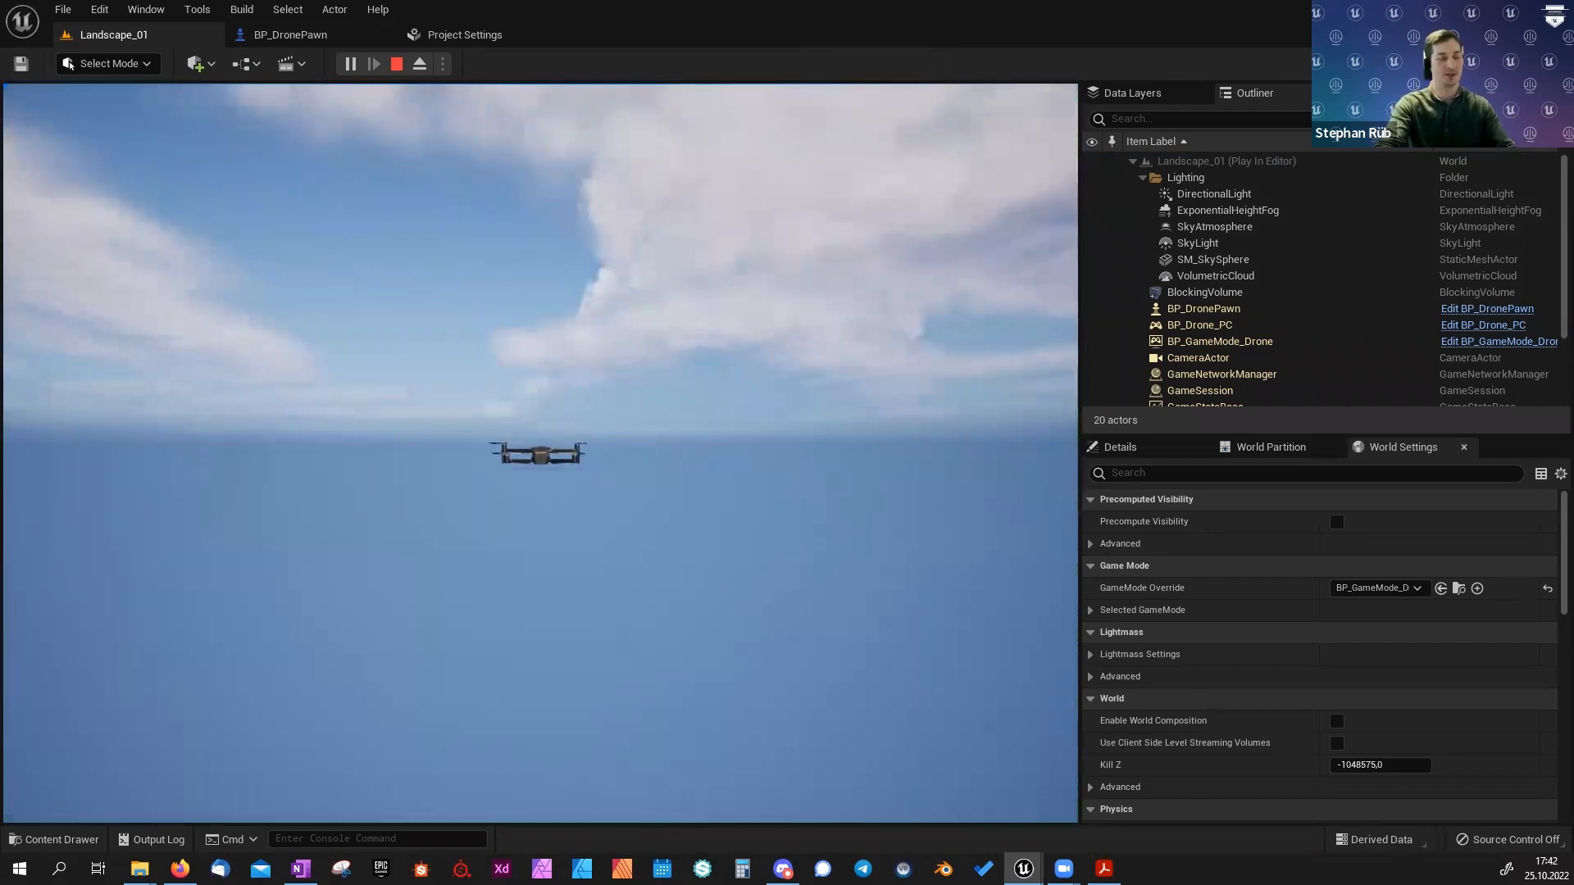
key(Escape)
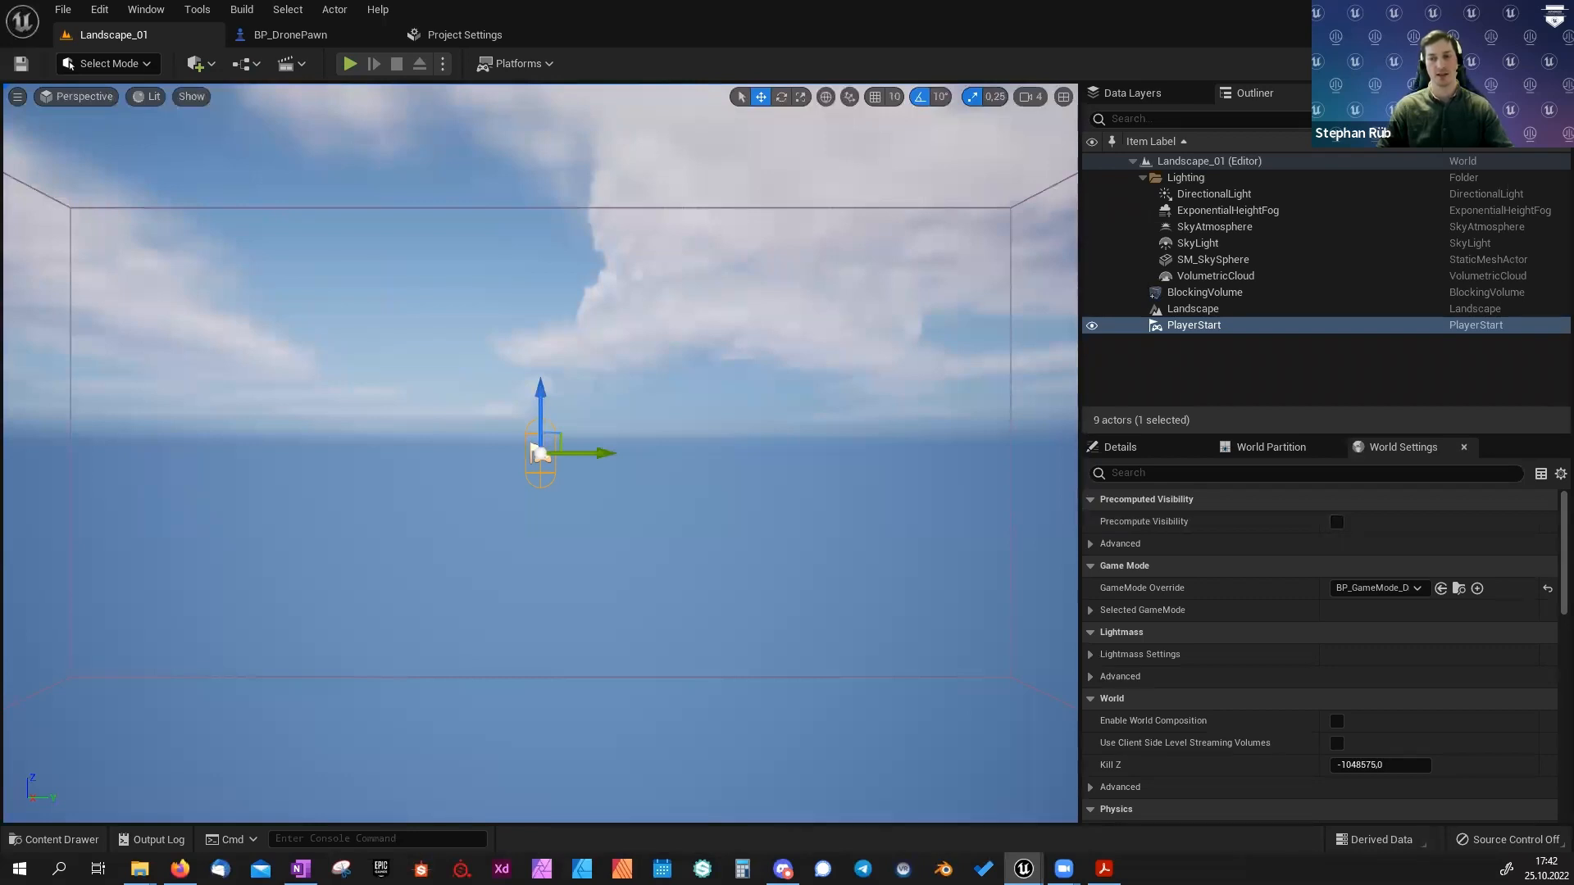
In BP_DronePawn's Event Graph, paste the InputAxis RightMovementAxis, Get Actor Right Vector and Add Movement Input nodes below the forward movement nodes.
click(291, 35)
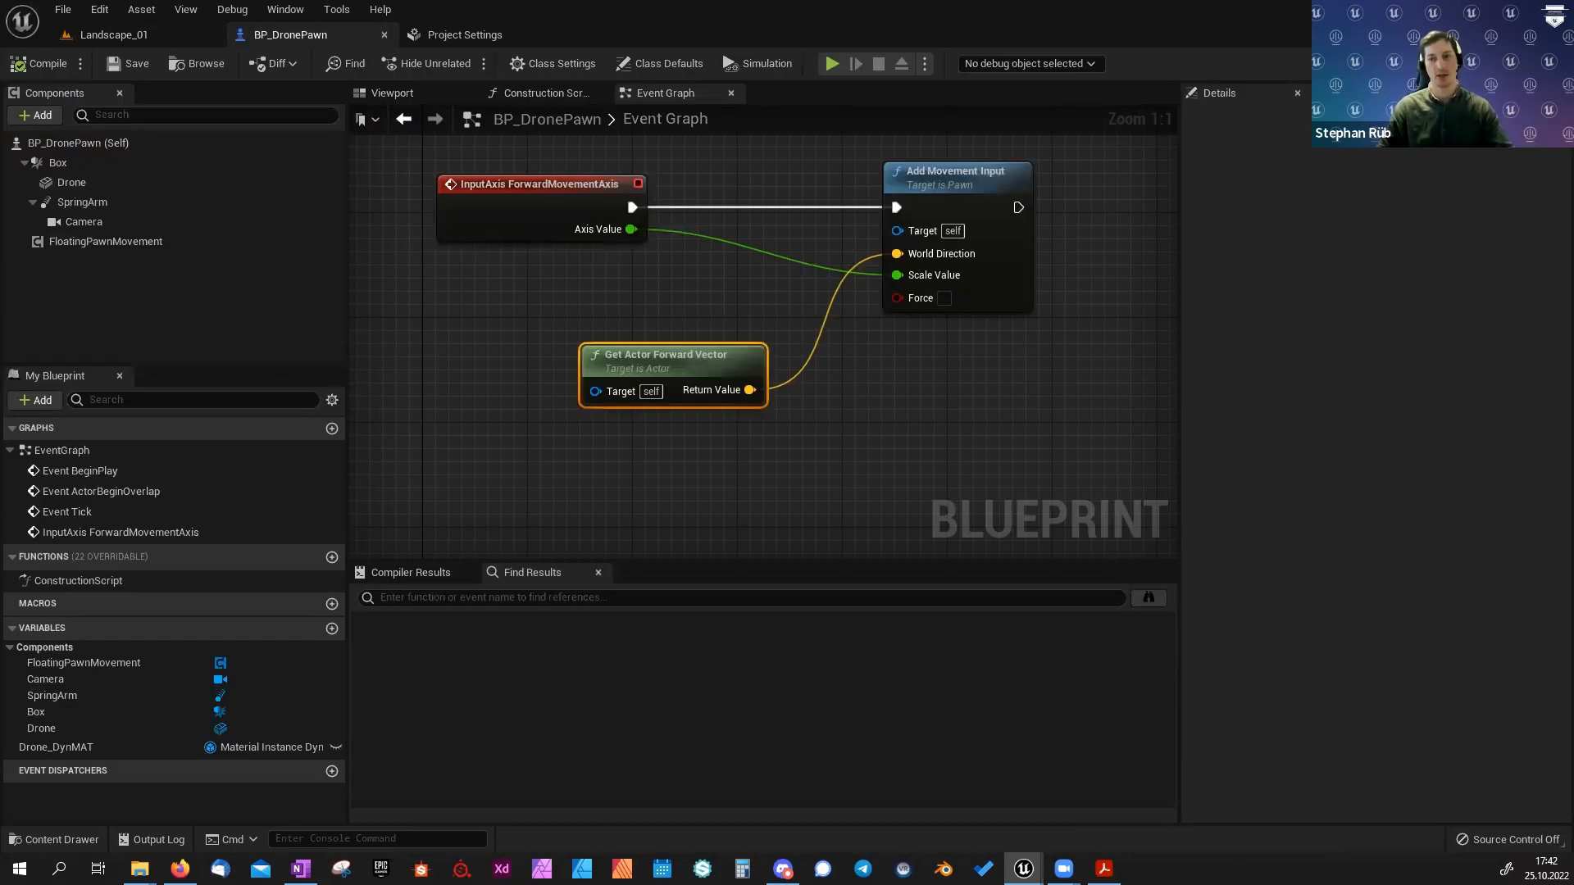
right_drag(502, 354, 513, 310)
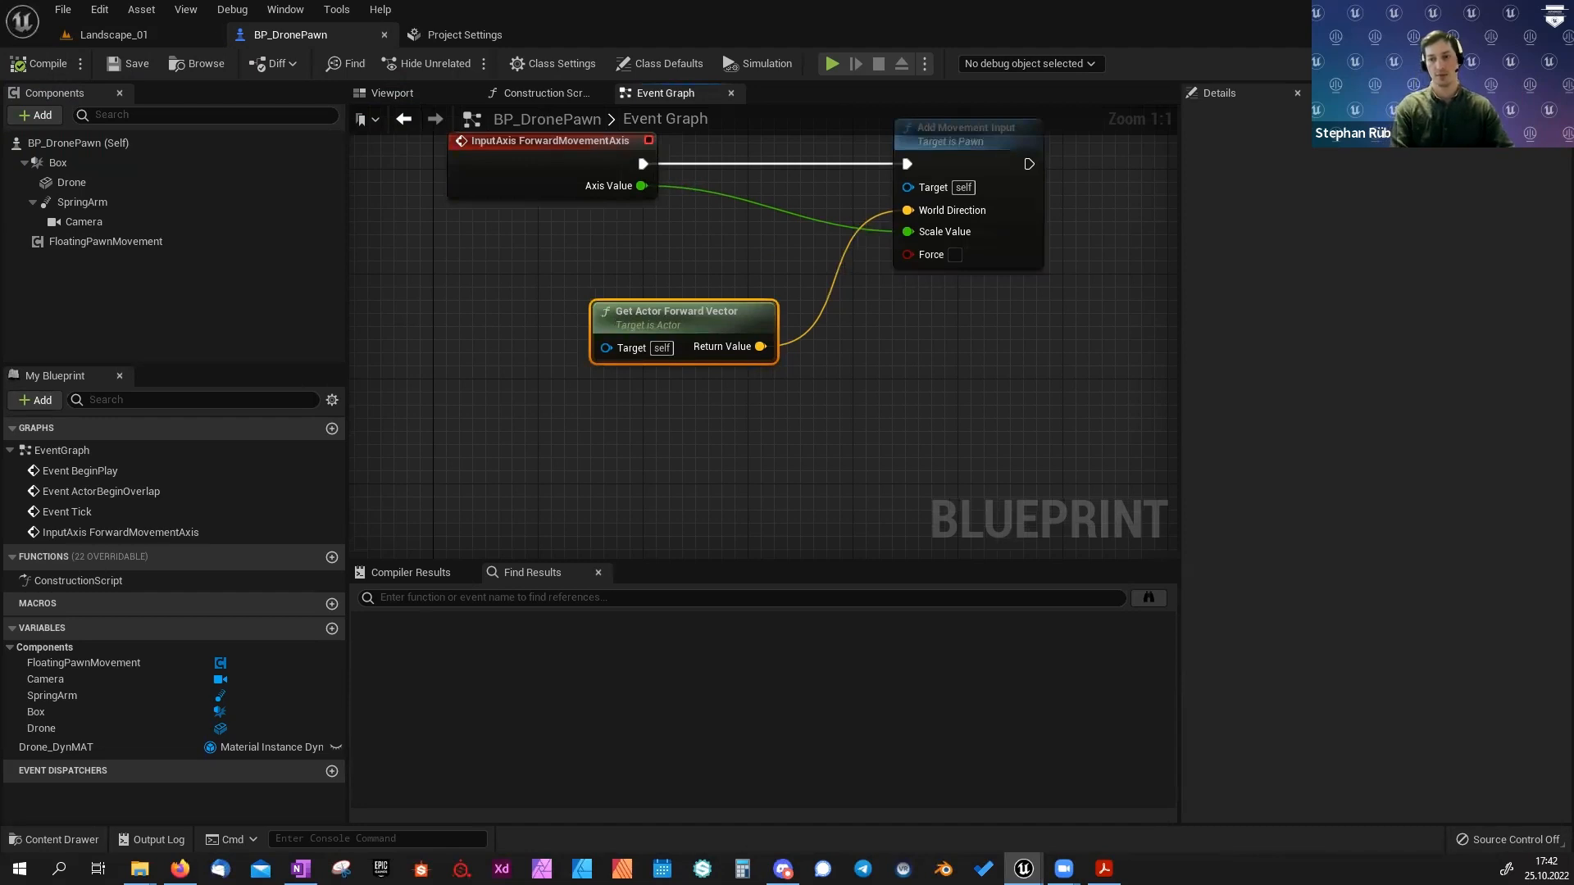
right_drag(645, 492, 690, 438)
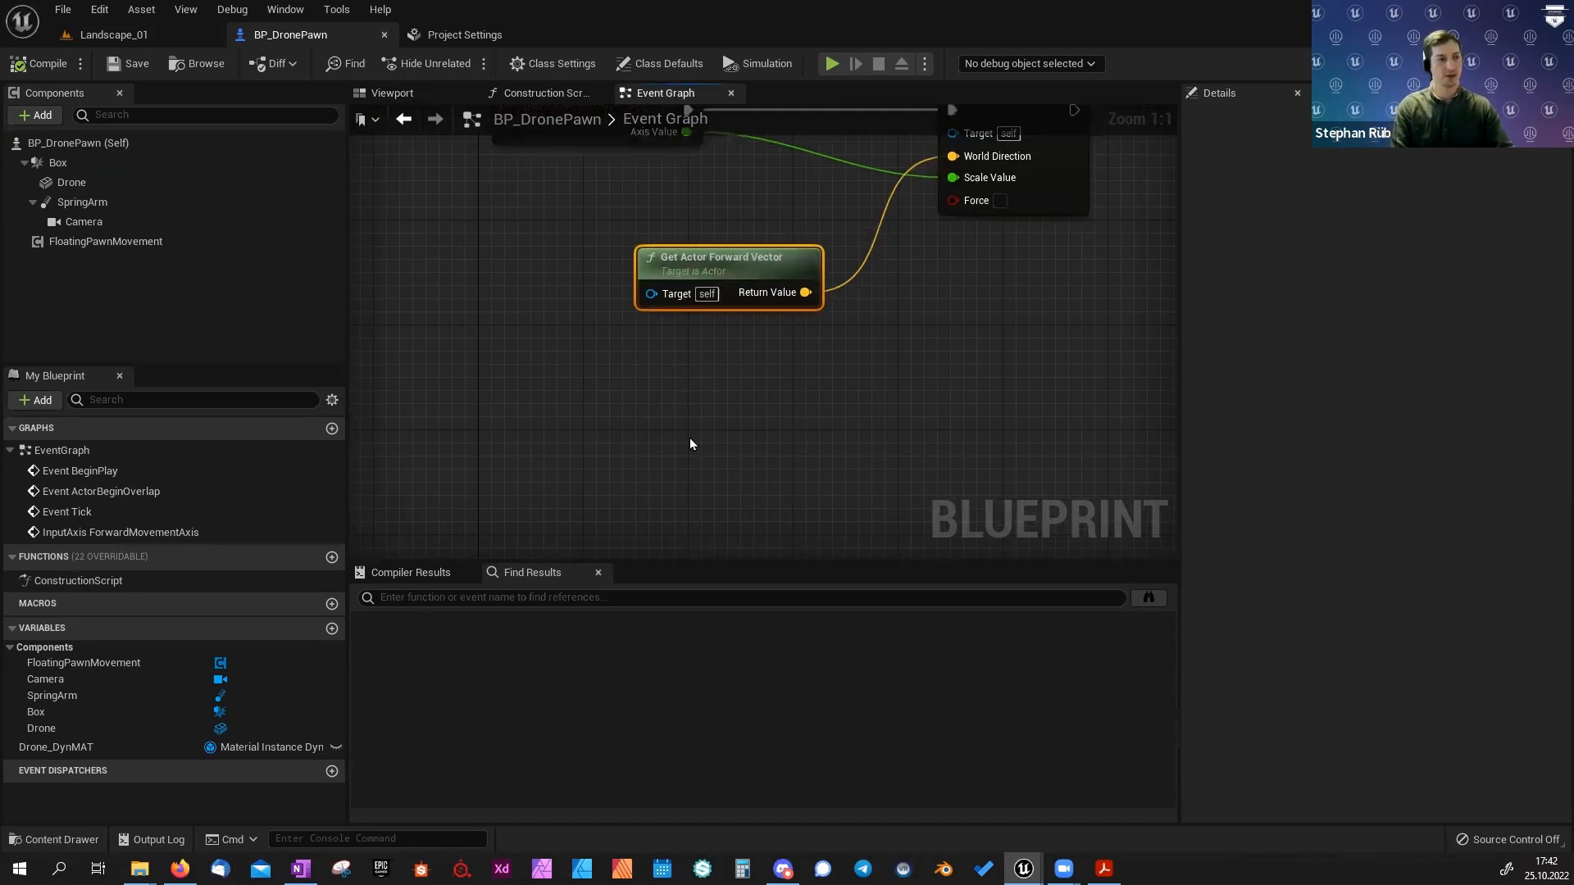
key(ctrl+v)
drag(598, 419, 584, 360)
right_drag(665, 454, 695, 400)
scroll(602, 409, down, 1)
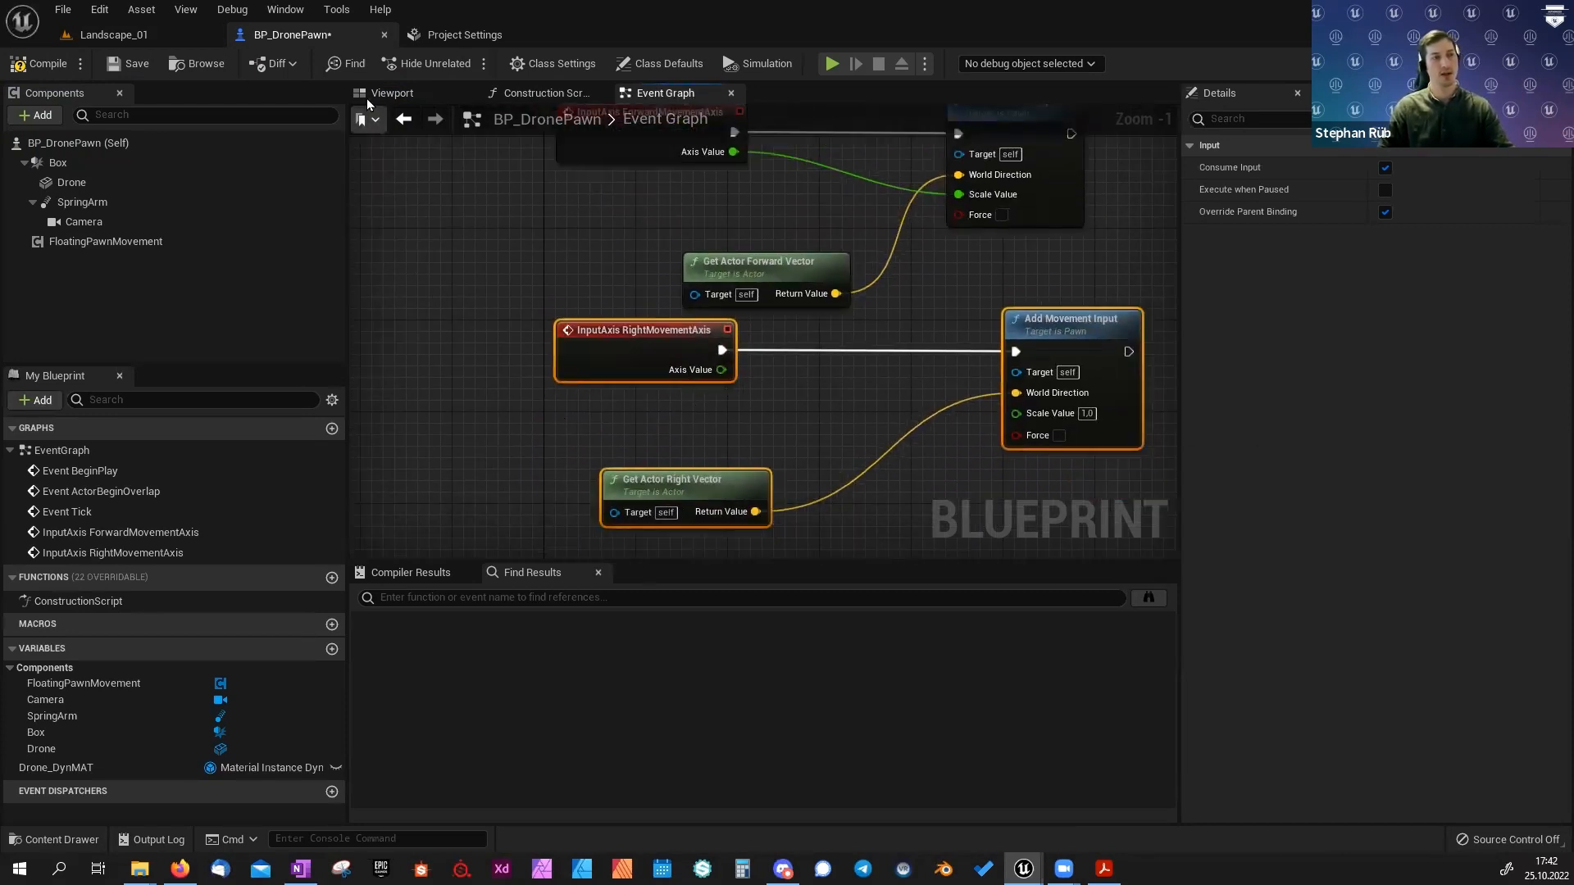
Check the RightMovementAxis mapping in the project's Input settings, then connect that event's Axis Value to Scale Value on its Add Movement Input node.
click(465, 34)
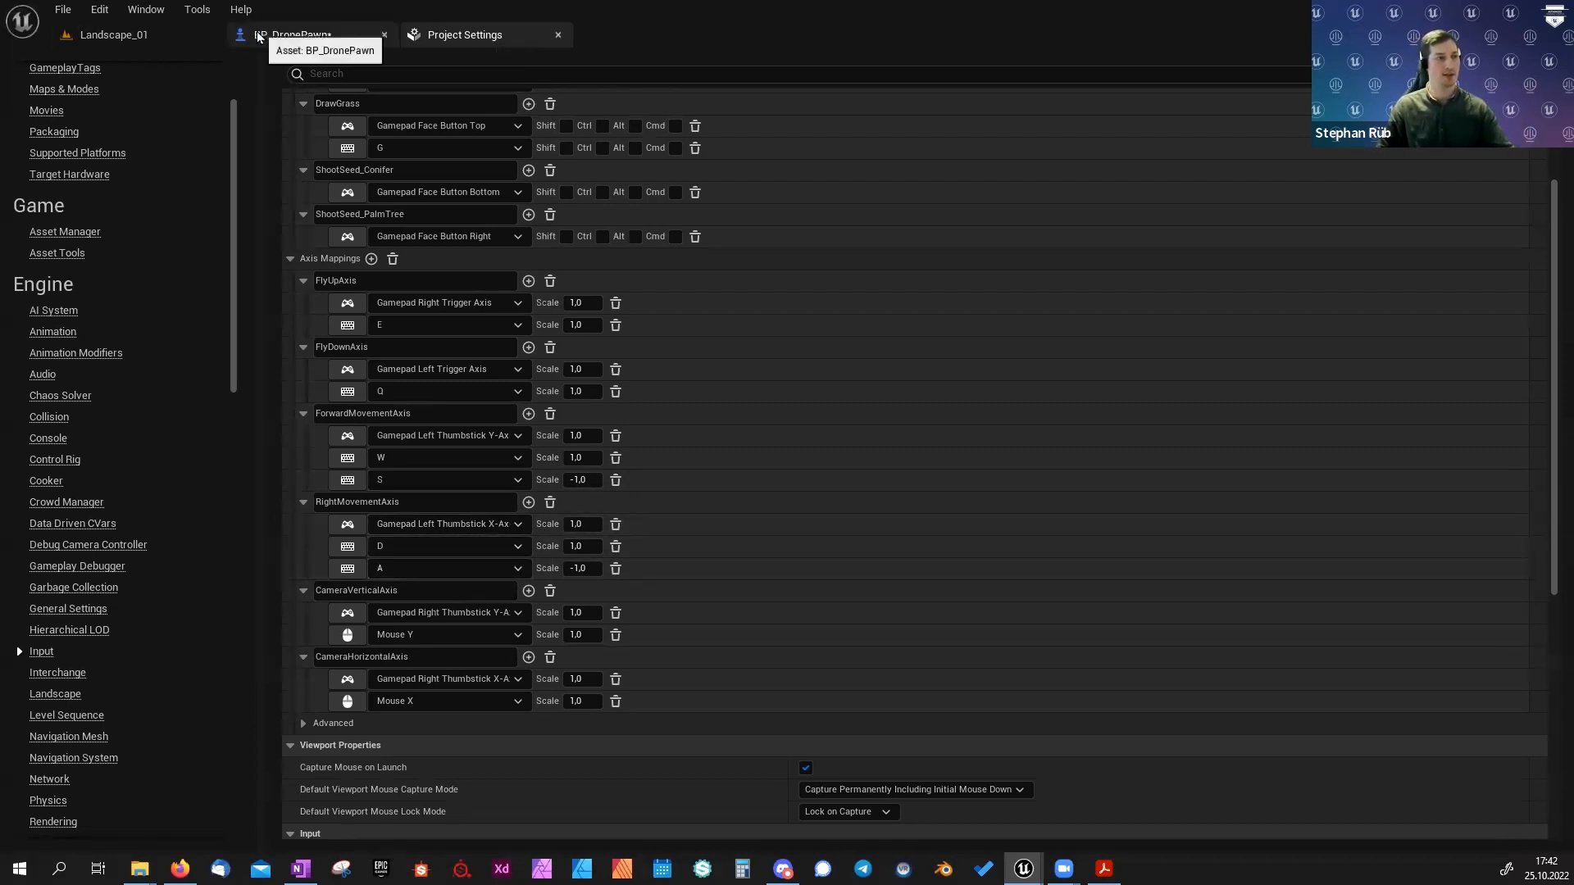
click(295, 35)
right_drag(533, 468, 694, 370)
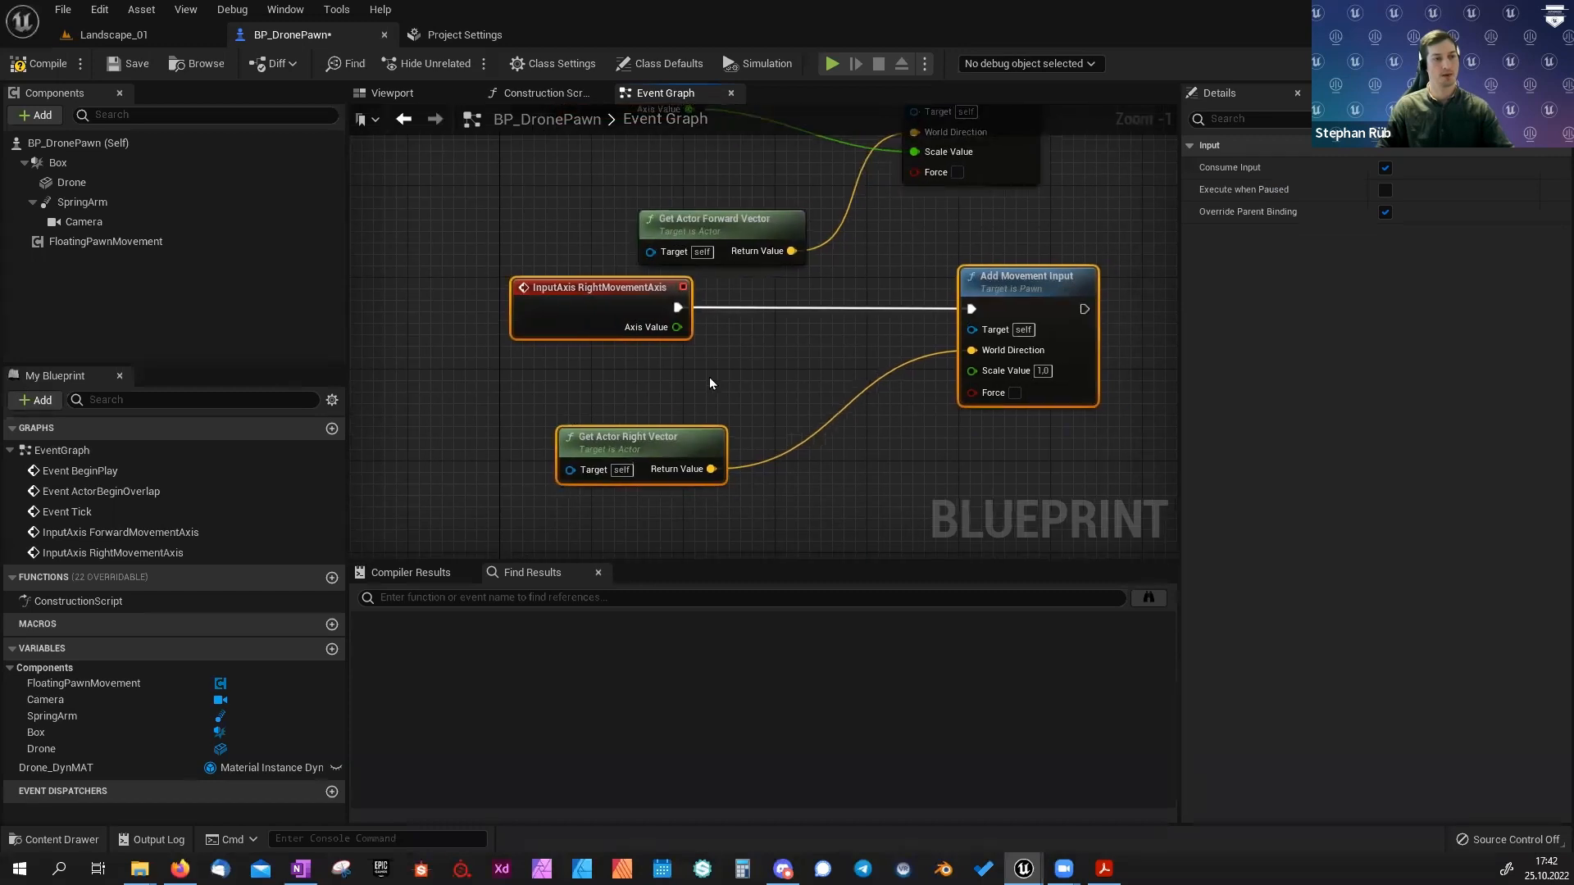
drag(676, 327, 967, 375)
drag(652, 438, 675, 403)
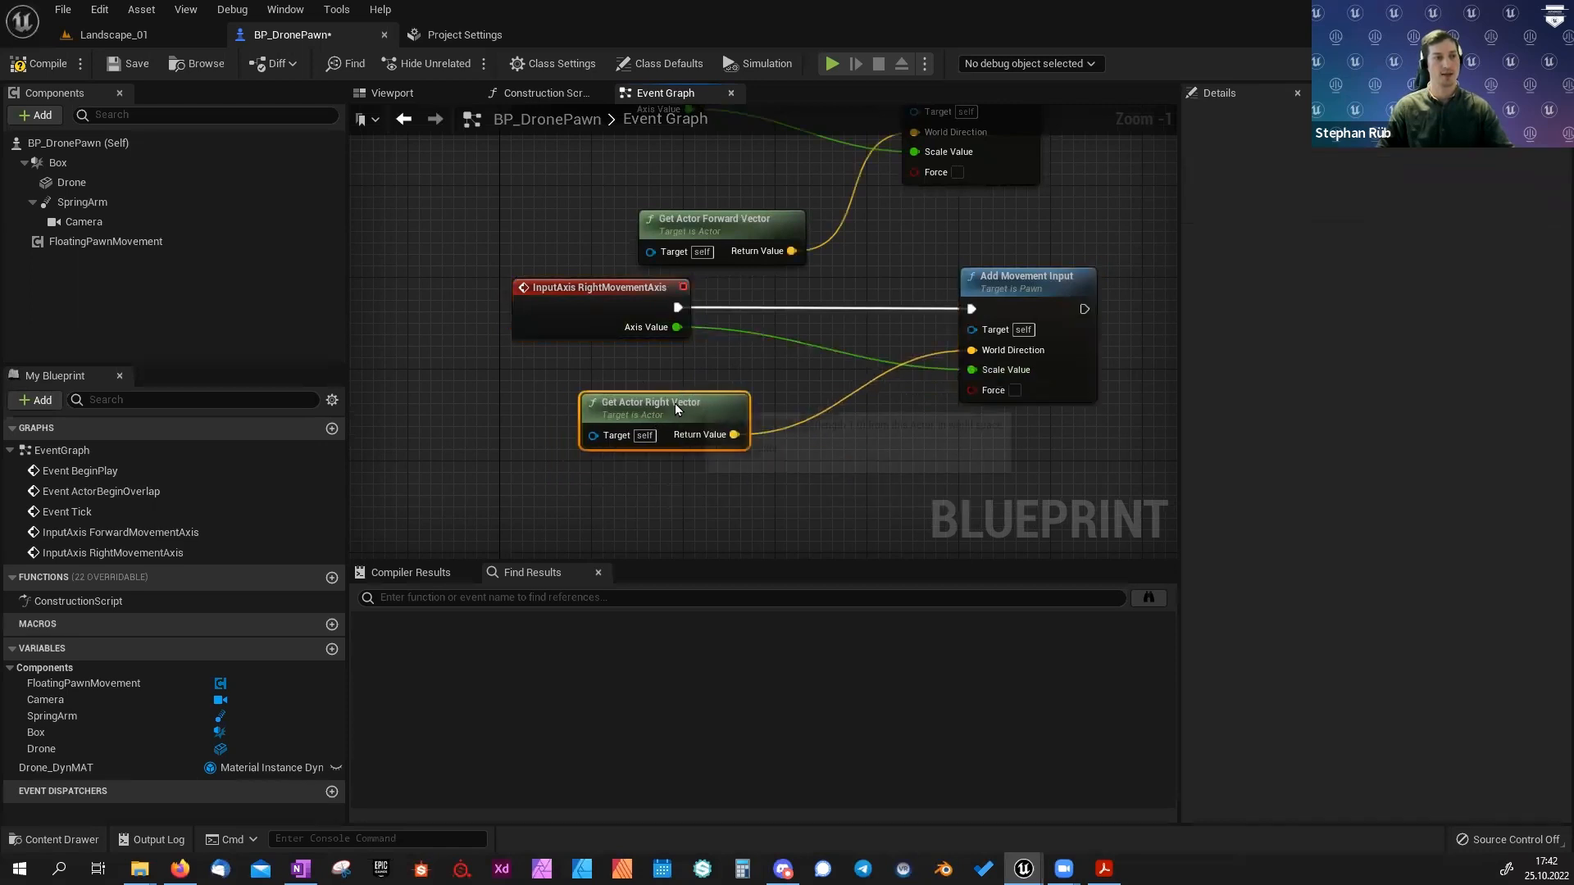
Move the Get Actor Right Vector node slightly up towards the RightMovementAxis event and save BP_DronePawn.
click(704, 220)
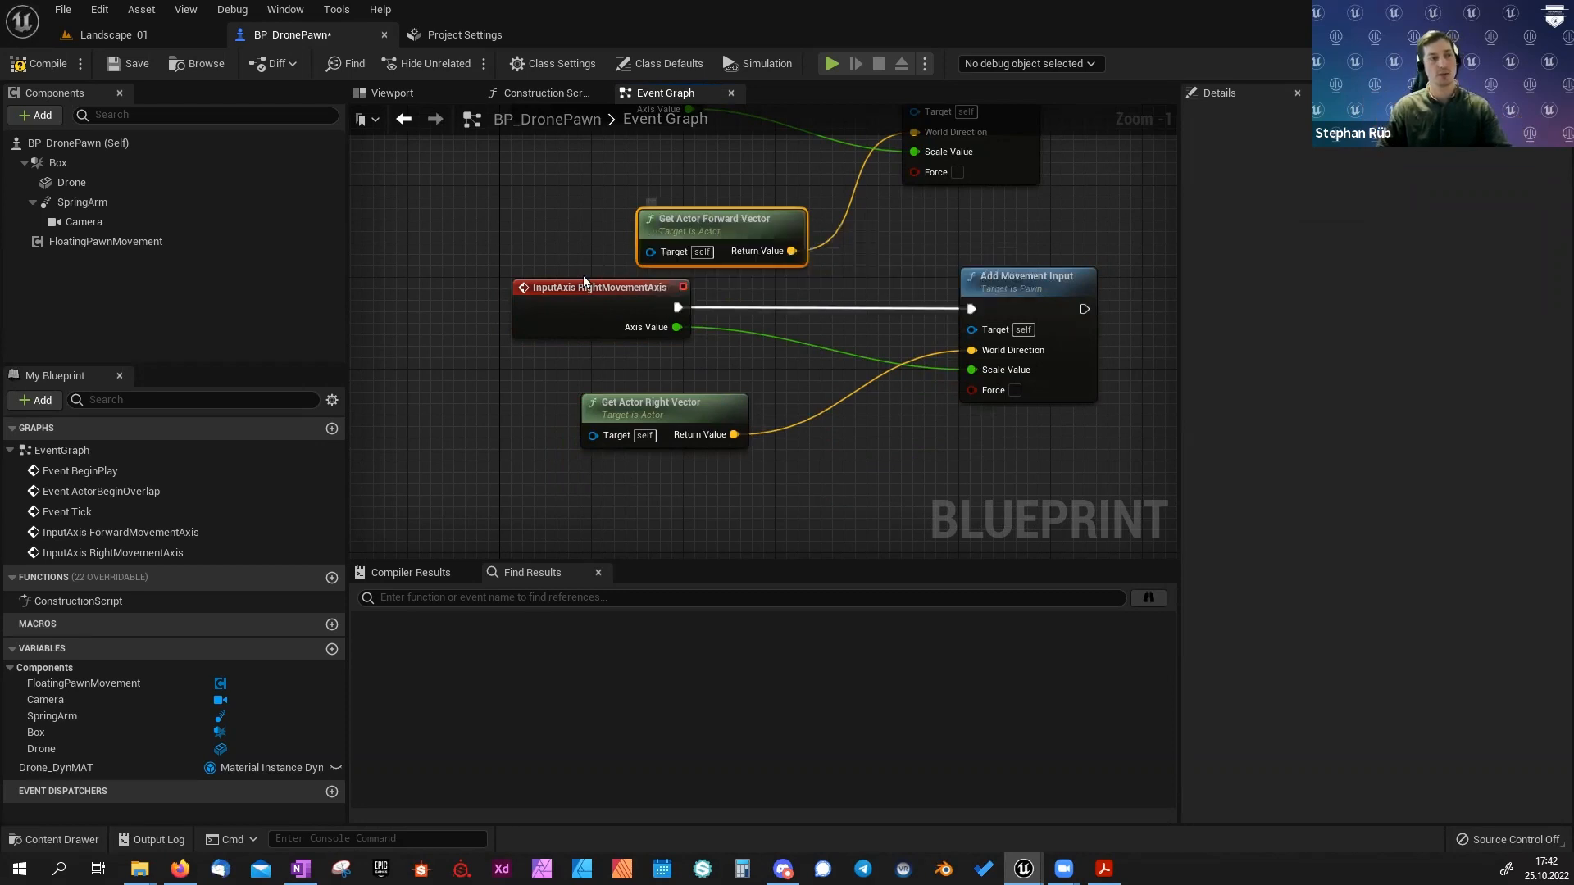
click(623, 413)
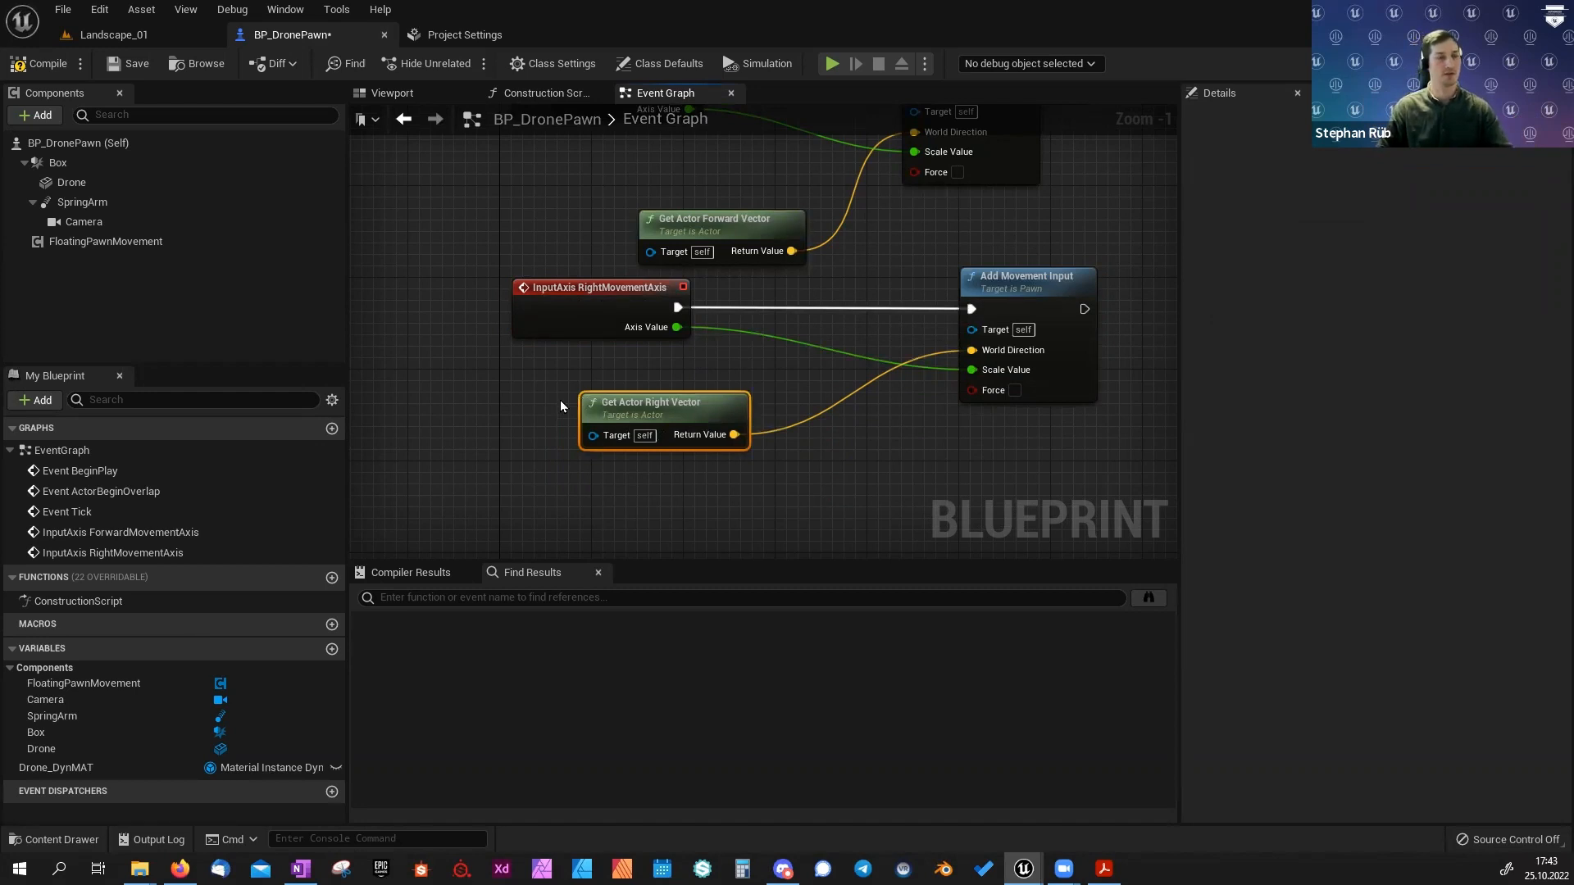
drag(657, 390, 652, 380)
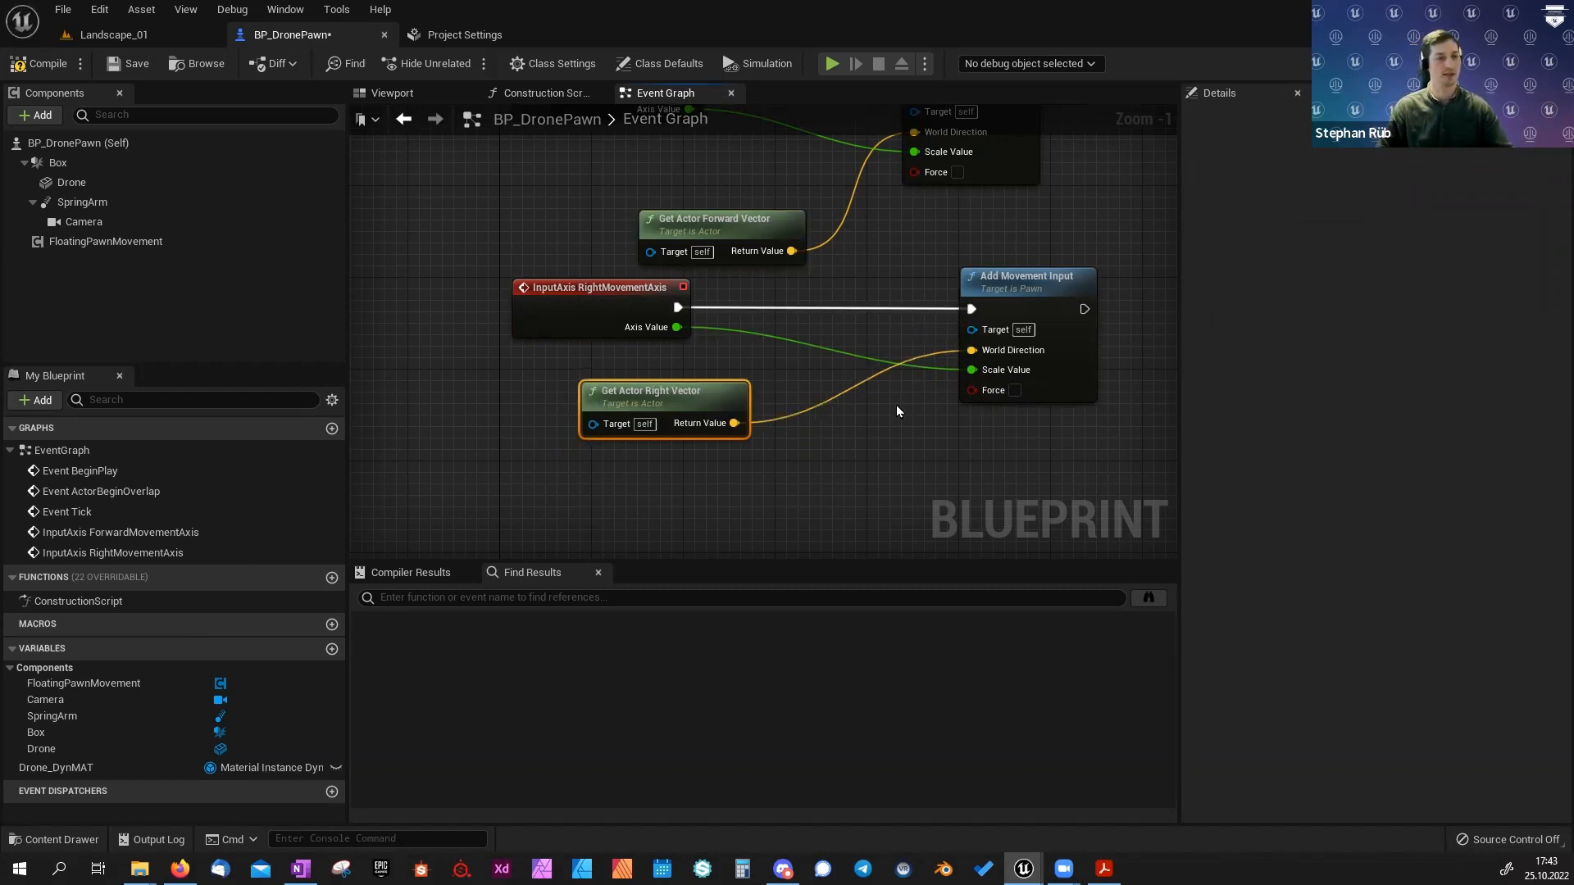
right_drag(896, 405, 735, 391)
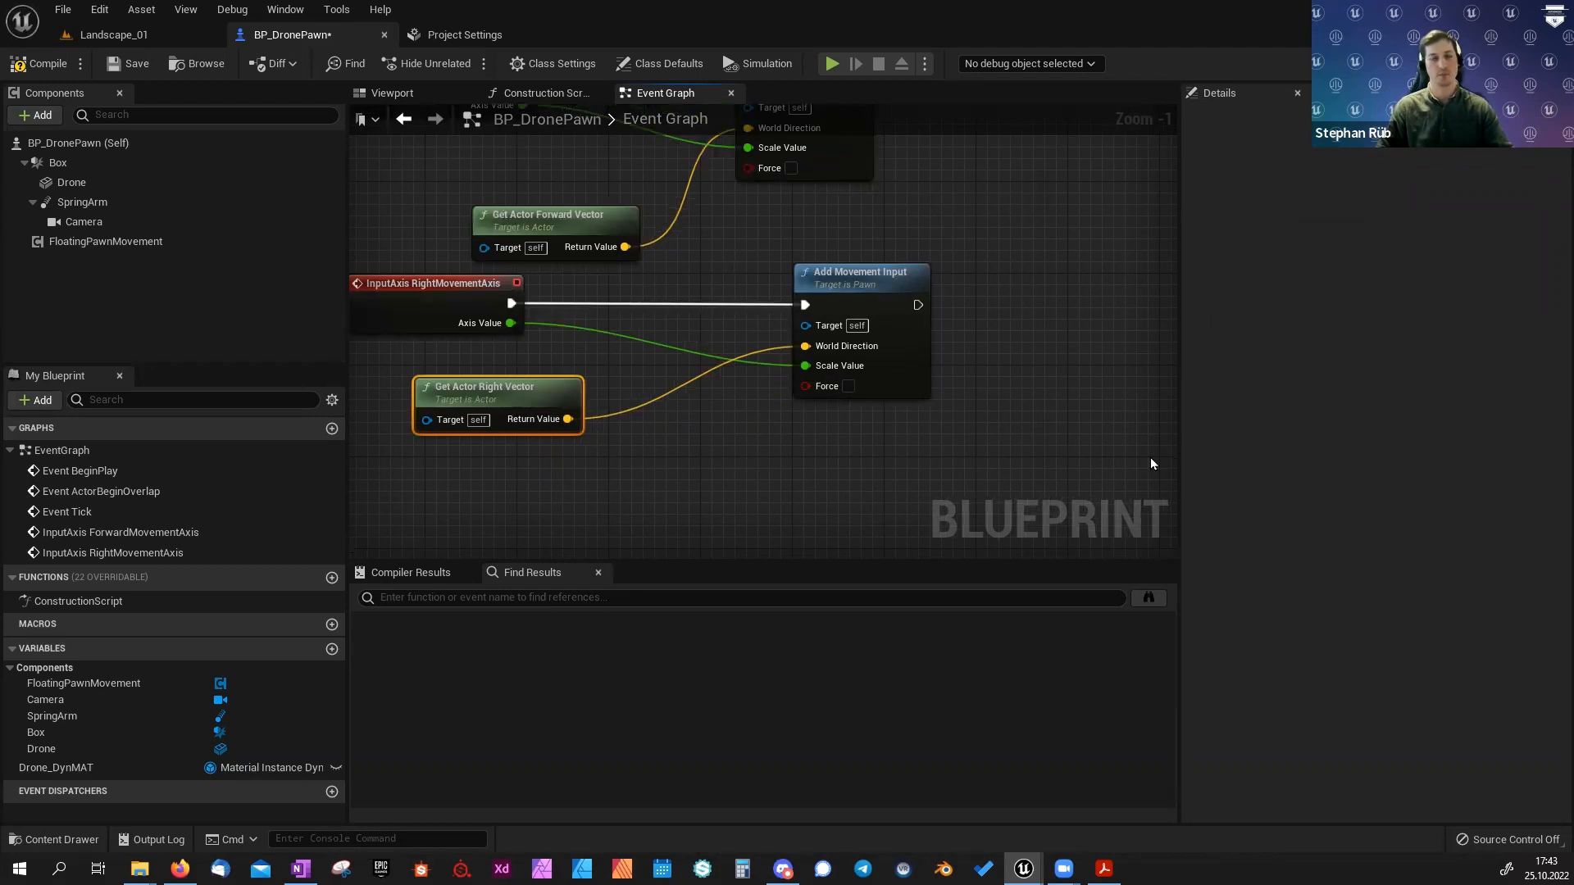
right_drag(421, 421, 606, 447)
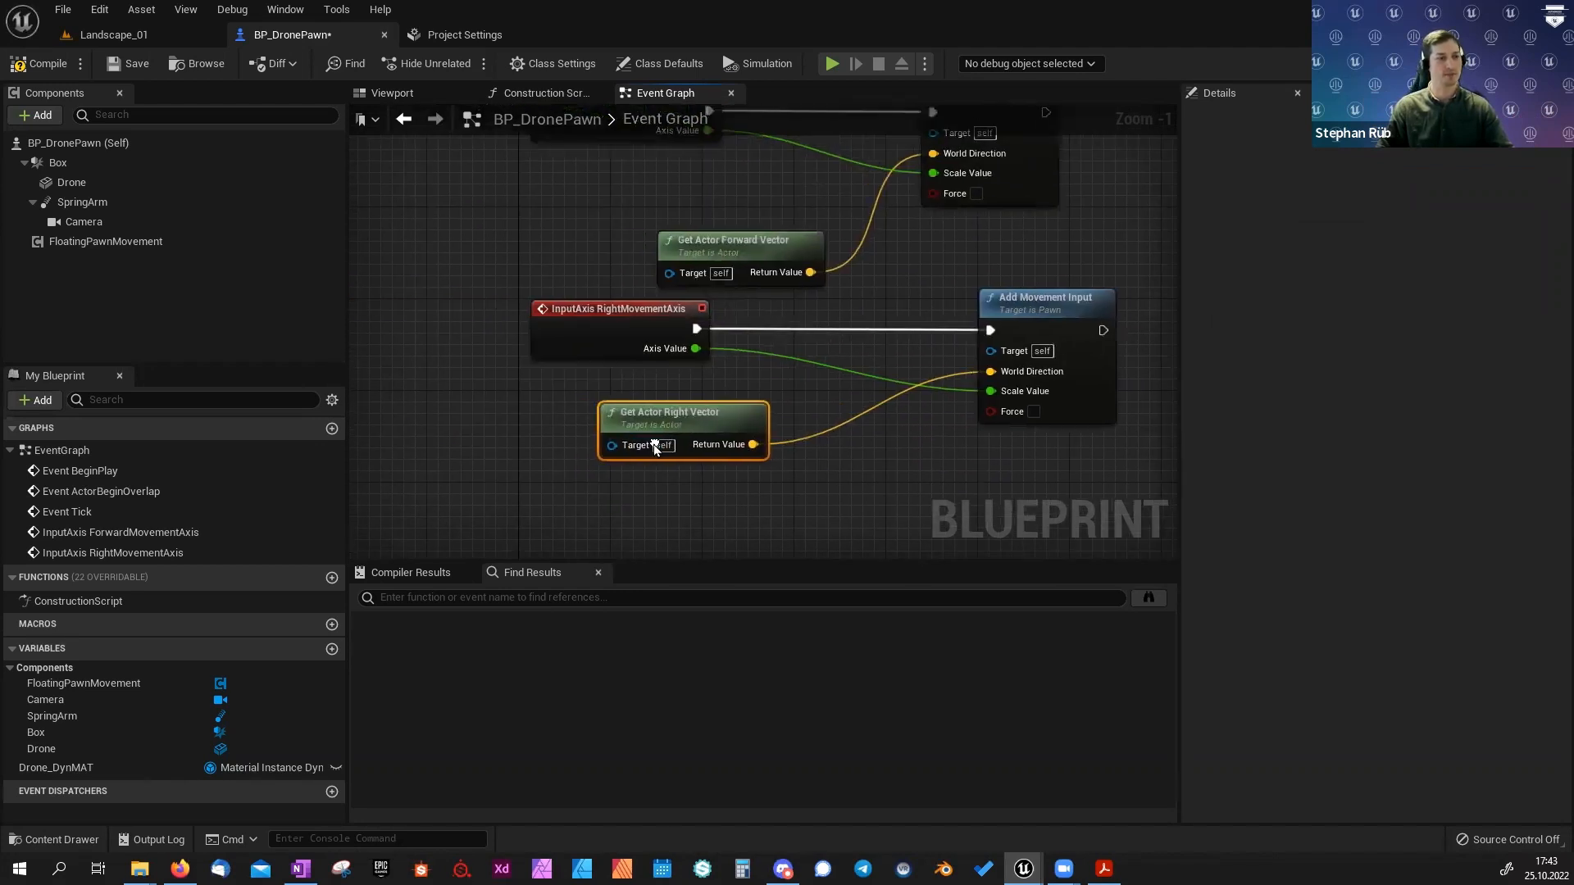
click(127, 63)
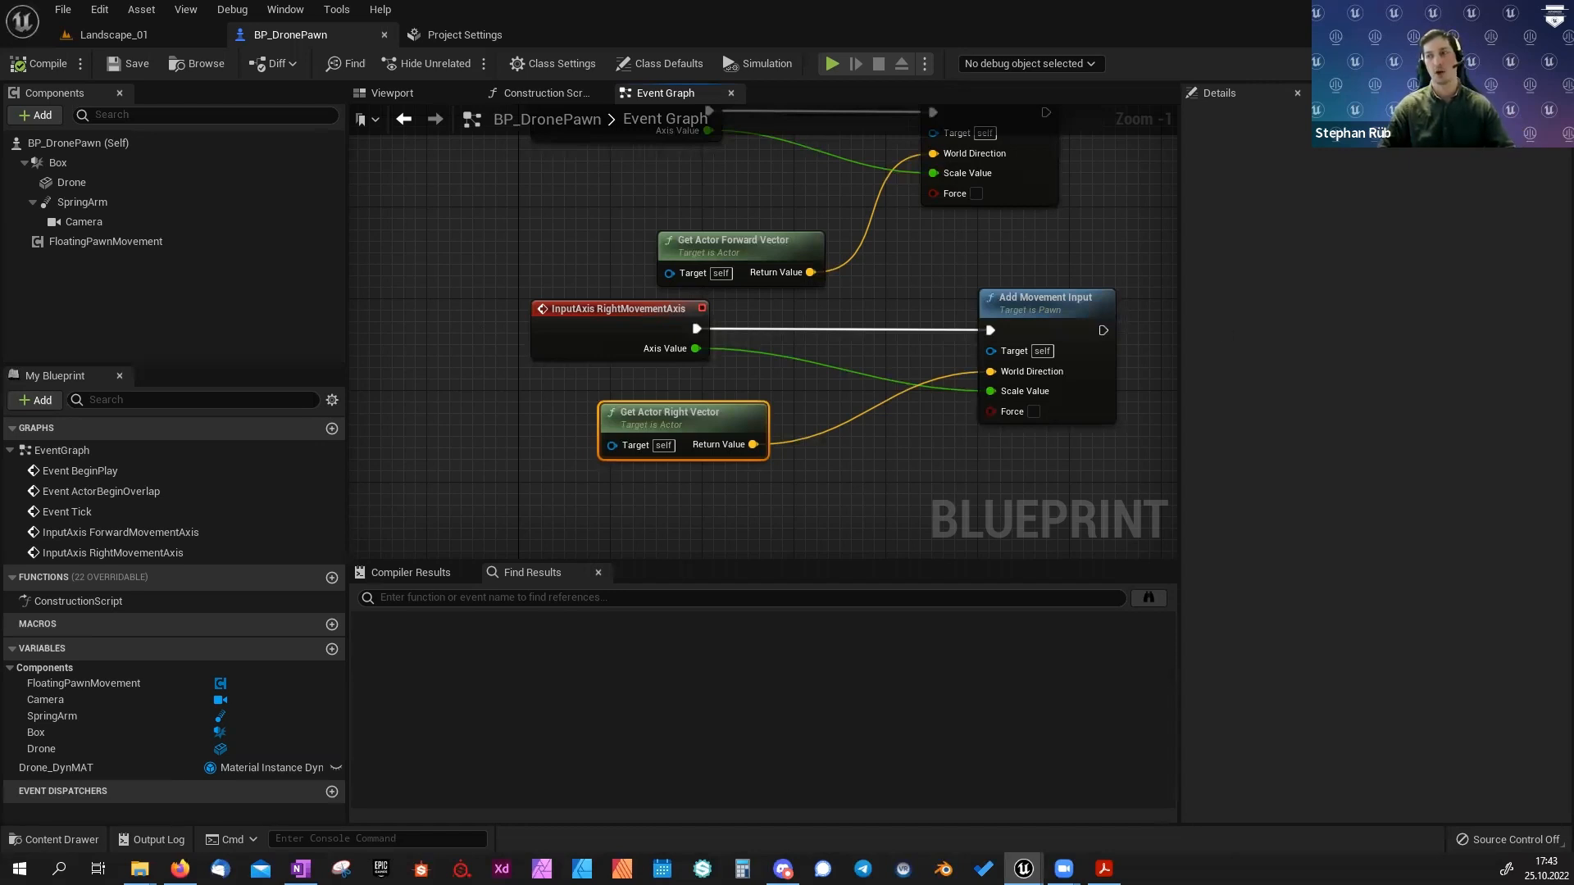
Switch to the project containing BP_Seed_Projectile and BP_TreeManager, play-test flying the drone over the landscape, and return to BP_DronePawn.
key(alt+p)
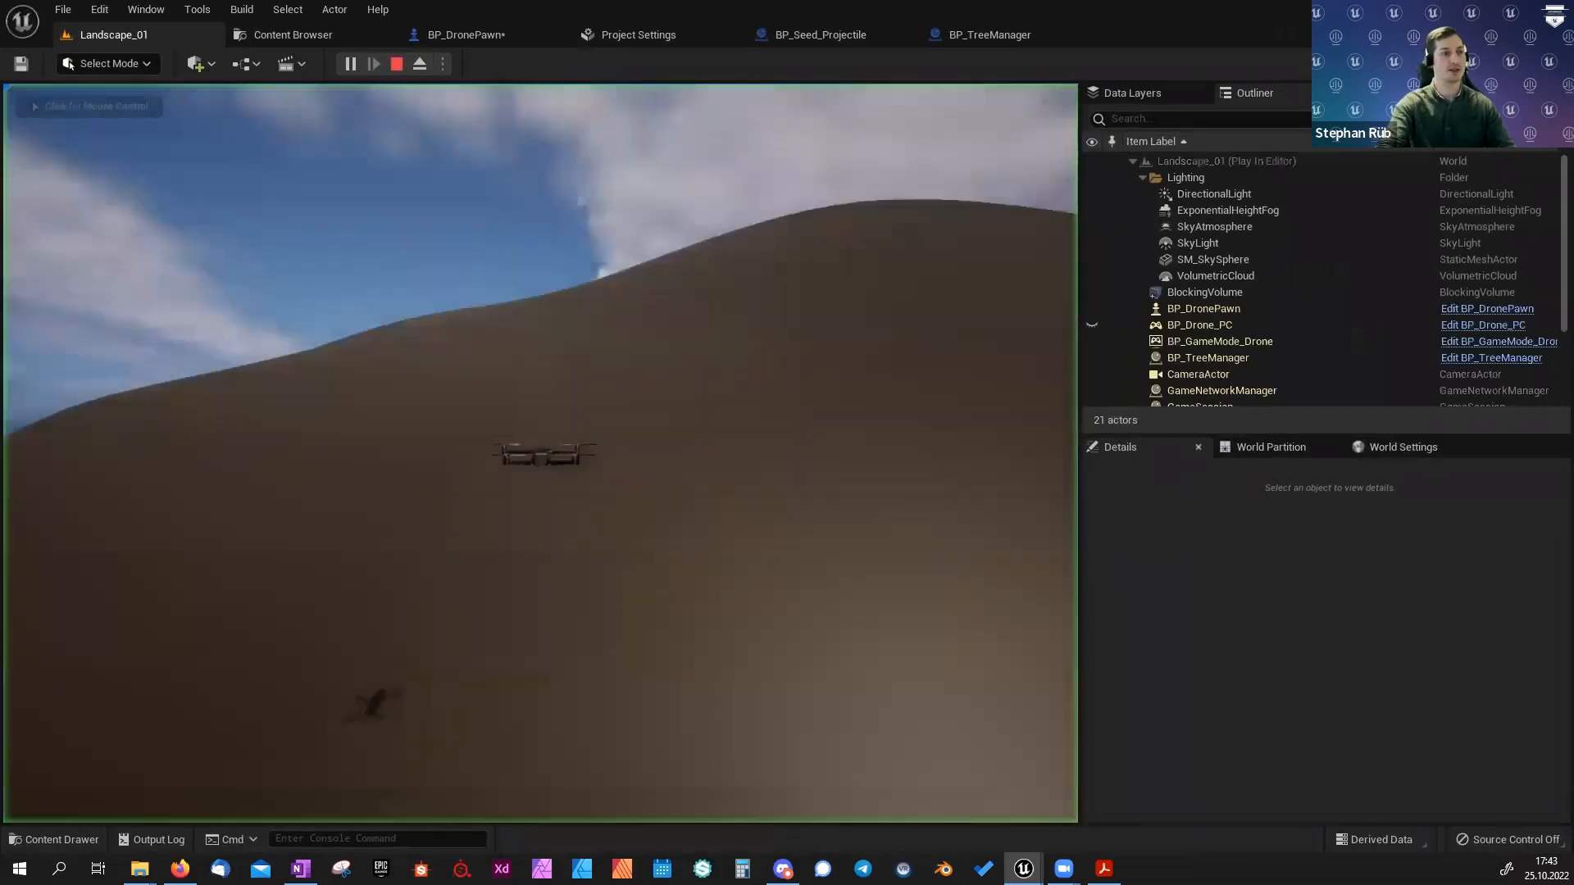
click(541, 454)
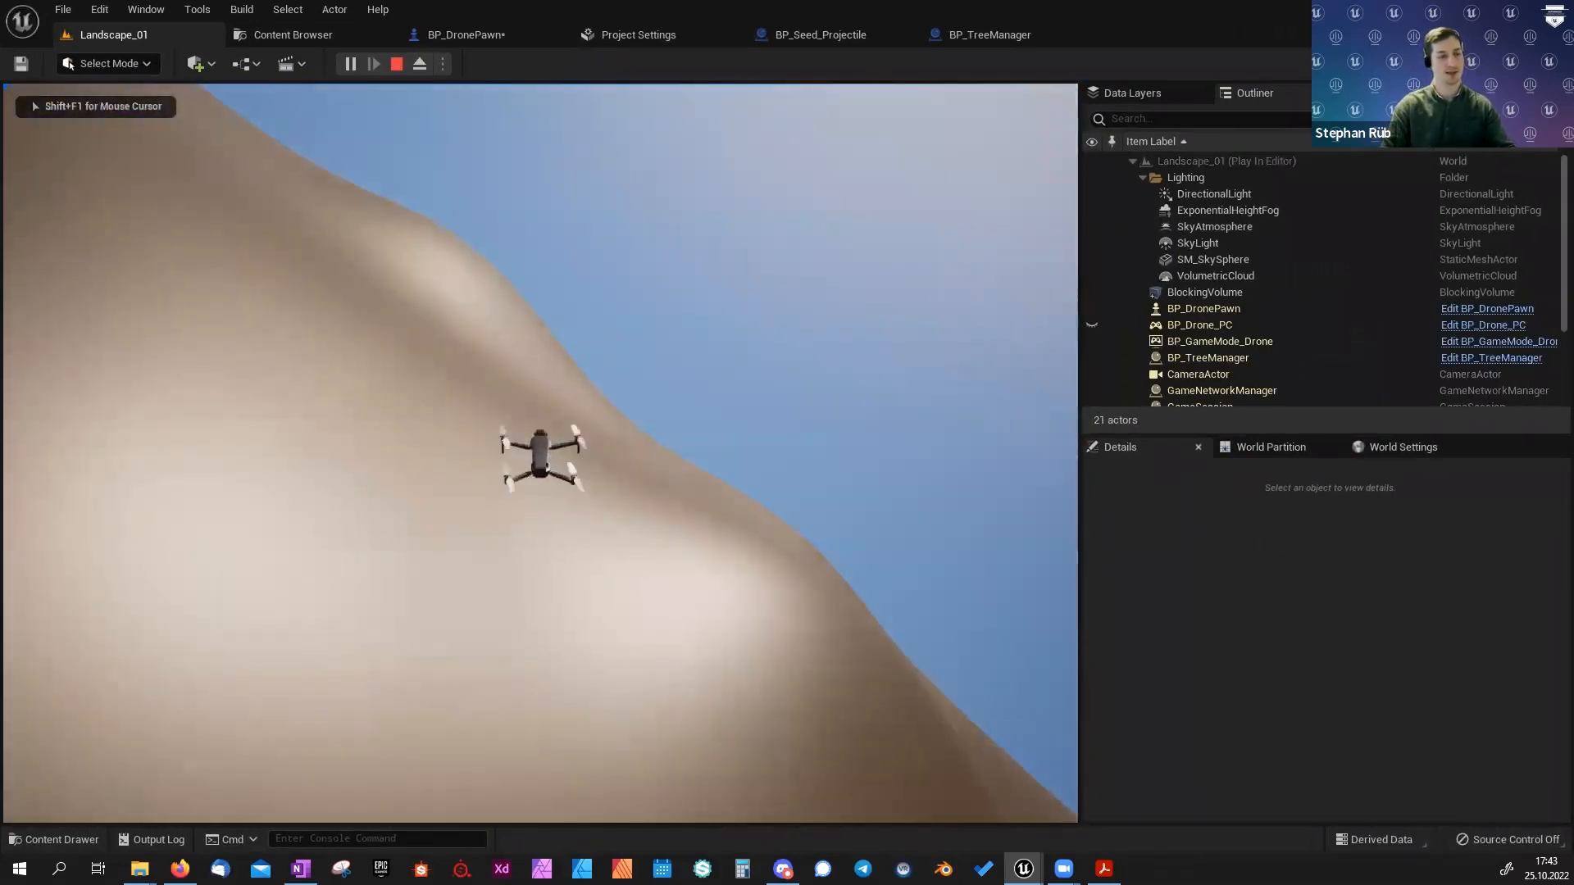
key(w)
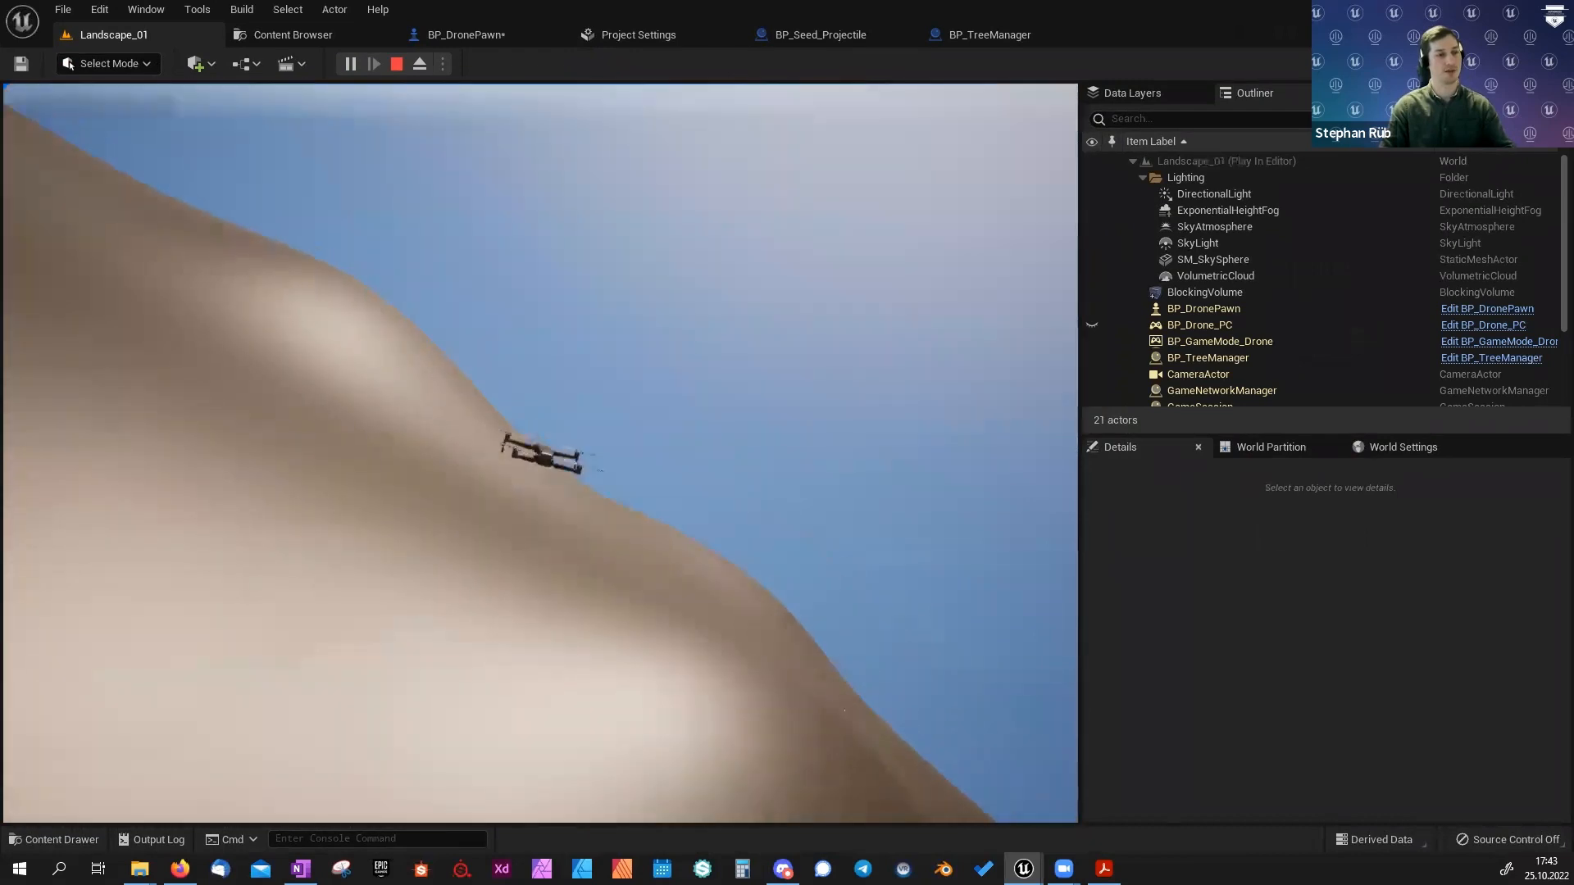
key(w)
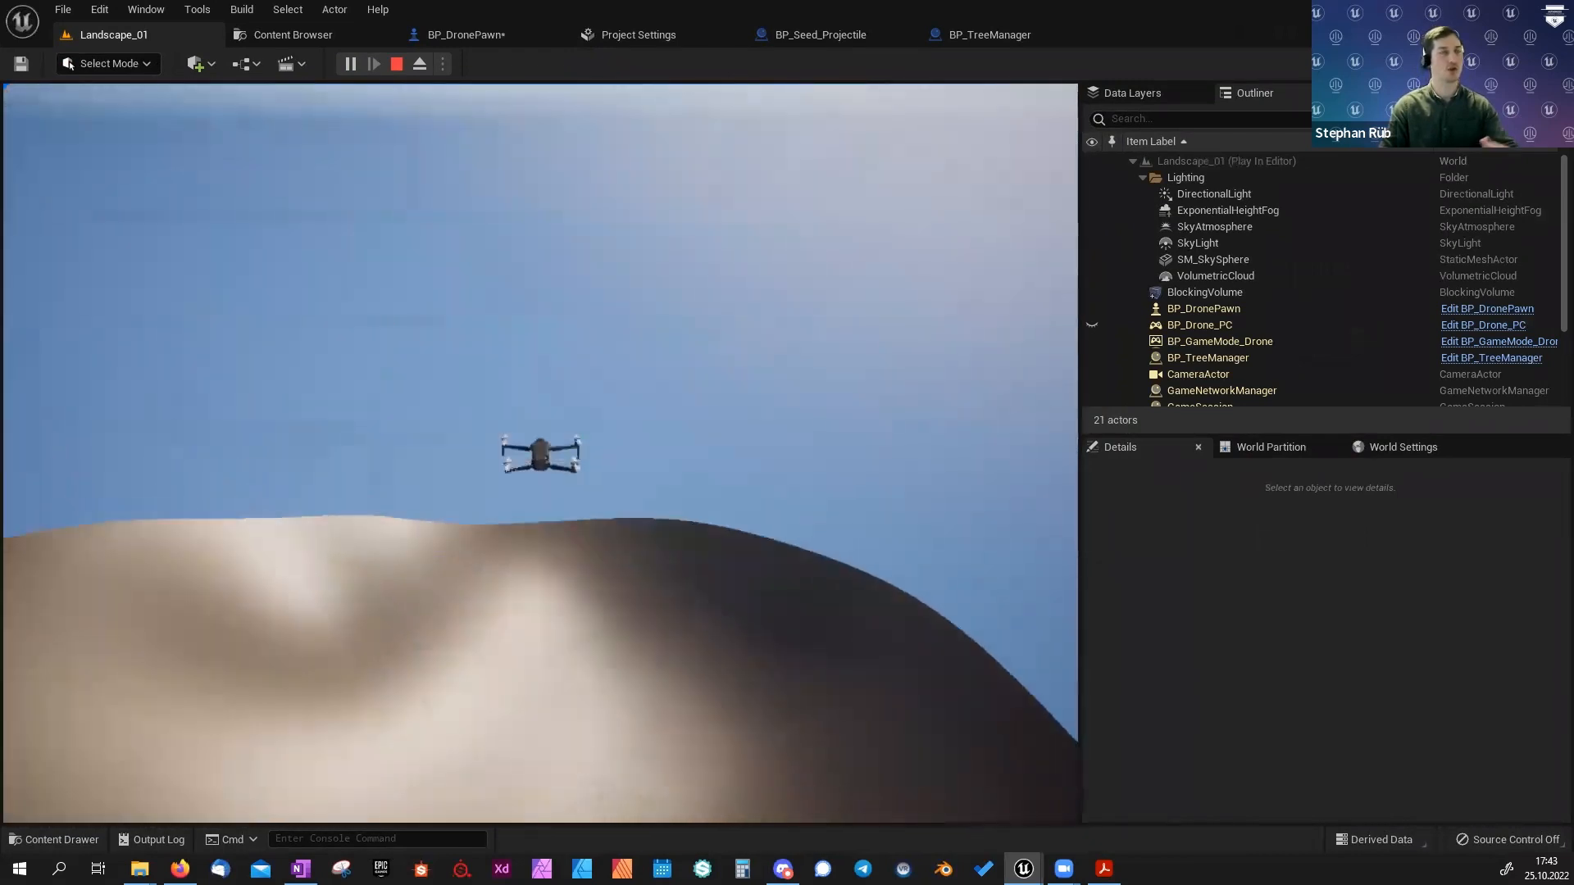
key(Escape)
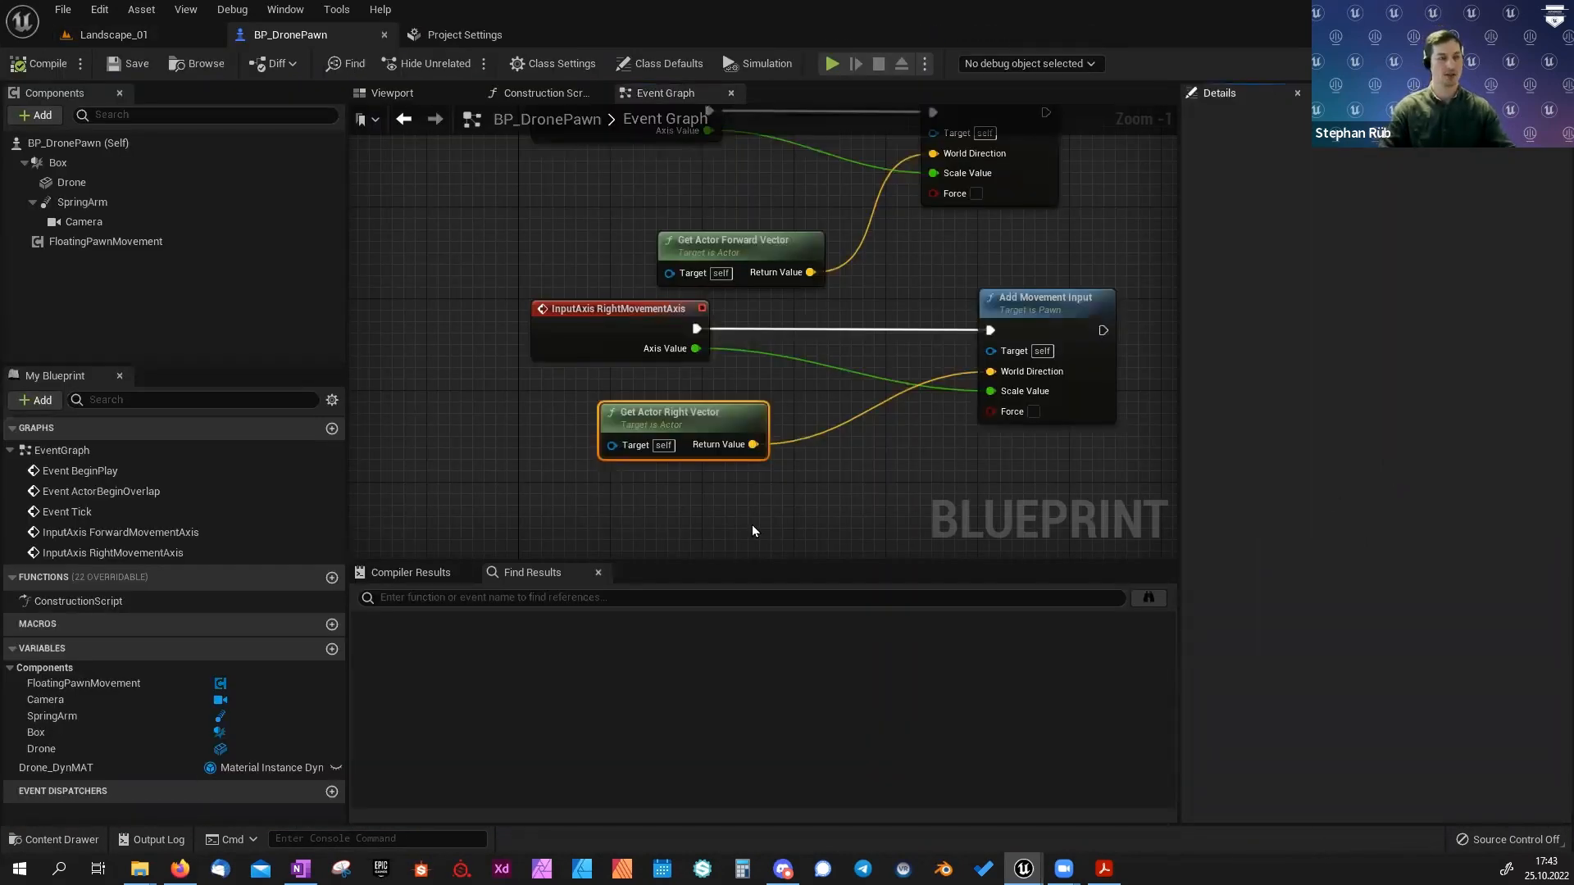
Open the M_Landscape material from the DroneSeeds/MAT folder.
click(440, 329)
key(ctrl+space)
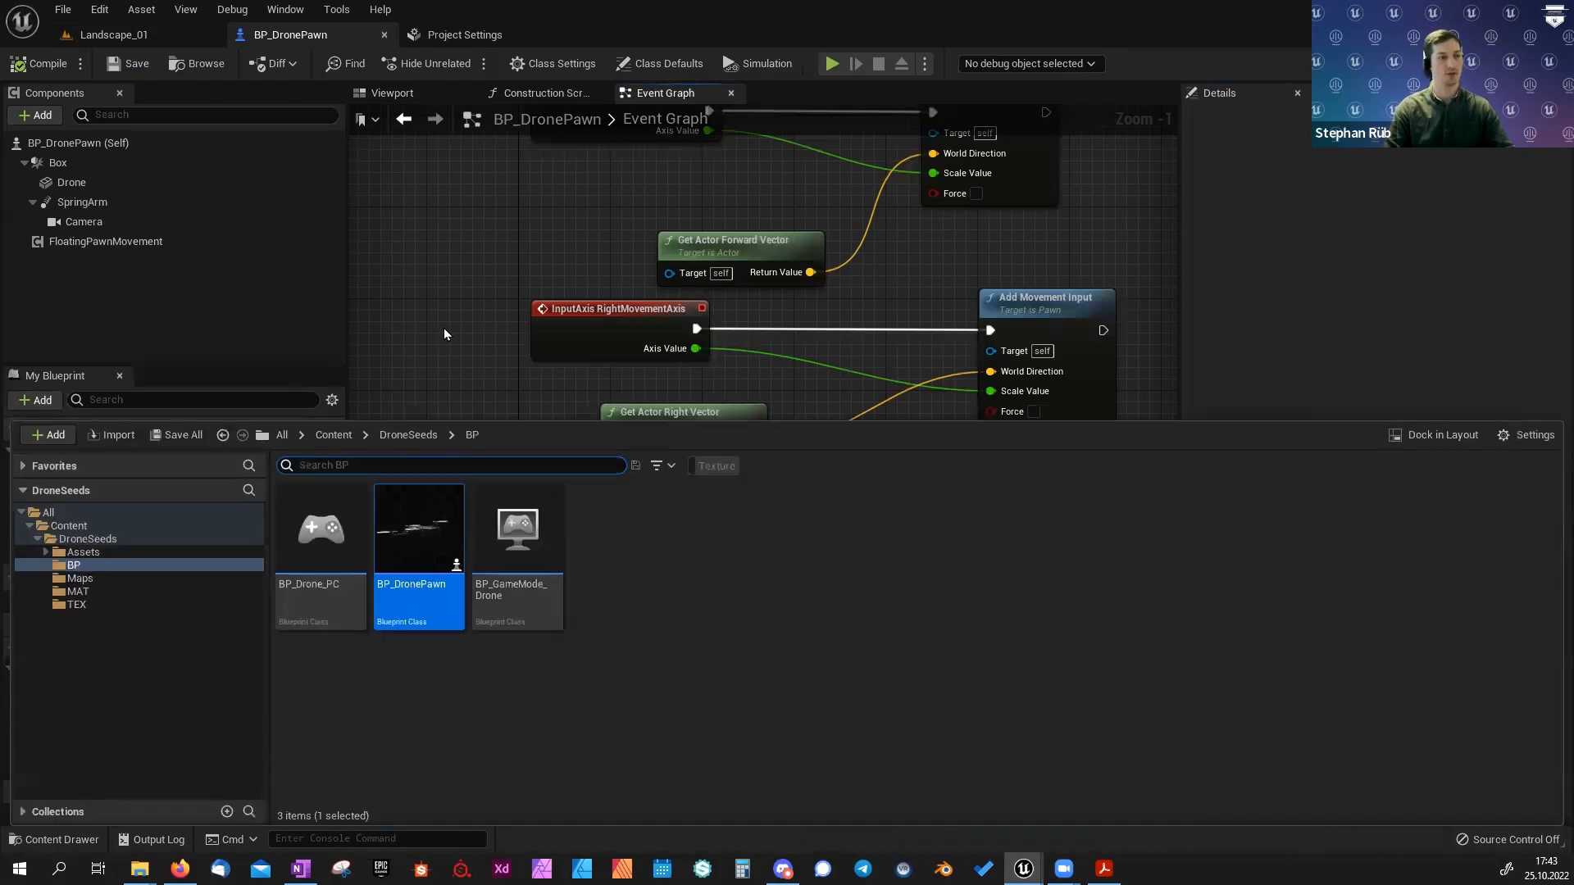
click(394, 437)
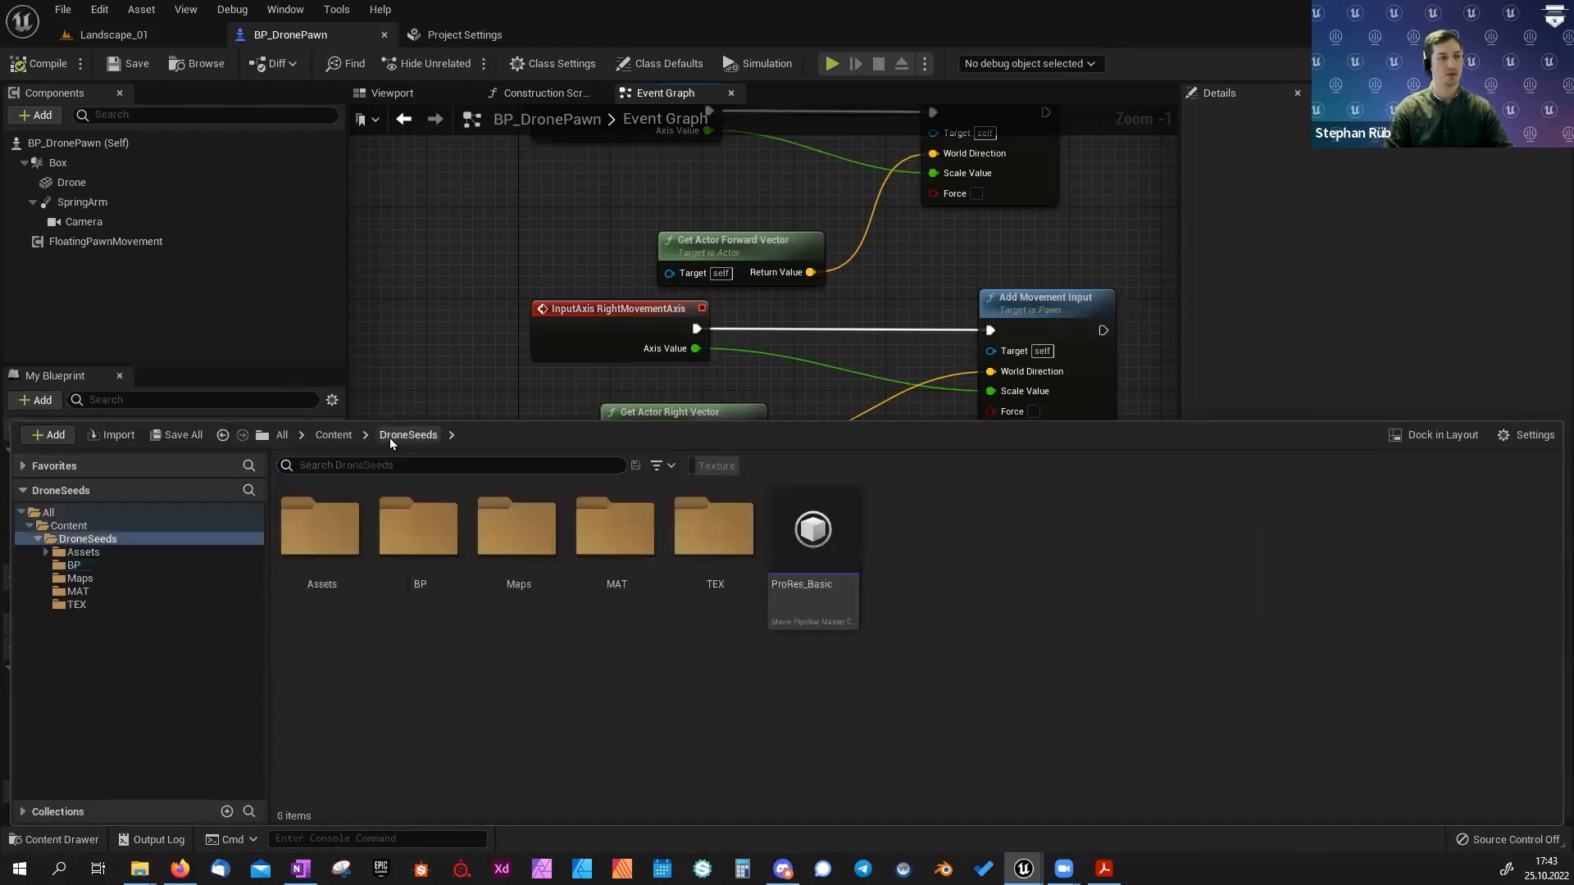
double_click(611, 529)
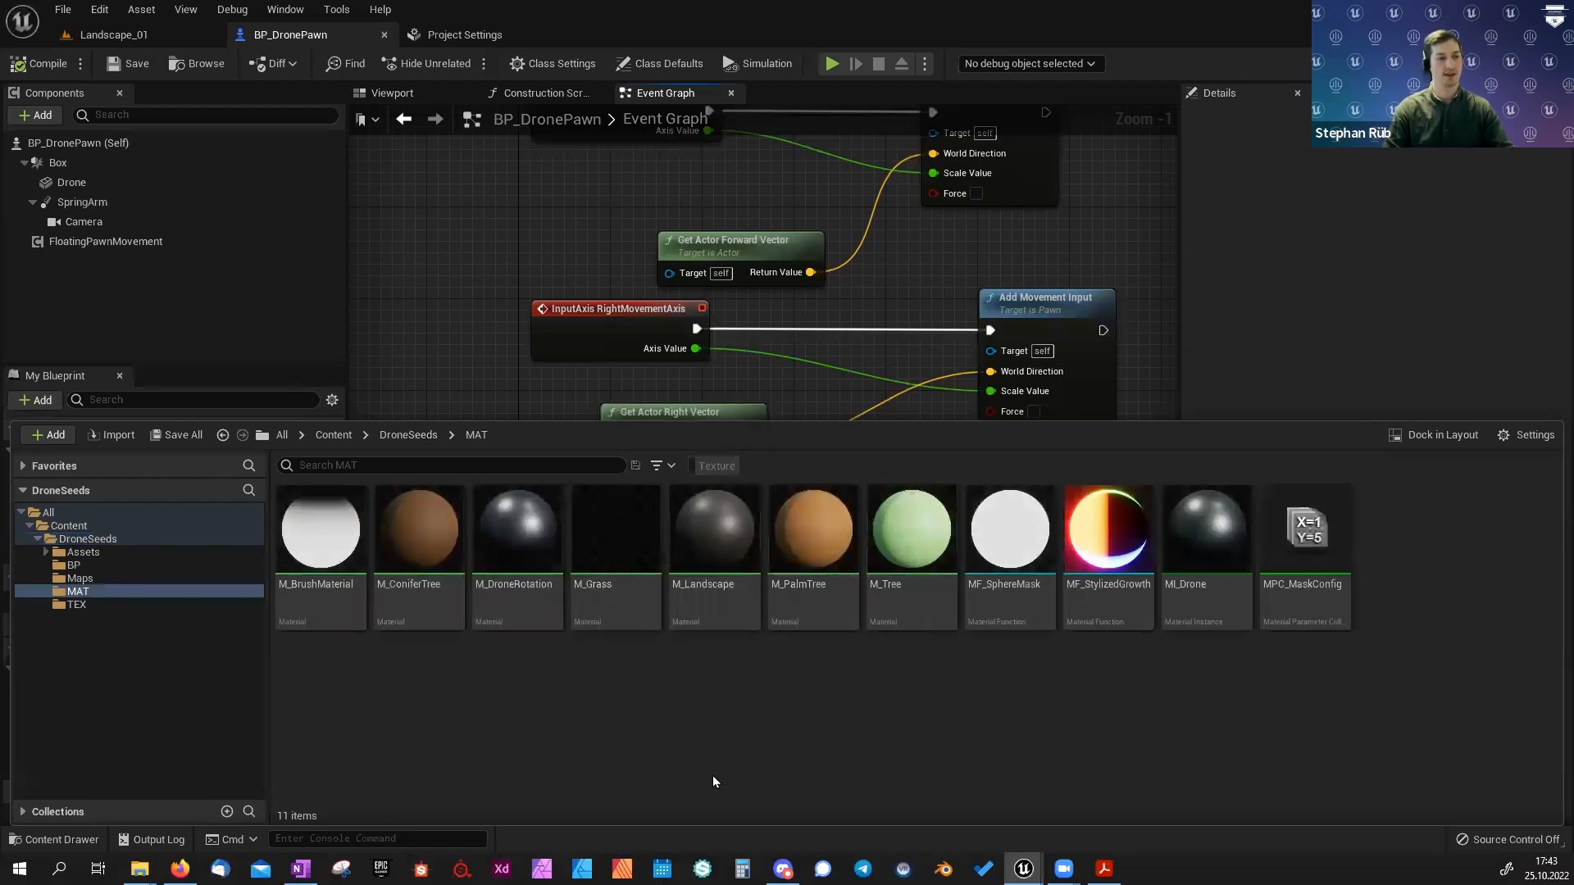
double_click(689, 564)
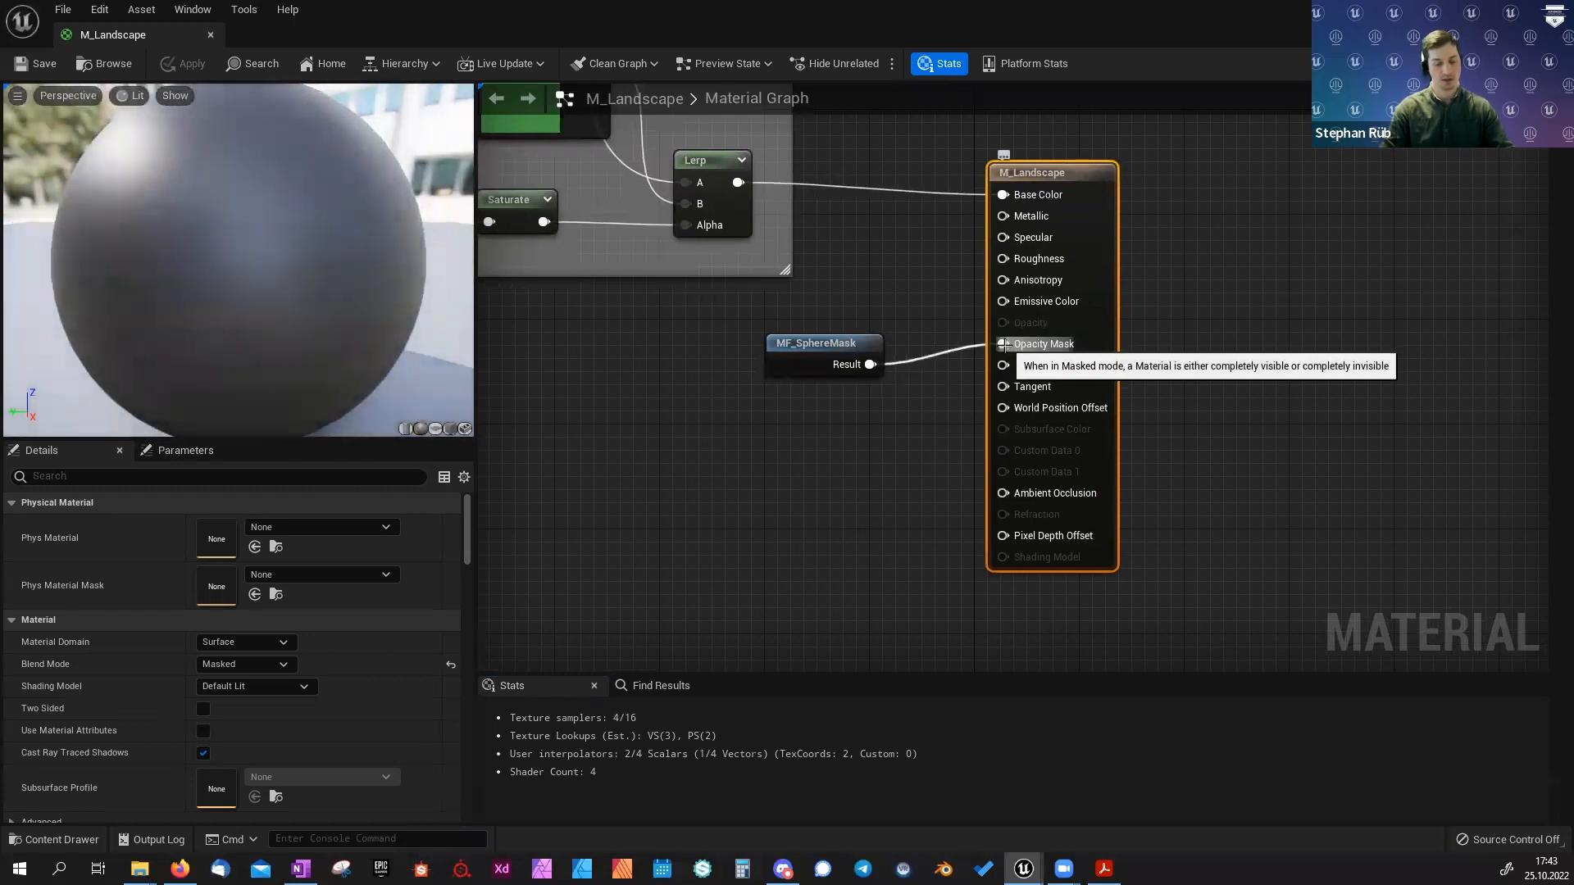
Disconnect MF_SphereMask from the Opacity Mask input of M_Landscape and save the material.
alt+click(1001, 343)
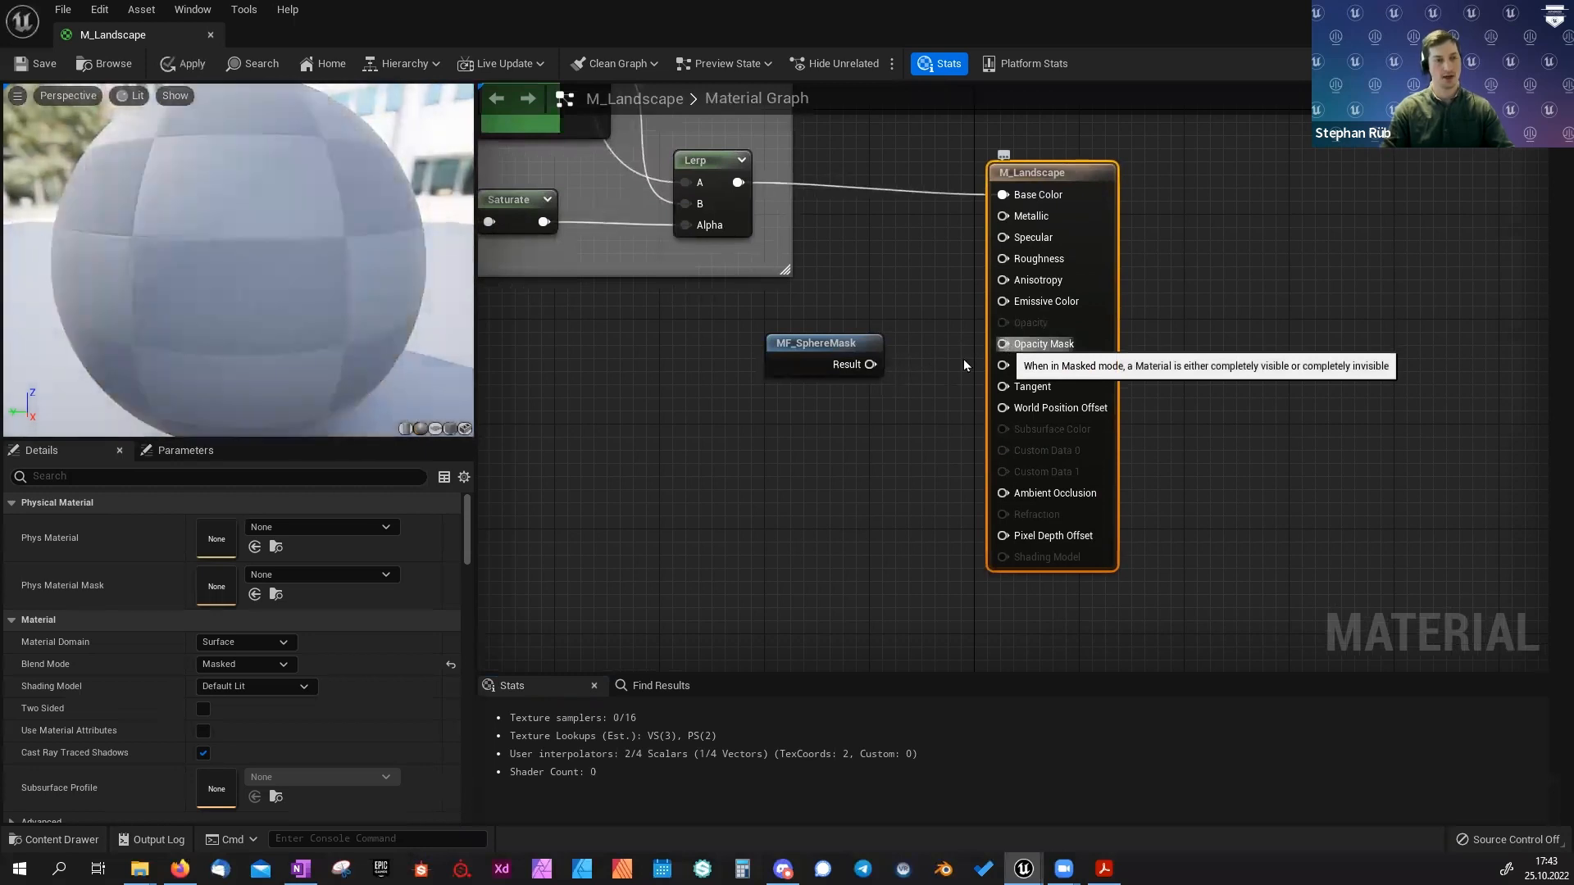
click(814, 367)
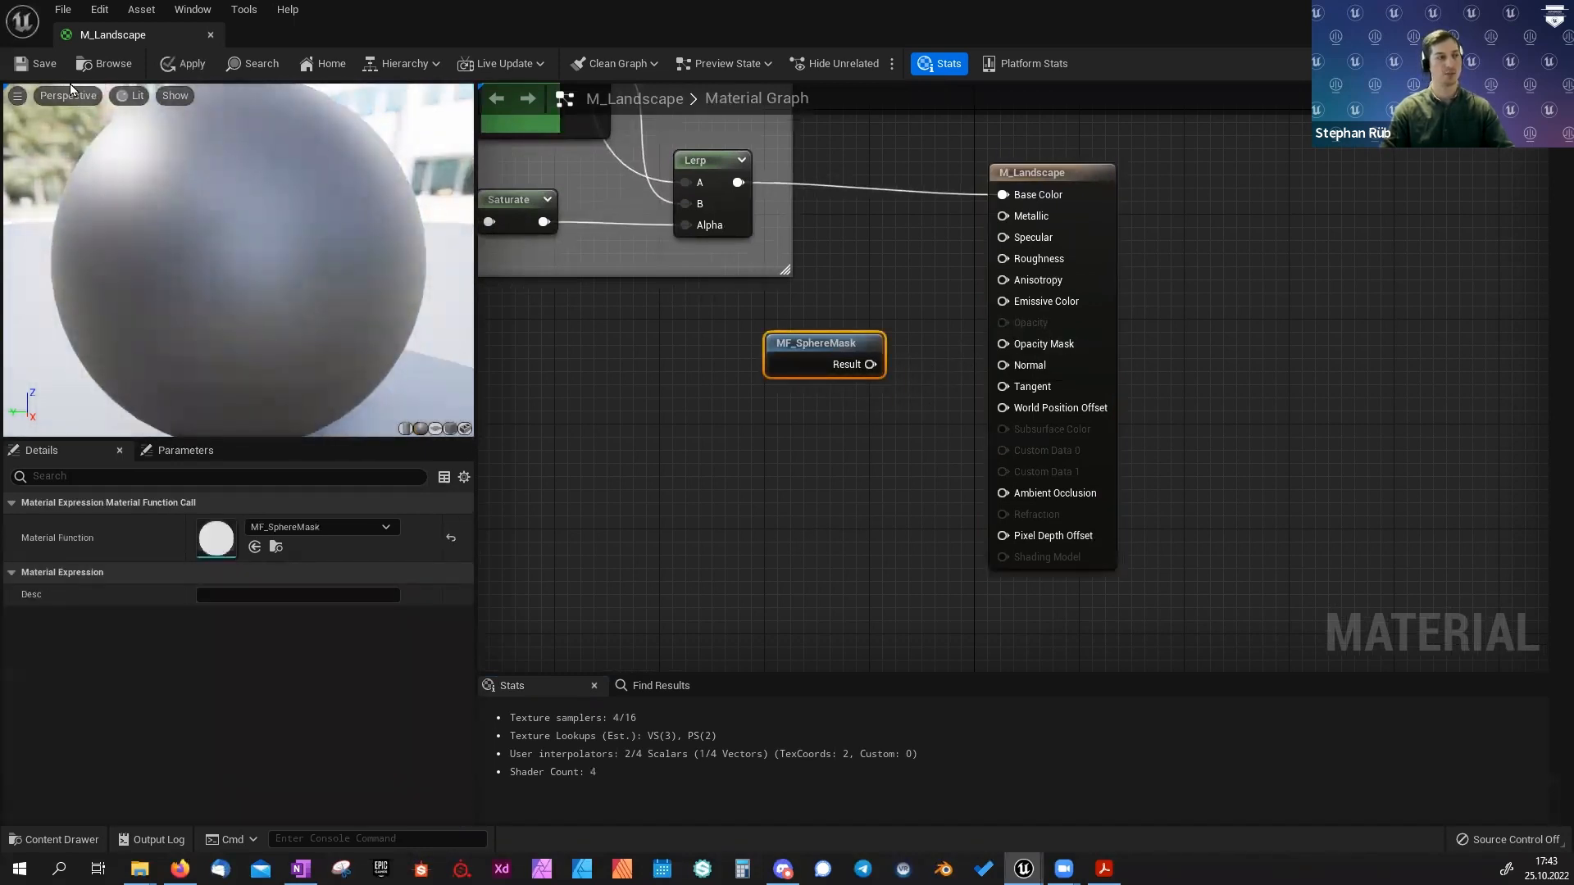
click(37, 64)
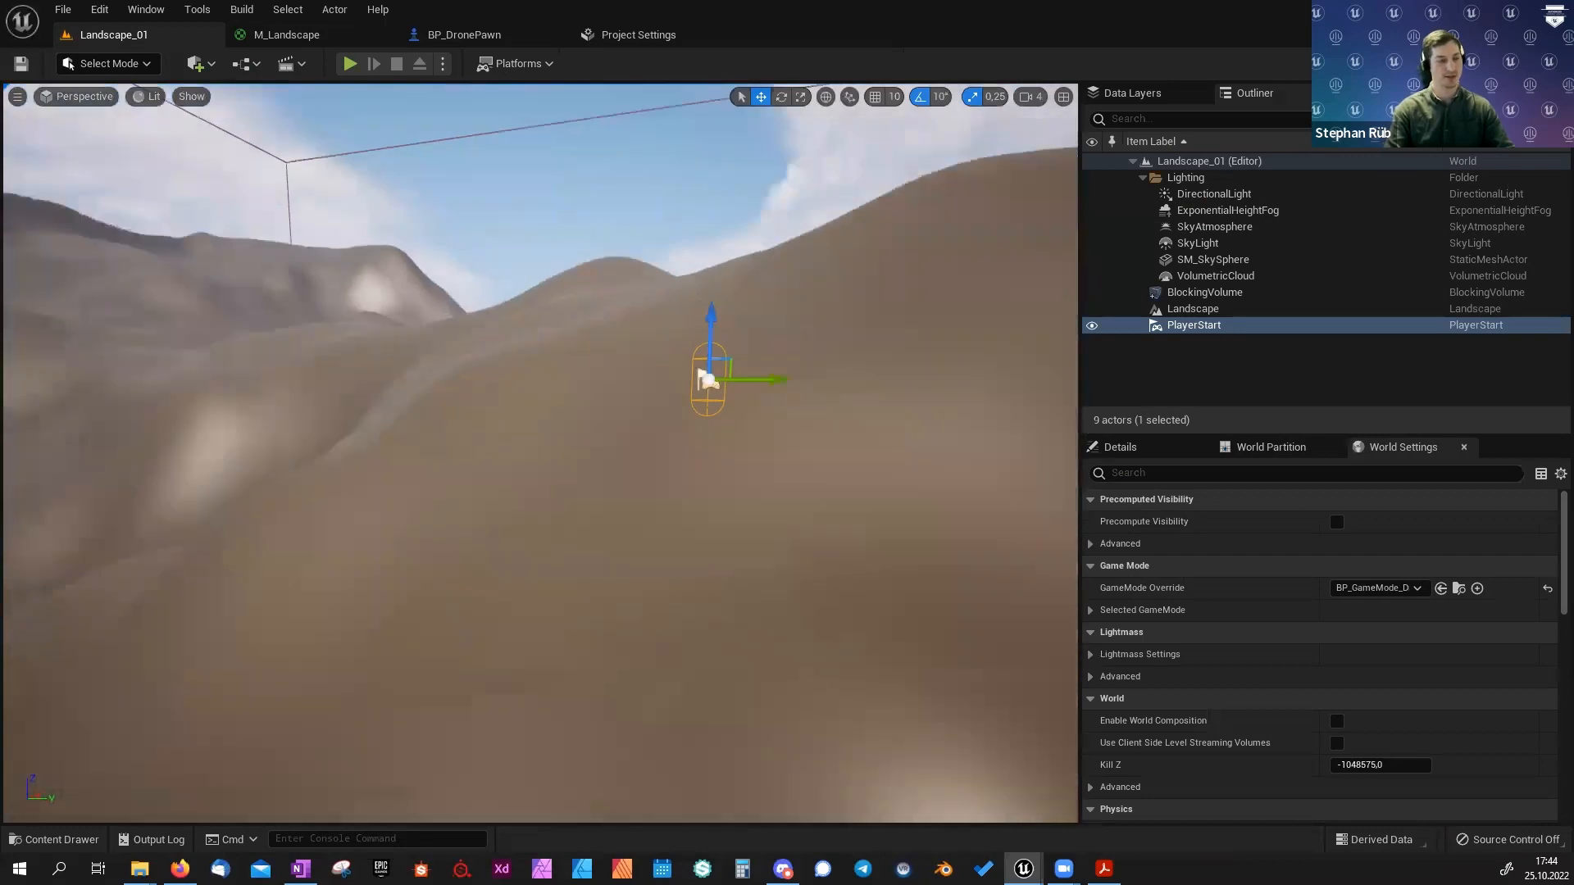
Play-test Landscape_01, flying the drone forward and backward against the hillside to check its collision, and stop the session.
right_drag(541, 452, 273, 319)
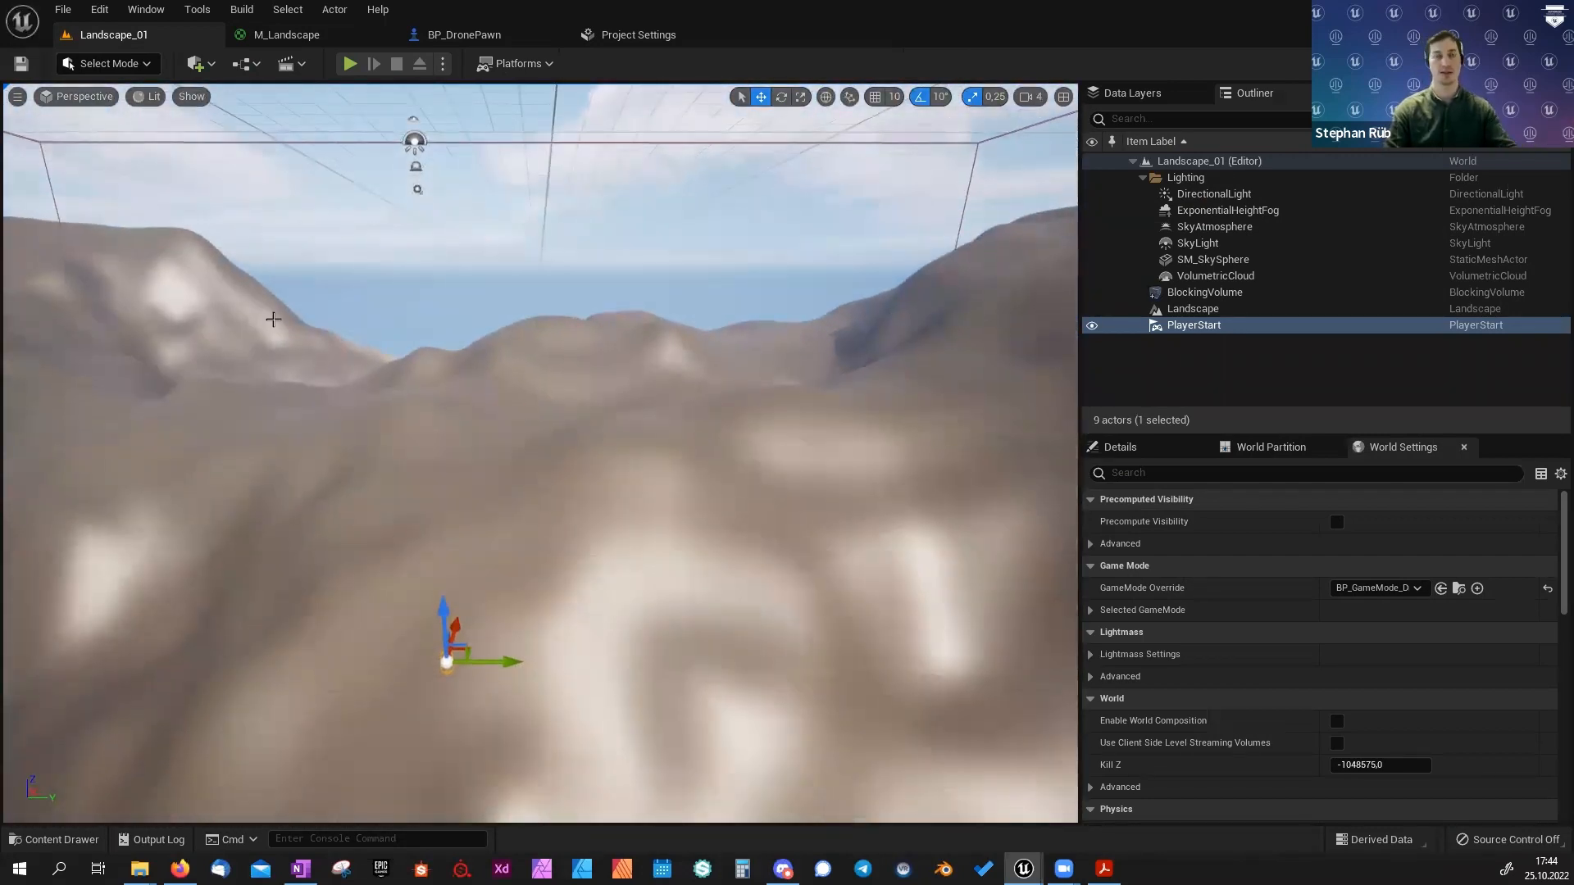
click(348, 64)
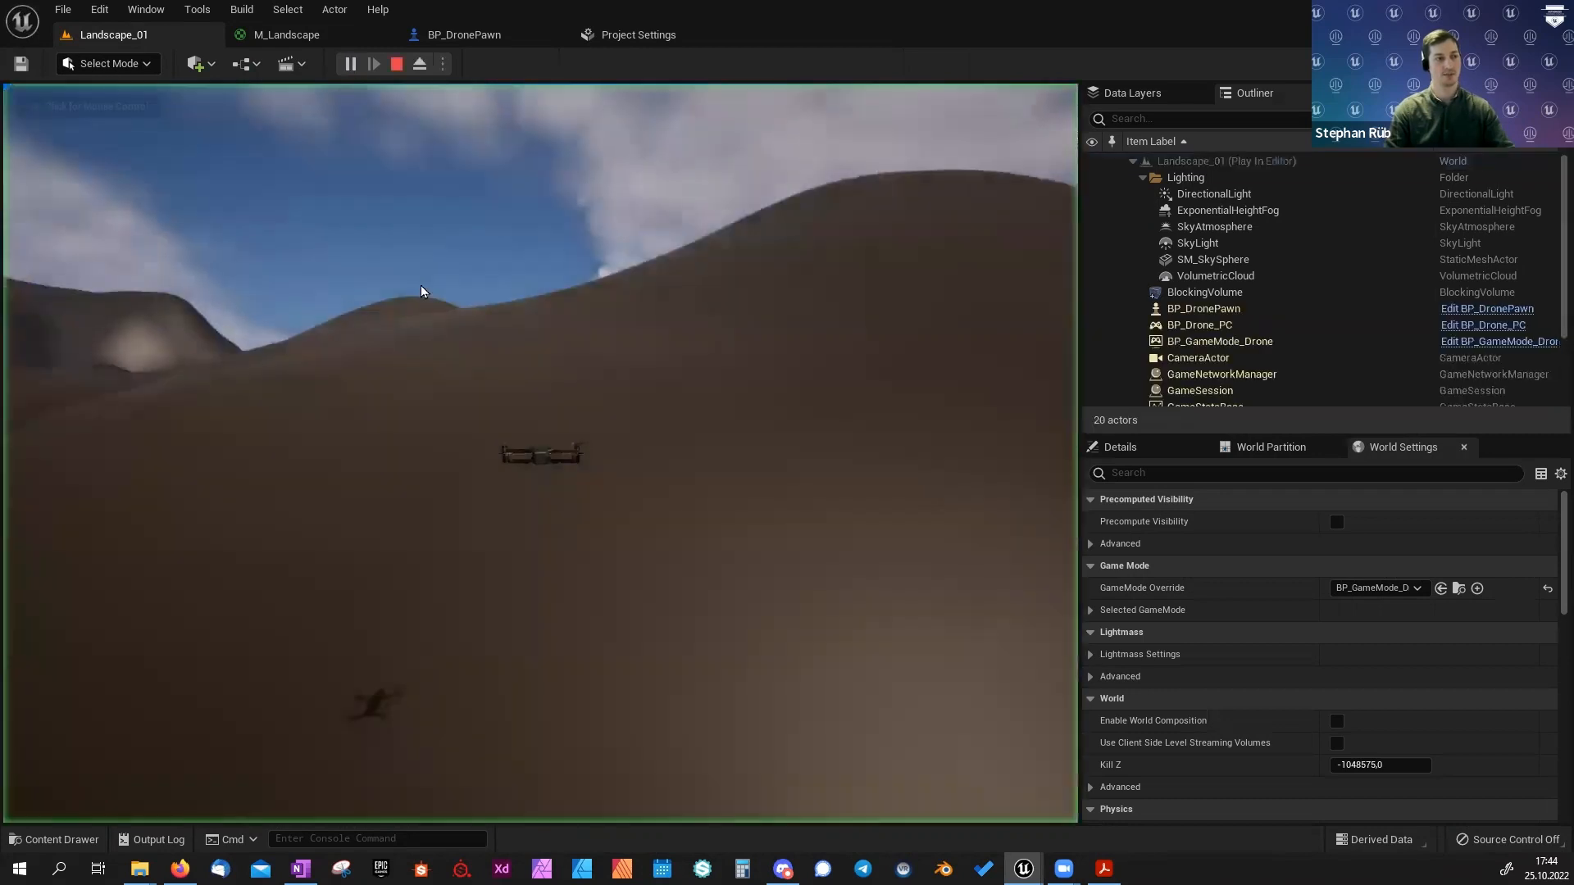
key(w)
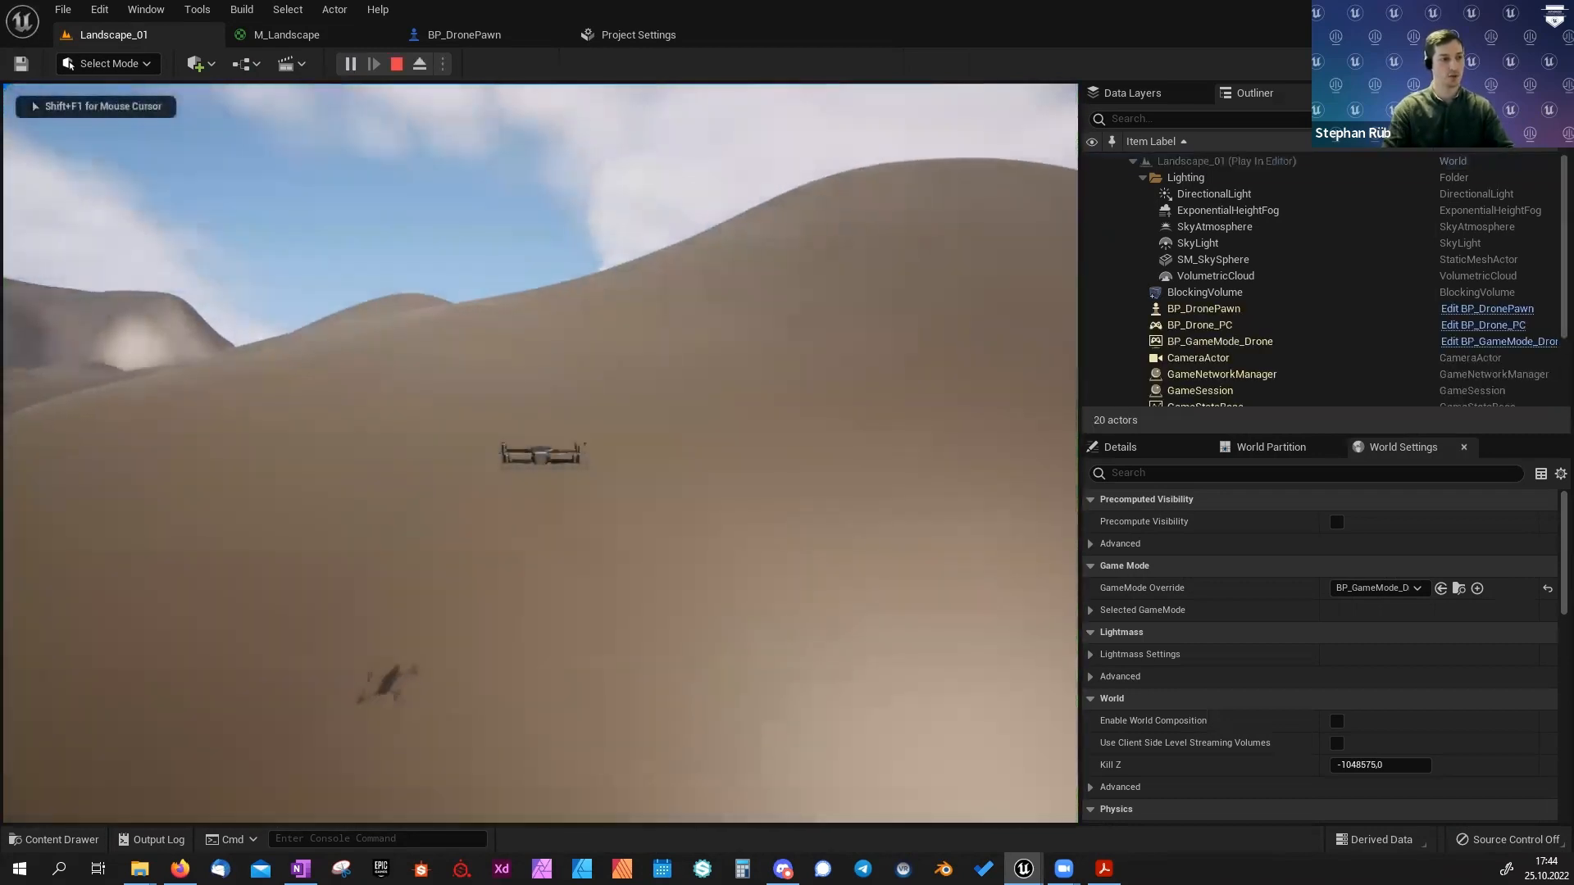
key(e)
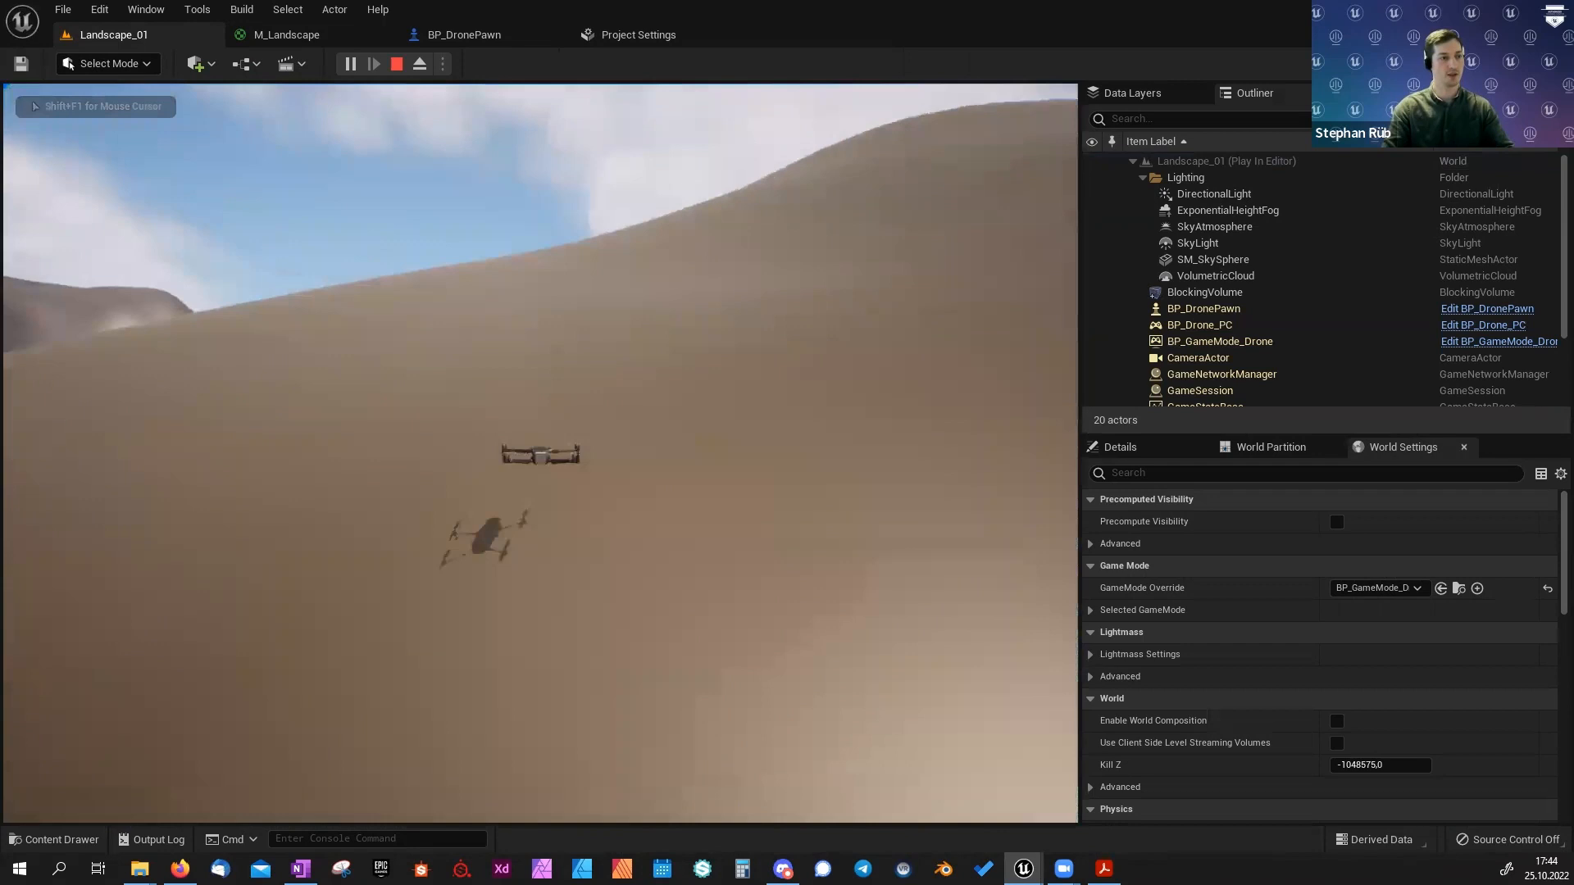
key(w)
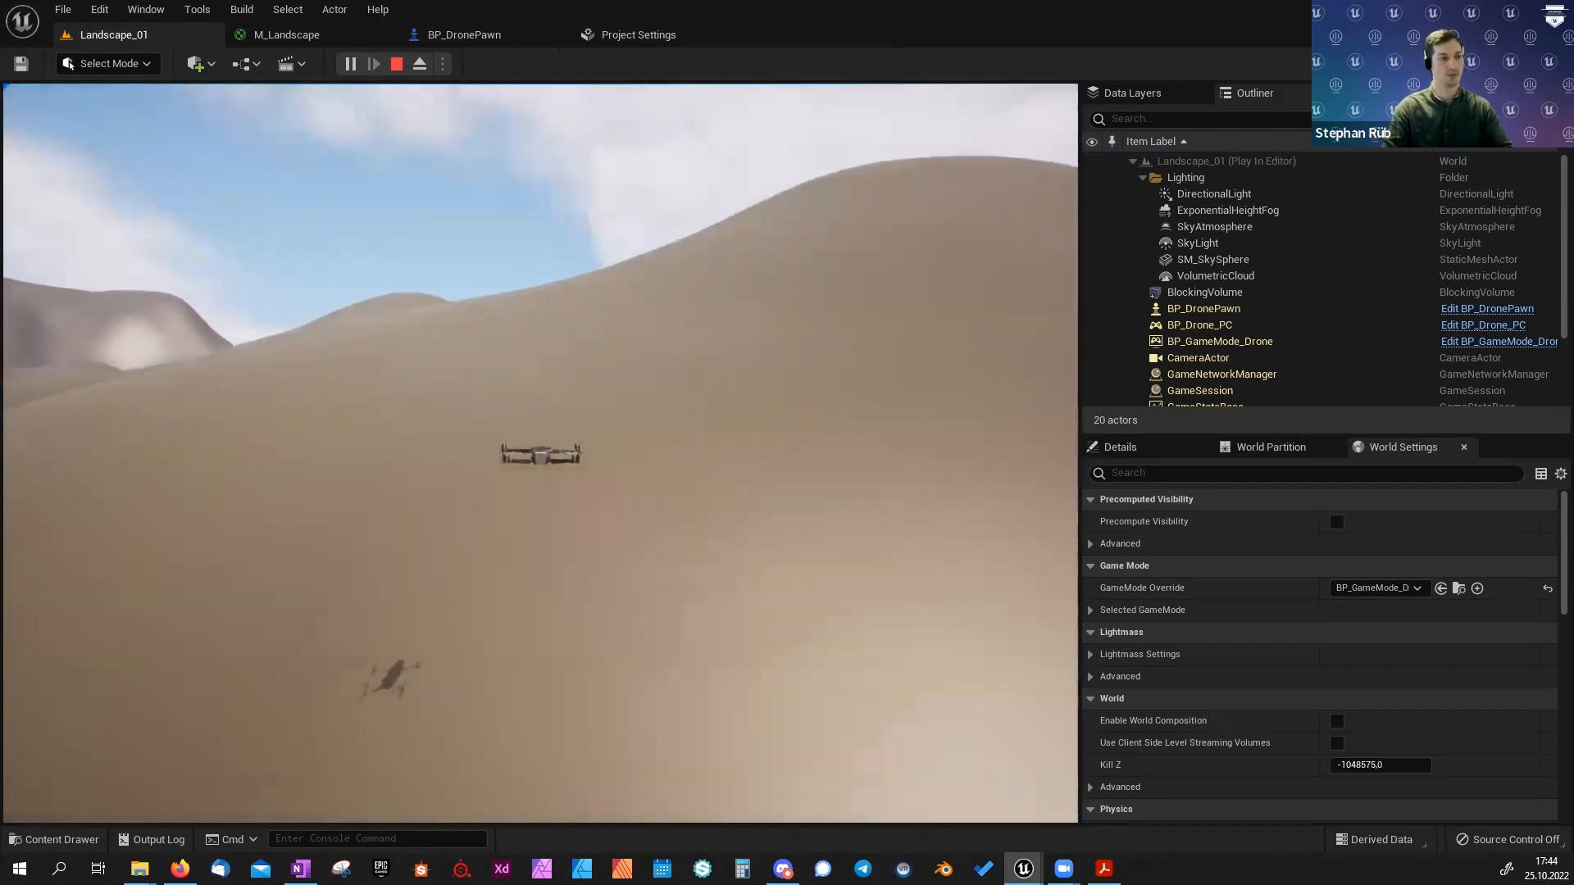
key(e)
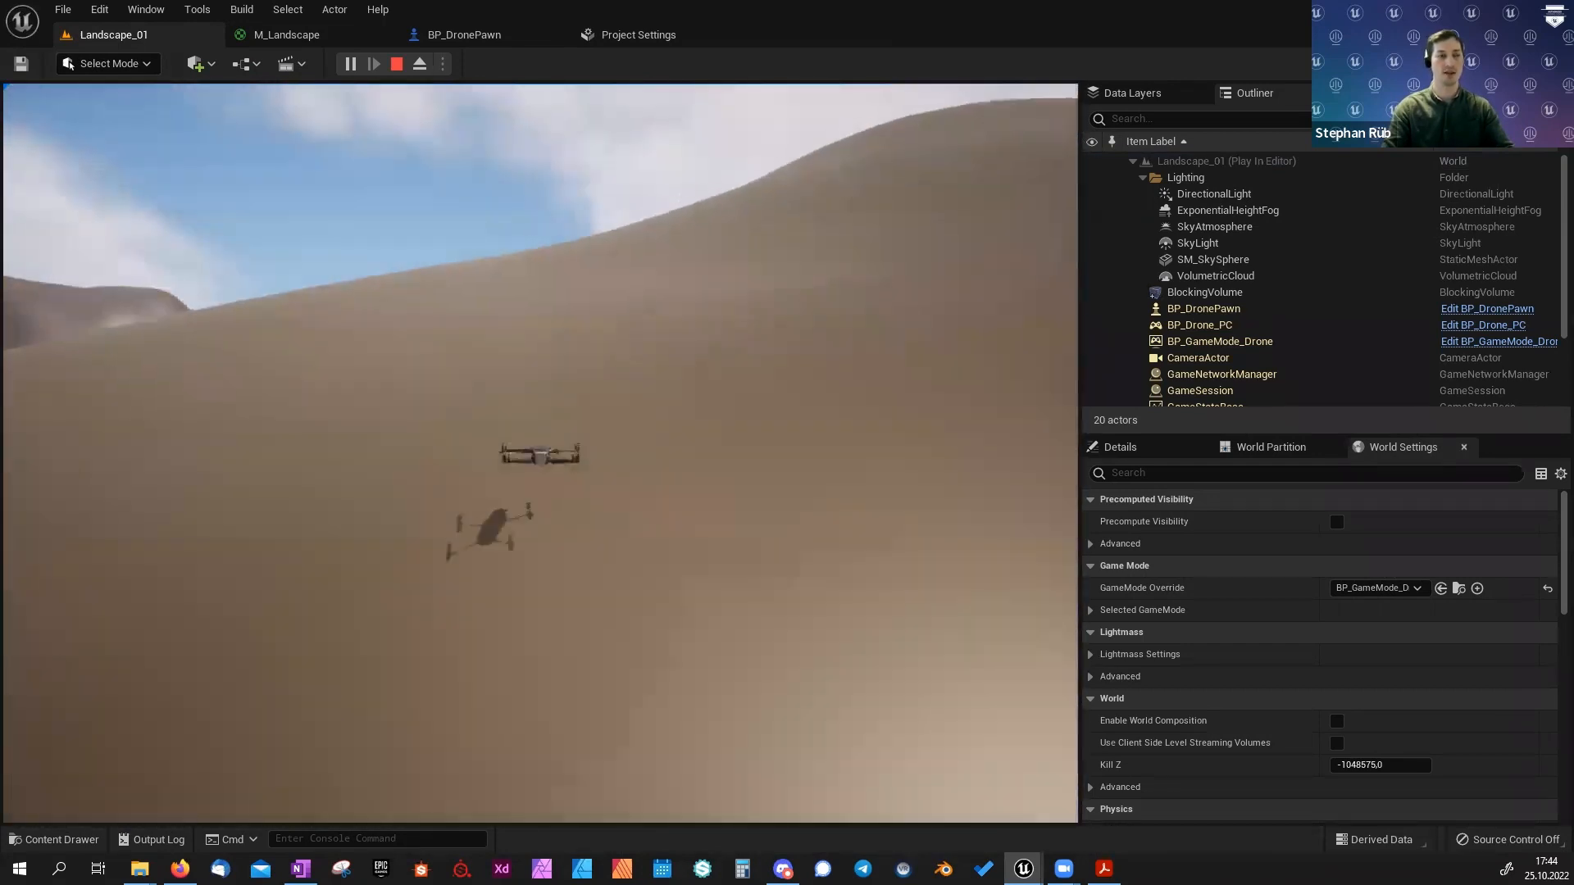
key(w)
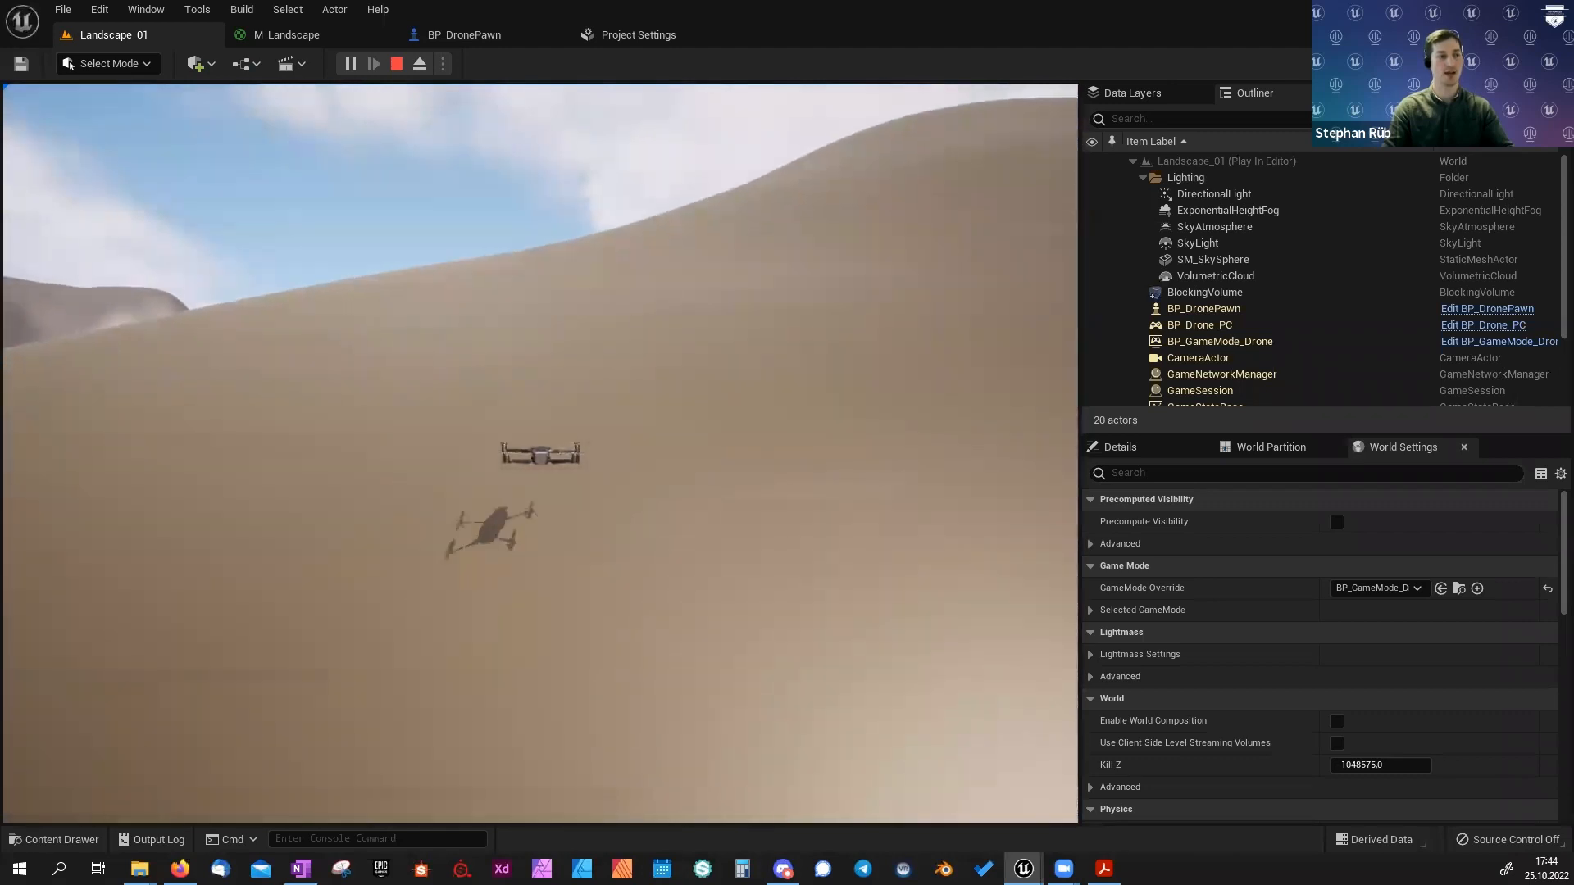
key(e)
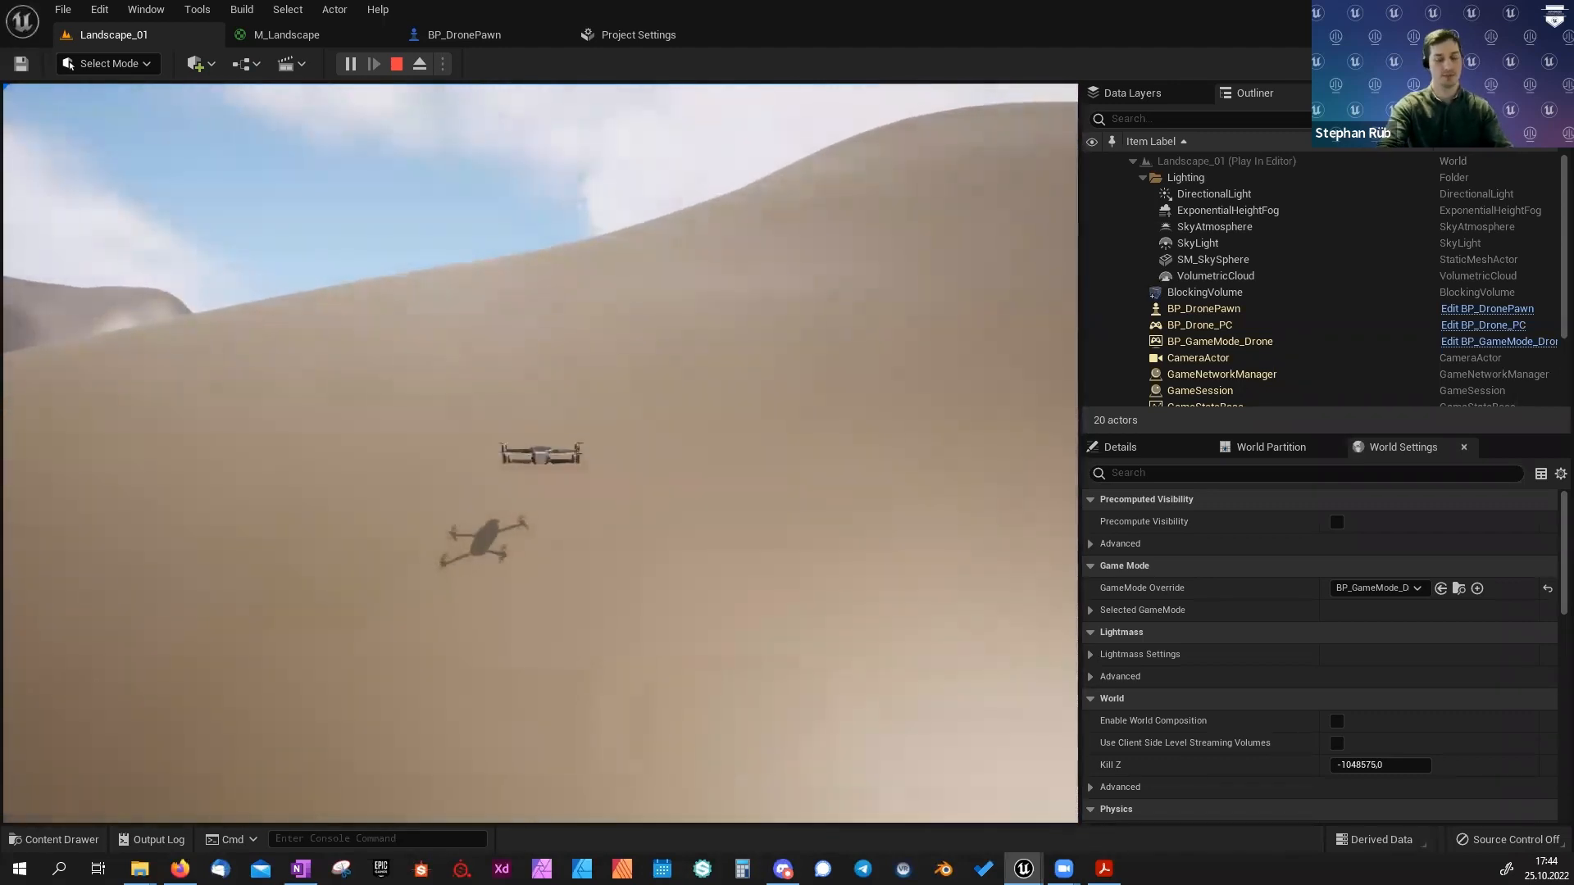
key(Escape)
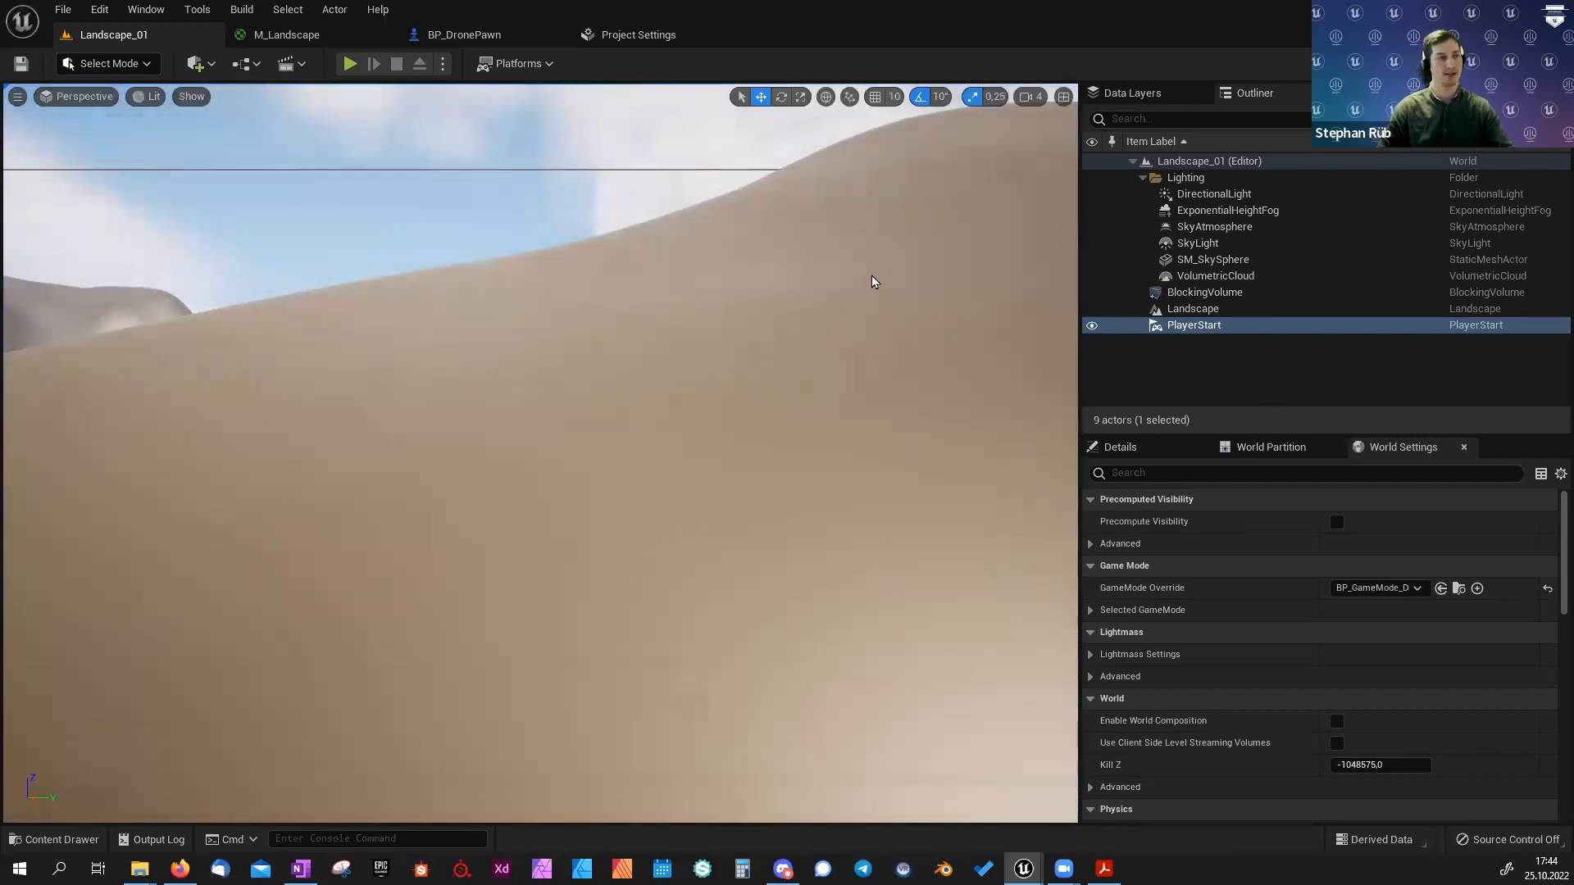
Set the Collision Presets of the Box component in BP_DronePawn to Pawn, and compile and save the blueprint.
click(451, 34)
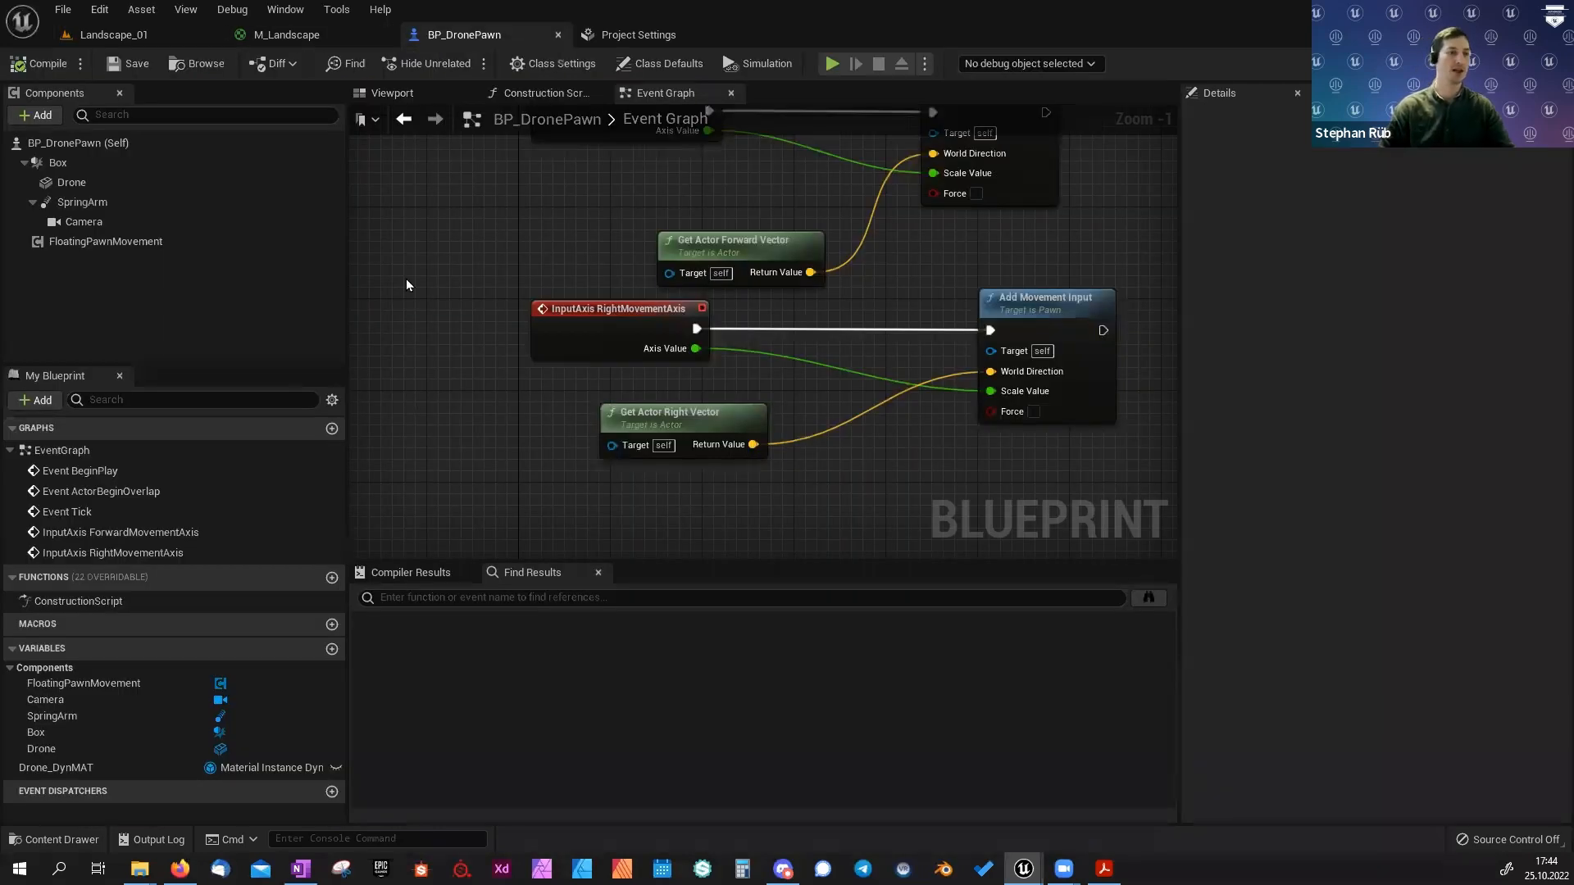
click(79, 167)
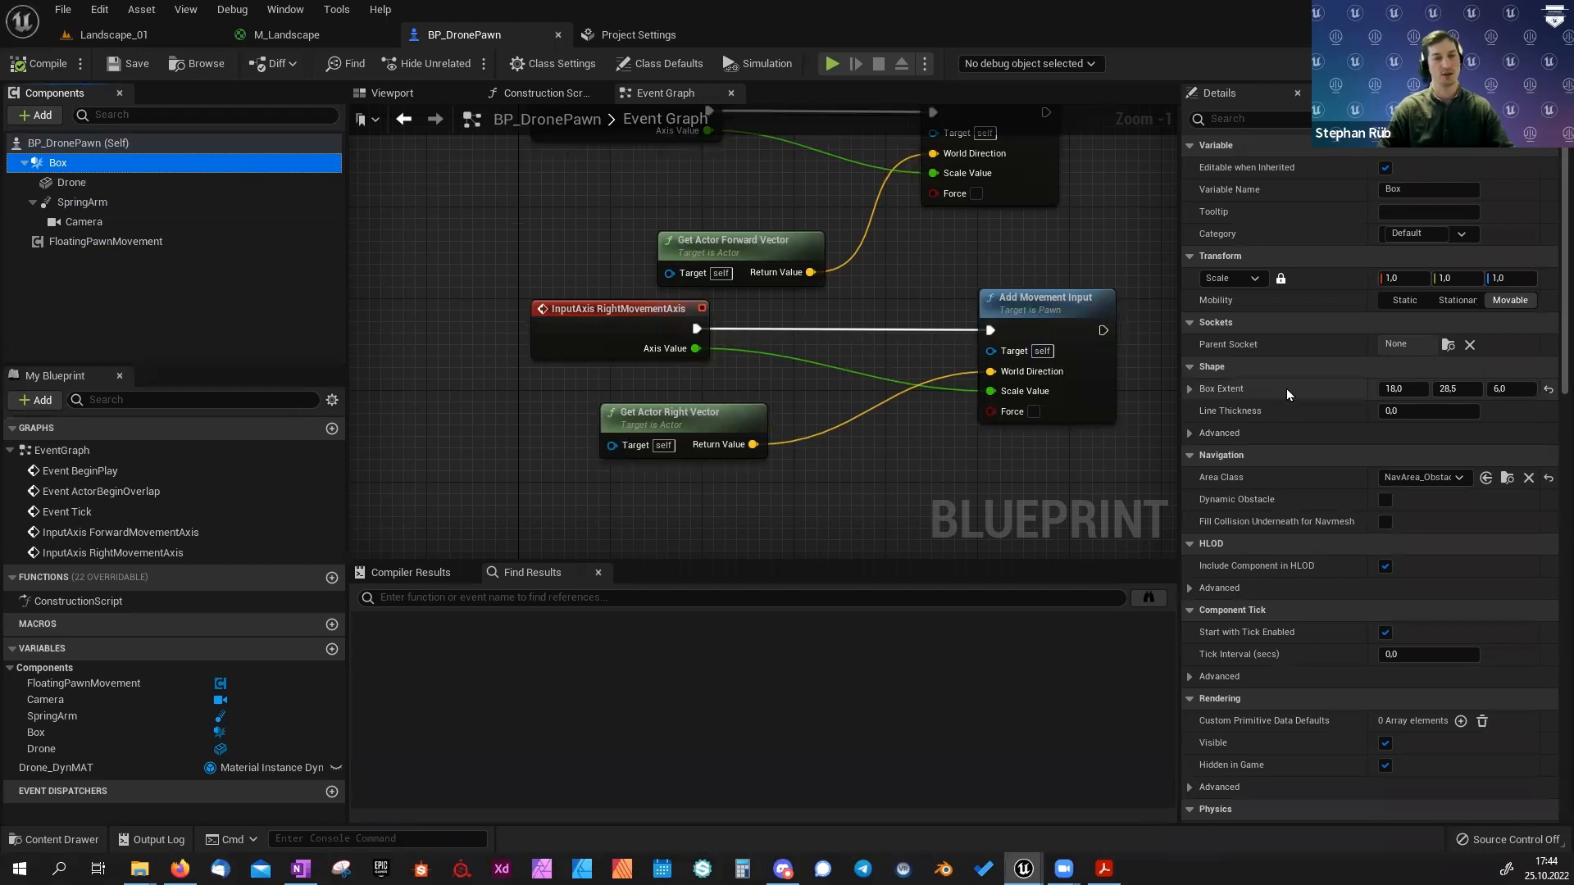
scroll(1287, 388, down, 3)
scroll(1287, 389, down, 10)
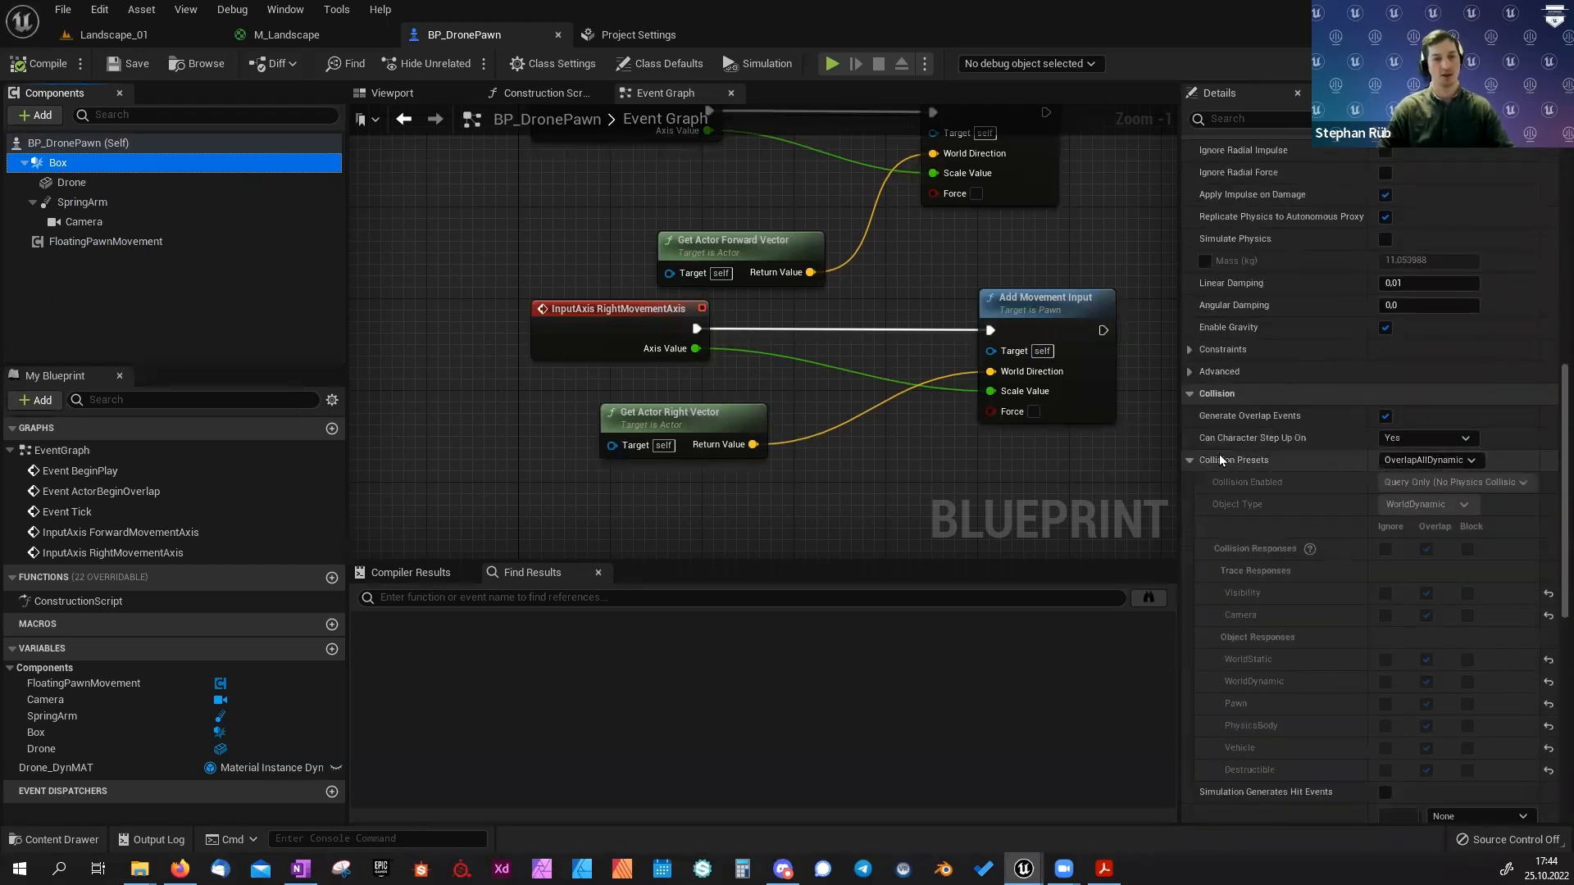
click(1409, 461)
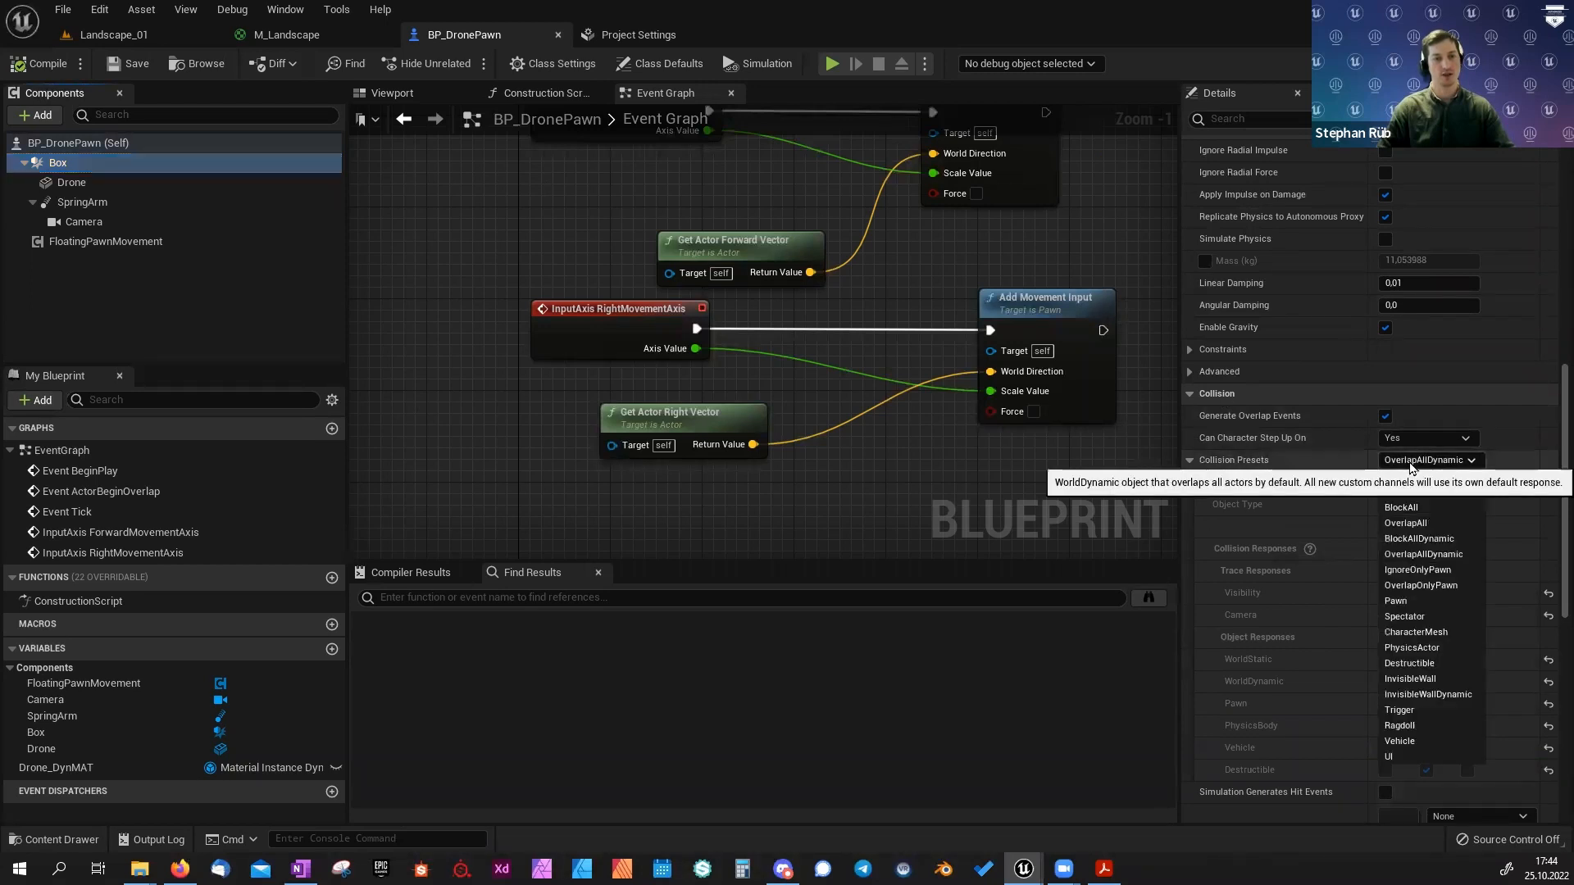
click(1399, 509)
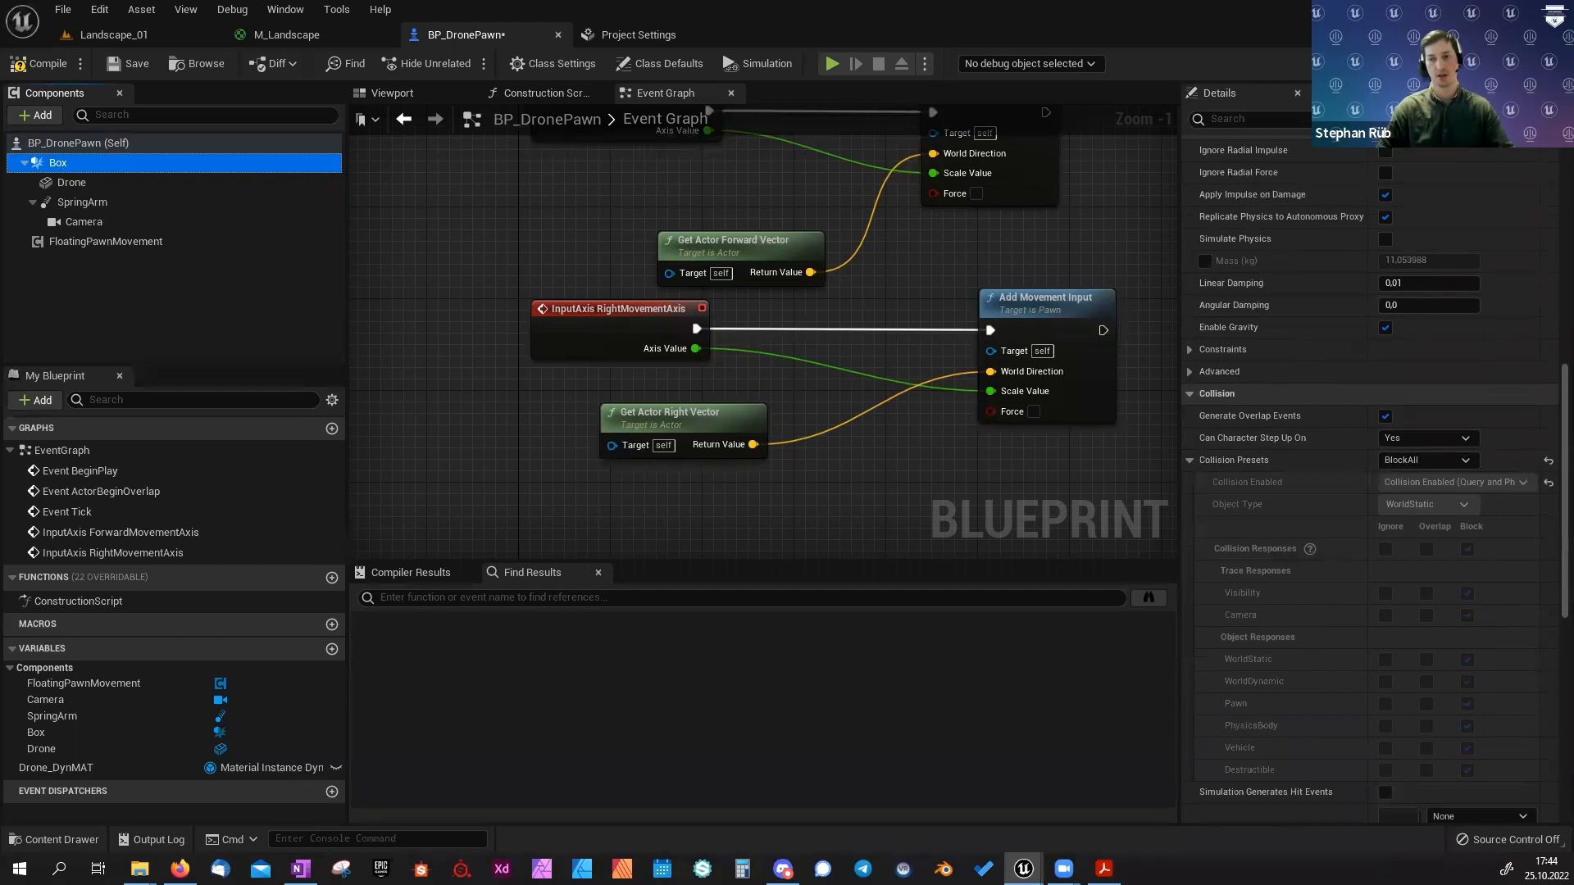
click(1432, 461)
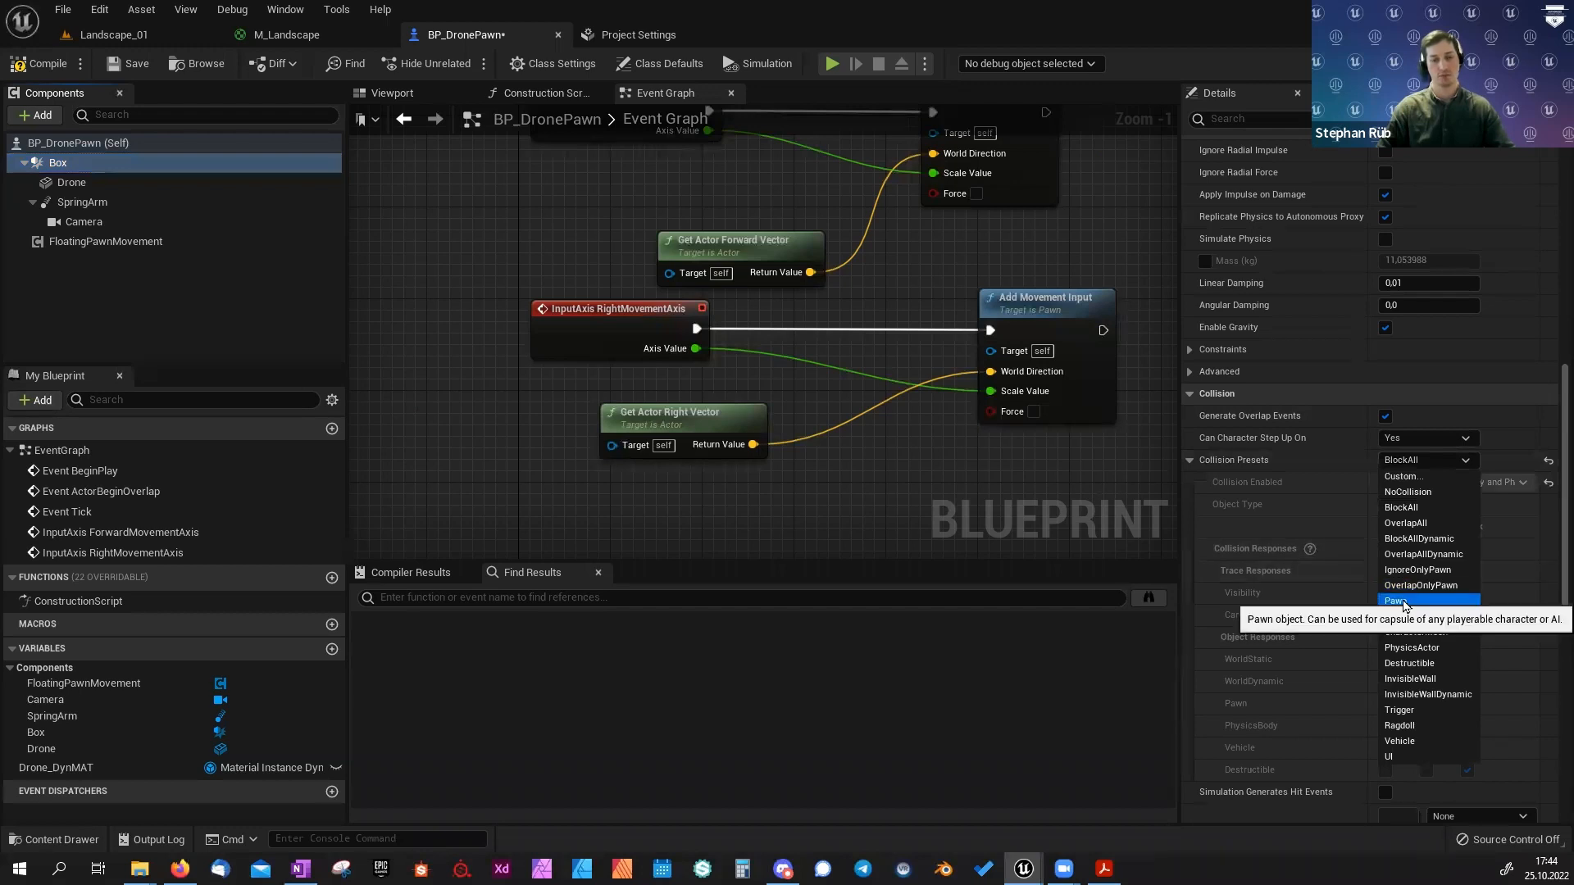
click(1403, 602)
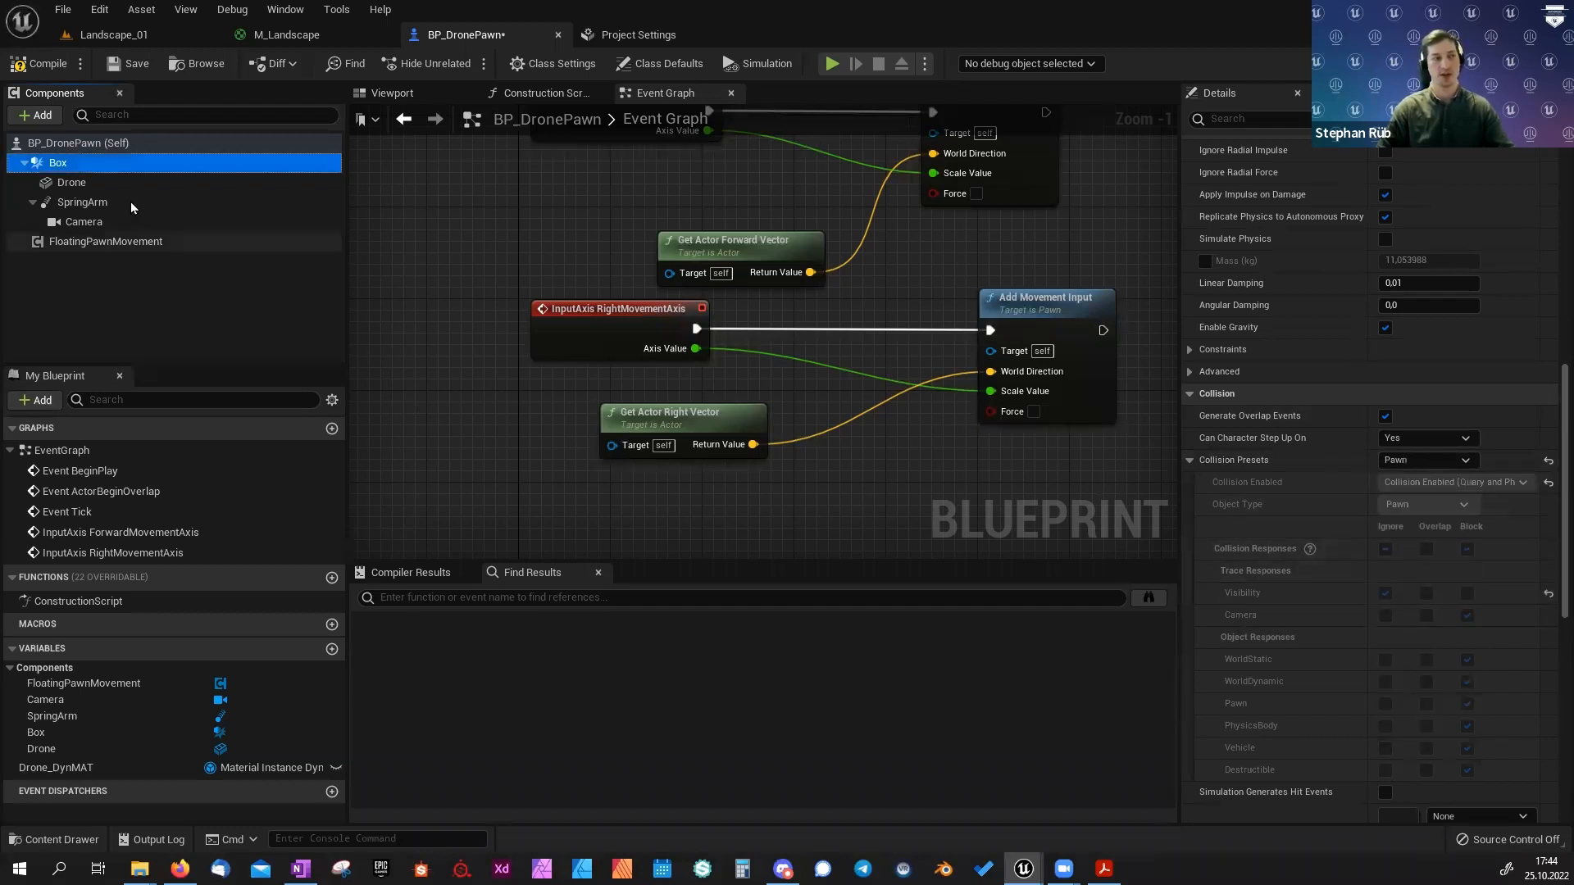
click(23, 71)
click(132, 63)
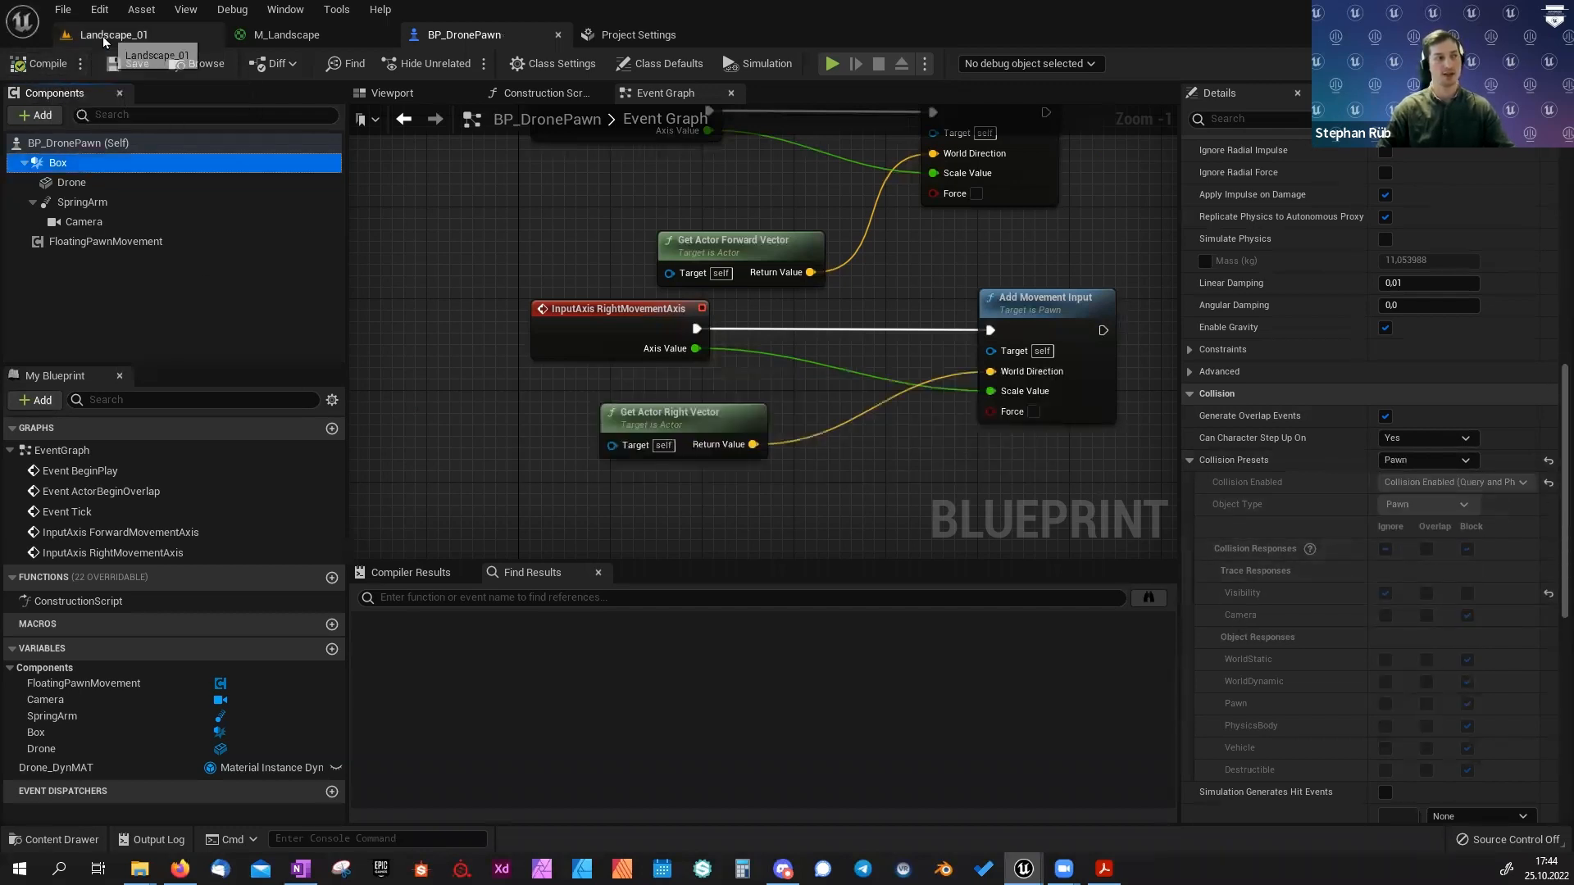
Play-test Landscape_01 again to check the drone with its new collision preset, and stop the session.
click(113, 35)
click(346, 66)
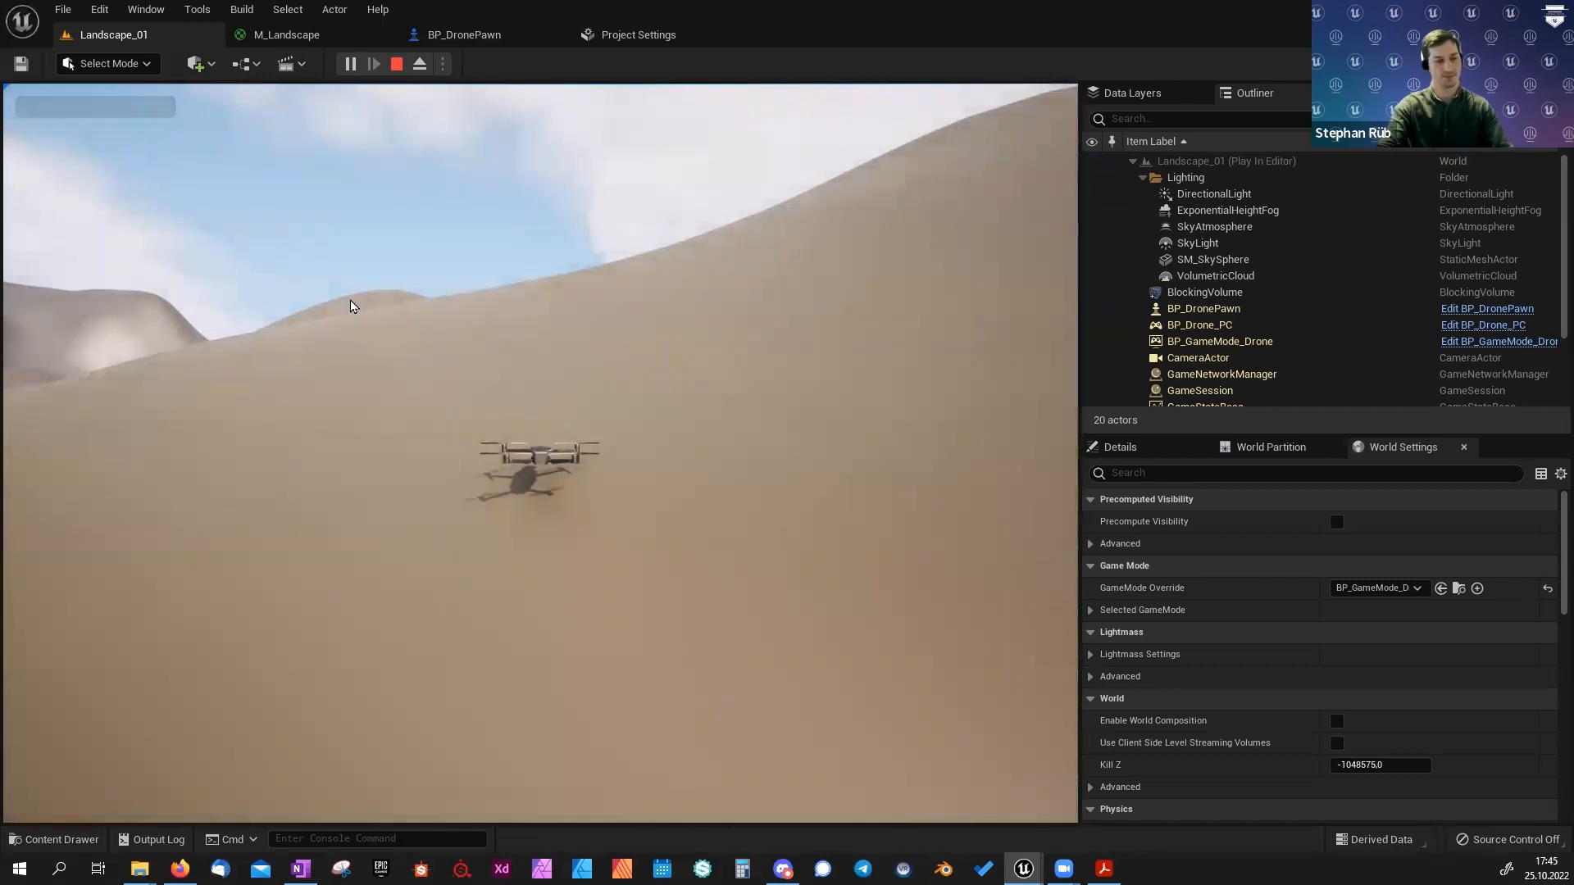
key(Escape)
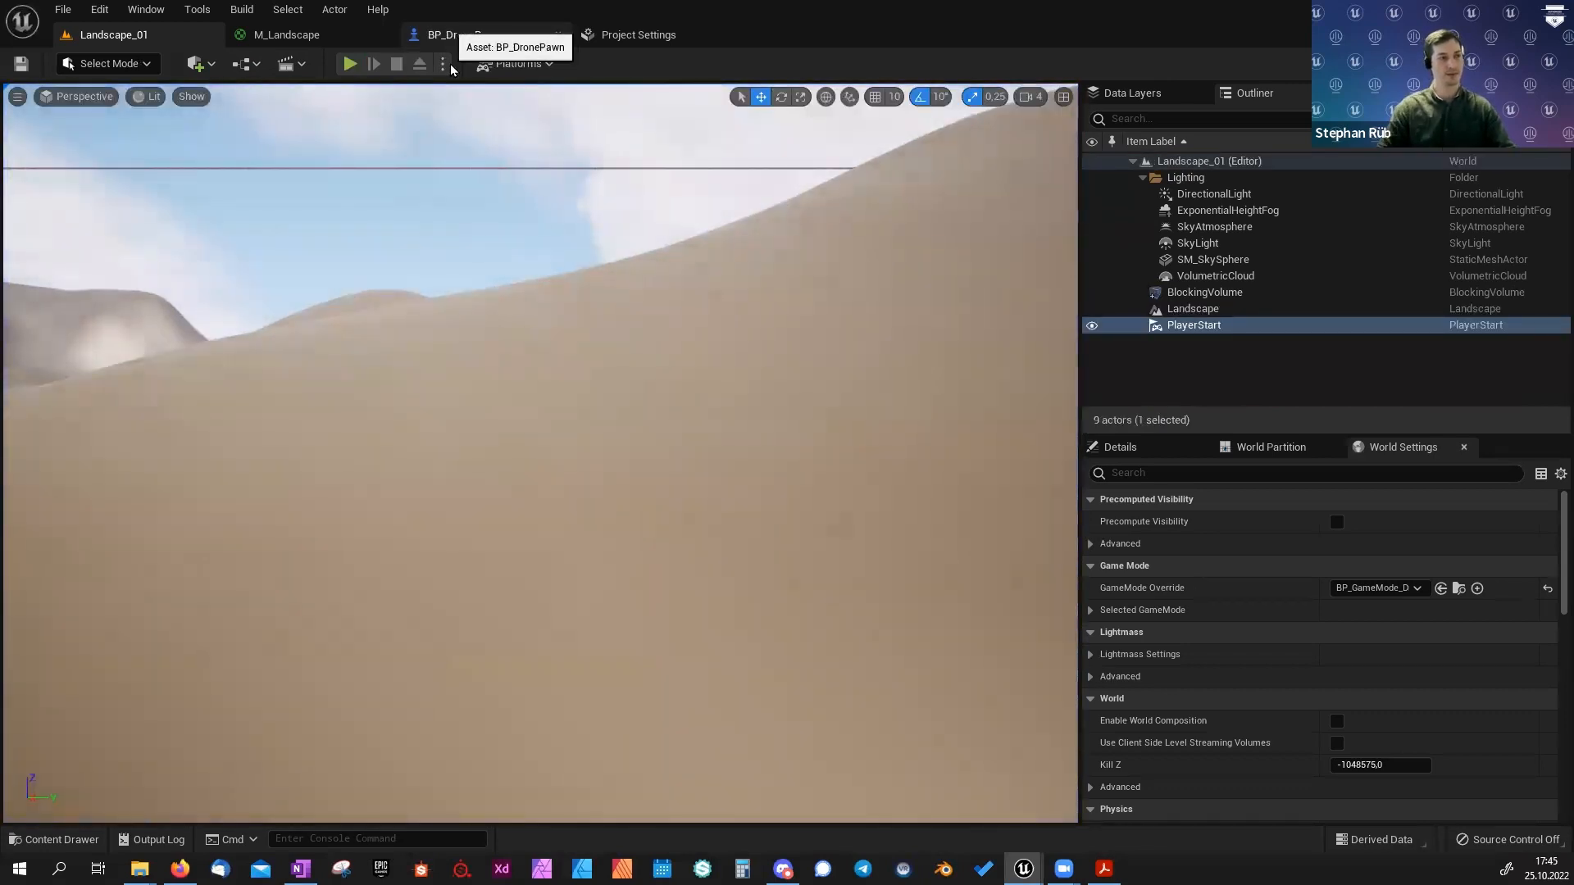
In the BP_DronePawn event graph, move the RightMovementAxis event's Add Movement Input node closer, roughly under the one for ForwardMovementAxis.
click(464, 35)
right_drag(482, 393, 474, 381)
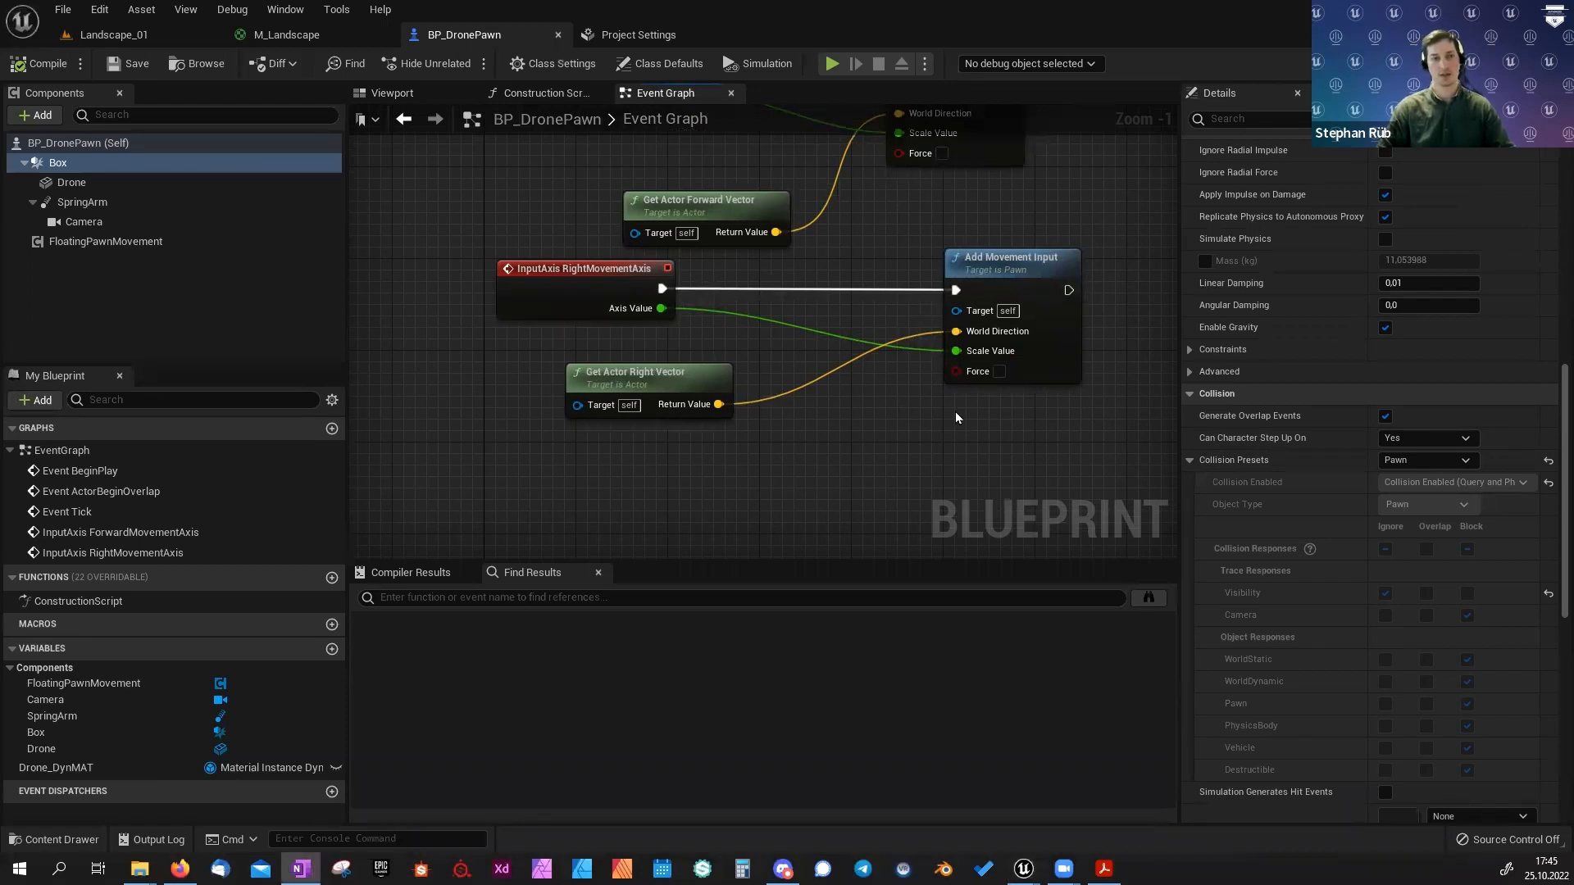
scroll(856, 438, down, 2)
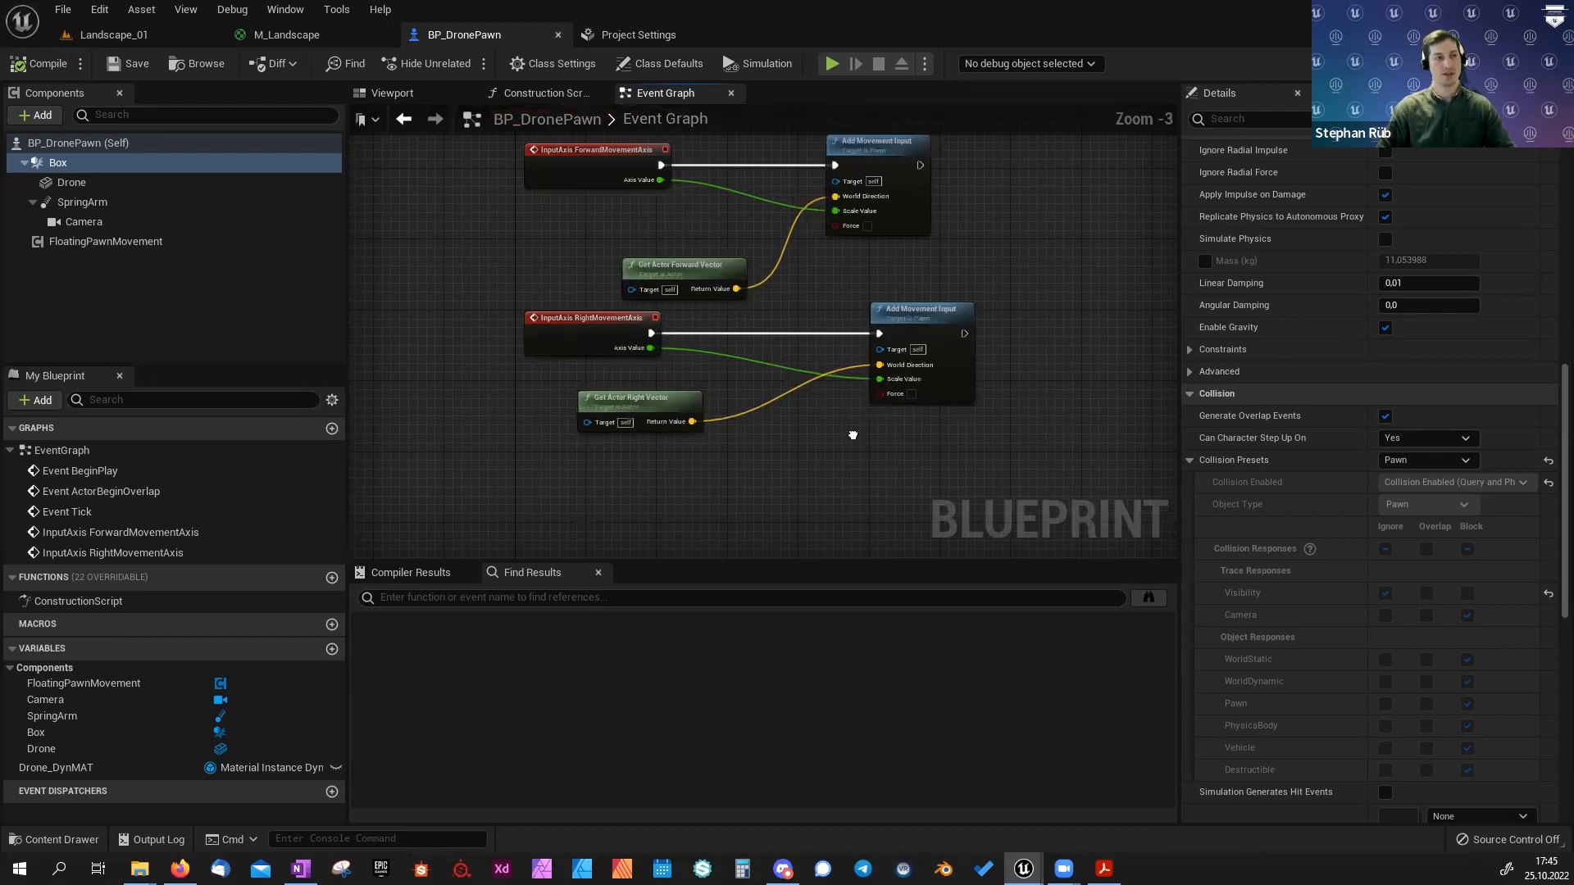
right_drag(854, 438, 824, 448)
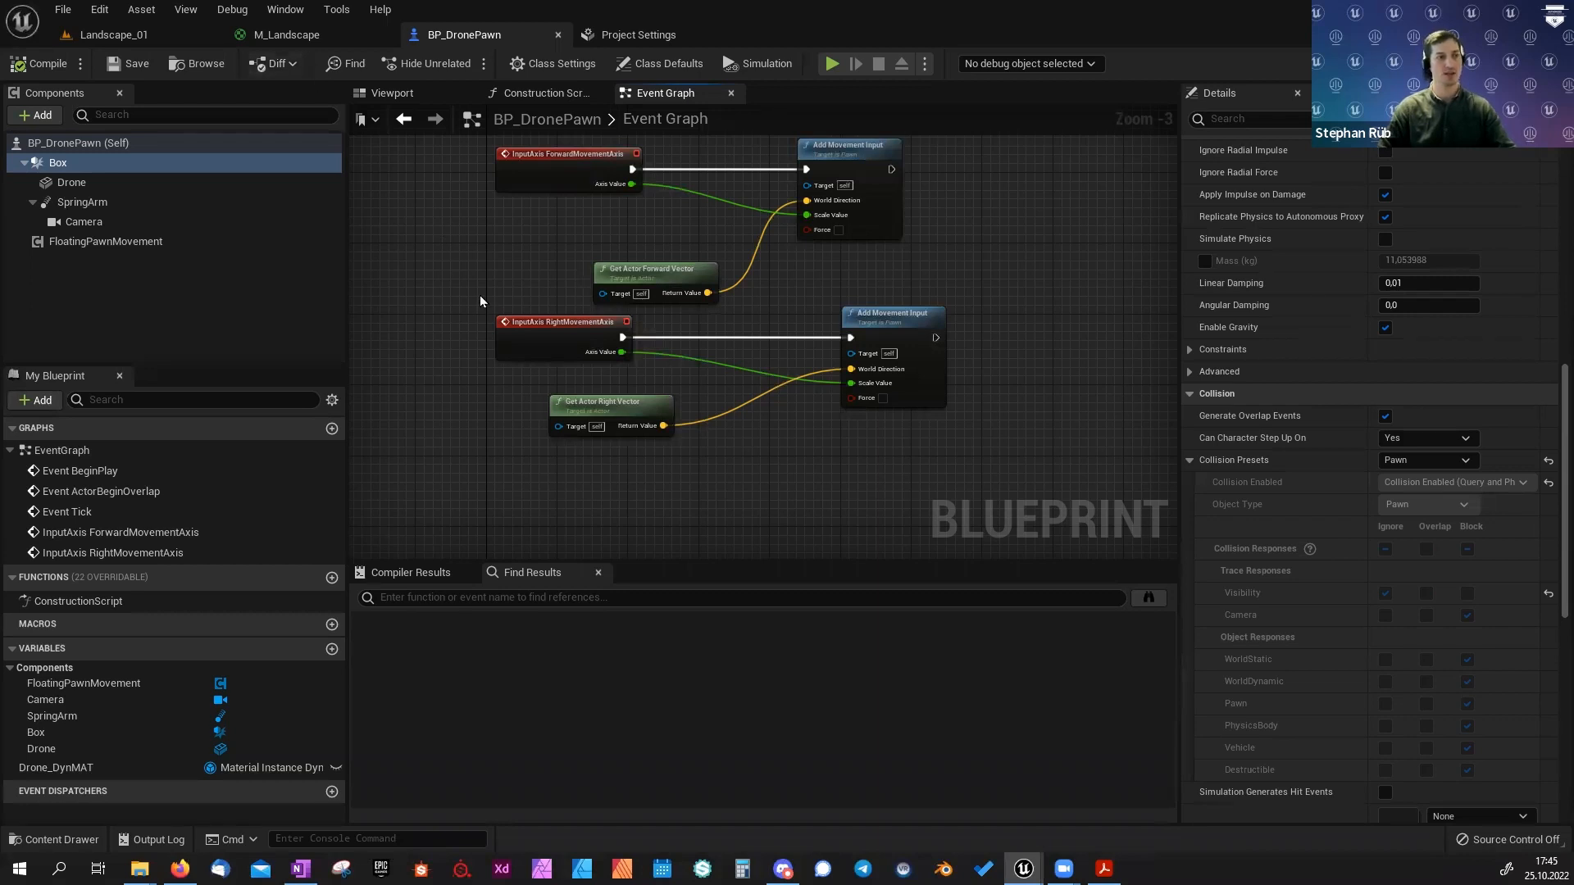
right_drag(517, 196, 494, 223)
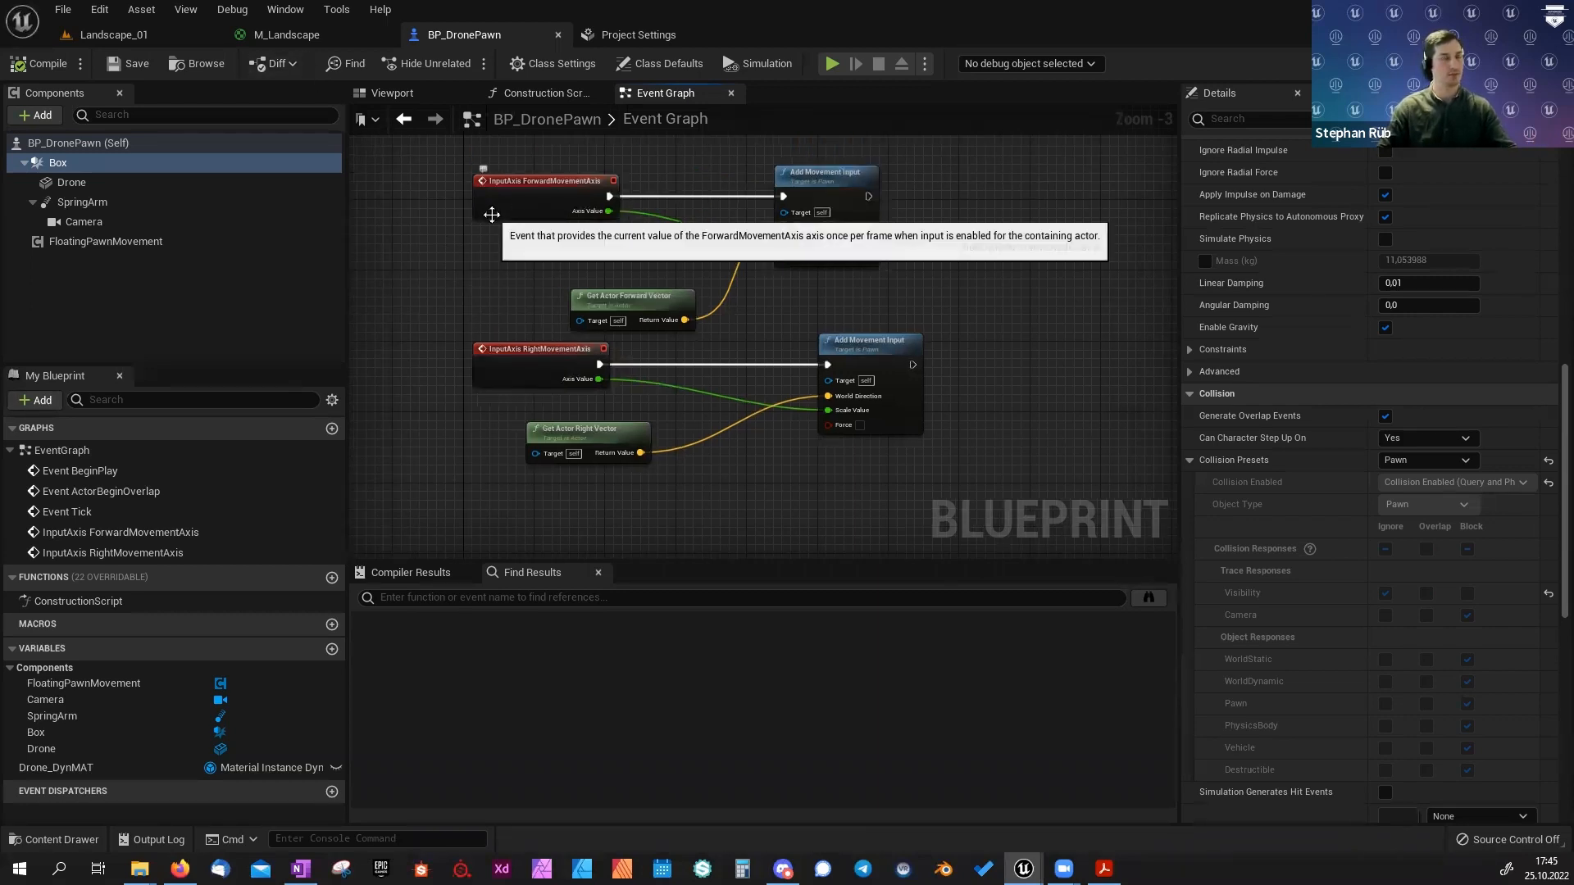
drag(846, 355, 791, 355)
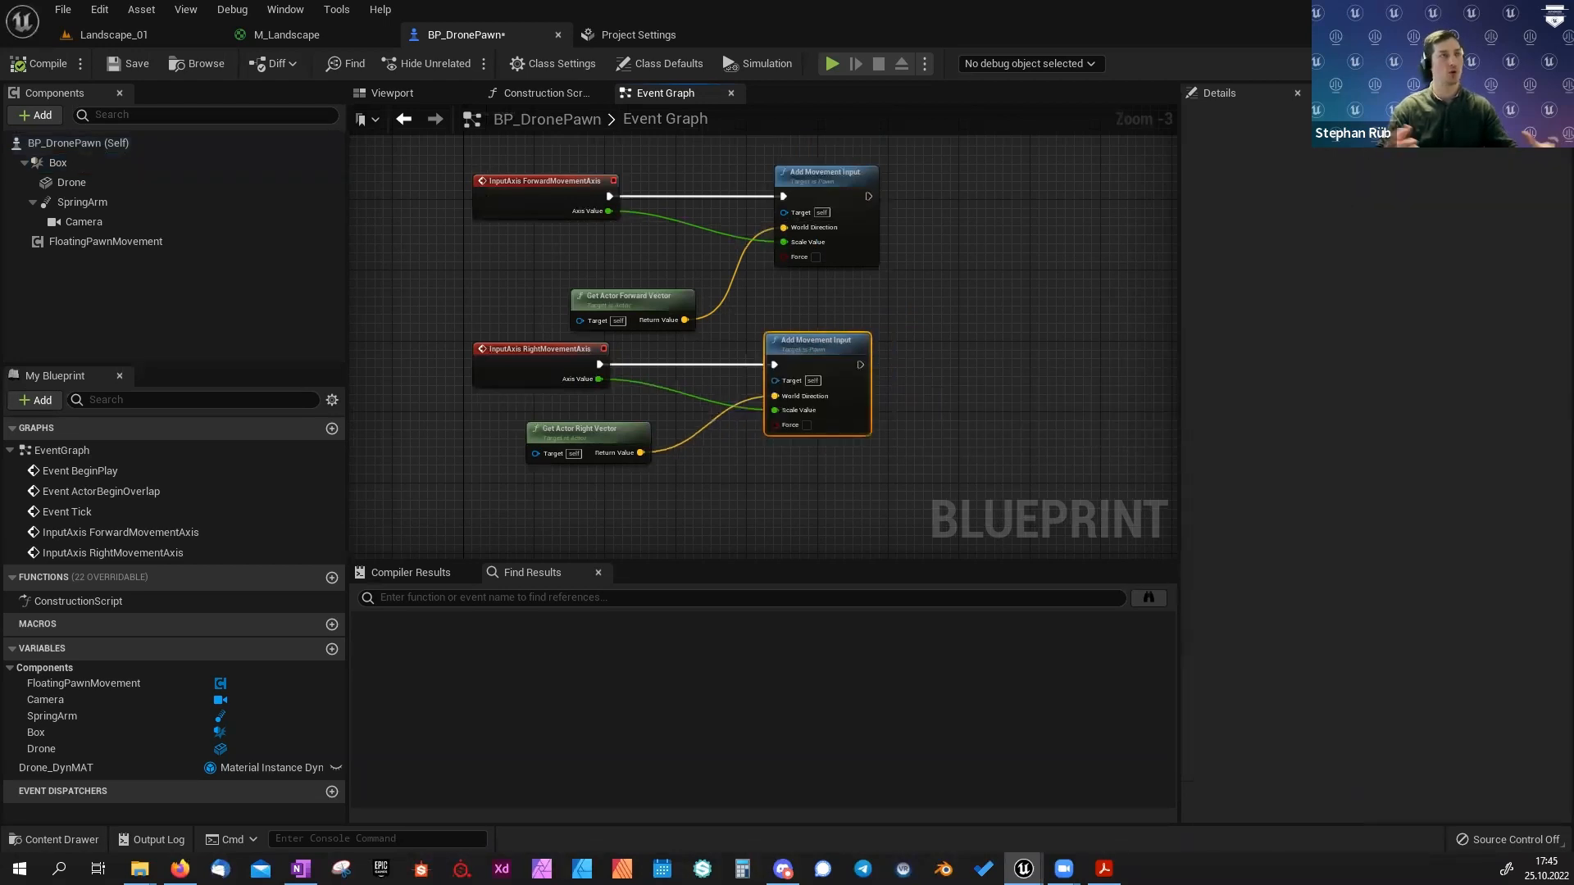
Paste the copied CameraMovement node group into empty graph space beside the movement nodes and move it slightly up.
right_drag(1048, 235, 876, 261)
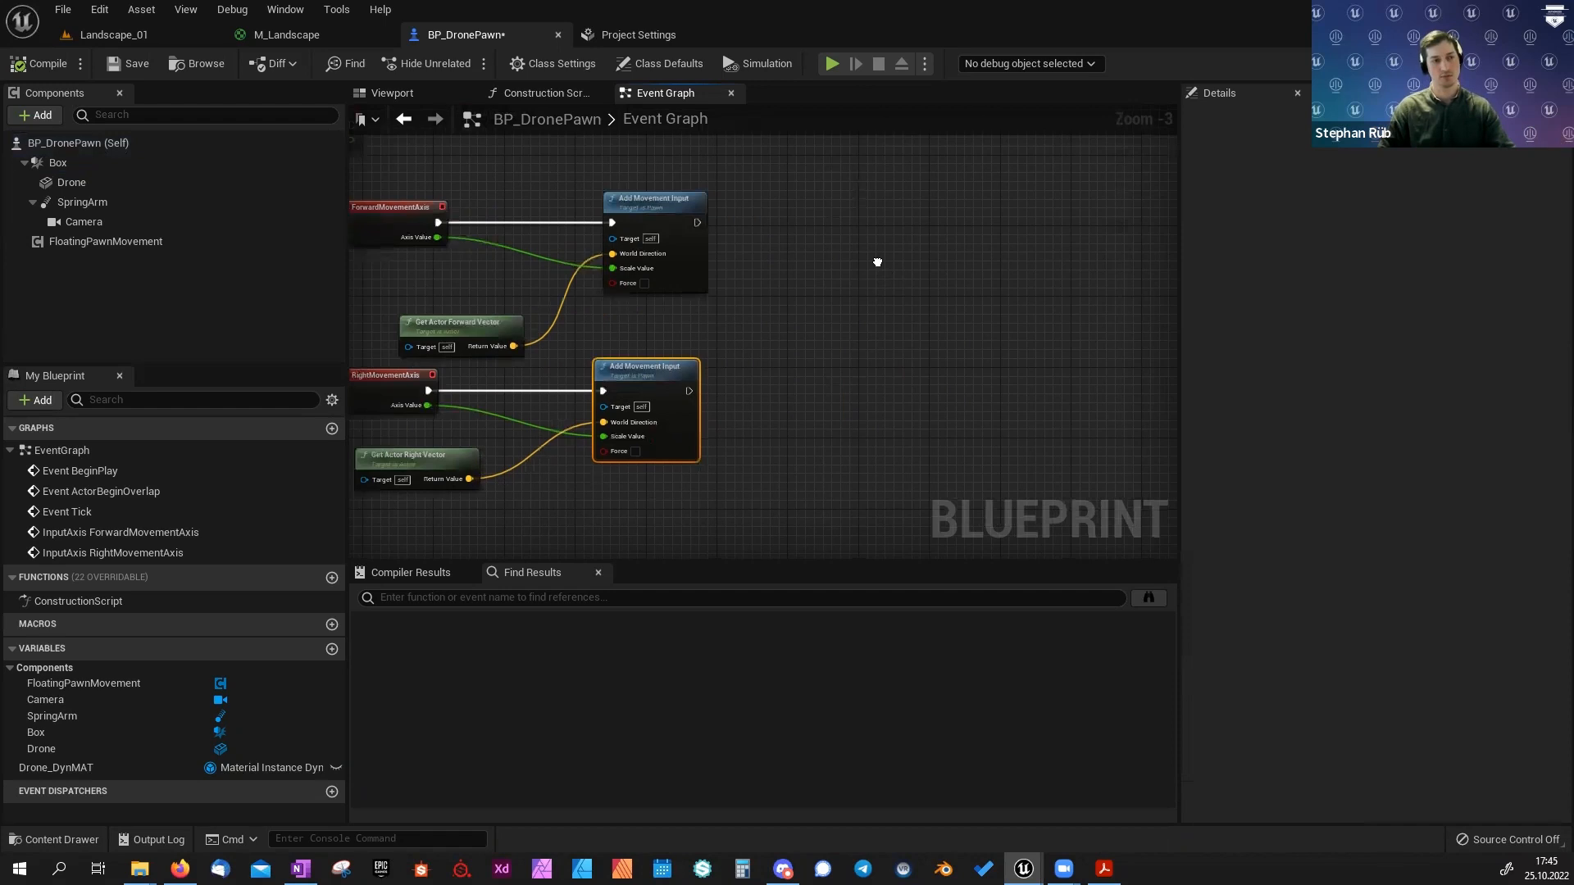
right_click(877, 262)
key(Escape)
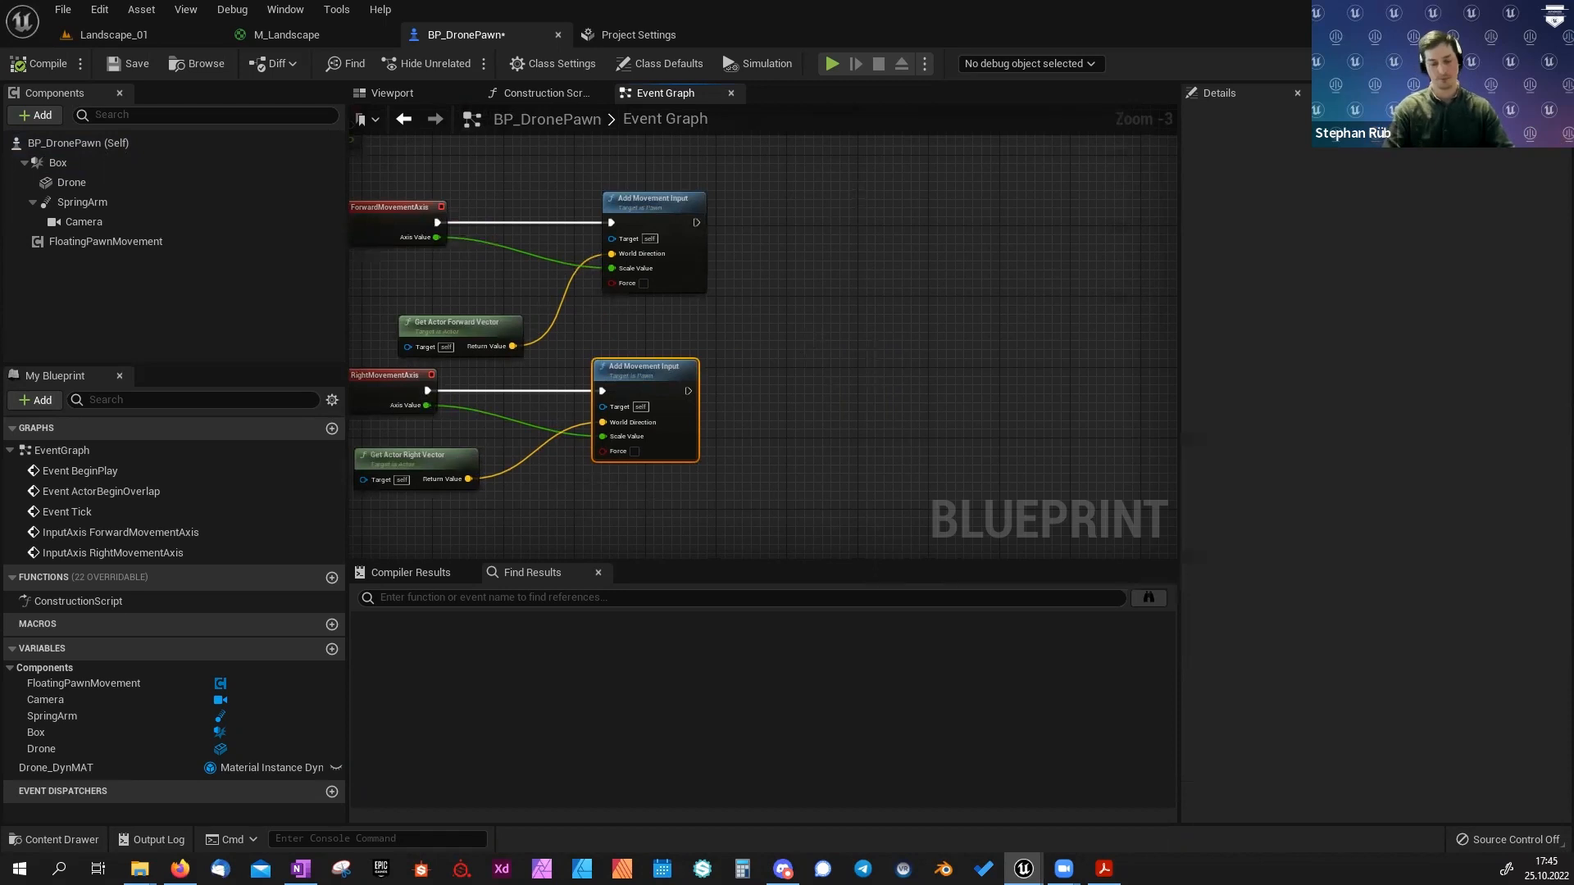
right_drag(843, 367, 744, 361)
key(ctrl+v)
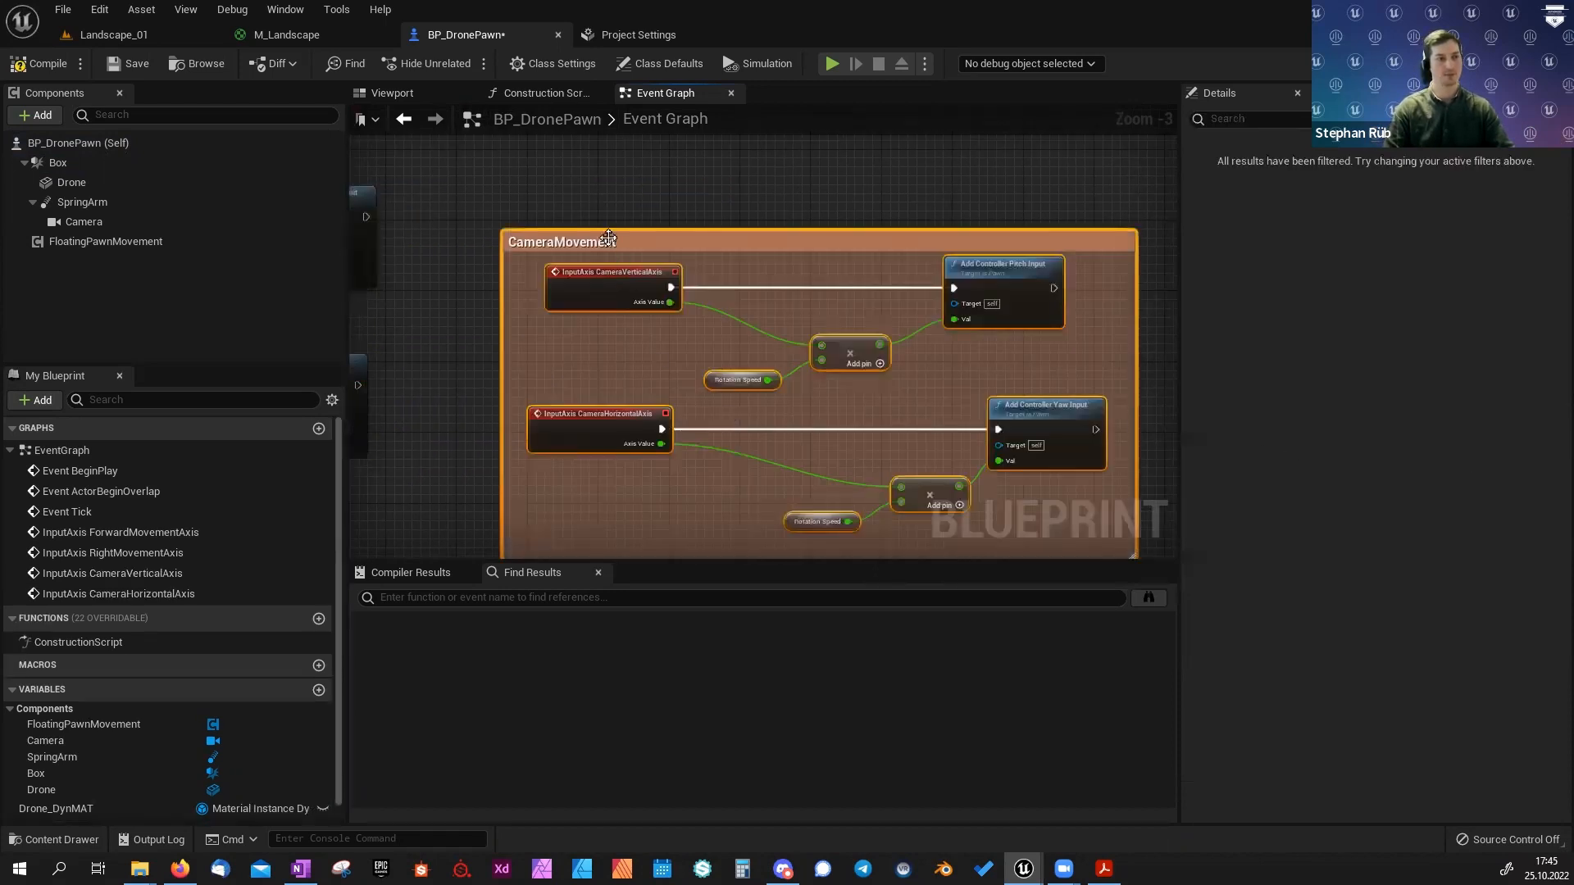
drag(612, 231, 608, 177)
scroll(554, 269, up, 2)
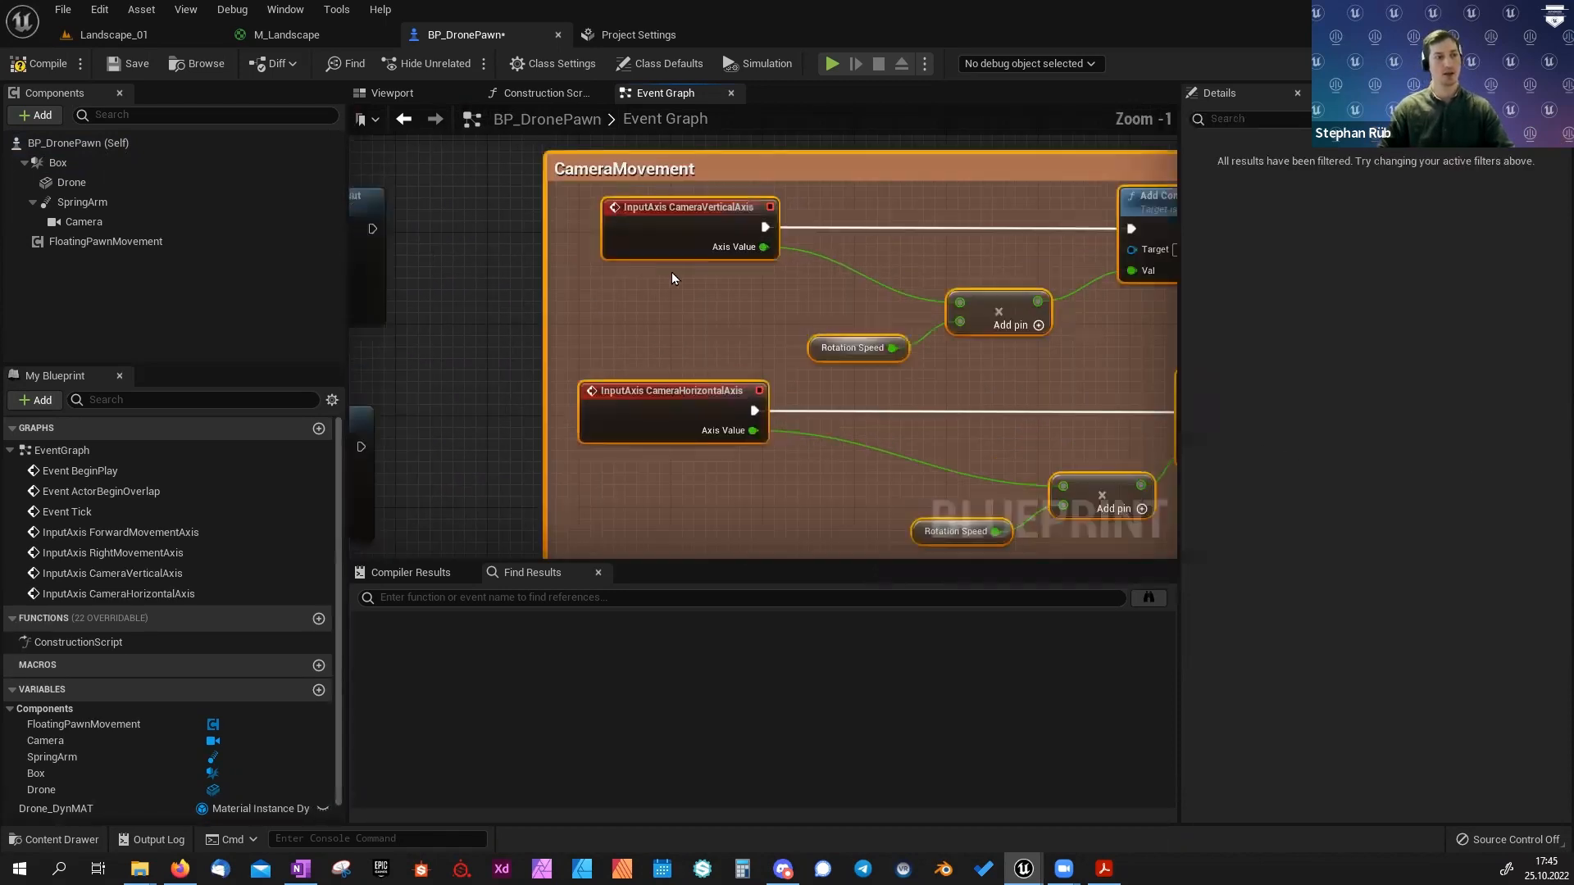
click(568, 243)
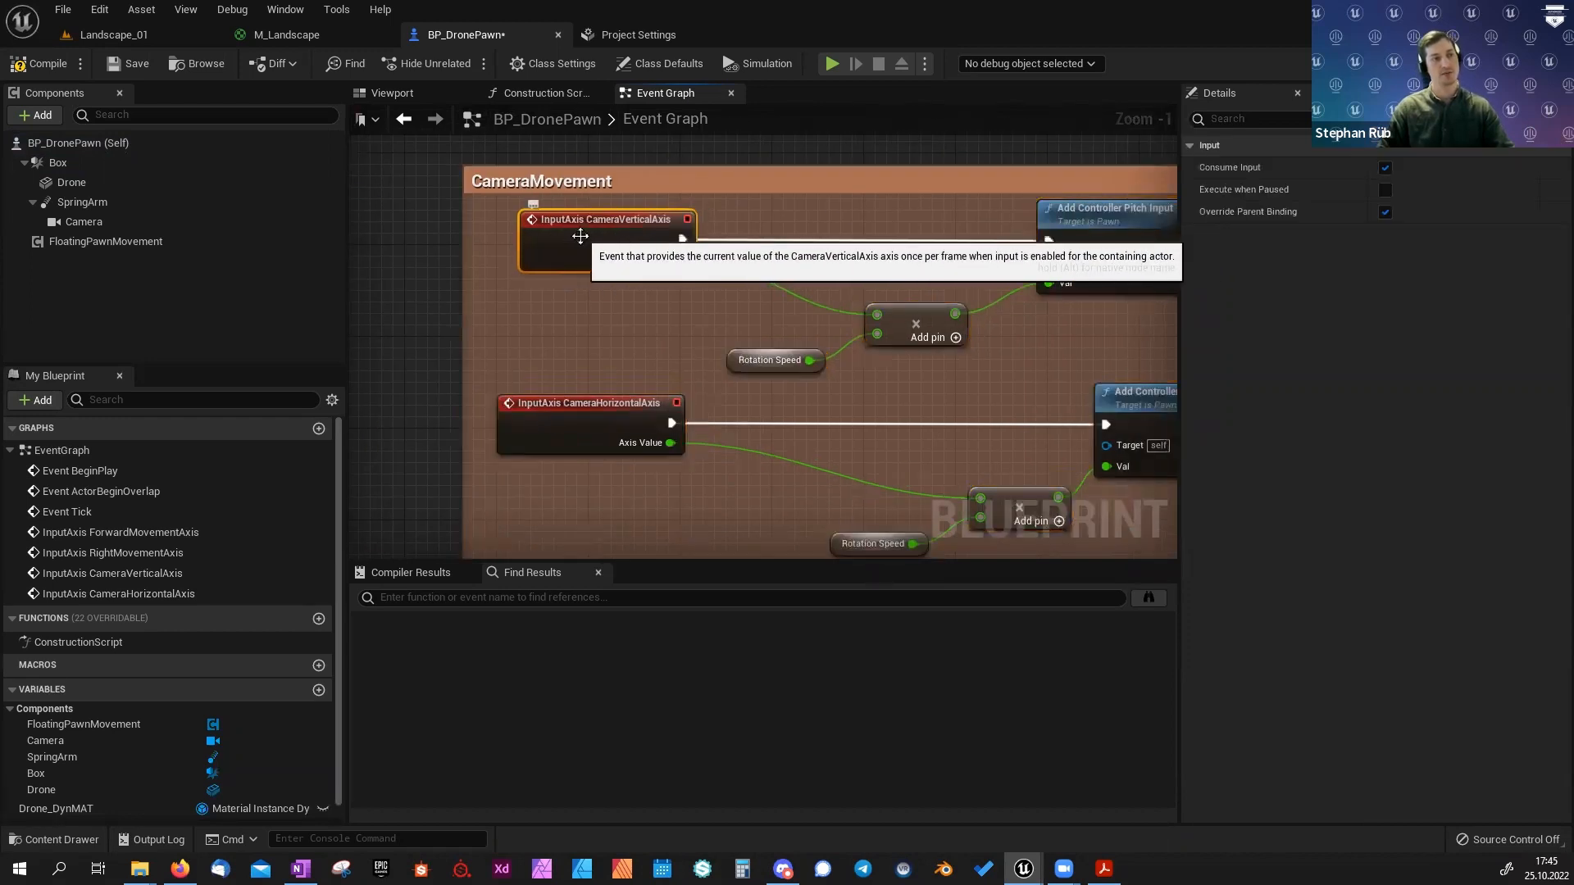
right_drag(712, 304, 683, 298)
drag(659, 320, 740, 375)
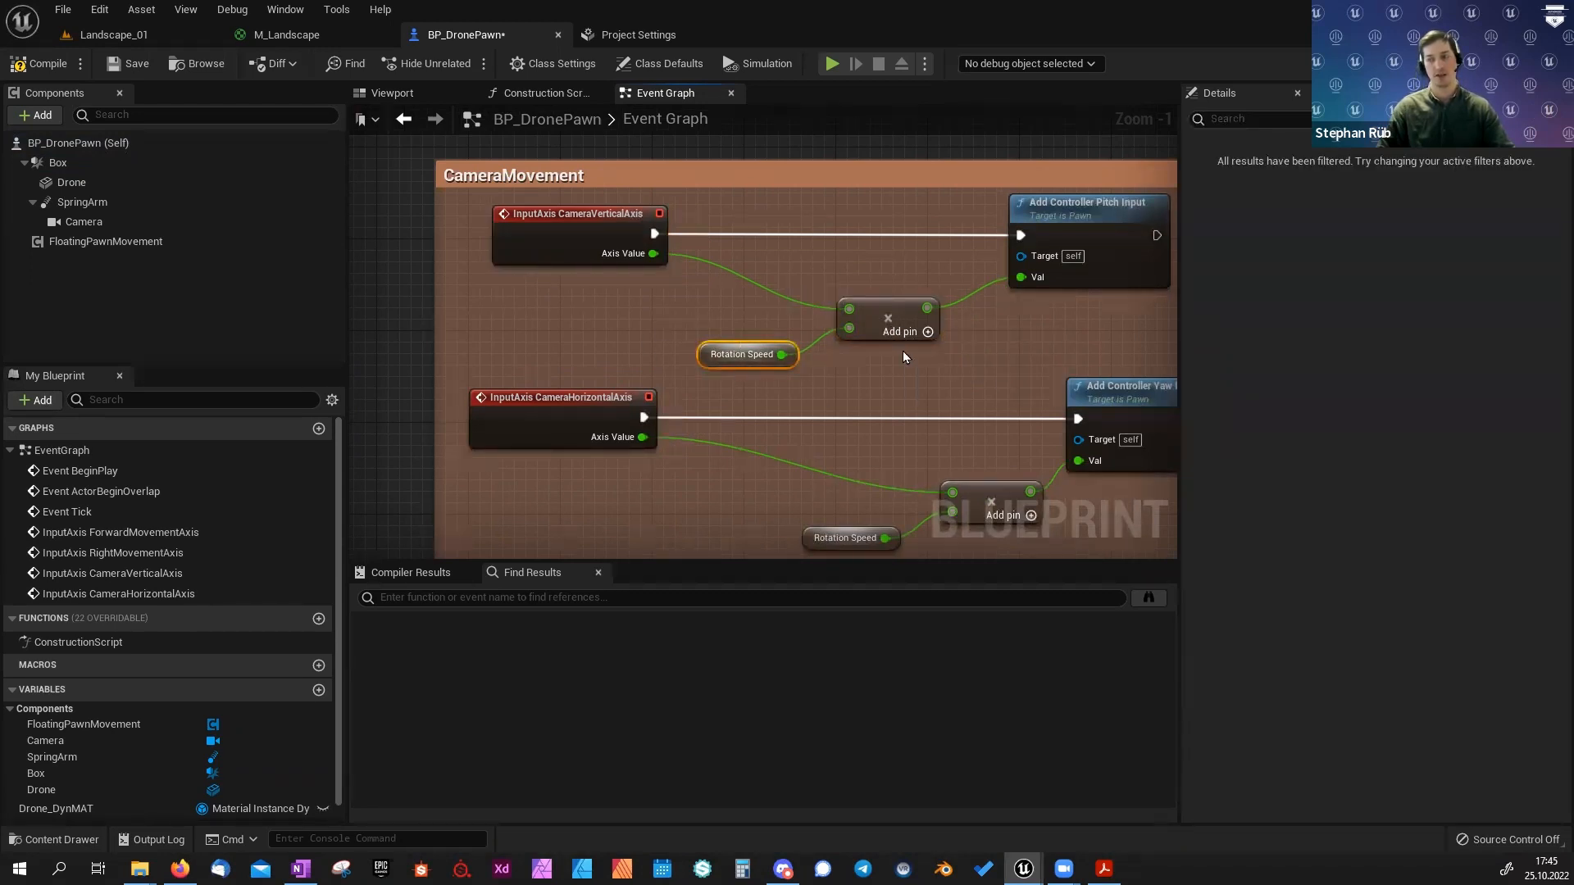
Add a Float variable named RotationSpeed to BP_DronePawn and compile the blueprint.
click(318, 689)
text(RotationSpee)
key(BackSpace)
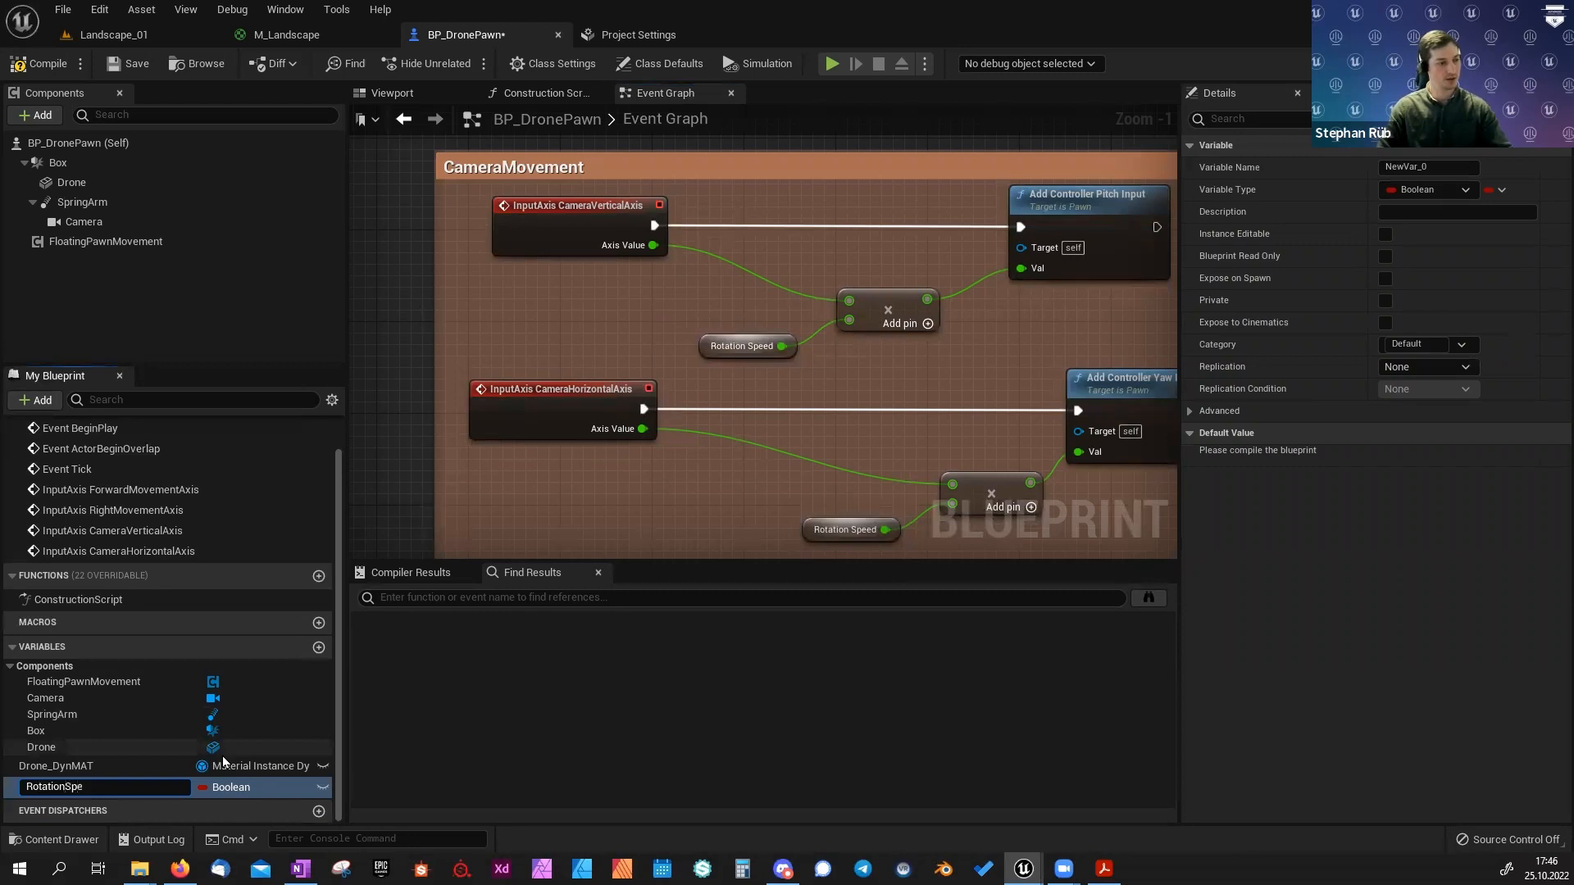
key(Return)
click(219, 787)
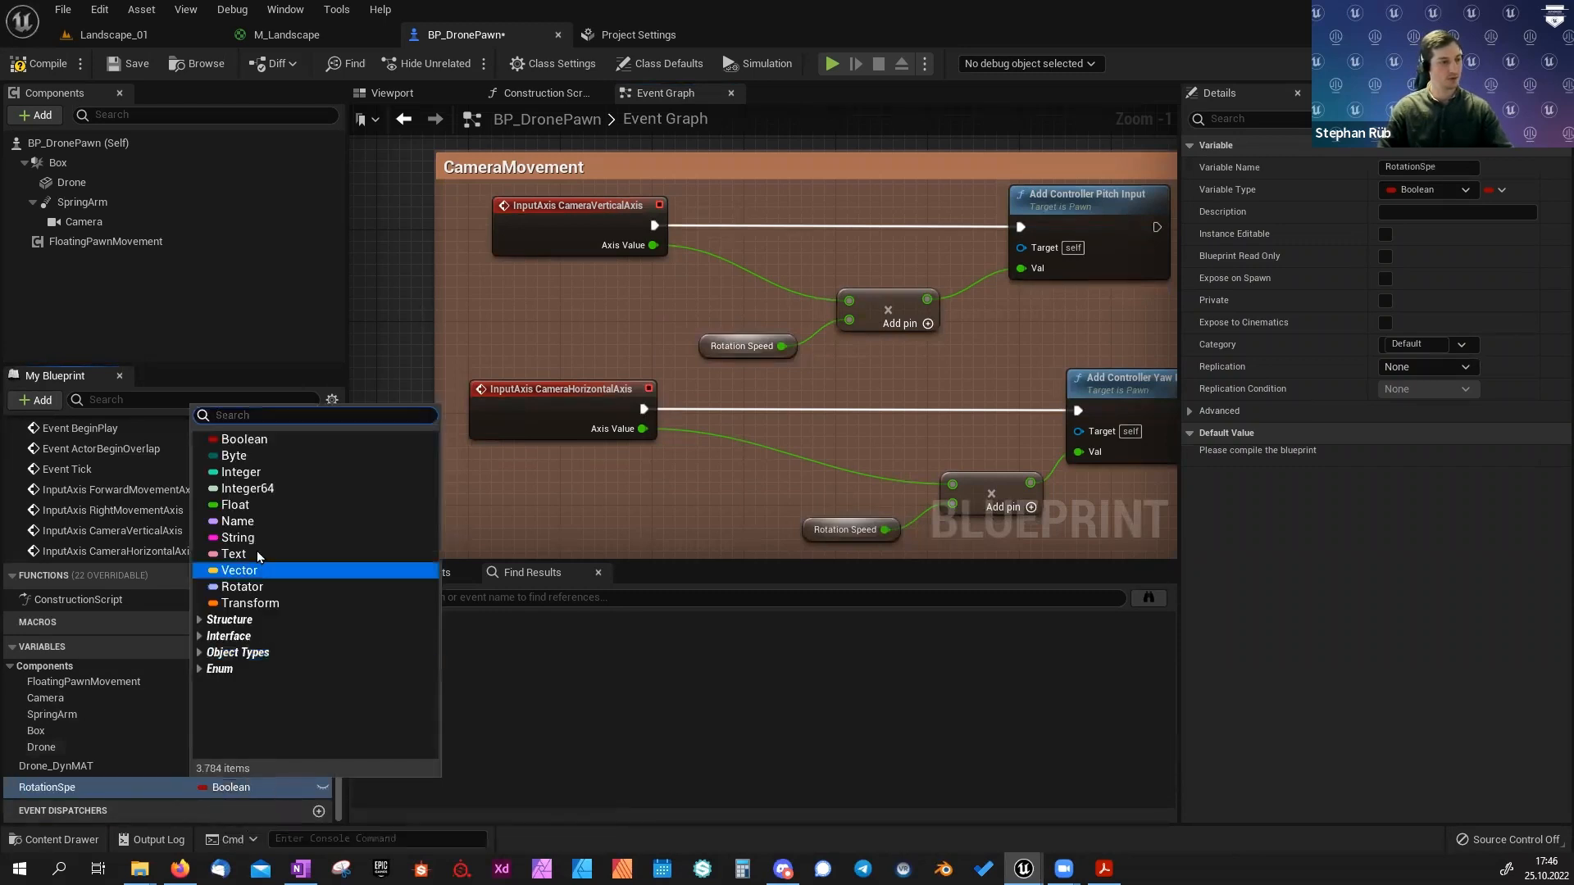
click(233, 503)
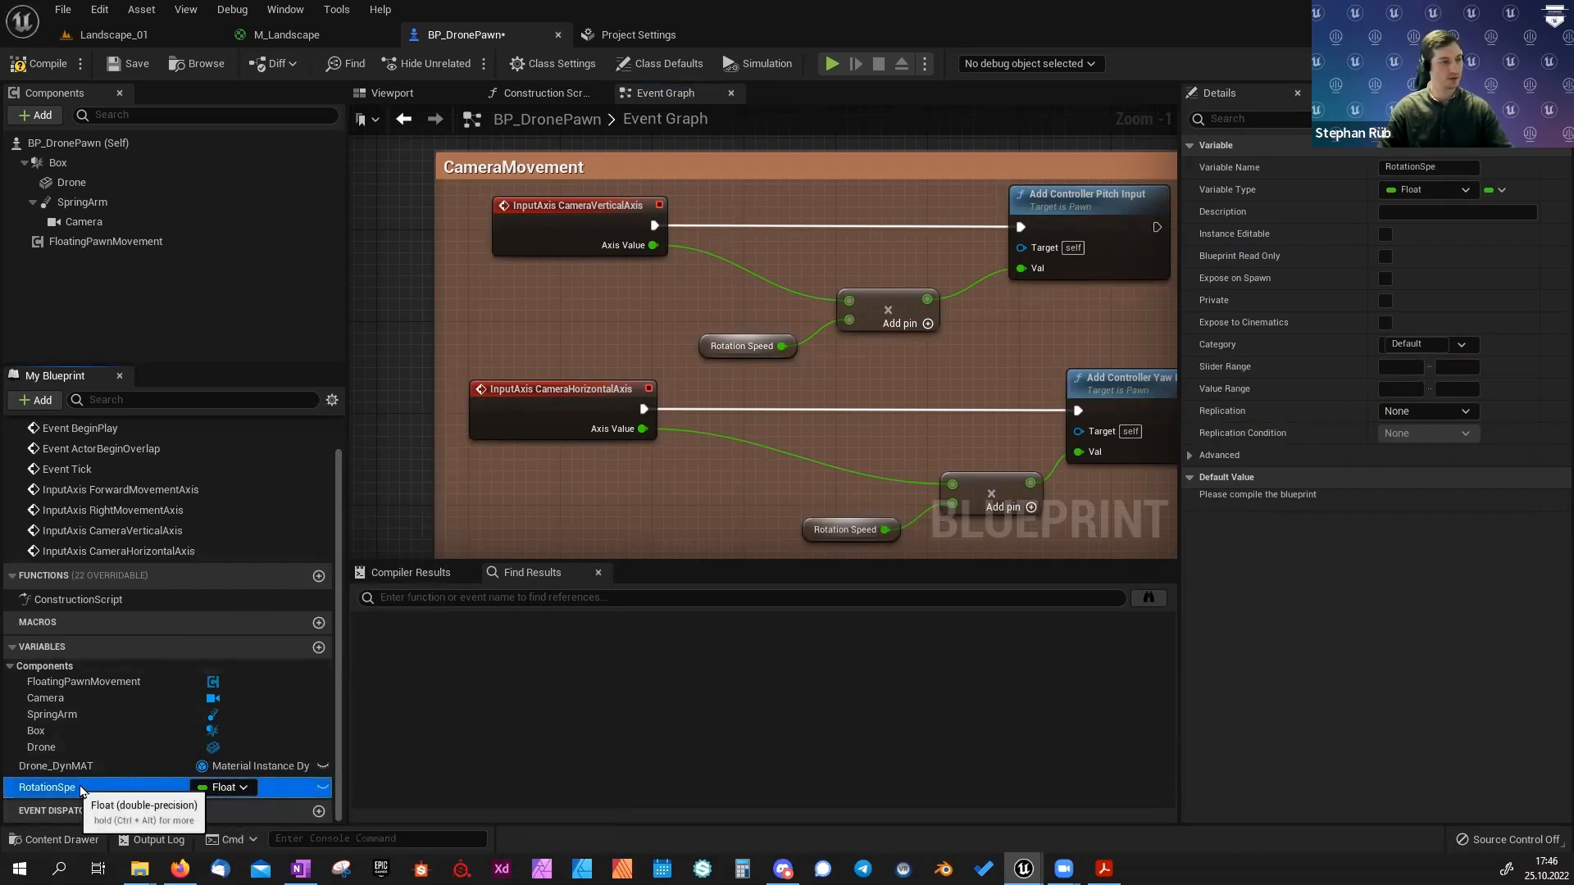
double_click(82, 785)
text(ed)
key(Return)
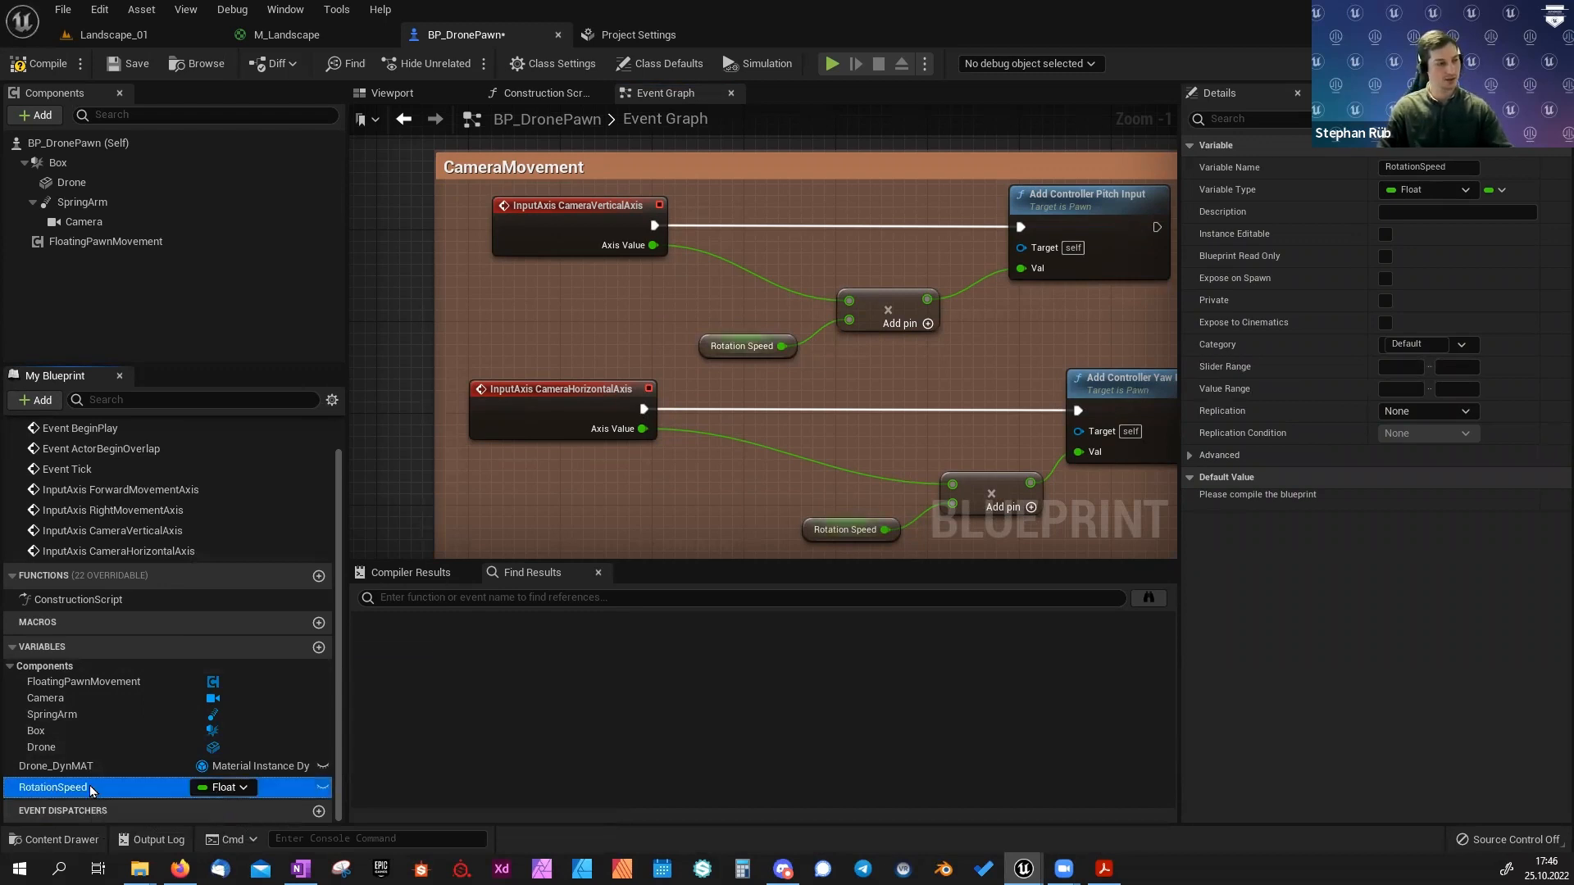
click(61, 74)
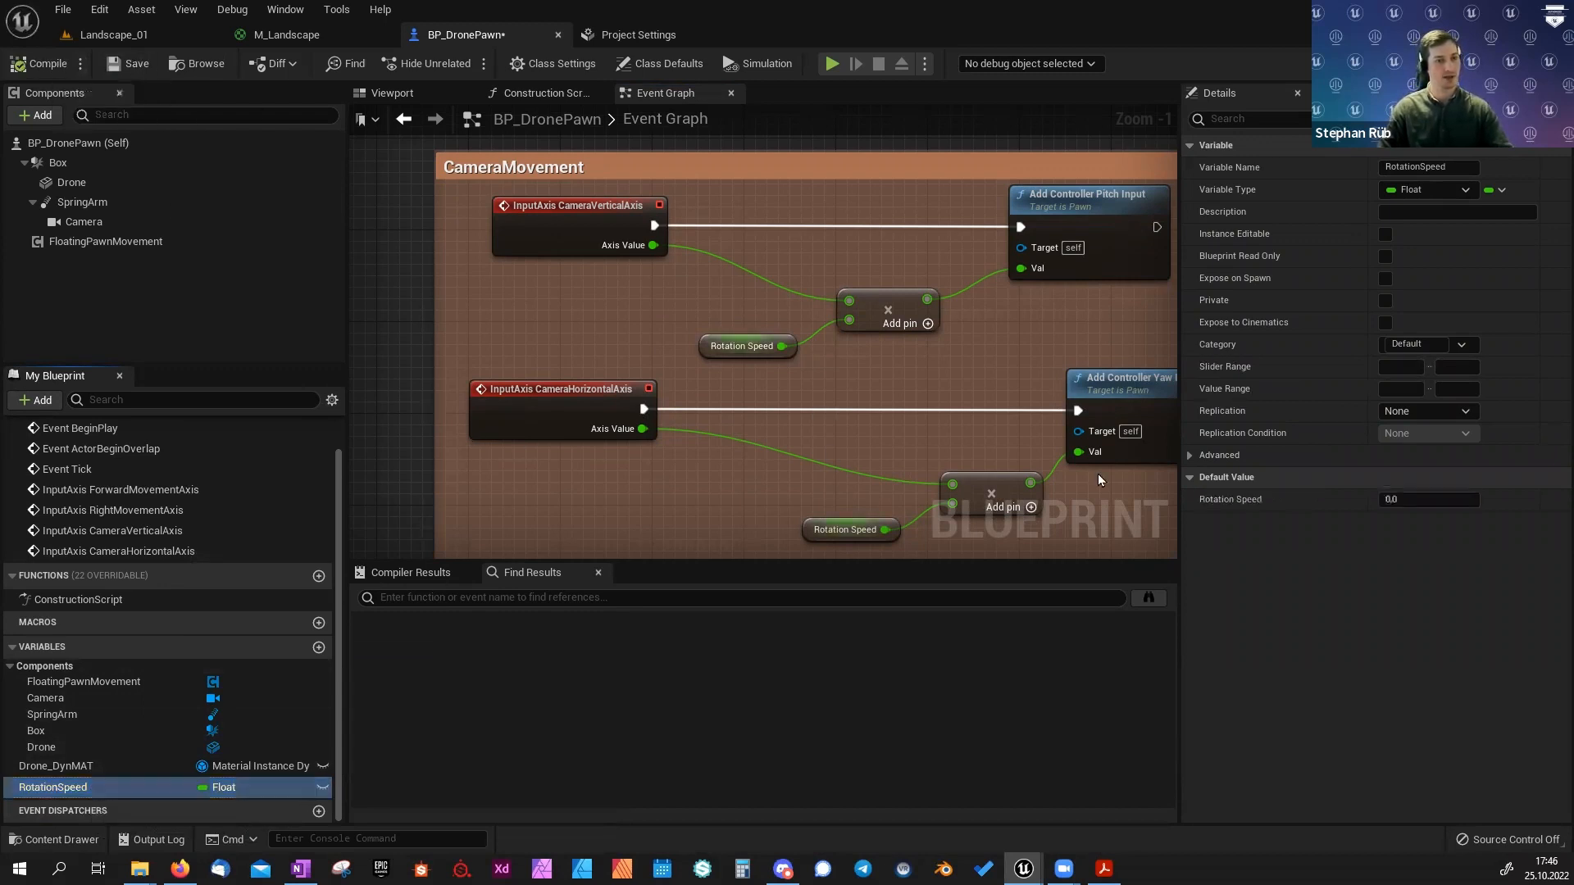
Set the default value of the RotationSpeed variable to 0.5.
click(1403, 501)
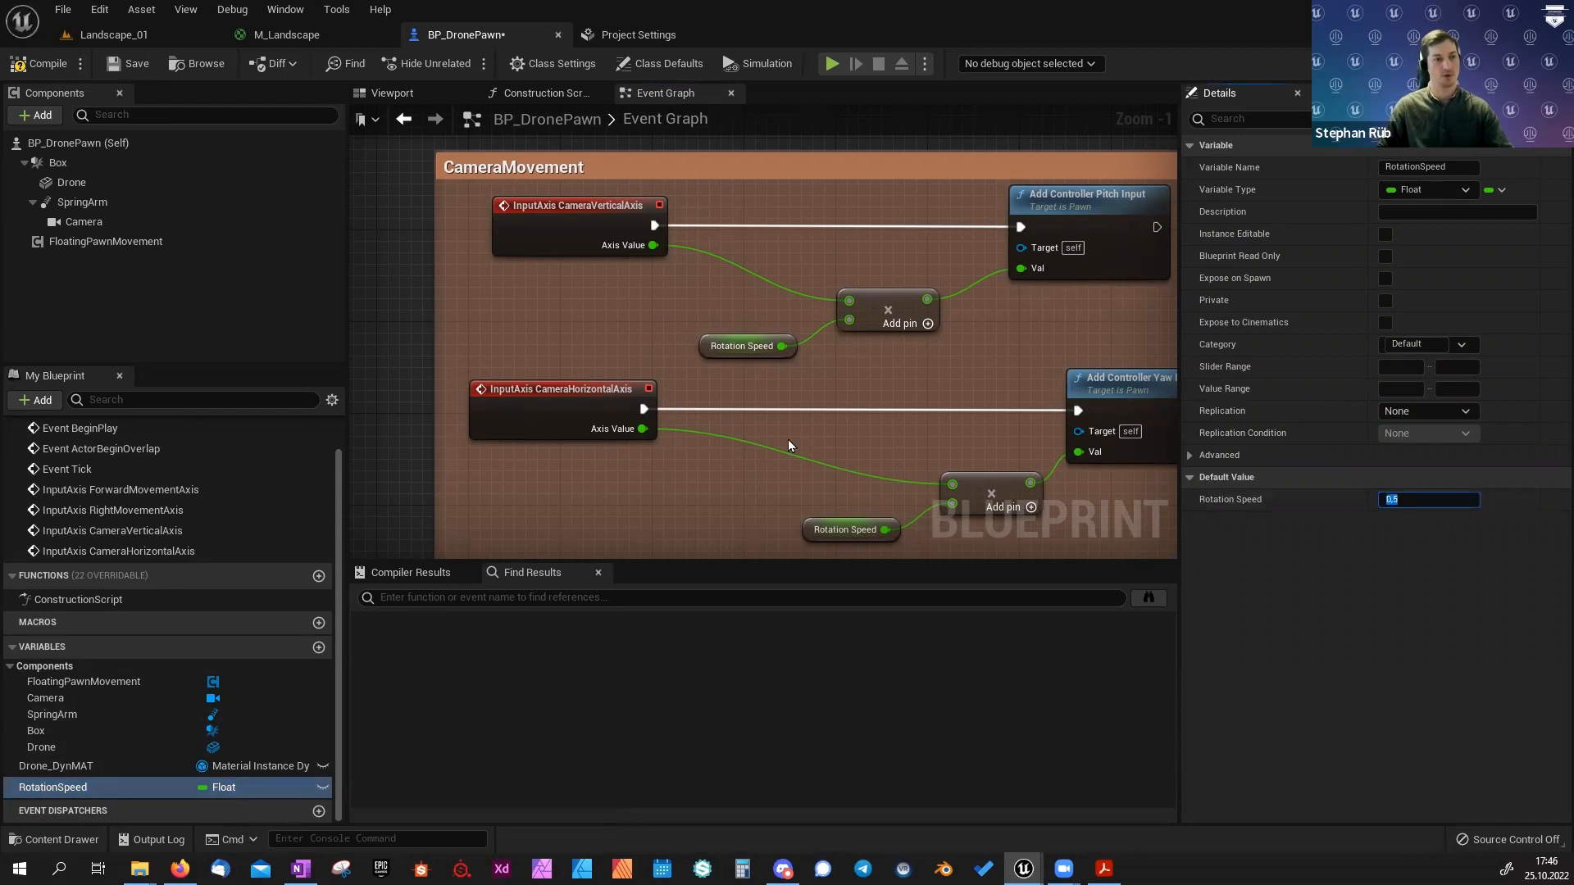
right_drag(828, 382, 710, 336)
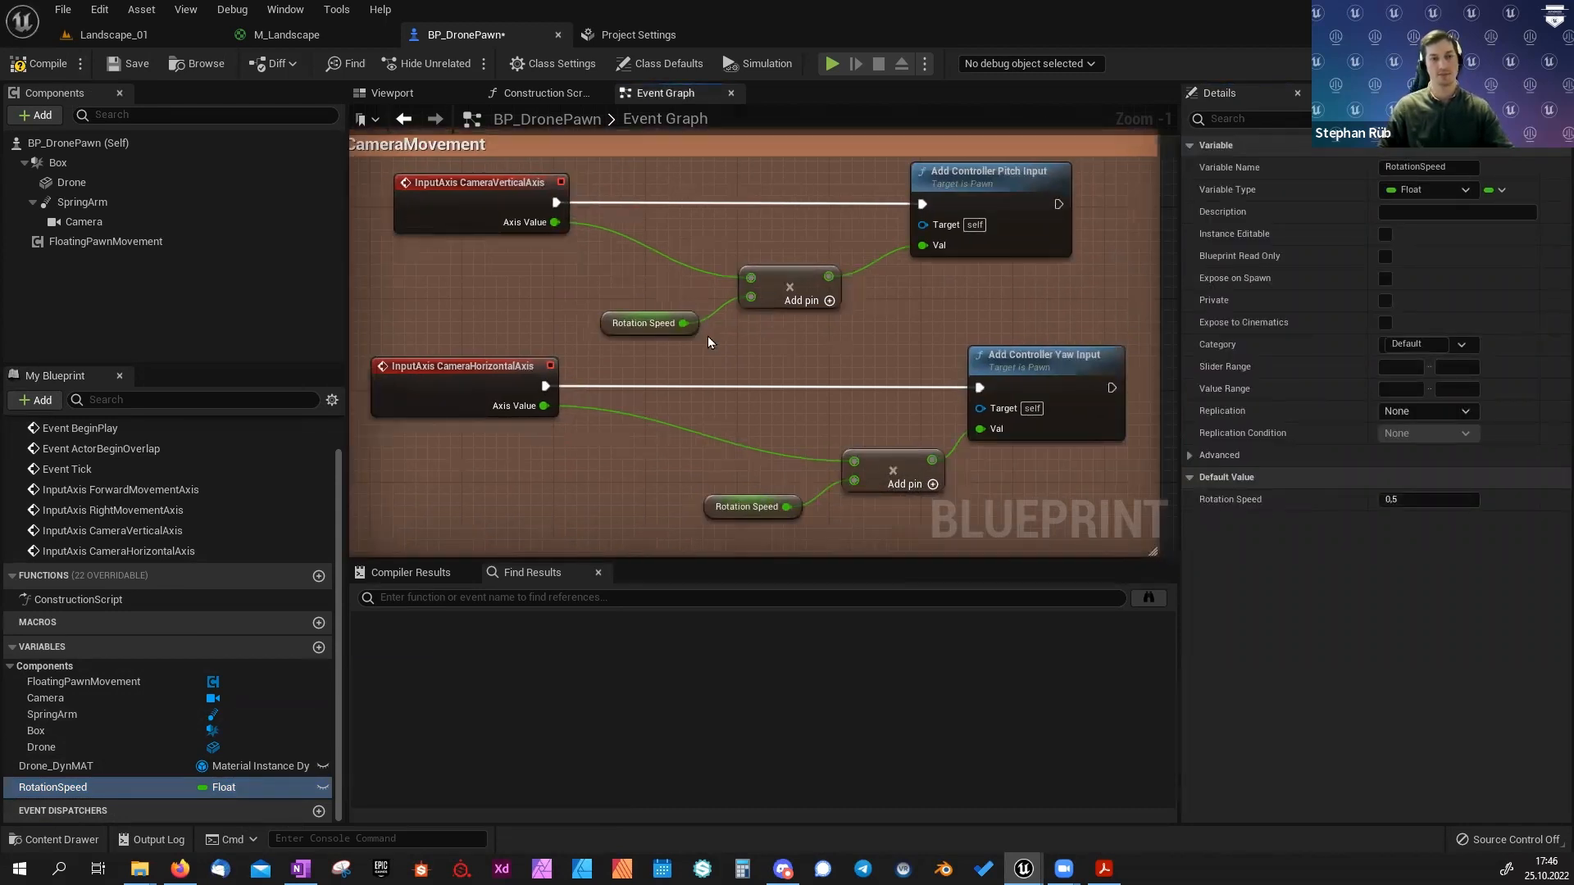
right_drag(657, 410, 719, 385)
right_drag(912, 308, 863, 318)
Review the Add Controller Pitch Input node in the CameraMovement group and the SpringArm component's camera settings.
click(986, 176)
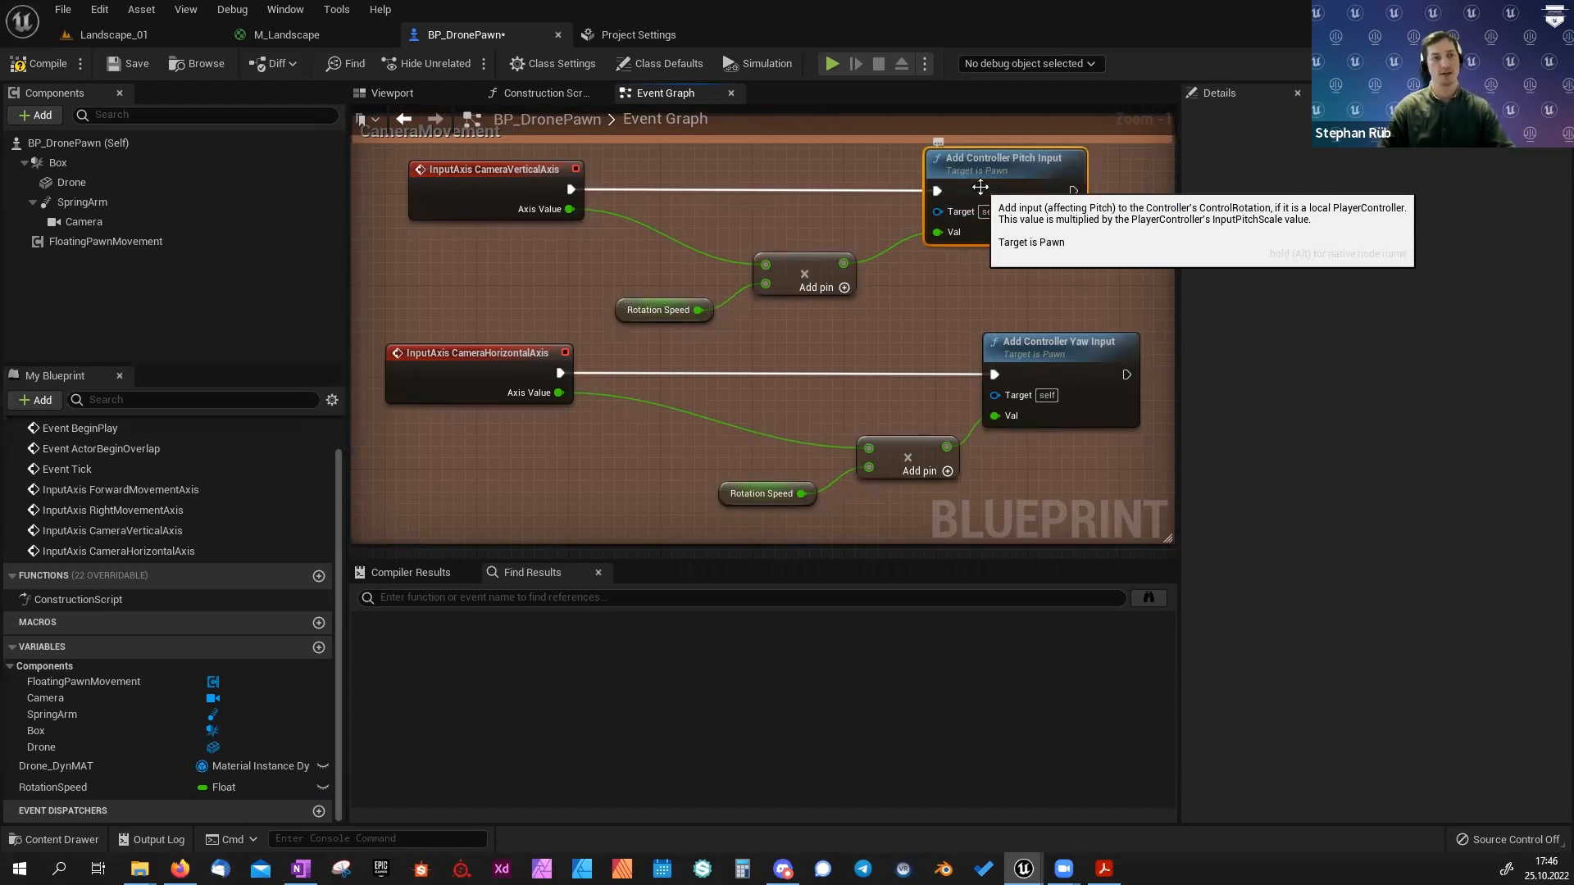
right_drag(981, 174, 975, 224)
drag(976, 222, 933, 245)
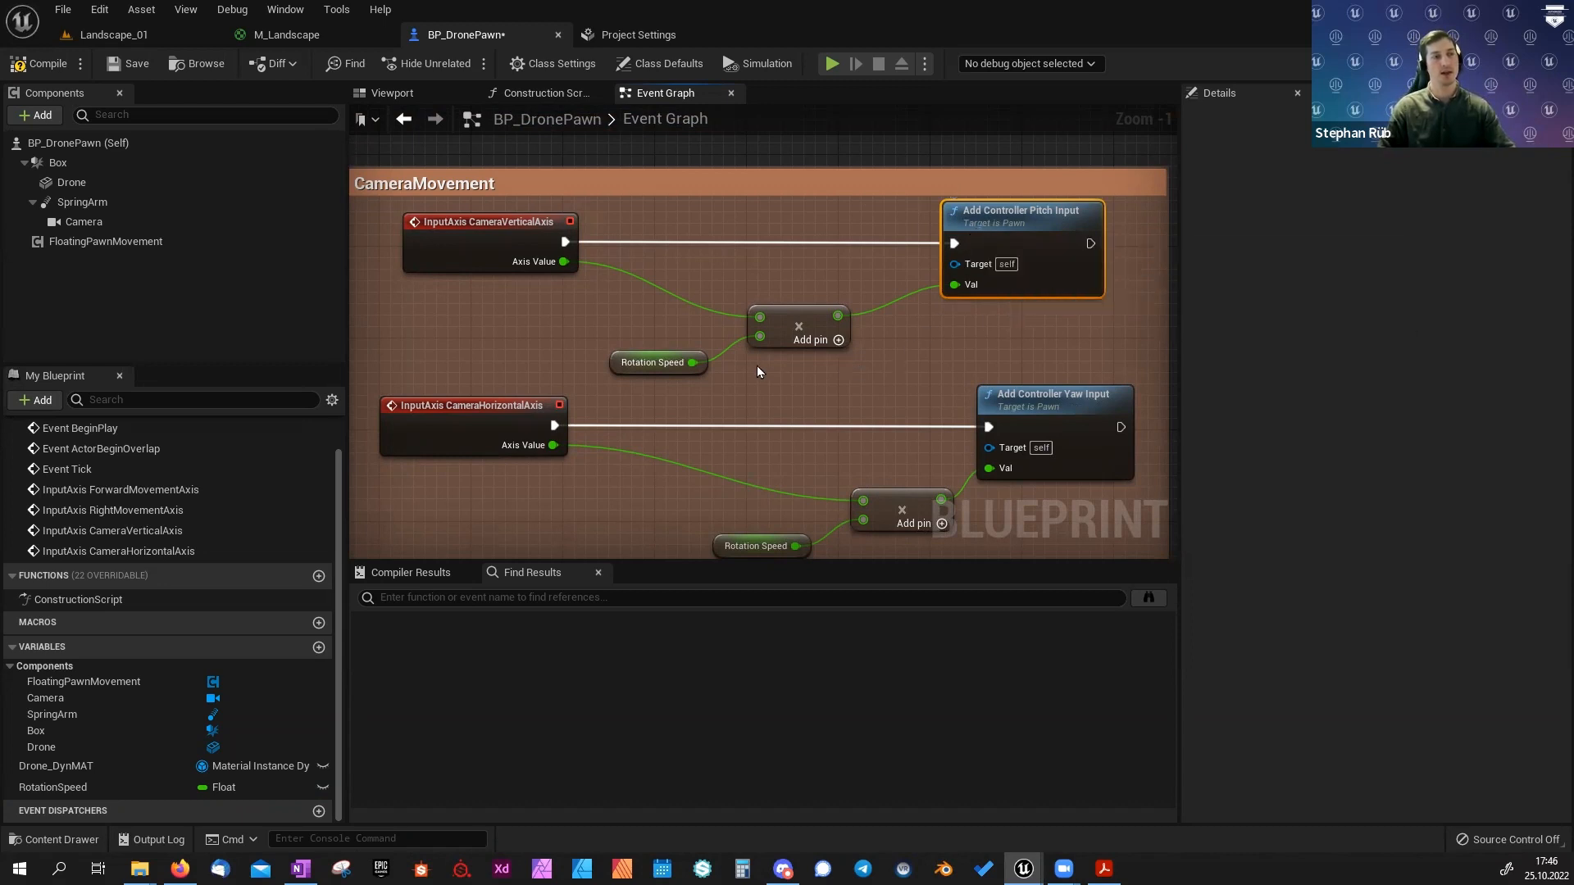
click(79, 202)
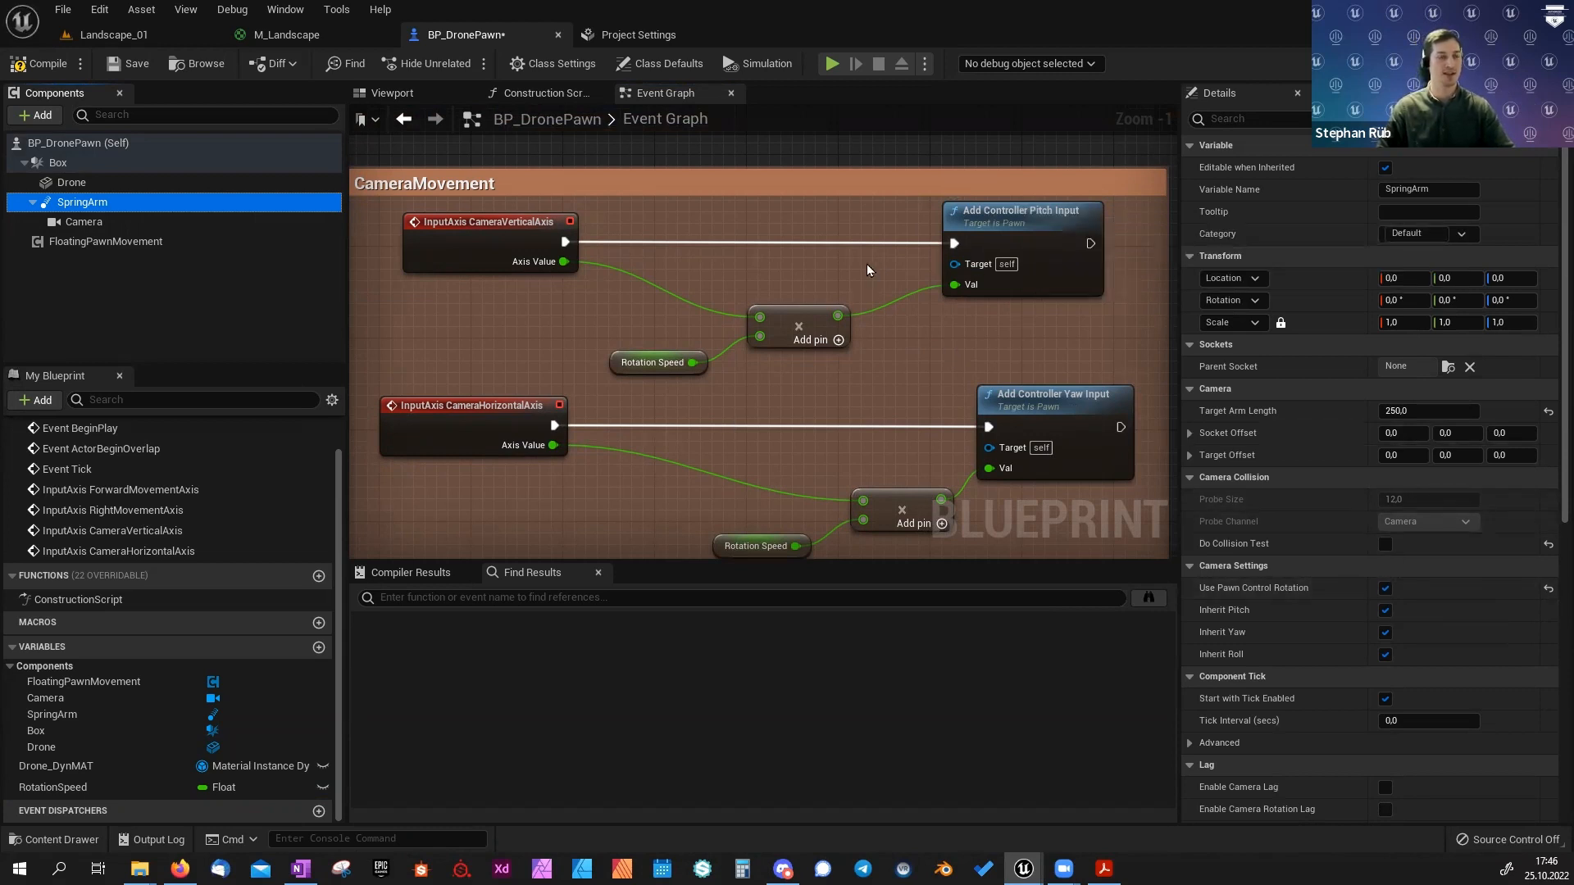
Save BP_DronePawn, play-test Landscape_01 to check the camera rotation, and stop the session.
click(117, 63)
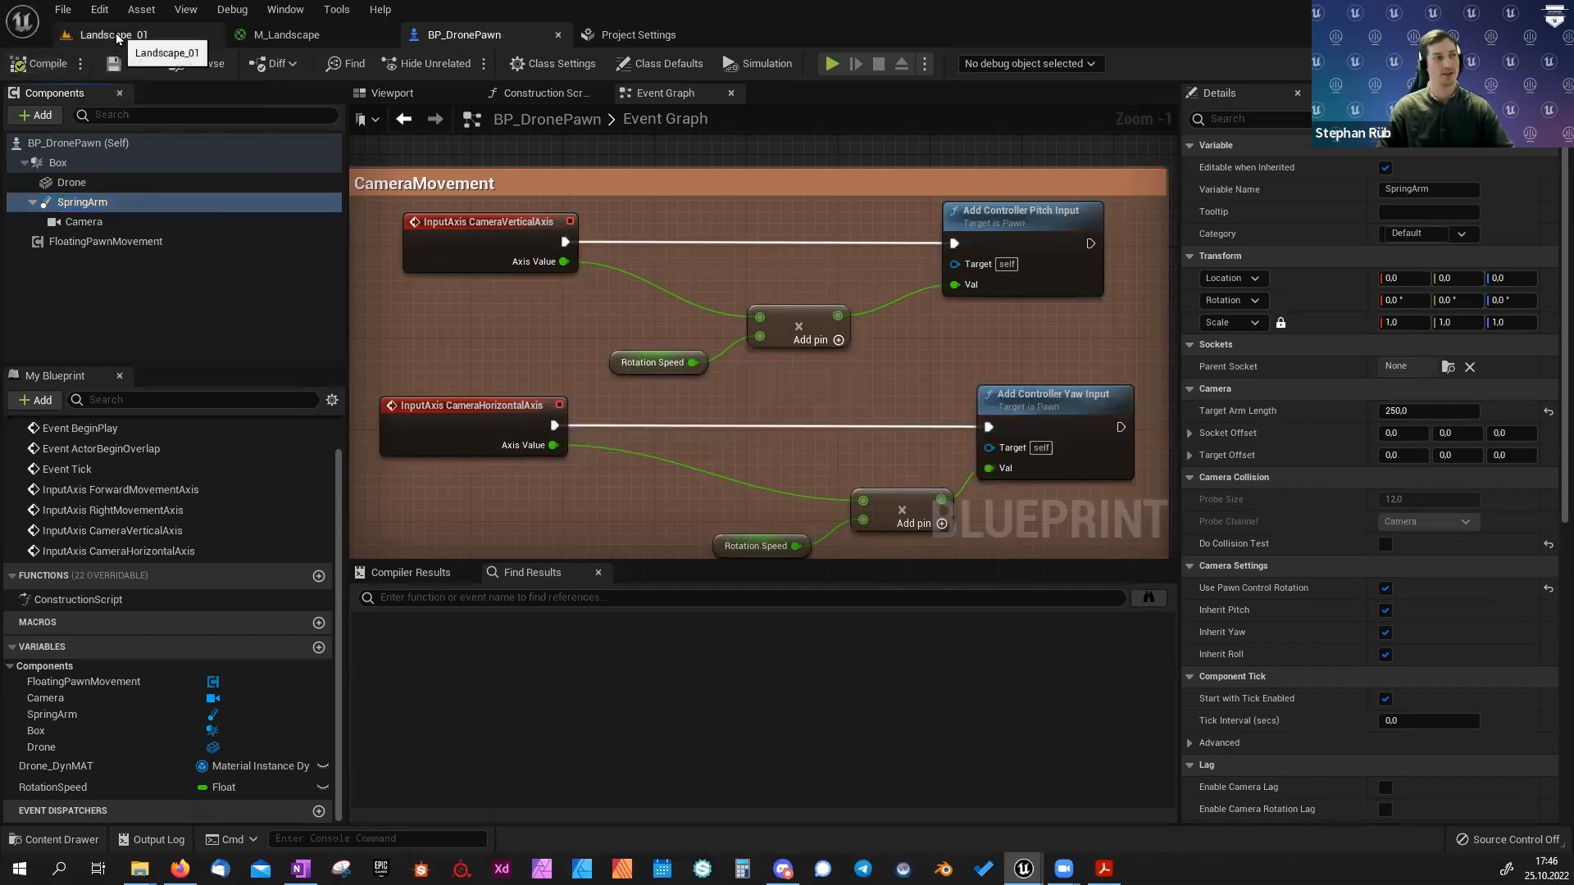
click(123, 34)
click(350, 63)
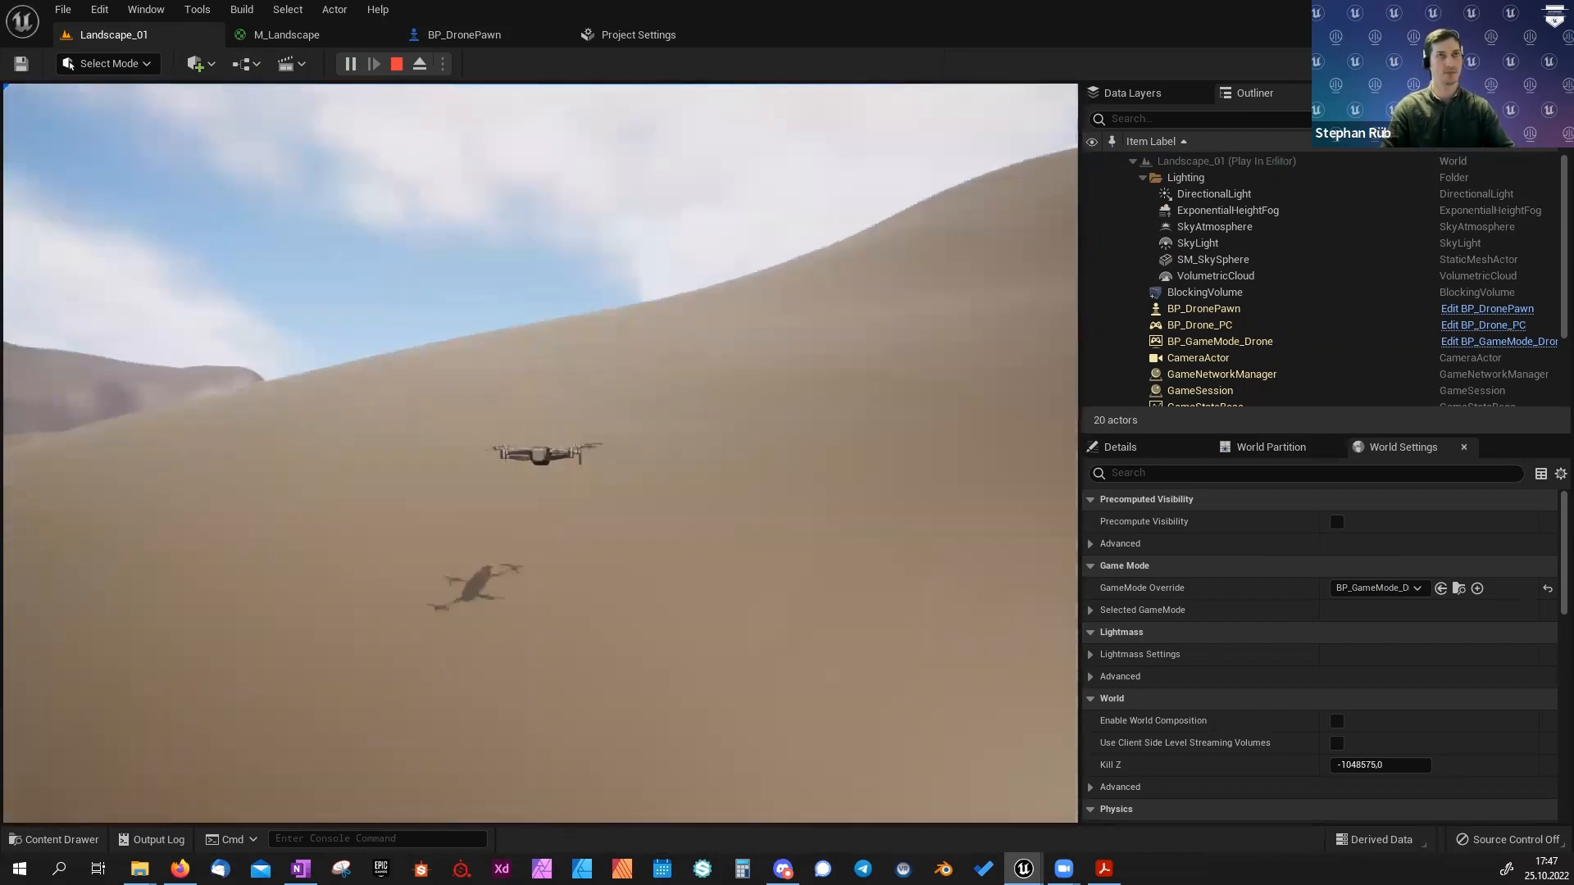
key(Escape)
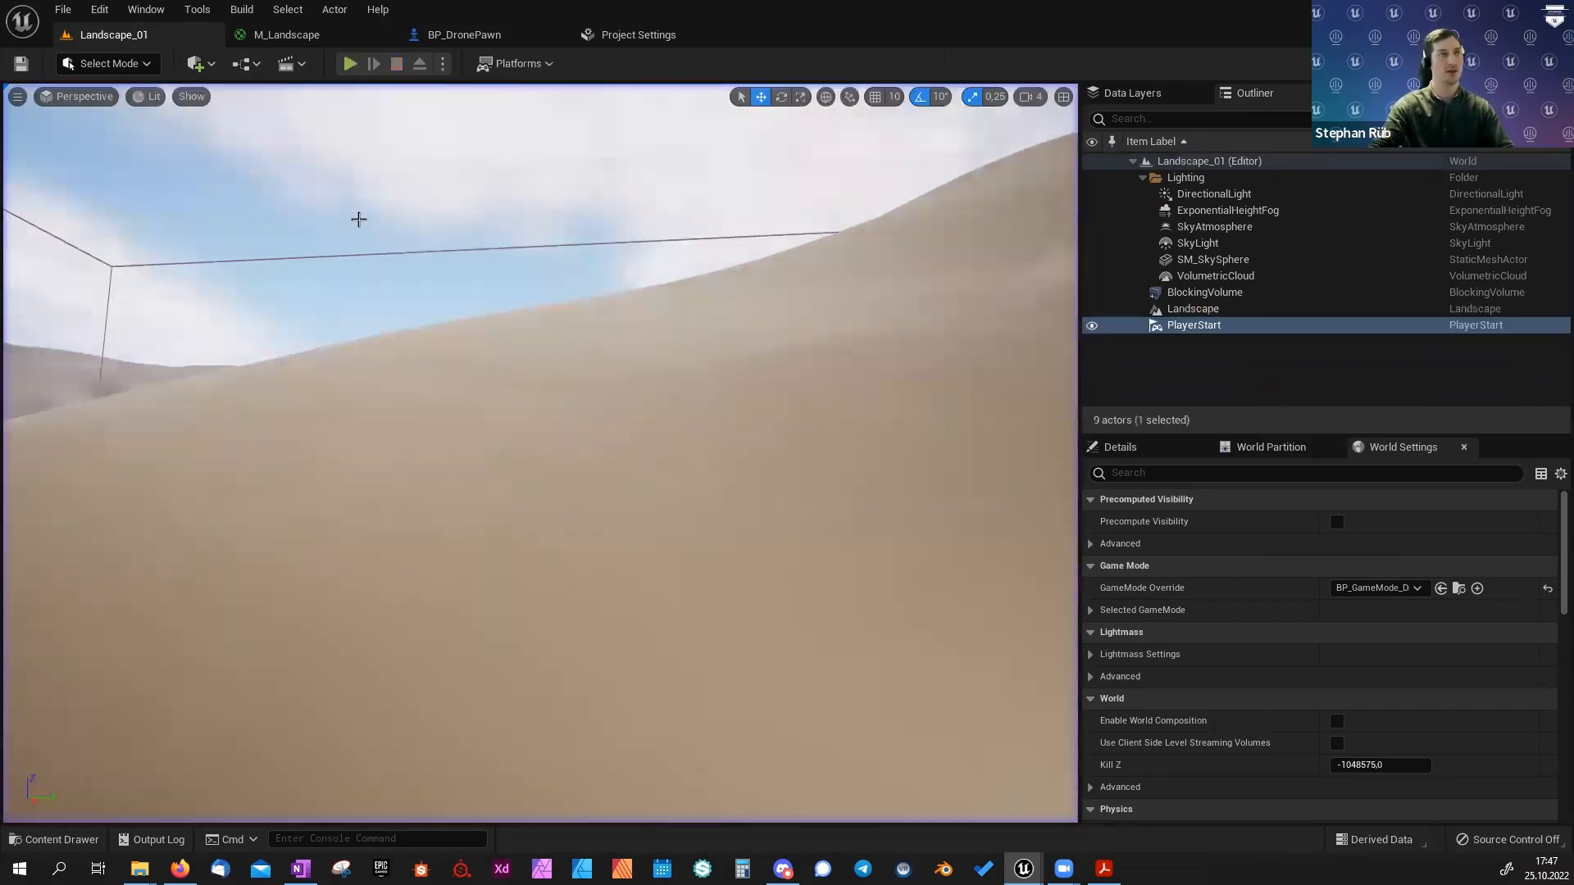
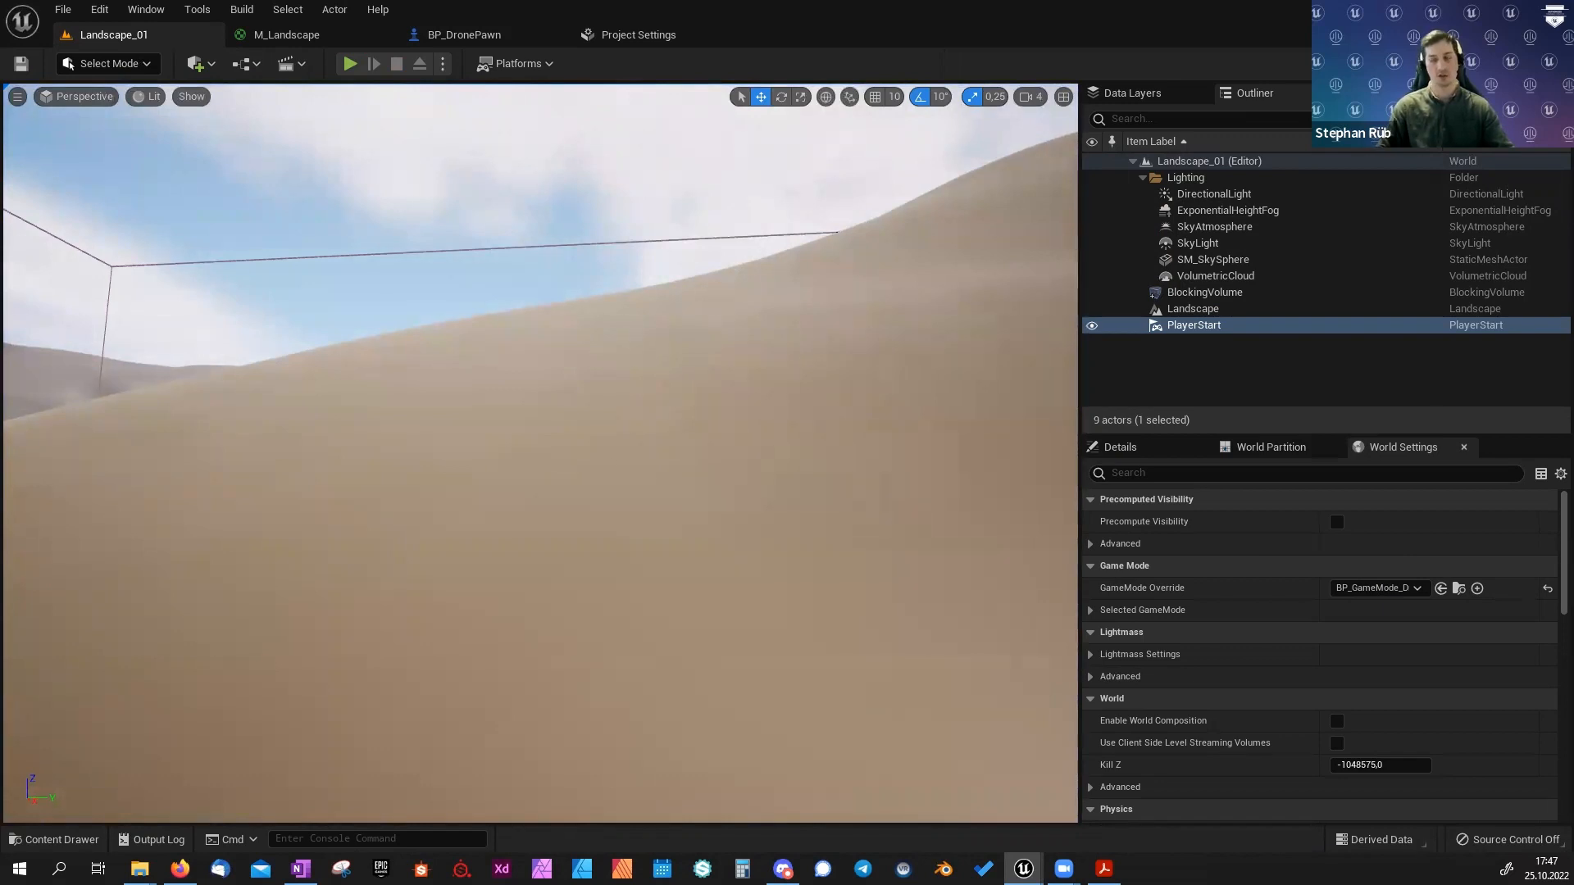
In the BP_DronePawn event graph, move the ForwardMovementAxis and RightMovementAxis node groups down, clear of the disabled event nodes.
click(444, 37)
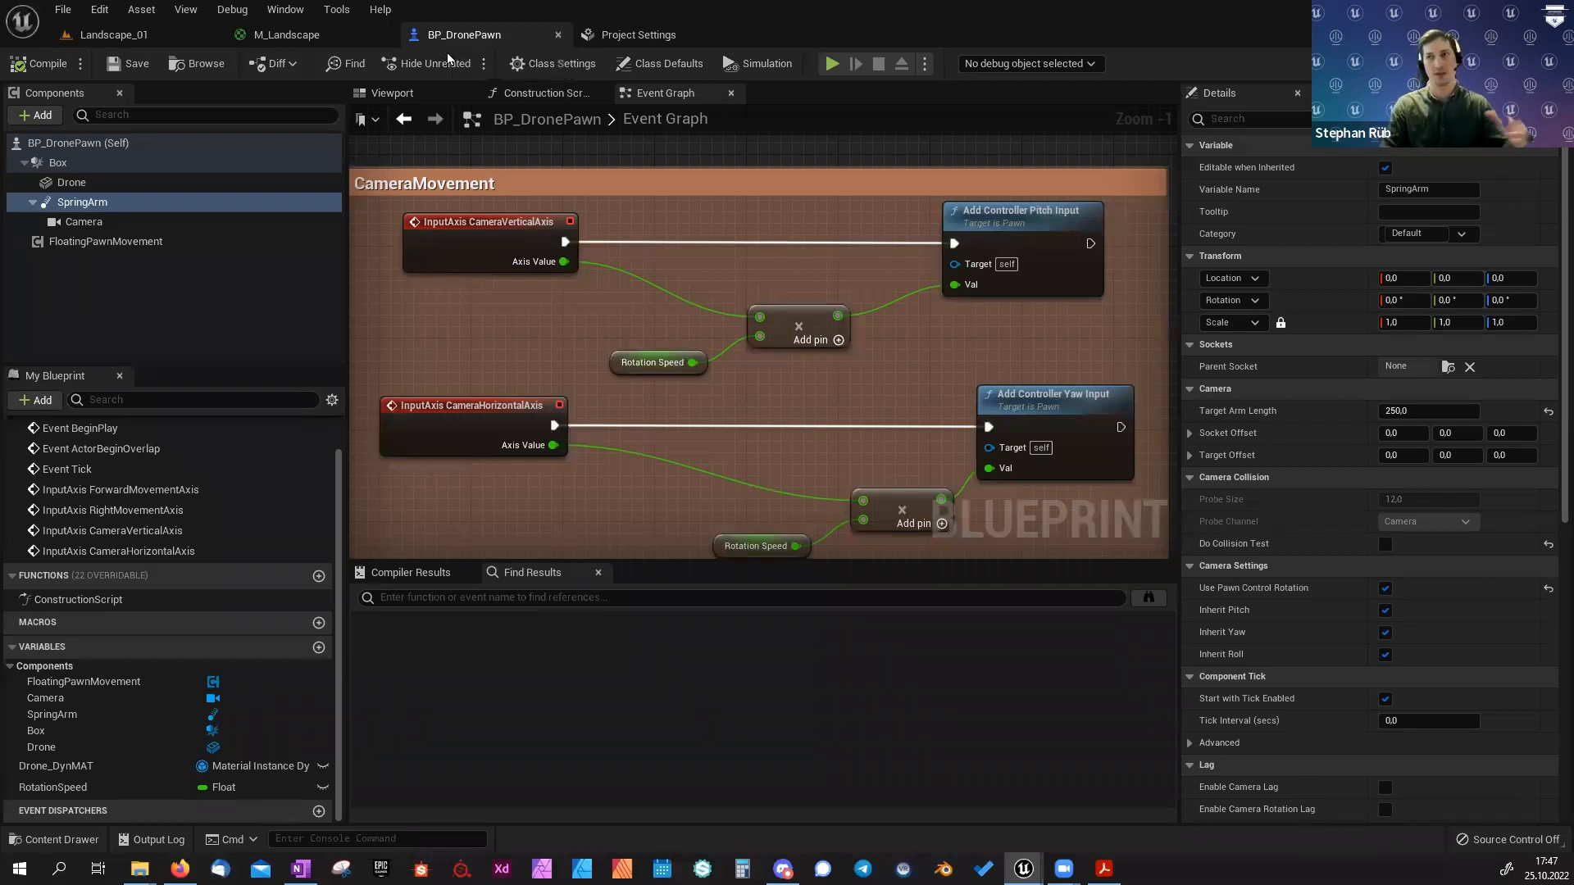
right_drag(1017, 345, 1022, 258)
scroll(737, 335, down, 6)
drag(624, 233, 810, 324)
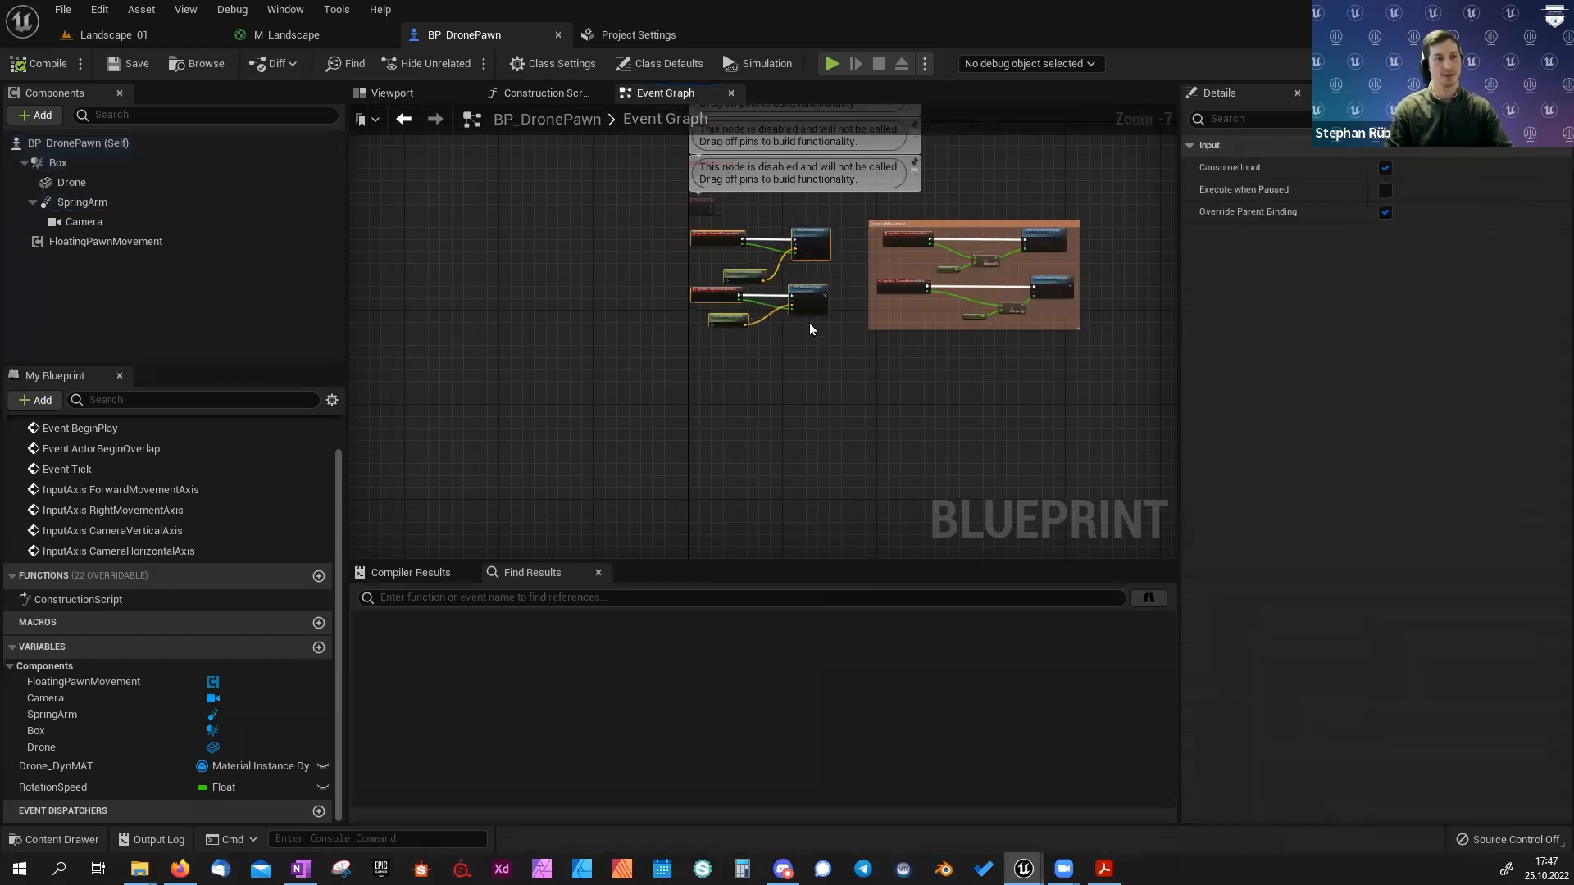
drag(810, 247, 801, 381)
right_drag(896, 393, 765, 369)
Paste the copied drone tilt nodes, from the less-than comparison through Set Relative Rotation, and place them beside the movement nodes.
click(897, 369)
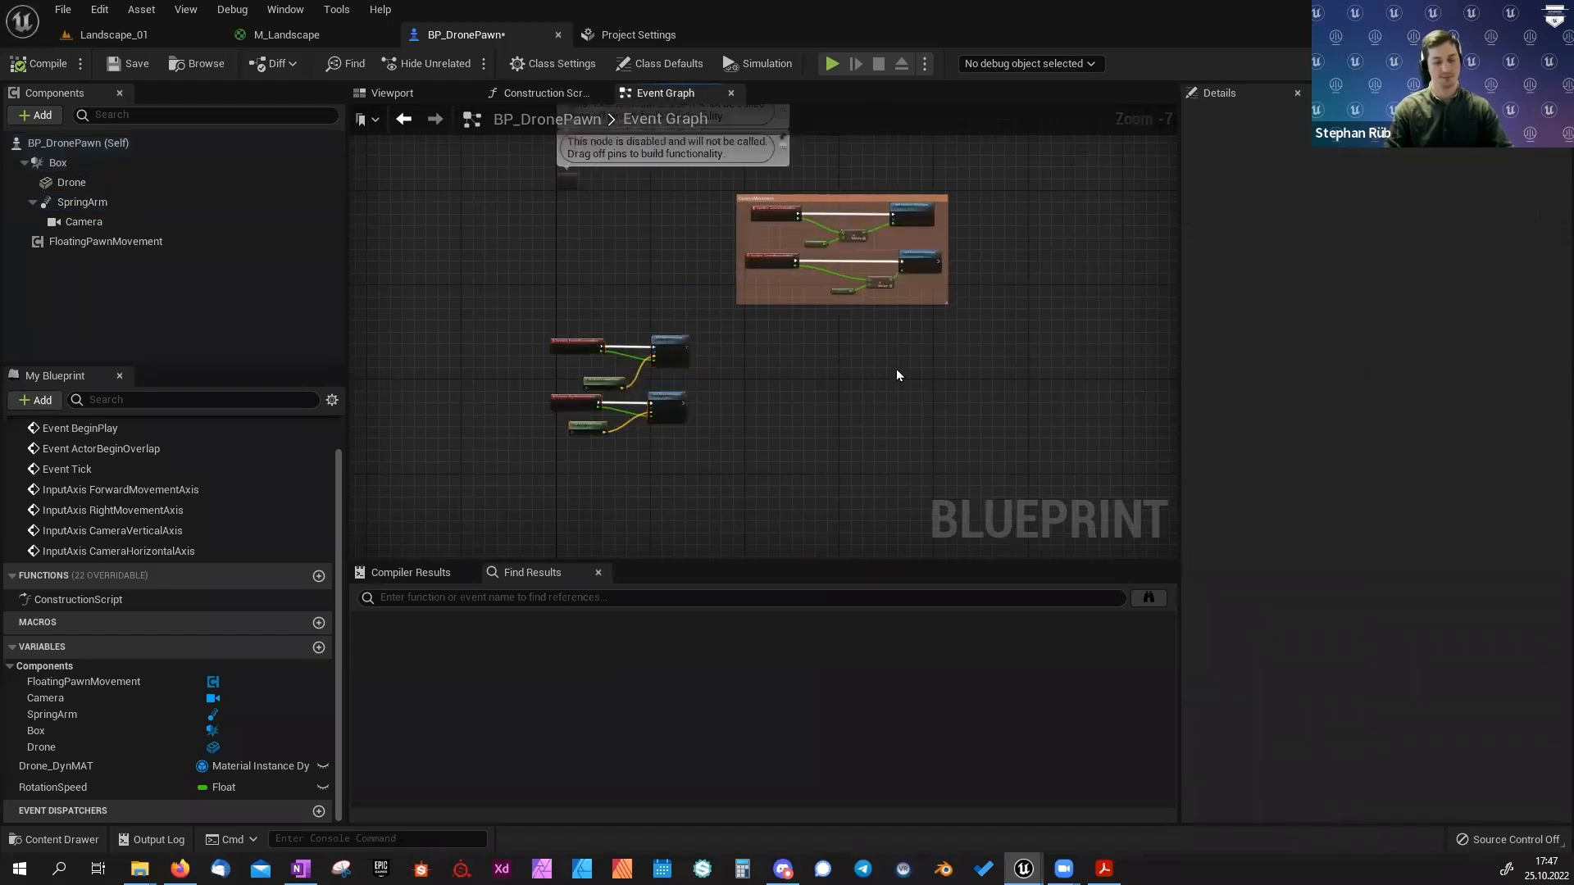
key(ctrl+v)
scroll(893, 352, up, 4)
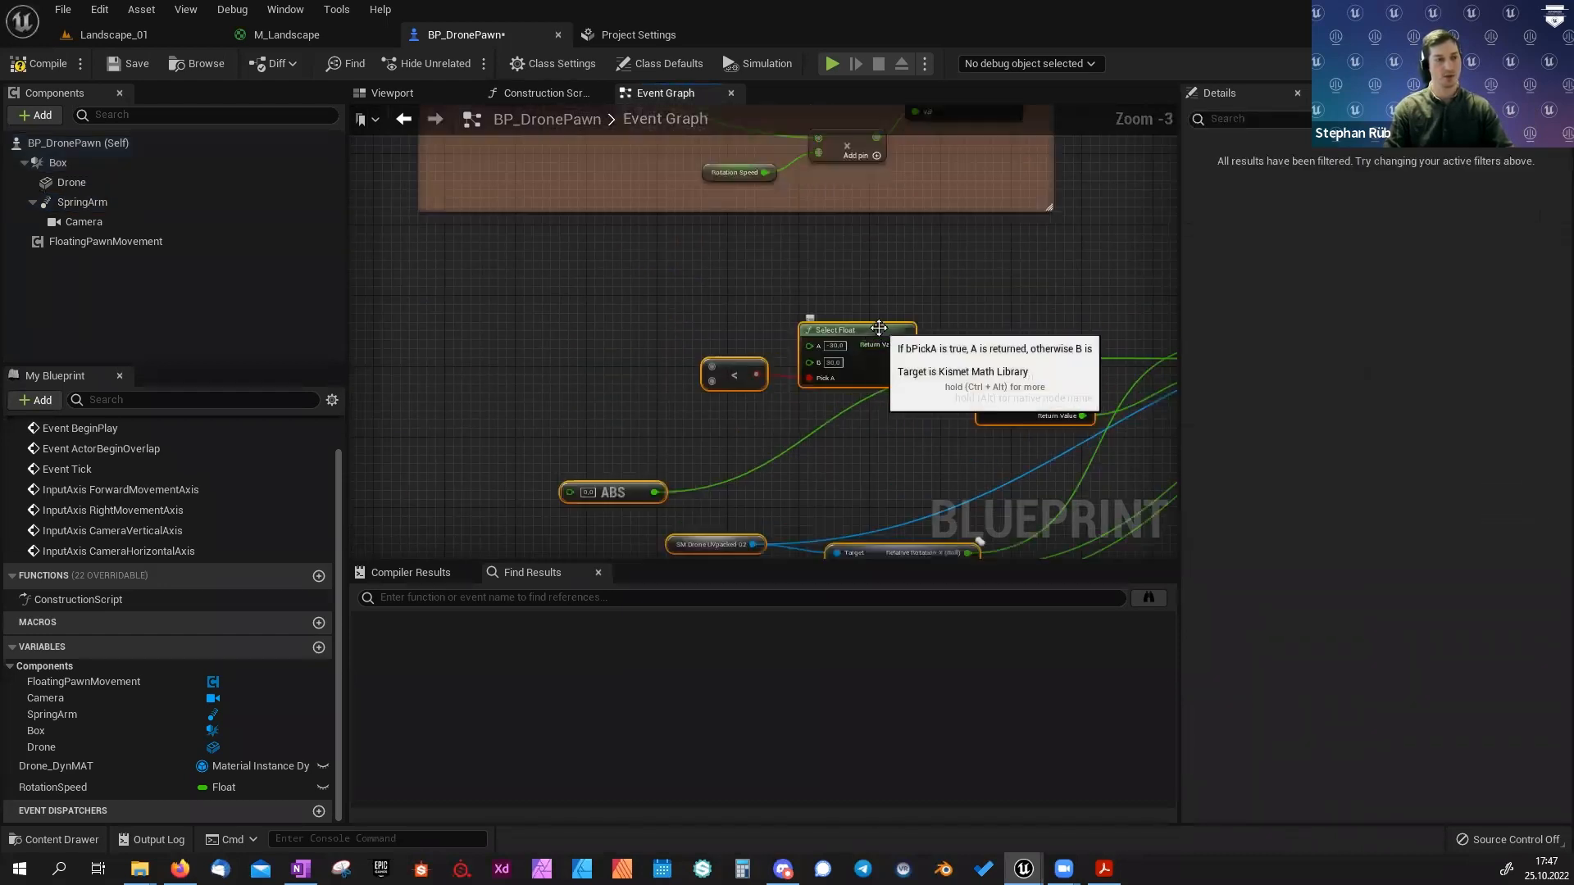
drag(879, 328, 675, 300)
right_drag(505, 333, 762, 305)
right_drag(665, 334, 853, 281)
mouse_move(683, 334)
right_down()
mouse_move(754, 328)
mouse_move(701, 348)
right_up()
scroll(754, 328, up, 1)
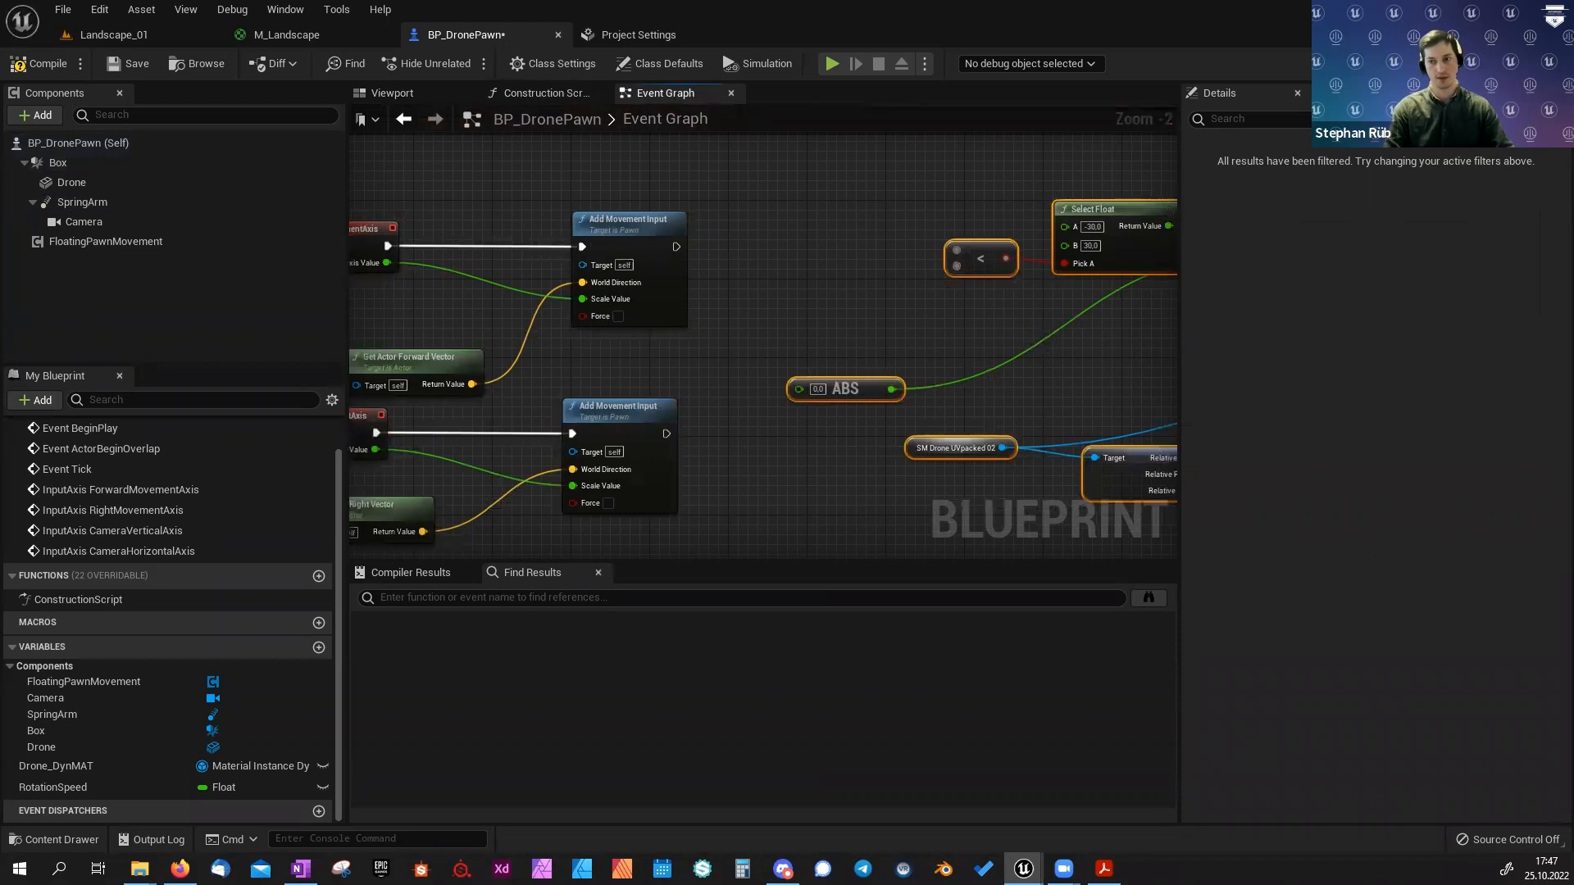
Wire ForwardMovementAxis's Axis Value to the less-than and ABS nodes, and its Add Movement Input execution output to Set Relative Rotation.
drag(384, 263, 957, 249)
drag(793, 390, 378, 263)
right_drag(995, 335, 743, 452)
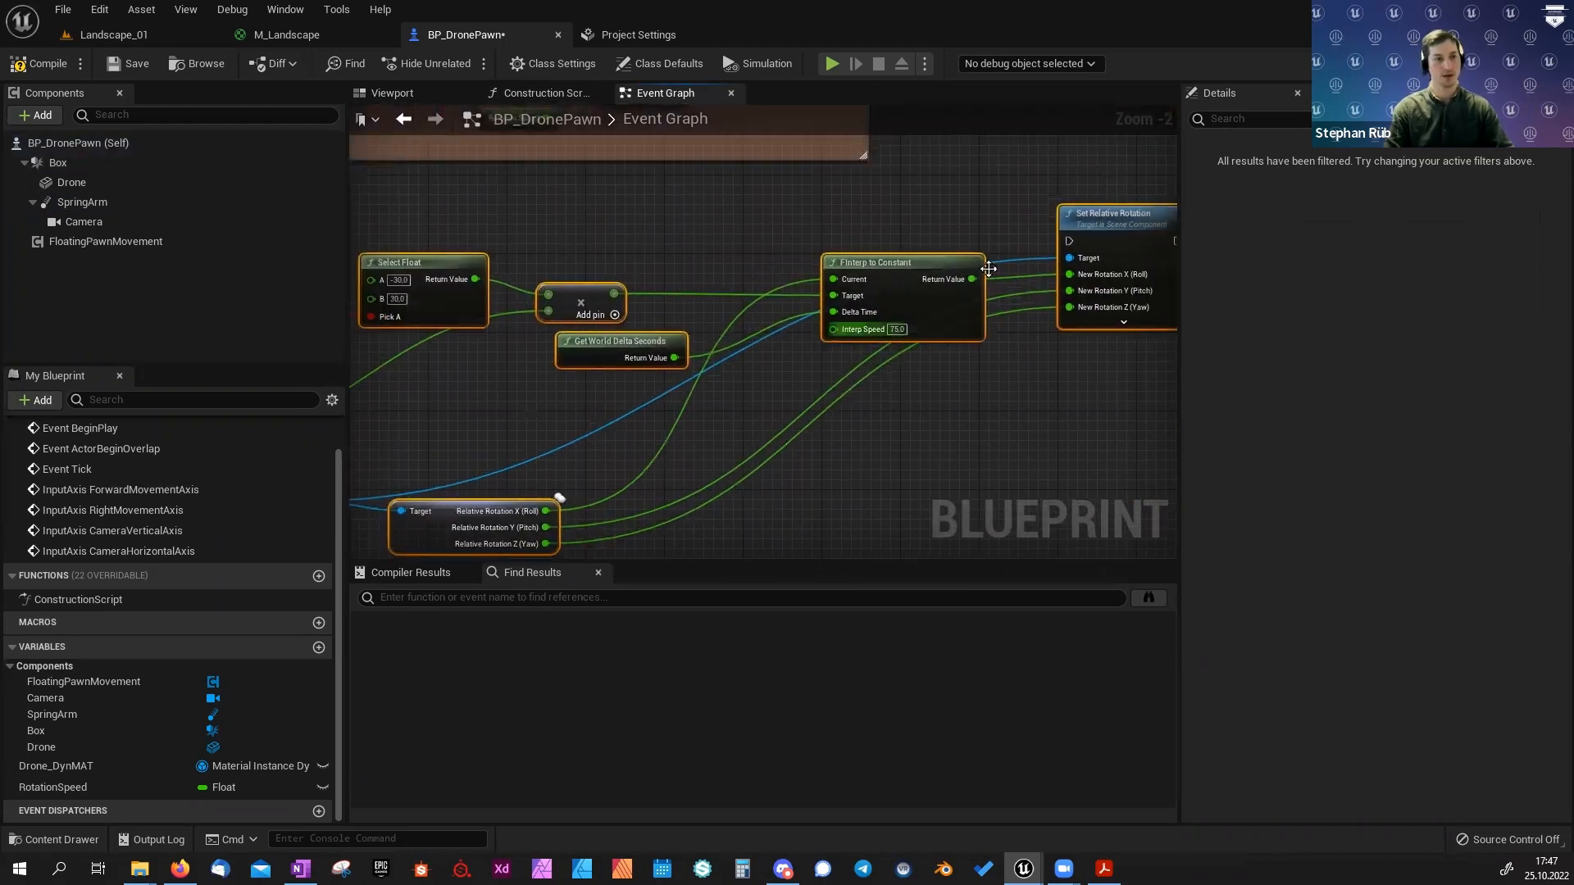
drag(1068, 240, 460, 299)
right_drag(975, 406, 375, 363)
right_drag(868, 428, 1107, 310)
scroll(814, 400, down, 1)
right_drag(814, 400, 666, 409)
Move Set Relative Rotation and the group from the less-than node to FInterp to Constant slightly down to tidy the layout.
click(1005, 264)
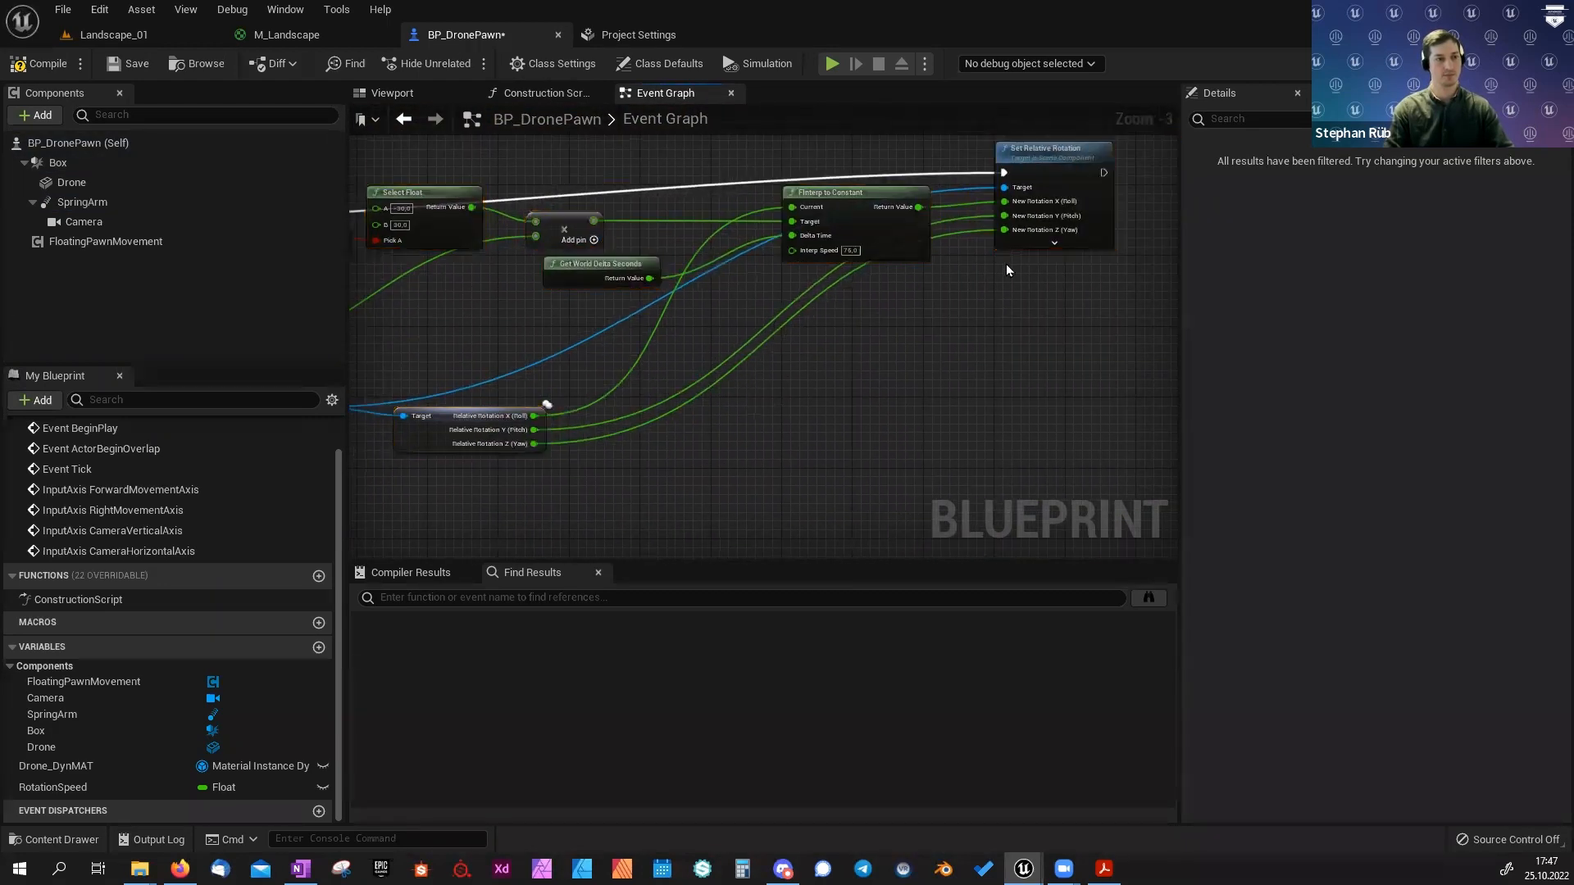
drag(1051, 164, 1061, 195)
right_drag(837, 313, 1089, 334)
drag(509, 202, 1077, 352)
drag(1094, 242, 1036, 284)
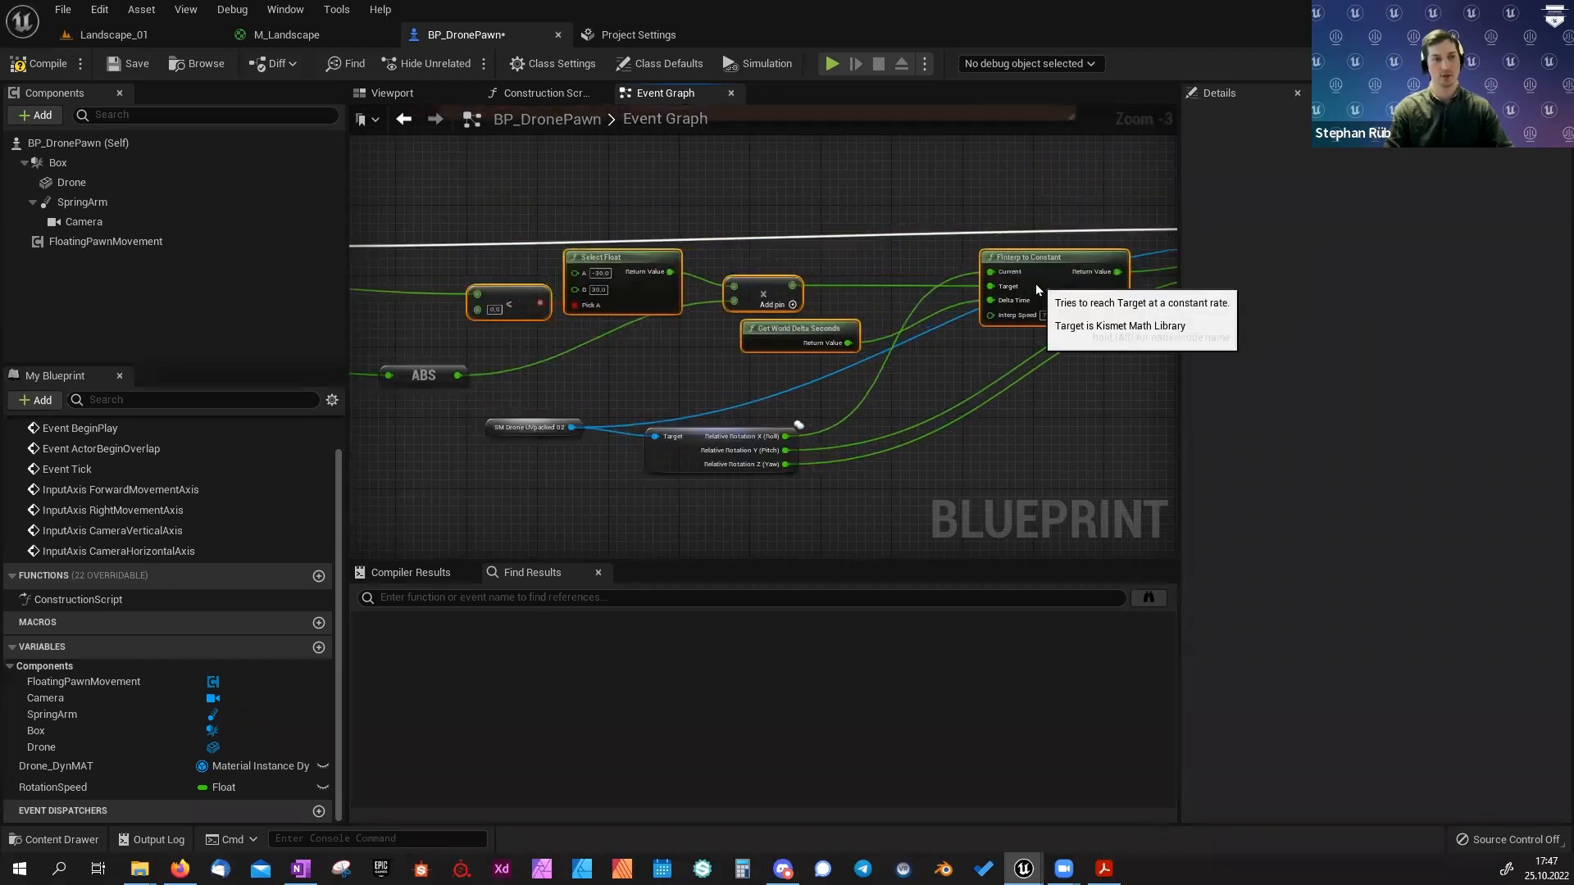
Examine how the ForwardMovementAxis value passes through the less-than comparison and Select Float to the multiply node.
right_drag(530, 364, 810, 372)
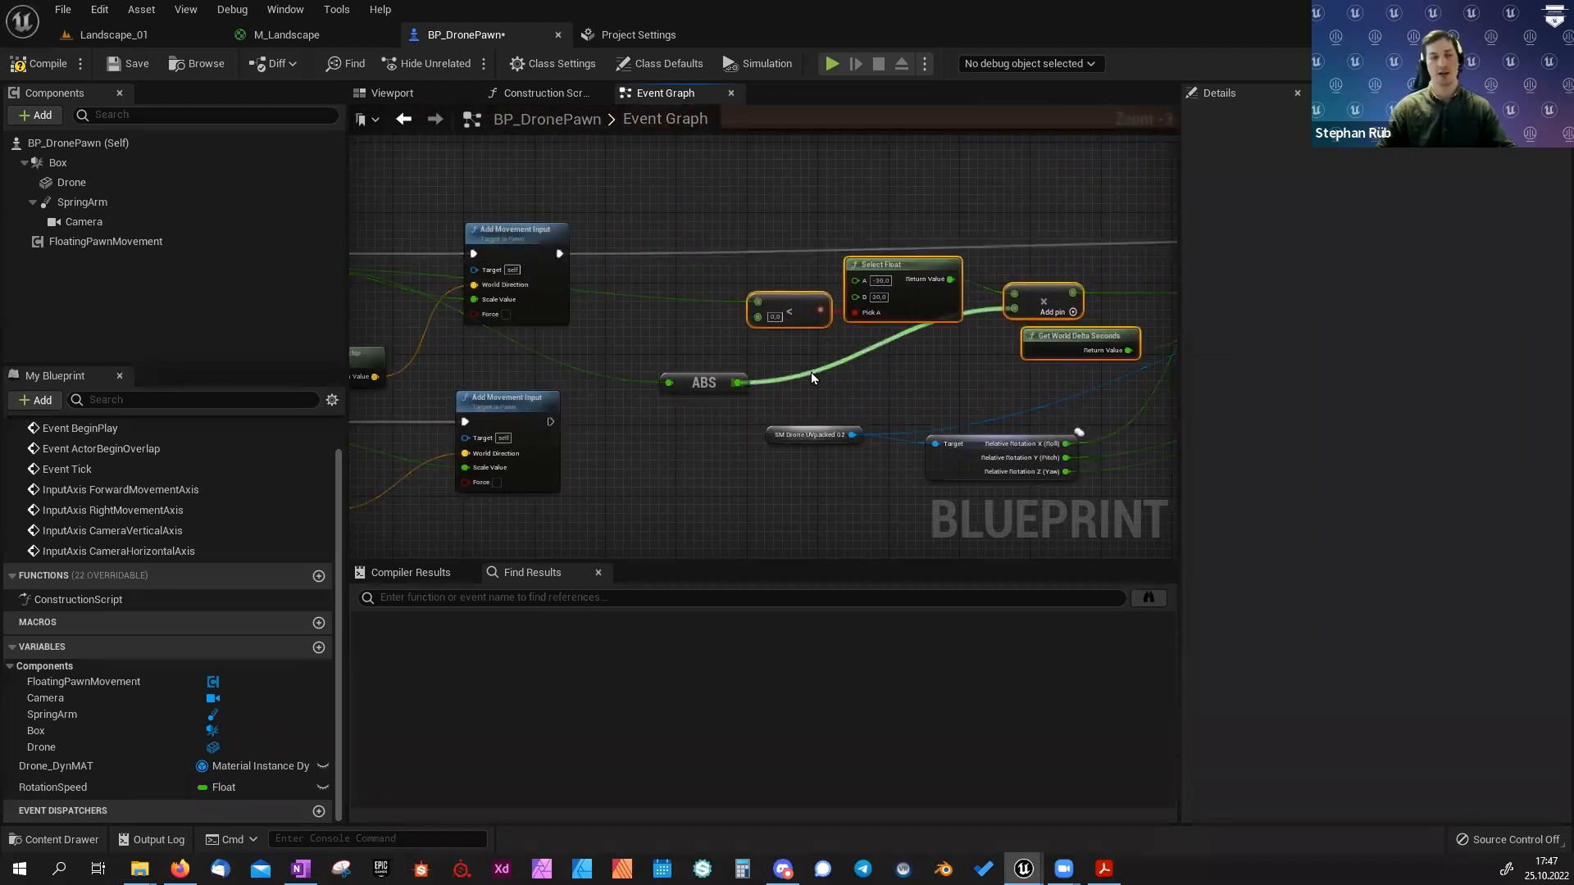
scroll(810, 372, up, 2)
right_drag(914, 363, 1148, 385)
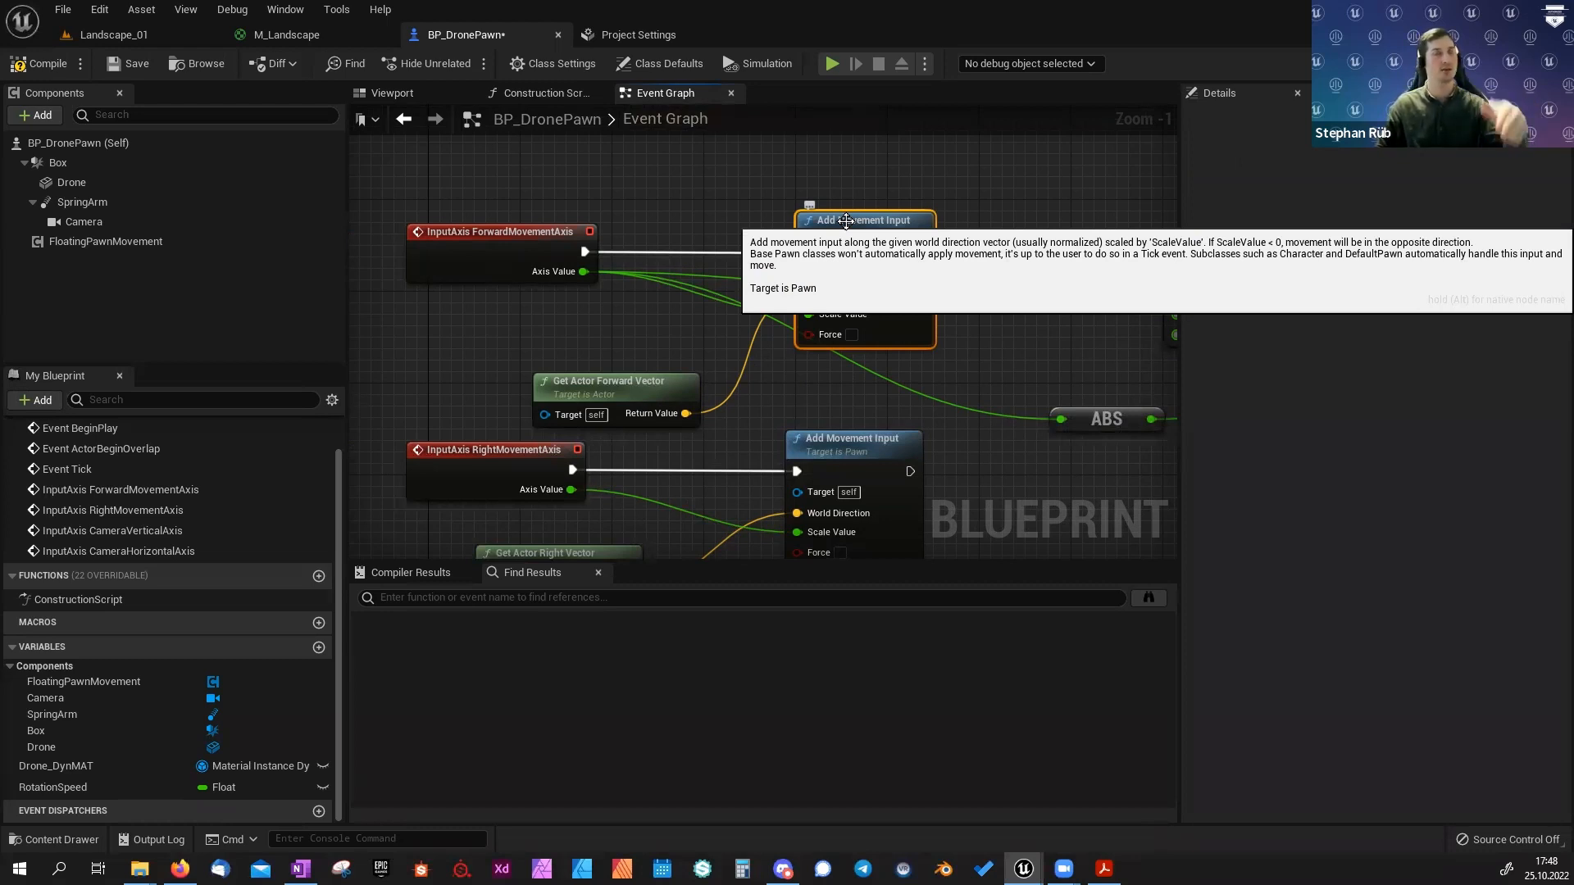
right_drag(1031, 368, 861, 320)
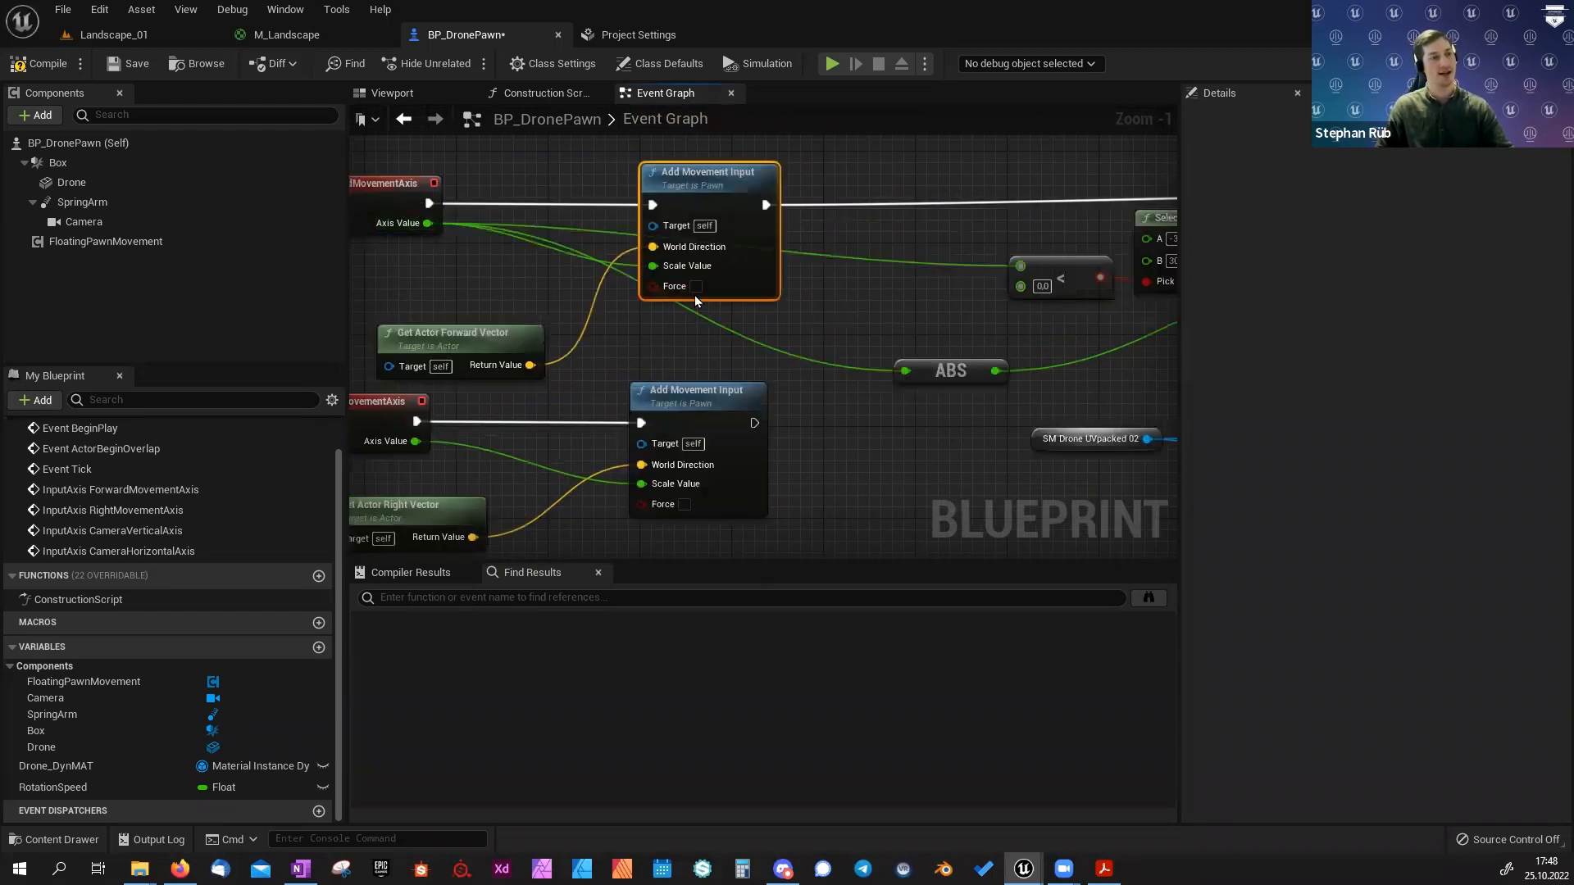
right_drag(872, 334, 595, 344)
click(827, 302)
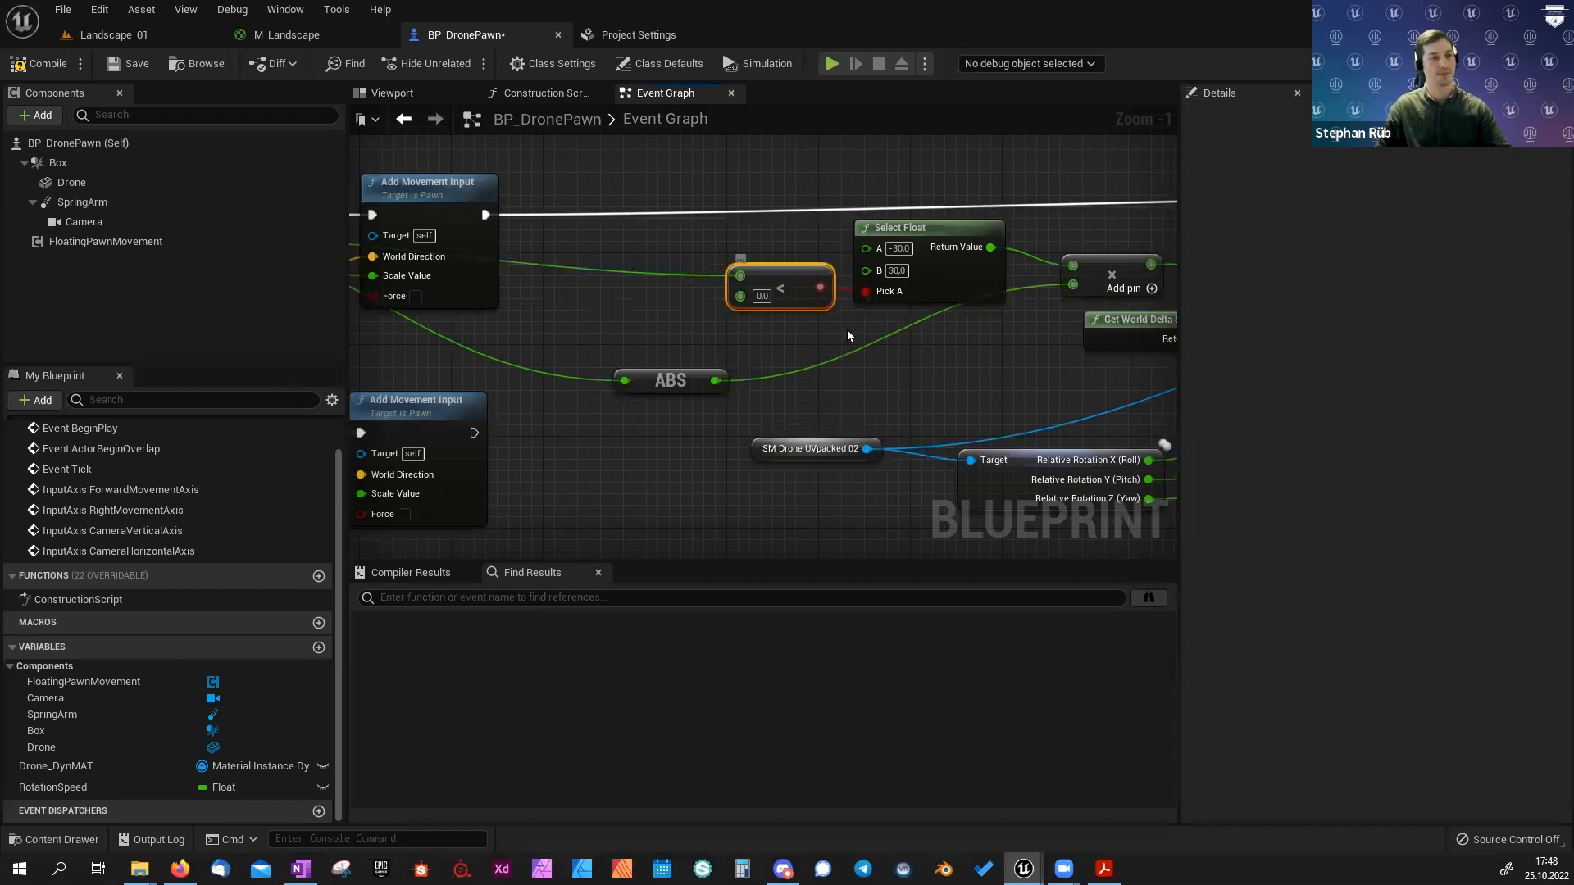
right_drag(848, 329, 829, 338)
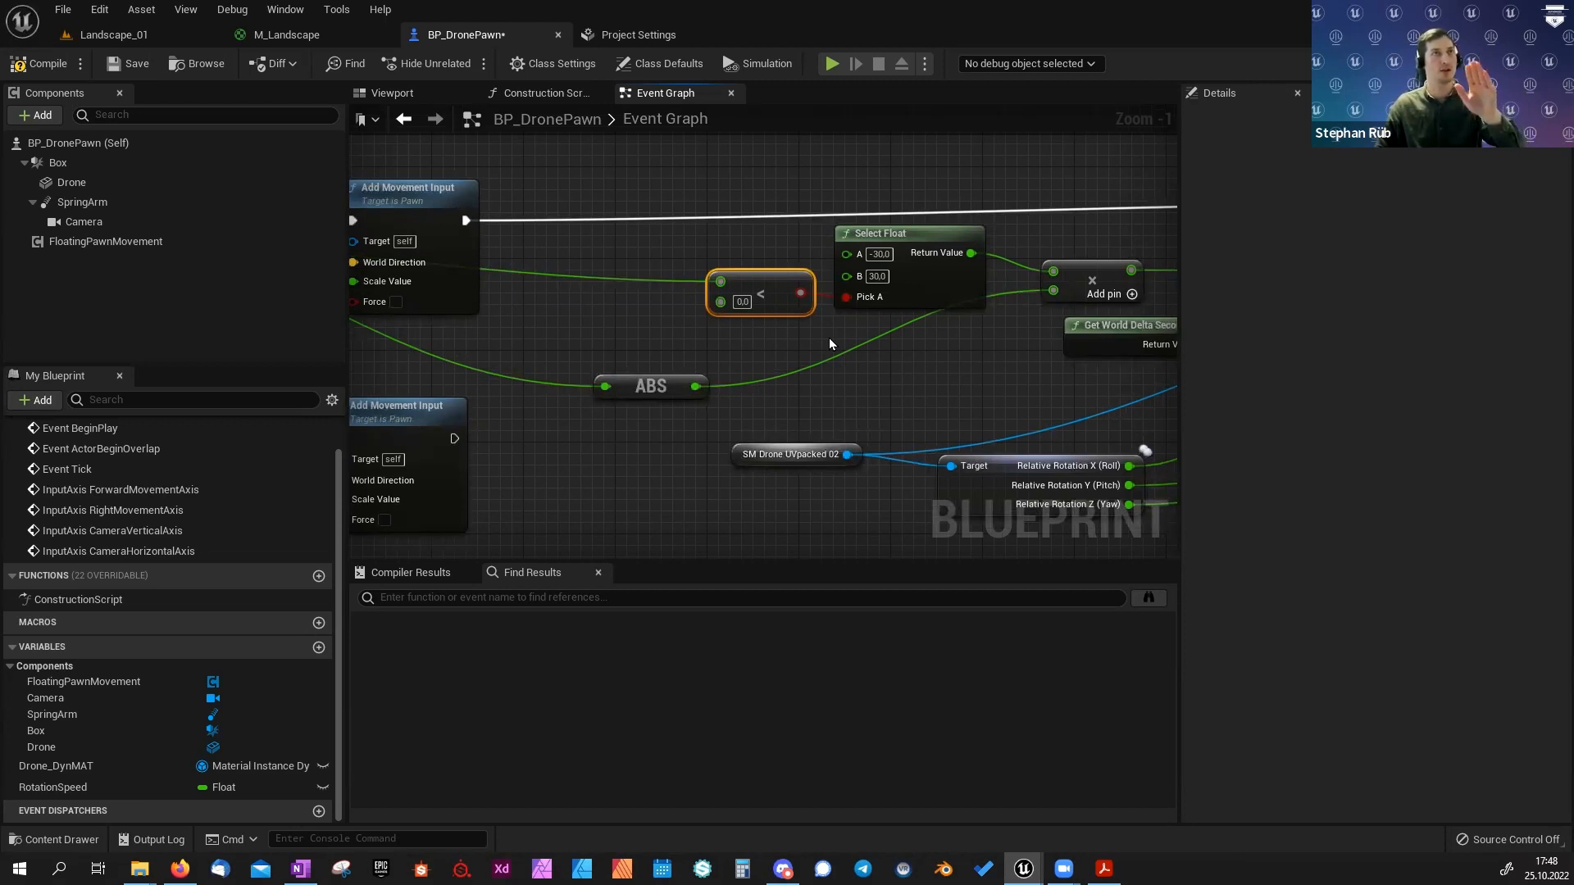
right_drag(832, 307, 749, 305)
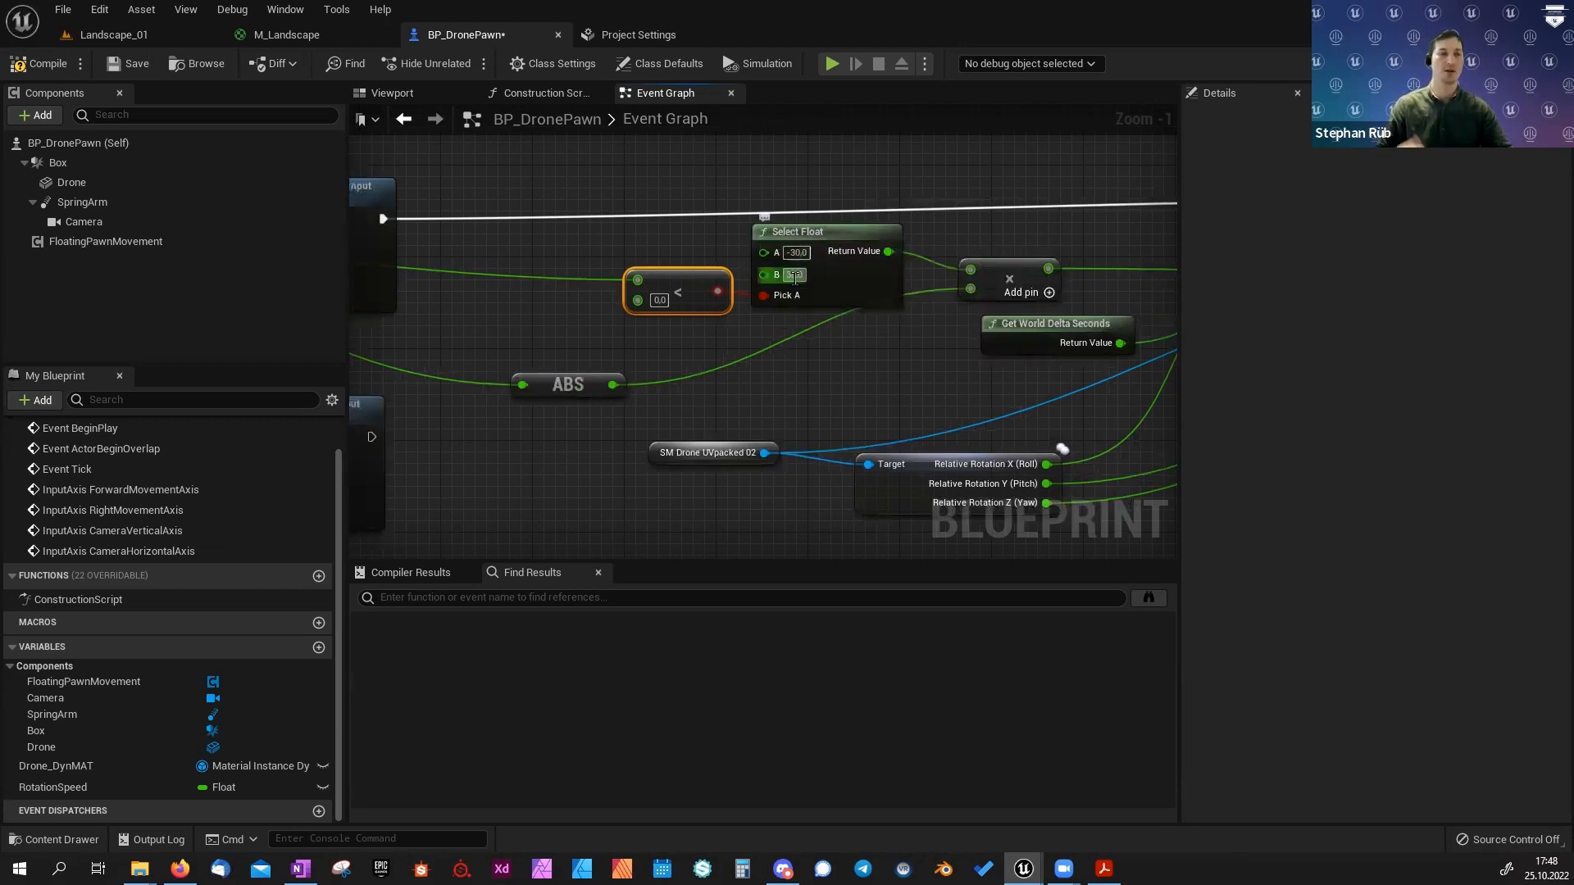
right_drag(820, 333, 745, 344)
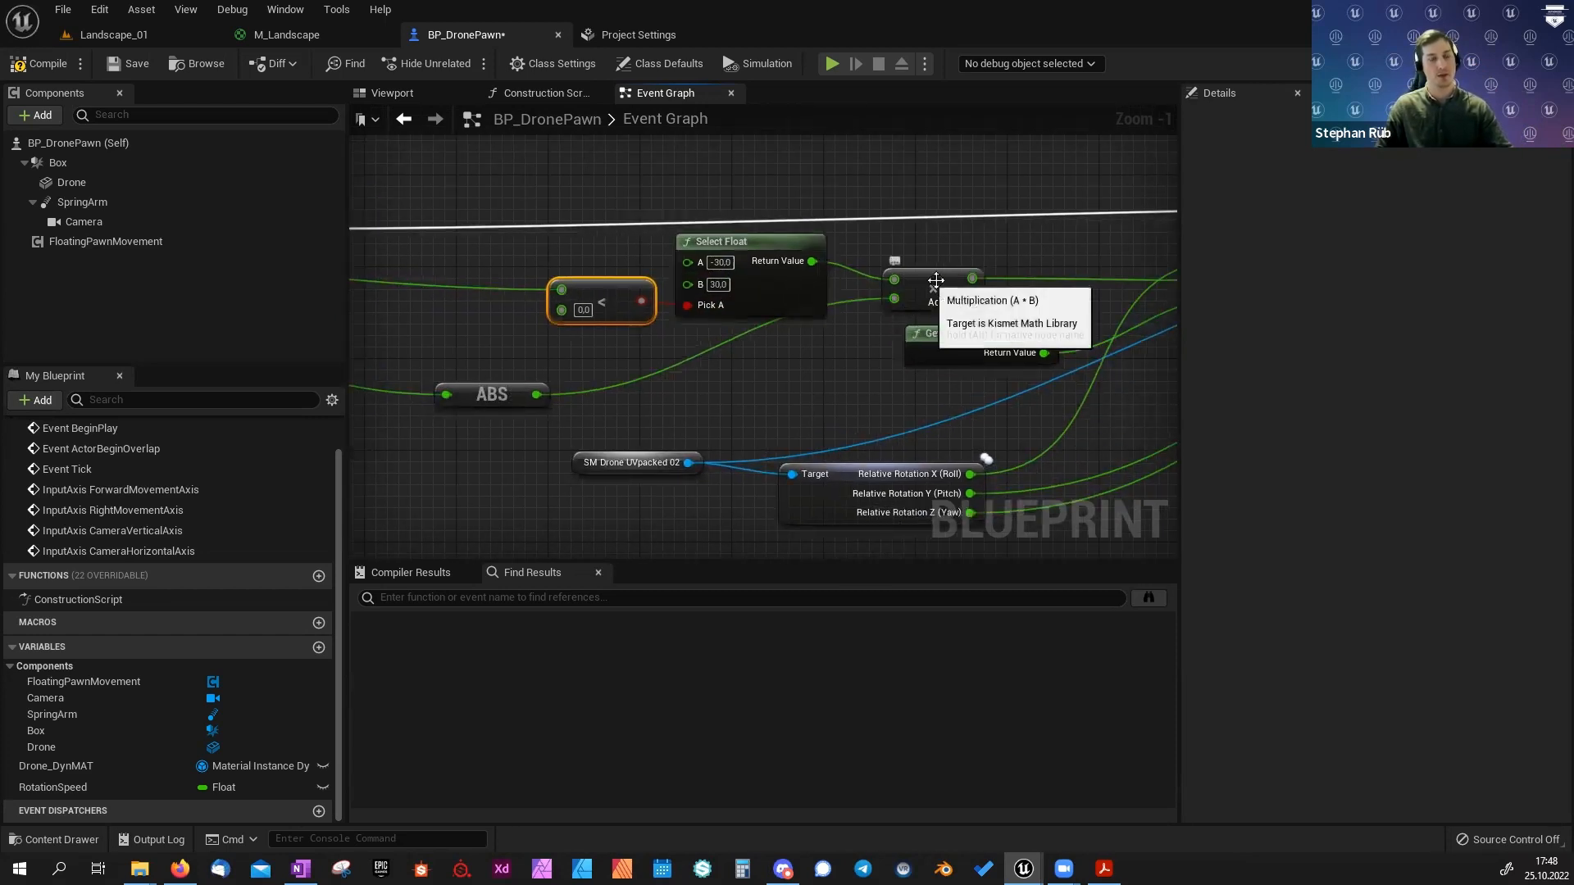
Examine the ABS, multiply and Relative Rotation nodes, and how FInterp to Constant feeds Set Relative Rotation.
right_drag(656, 376, 898, 357)
drag(614, 343, 809, 398)
right_drag(628, 360, 173, 334)
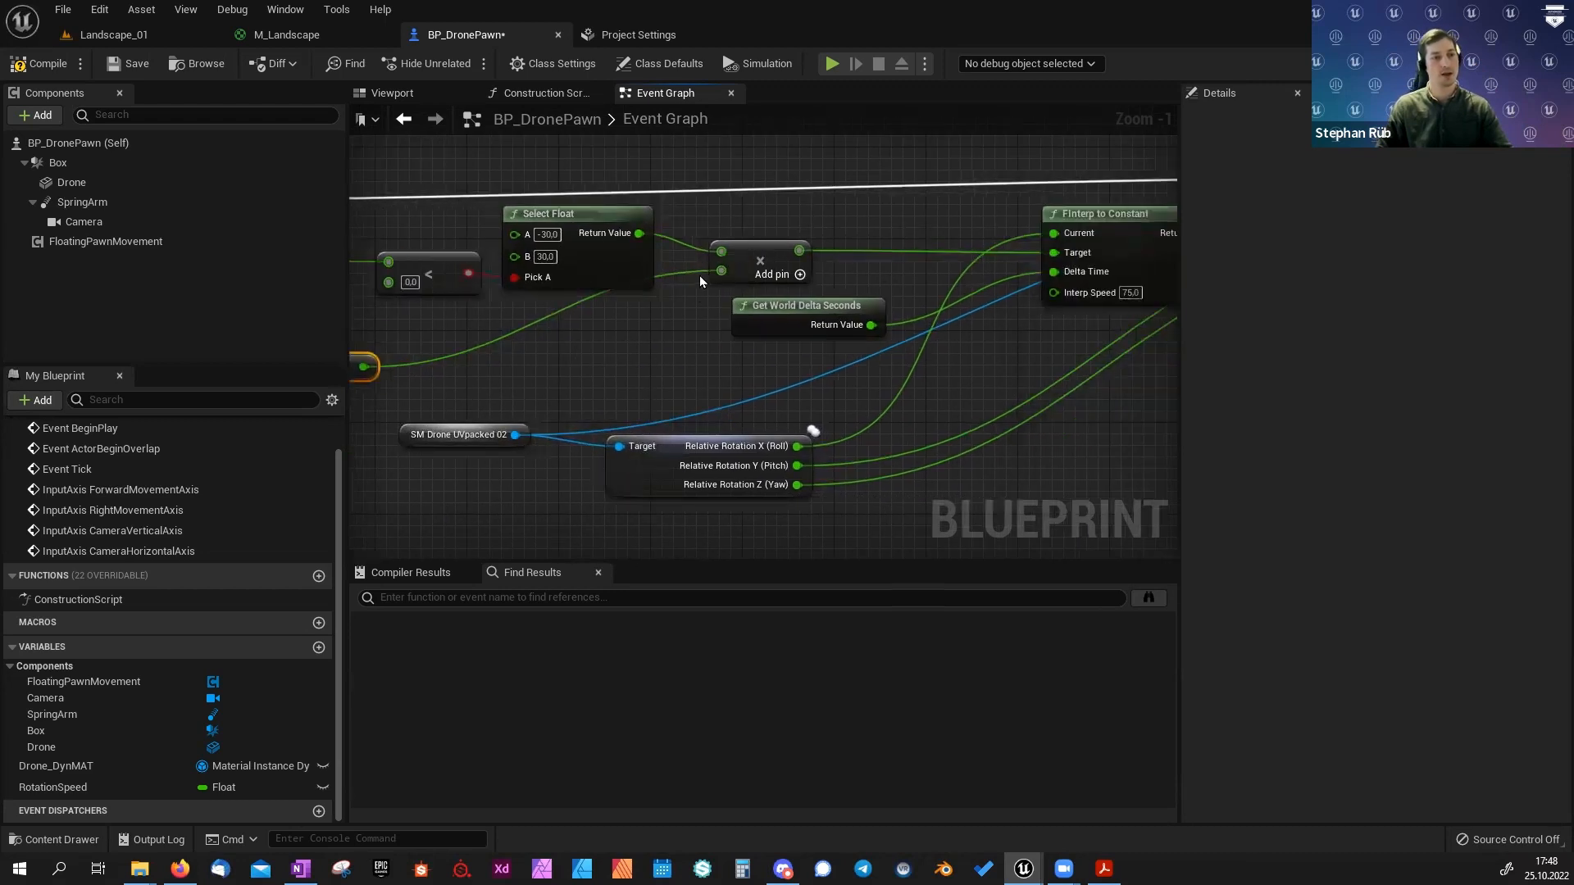
right_drag(735, 236, 663, 221)
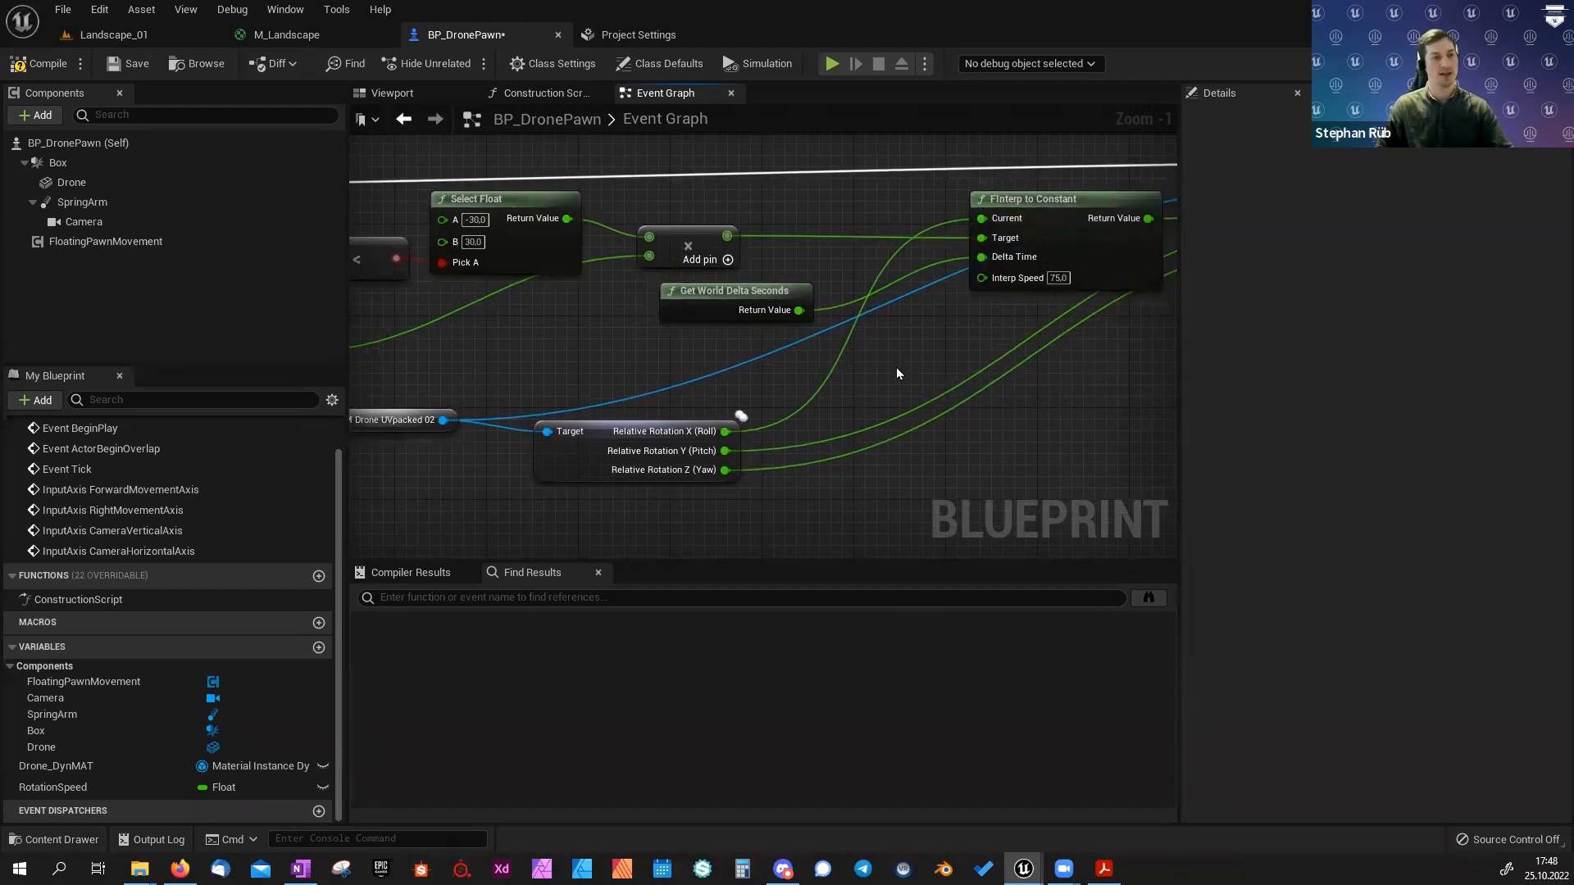
right_drag(896, 374, 936, 352)
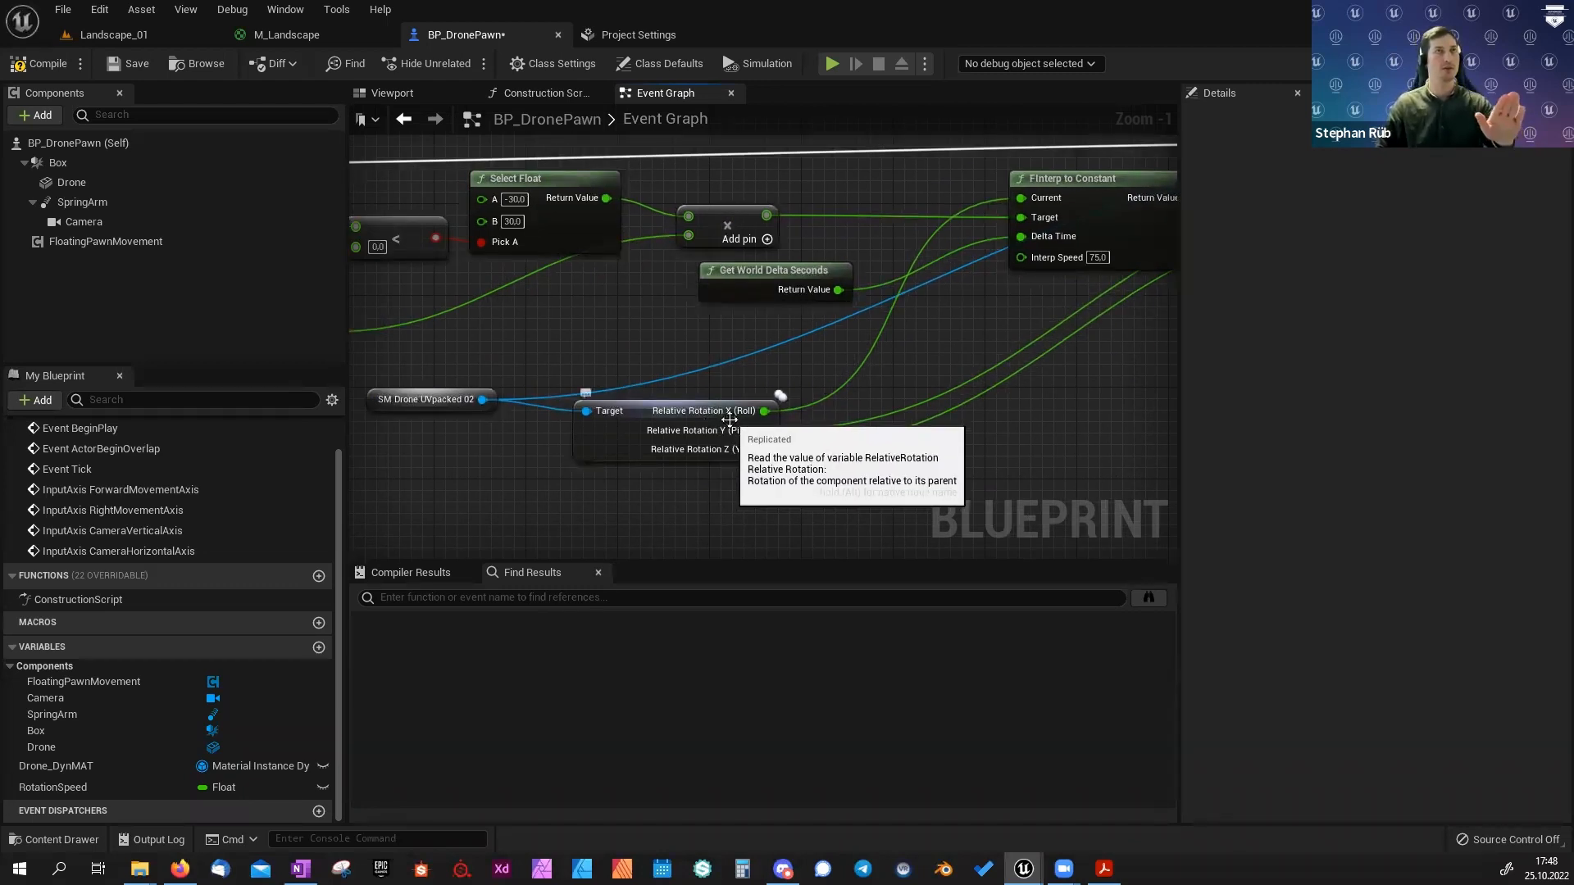
right_drag(887, 345, 917, 382)
right_drag(818, 354, 675, 403)
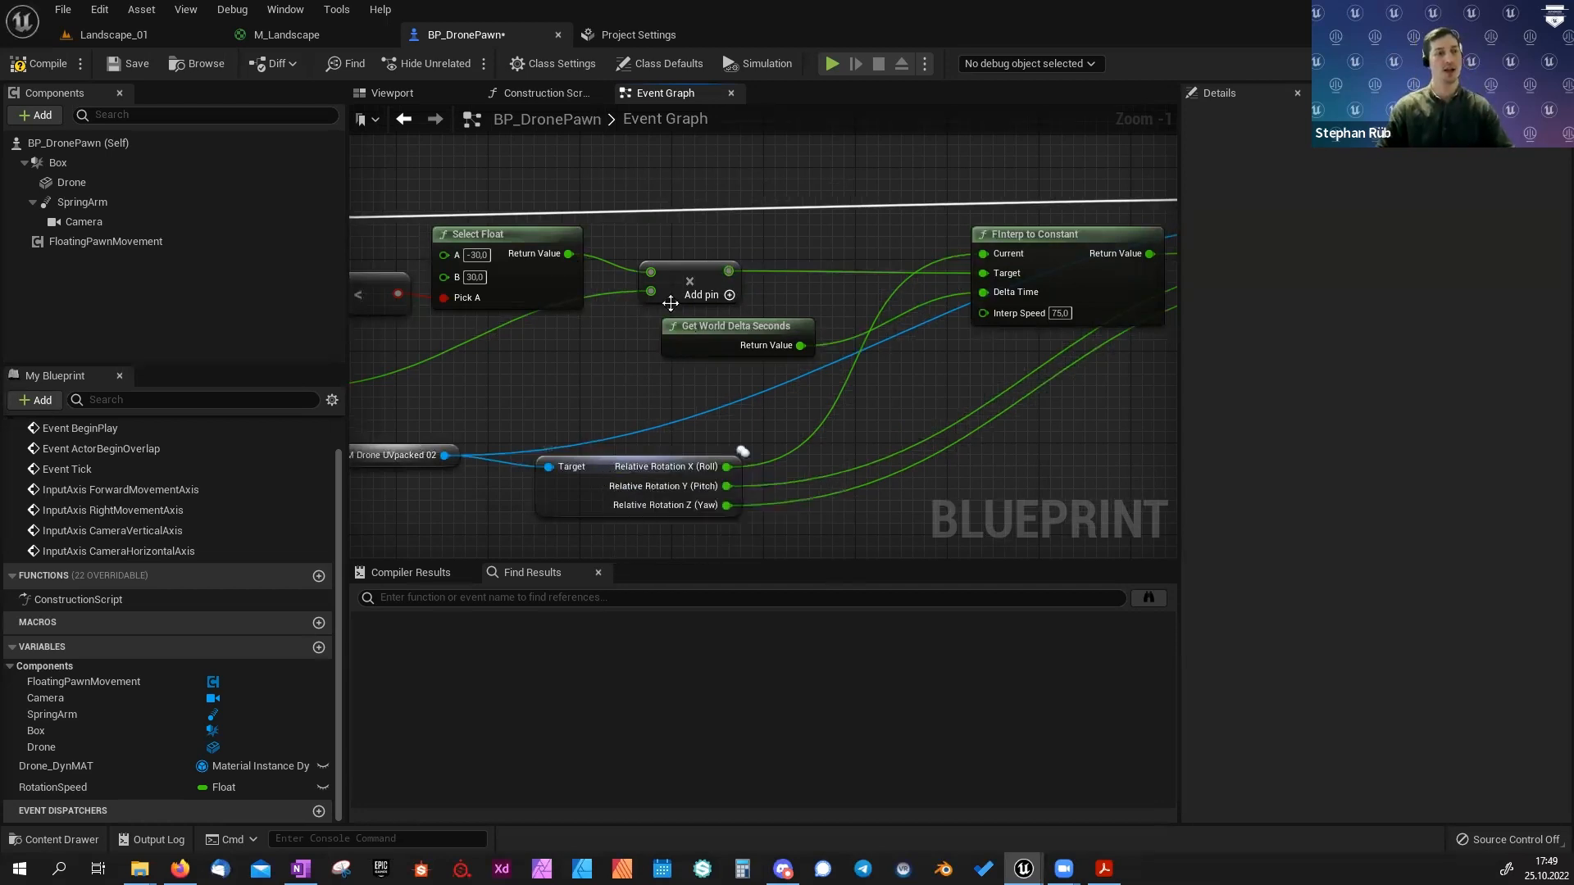
right_drag(636, 364, 733, 366)
right_drag(927, 387, 620, 399)
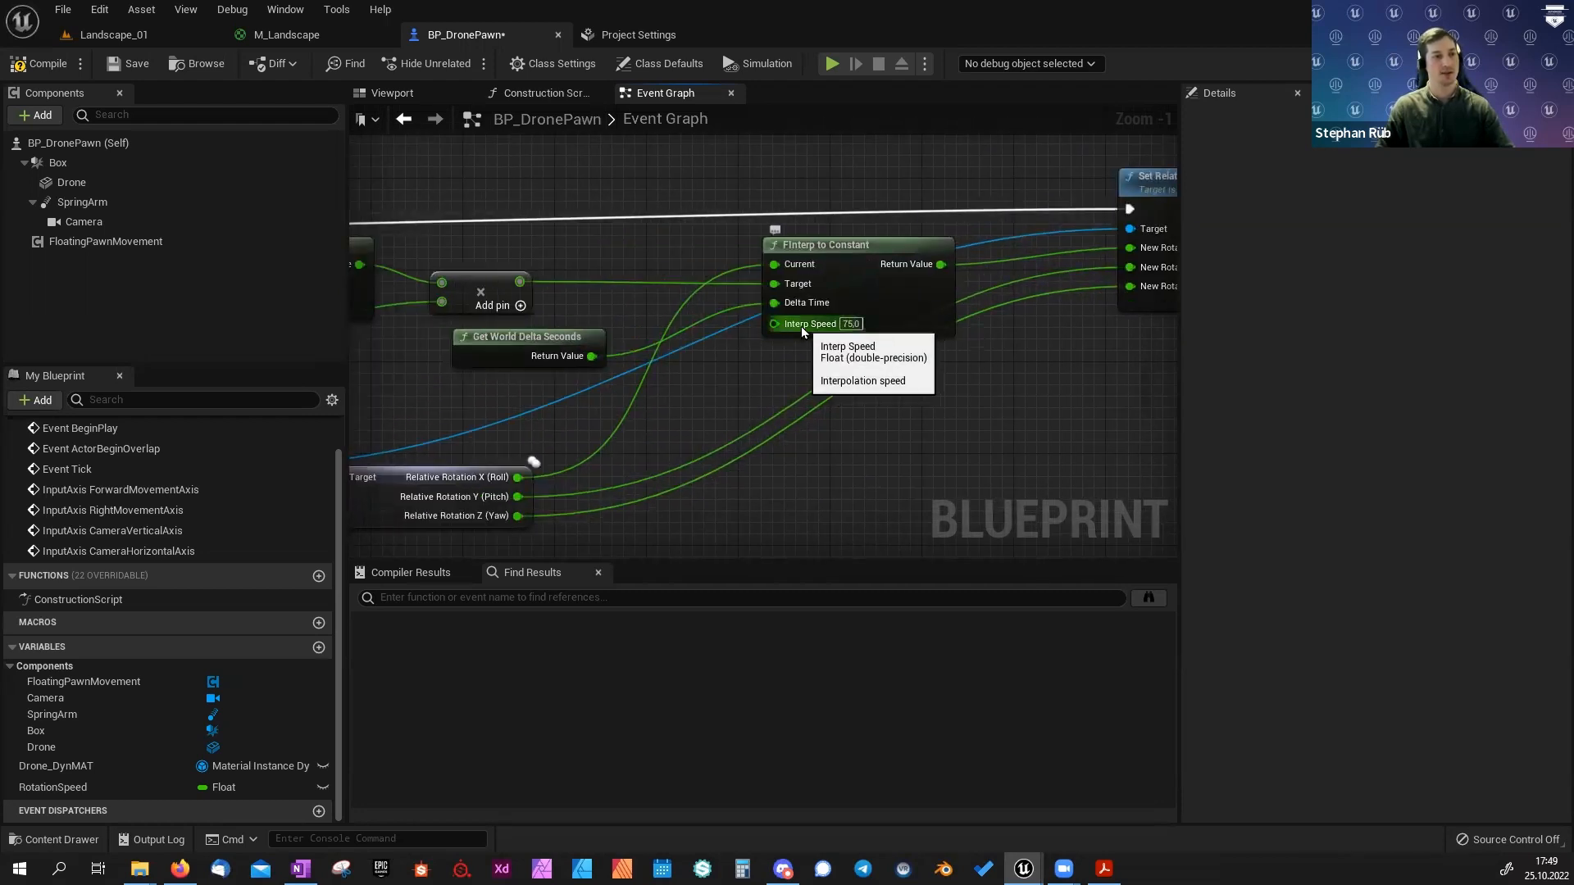
right_drag(829, 440, 662, 474)
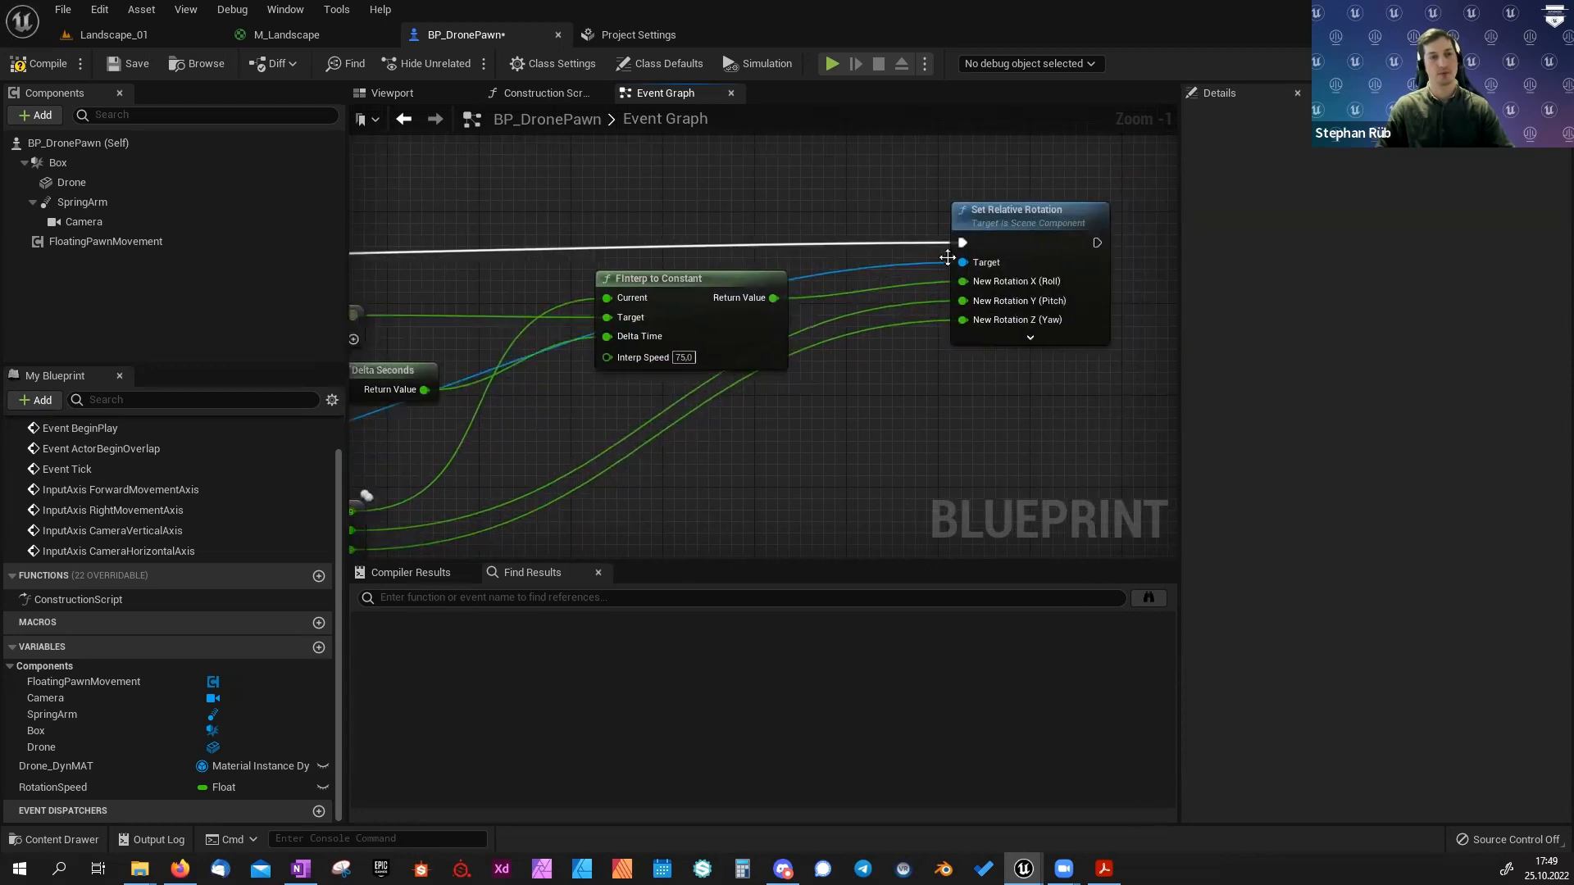
click(1005, 223)
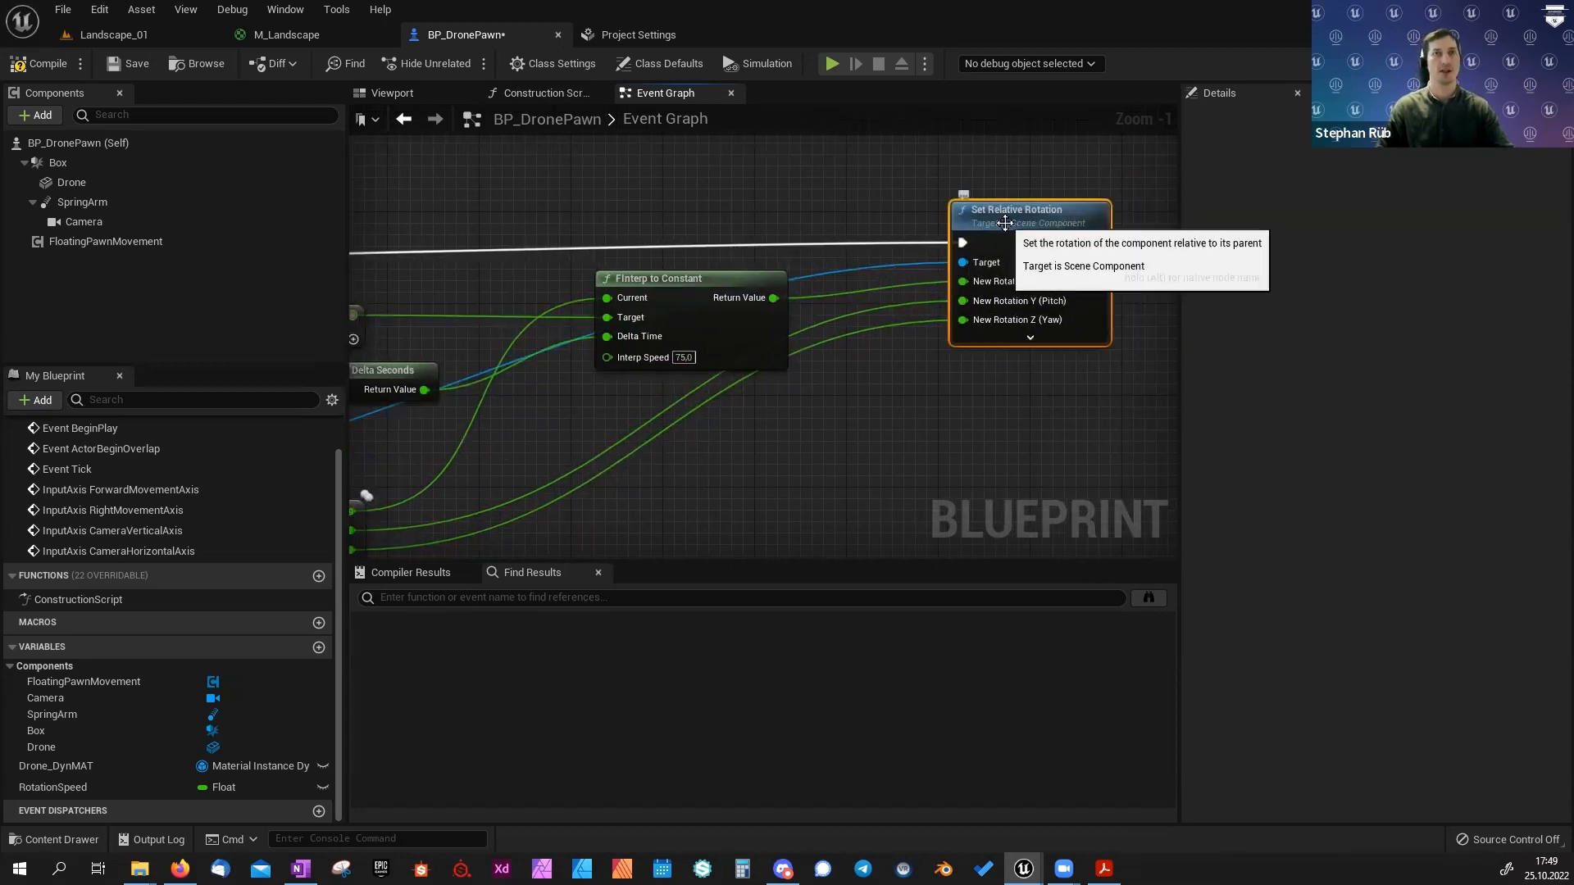
Compile BP_DronePawn and locate the SM Drone UVpacked 02 reference in the tilt nodes.
click(13, 61)
right_drag(626, 377, 829, 322)
scroll(831, 327, down, 2)
right_drag(755, 380, 974, 361)
scroll(651, 456, up, 2)
Replace the SM Drone UVpacked 02 reference with the Drone component, transferring its connections and deleting the old node.
click(591, 385)
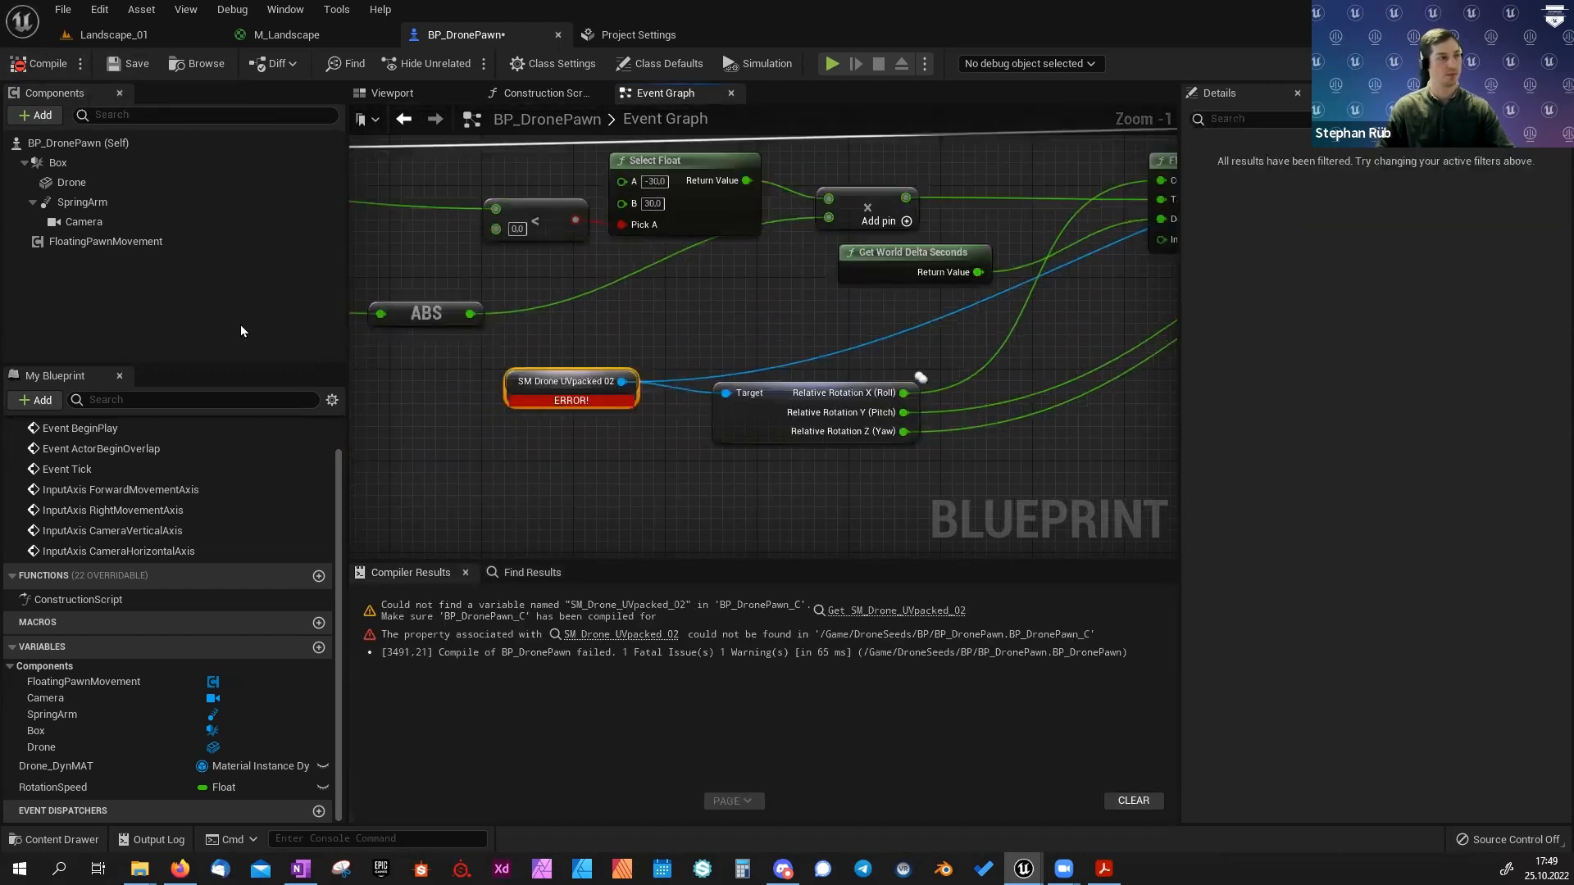
drag(72, 182, 533, 433)
ctrl+drag(619, 384, 573, 441)
mouse_move(511, 385)
mouse_down()
mouse_move(578, 418)
mouse_move(572, 328)
mouse_move(525, 373)
mouse_up()
key(Delete)
scroll(525, 373, down, 2)
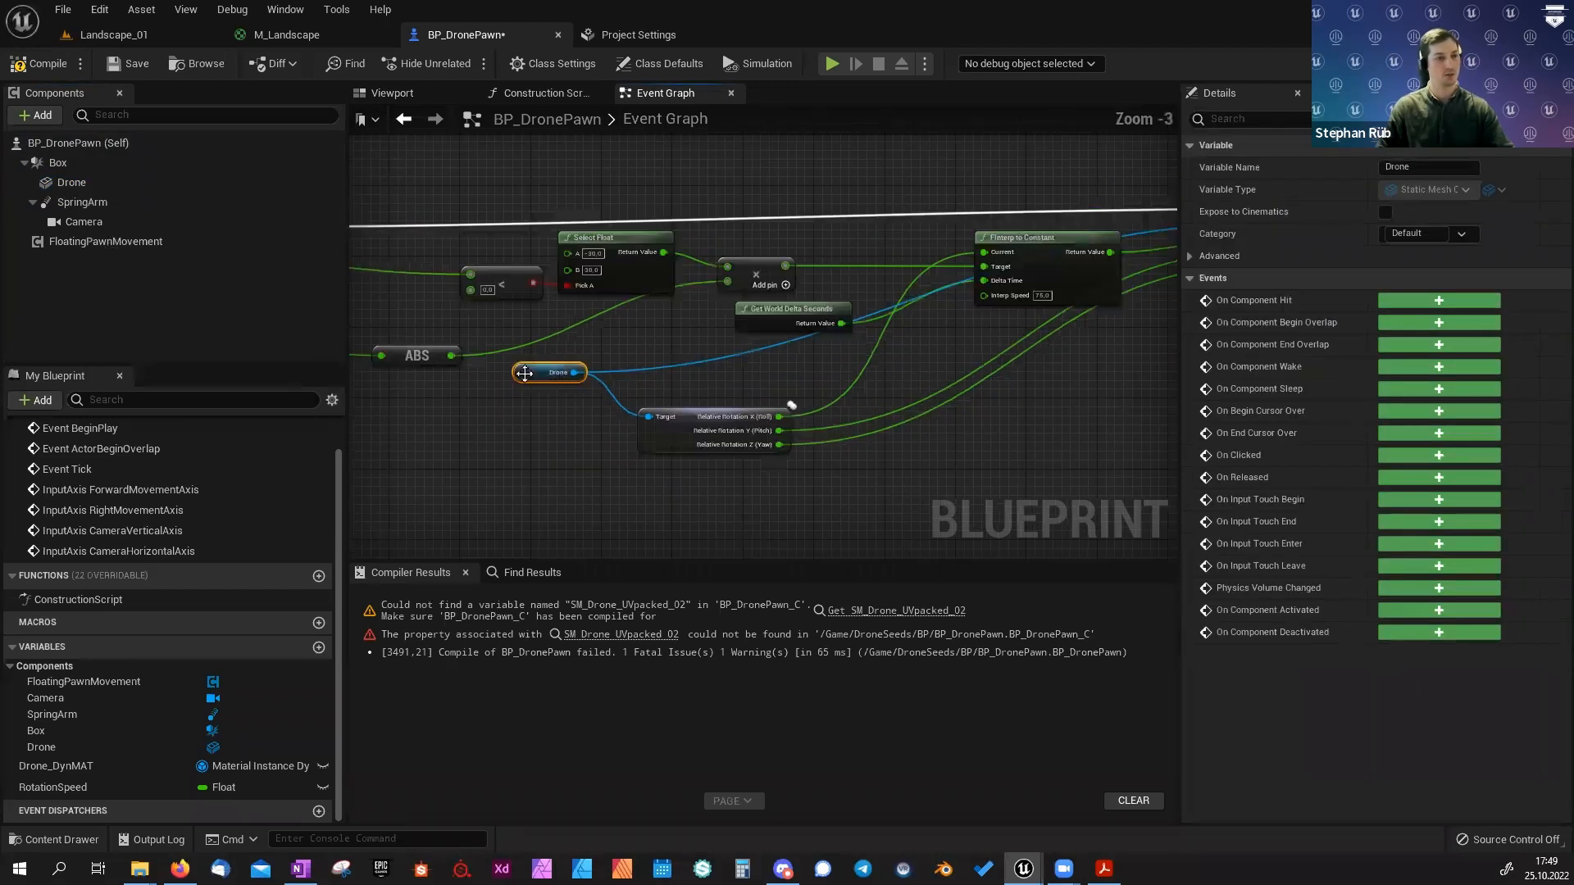
Recompile BP_DronePawn and start play-testing Landscape_01 to check the drone's tilt.
click(36, 65)
click(116, 37)
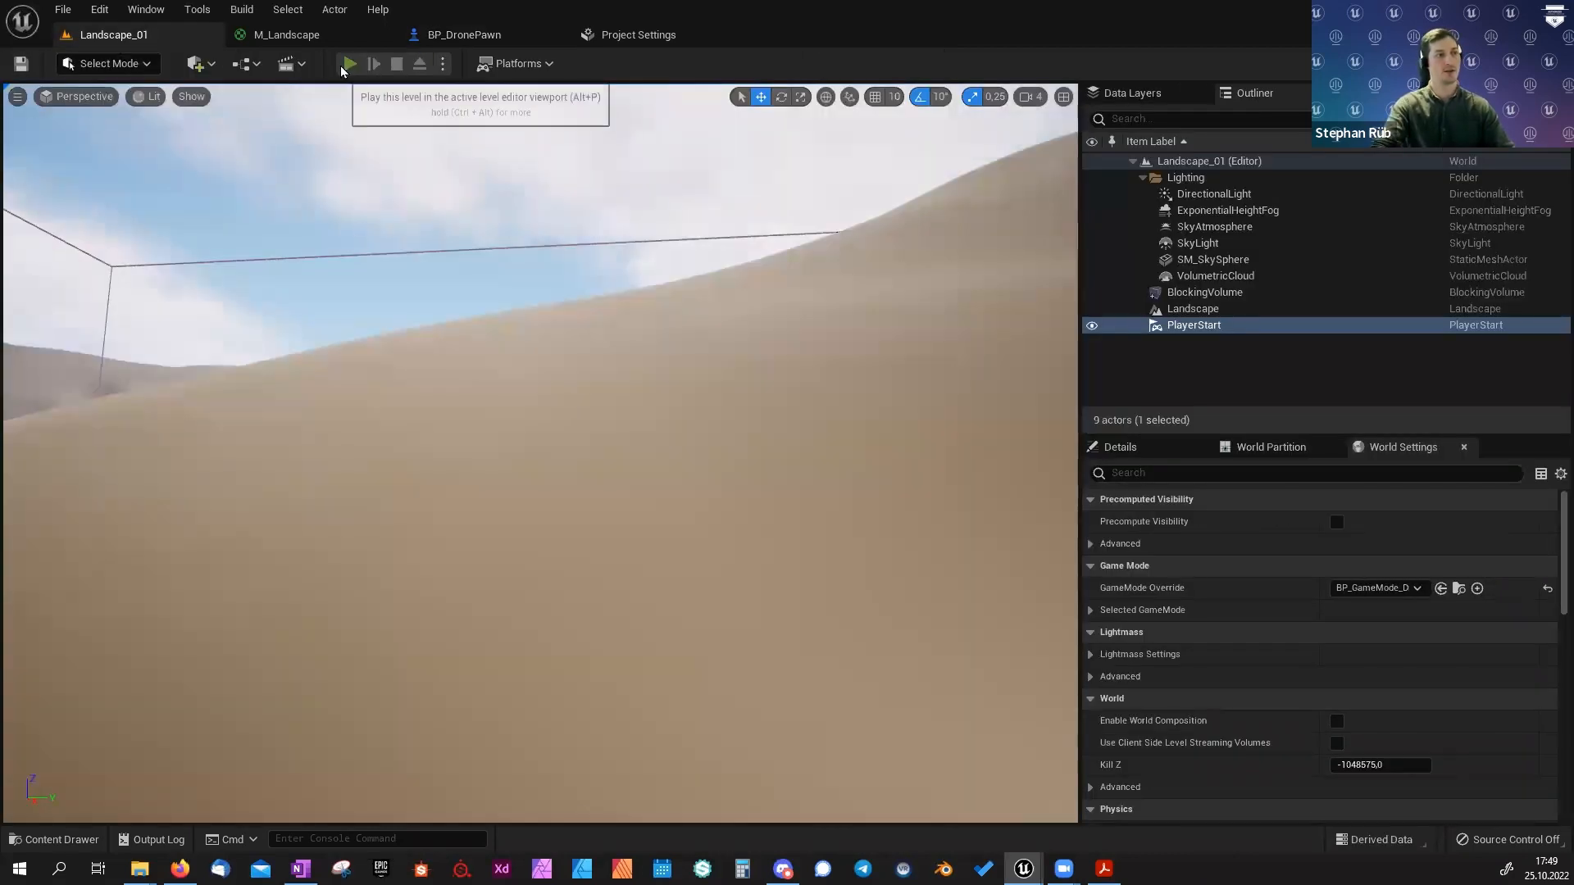
click(348, 64)
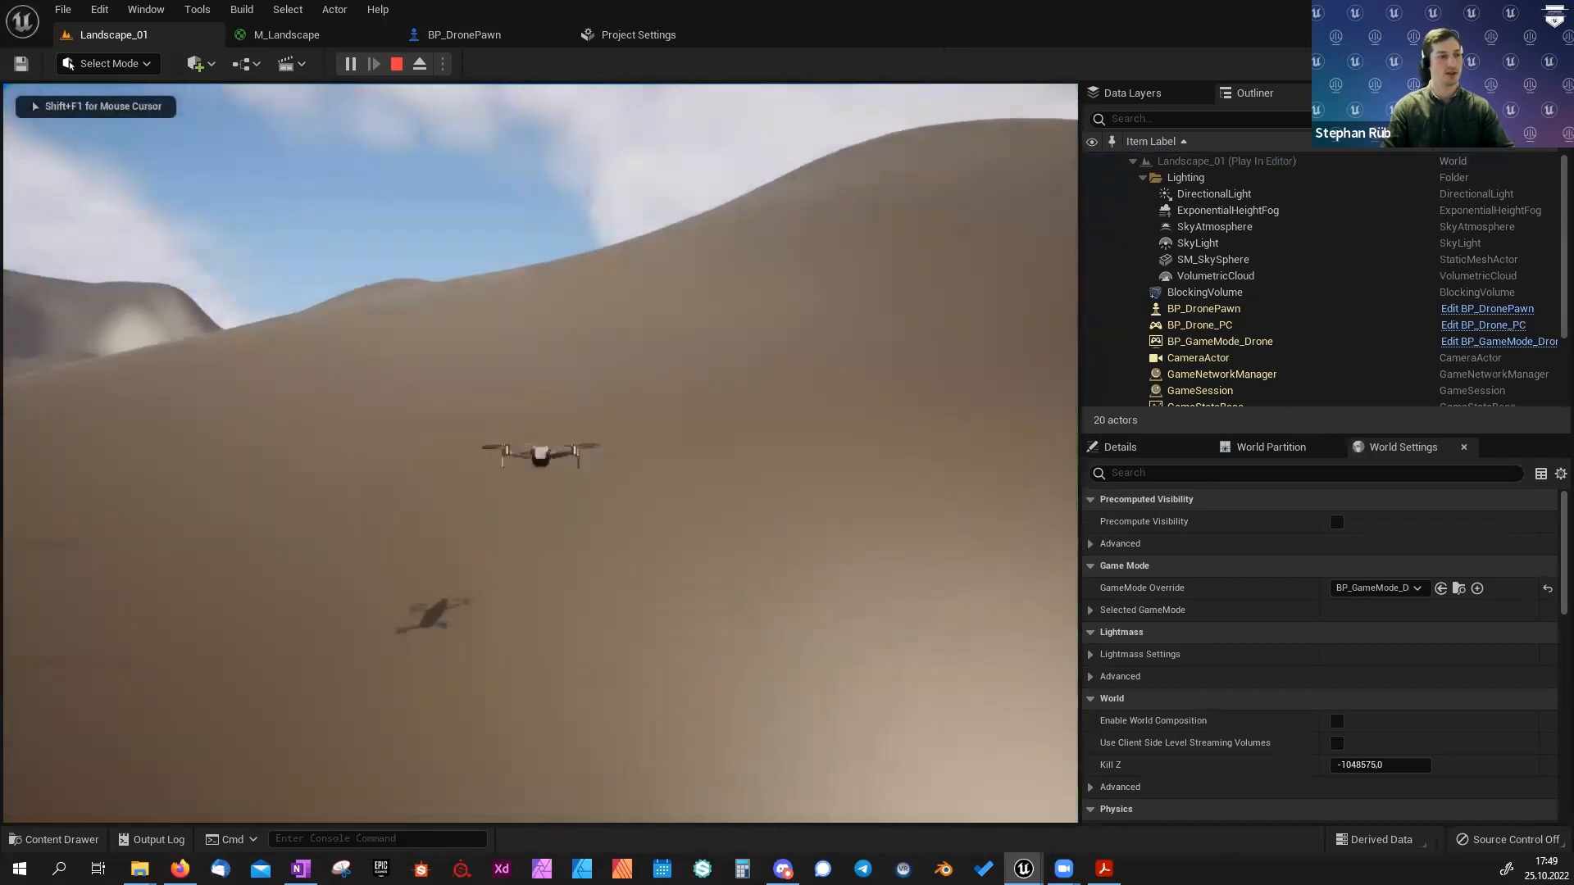
Fly the drone forward and backward over the landscape to check its tilt, and end the play test.
key(s)
key(w)
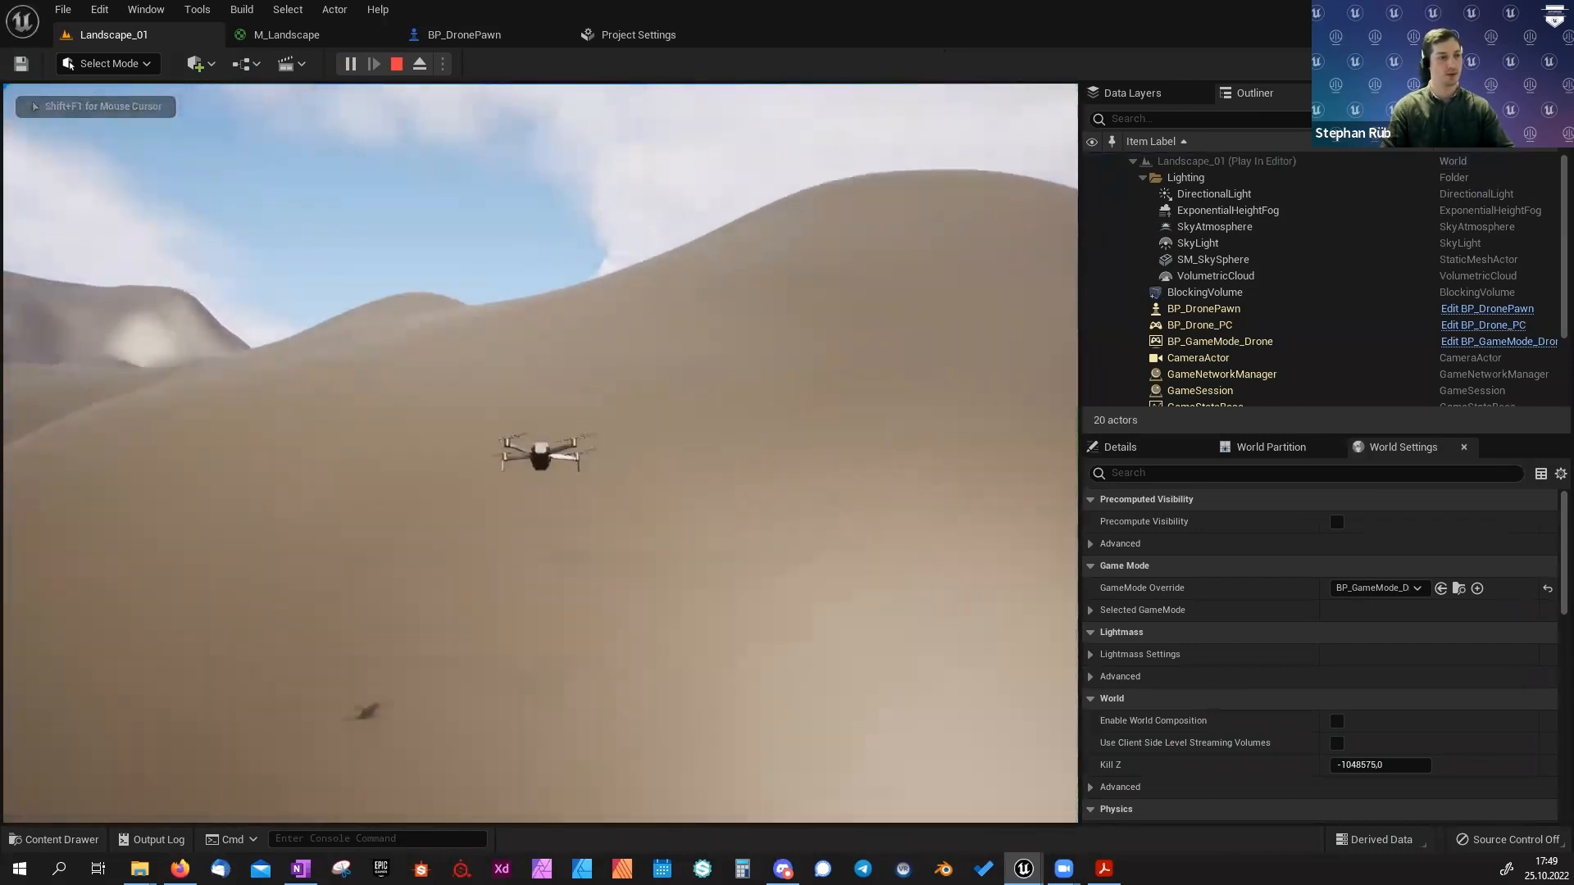
key(s)
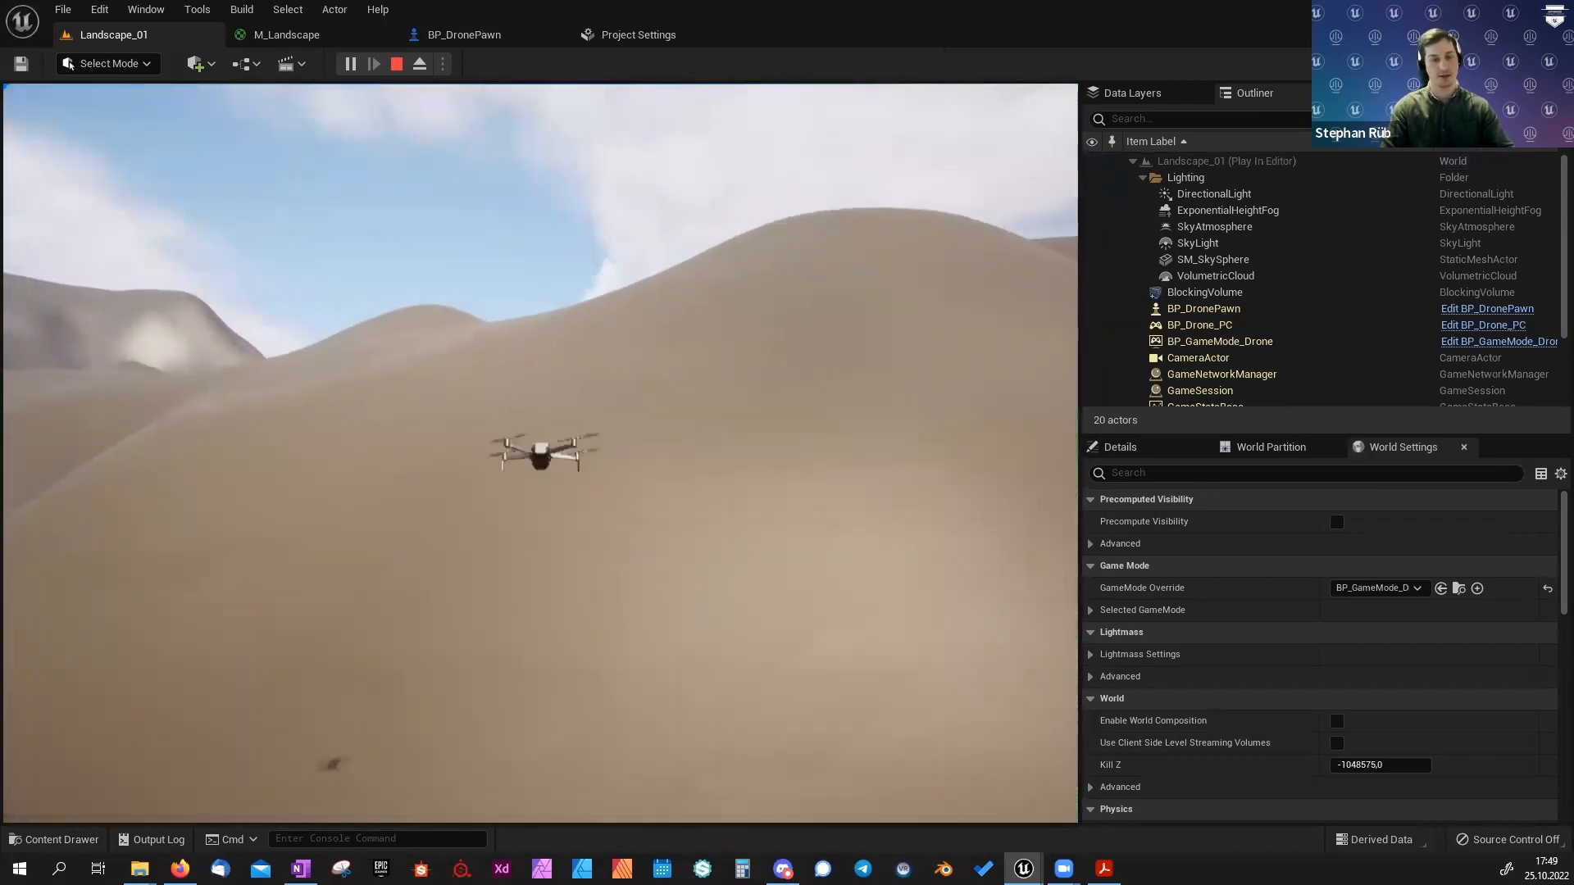
key(w)
key(s)
key(s)
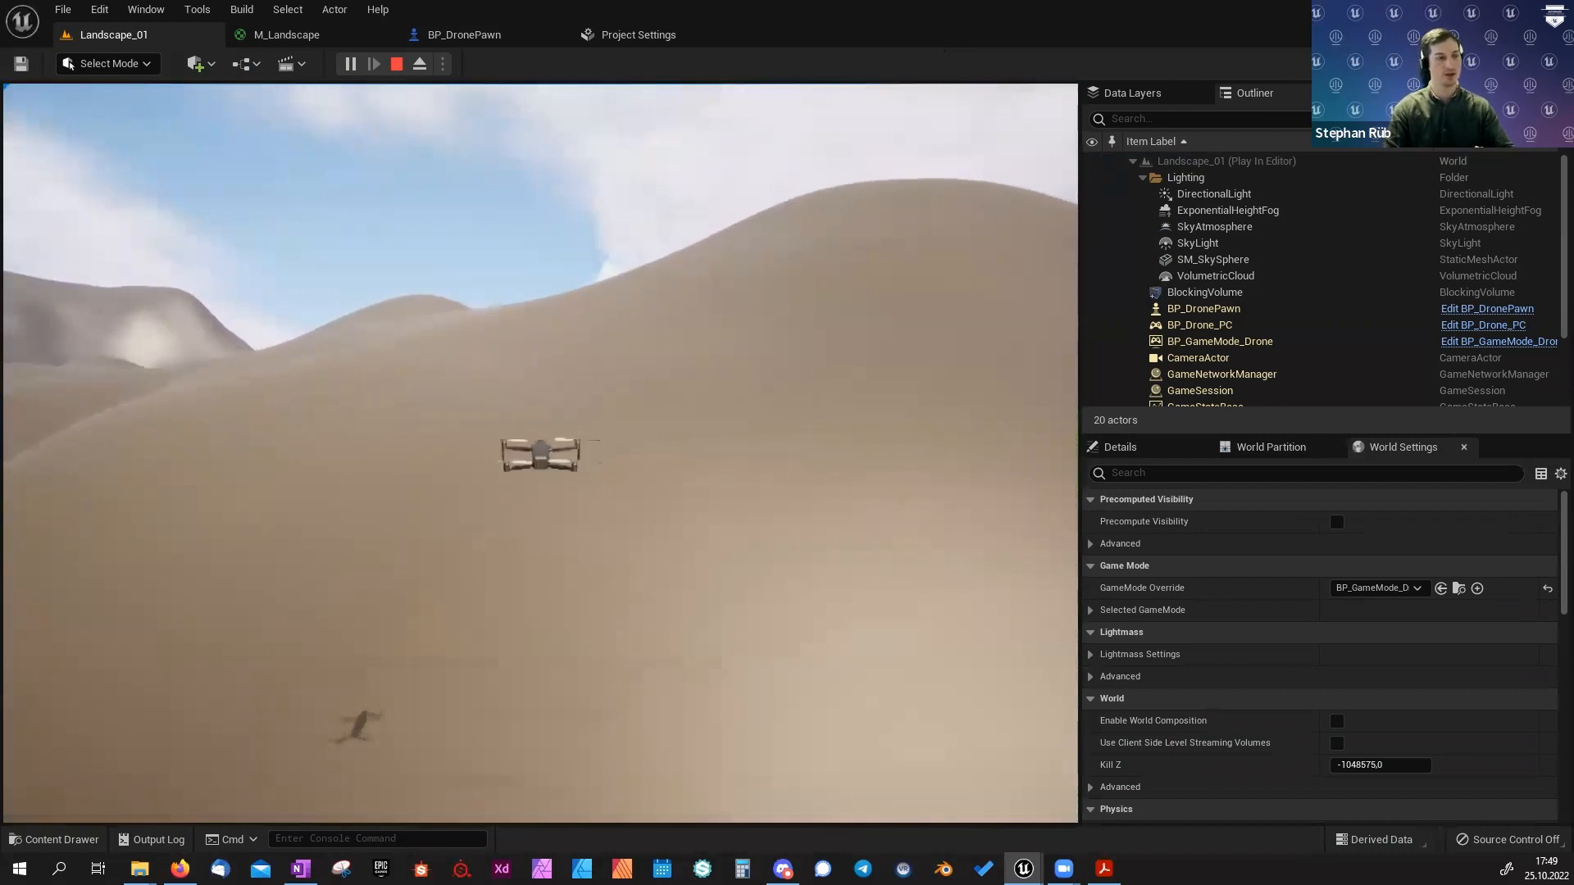
key(w)
key(s)
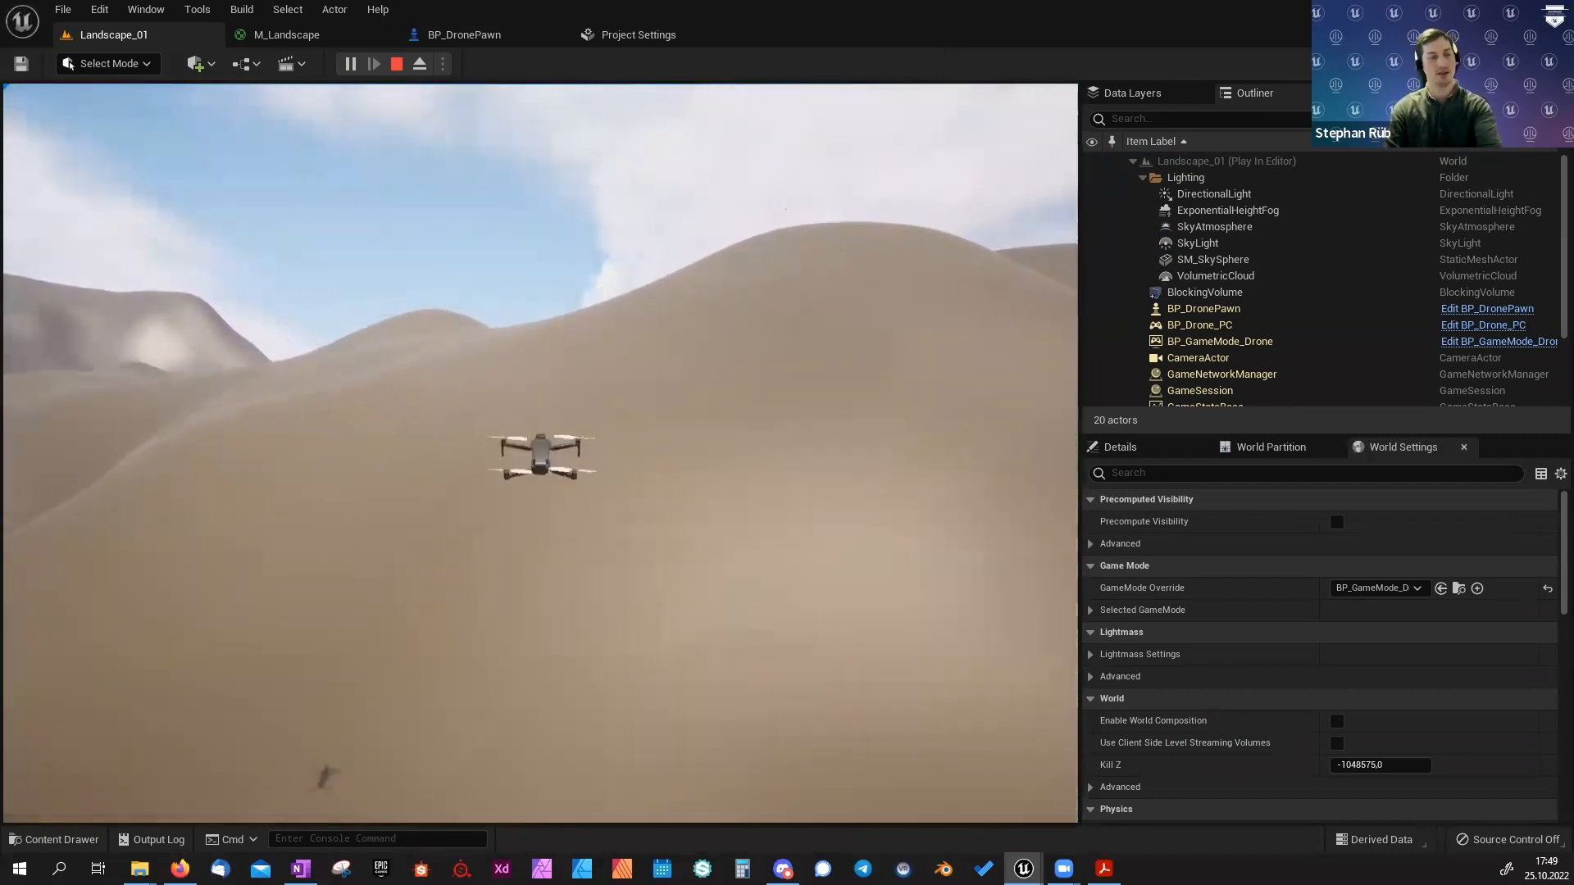
key(w)
key(s)
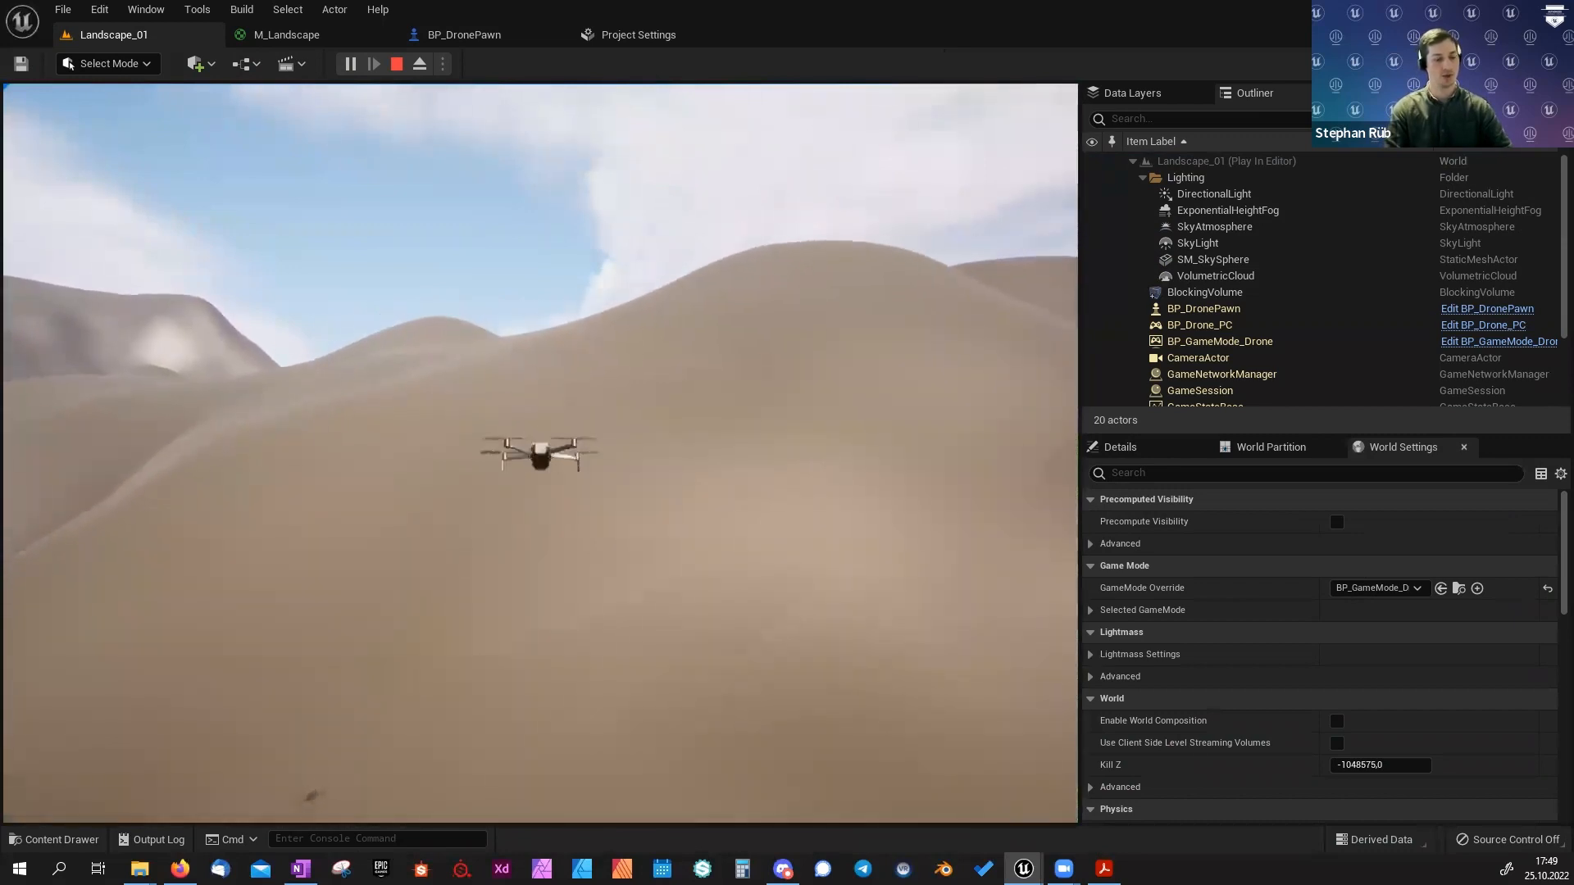
key(Escape)
In the BP_DronePawn event graph, move the RightMovementAxis nodes lower and paste a copy of the tilt nodes beside them.
click(464, 34)
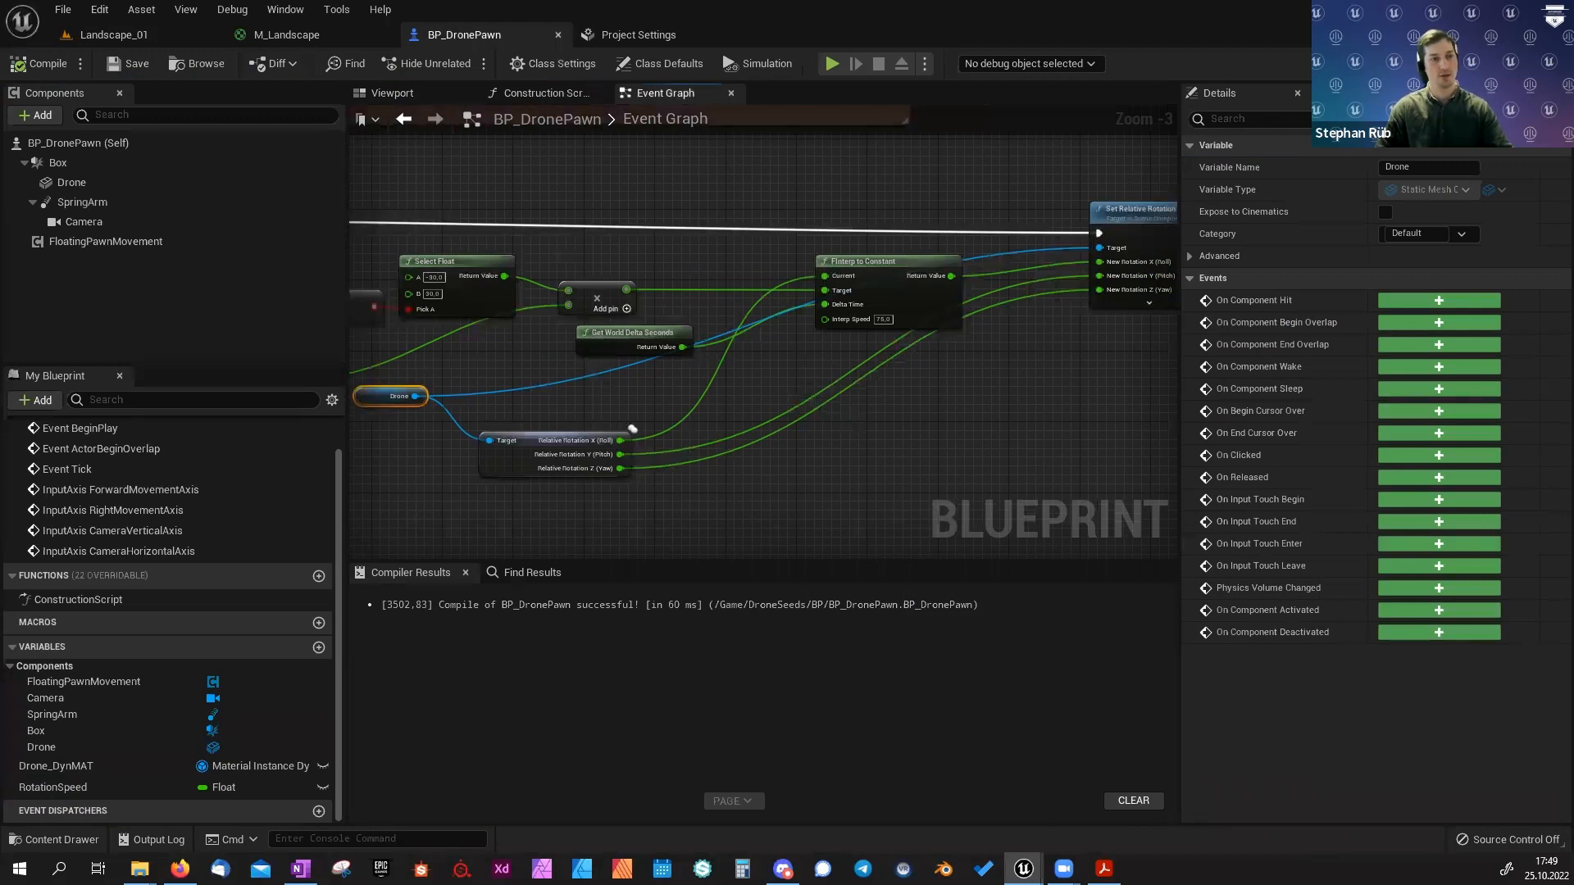
right_drag(854, 421, 822, 438)
drag(593, 306, 816, 281)
right_drag(638, 271, 656, 273)
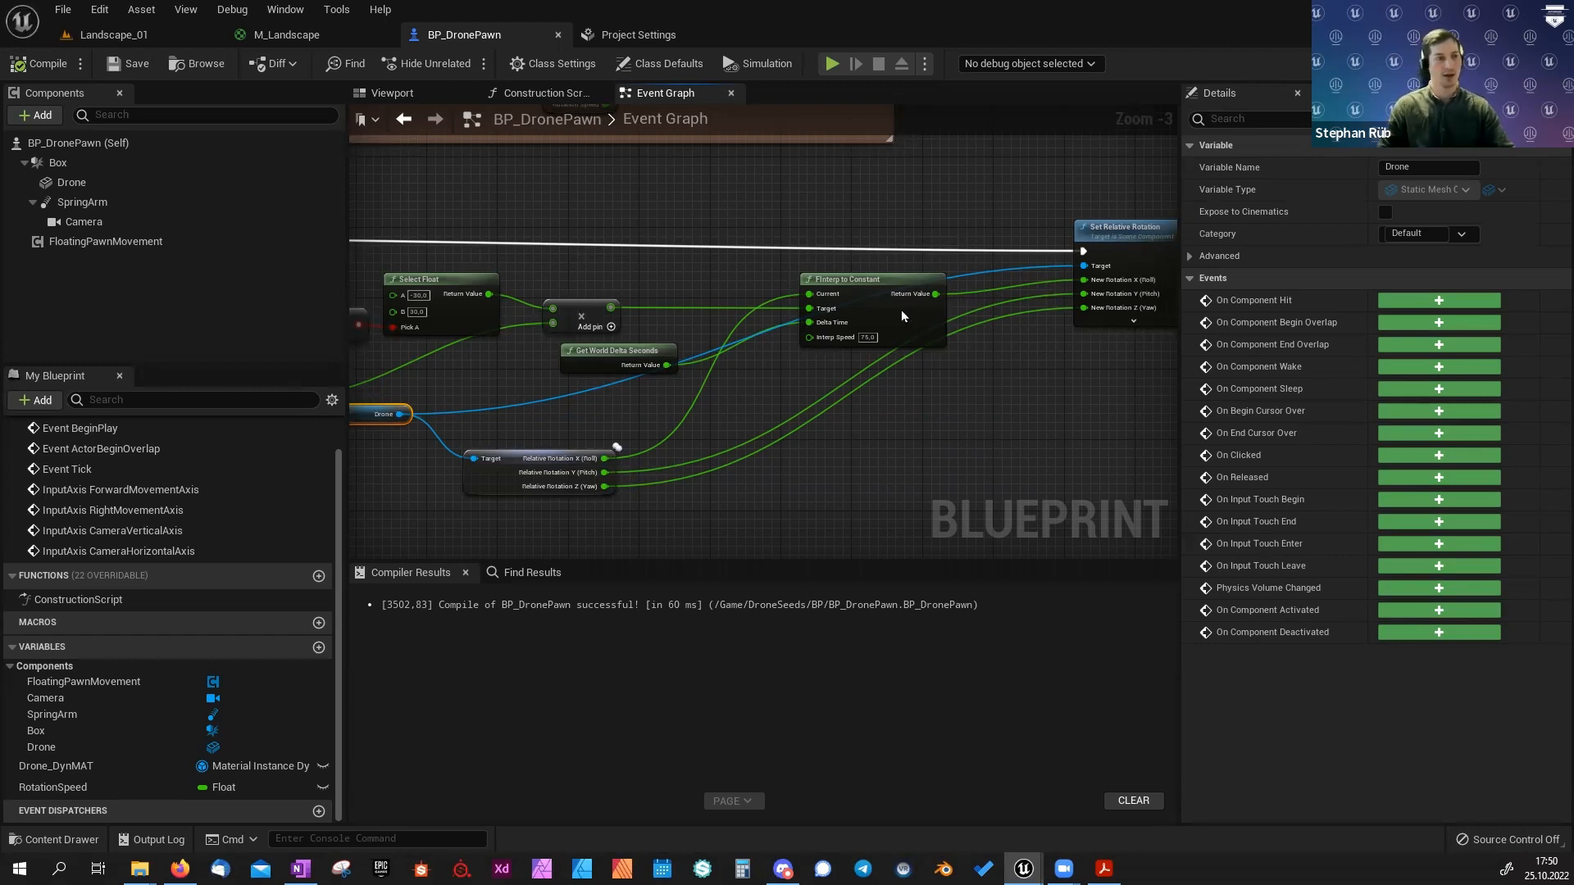
scroll(844, 372, down, 4)
drag(615, 400, 506, 435)
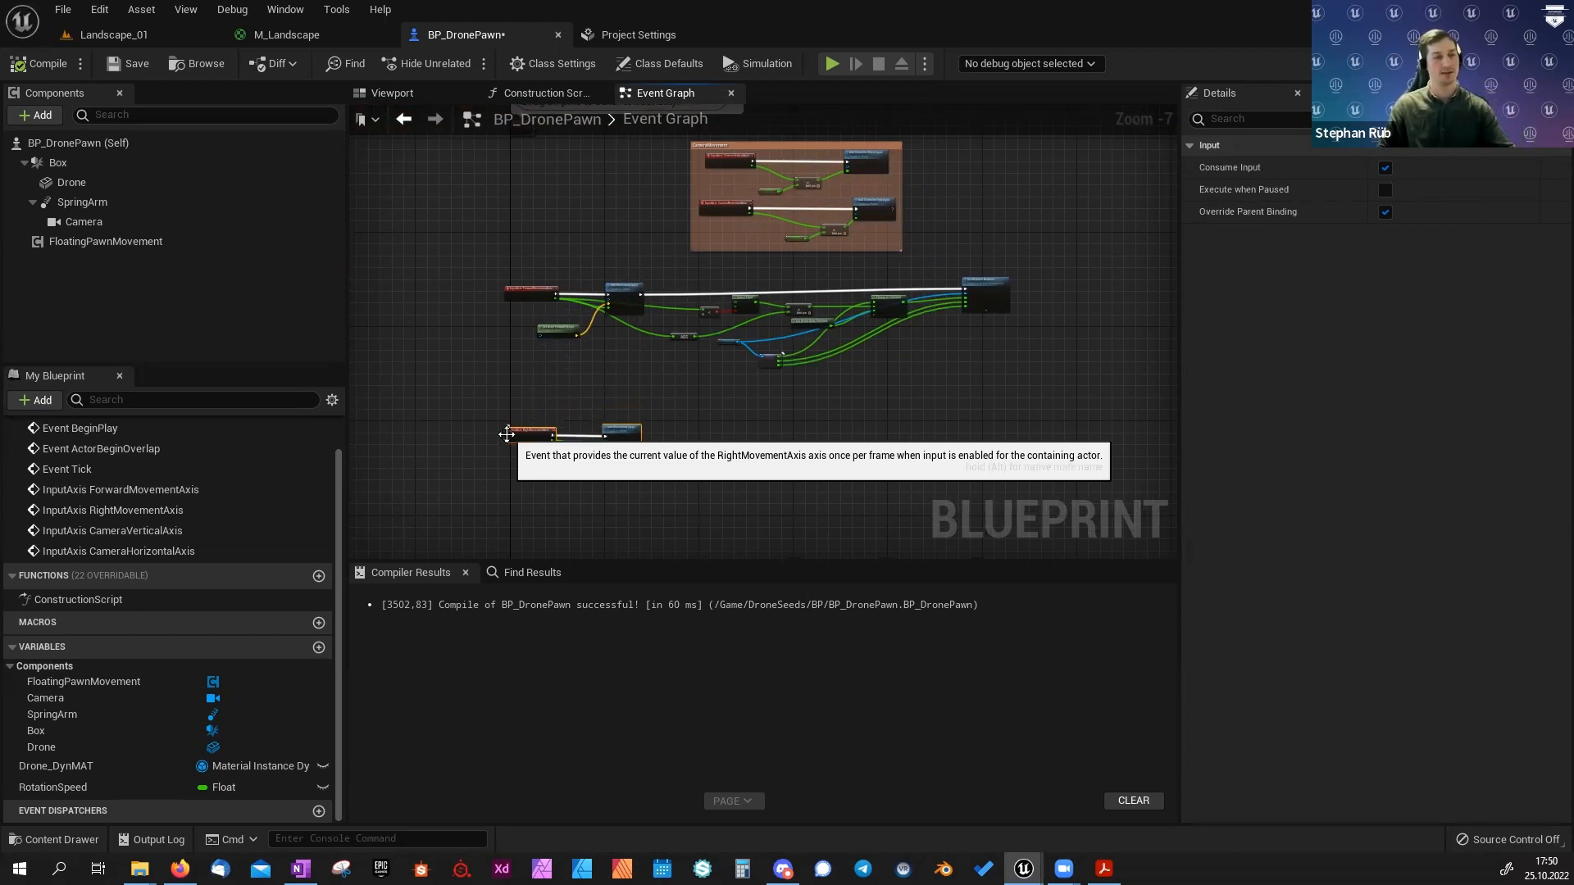
right_drag(680, 421, 593, 354)
click(731, 386)
key(ctrl+v)
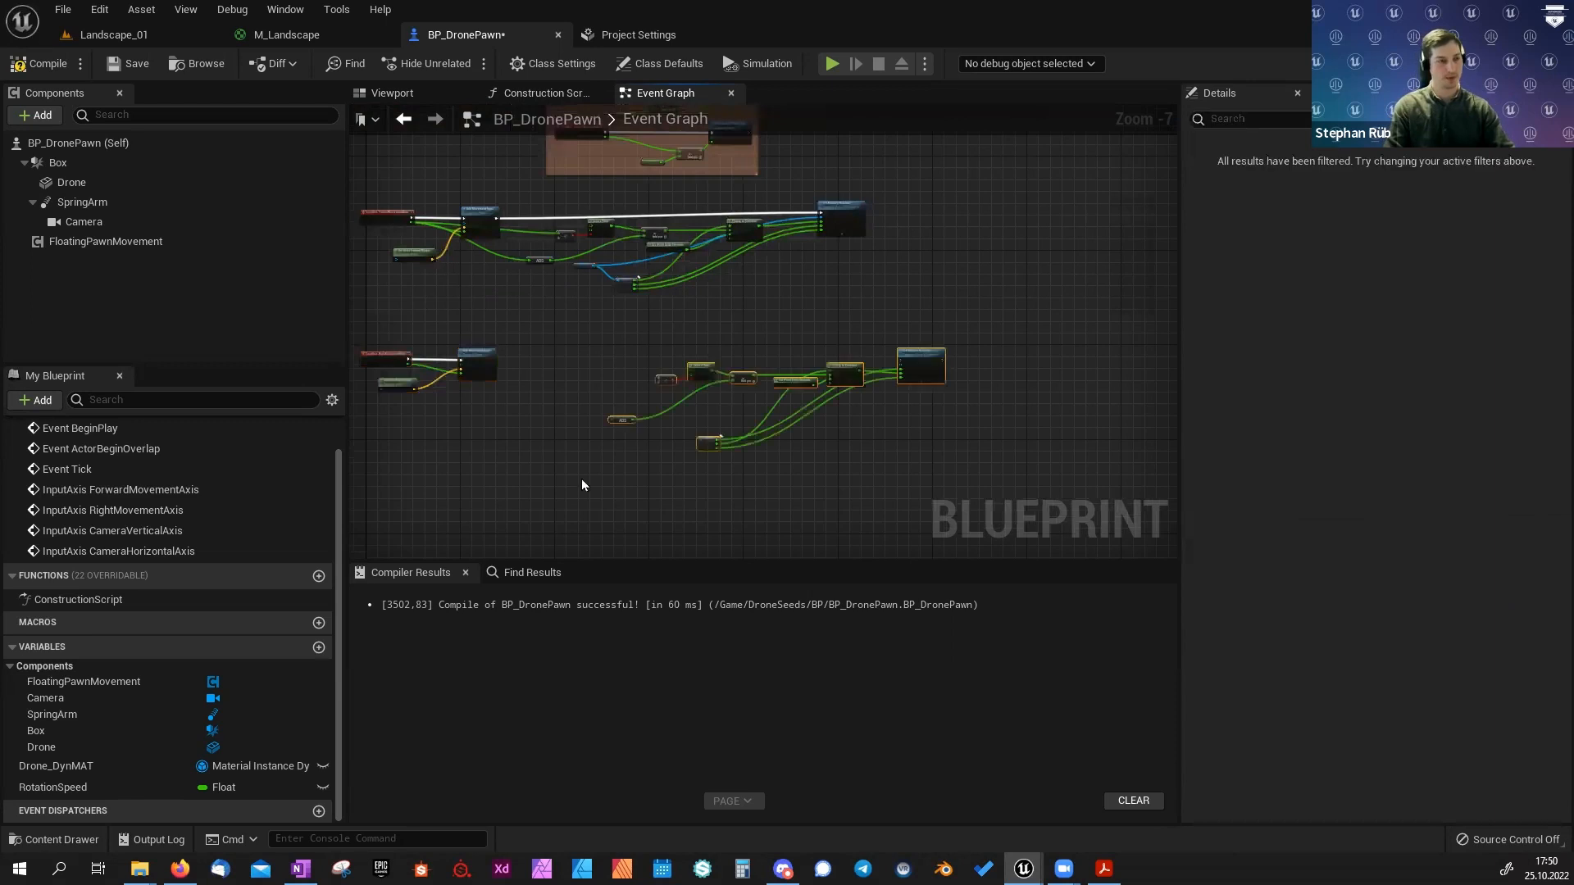
Connect the right-movement Add Movement Input to the pasted Set Relative Rotation, and the RightMovementAxis Axis Value to the less-than and ABS nodes.
scroll(561, 500, up, 4)
scroll(768, 332, down, 3)
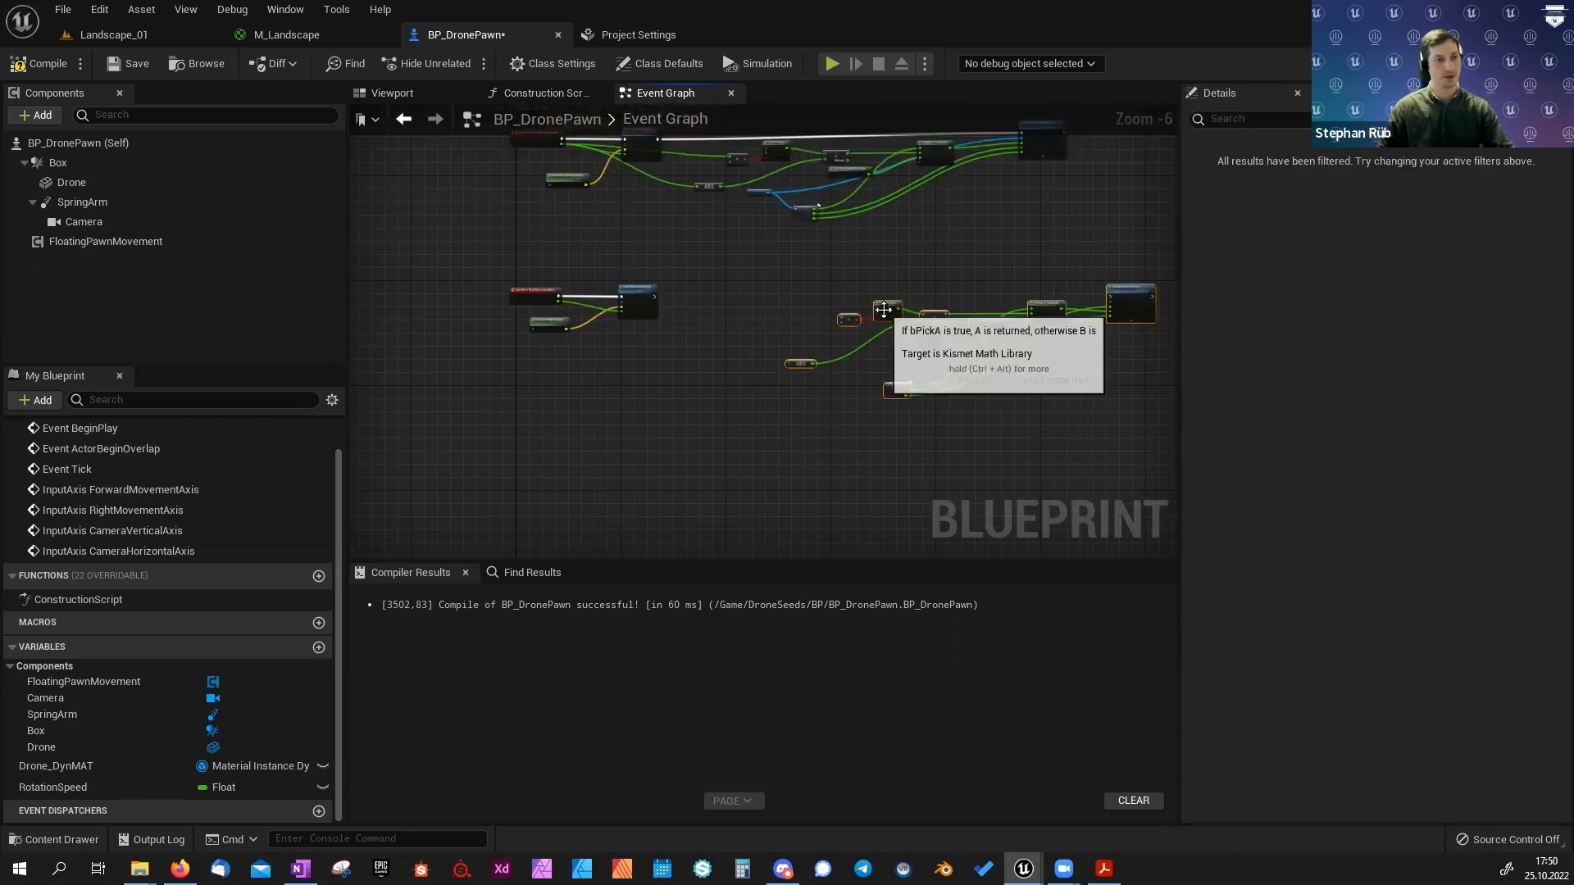
scroll(742, 304, up, 2)
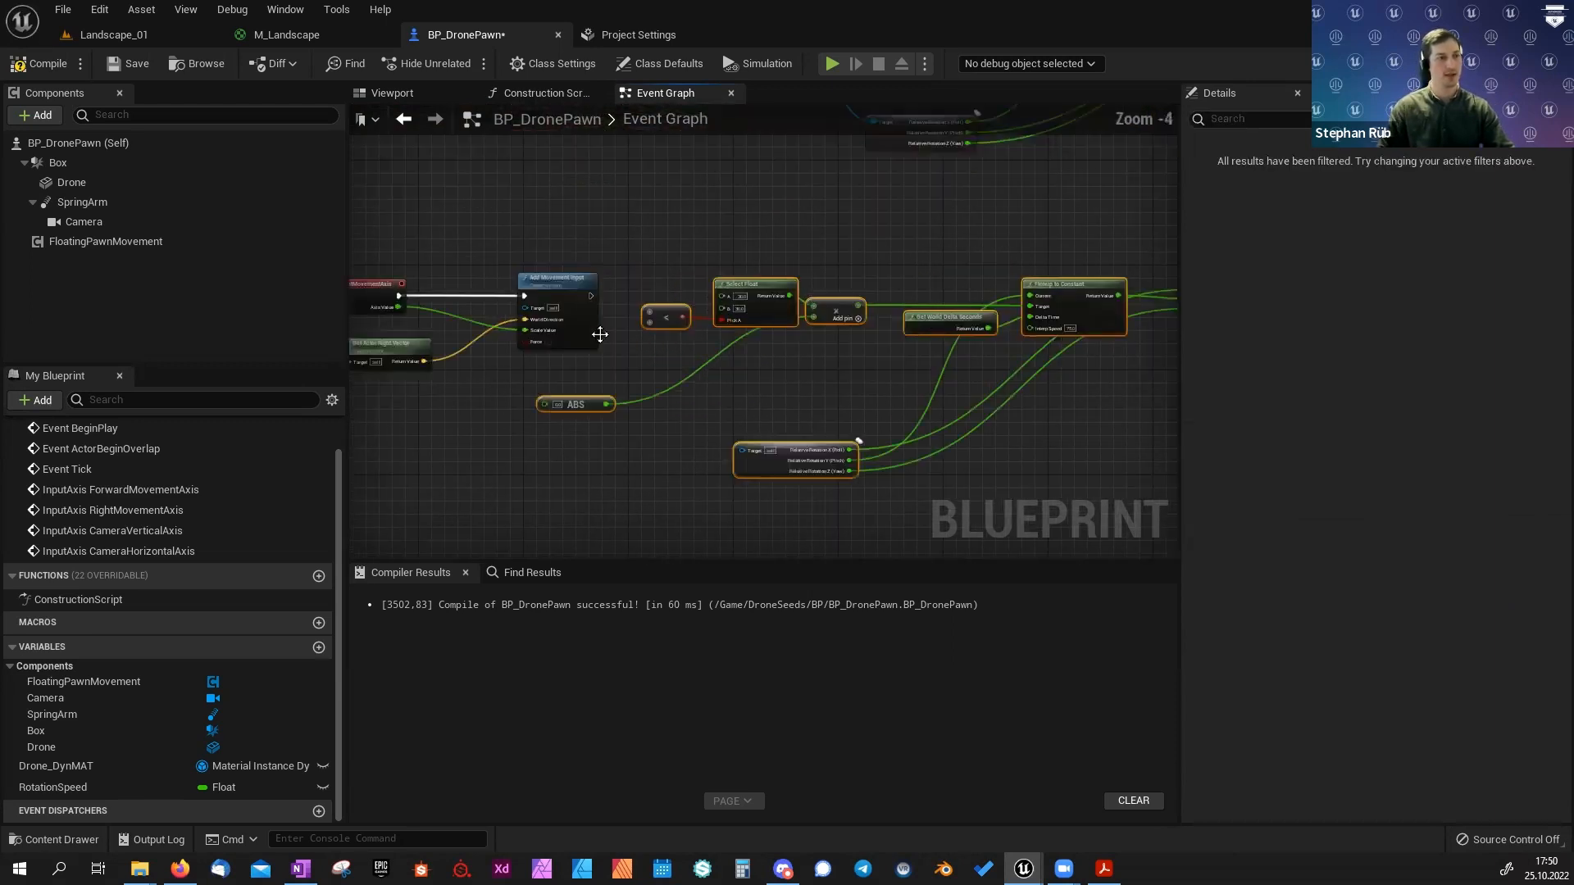
drag(588, 297, 666, 271)
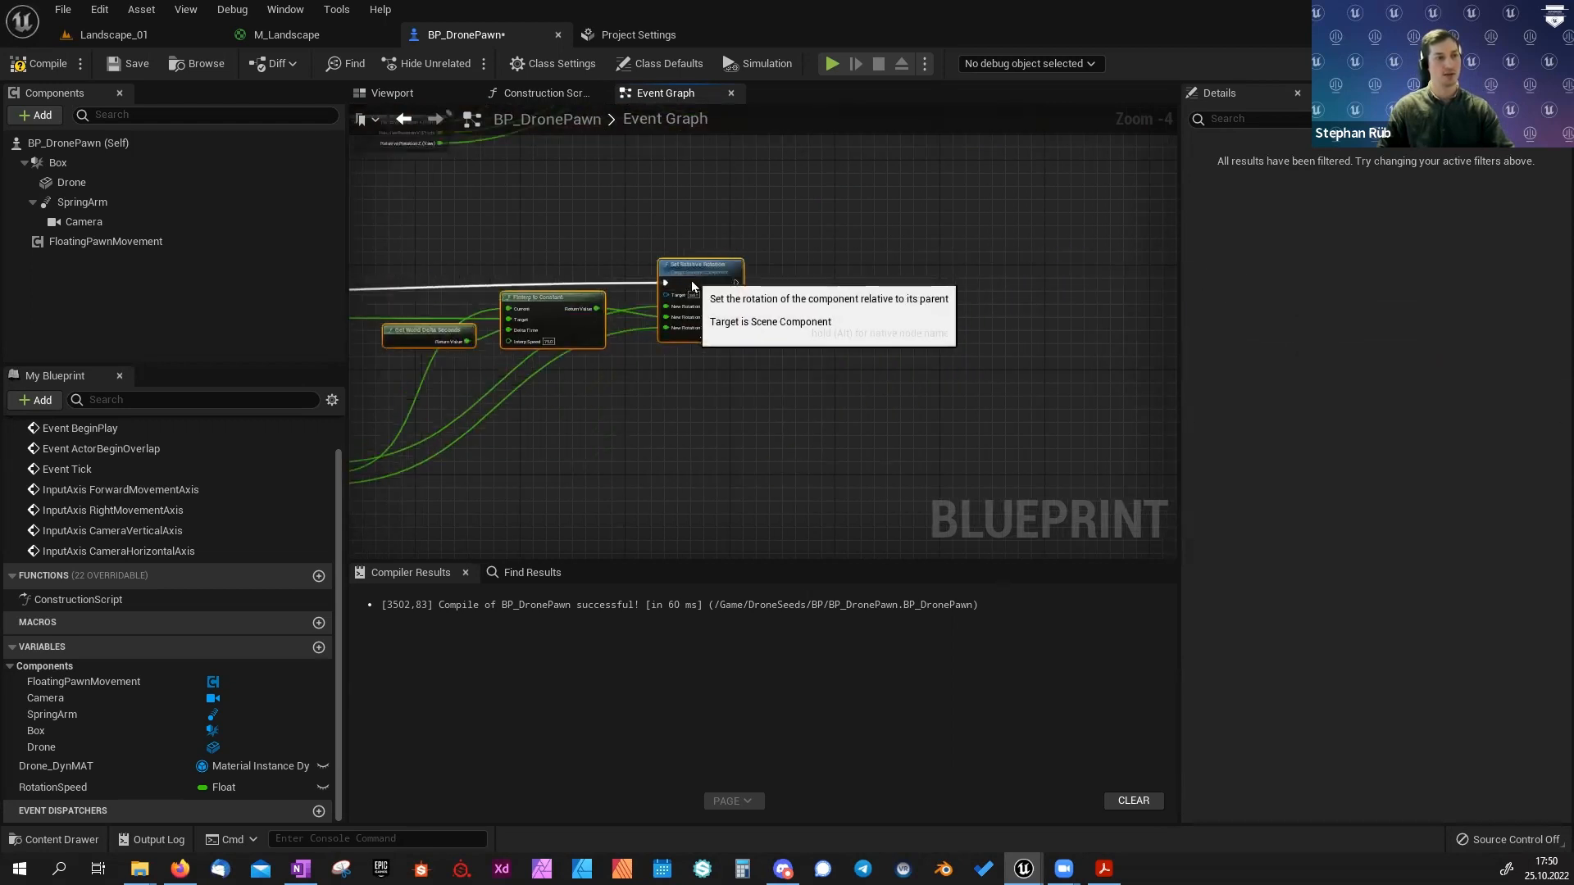
right_drag(679, 271, 1062, 303)
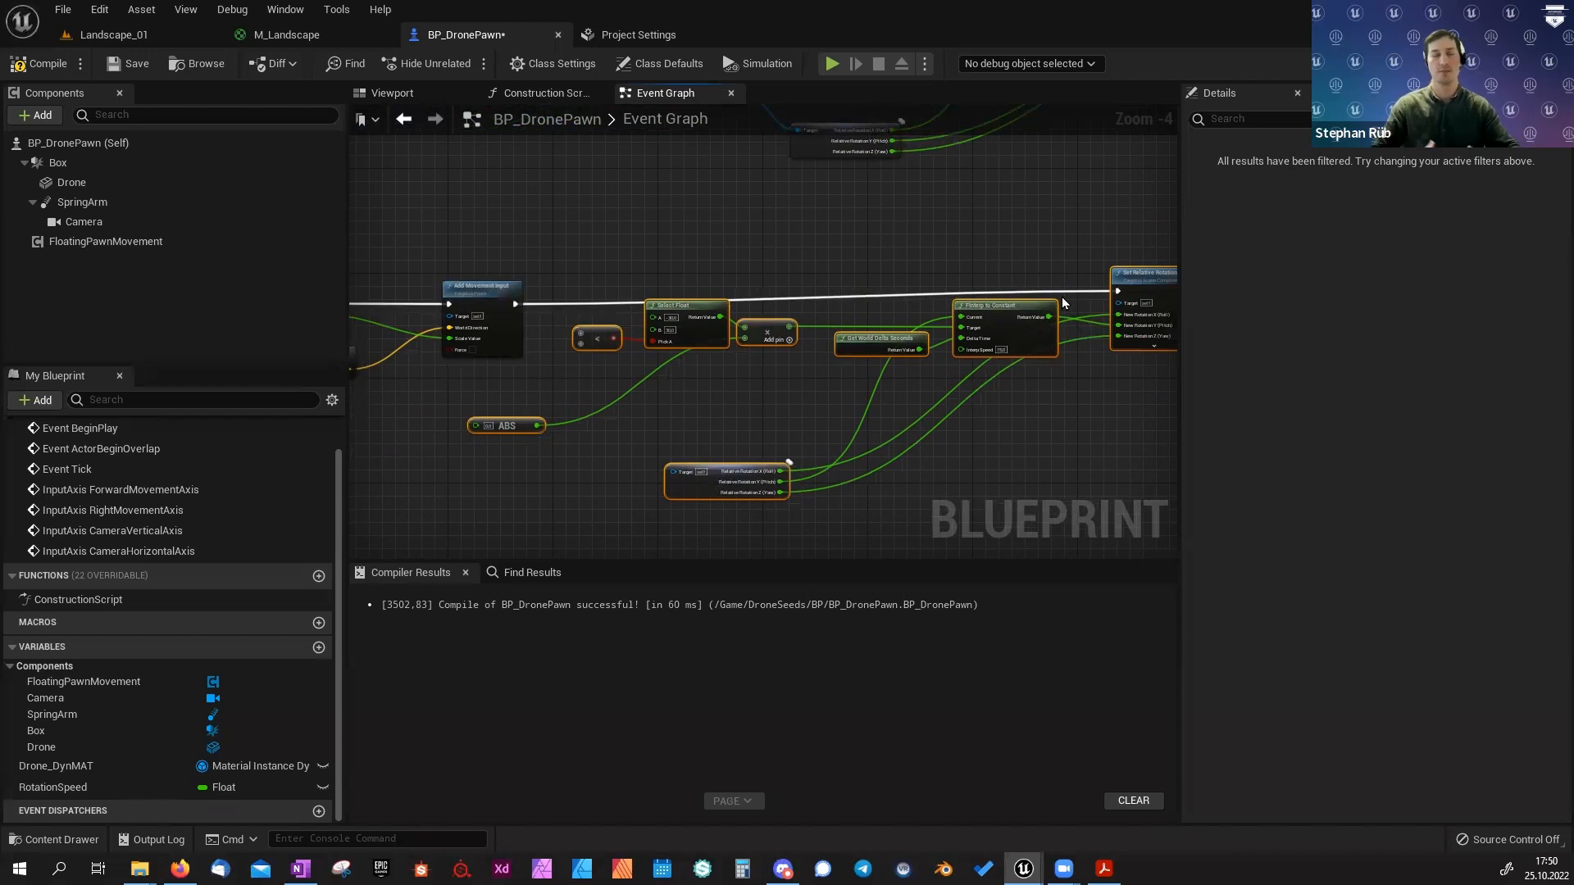
right_drag(572, 375, 640, 371)
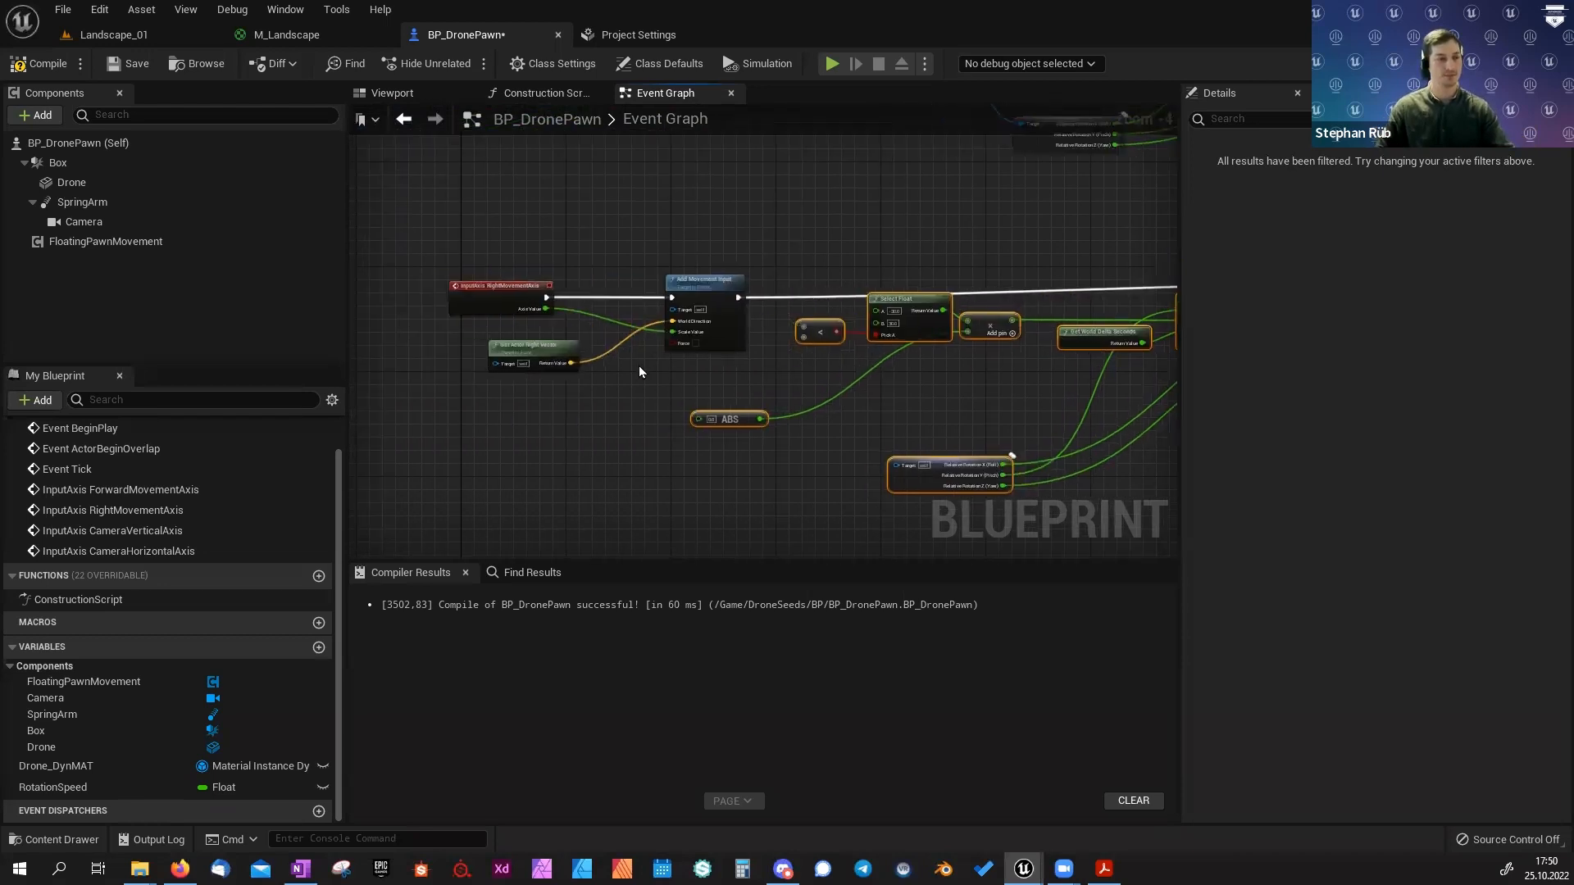
drag(545, 309, 804, 327)
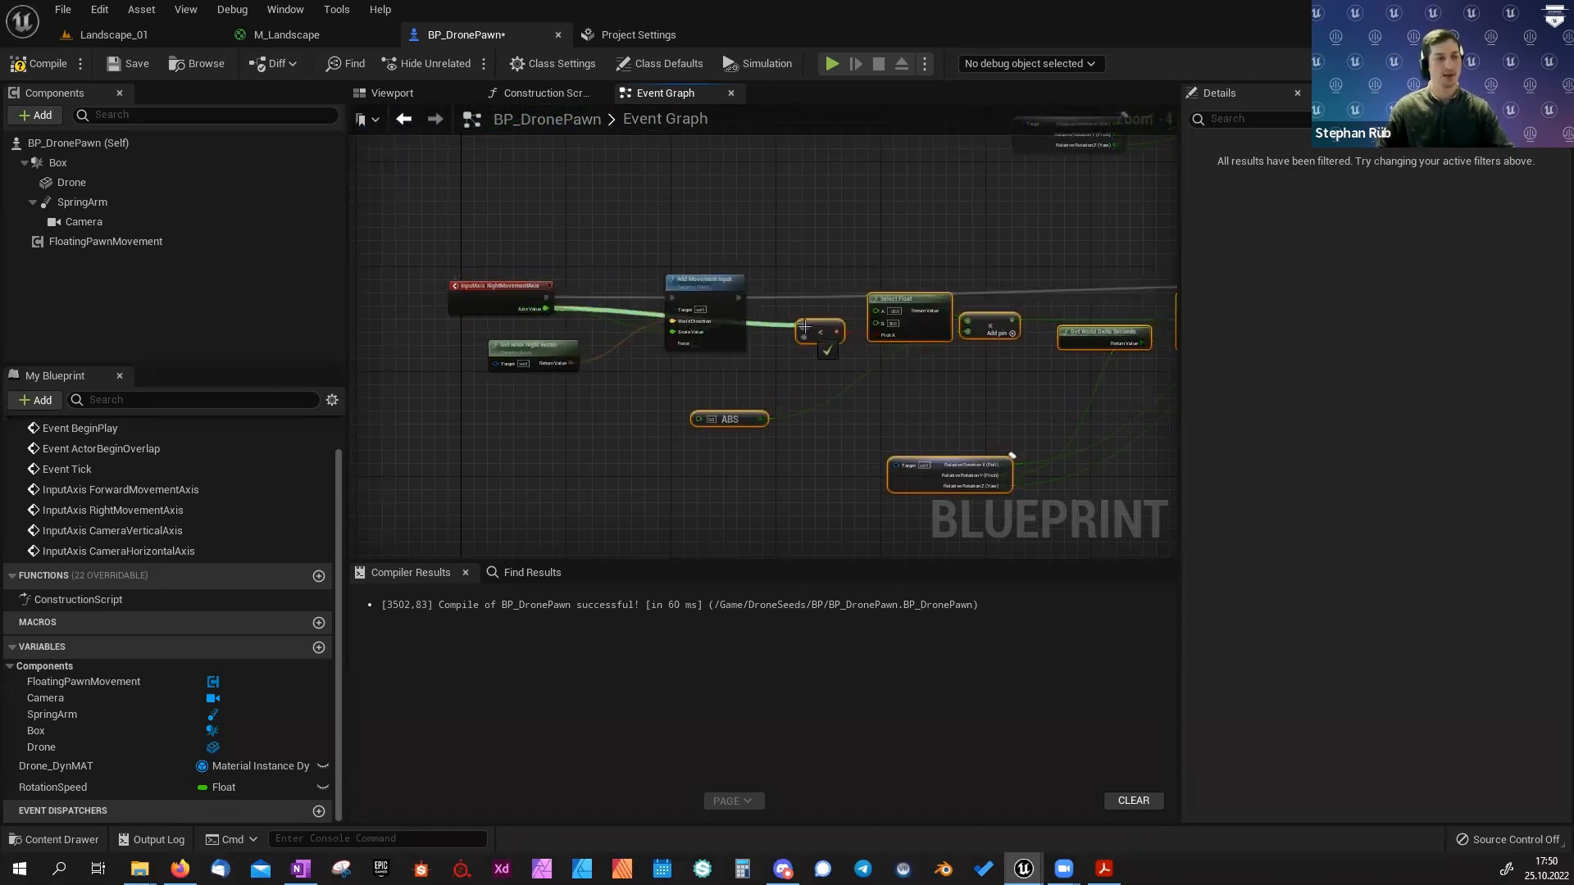
scroll(798, 341, up, 2)
drag(634, 456, 402, 290)
Add a Drone component reference and connect it to the Targets of the pasted Relative Rotation and Set Relative Rotation nodes.
right_drag(686, 404, 740, 375)
right_drag(813, 453, 657, 363)
drag(72, 184, 625, 393)
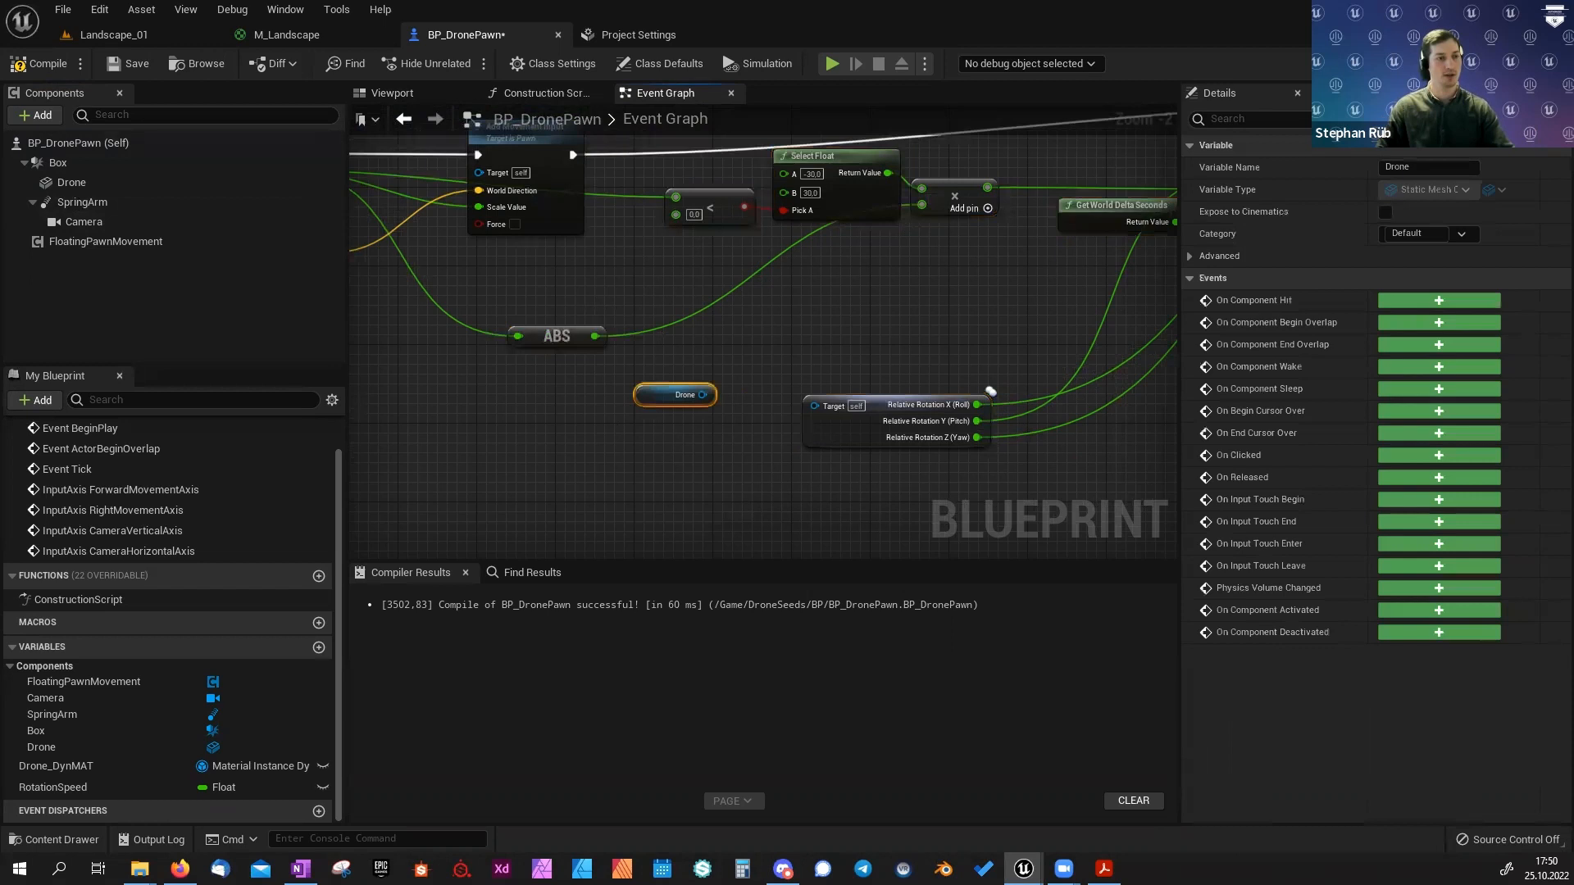
right_drag(627, 397, 484, 402)
drag(558, 403, 676, 413)
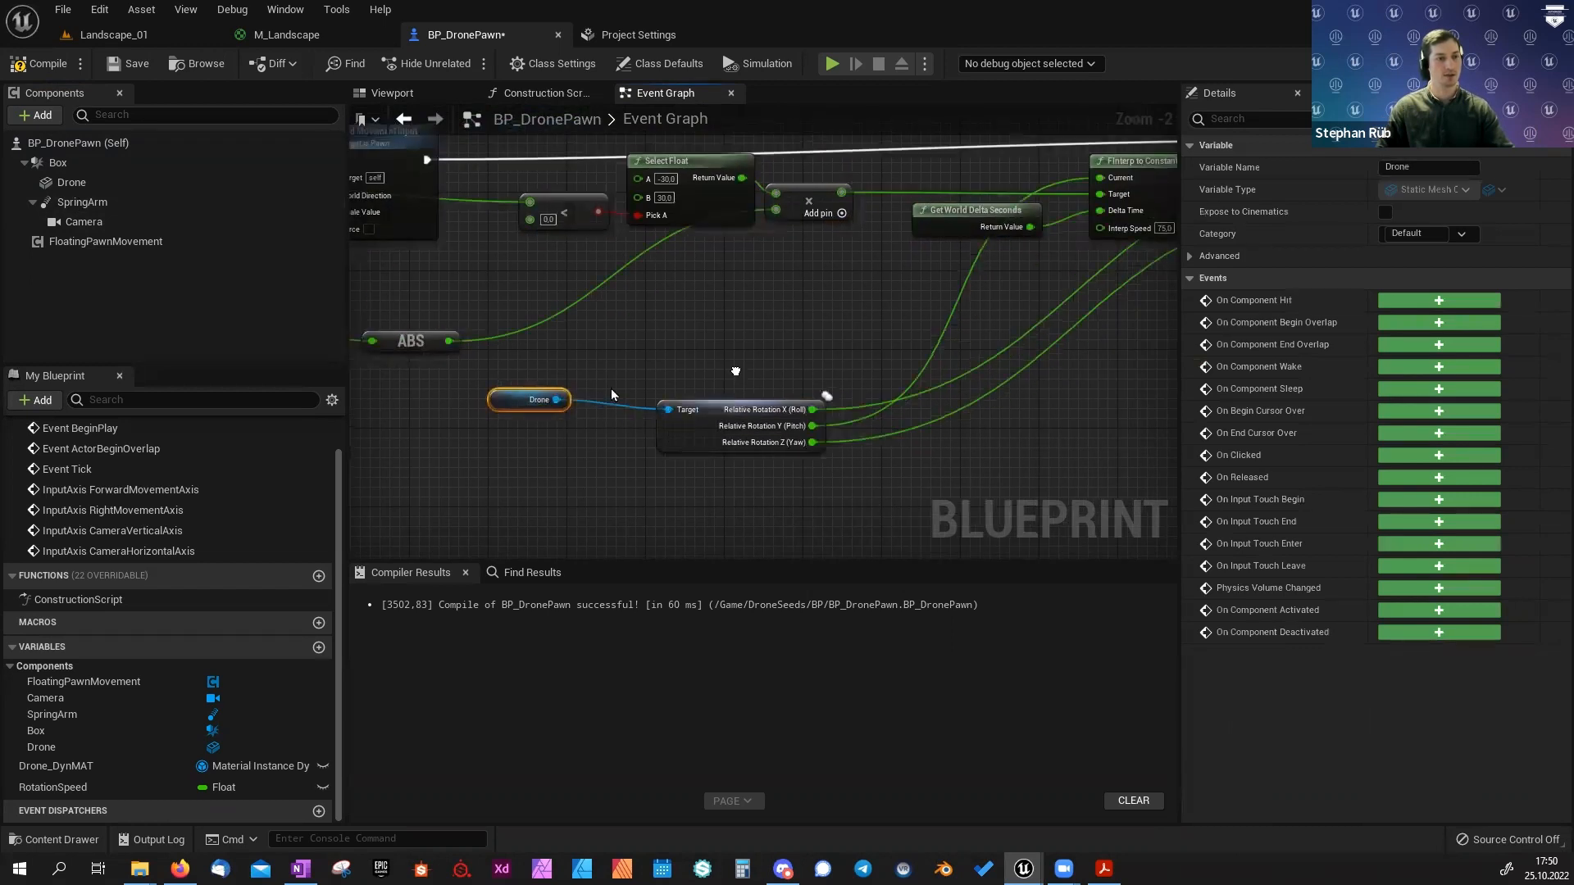
scroll(508, 405, down, 2)
drag(492, 407, 1013, 245)
Compile and save BP_DronePawn, and start play-testing Landscape_01.
click(16, 71)
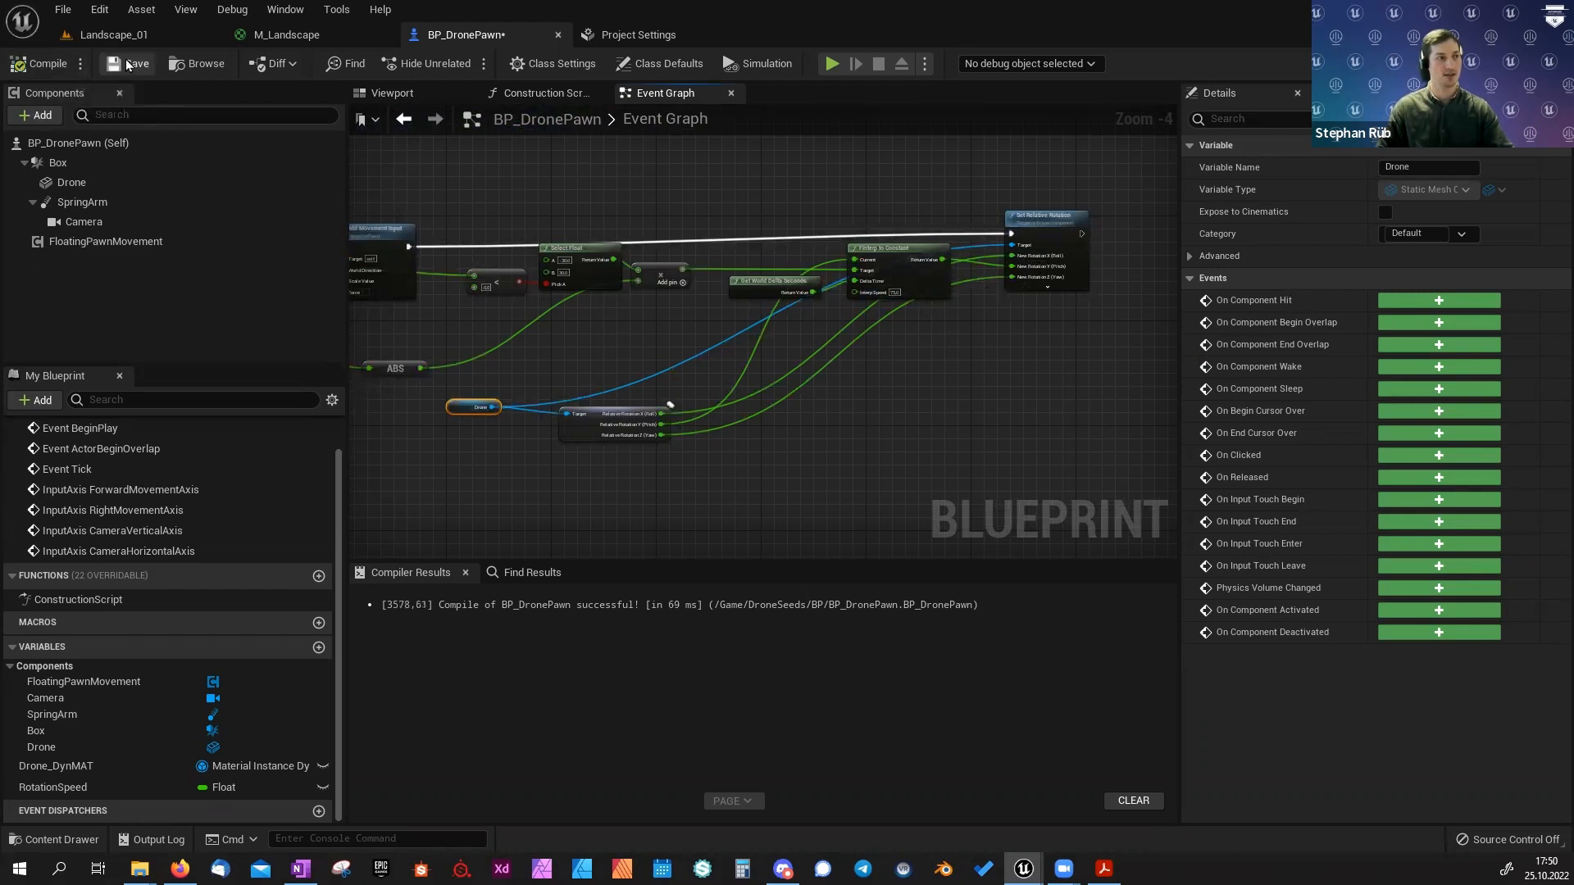
click(127, 66)
click(114, 36)
click(353, 66)
click(366, 324)
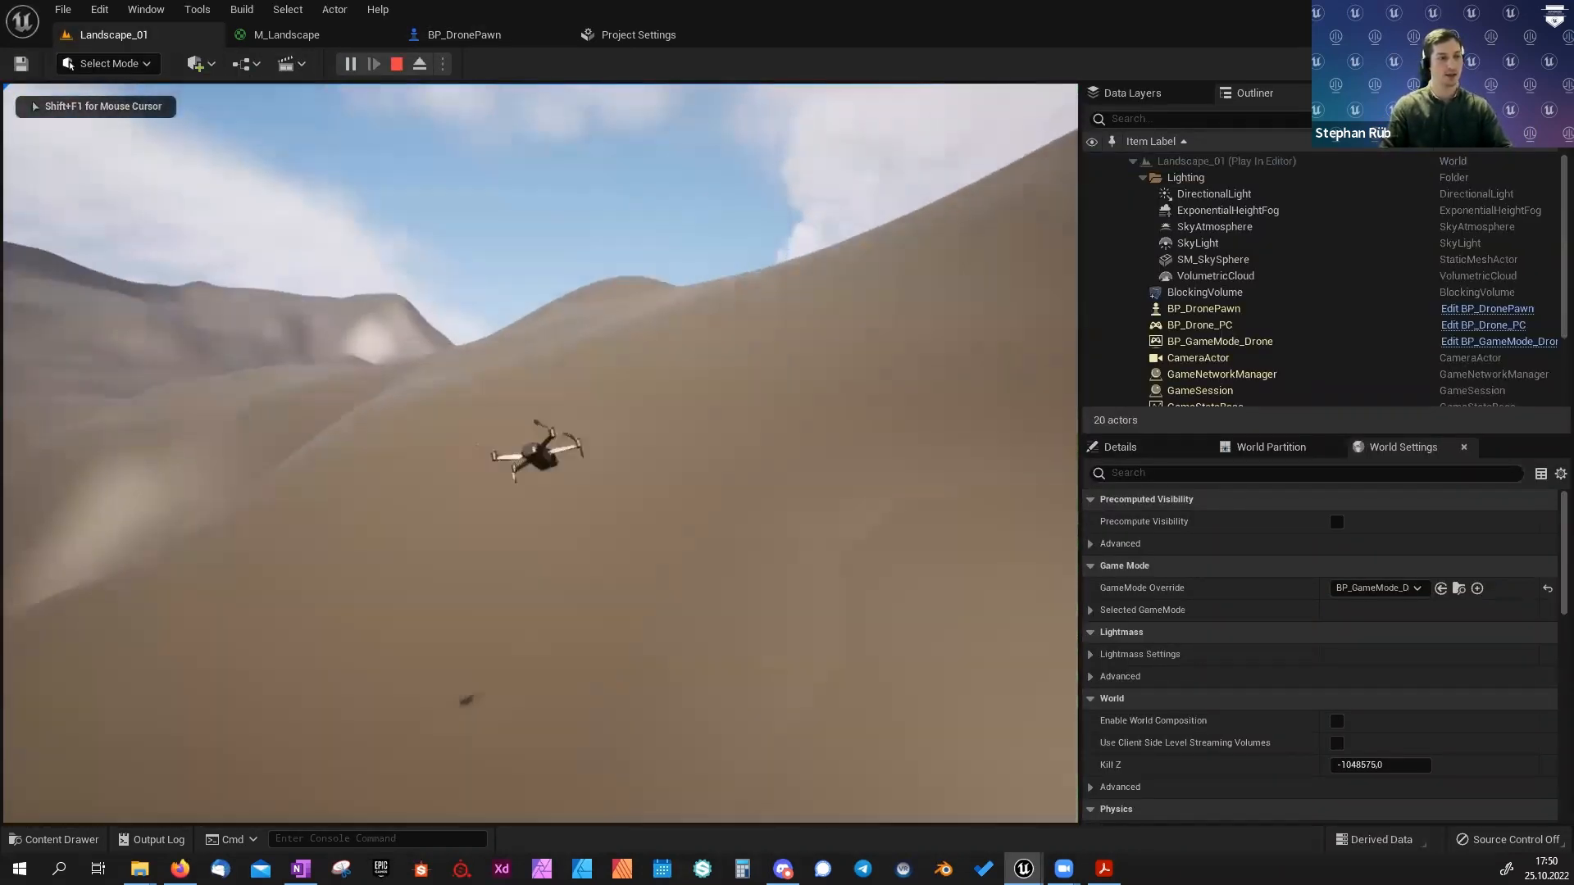
Fly the drone sideways and forward to check how it tilts in each direction, and end the play test.
key(d)
key(a)
key(d)
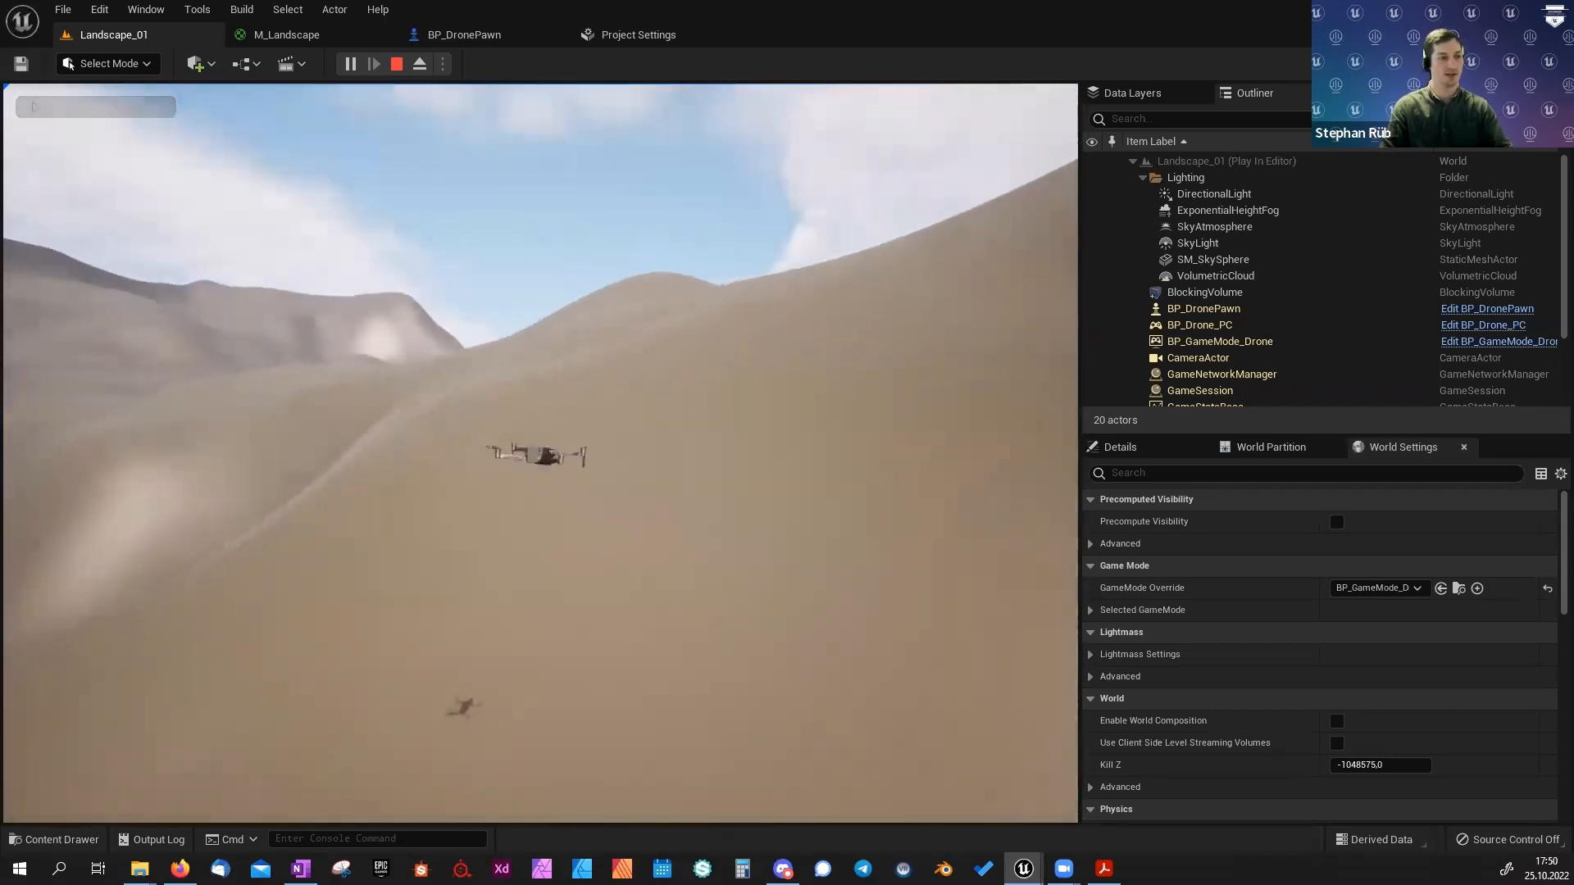
key(w)
key(a)
key(d)
key(a)
key(d)
key(w)
key(a)
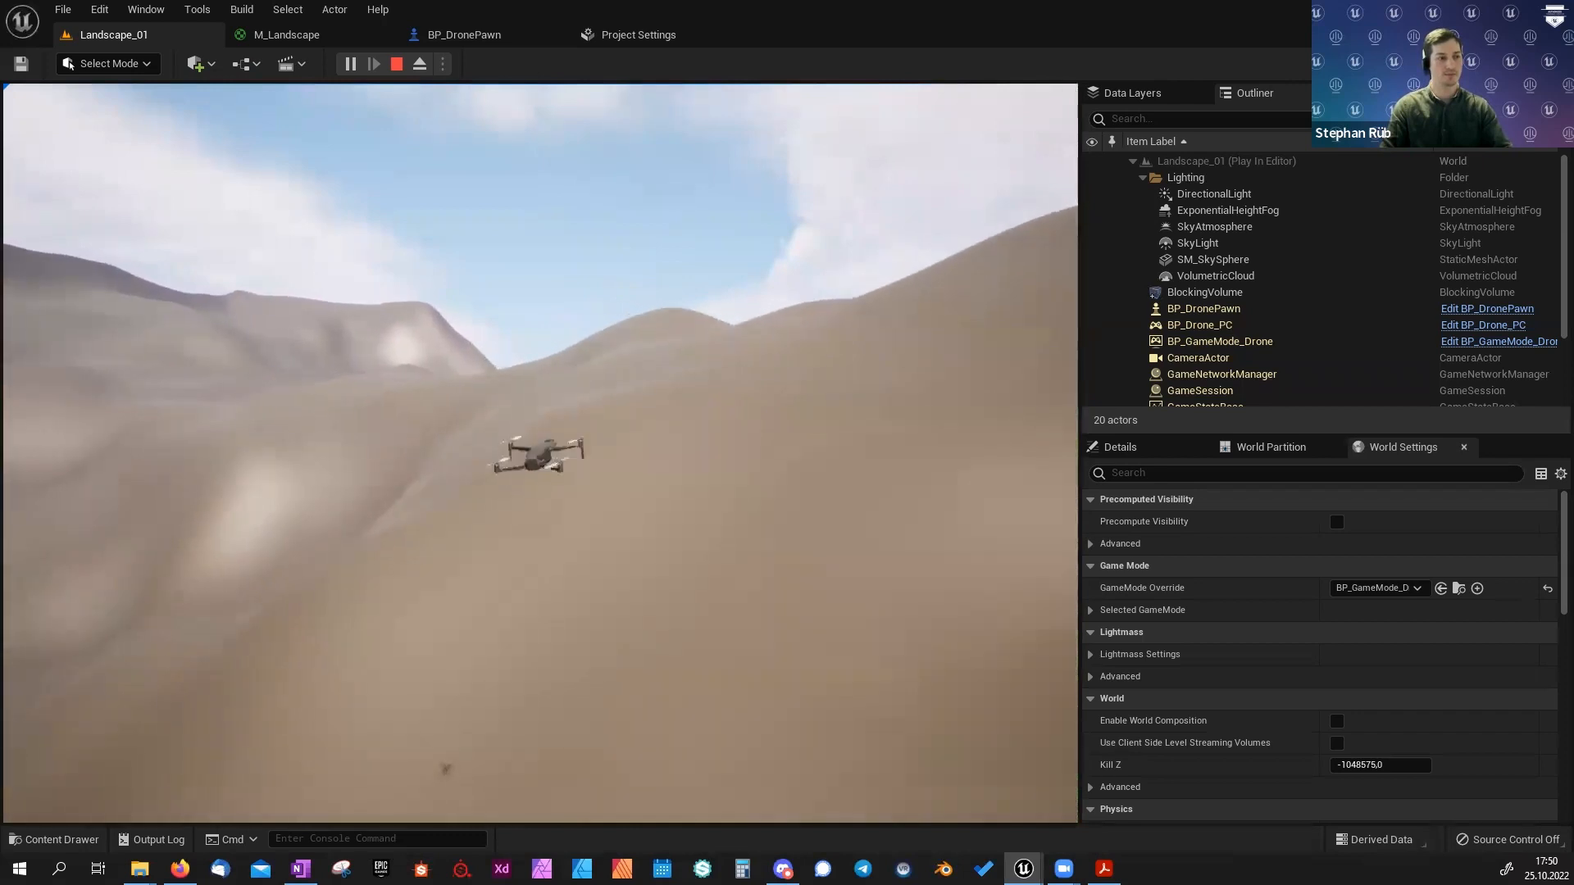
key(d)
key(a)
key(w)
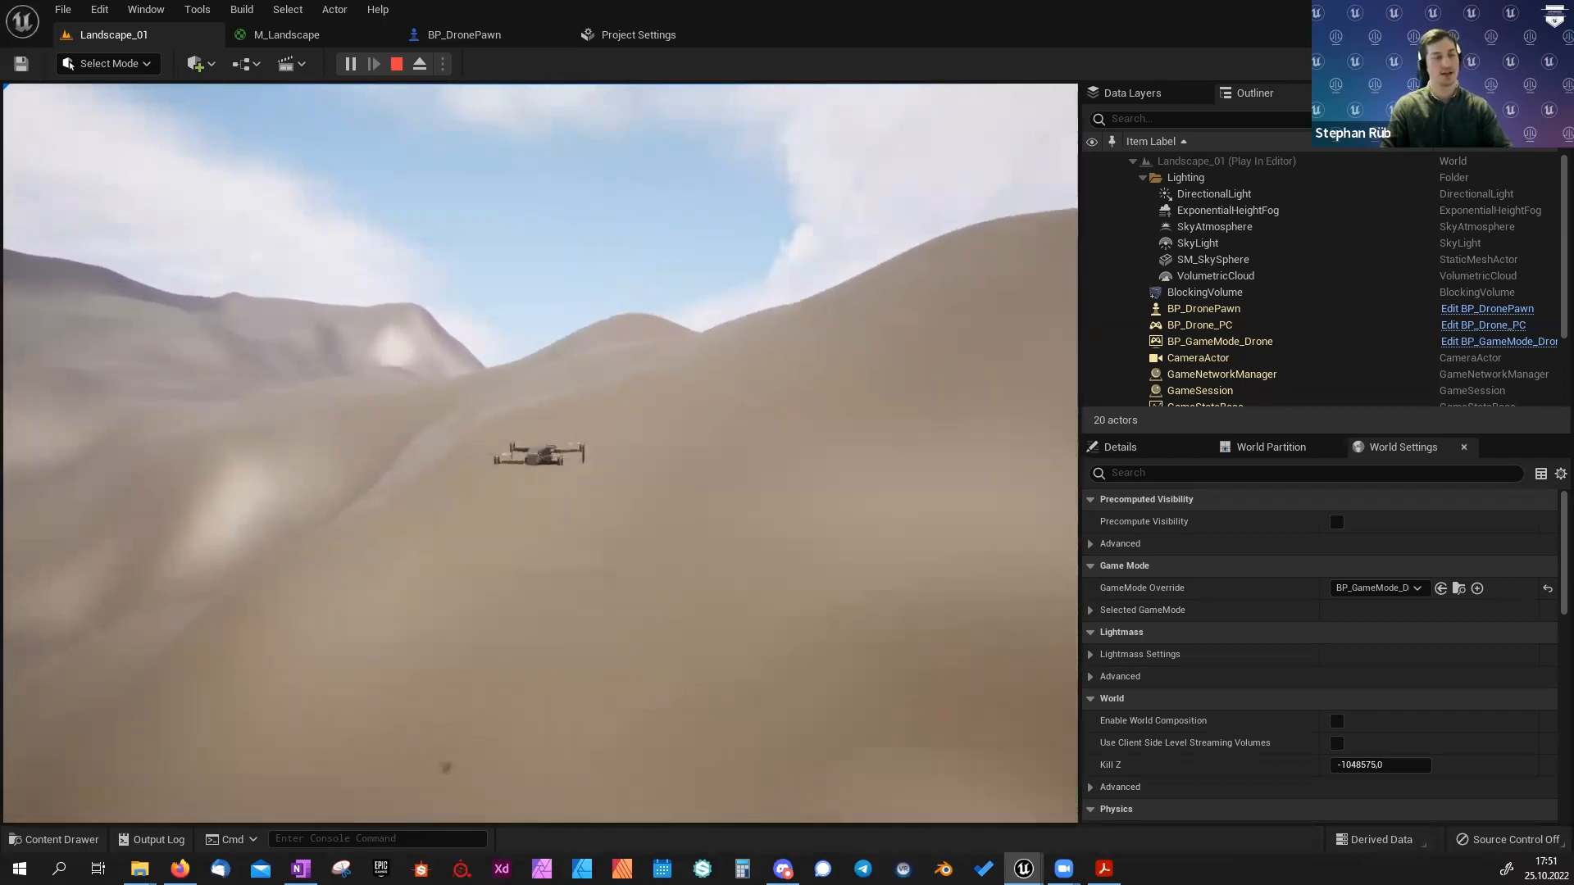
key(a)
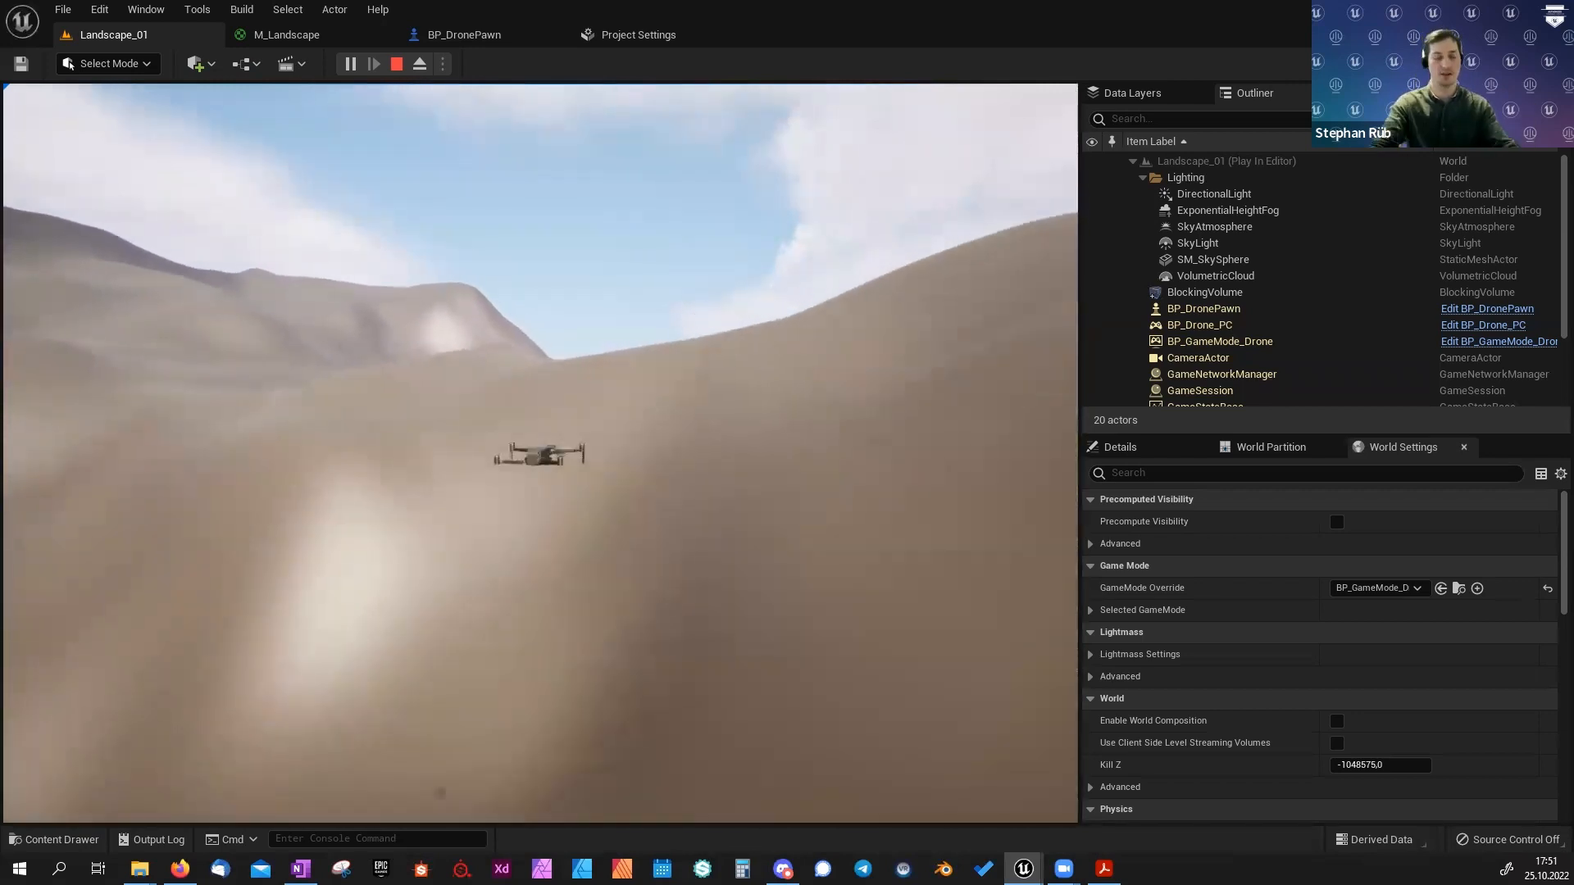
key(Escape)
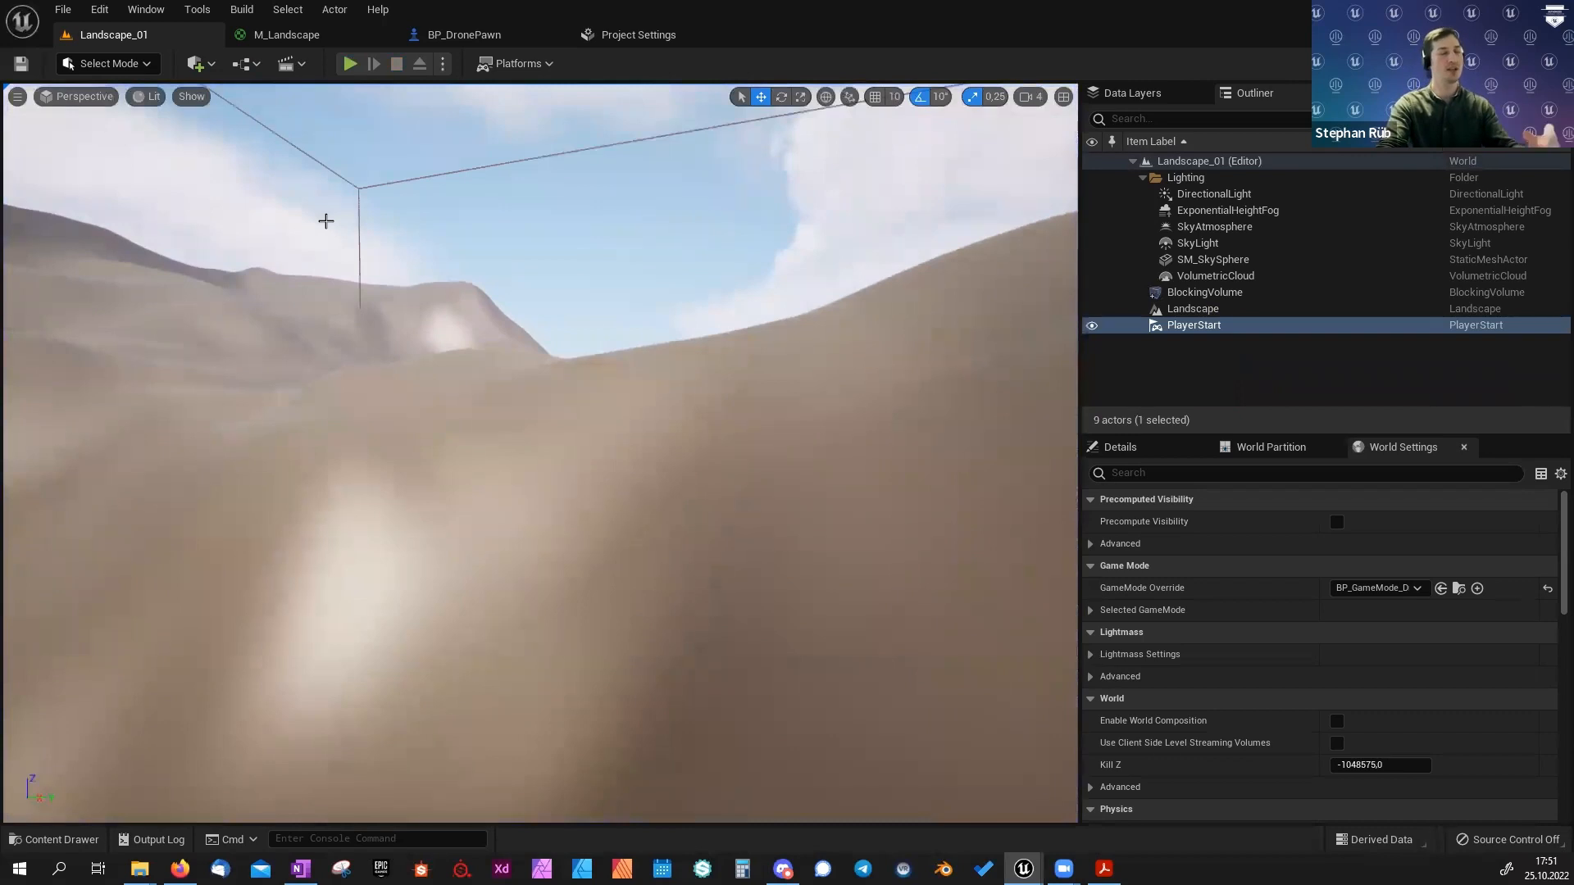
Move the whole RightMovementAxis node chain in BP_DronePawn up, closer beneath the ForwardMovementAxis chain.
click(481, 38)
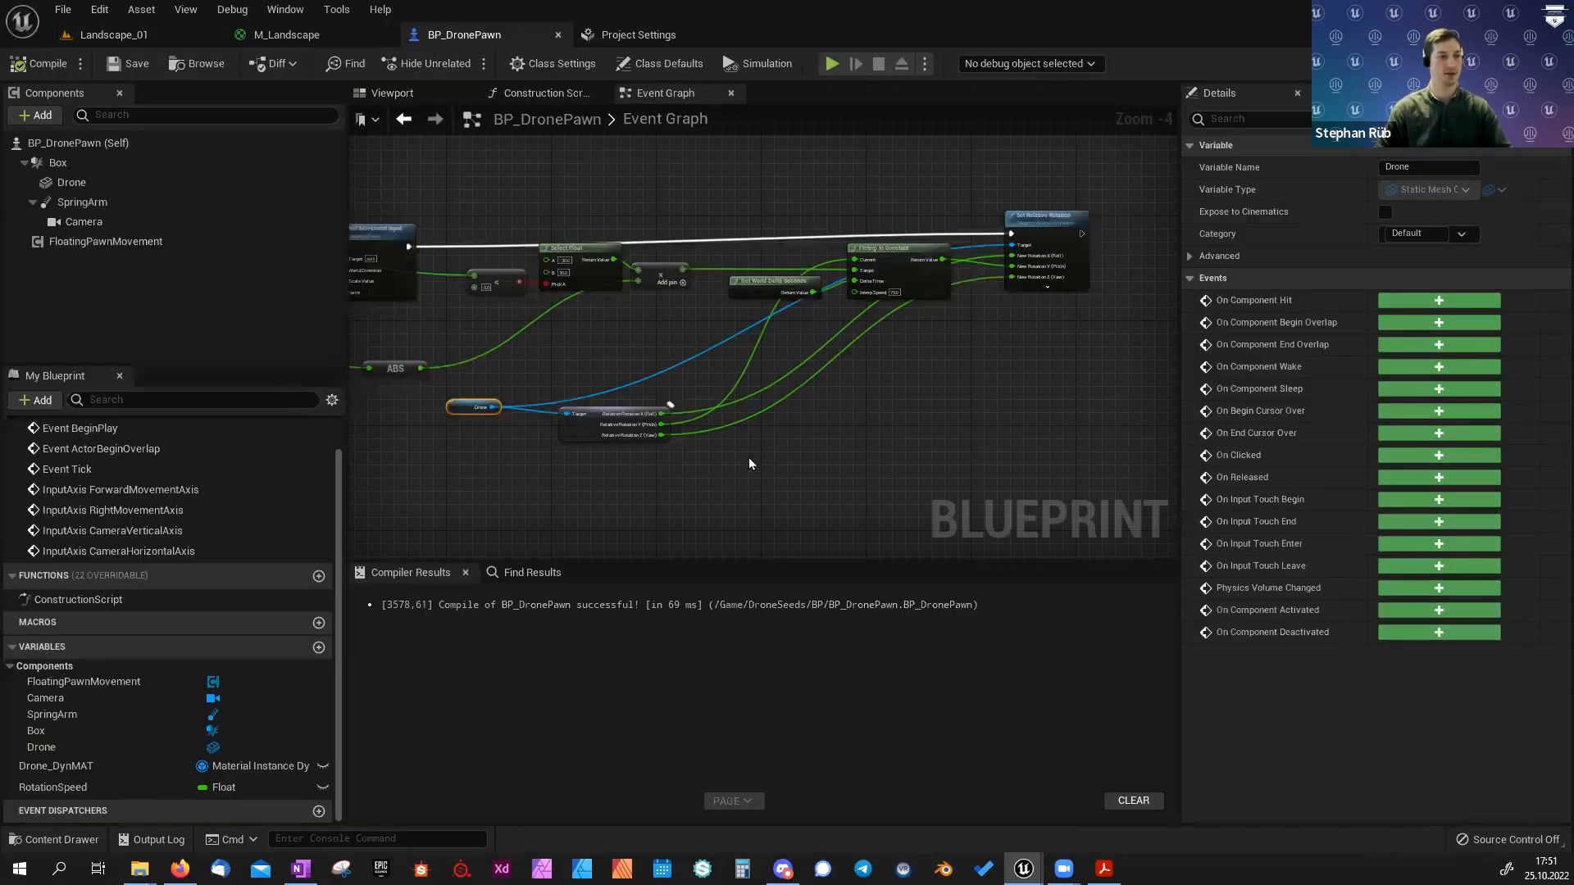
scroll(834, 392, down, 3)
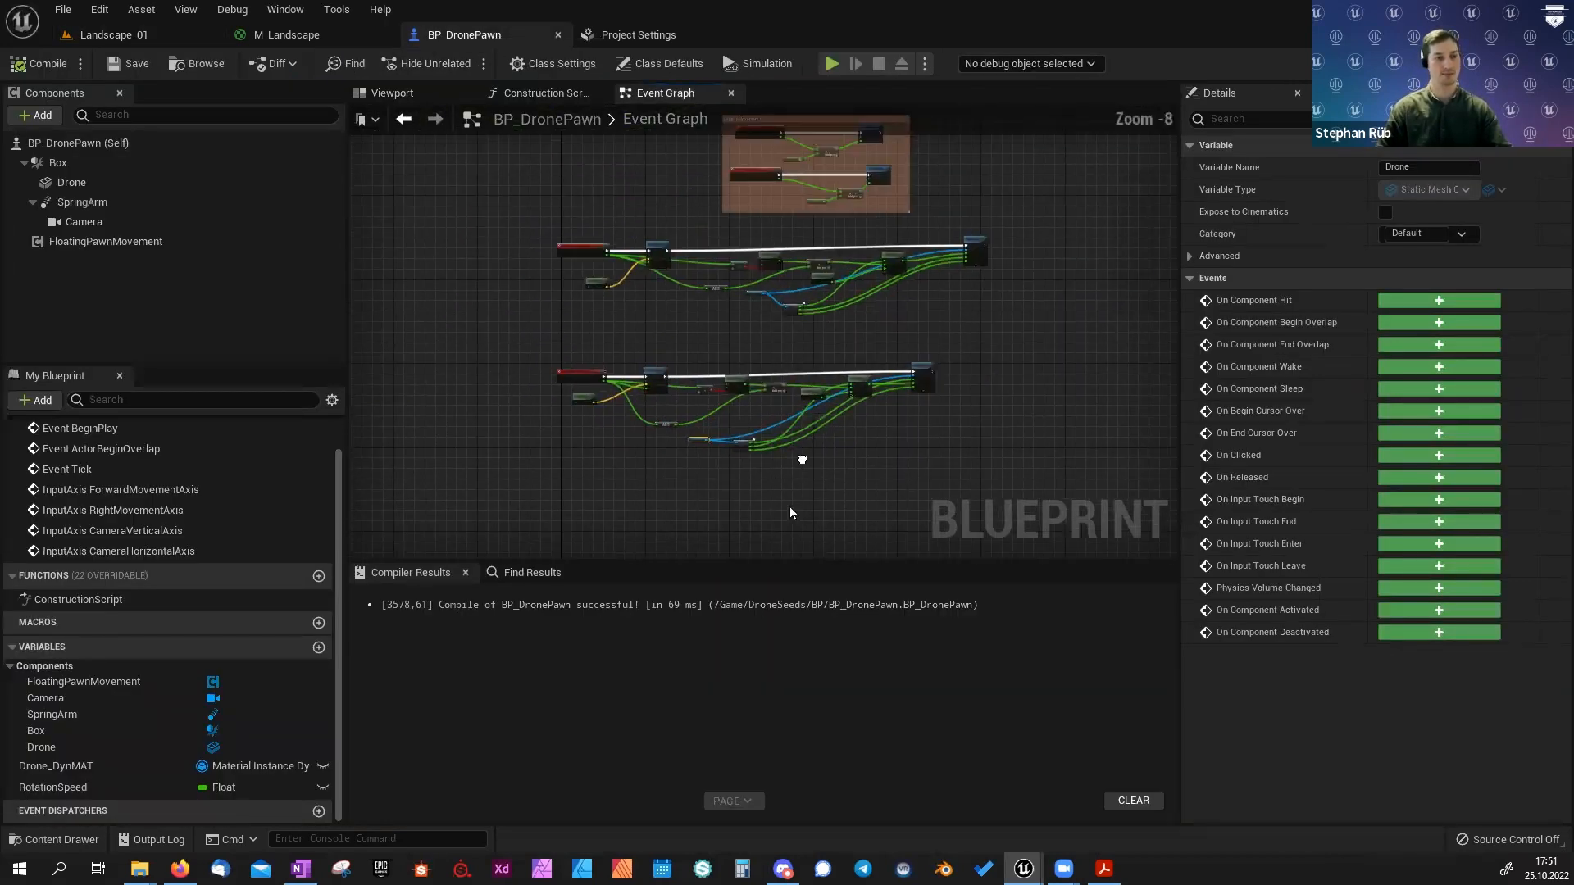
drag(508, 390, 937, 532)
drag(562, 426, 557, 386)
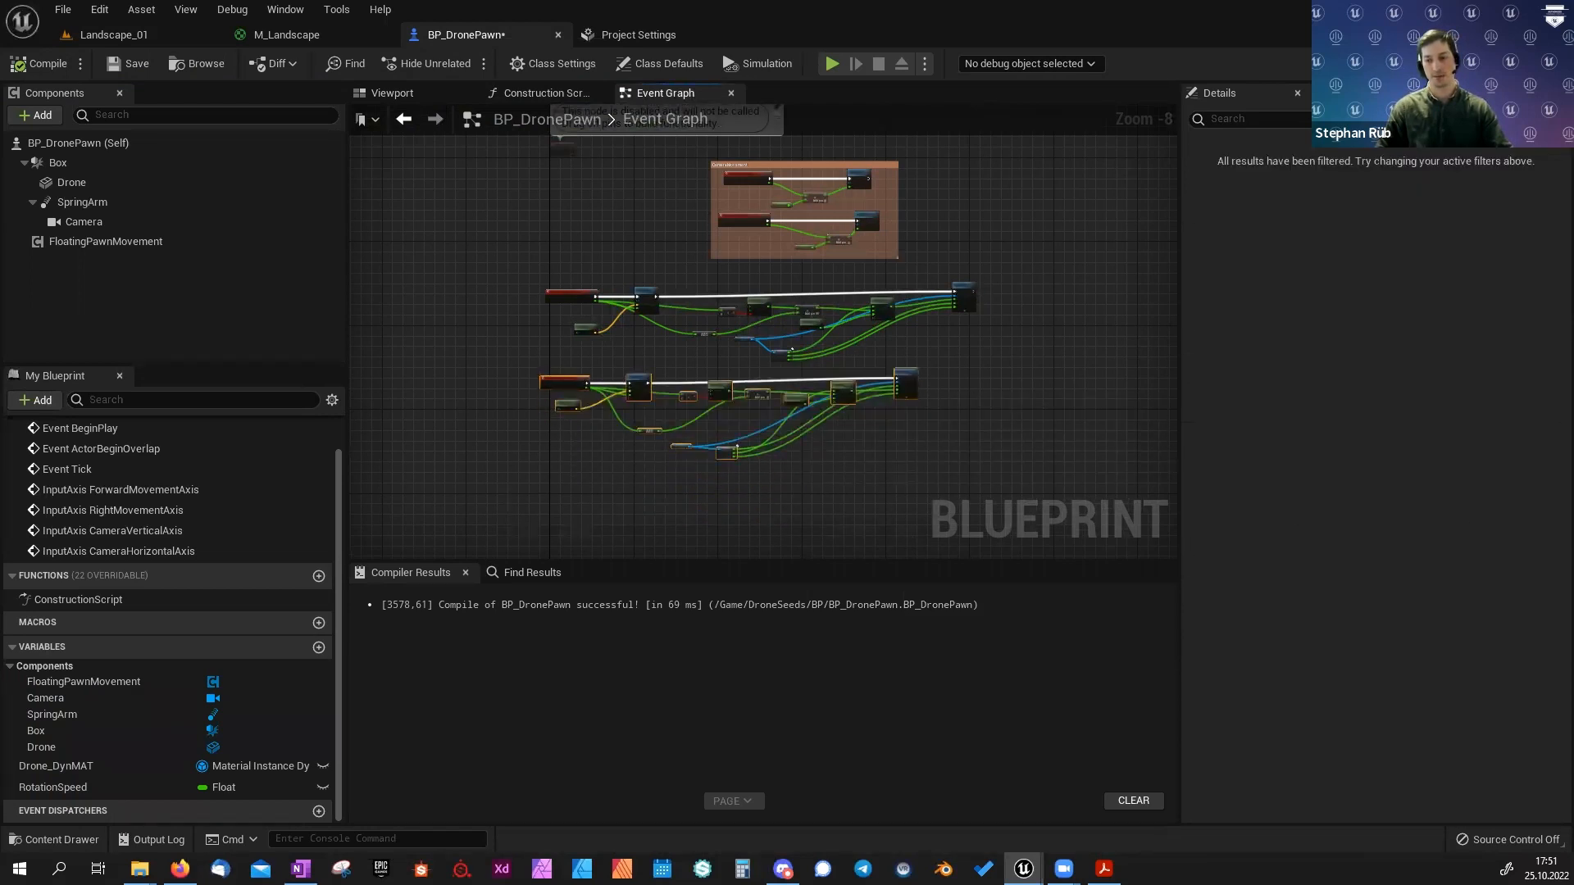
Paste the InputAxis FlyUpAxis and FlyDownAxis events with Add Movement Input nodes using World Direction Z 1.0 and -1.0, beside the movement chains.
right_drag(979, 399, 967, 449)
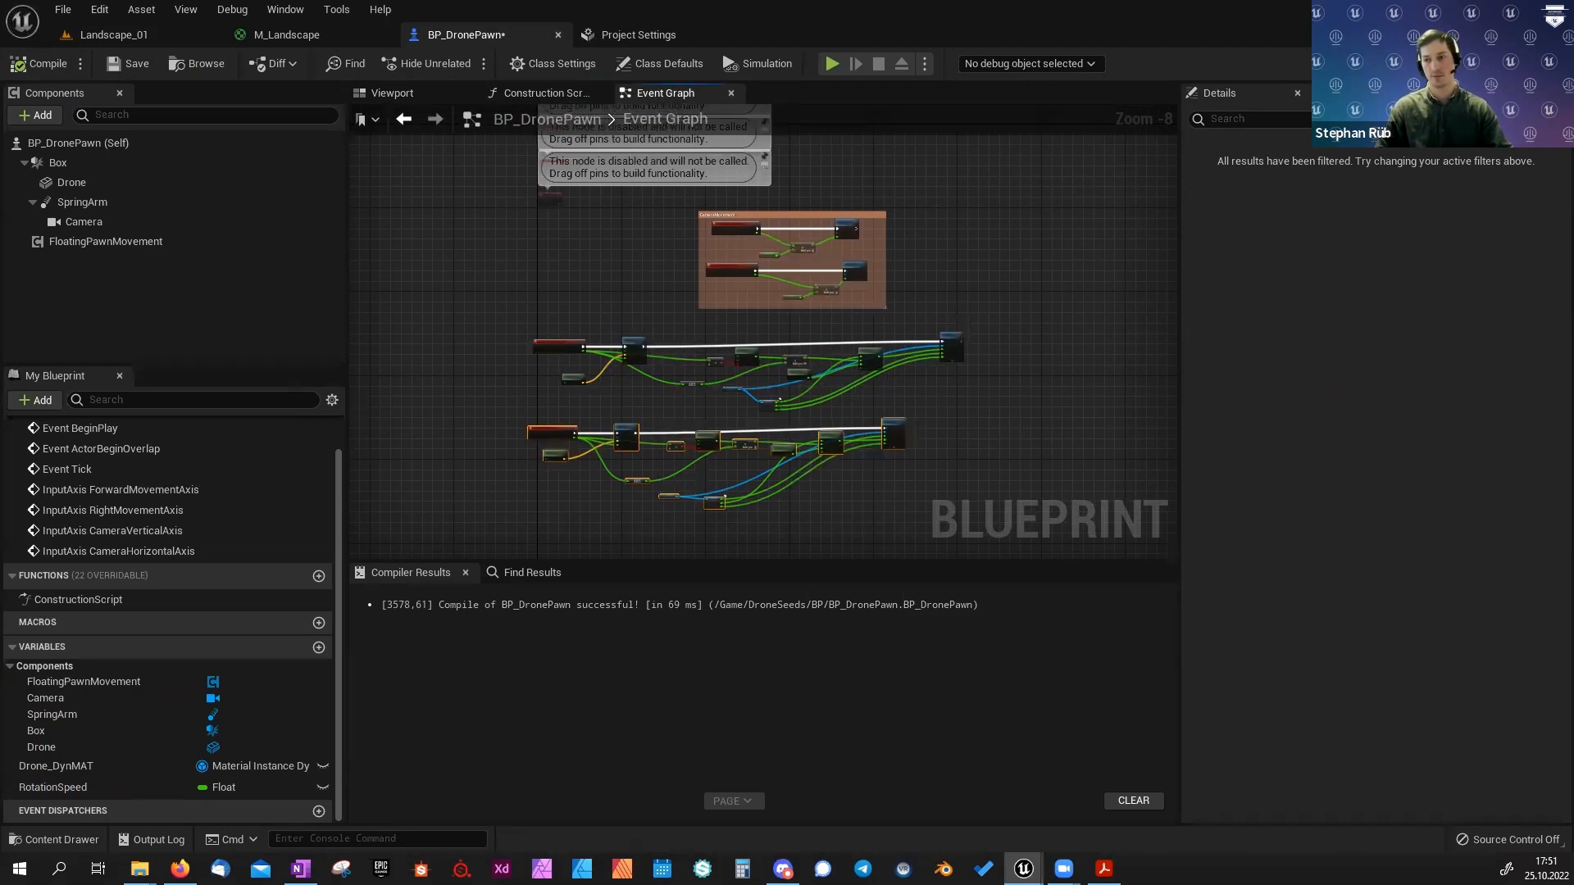
right_drag(1050, 419, 1051, 428)
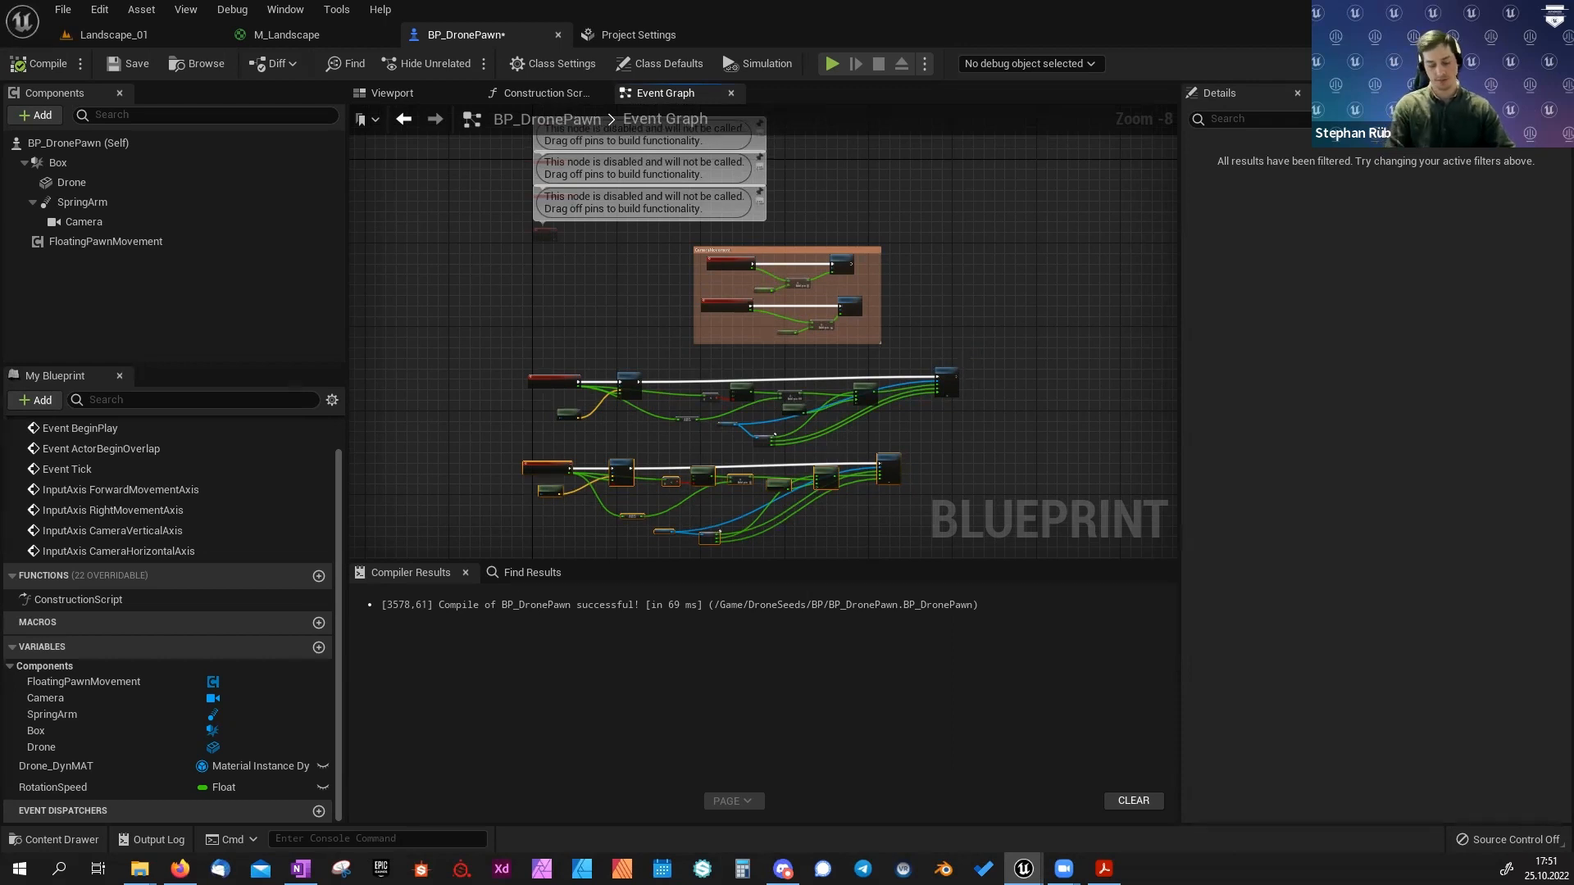
scroll(884, 343, up, 6)
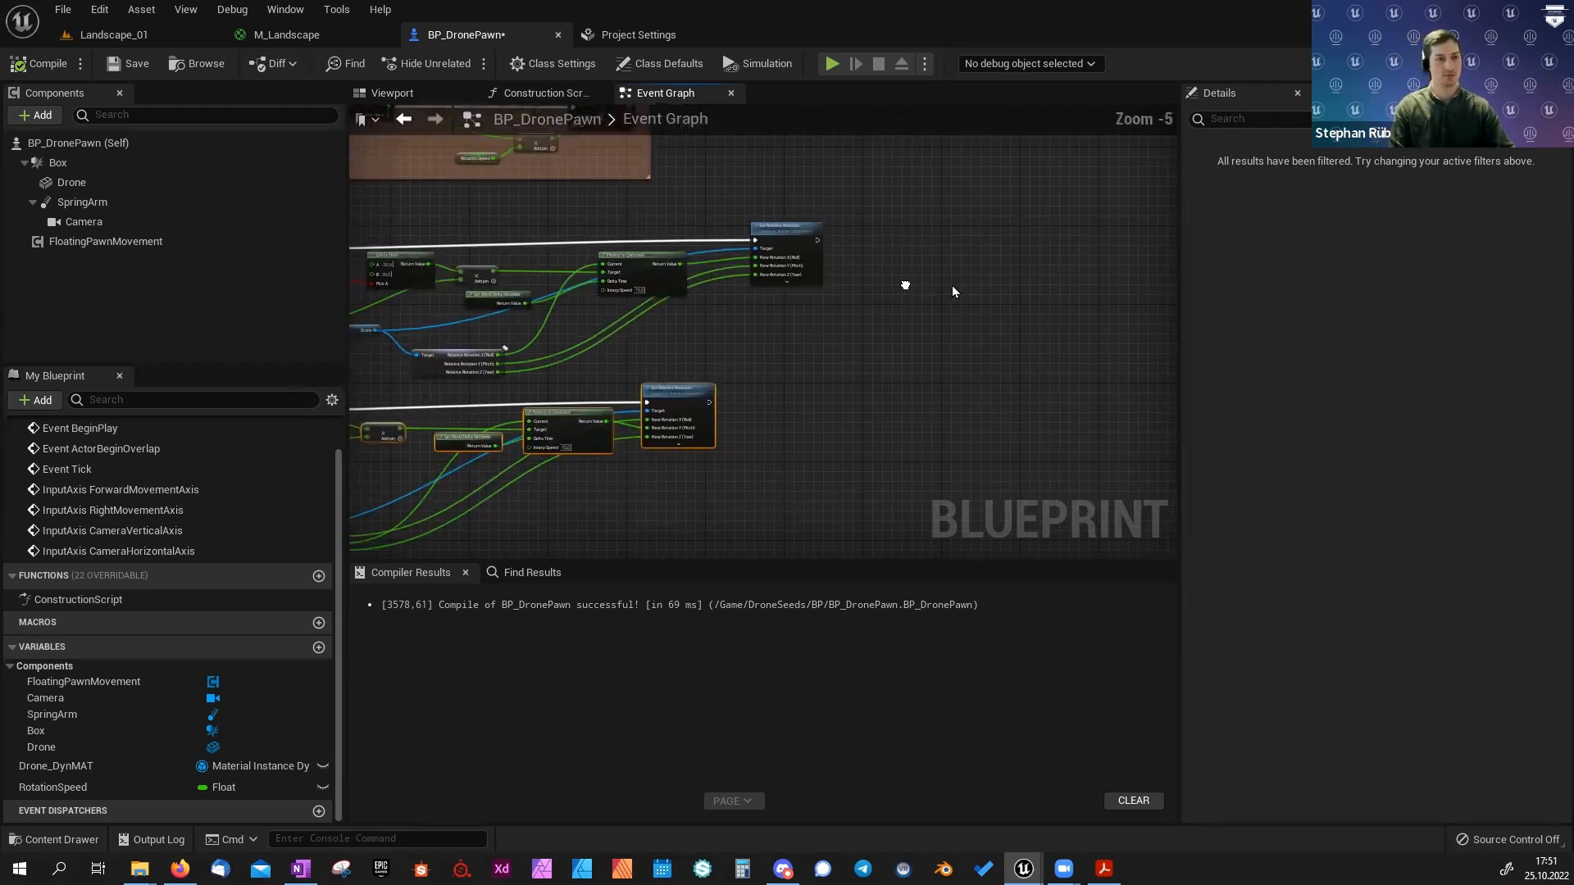
key(ctrl+v)
right_drag(967, 271, 889, 358)
drag(849, 236, 810, 276)
click(812, 262)
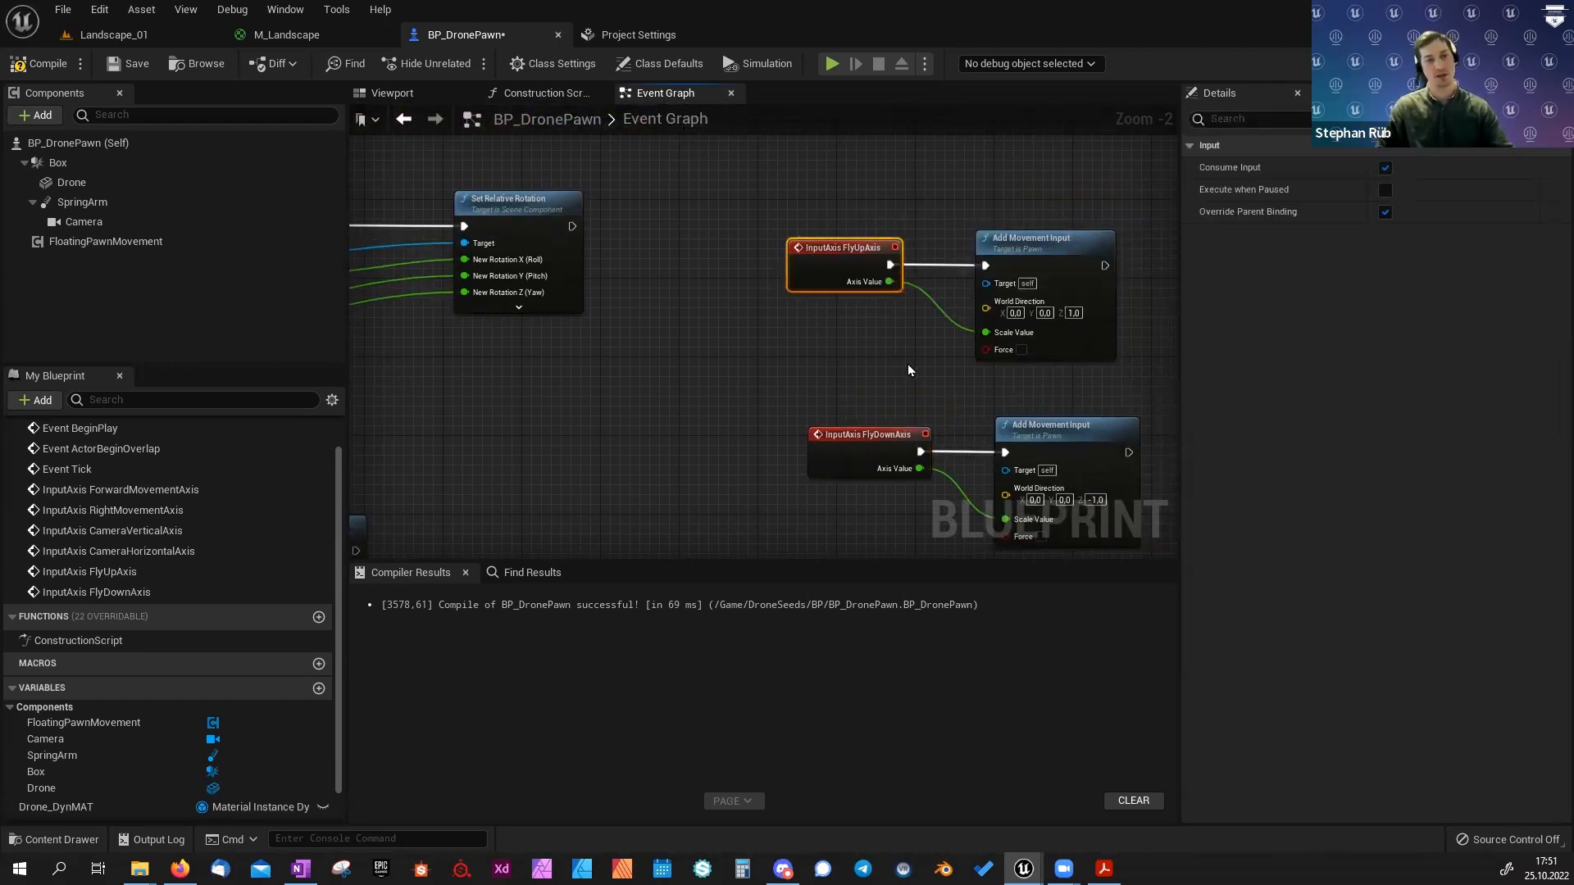
Inspect the FlyUpAxis Add Movement Input, and move the FlyDownAxis event and its Add Movement Input closer beneath the FlyUpAxis nodes.
click(986, 237)
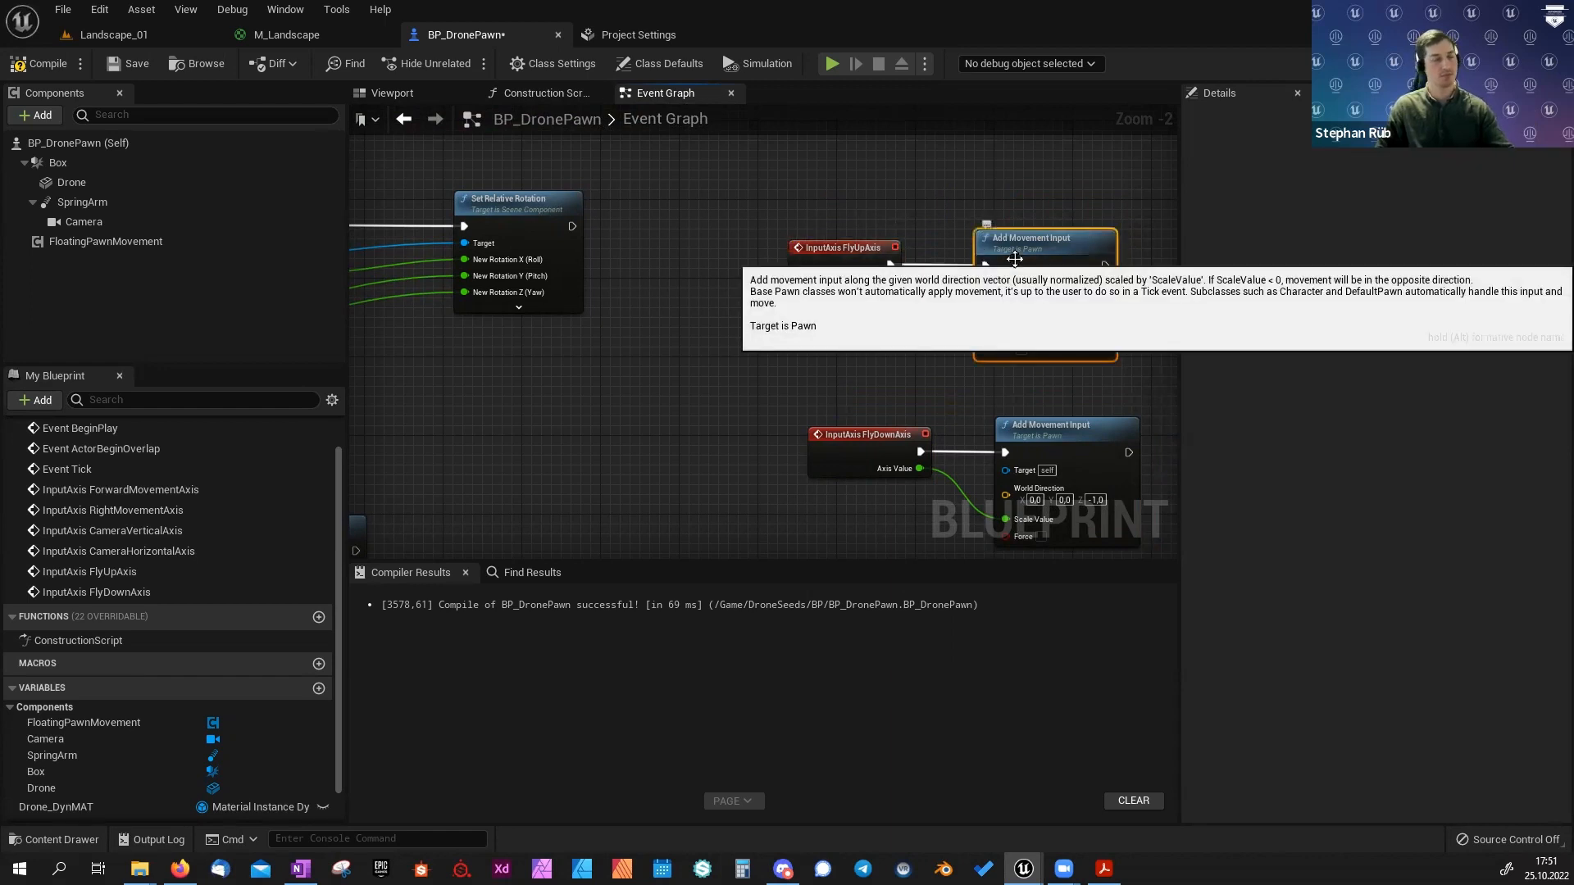
scroll(1079, 324, up, 2)
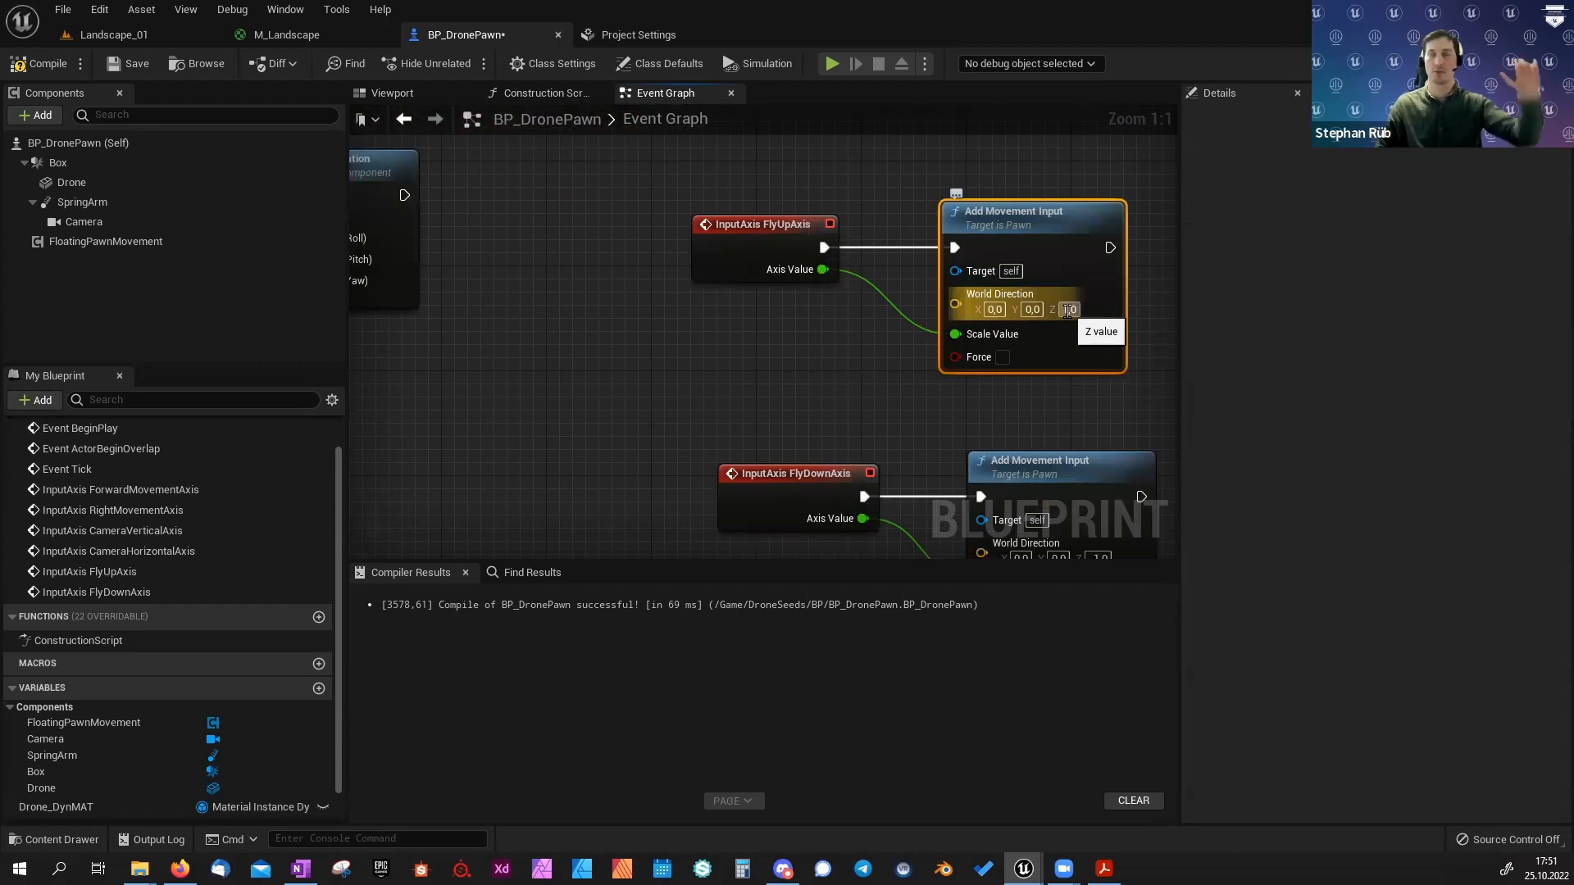
right_drag(905, 434, 898, 281)
drag(681, 251, 1011, 425)
drag(1011, 323, 959, 309)
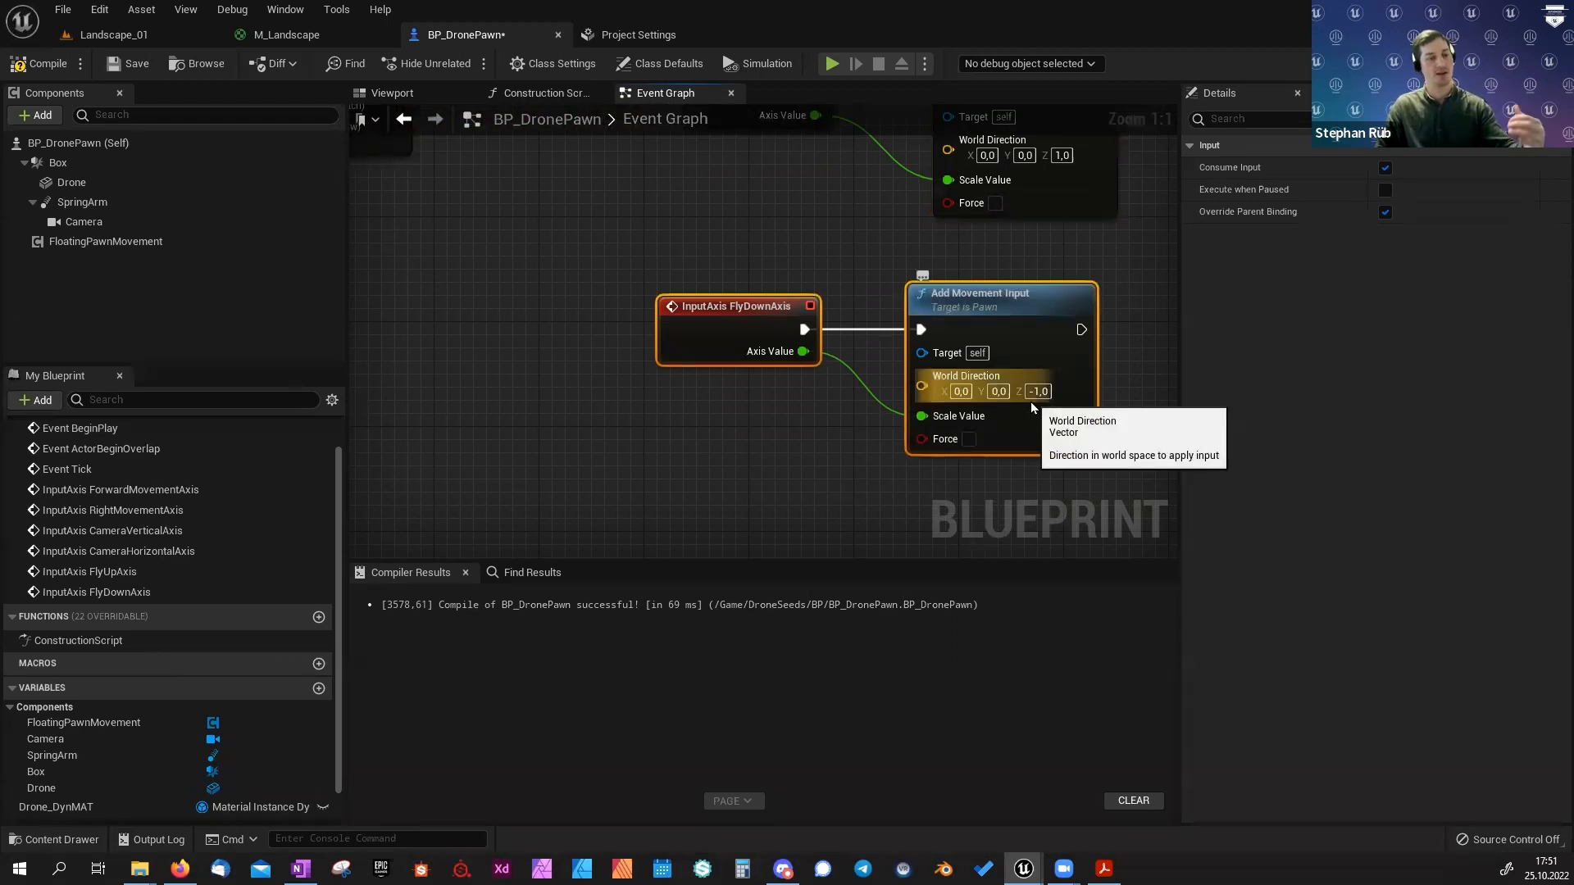
scroll(872, 422, down, 2)
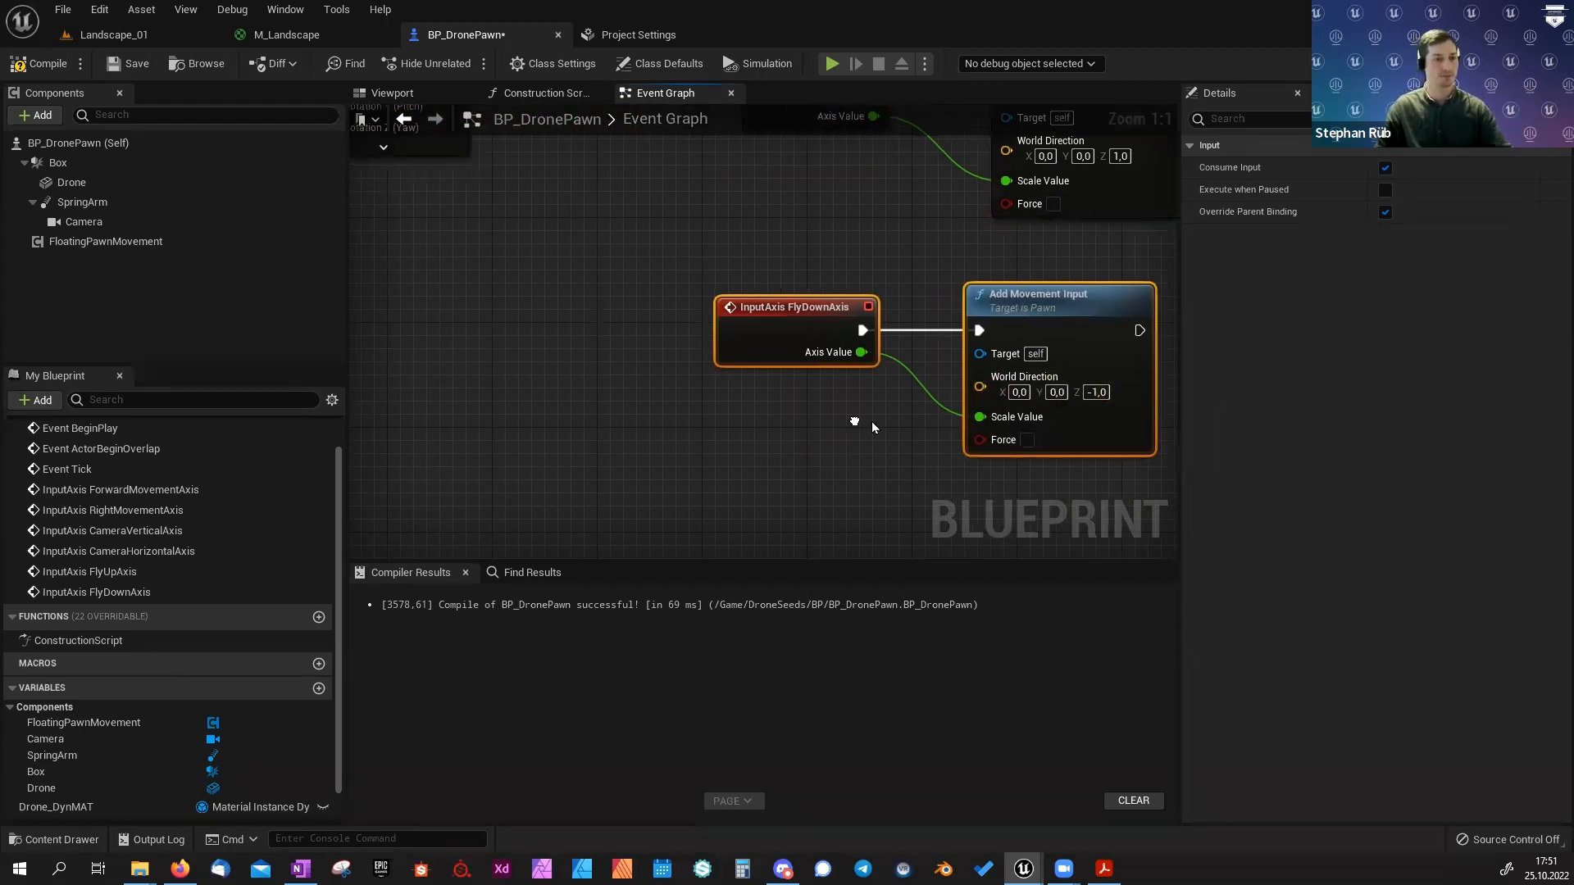
right_drag(865, 421, 822, 414)
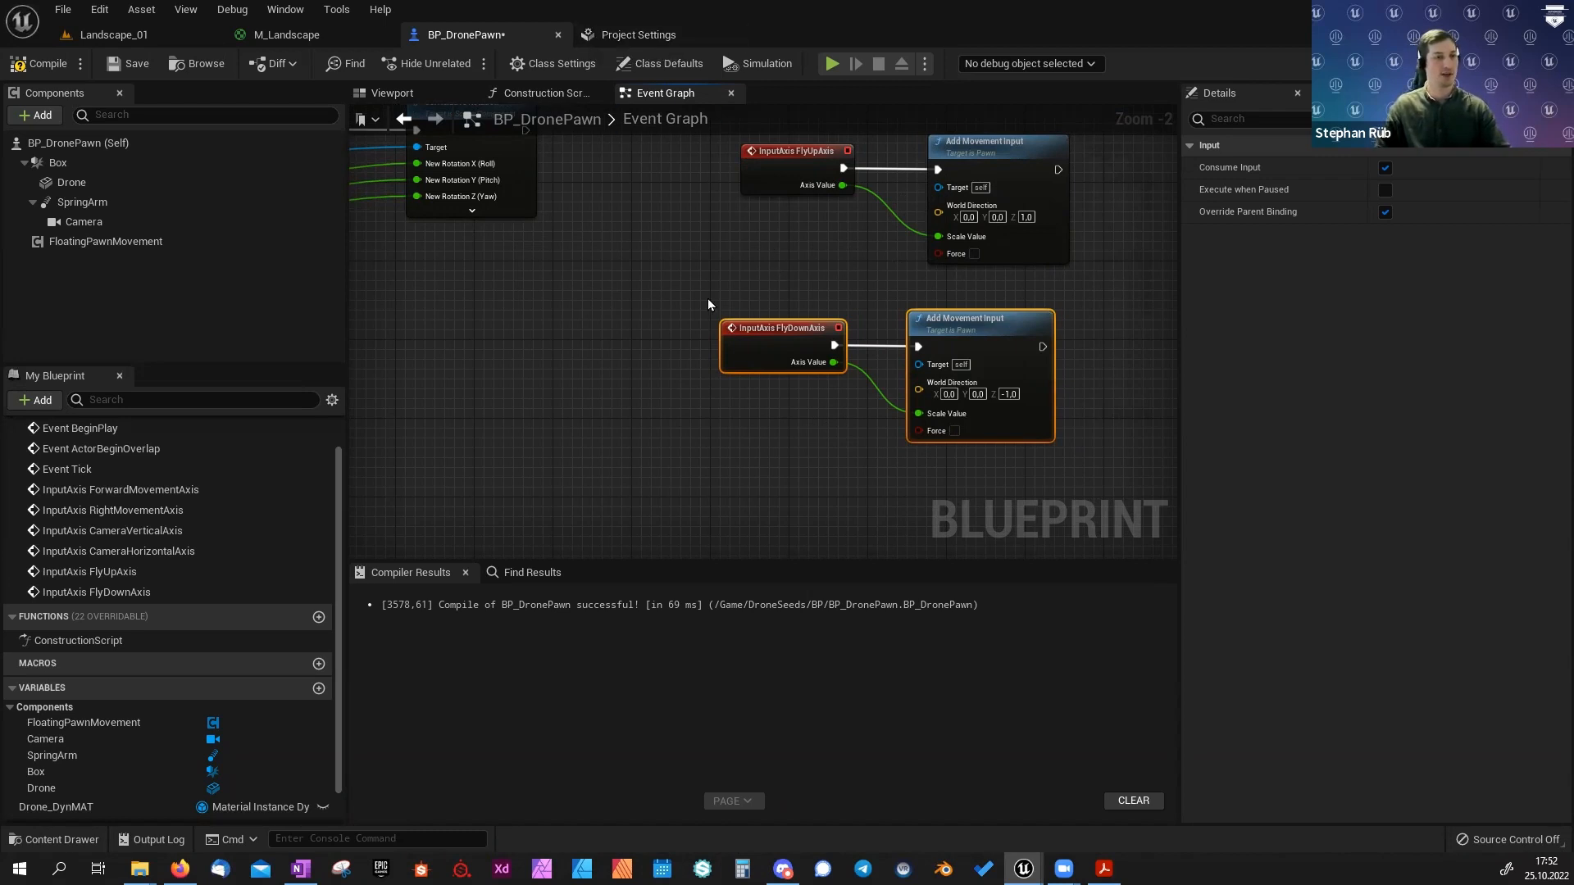
scroll(794, 303, down, 3)
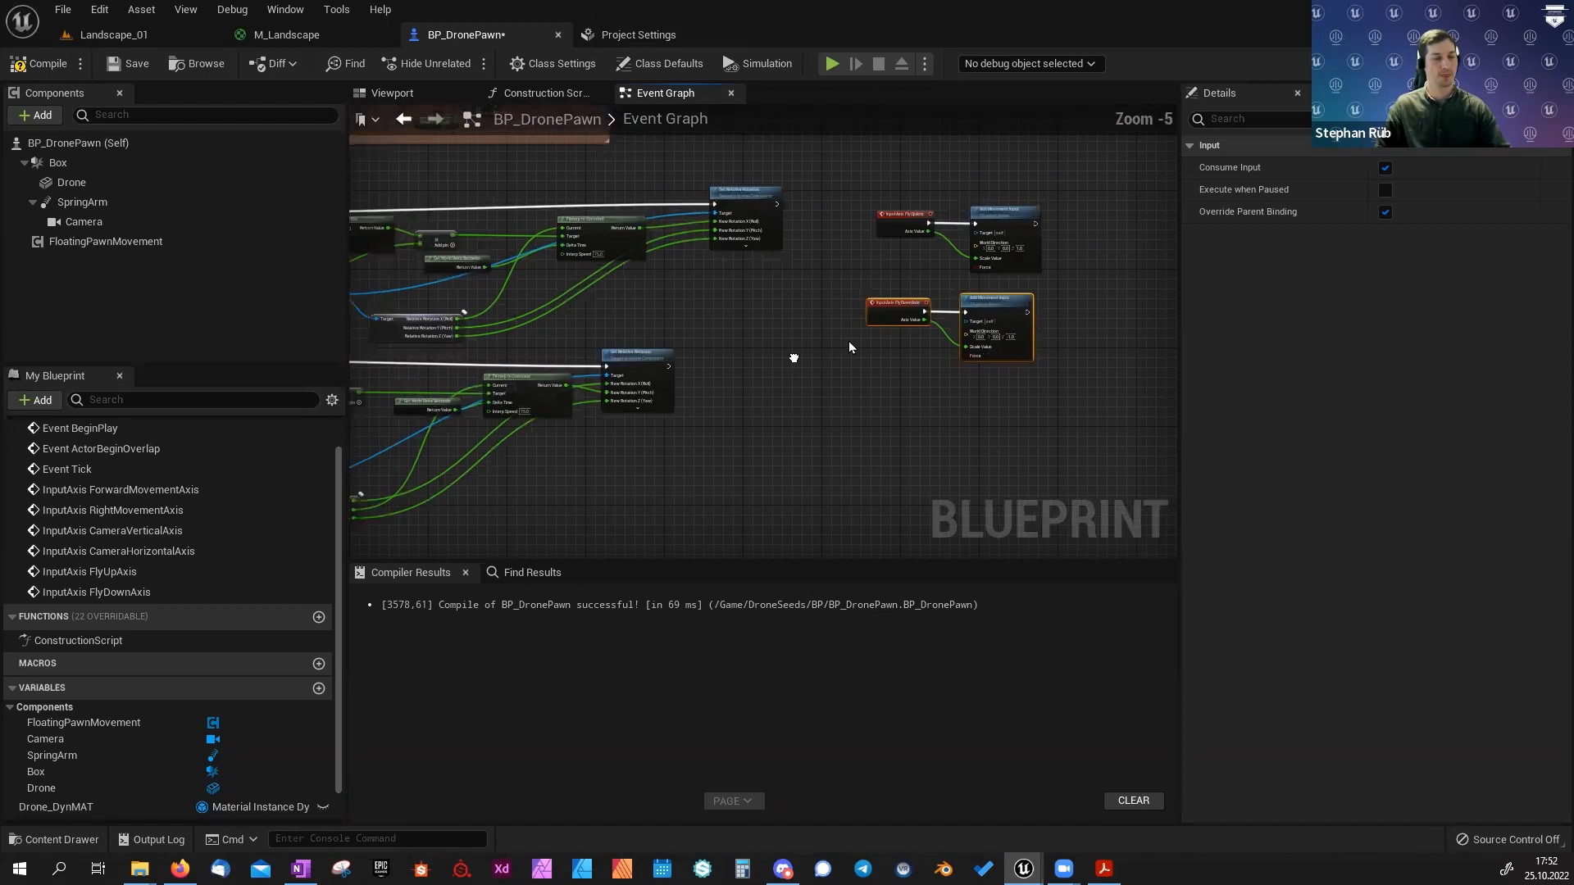
scroll(849, 346, down, 1)
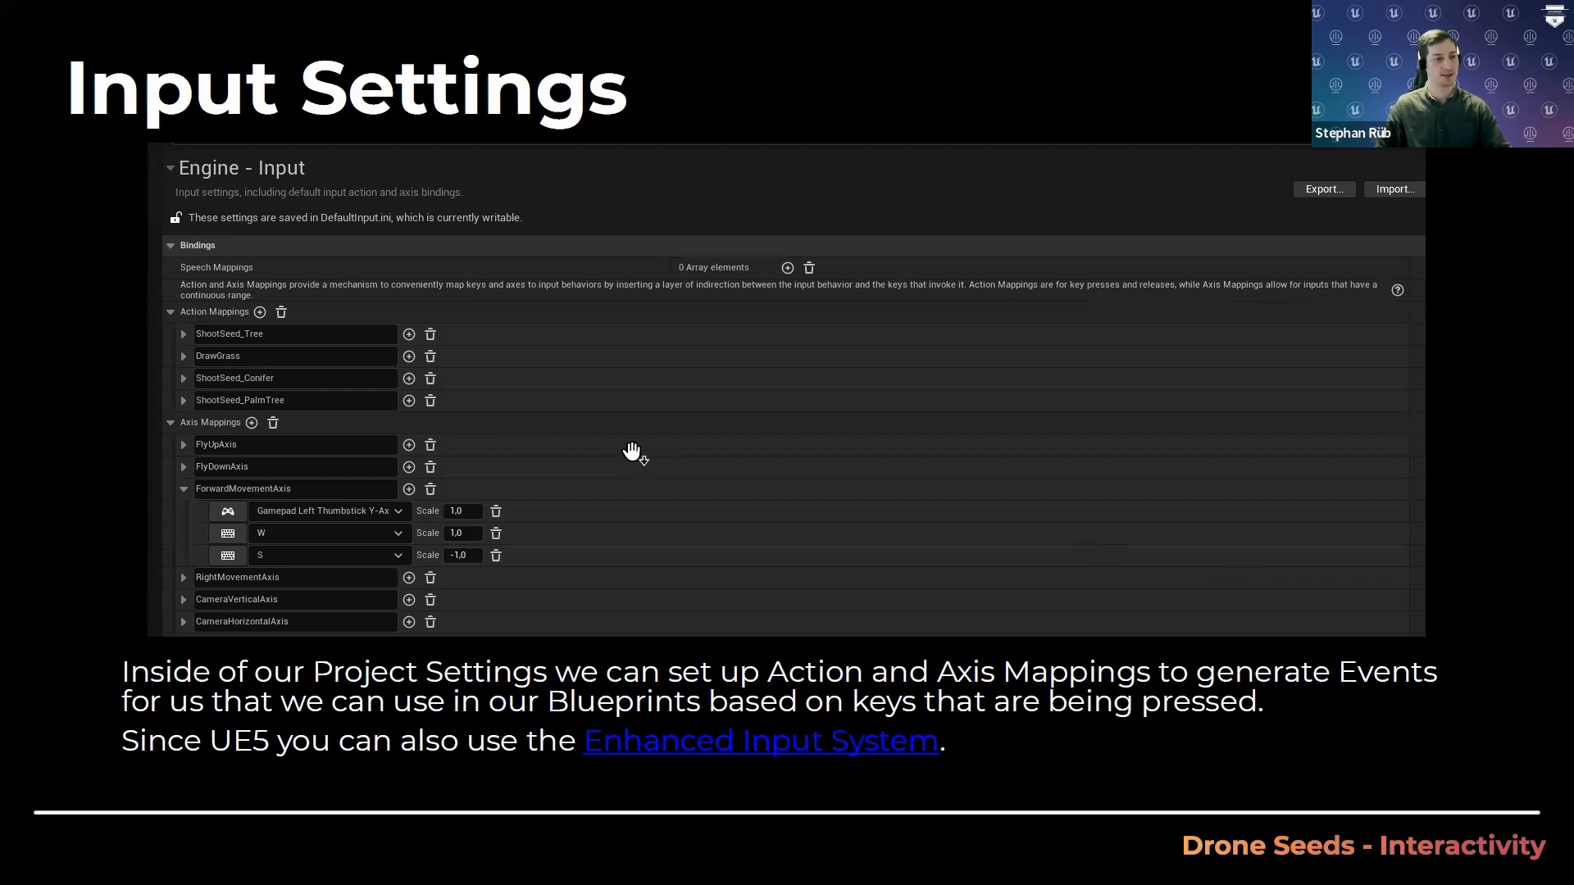
click(637, 450)
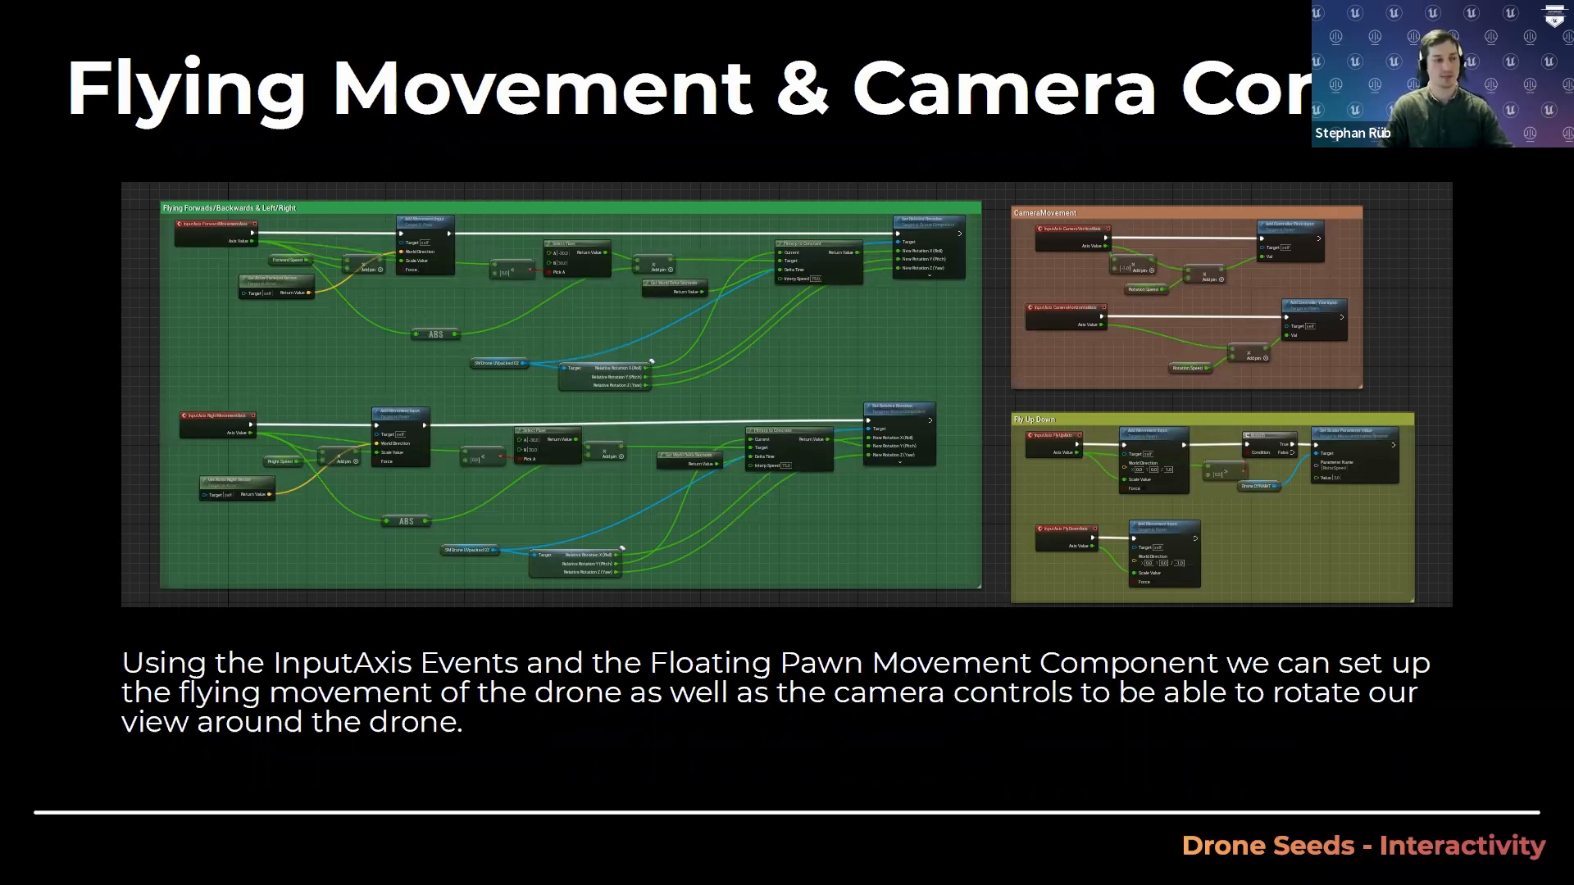
click(247, 590)
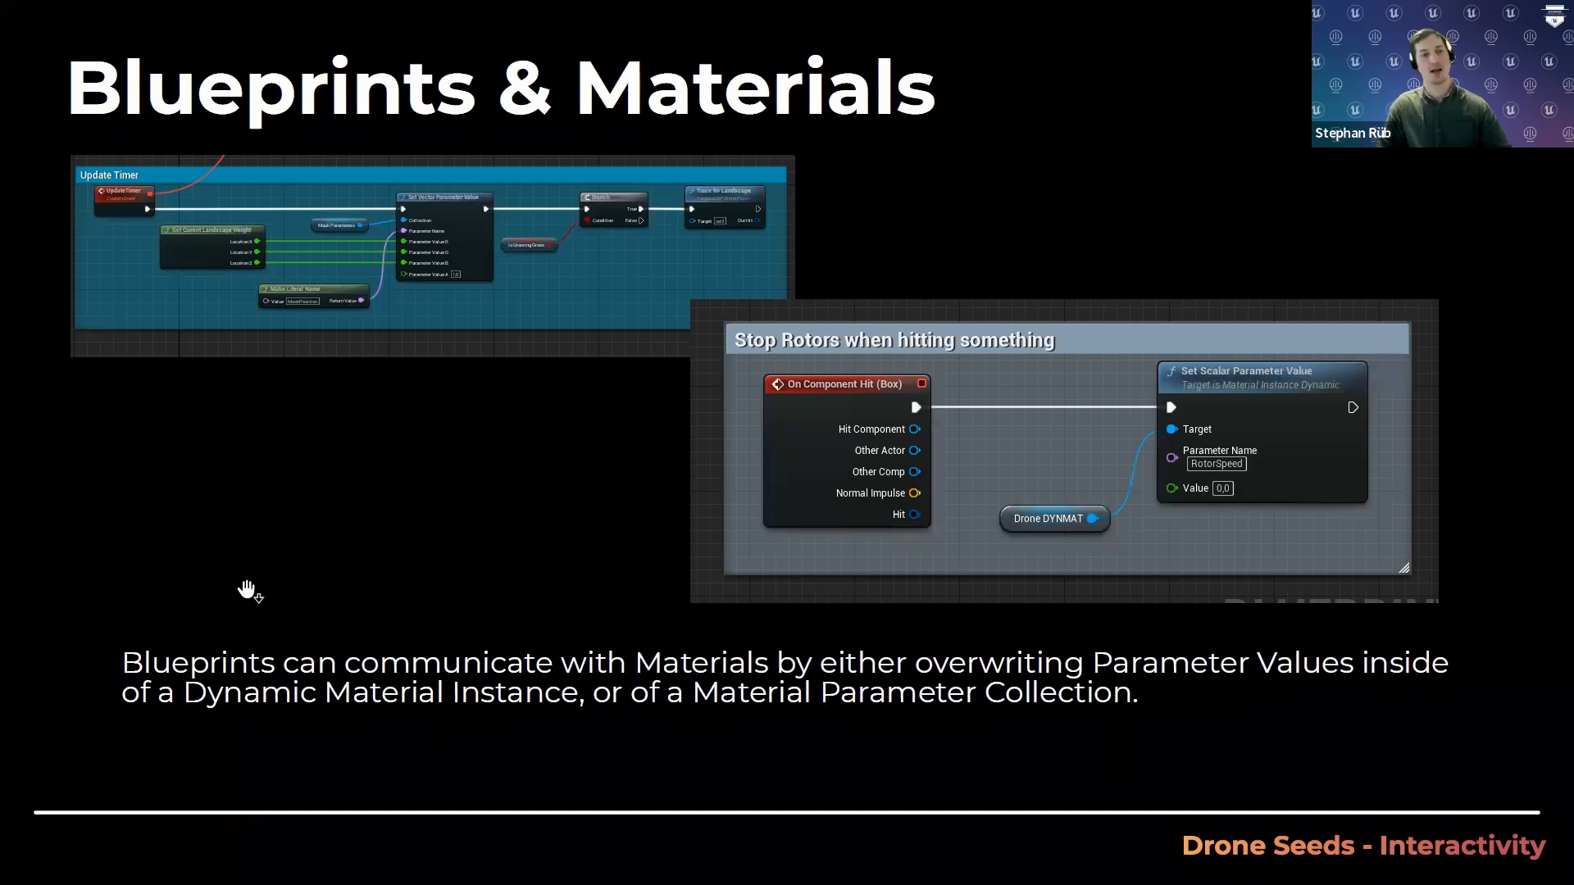